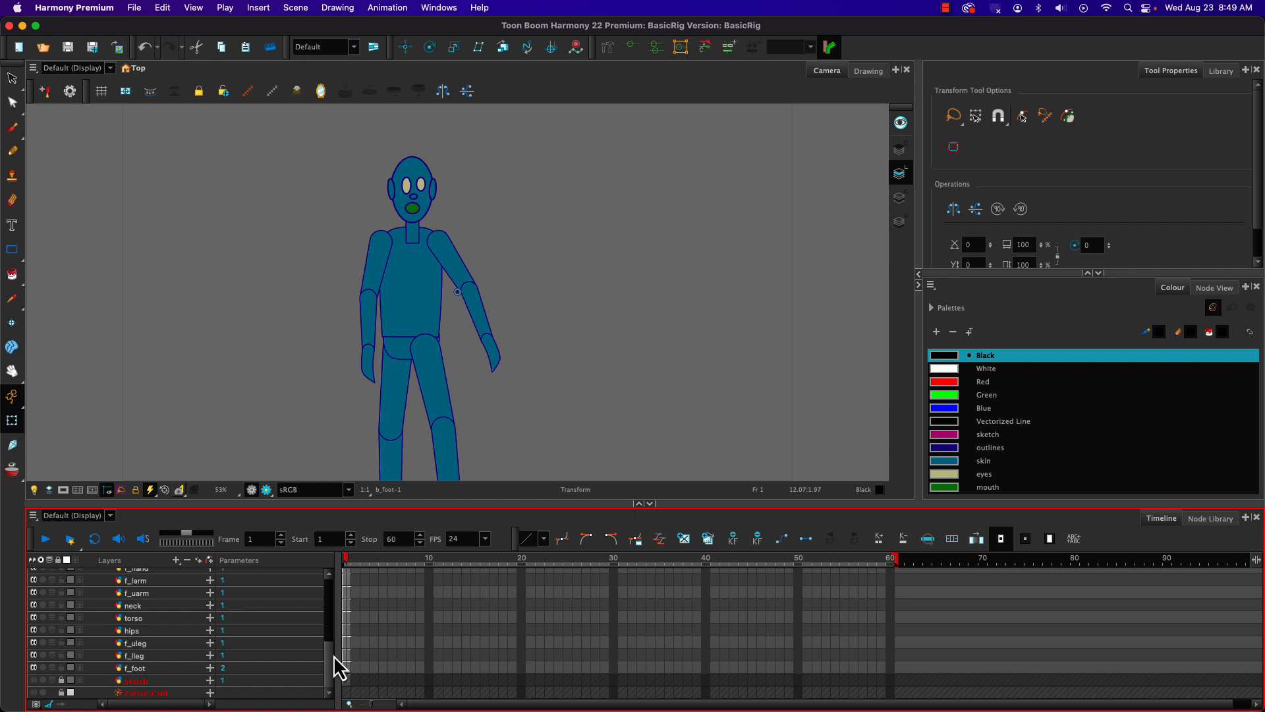
# Step: Look through the character's body-part layers from b_foot to f_foot and bring up the Node View
pyautogui.moveTo(331, 670); pyautogui.dragTo(325, 608)
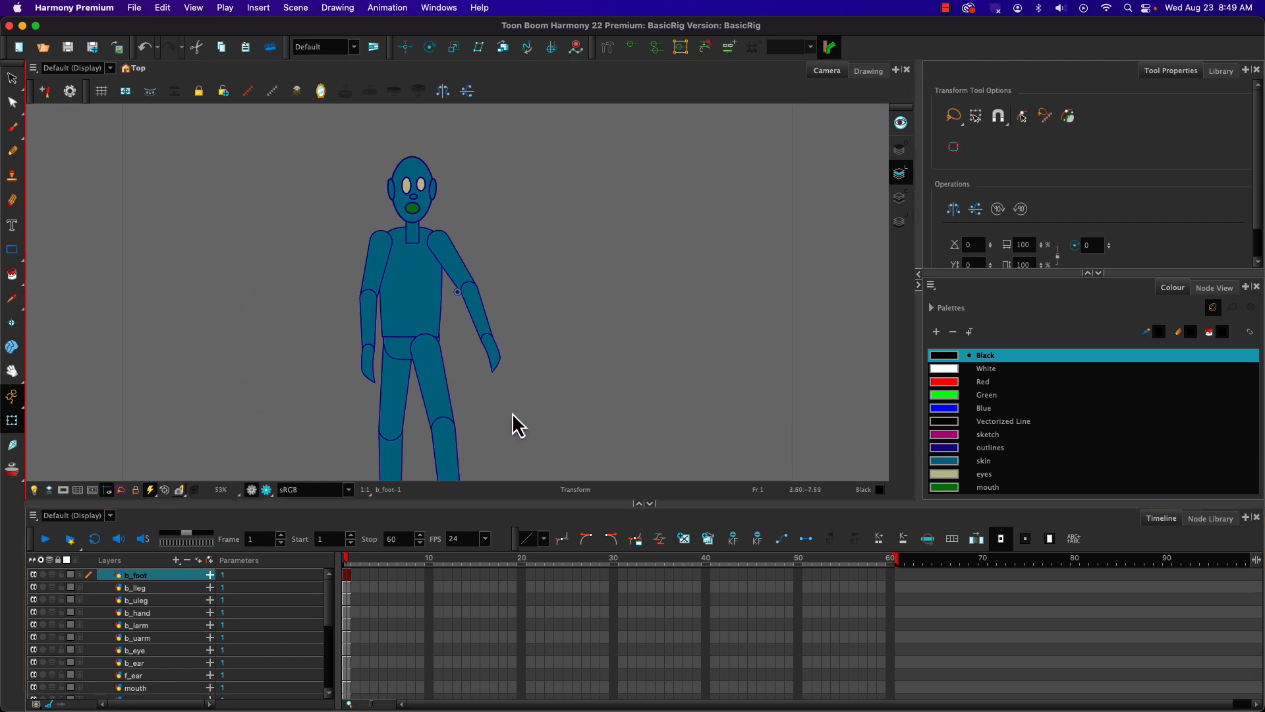
pyautogui.click(1207, 300)
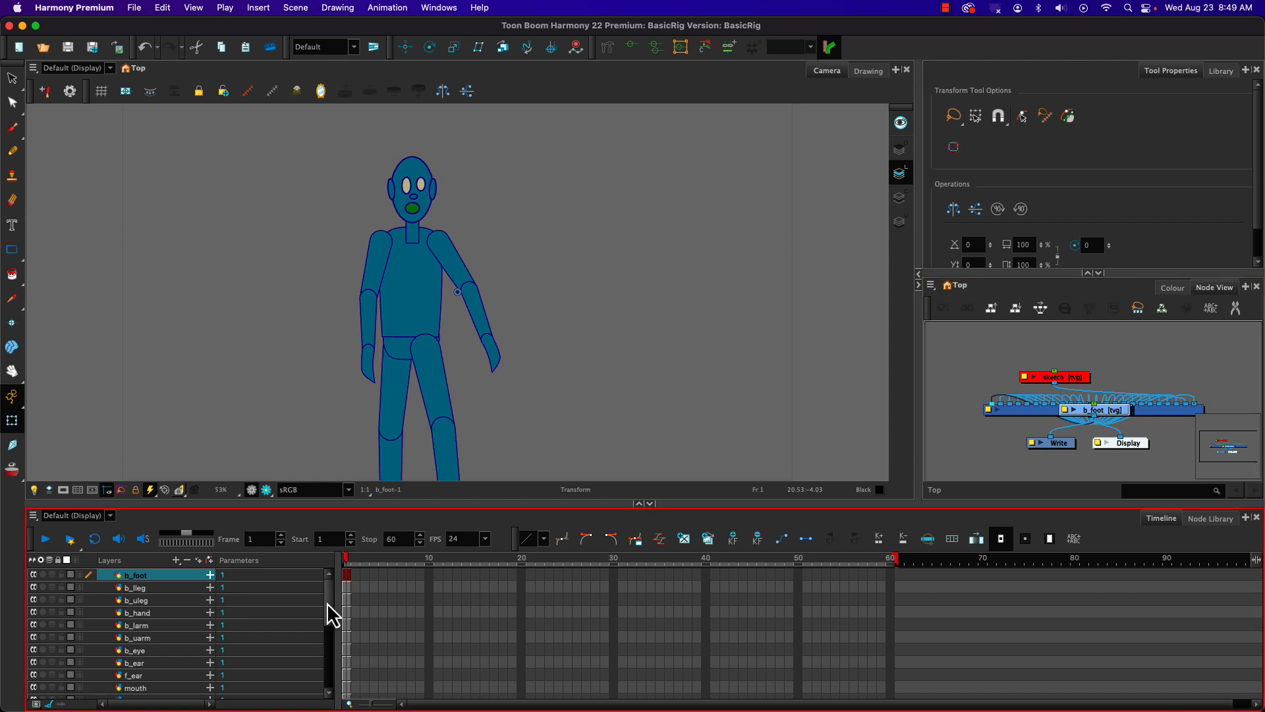
pyautogui.moveTo(329, 604); pyautogui.dragTo(317, 666)
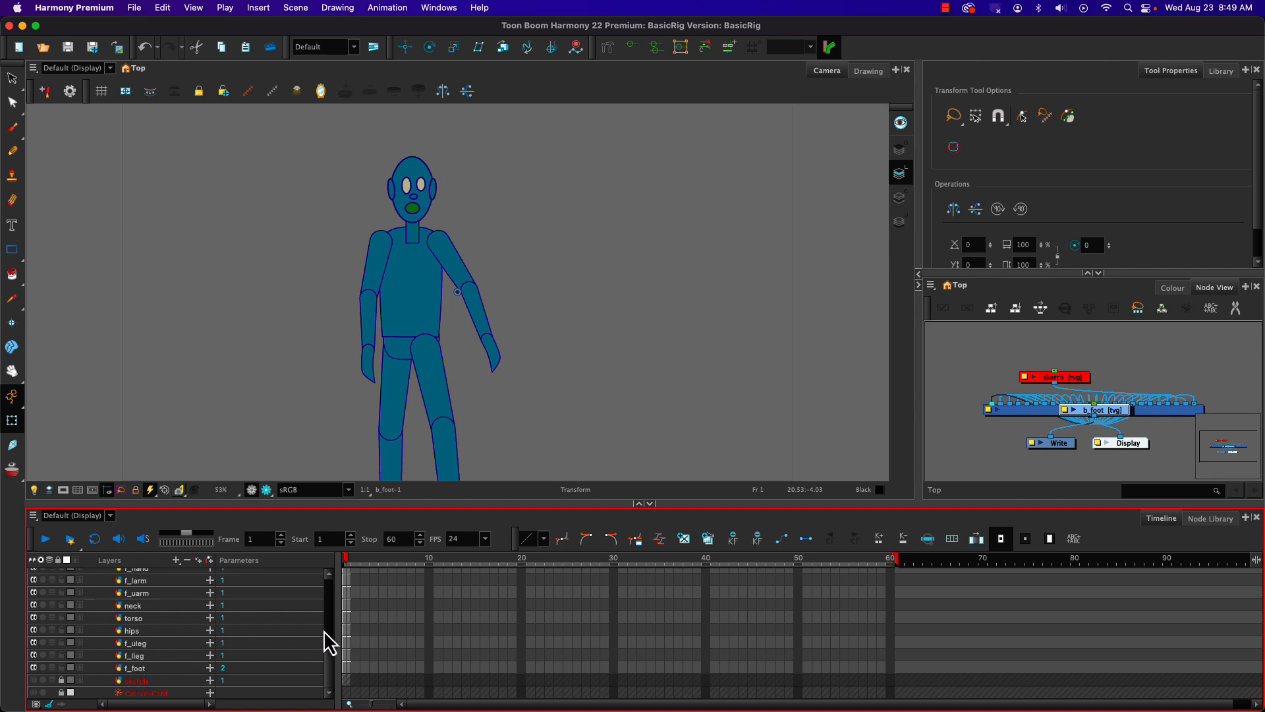
pyautogui.moveTo(326, 658); pyautogui.dragTo(329, 595)
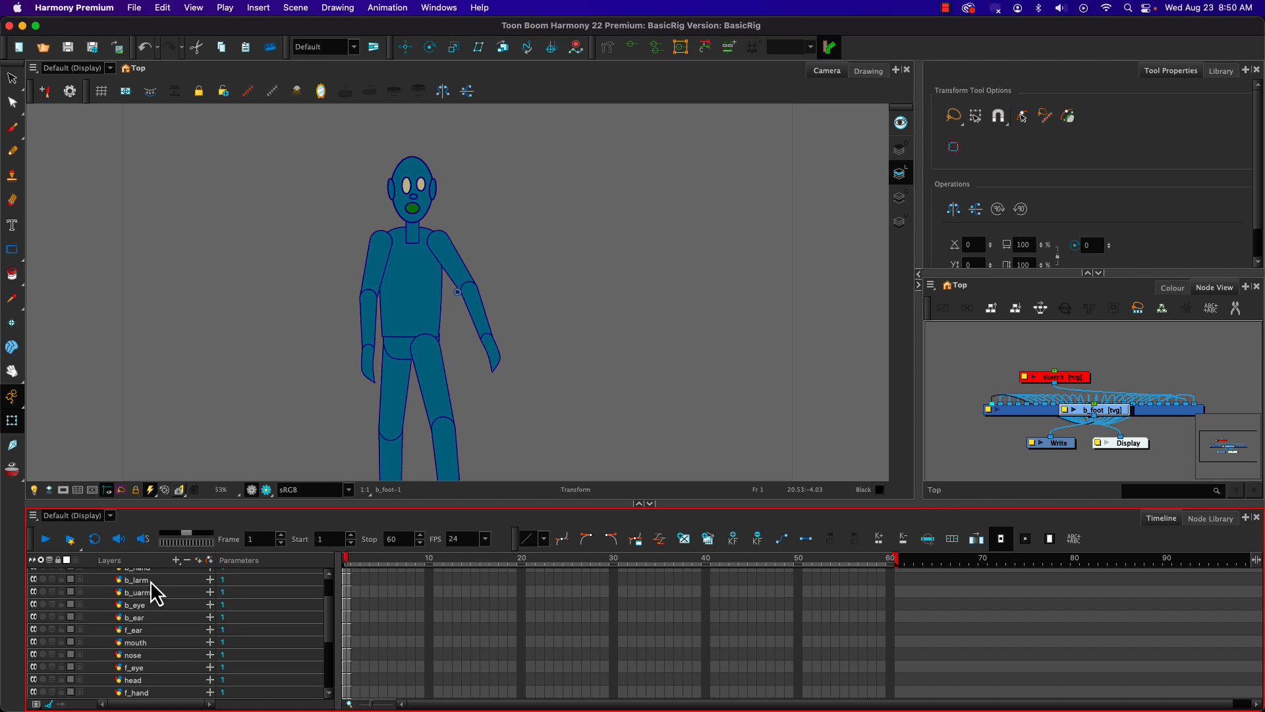
pyautogui.moveTo(332, 634)
pyautogui.mouseDown()
pyautogui.moveTo(331, 618)
pyautogui.moveTo(329, 686)
pyautogui.moveTo(328, 617)
pyautogui.moveTo(333, 682)
pyautogui.mouseUp()
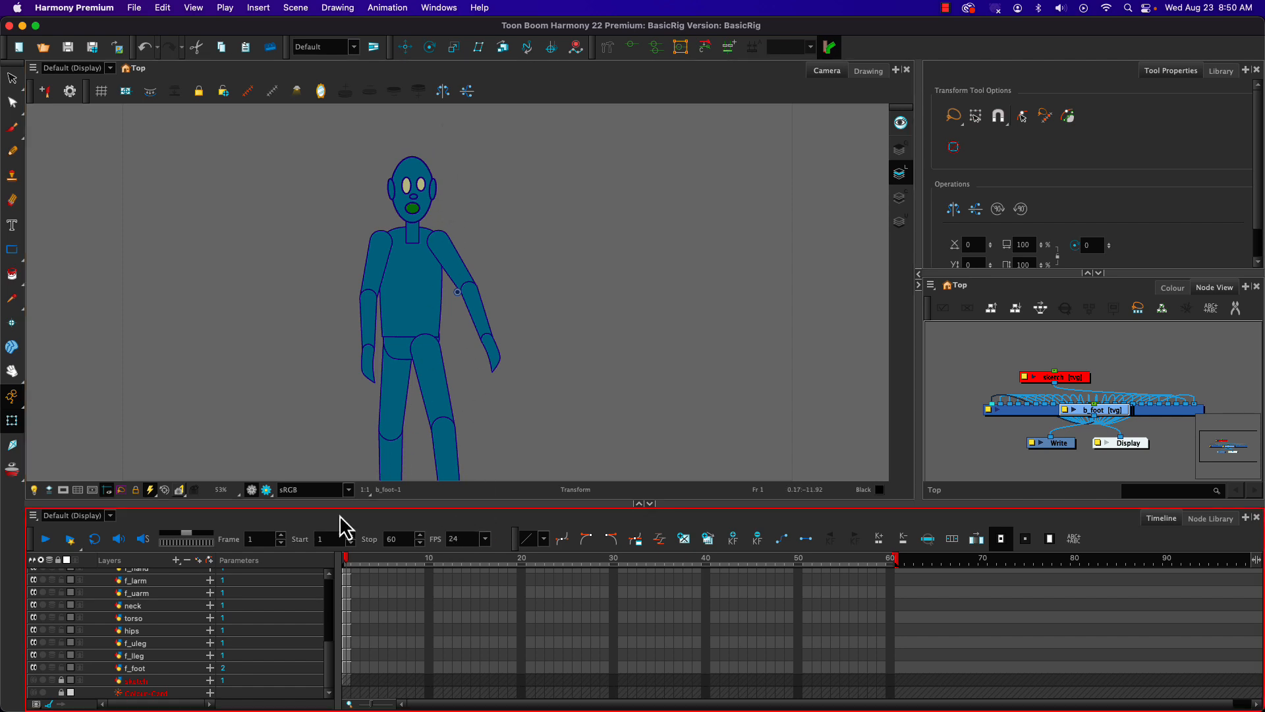
pyautogui.scroll(2, 330, 653)
pyautogui.moveTo(330, 663); pyautogui.dragTo(333, 603)
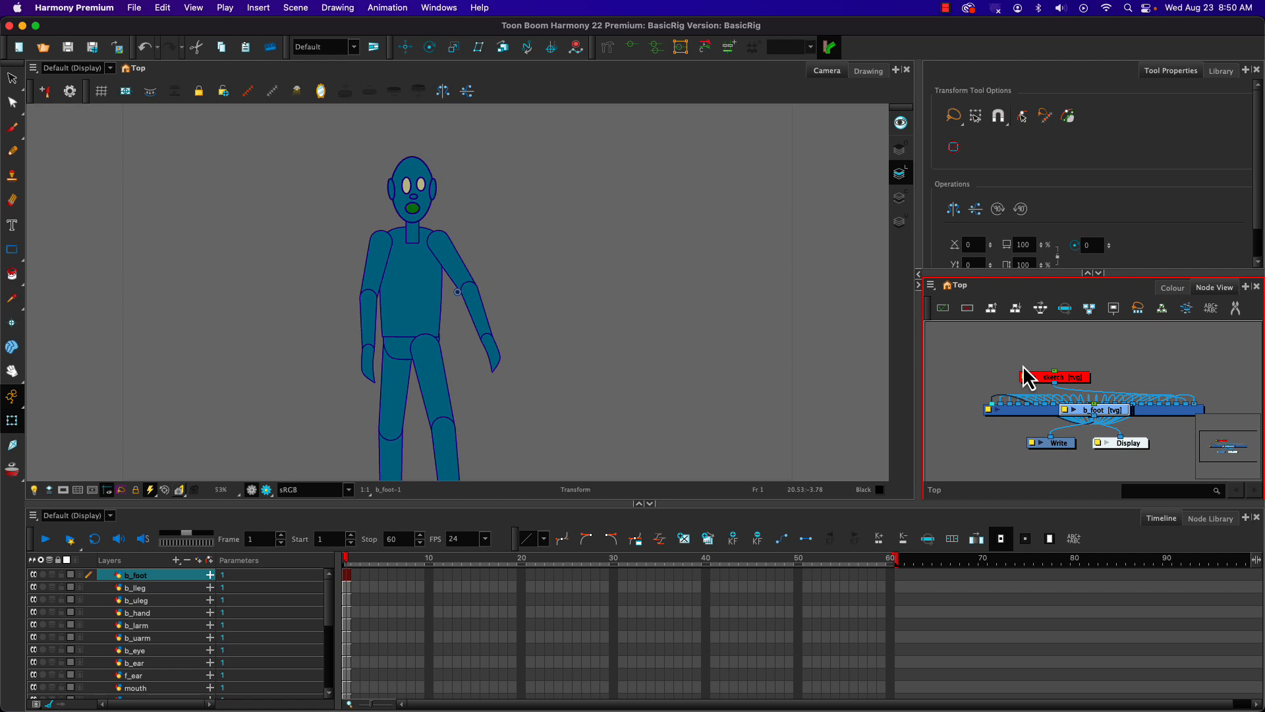
# Step: Enlarge the Node View to full screen and order the network up from the Display node with the default overlap and spacing
pyautogui.press('ctrl+super+f')
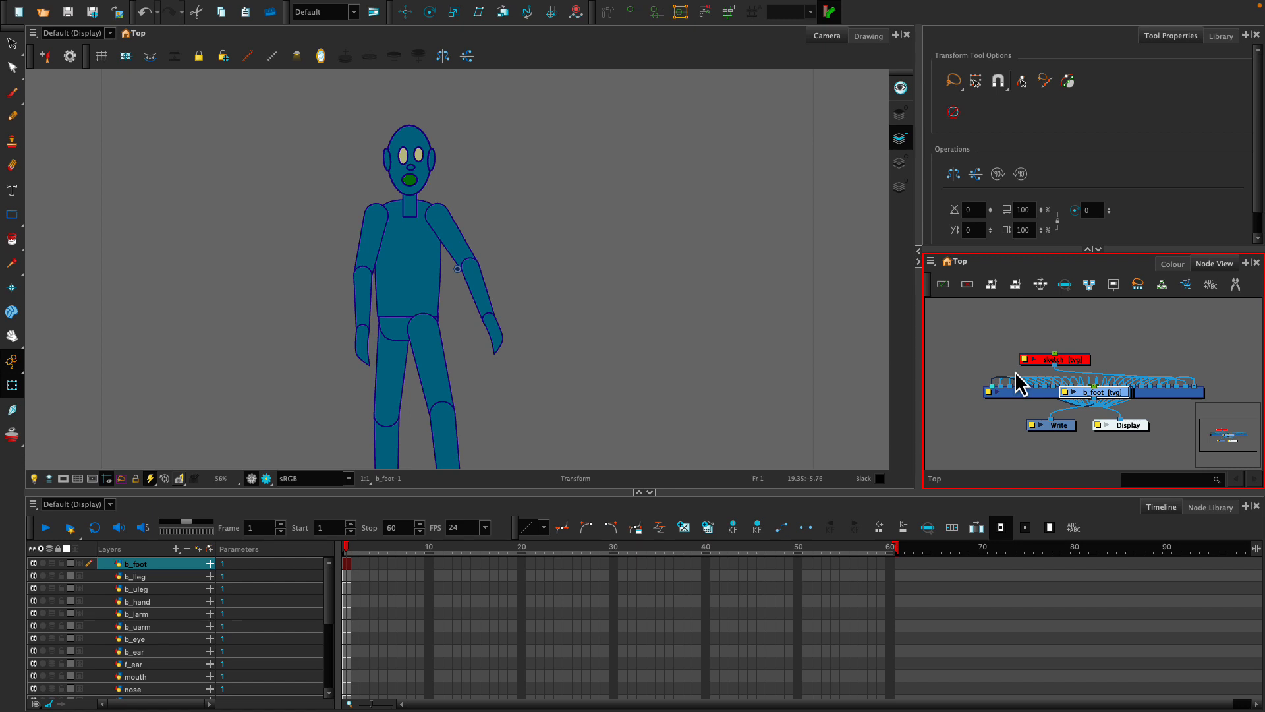
pyautogui.press('`')
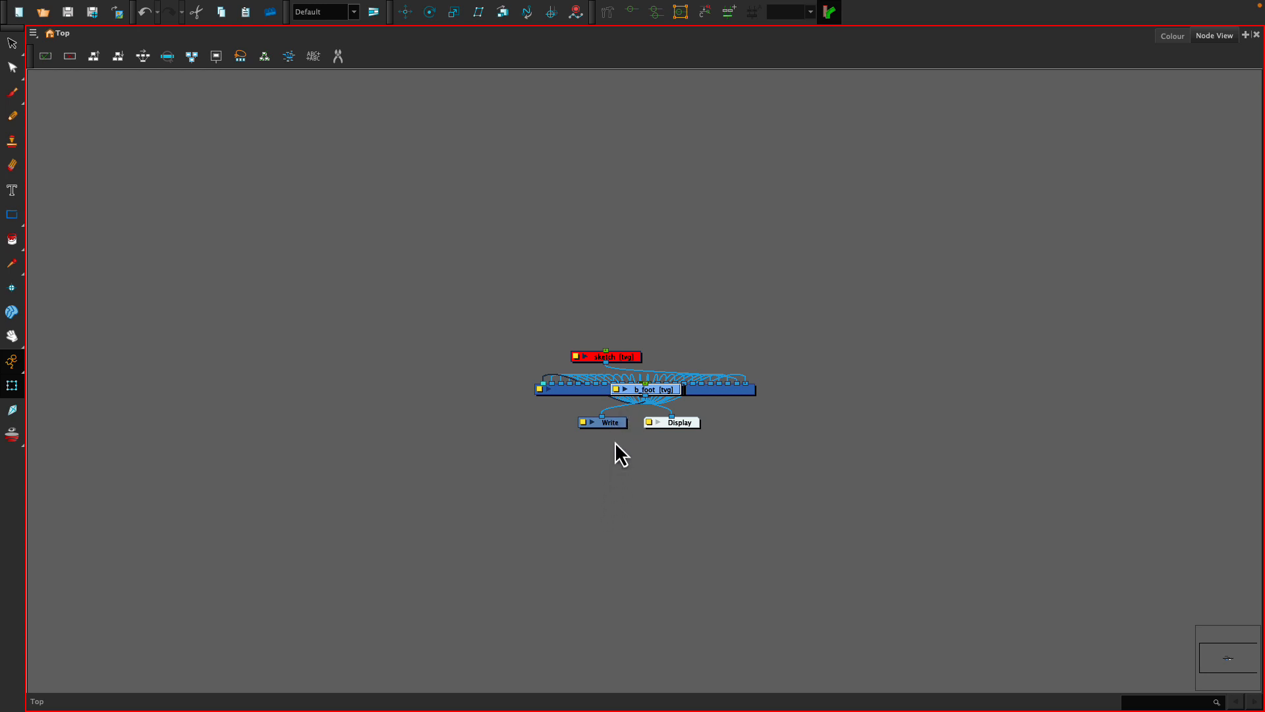
pyautogui.click(663, 426)
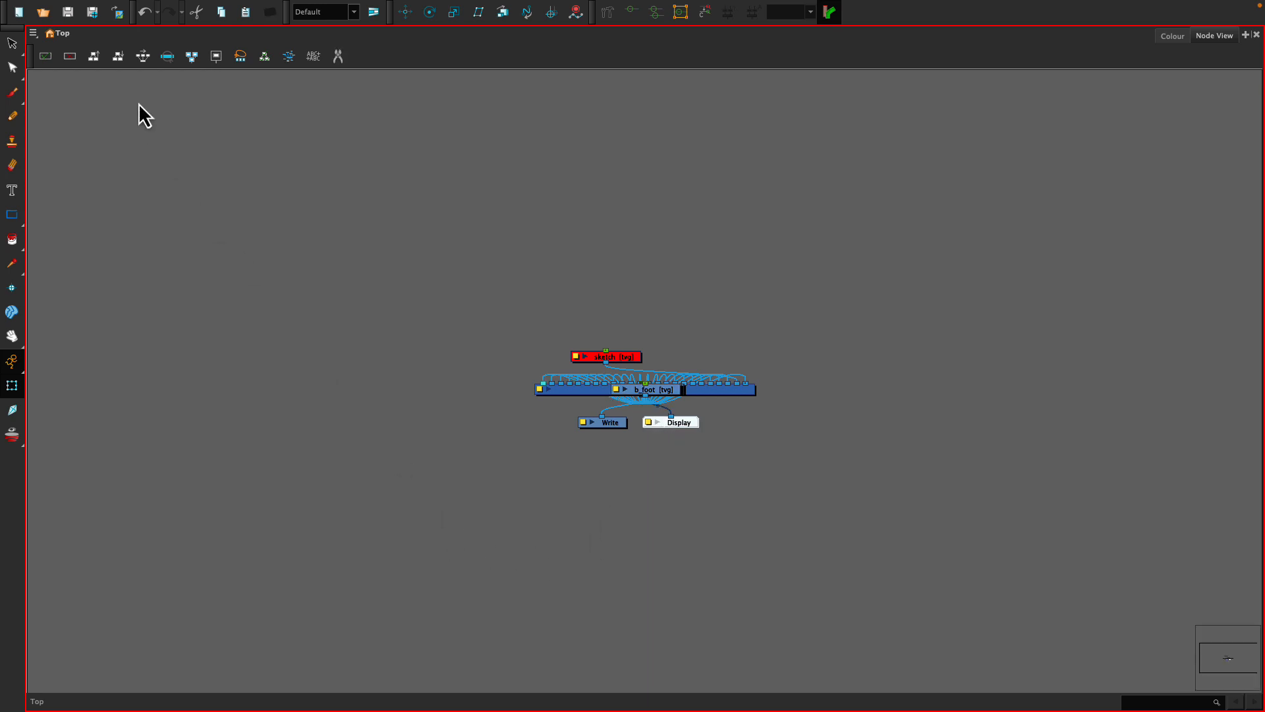
pyautogui.click(94, 57)
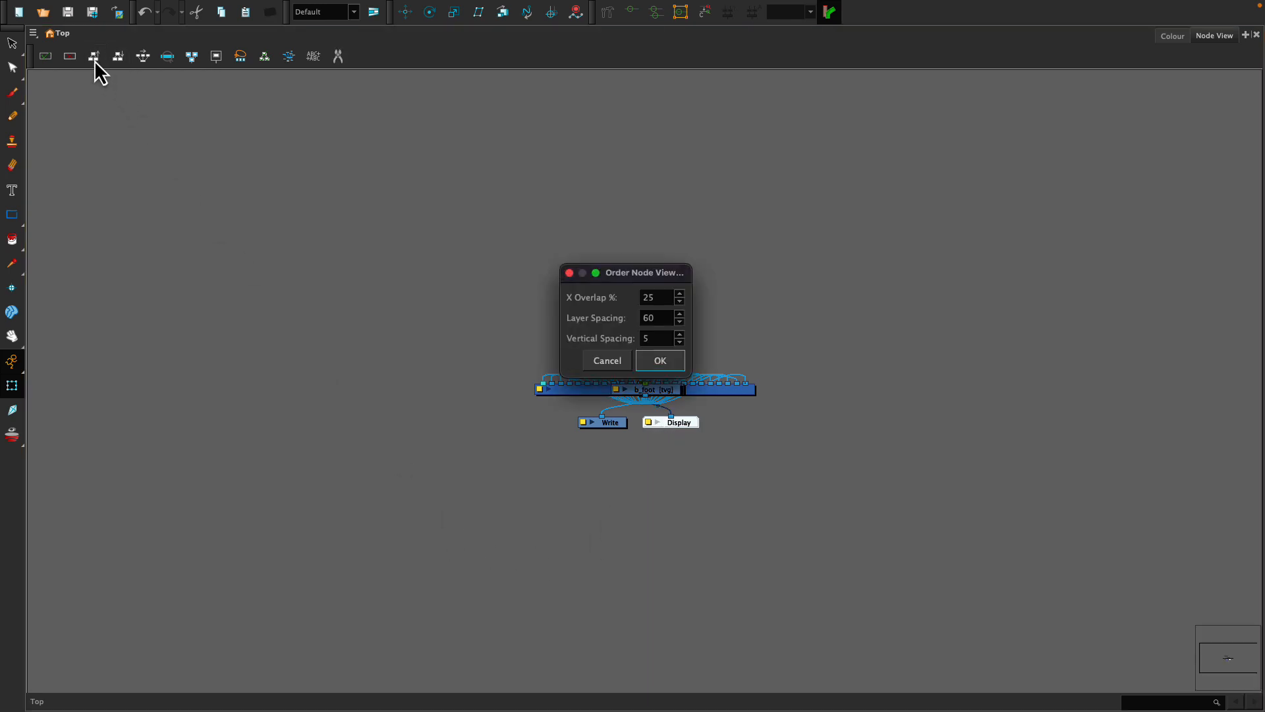
pyautogui.click(655, 363)
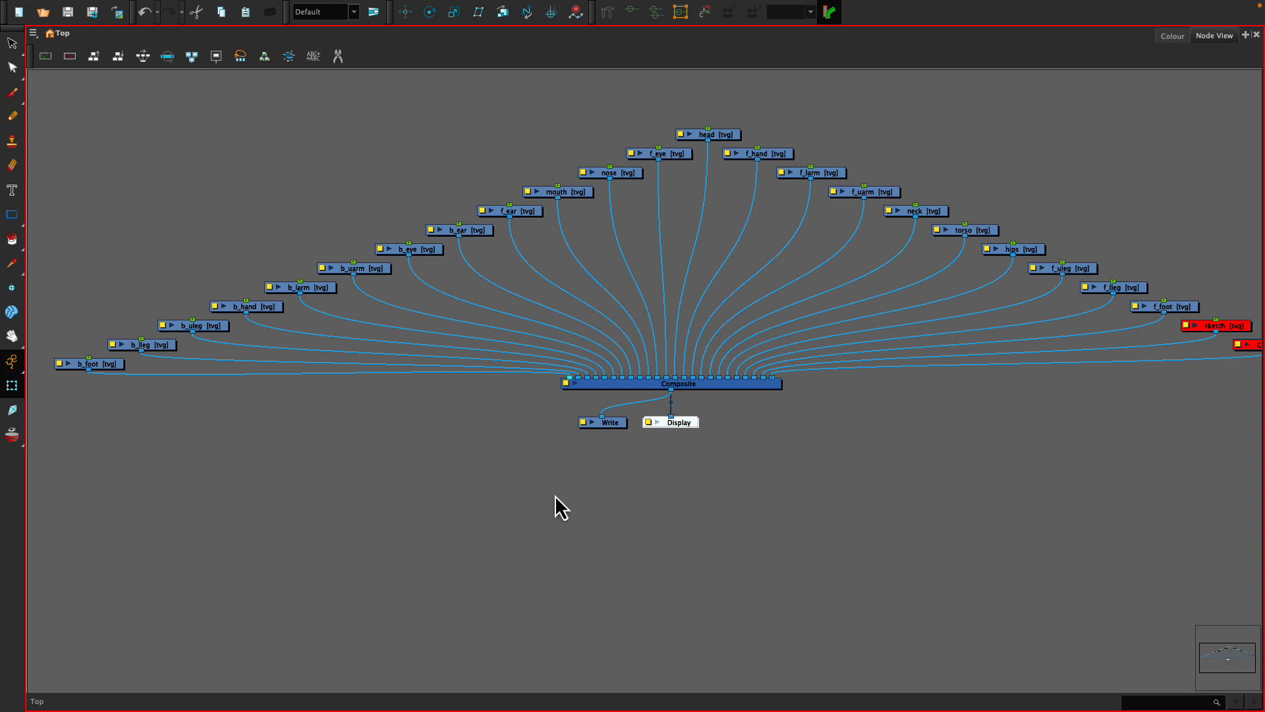
# Step: Cut all the cables that connect the drawing nodes to the Composite node
pyautogui.moveTo(547, 505); pyautogui.dragTo(509, 667)
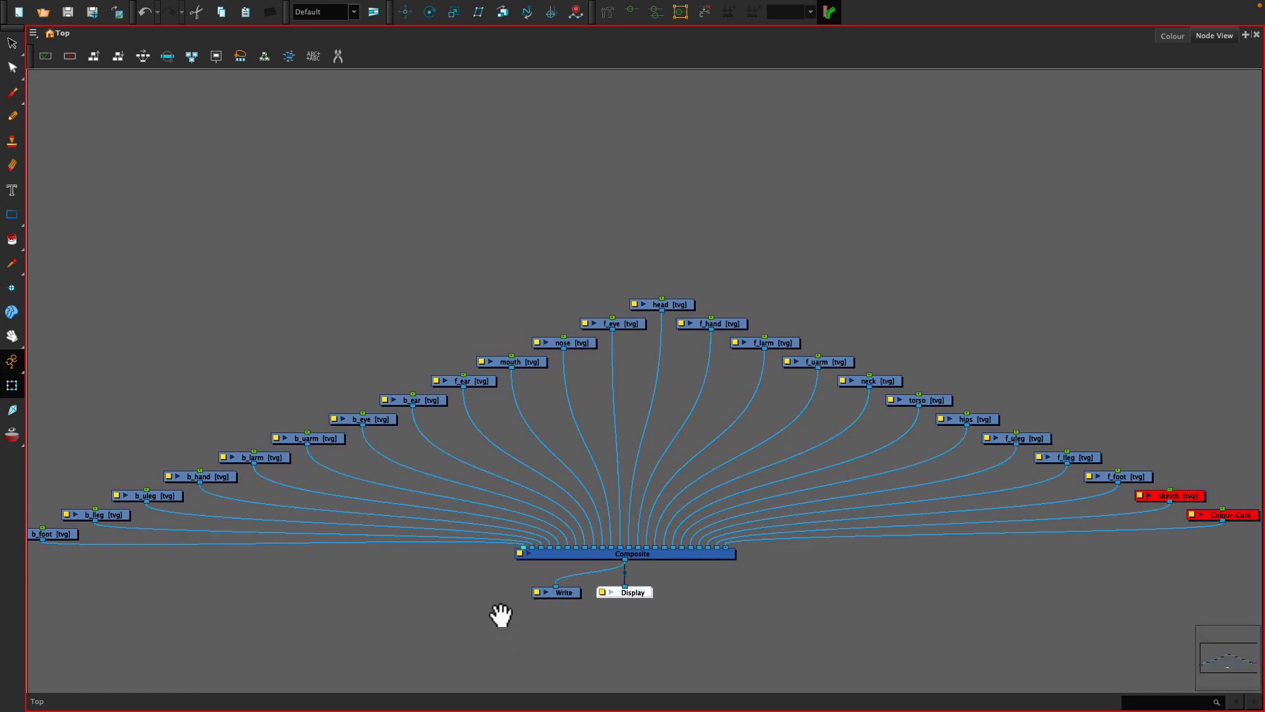
pyautogui.moveTo(497, 613); pyautogui.dragTo(497, 654)
pyautogui.scroll(-3, 490, 571)
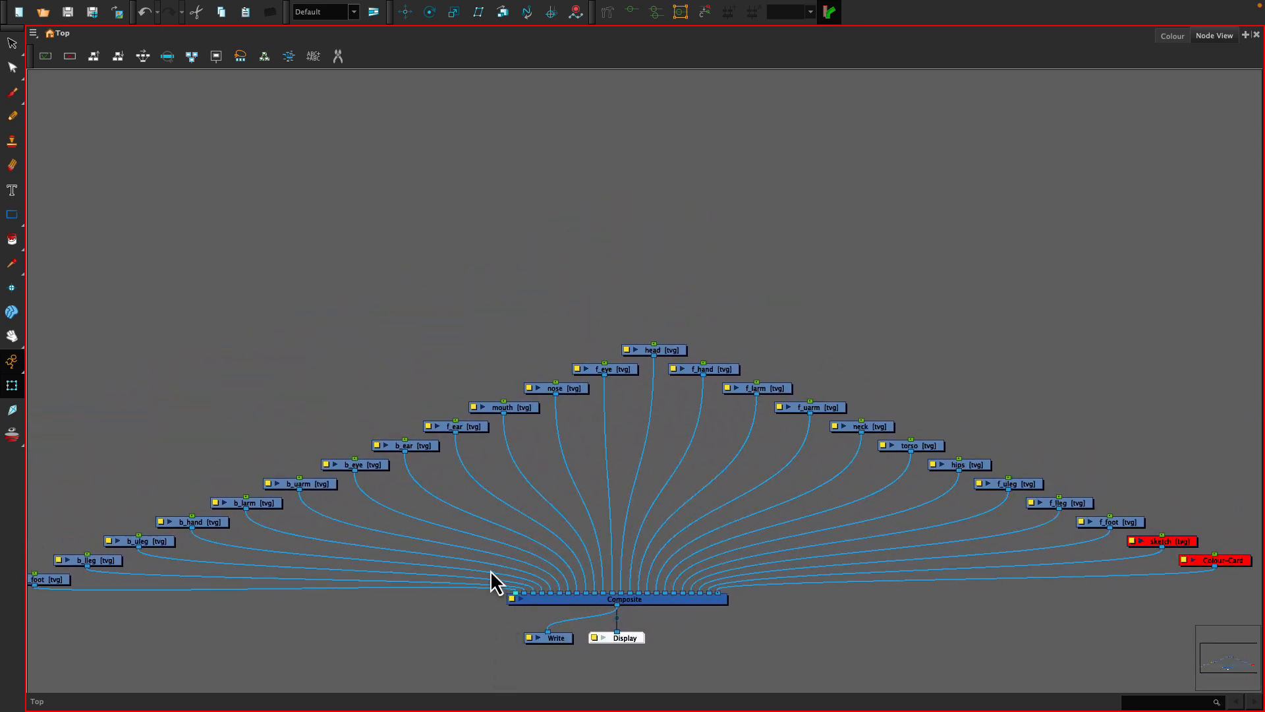
pyautogui.scroll(2, 490, 571)
pyautogui.scroll(-3, 489, 569)
pyautogui.scroll(3, 491, 570)
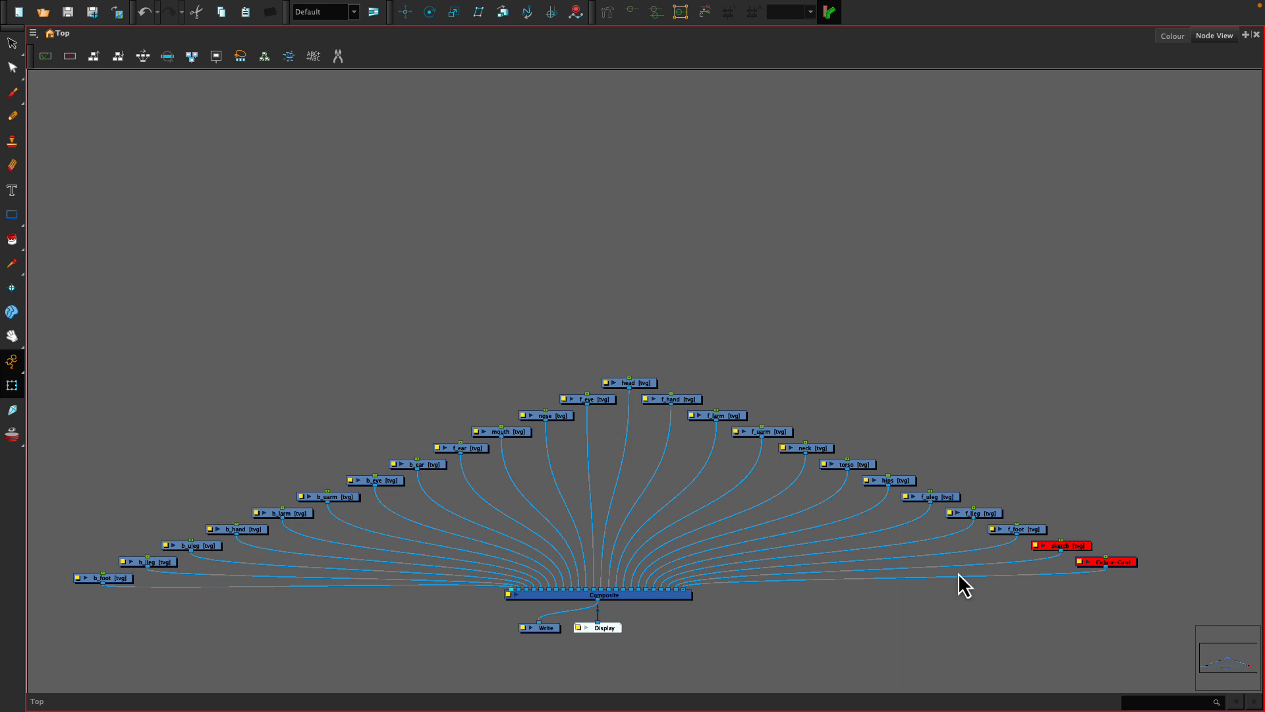
pyautogui.click(339, 56)
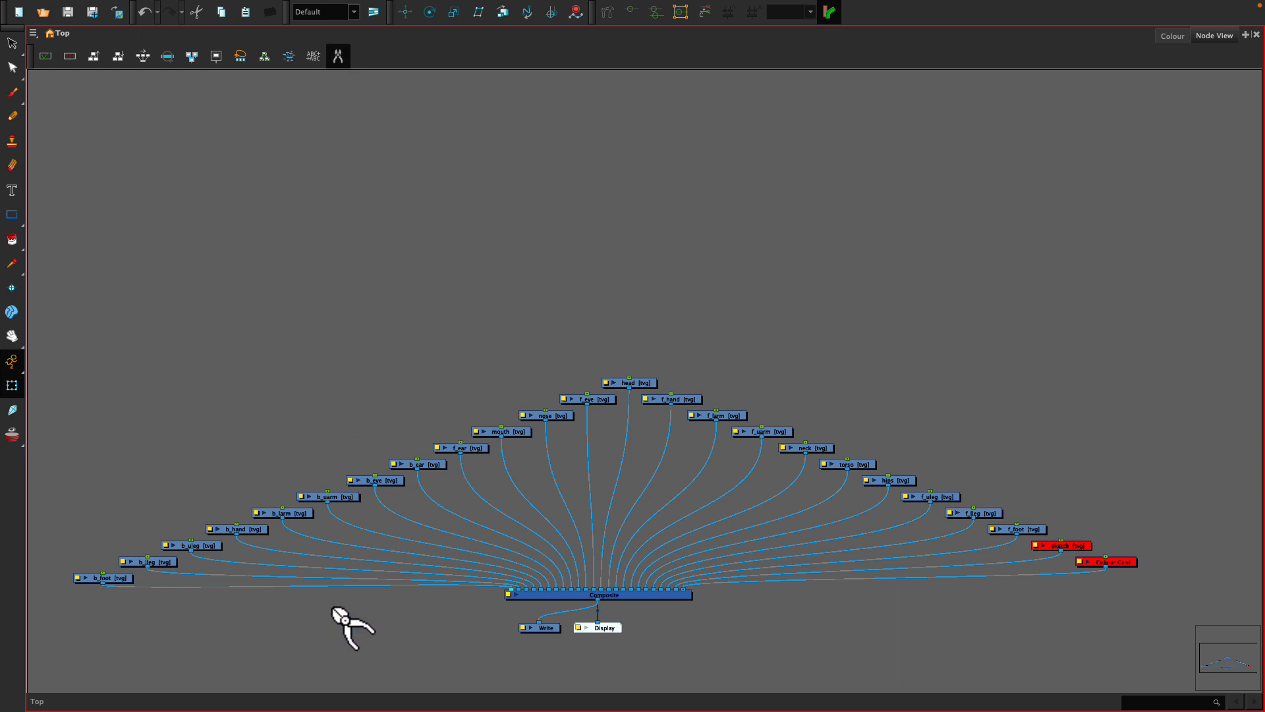
pyautogui.moveTo(335, 606)
pyautogui.mouseDown()
pyautogui.moveTo(442, 536)
pyautogui.moveTo(678, 522)
pyautogui.mouseUp()
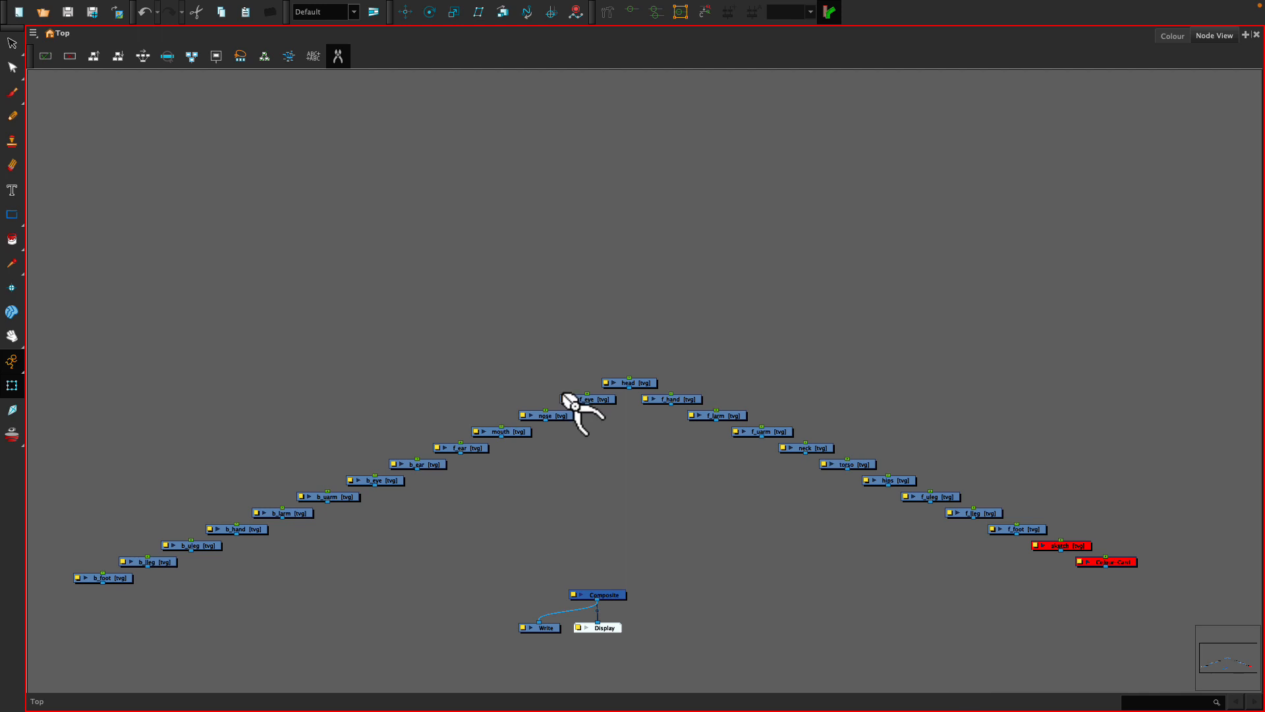
pyautogui.click(338, 58)
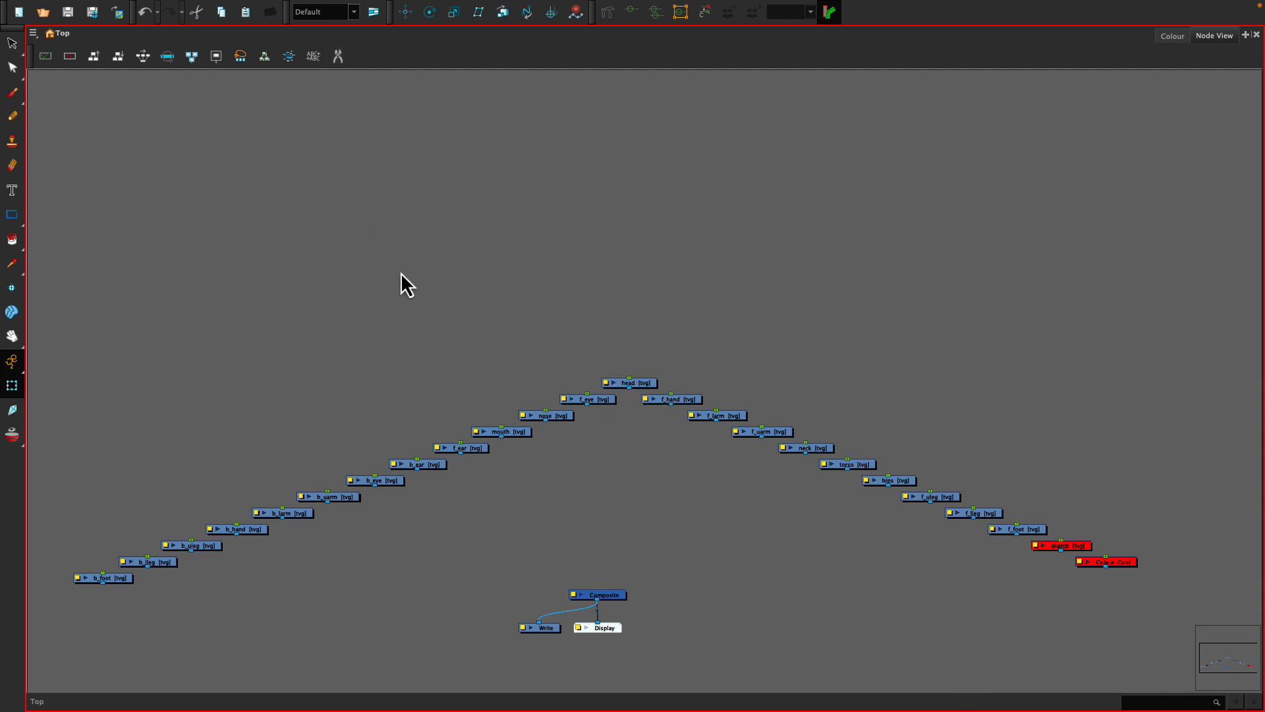
# Step: Move the head, f_eye, mouth, nose, f_ear, b_ear and b_eye nodes into one group away from the other nodes
pyautogui.moveTo(640, 386); pyautogui.dragTo(317, 248)
pyautogui.moveTo(596, 402); pyautogui.dragTo(227, 261)
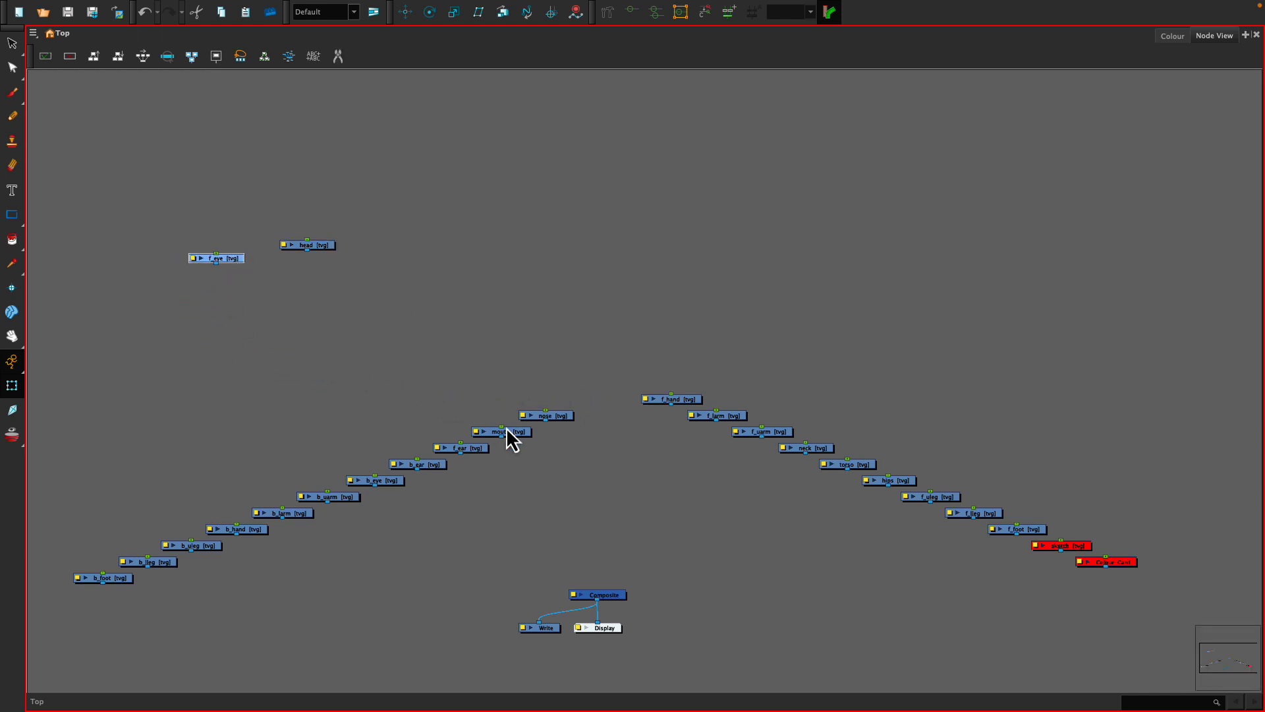
pyautogui.moveTo(506, 430); pyautogui.dragTo(285, 296)
pyautogui.moveTo(548, 415); pyautogui.dragTo(335, 273)
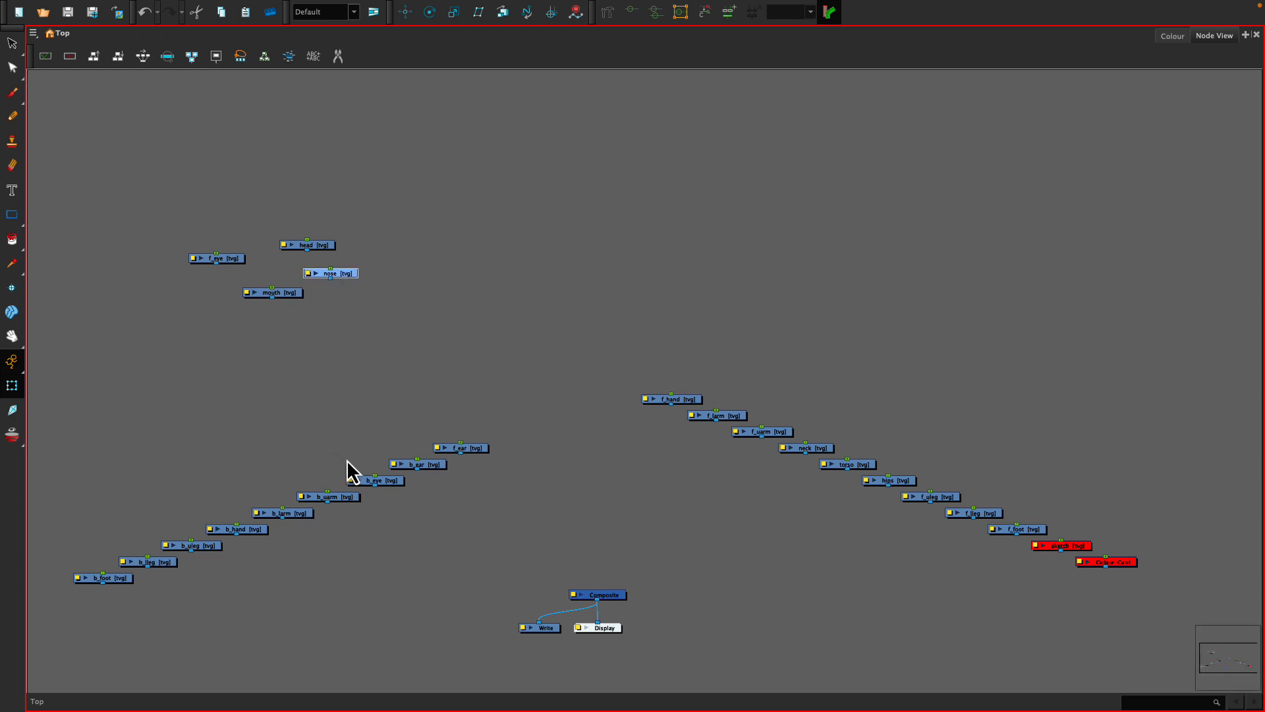
pyautogui.moveTo(476, 448); pyautogui.dragTo(170, 294)
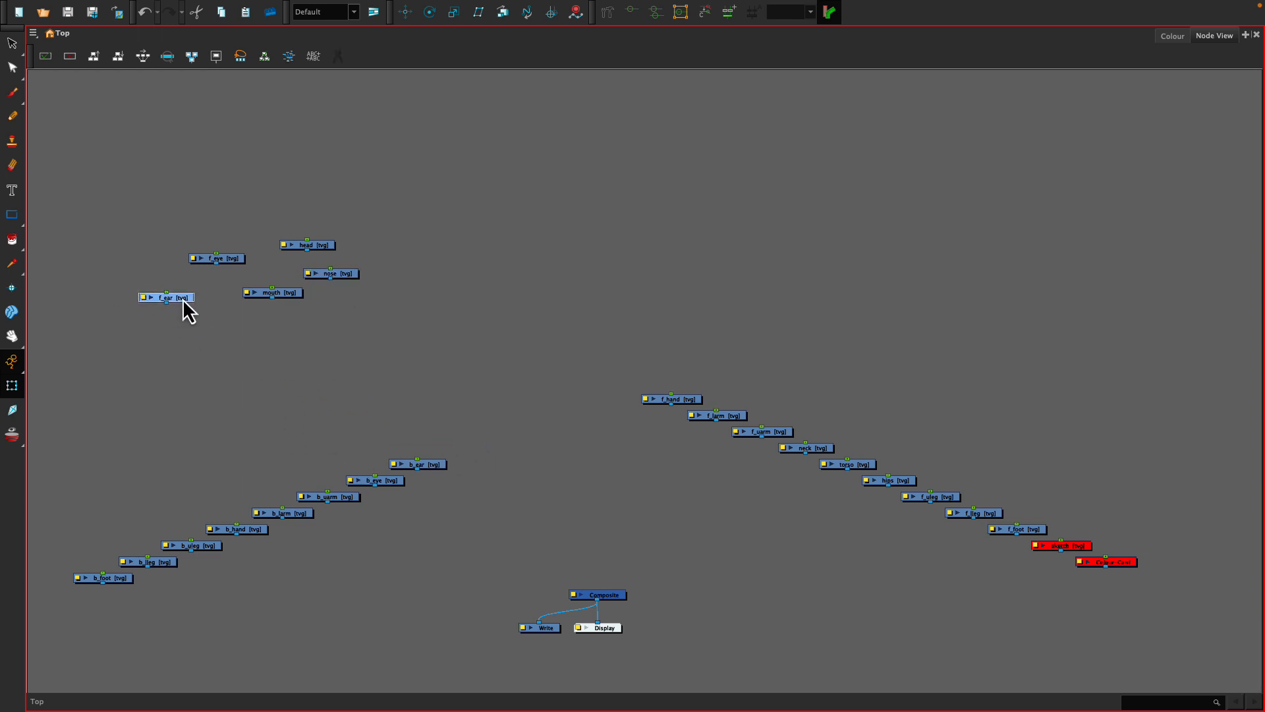
pyautogui.moveTo(437, 464); pyautogui.dragTo(379, 304)
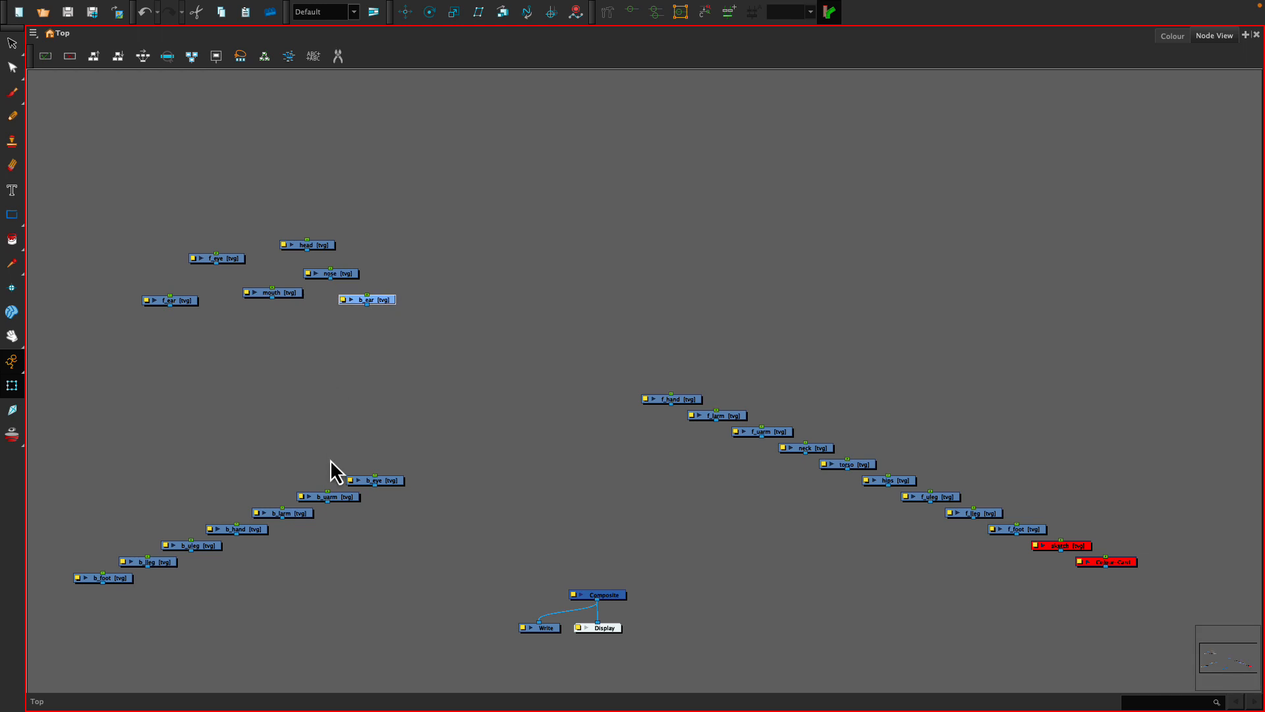
pyautogui.moveTo(388, 481); pyautogui.dragTo(313, 264)
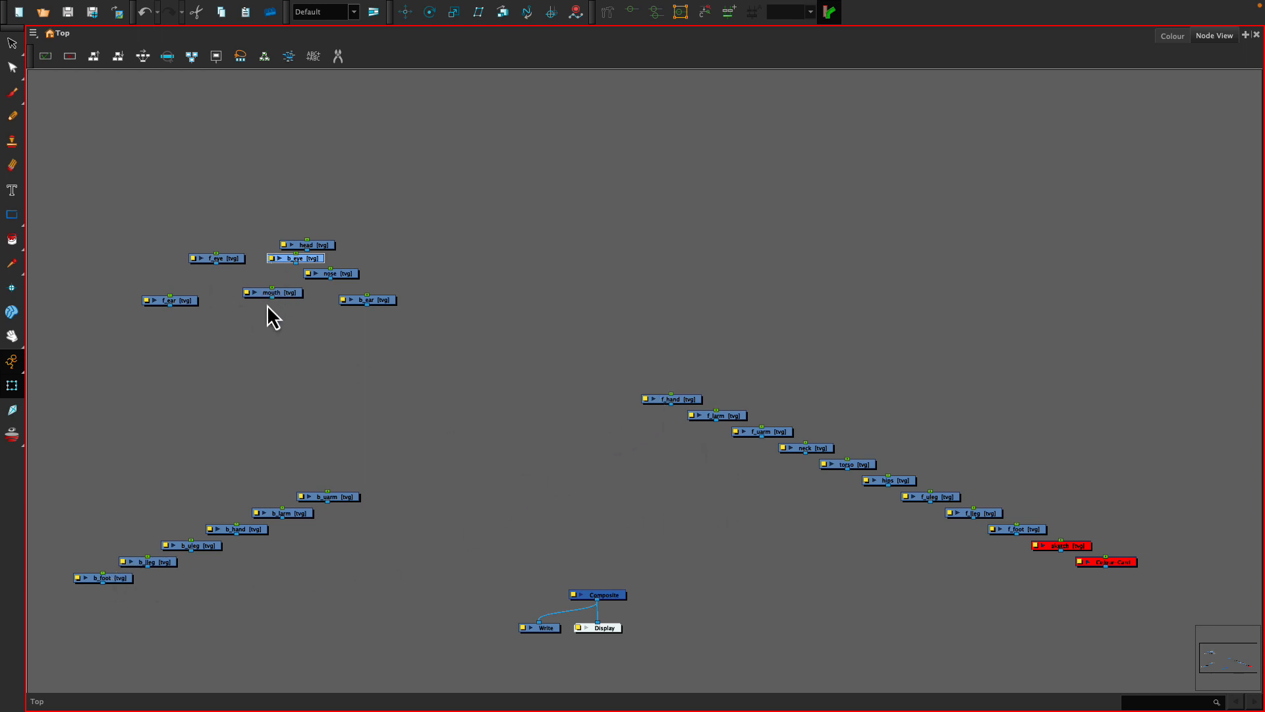
# Step: Arrange the f_eye, b_eye and head nodes in a row above the nose, mouth and ear nodes
pyautogui.moveTo(310, 249); pyautogui.dragTo(235, 208)
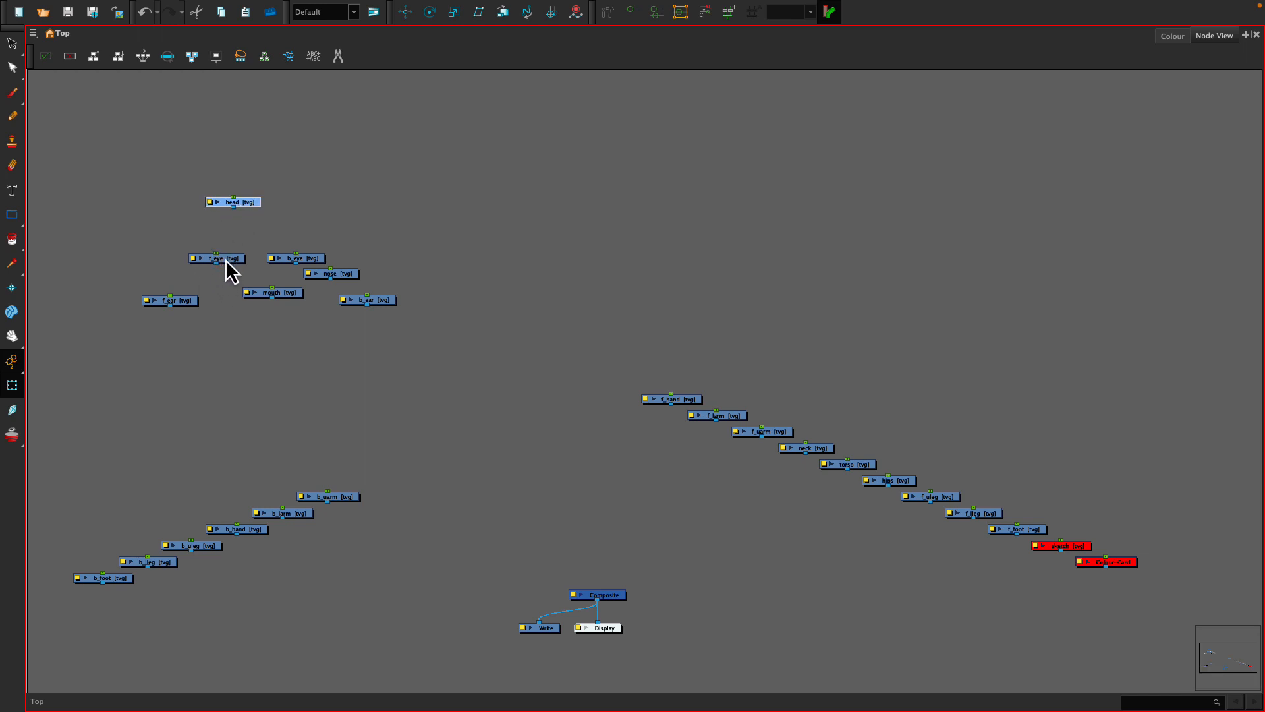
pyautogui.moveTo(225, 260); pyautogui.dragTo(186, 241)
pyautogui.moveTo(305, 262); pyautogui.dragTo(278, 245)
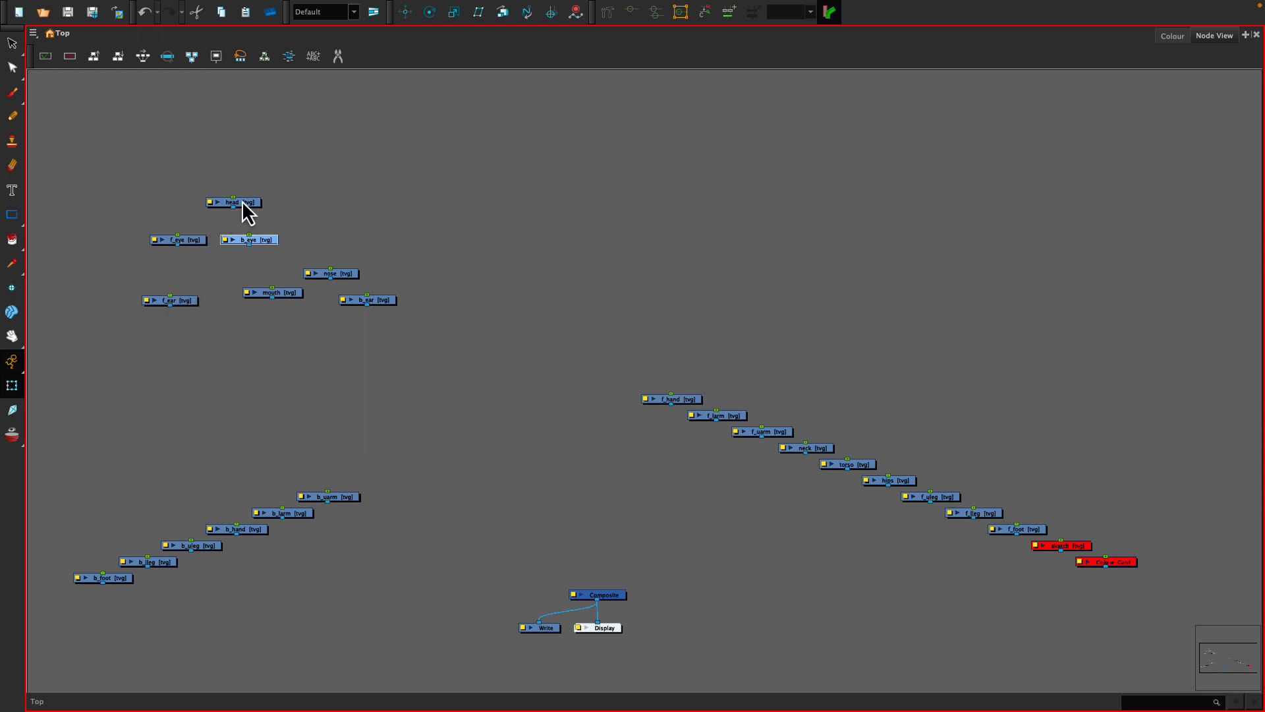
pyautogui.moveTo(244, 204); pyautogui.dragTo(368, 249)
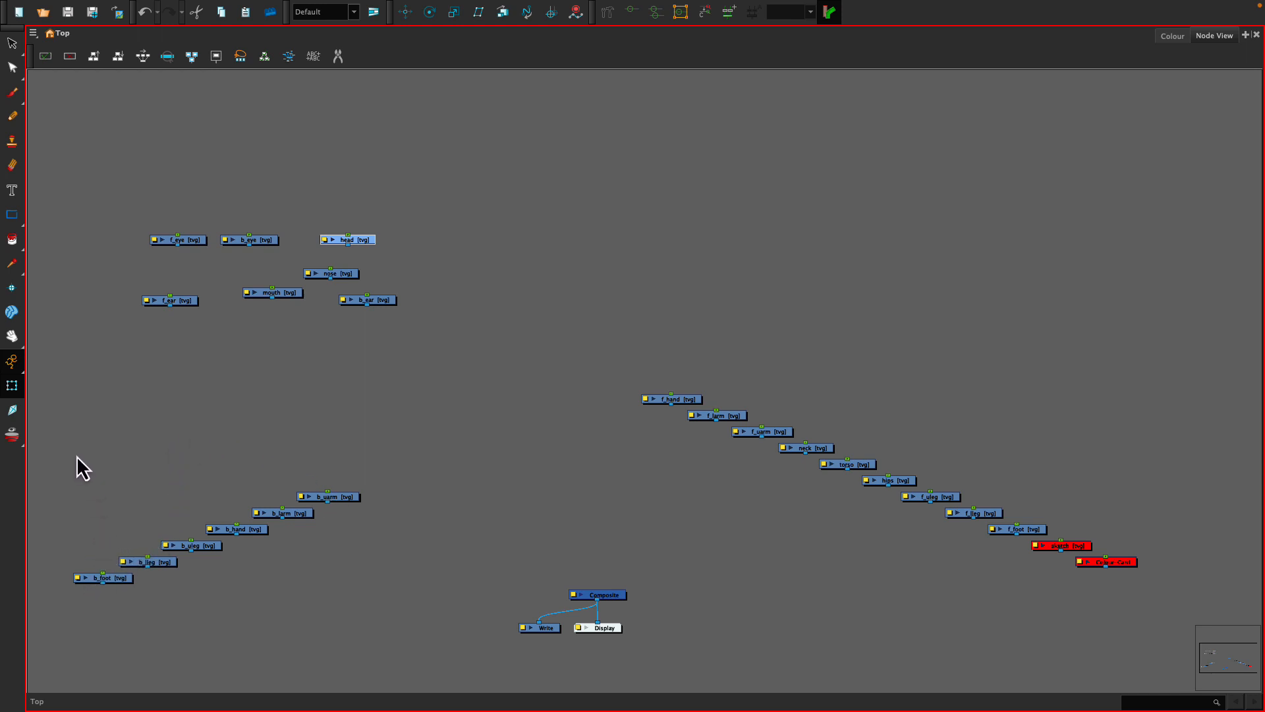
# Step: Move the back arm and leg nodes above the front limb nodes, and gather torso, hips and neck beside the face group
pyautogui.moveTo(76, 456); pyautogui.dragTo(350, 618)
pyautogui.moveTo(333, 496); pyautogui.dragTo(1013, 296)
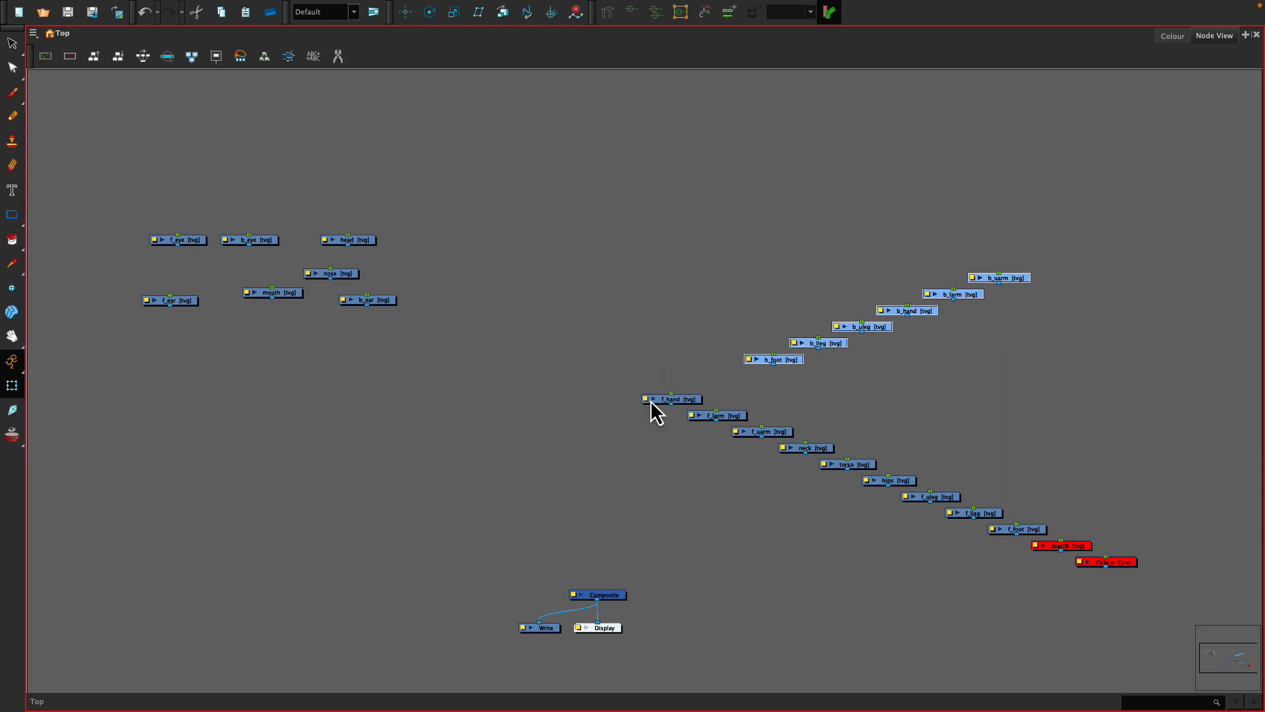
pyautogui.moveTo(856, 465); pyautogui.dragTo(481, 279)
pyautogui.moveTo(888, 475); pyautogui.dragTo(536, 284)
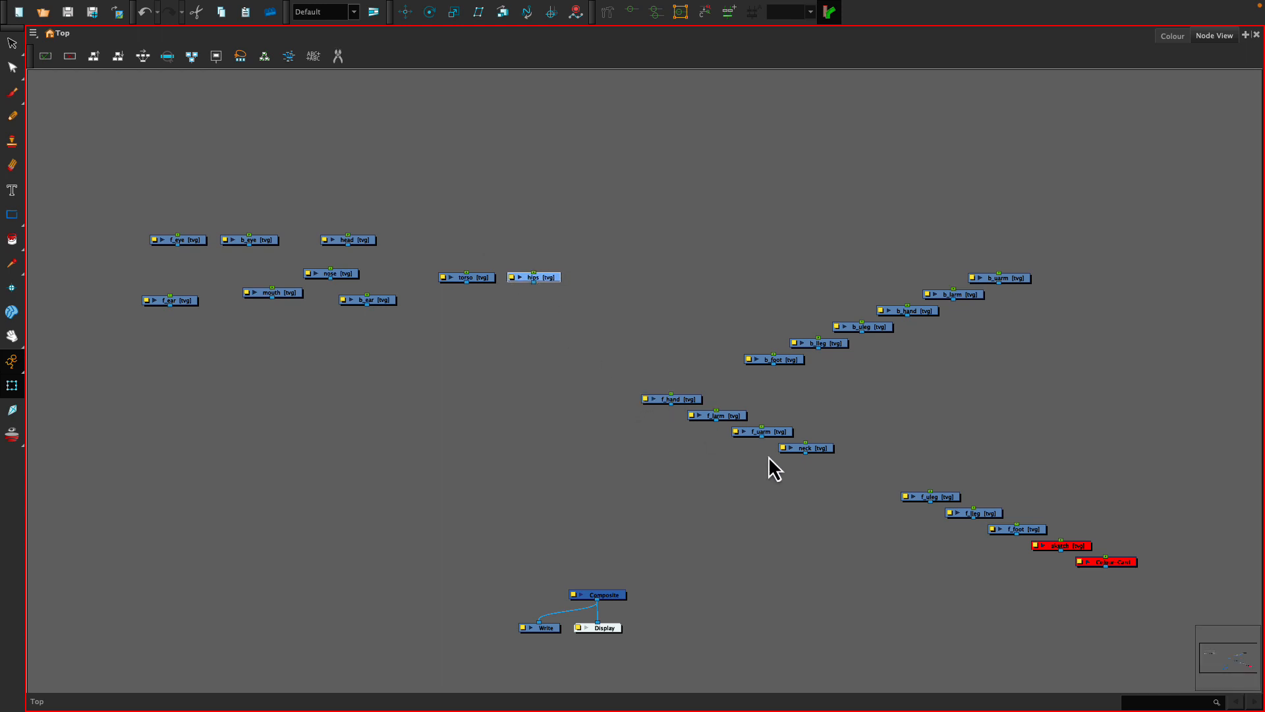
pyautogui.moveTo(821, 448); pyautogui.dragTo(503, 301)
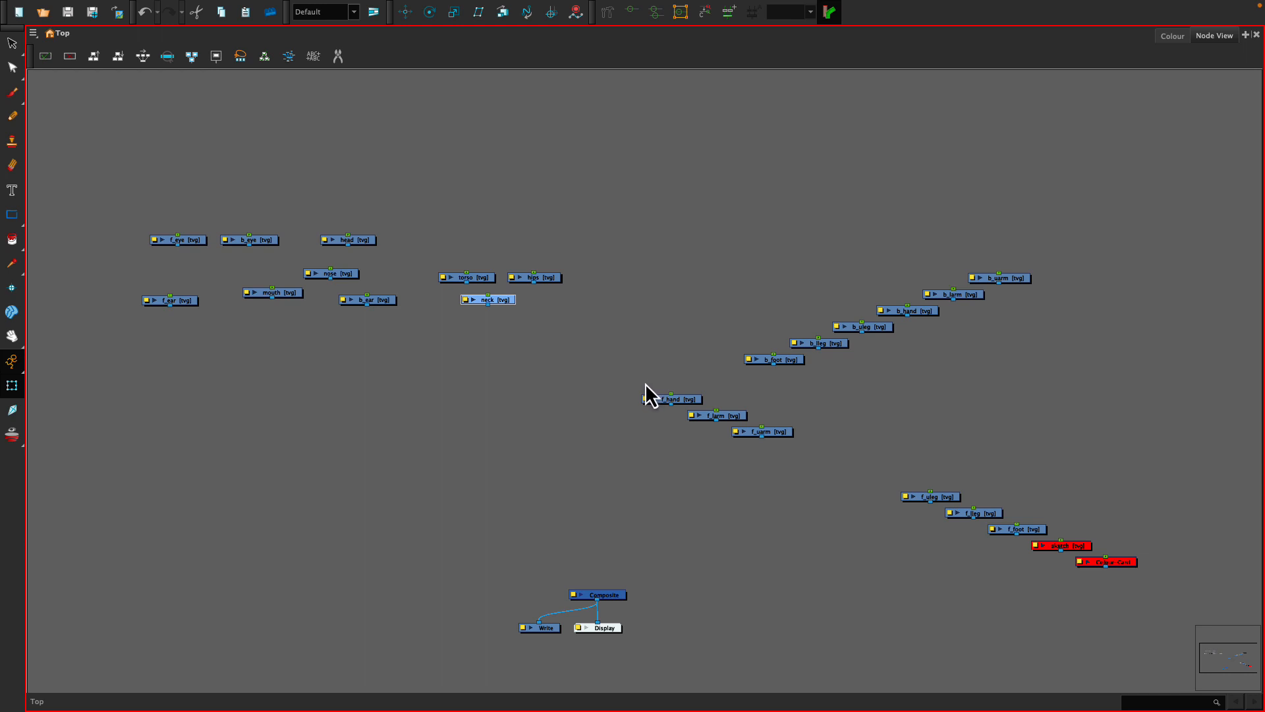
# Step: Place the front arm and front leg nodes in two groups below the face nodes, and separate the back leg nodes from the back arm
pyautogui.moveTo(646, 382); pyautogui.dragTo(298, 407)
pyautogui.moveTo(900, 466); pyautogui.dragTo(386, 516)
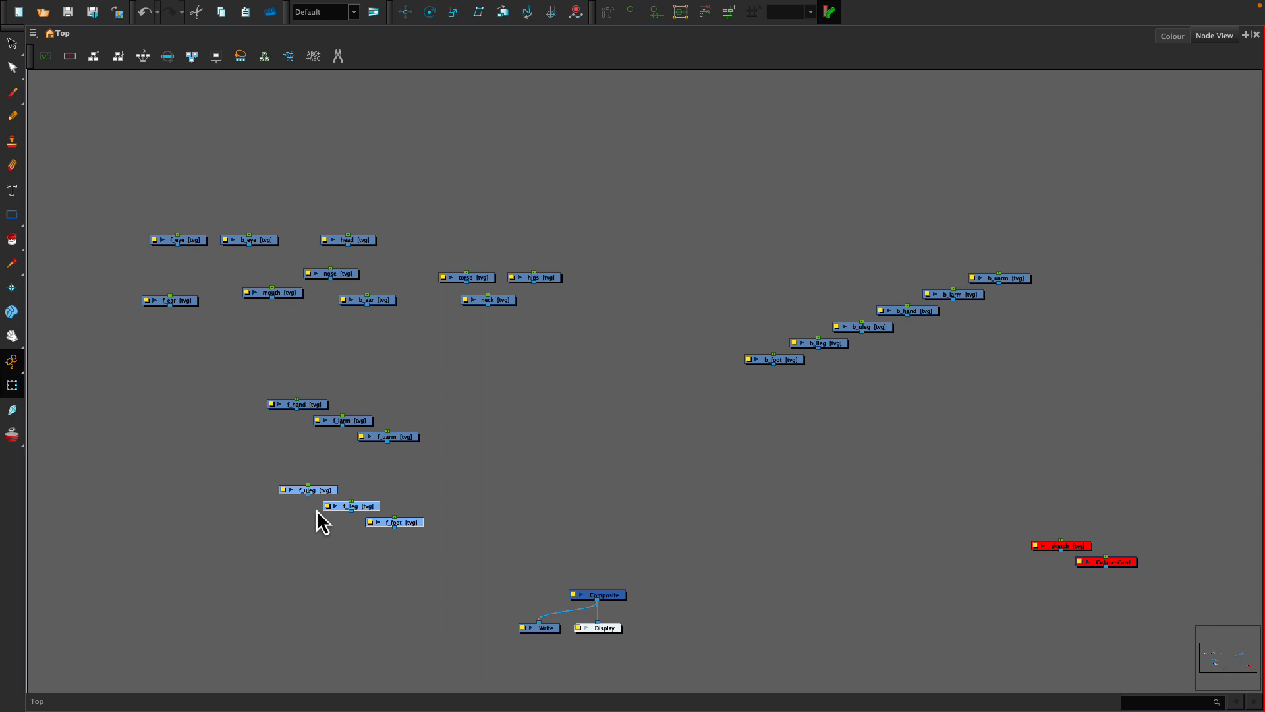
pyautogui.moveTo(750, 306); pyautogui.dragTo(885, 439)
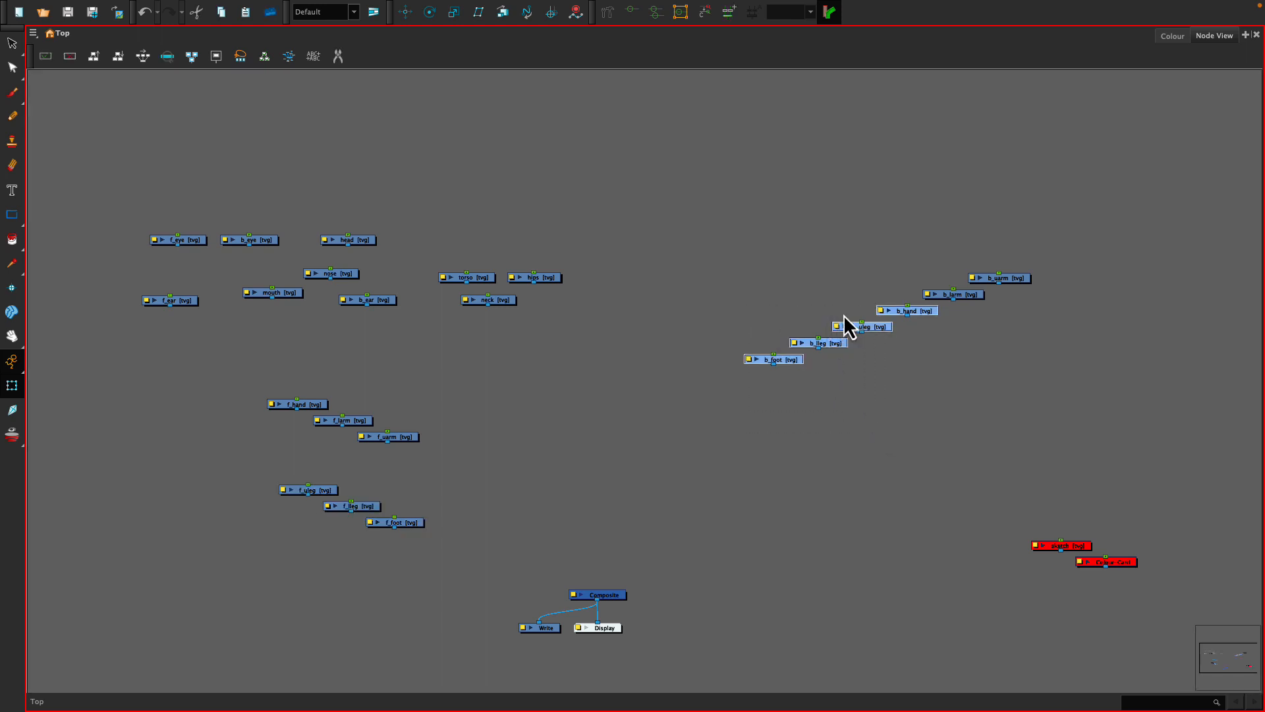
pyautogui.click(765, 314)
pyautogui.moveTo(765, 314); pyautogui.dragTo(847, 369)
pyautogui.moveTo(857, 325); pyautogui.dragTo(886, 417)
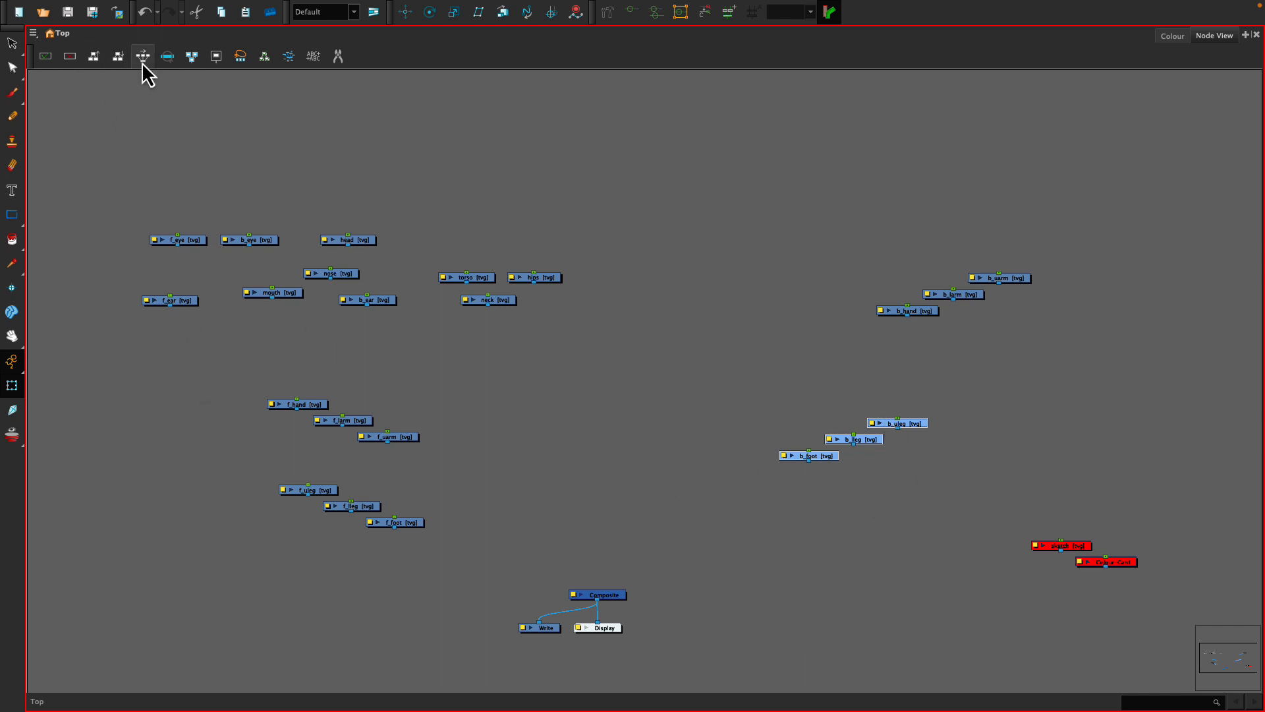
# Step: Arrange the back leg nodes b_foot, b_lleg and b_uleg in a horizontal row
pyautogui.click(94, 62)
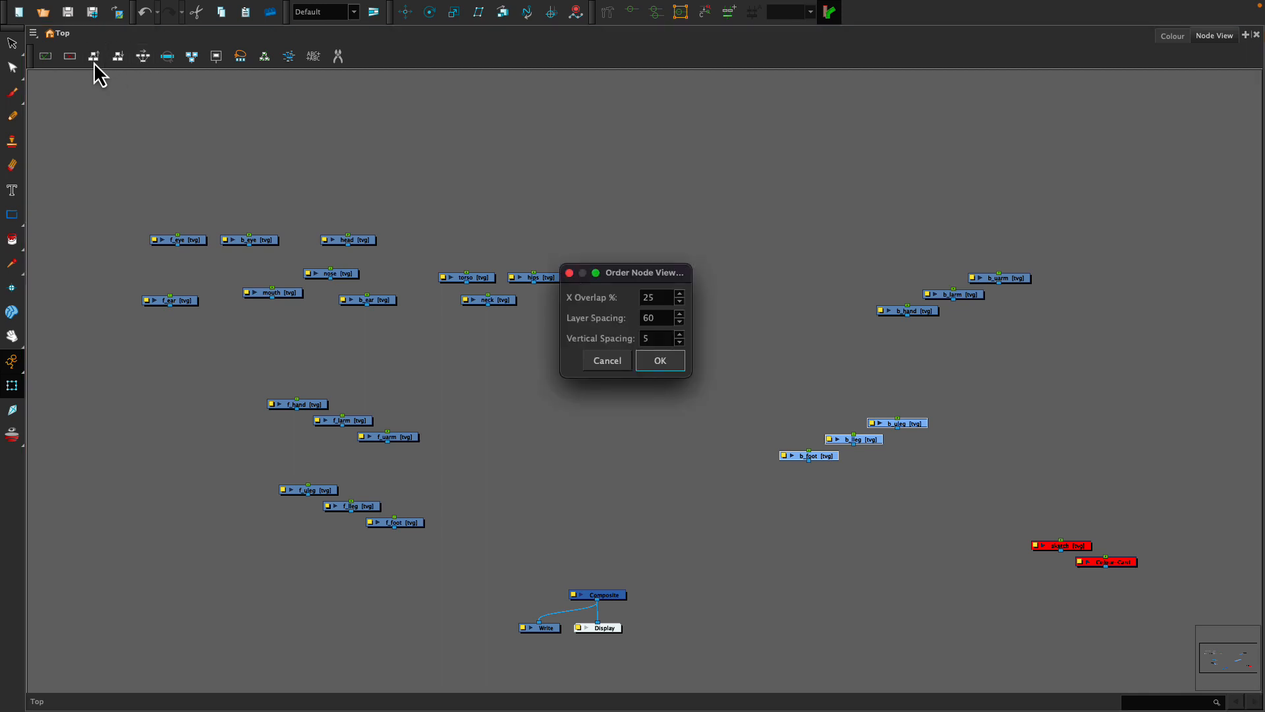
pyautogui.click(599, 369)
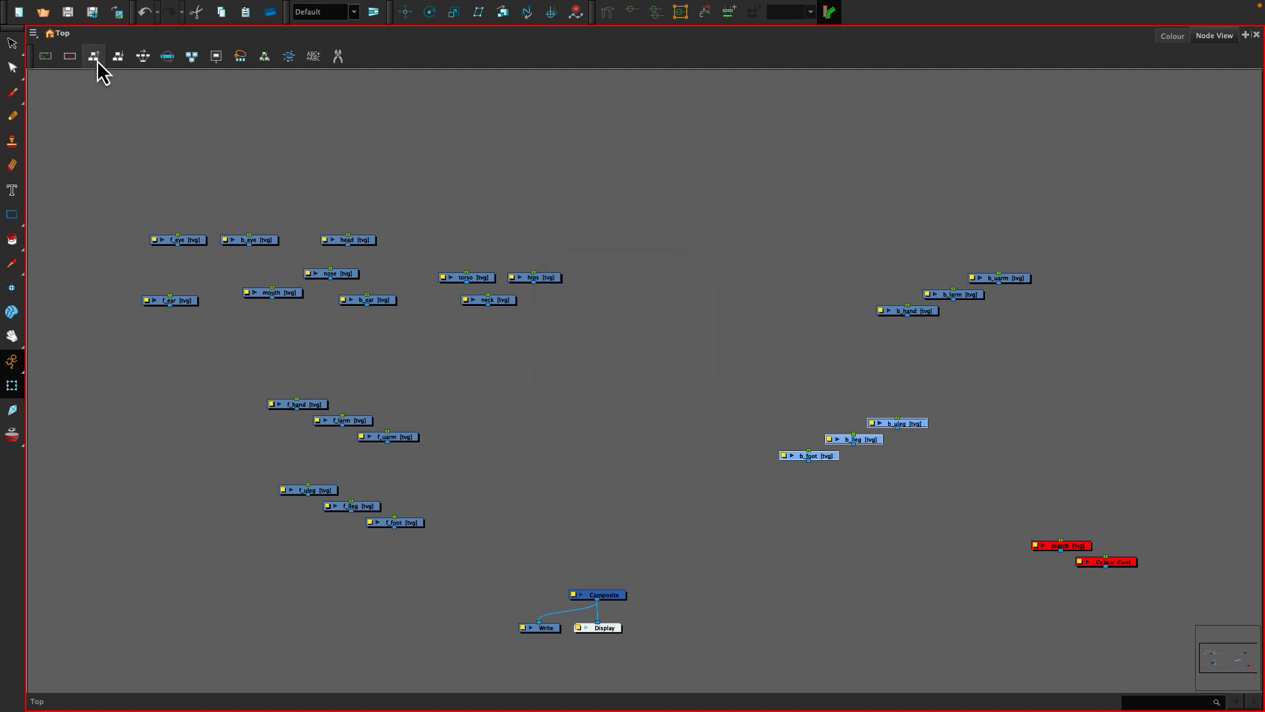
pyautogui.click(142, 63)
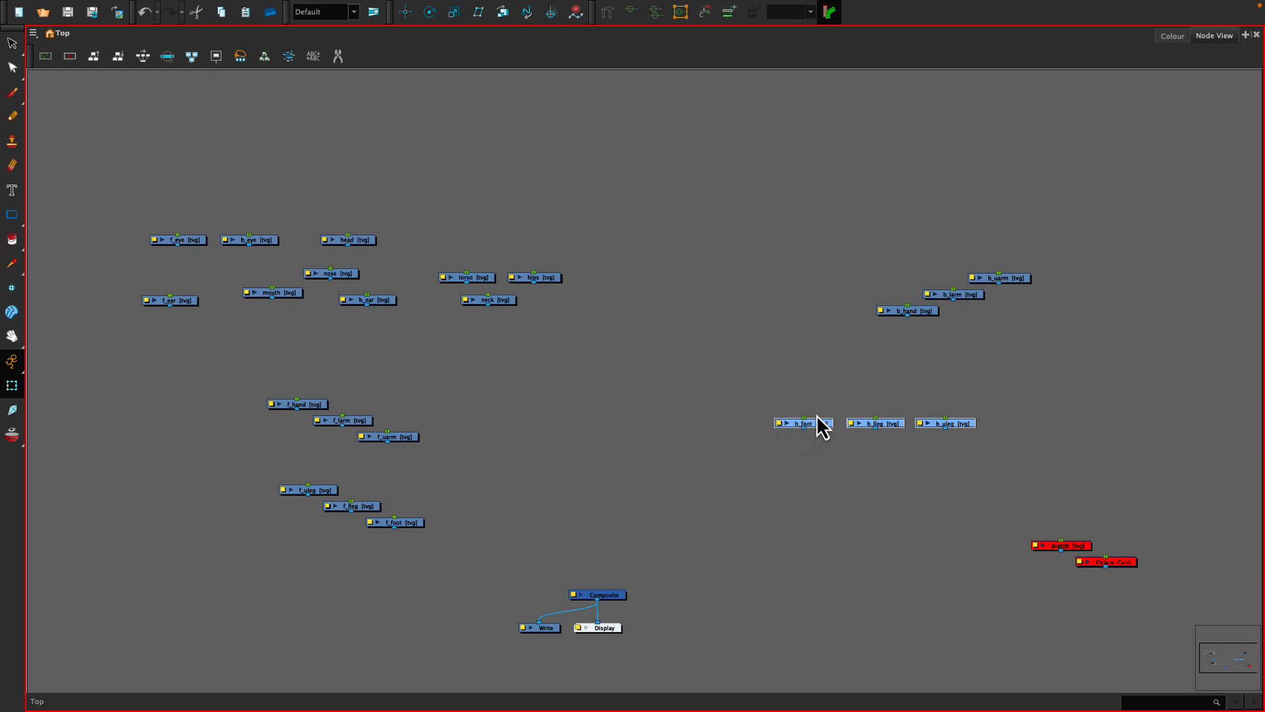
# Step: Arrange the back arm nodes b_hand, b_larm and b_uarm in a horizontal row
pyautogui.moveTo(891, 232); pyautogui.dragTo(1006, 339)
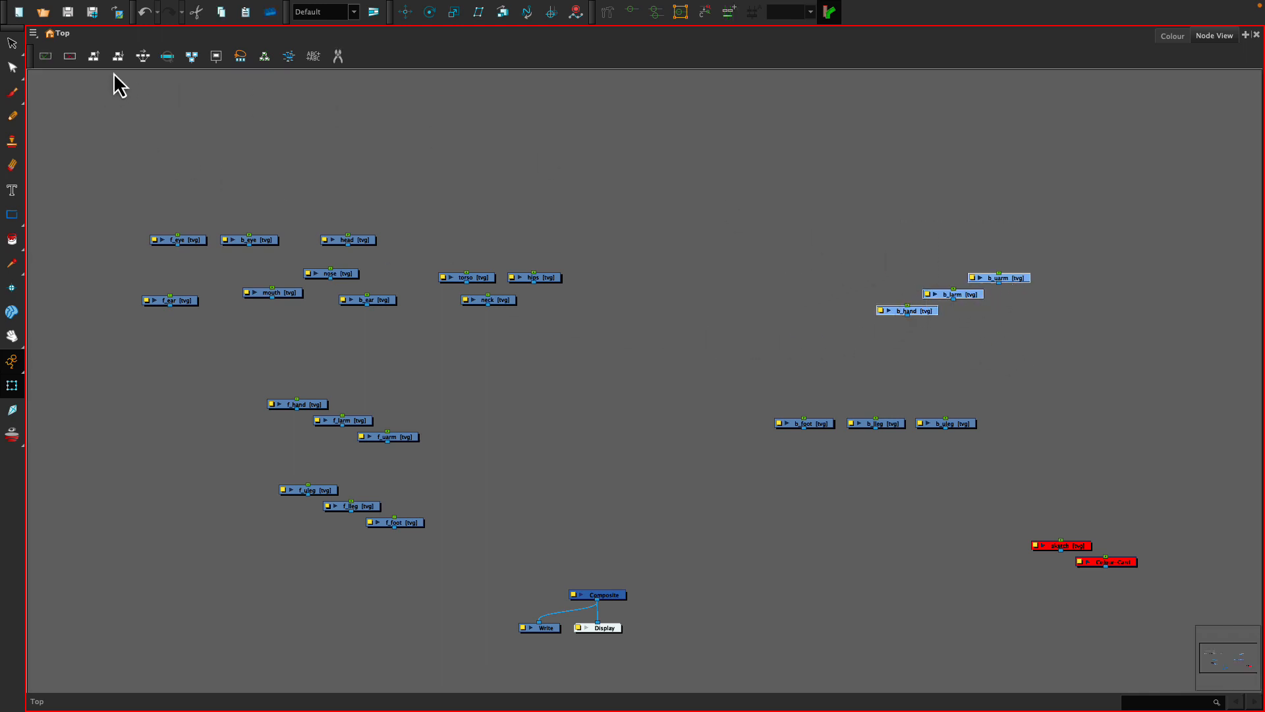
pyautogui.click(143, 56)
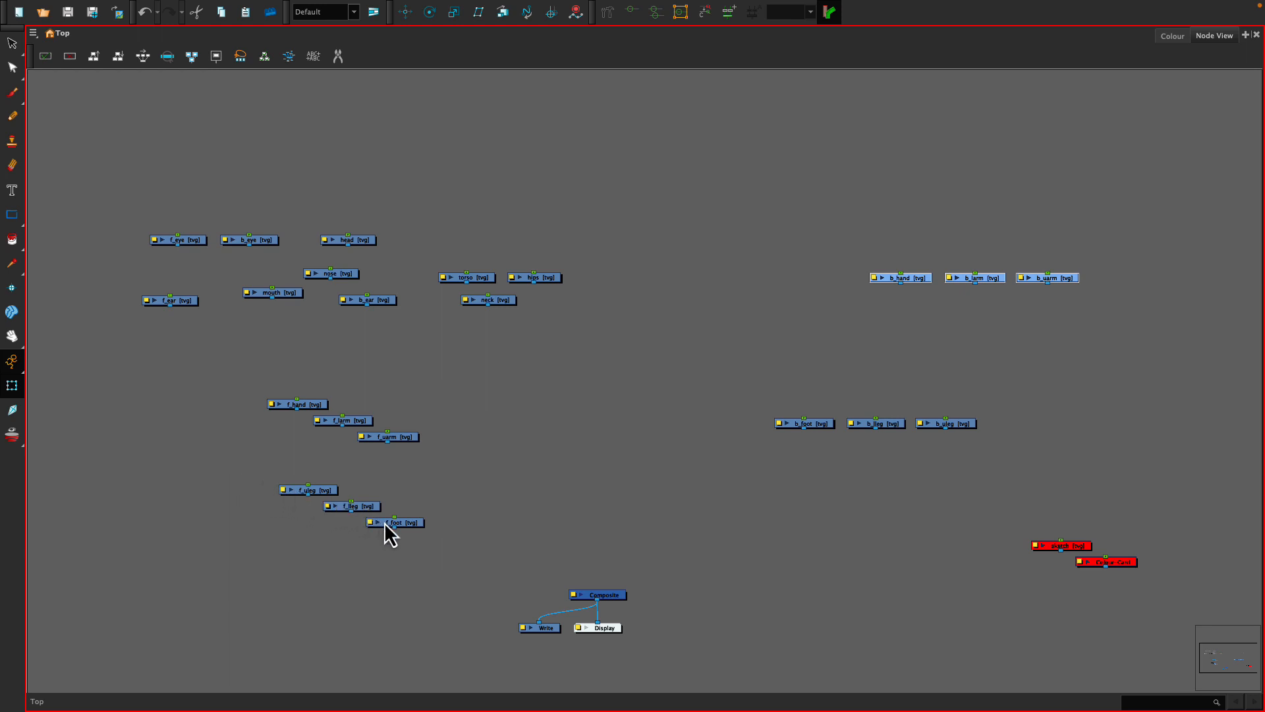
# Step: Arrange the front leg nodes f_foot, f_lleg and f_uleg and the front arm nodes f_hand, f_larm and f_uarm in two horizontal rows
pyautogui.moveTo(407, 525); pyautogui.dragTo(202, 505)
pyautogui.moveTo(369, 509); pyautogui.dragTo(277, 507)
pyautogui.moveTo(178, 474); pyautogui.dragTo(345, 545)
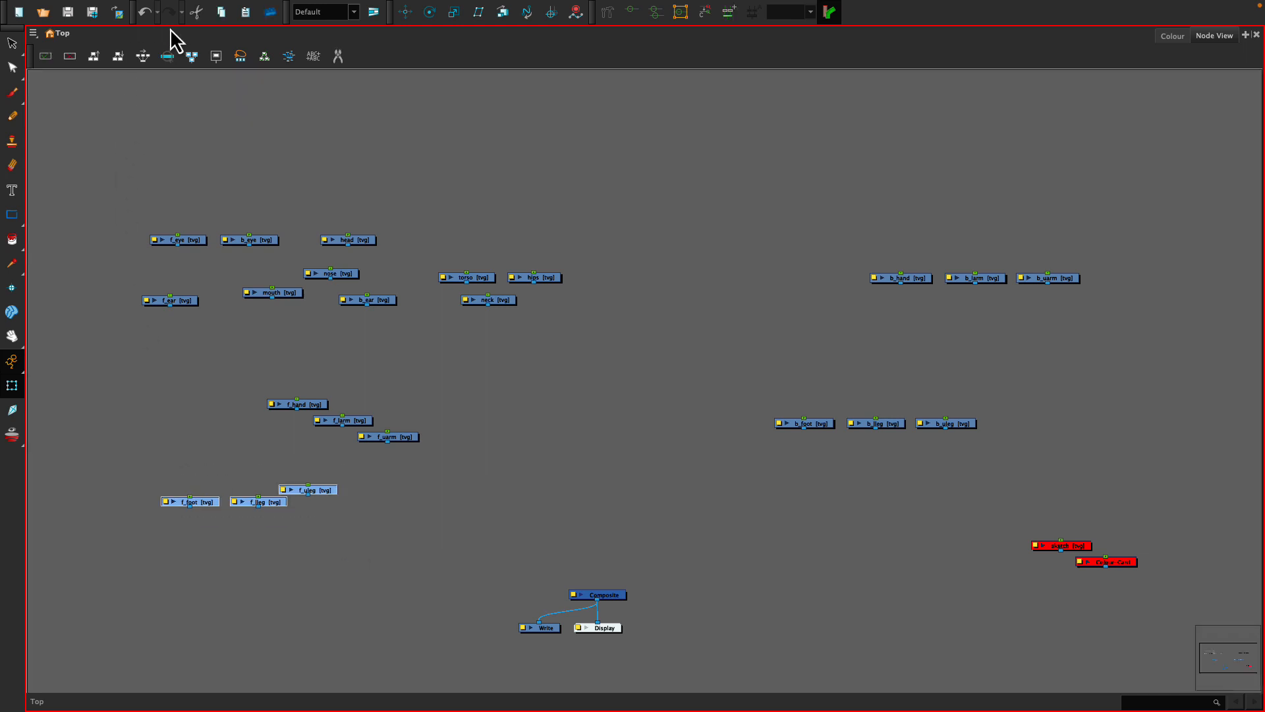
pyautogui.click(140, 64)
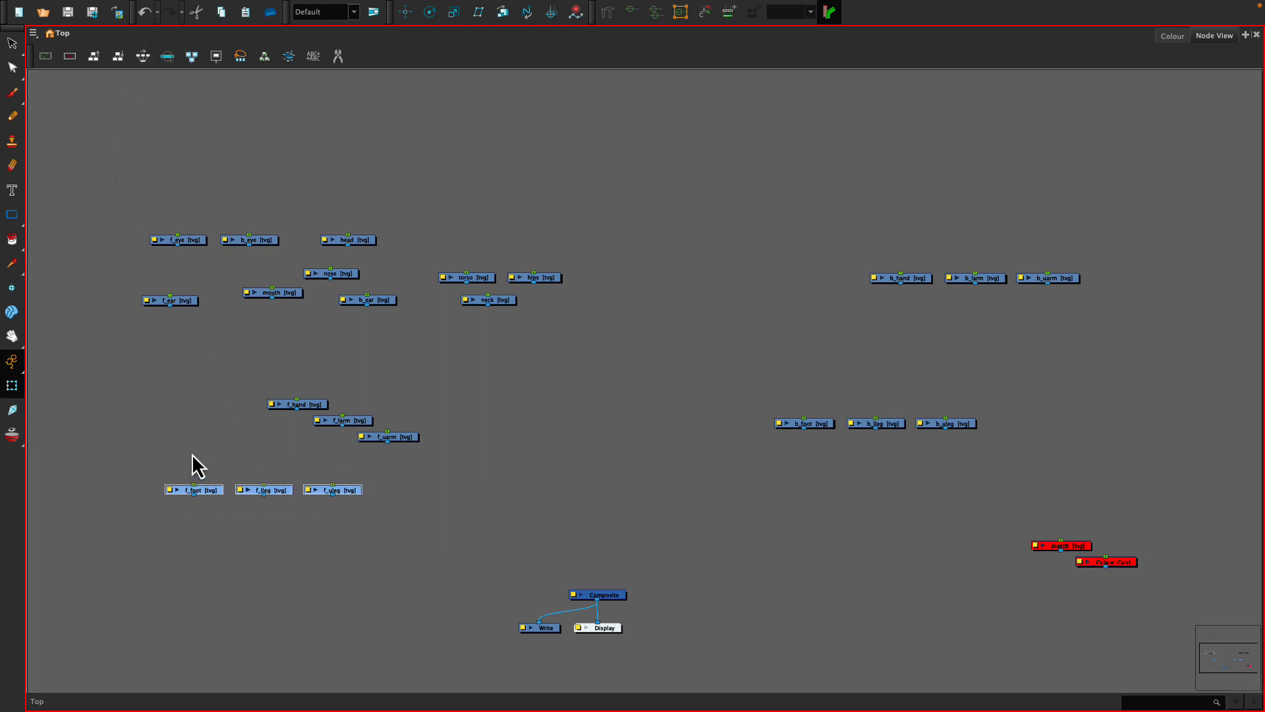
pyautogui.moveTo(260, 383); pyautogui.dragTo(412, 455)
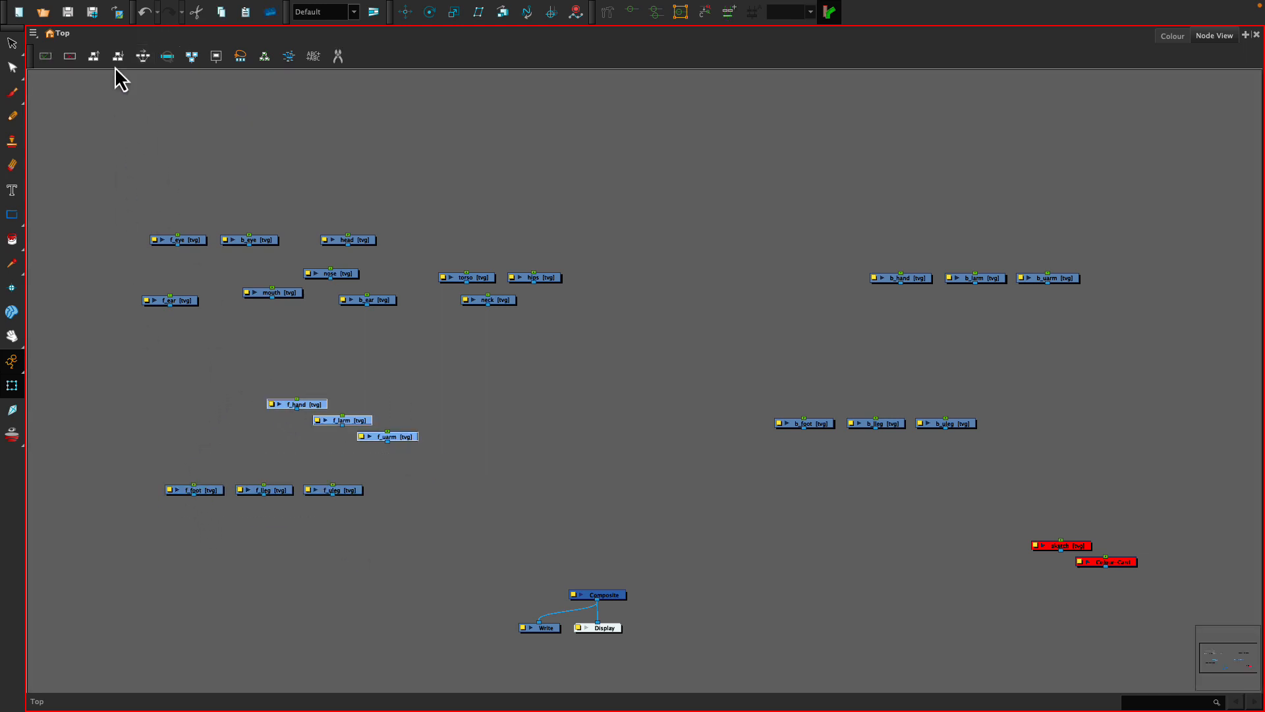
pyautogui.click(145, 62)
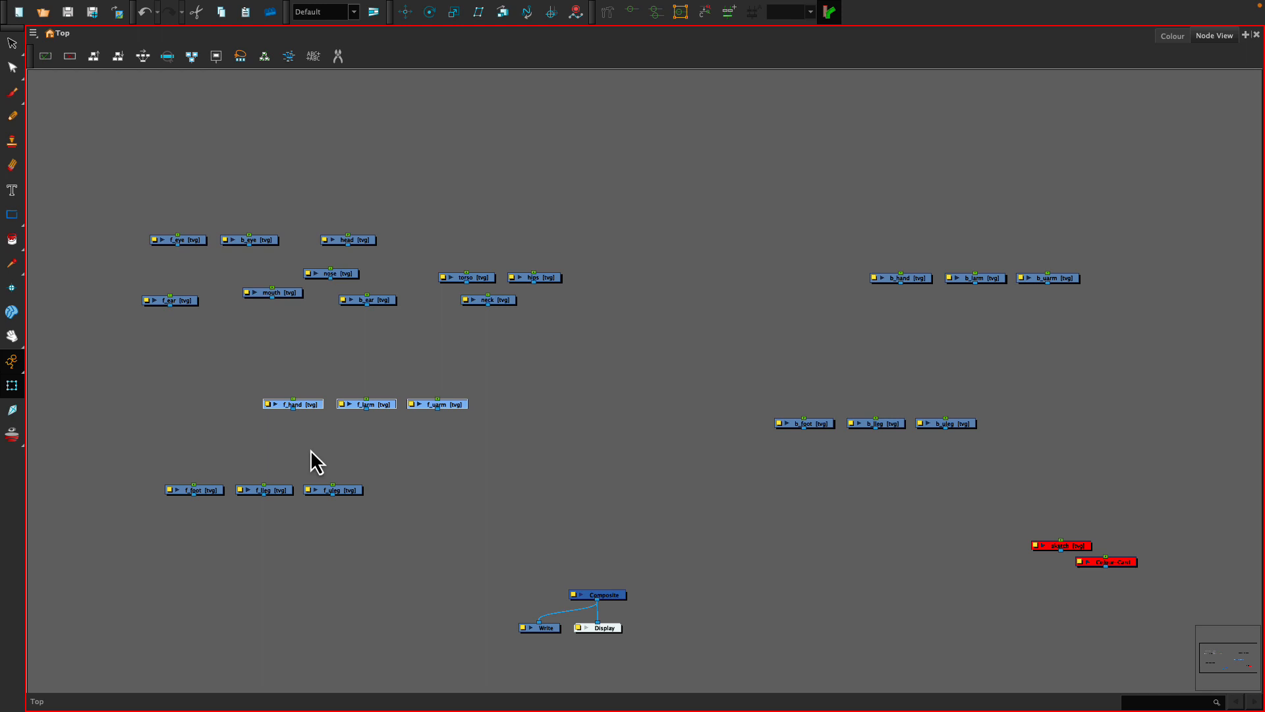
pyautogui.moveTo(782, 382); pyautogui.dragTo(930, 480)
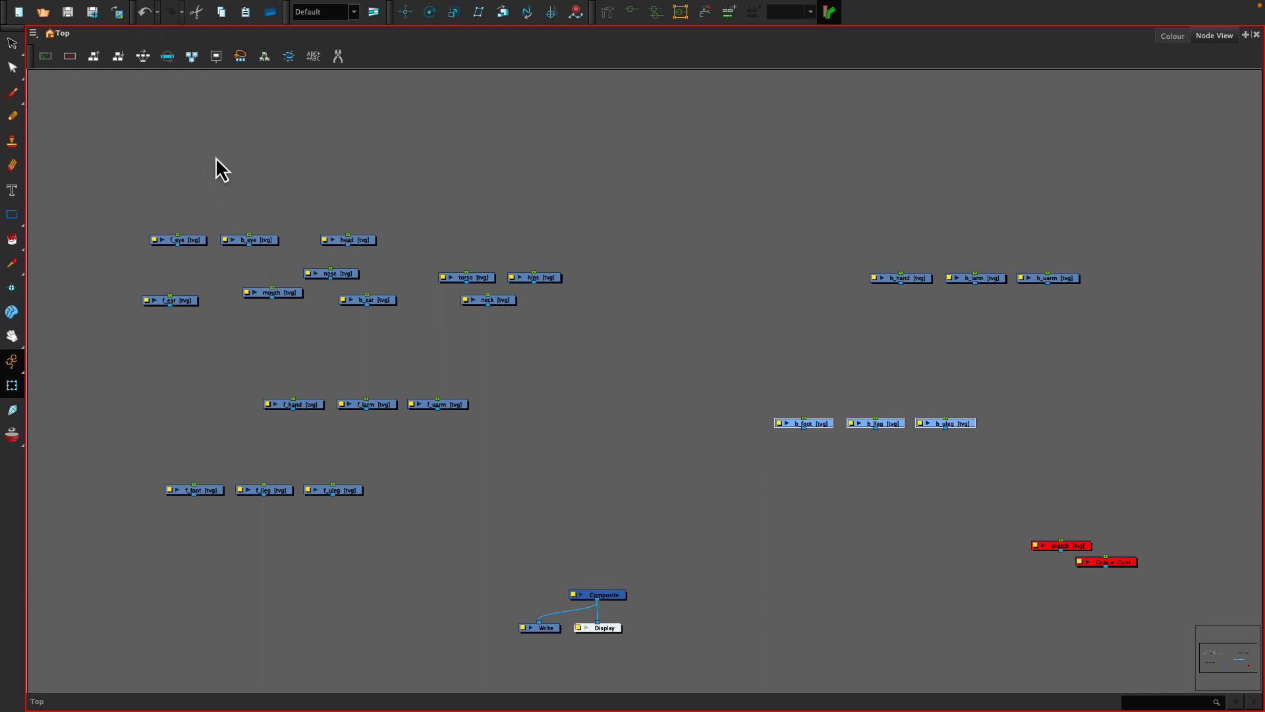
pyautogui.click(784, 467)
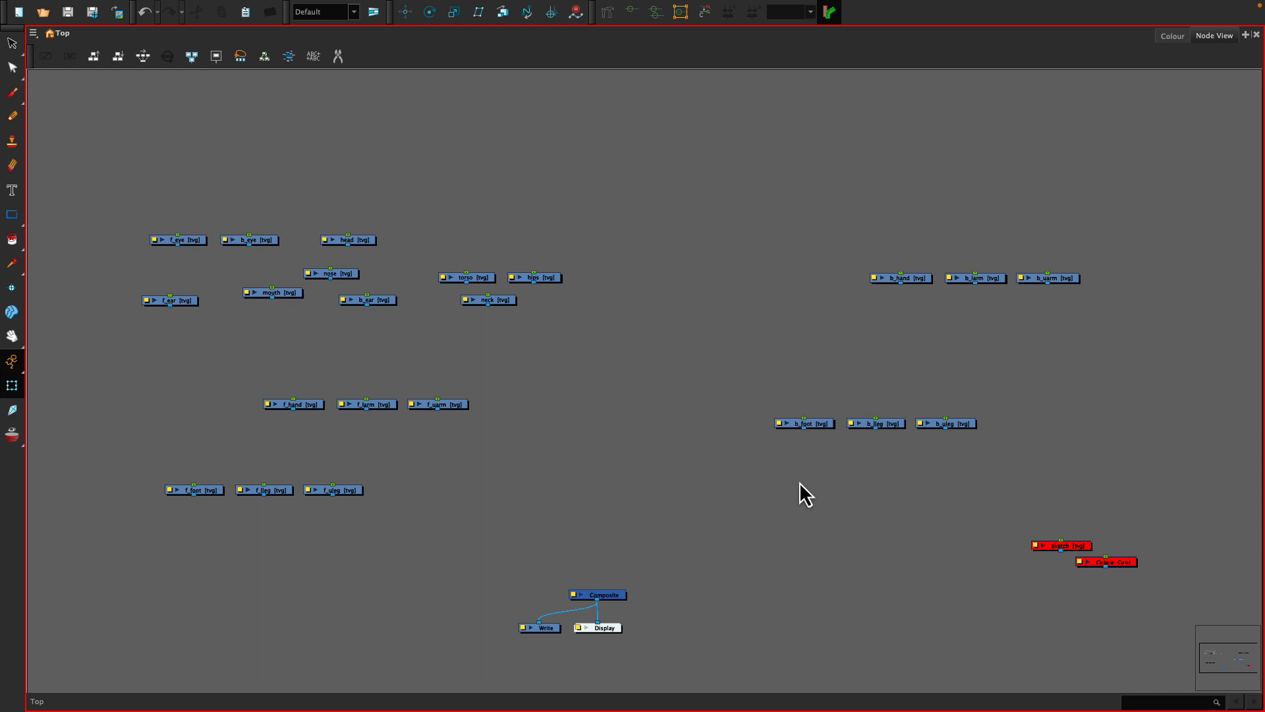
pyautogui.click(607, 596)
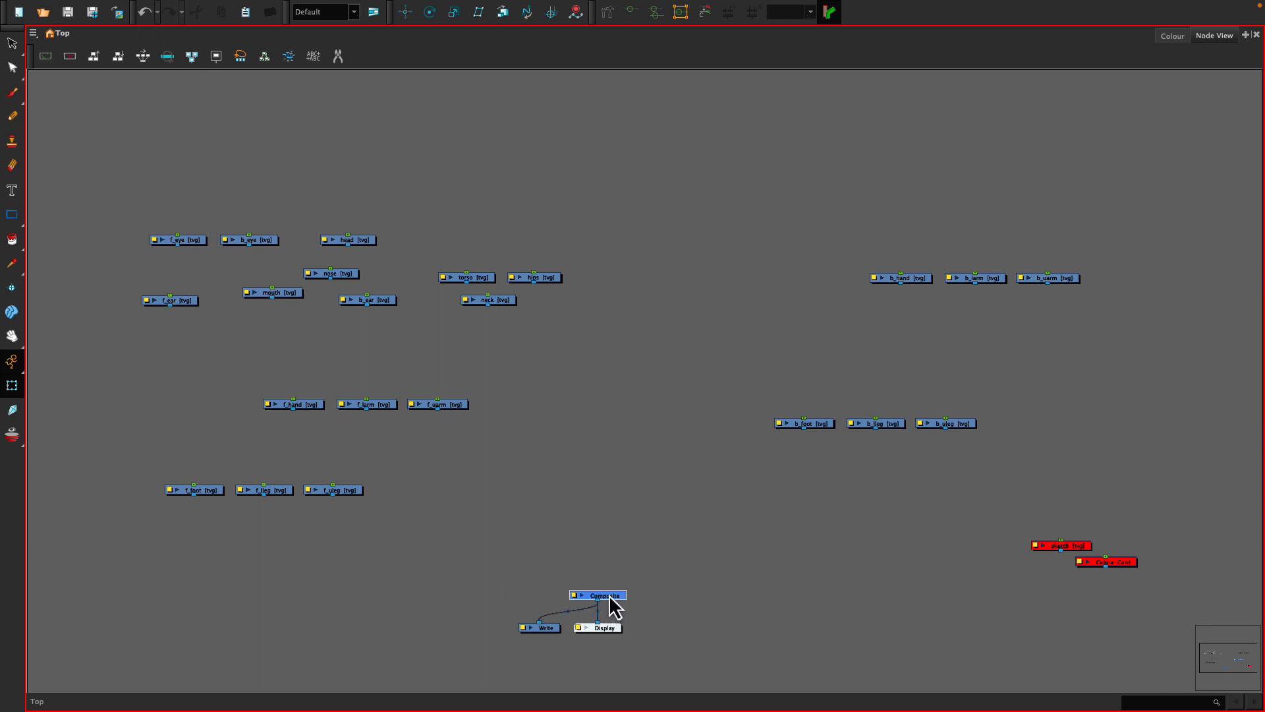
pyautogui.click(714, 509)
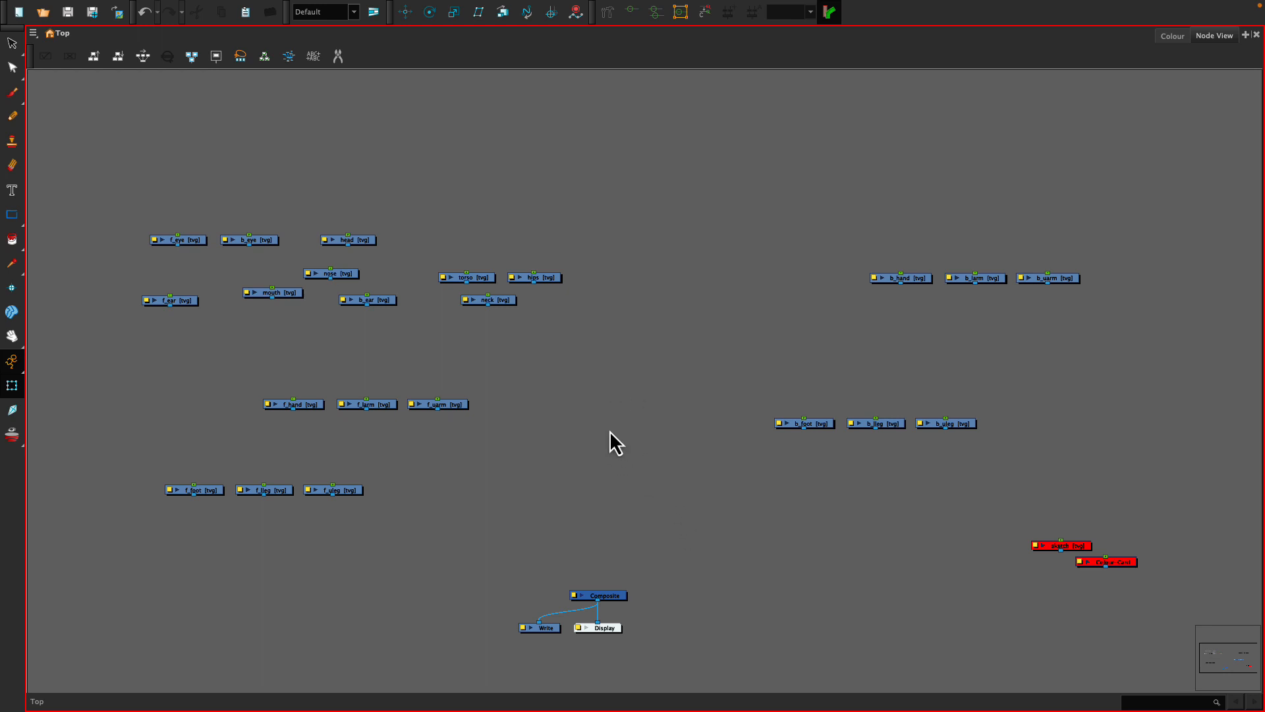
# Step: Add a Composite node and place it below the back leg nodes
pyautogui.press('Tab')
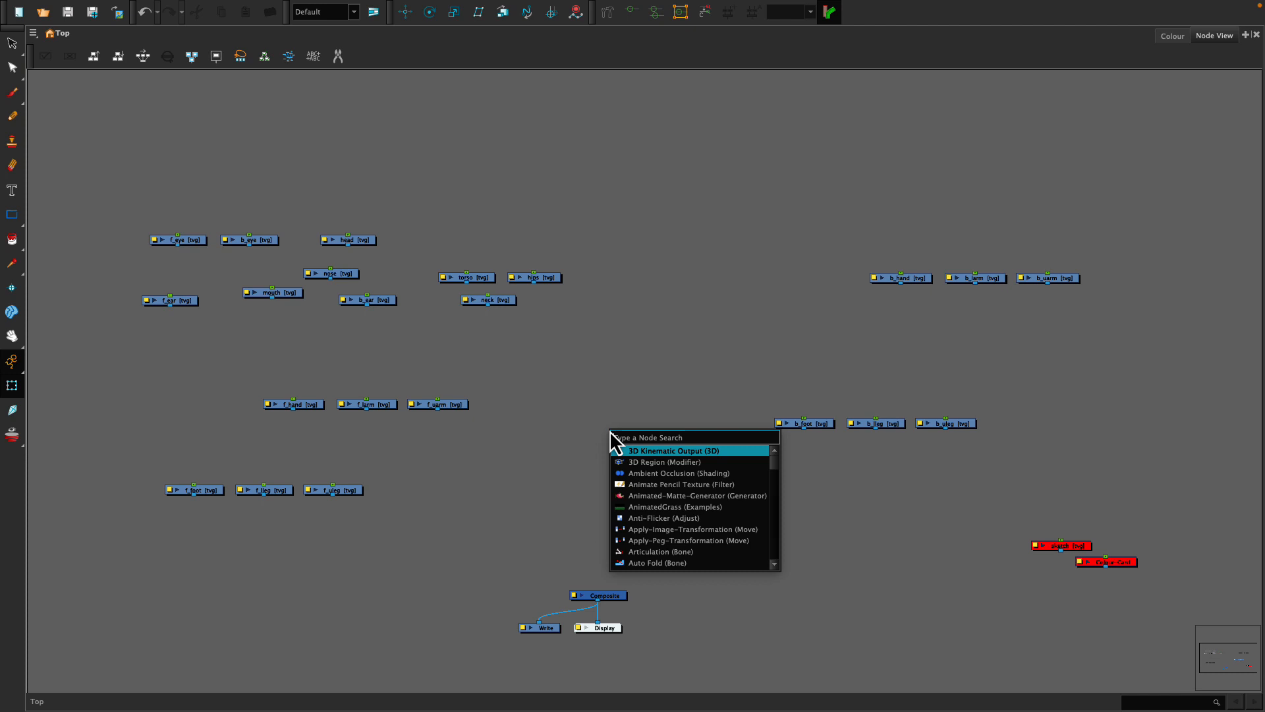
pyautogui.write('co')
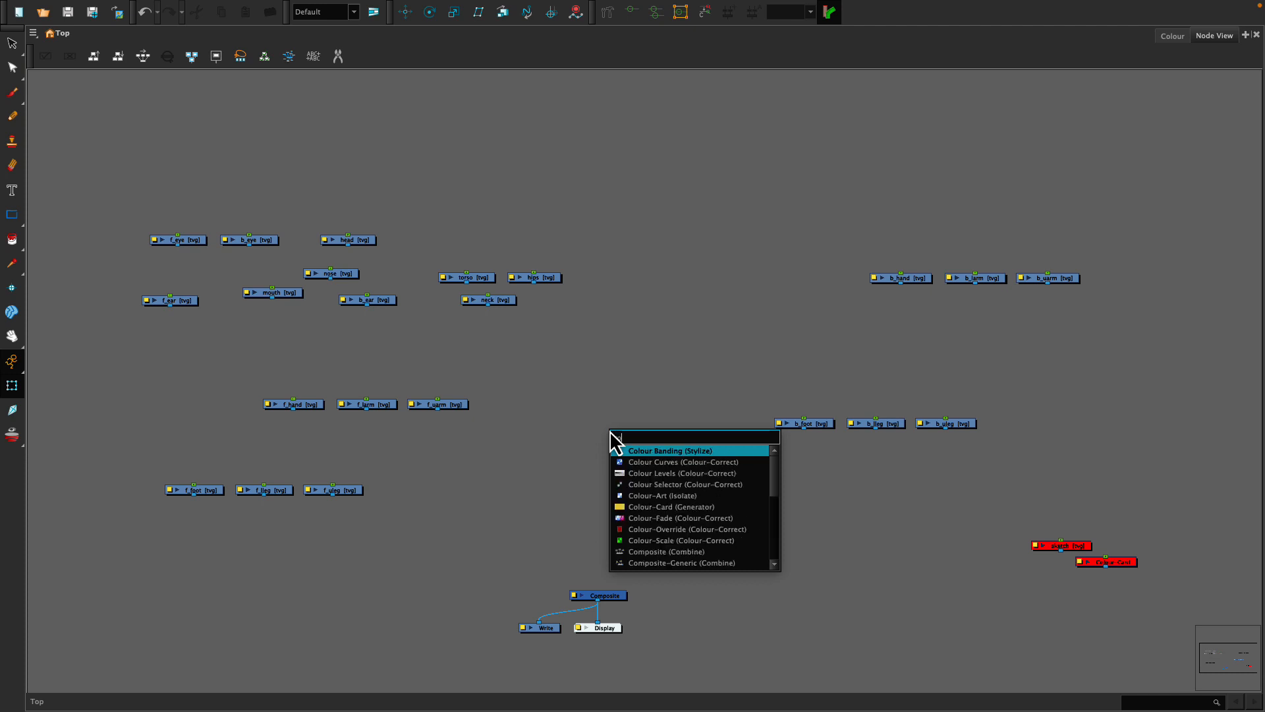
pyautogui.write('mp')
pyautogui.press('Return')
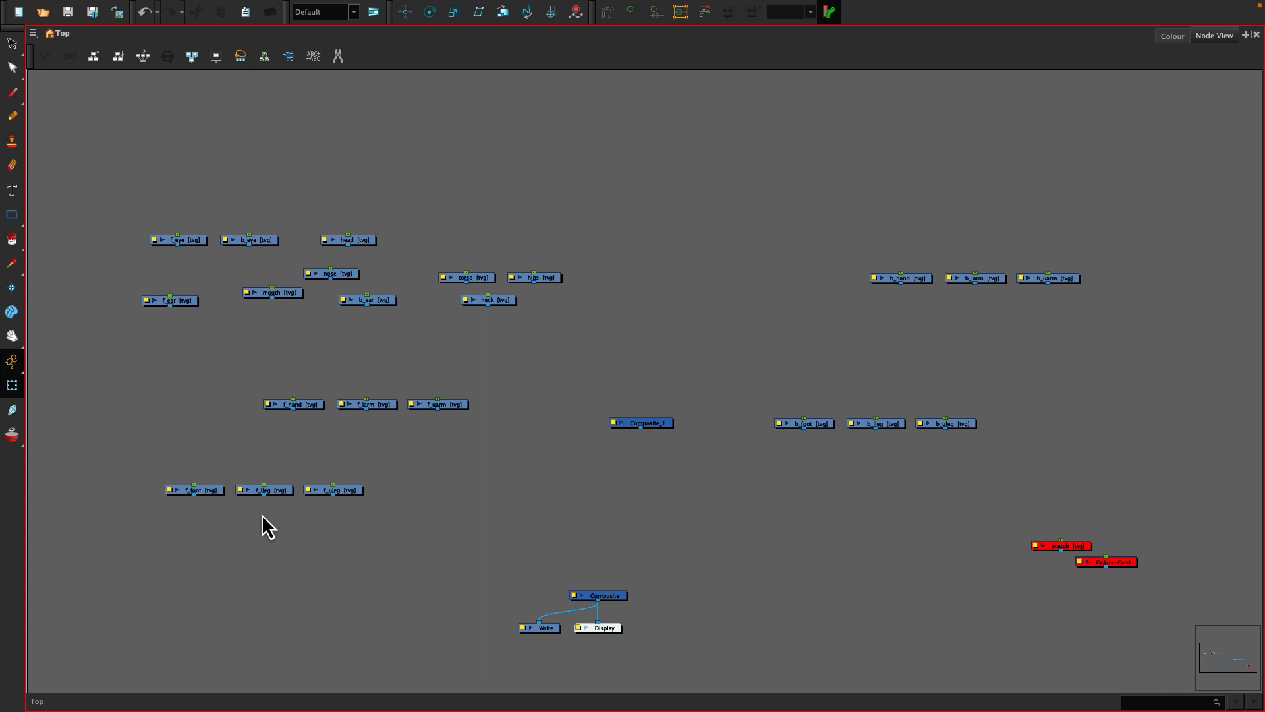
pyautogui.moveTo(656, 423); pyautogui.dragTo(868, 458)
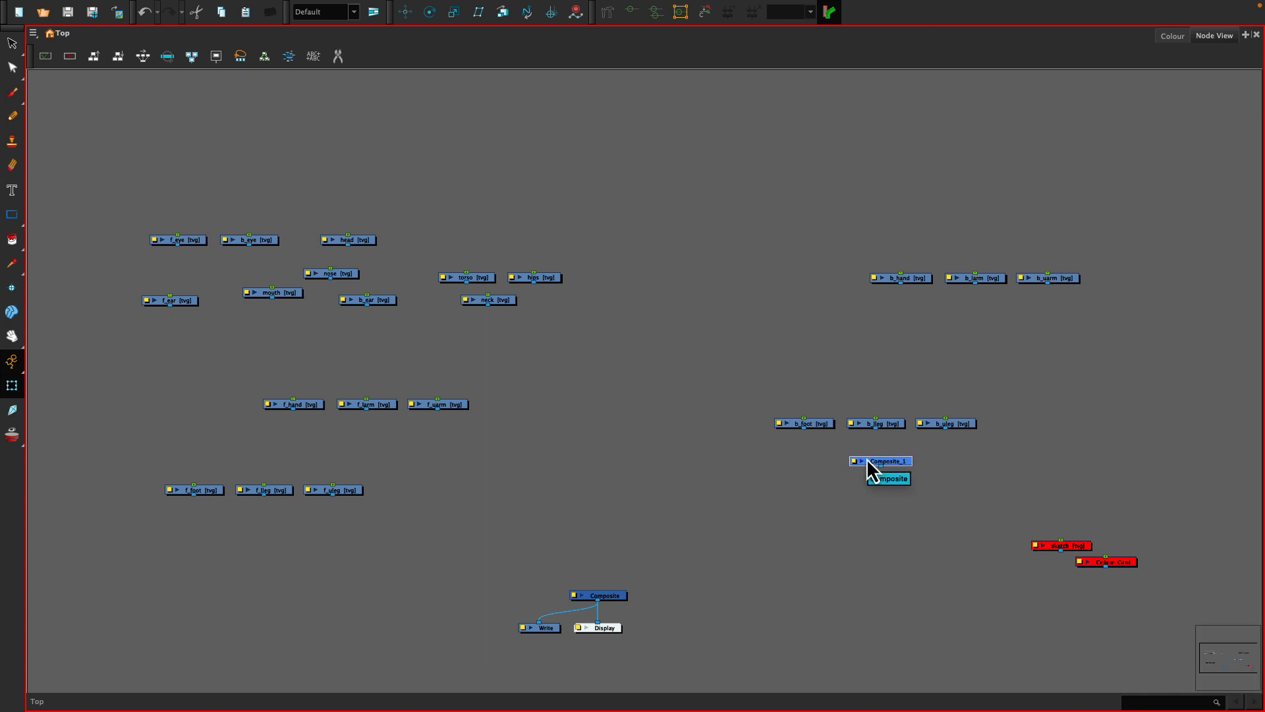
# Step: Make three copies of the new composite and place one below each of the back arm, front arm and front leg rows
pyautogui.hotkey('ctrl', 'd')
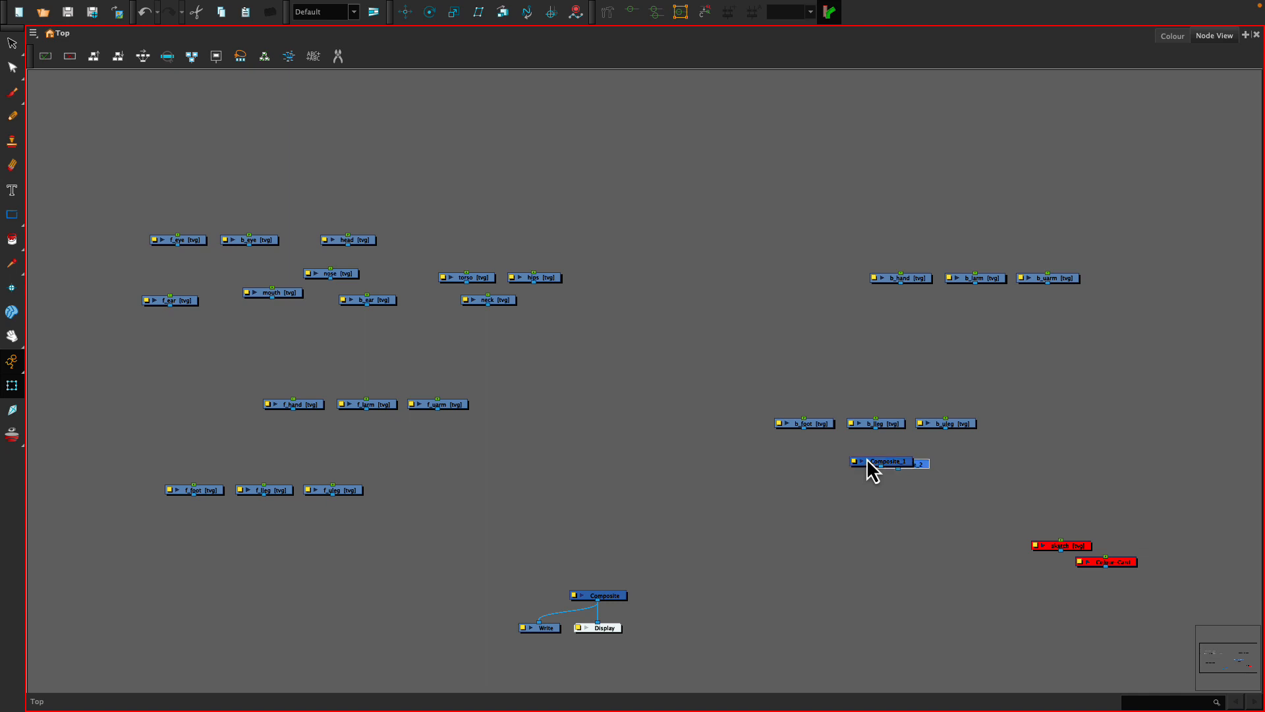
pyautogui.press('super+v')
pyautogui.press('super+v')
pyautogui.moveTo(920, 465); pyautogui.dragTo(1007, 325)
pyautogui.moveTo(924, 467); pyautogui.dragTo(390, 440)
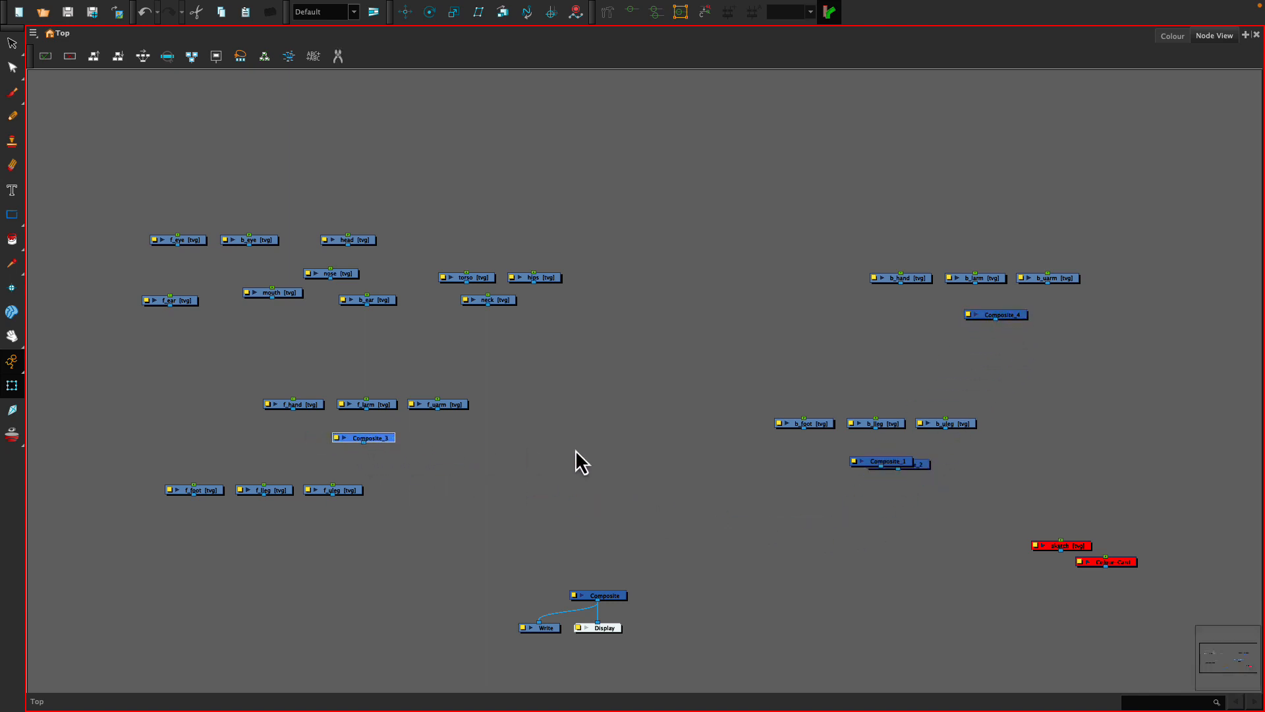
pyautogui.moveTo(923, 467); pyautogui.dragTo(321, 531)
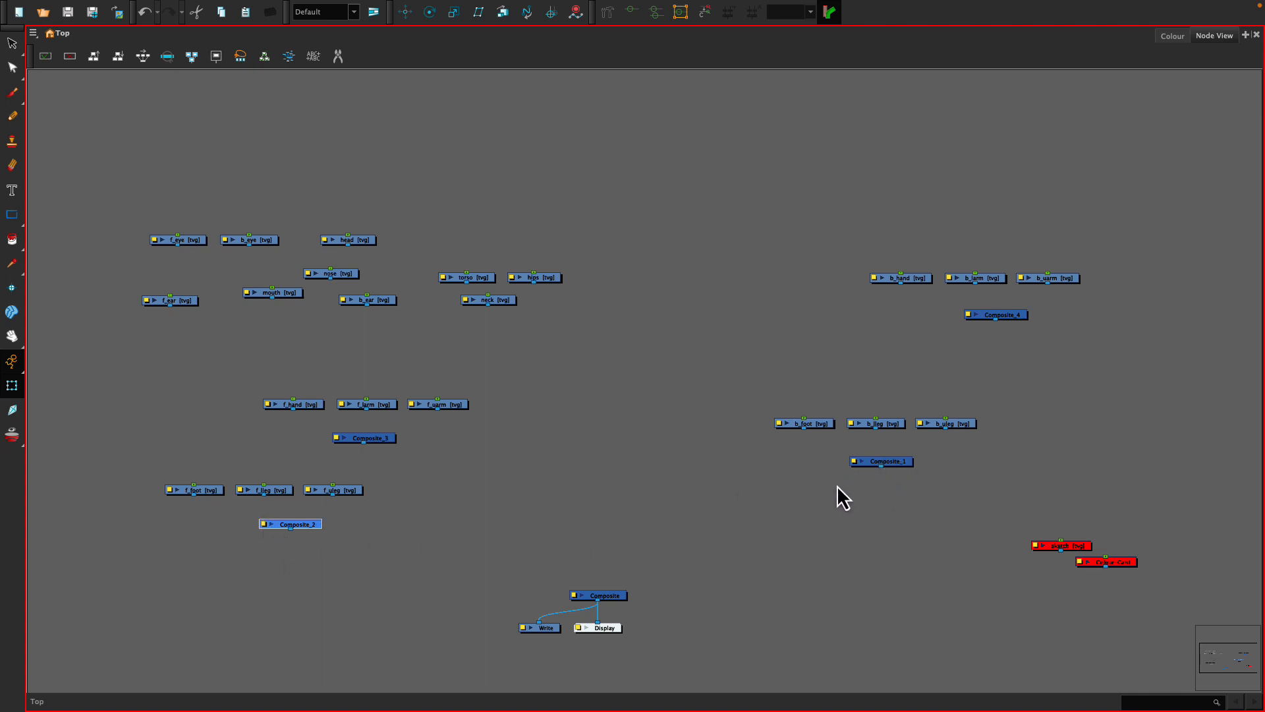
# Step: Rename the composite below the back leg nodes as b_leg_comp
pyautogui.doubleClick(873, 464)
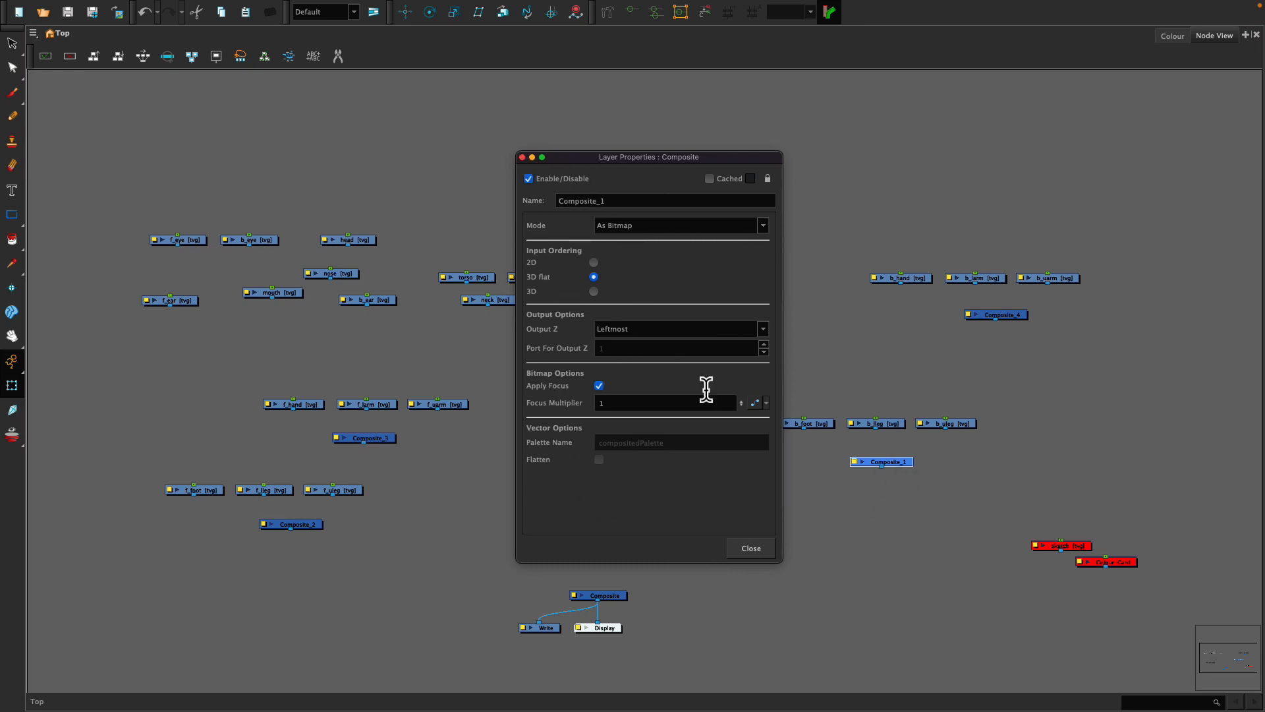
pyautogui.doubleClick(610, 201)
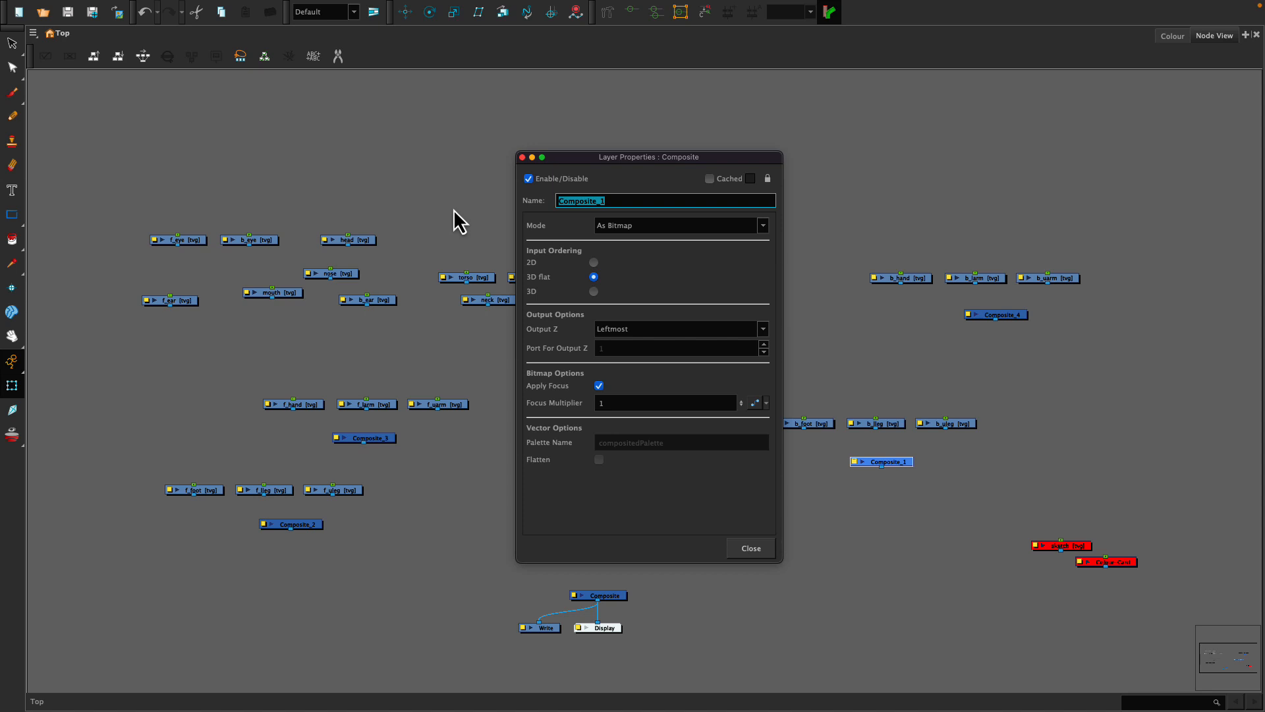
pyautogui.write('b_leg_comp')
pyautogui.press('Return')
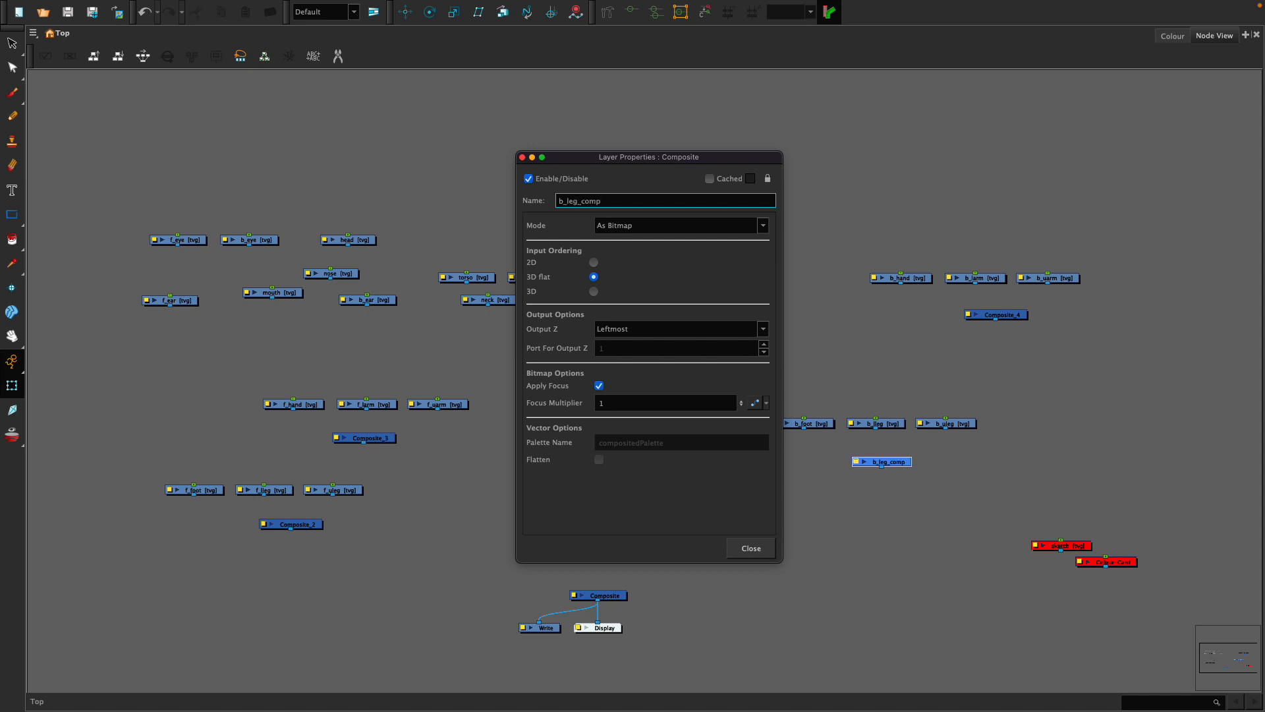
pyautogui.click(750, 549)
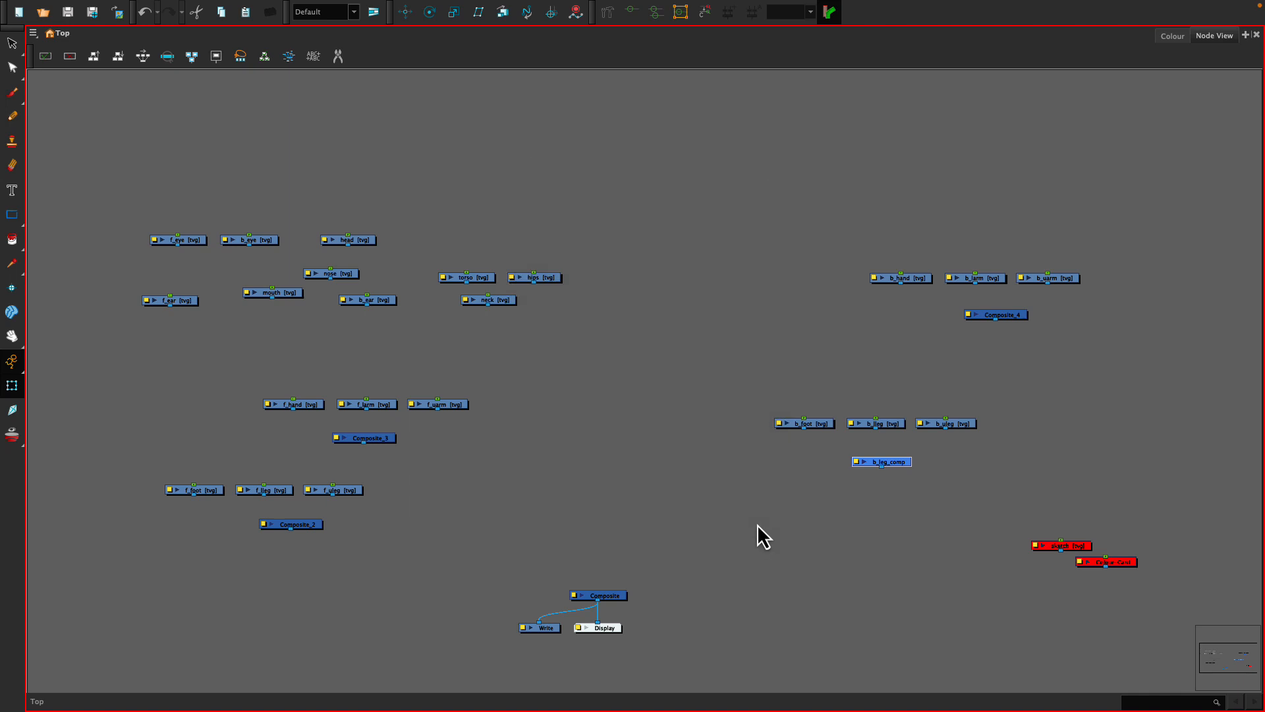
# Step: Rename the composite below the back arm nodes as b_arm_comp
pyautogui.doubleClick(969, 315)
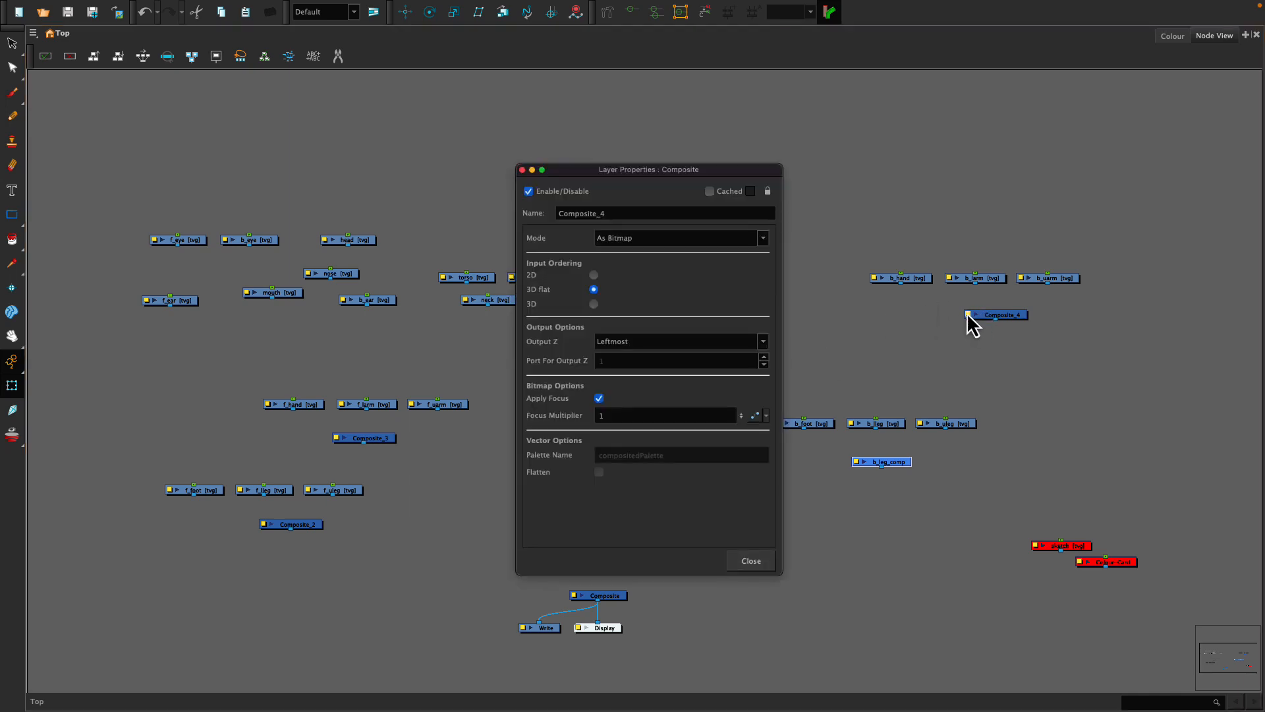
pyautogui.doubleClick(627, 209)
pyautogui.write('b_')
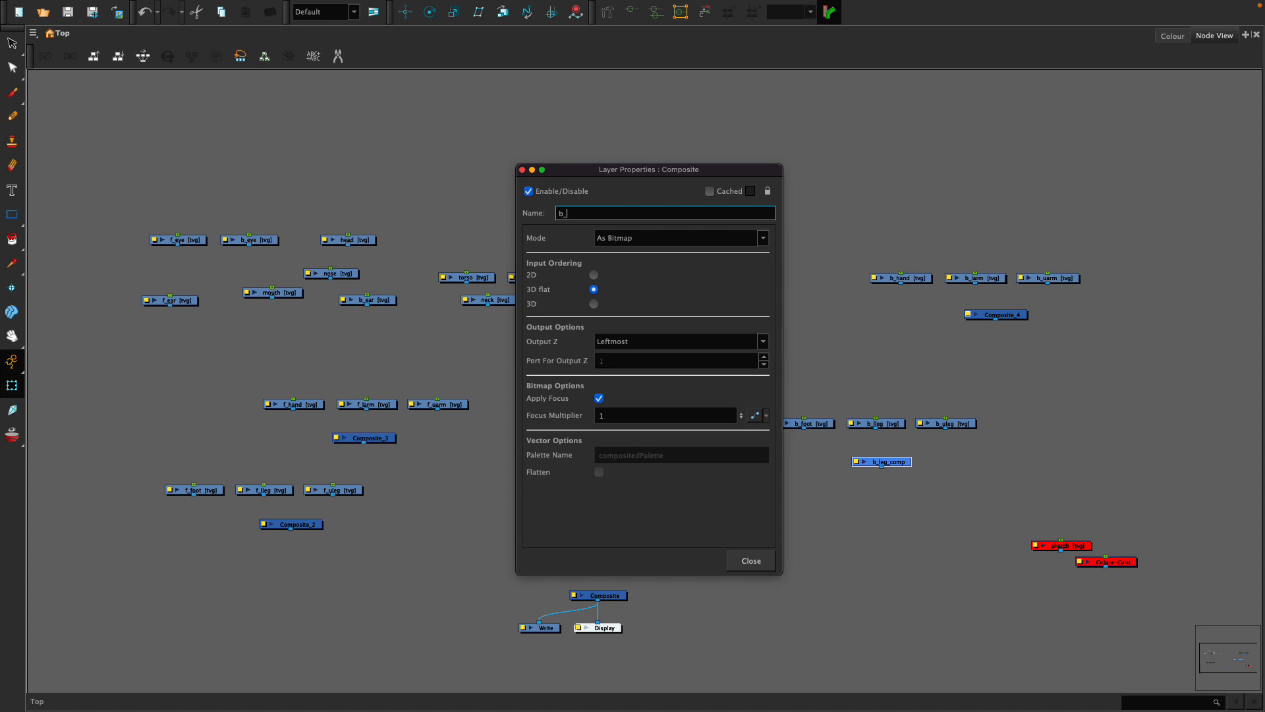
pyautogui.write('arm_comp')
pyautogui.click(752, 561)
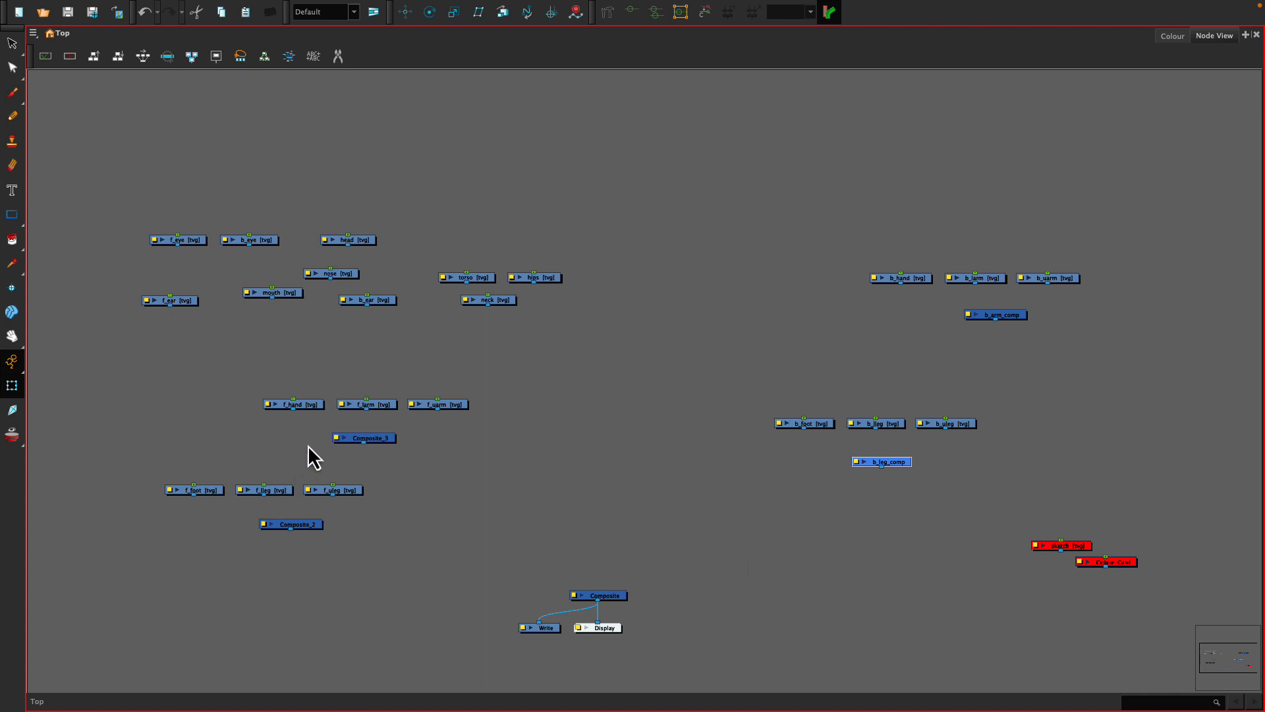
# Step: Rename the composite below the front arm nodes as f_arm_comp
pyautogui.doubleClick(378, 438)
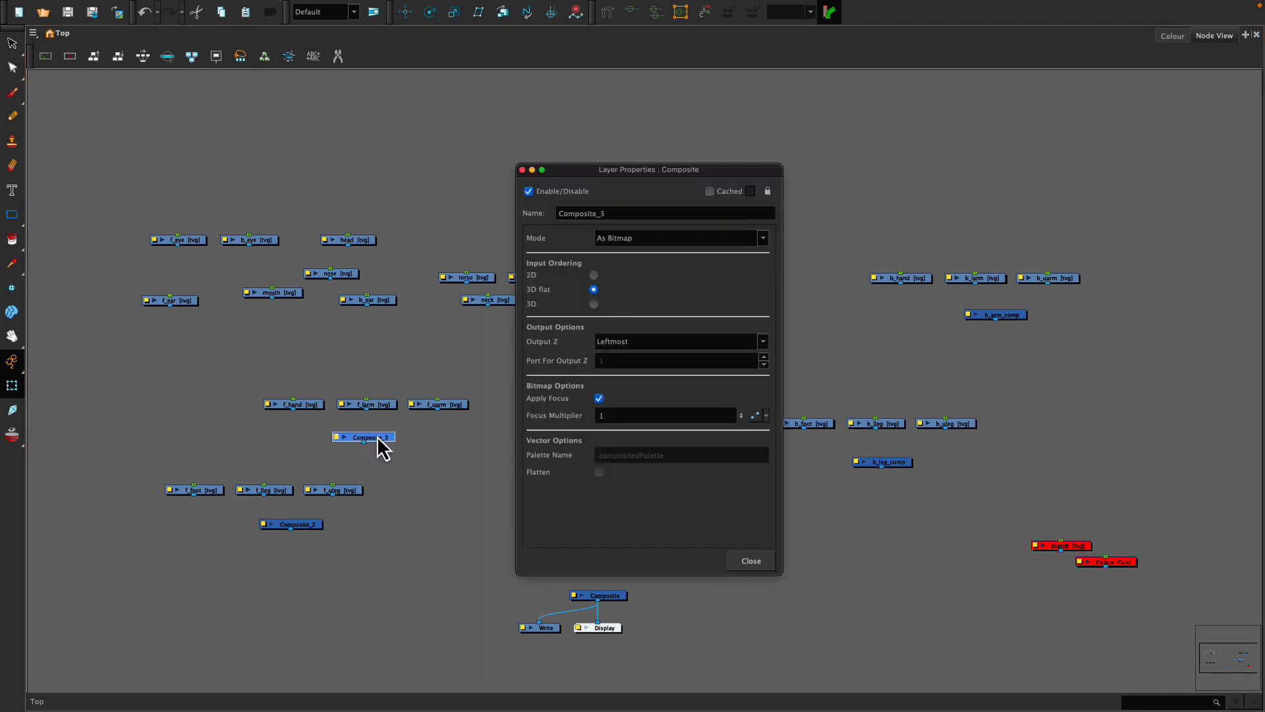
pyautogui.doubleClick(599, 213)
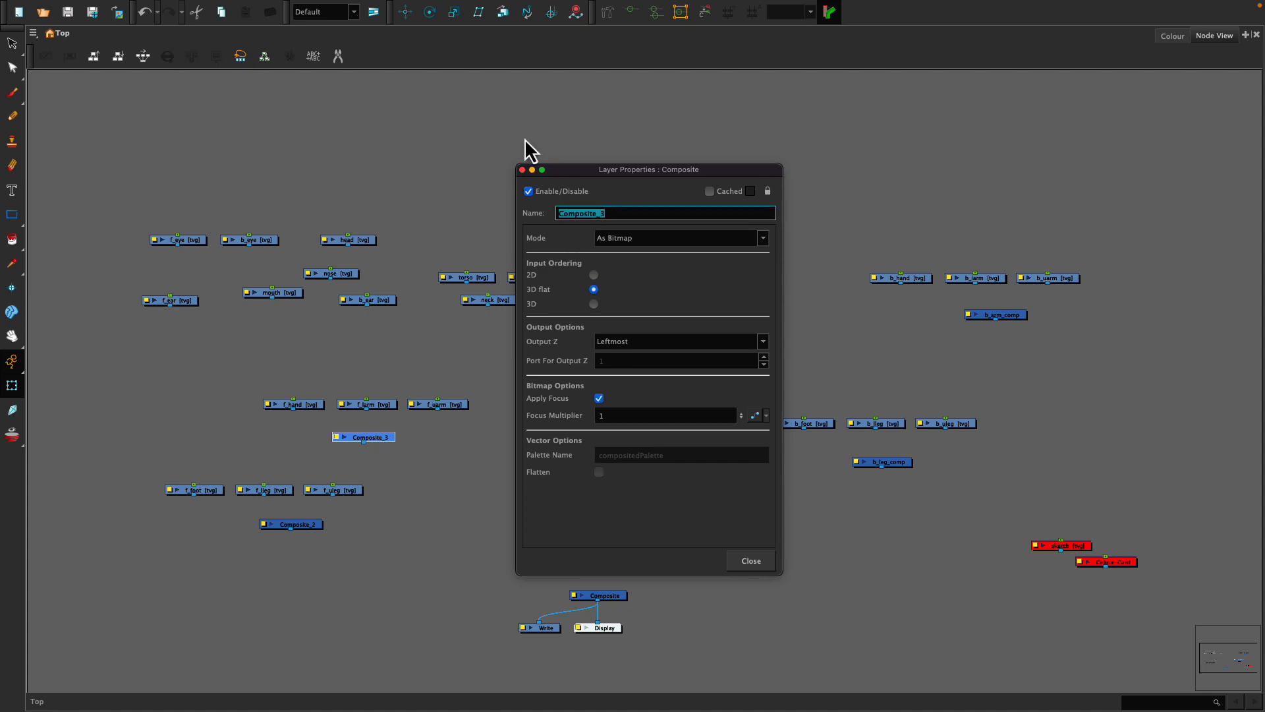
pyautogui.write('f_arm_comp')
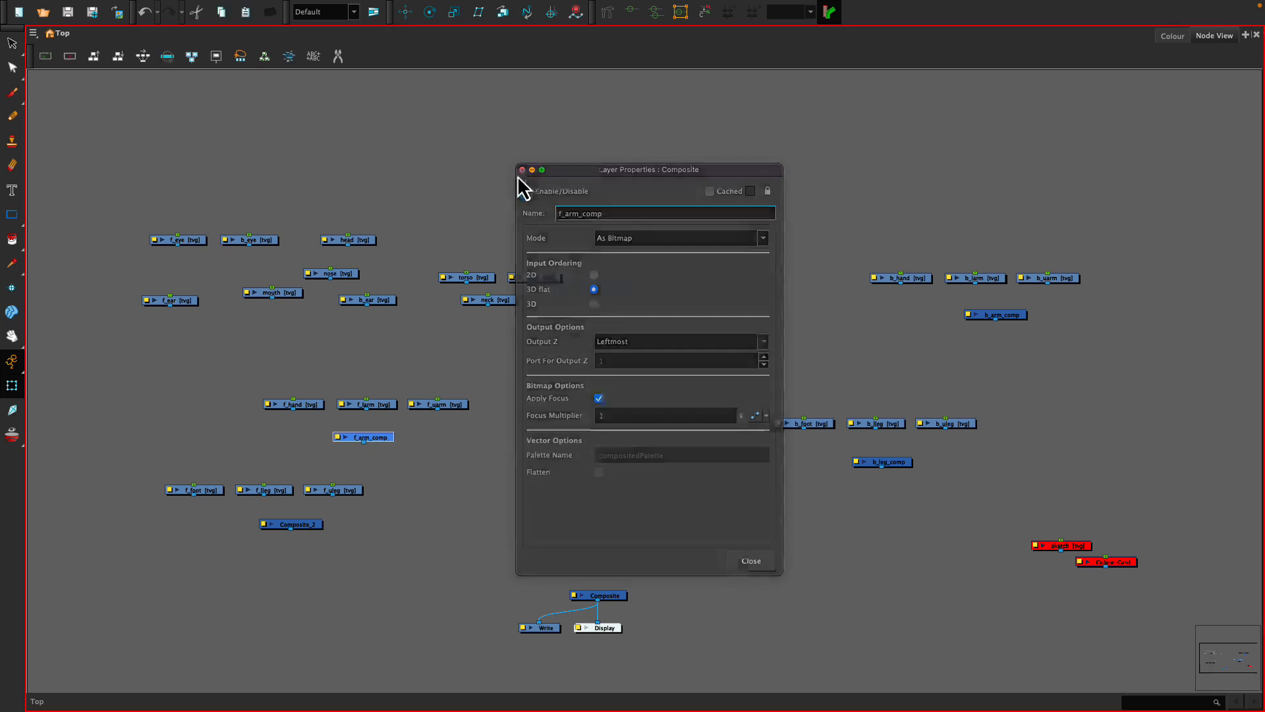
pyautogui.click(522, 170)
# Step: Rename the composite below the front leg nodes as f_leg_comp
pyautogui.doubleClick(278, 525)
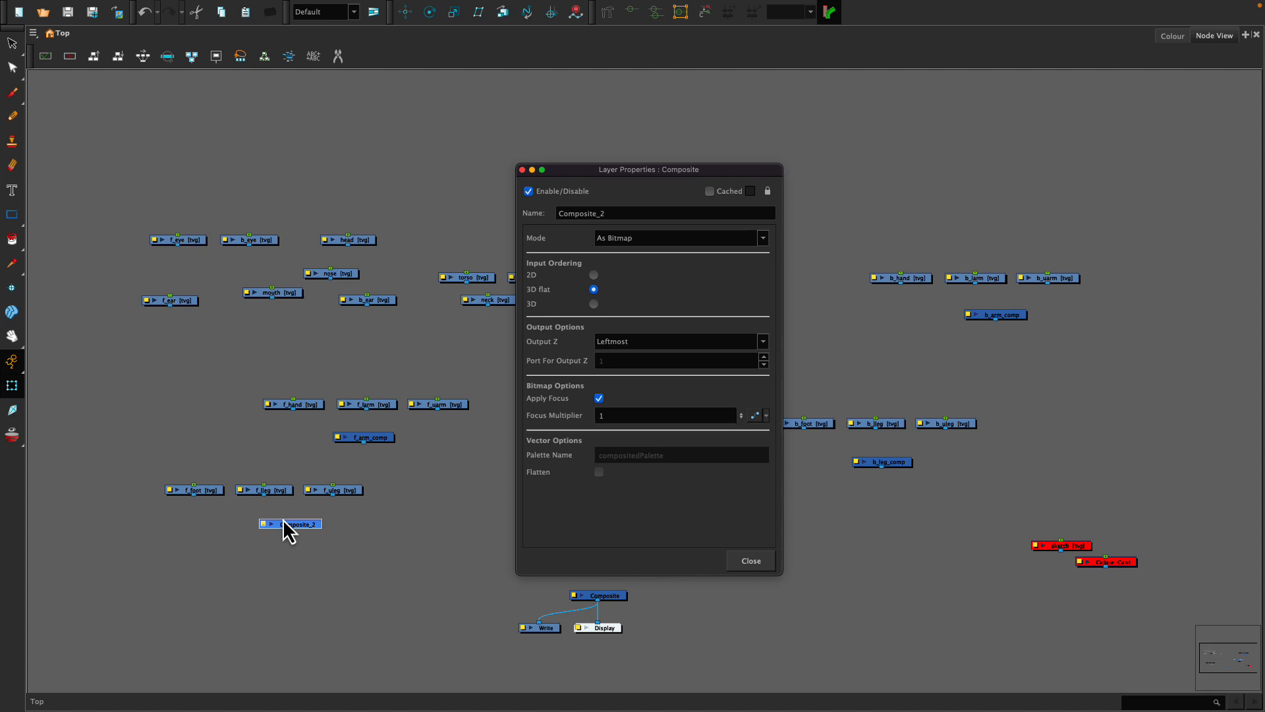
pyautogui.moveTo(602, 212); pyautogui.dragTo(517, 218)
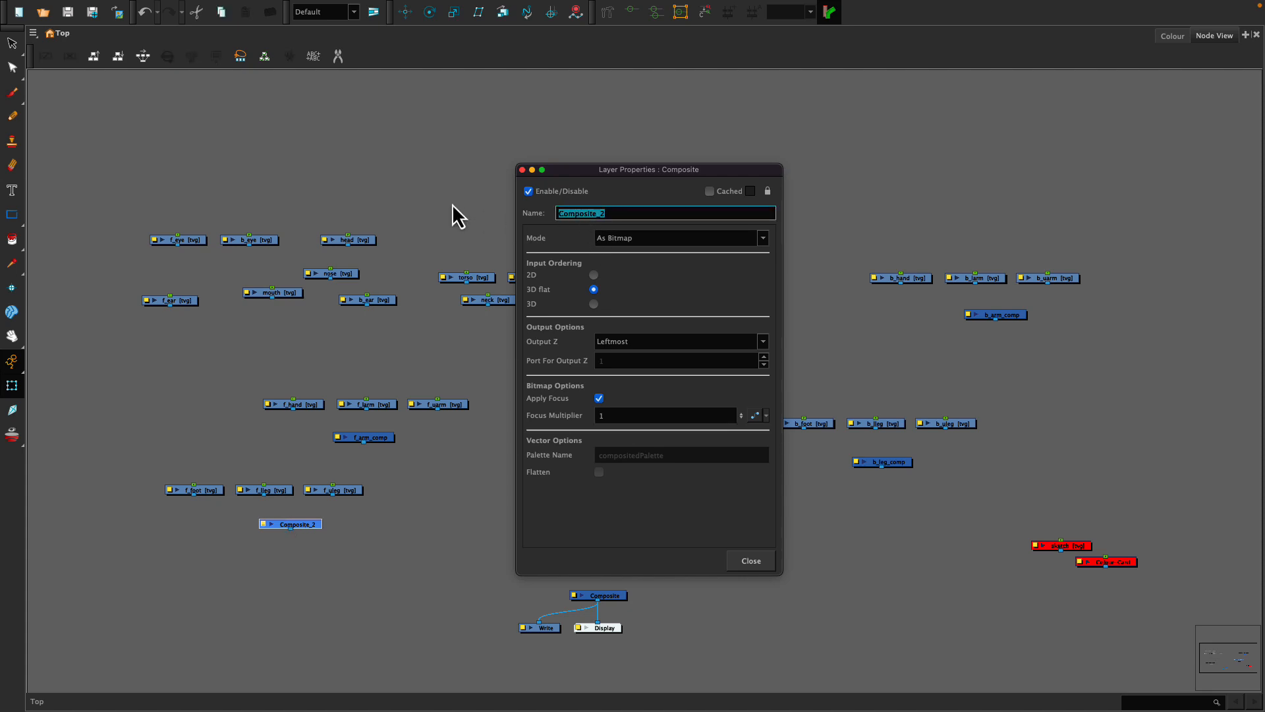
pyautogui.write('f_leg_comp')
pyautogui.press('Return')
pyautogui.click(751, 562)
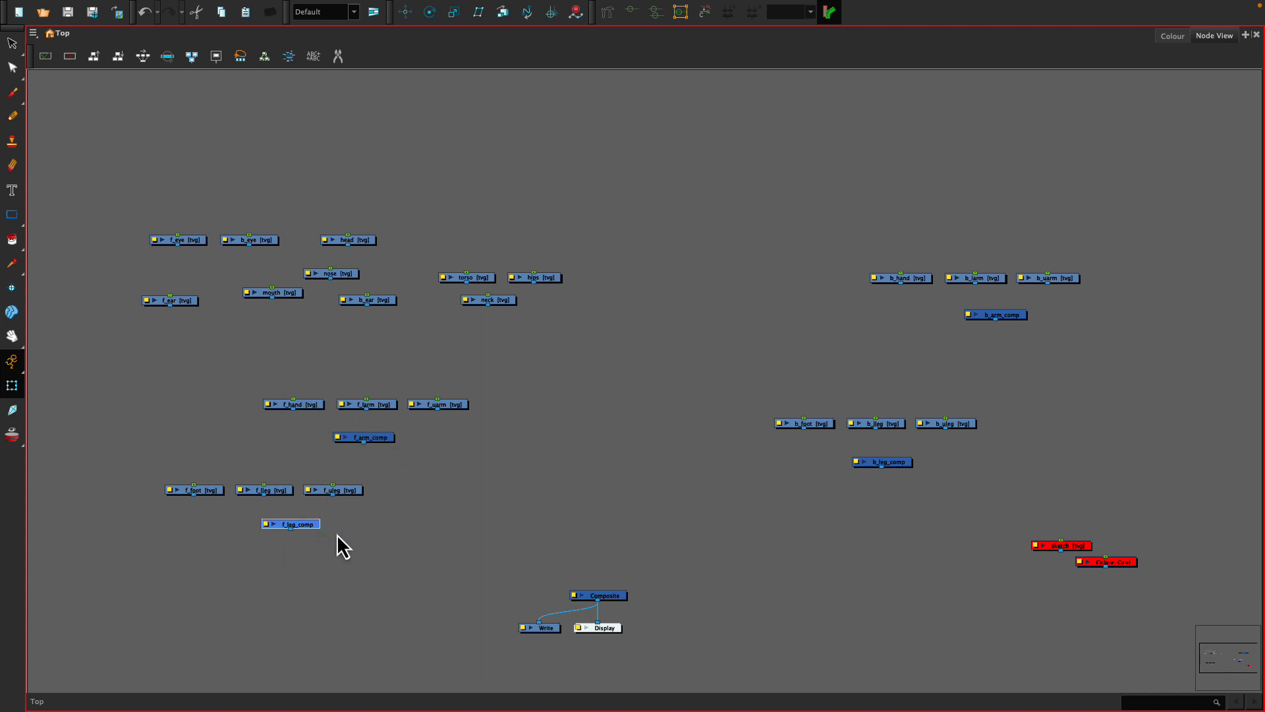
# Step: Open the sketch node's layer properties and toggle its Enable/Disable option on and back off
pyautogui.moveTo(1074, 504); pyautogui.dragTo(1104, 605)
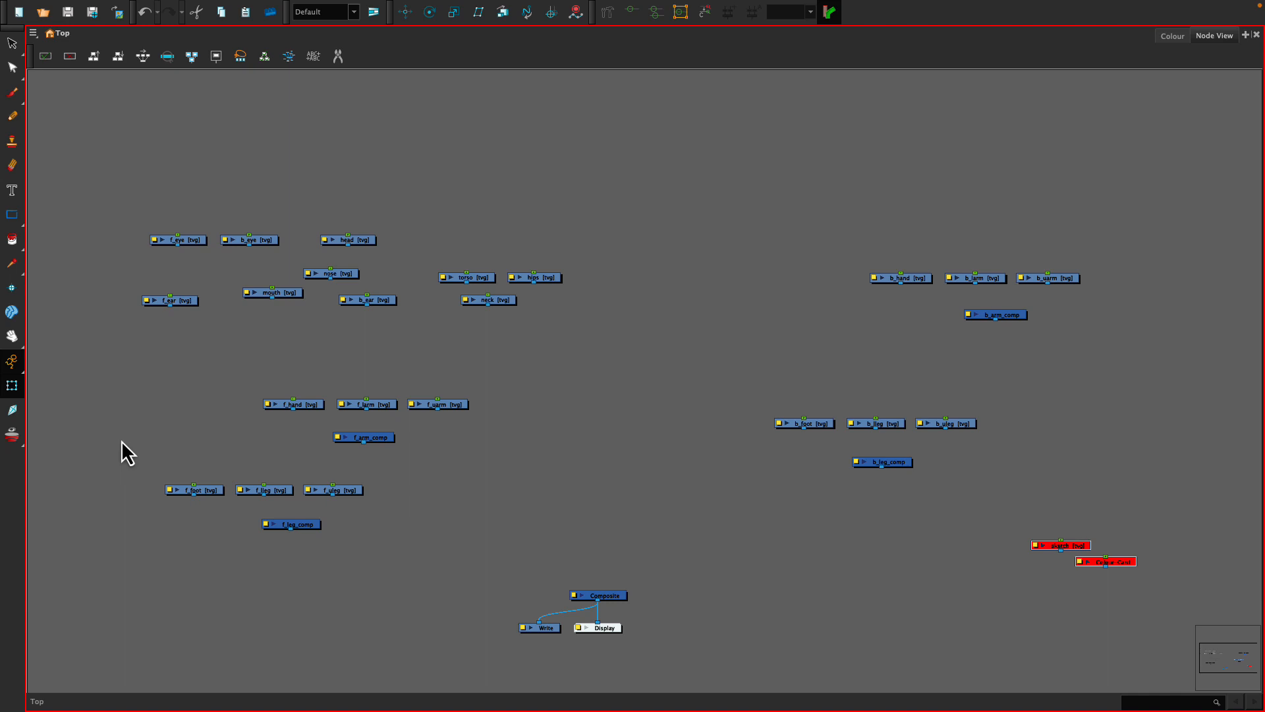
pyautogui.doubleClick(1075, 546)
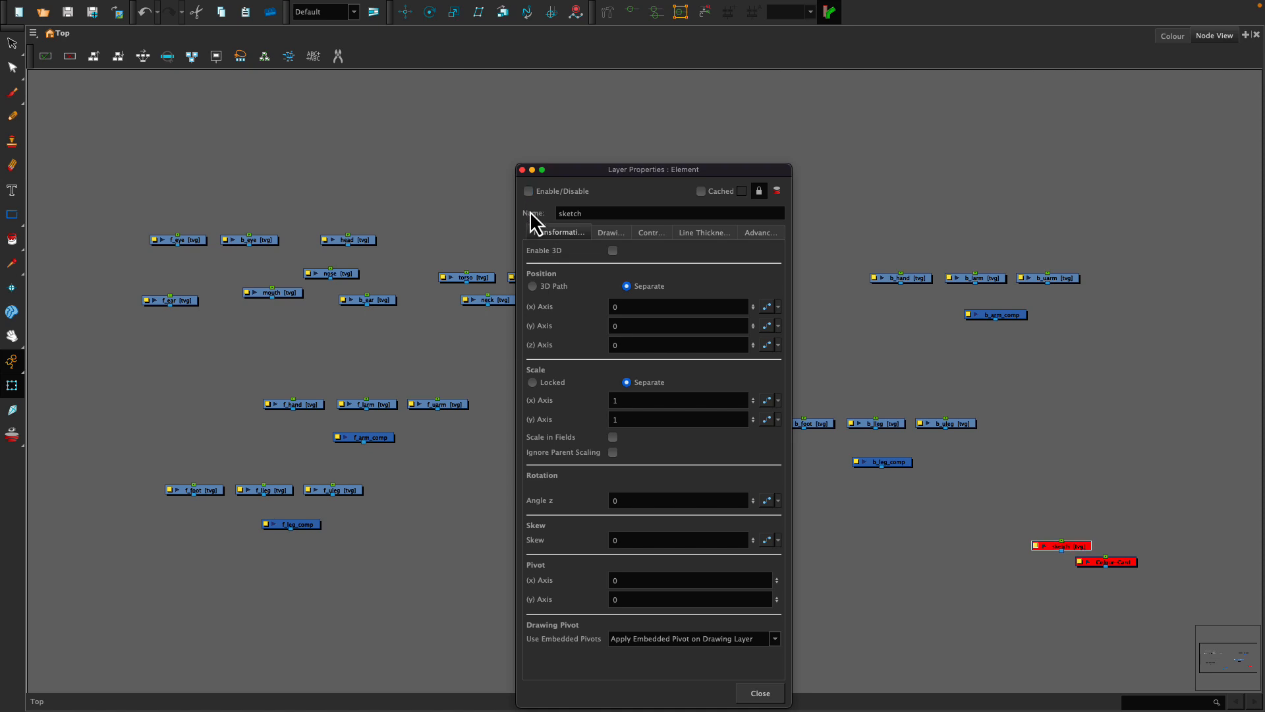
pyautogui.click(529, 192)
pyautogui.click(529, 192)
pyautogui.click(523, 170)
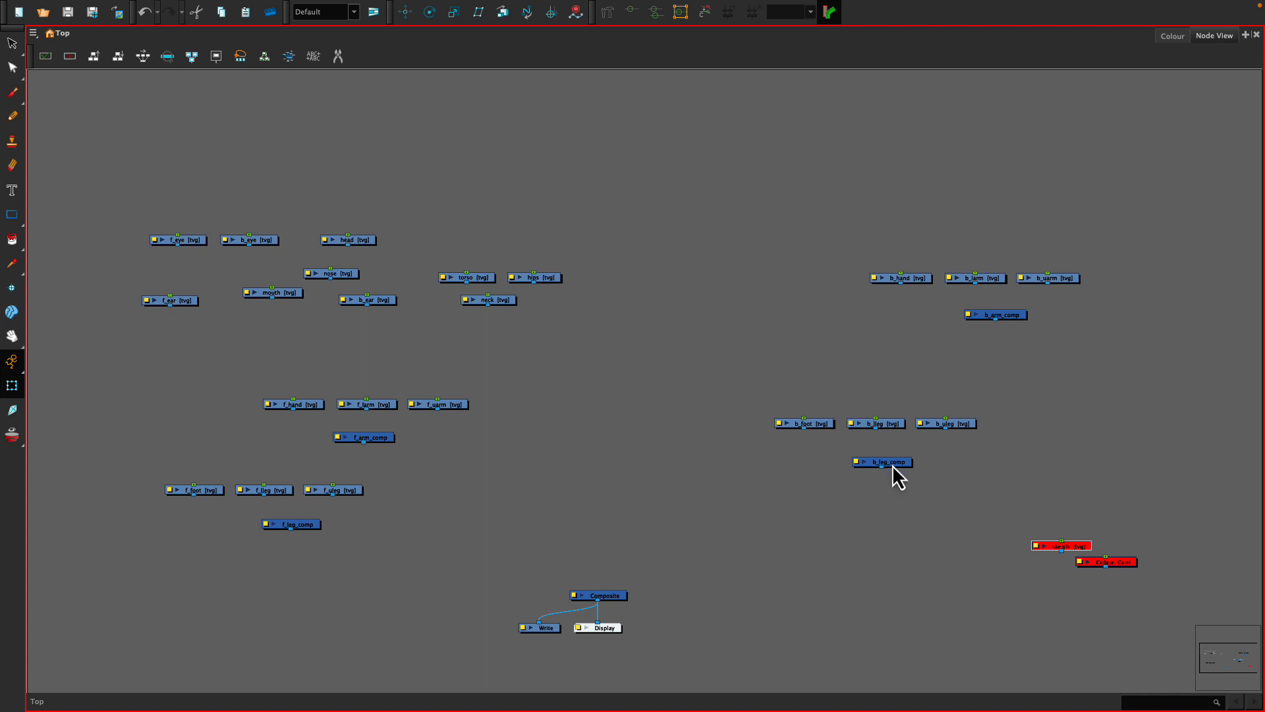
# Step: Connect the three back leg nodes to b_leg_comp and the three back arm nodes to b_arm_comp
pyautogui.moveTo(893, 464); pyautogui.dragTo(891, 460)
pyautogui.moveTo(807, 396); pyautogui.dragTo(919, 436)
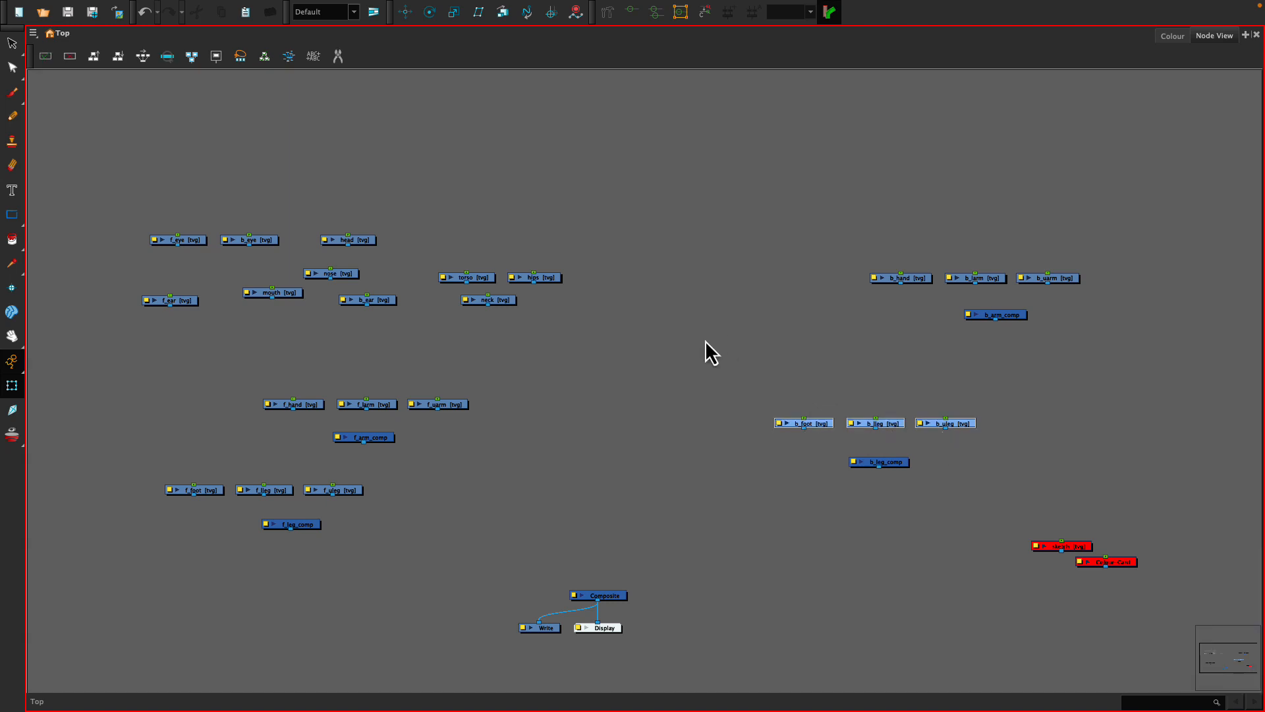
pyautogui.keyDown('alt'); pyautogui.click(889, 464); pyautogui.keyUp('alt')
pyautogui.moveTo(901, 284); pyautogui.dragTo(1022, 303)
# Step: Connect the three front arm nodes to f_arm_comp and the three front leg nodes to f_leg_comp
pyautogui.moveTo(289, 393); pyautogui.dragTo(472, 400)
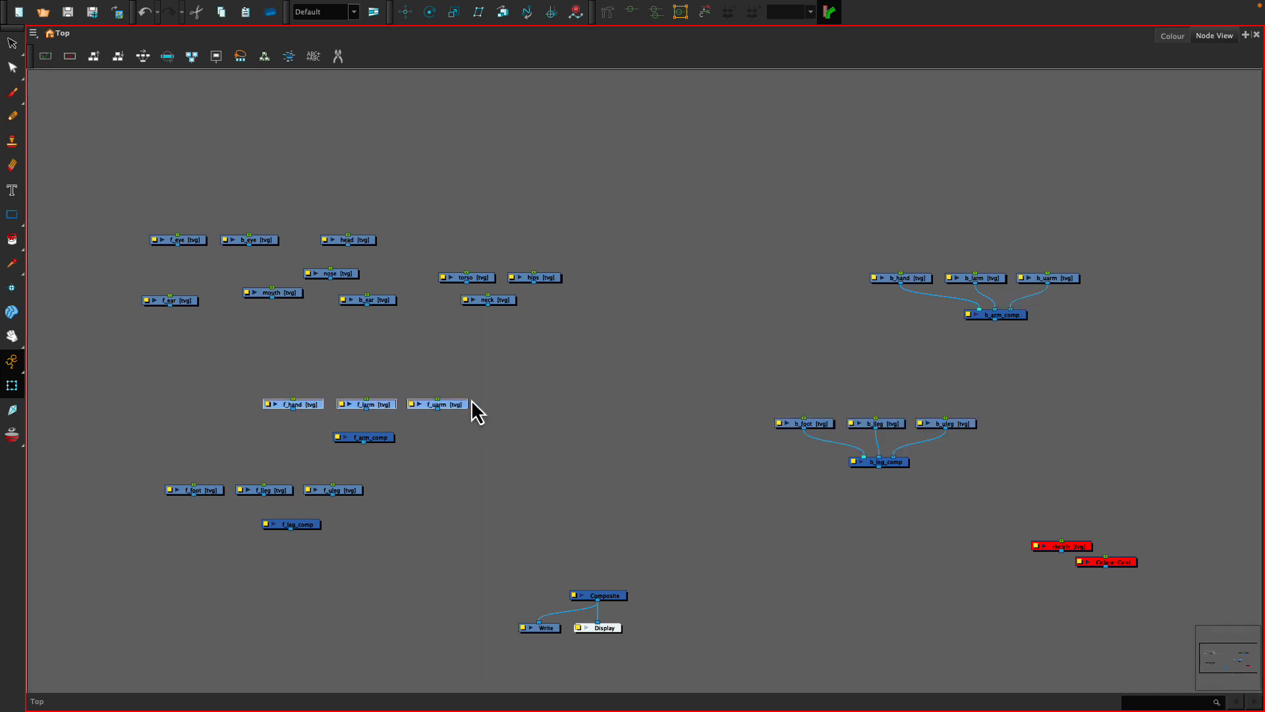
pyautogui.keyDown('alt'); pyautogui.click(382, 441); pyautogui.keyUp('alt')
pyautogui.moveTo(186, 466); pyautogui.dragTo(336, 501)
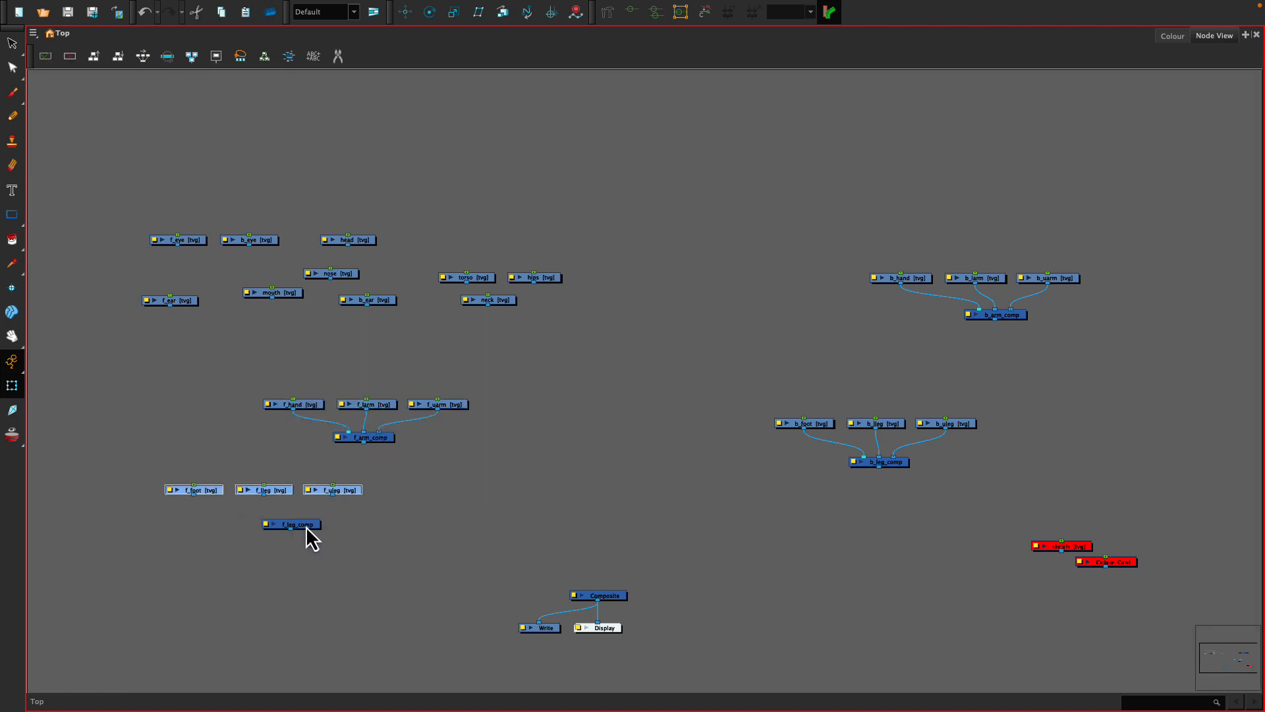
pyautogui.keyDown('alt'); pyautogui.click(290, 518); pyautogui.keyUp('alt')
# Step: Move the back leg nodes together with b_leg_comp closer to the front leg group, level with it
pyautogui.moveTo(793, 394)
pyautogui.mouseDown()
pyautogui.moveTo(879, 488)
pyautogui.moveTo(810, 389)
pyautogui.mouseUp()
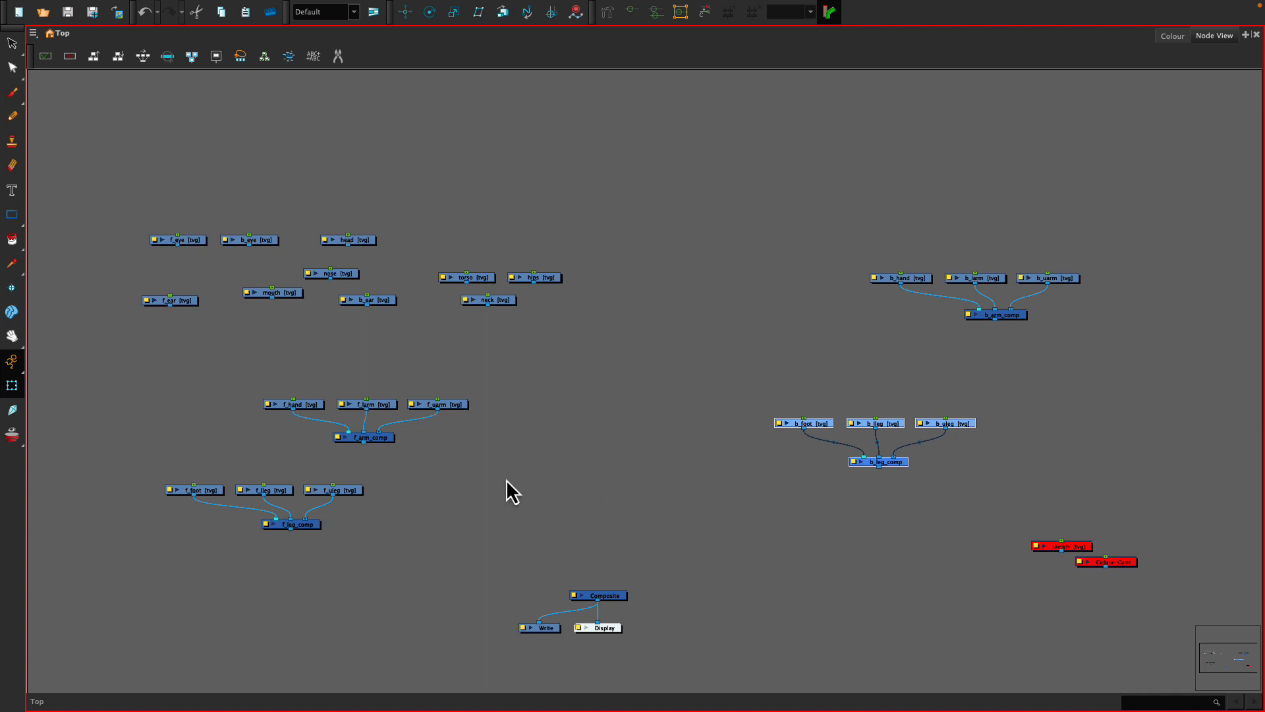
pyautogui.moveTo(813, 389); pyautogui.dragTo(926, 527)
pyautogui.moveTo(889, 468); pyautogui.dragTo(801, 528)
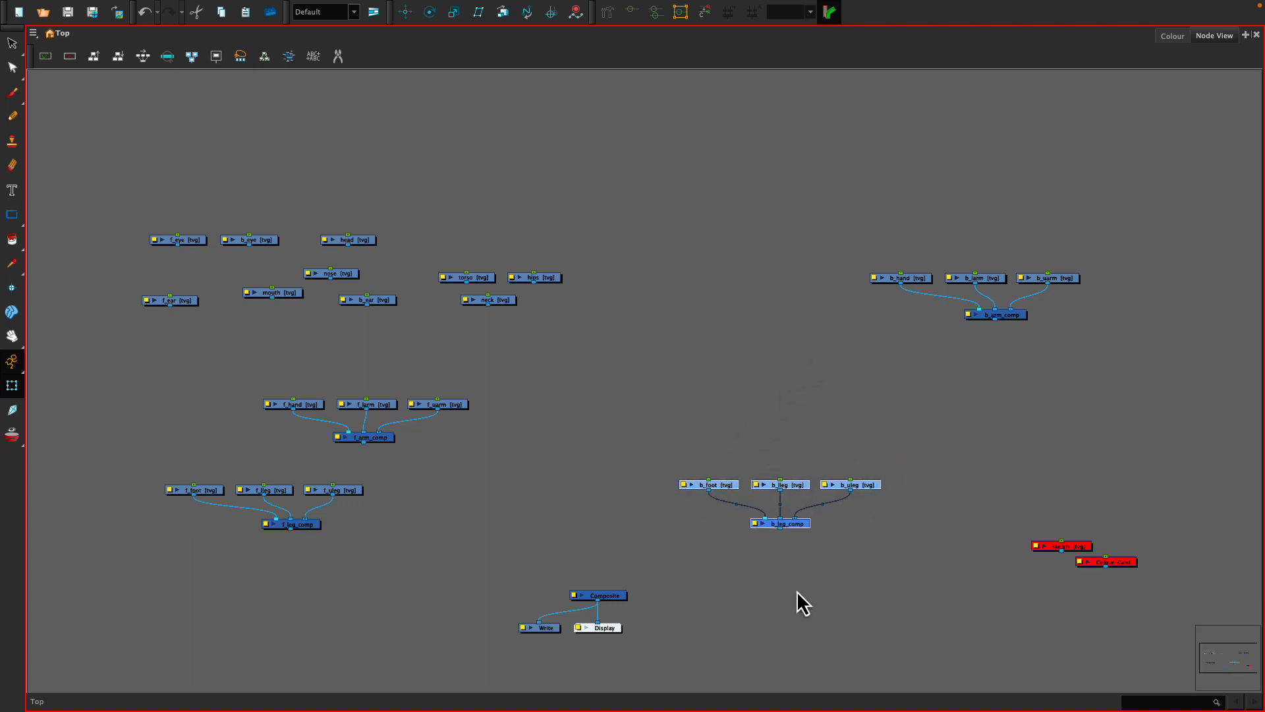
pyautogui.click(794, 567)
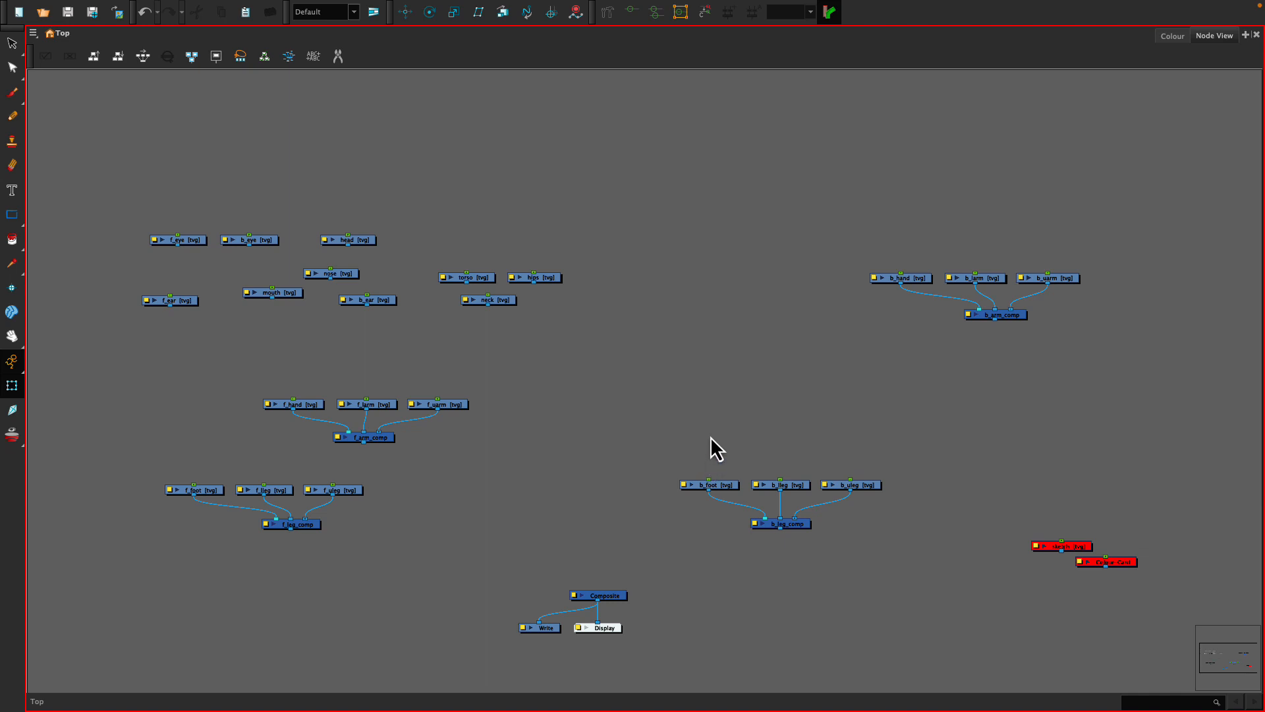
# Step: Add a separate parent peg to each of the three back leg drawings and align the pegs above them
pyautogui.moveTo(705, 425); pyautogui.dragTo(849, 495)
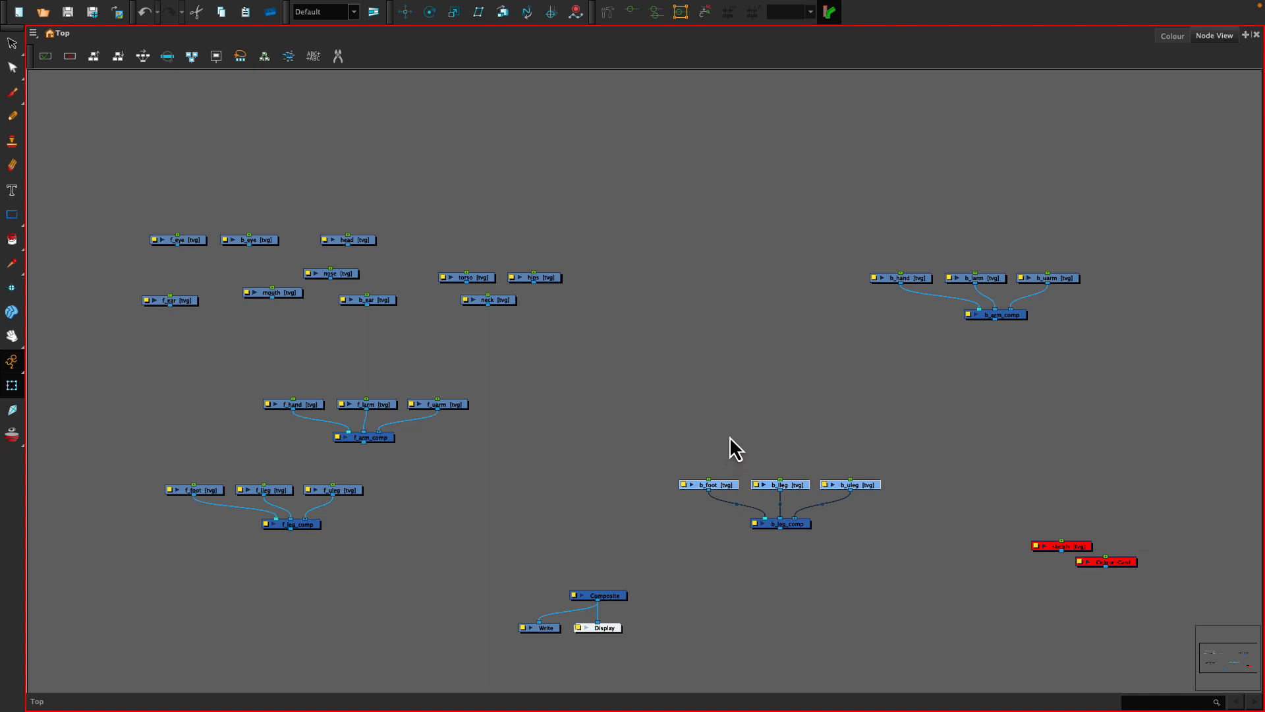
pyautogui.hotkey('ctrl', 'p')
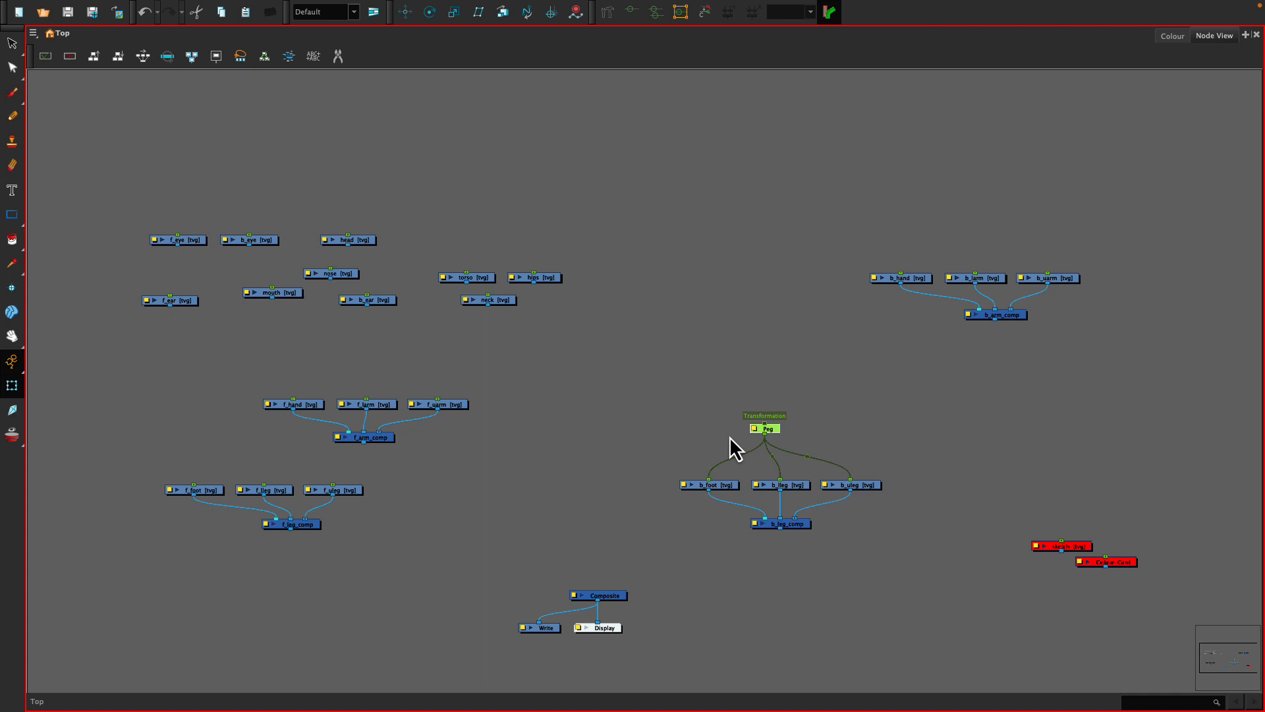
pyautogui.hotkey('ctrl', 'z')
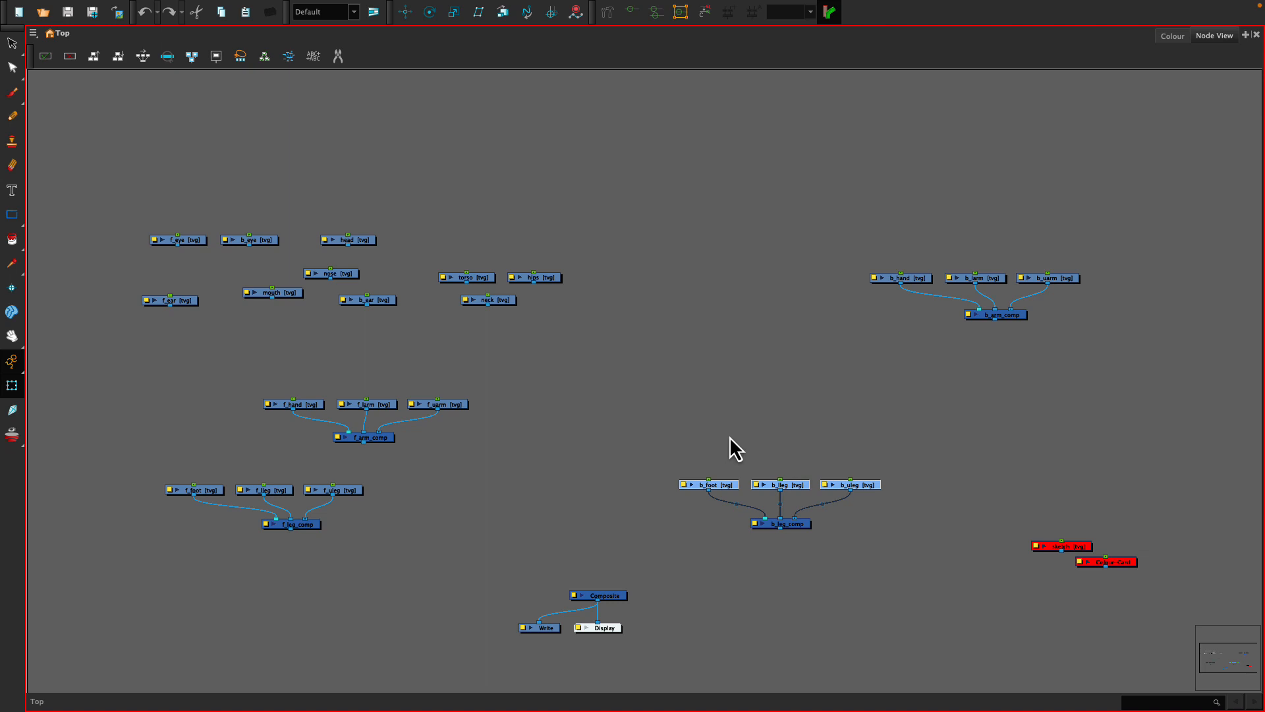
pyautogui.hotkey('ctrl', 'p')
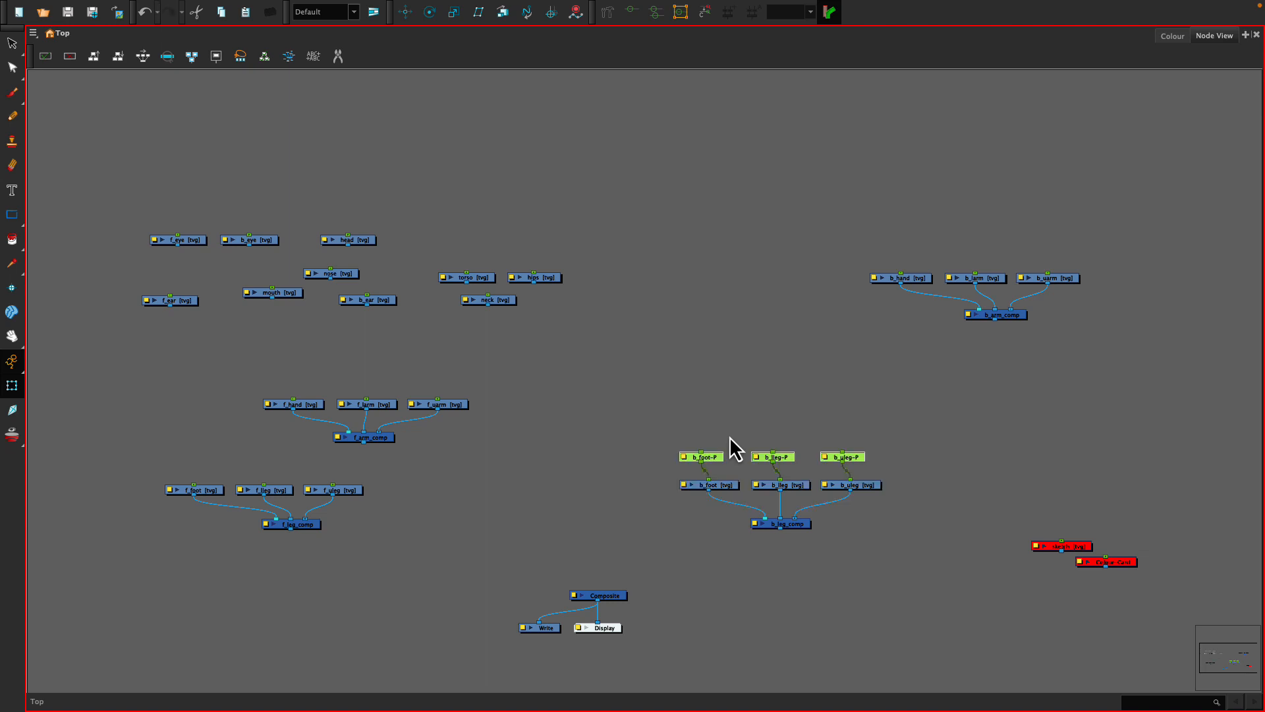
pyautogui.moveTo(710, 460); pyautogui.dragTo(717, 459)
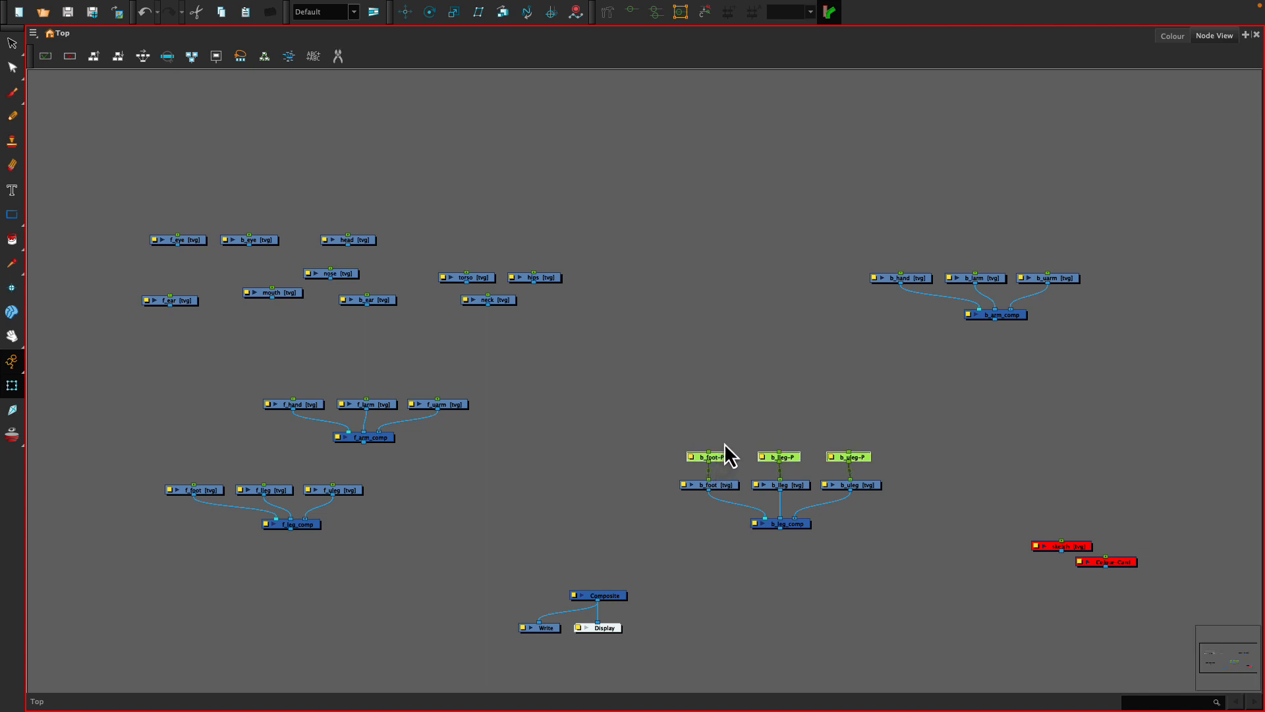
pyautogui.click(738, 415)
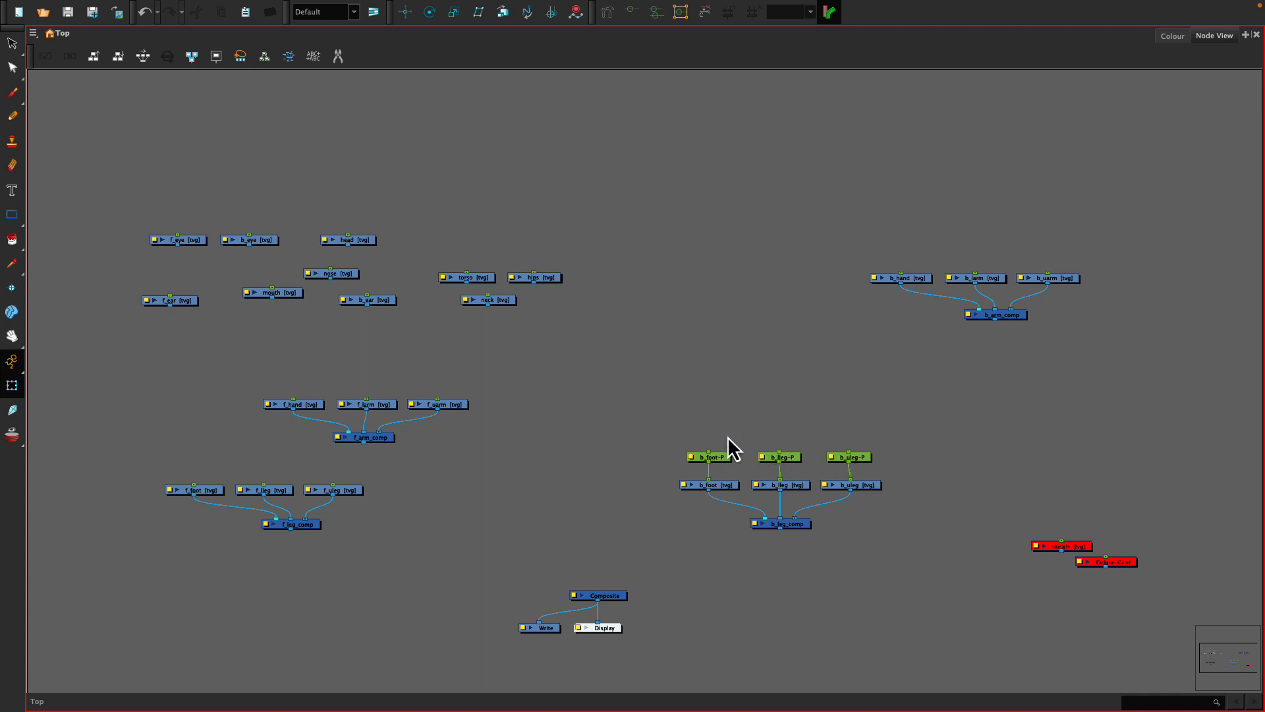
# Step: Add a parent peg above b_lleg-P and connect it to b_foot-P as well
pyautogui.click(791, 459)
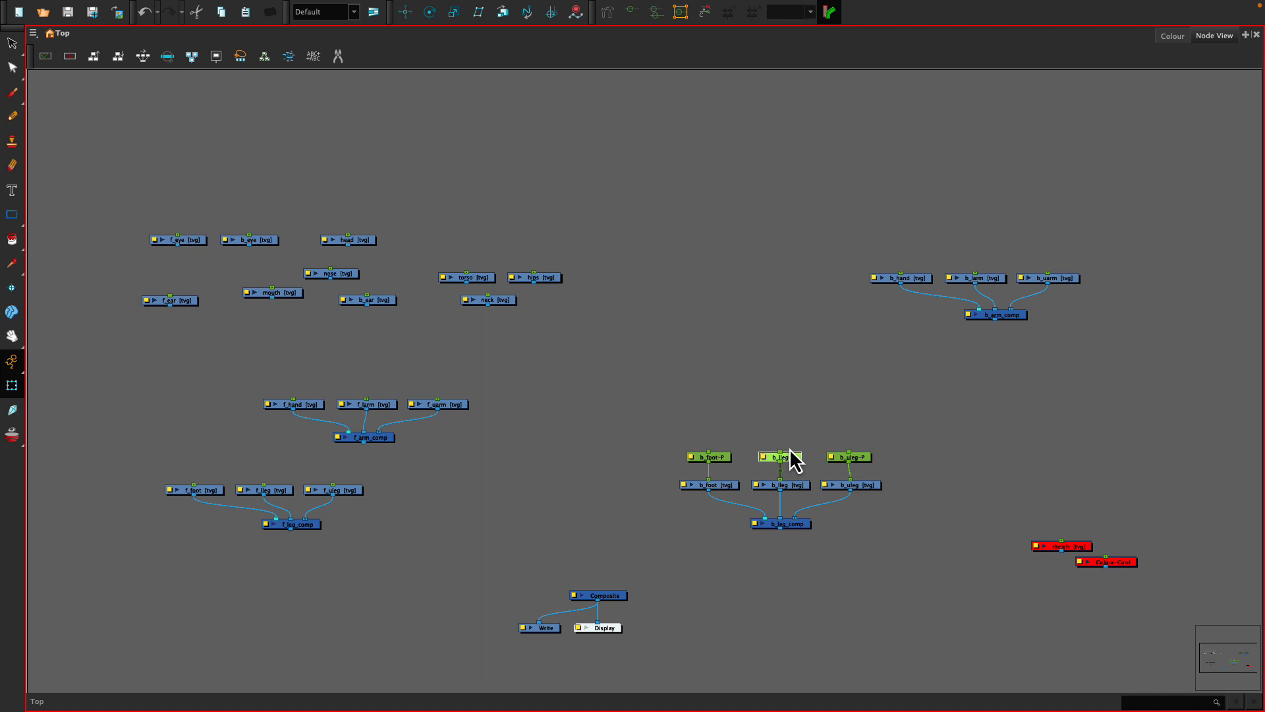
pyautogui.hotkey('ctrl', 'p')
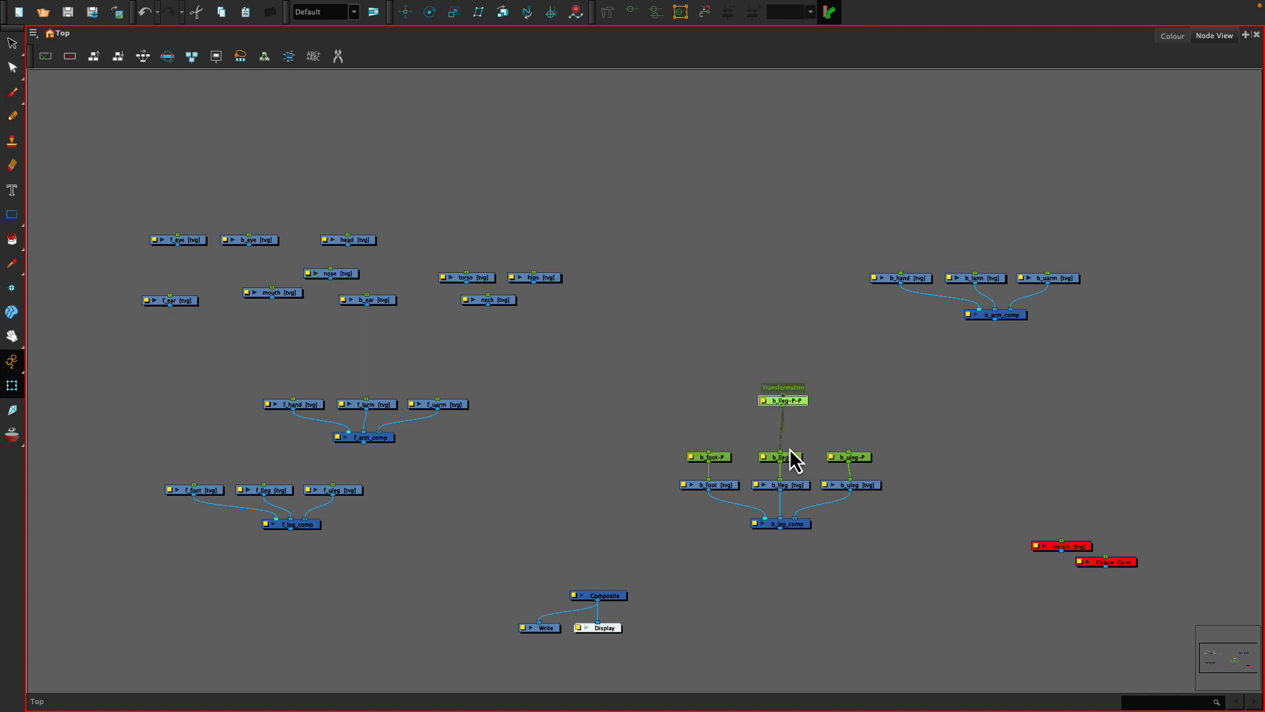
pyautogui.moveTo(798, 405); pyautogui.dragTo(796, 416)
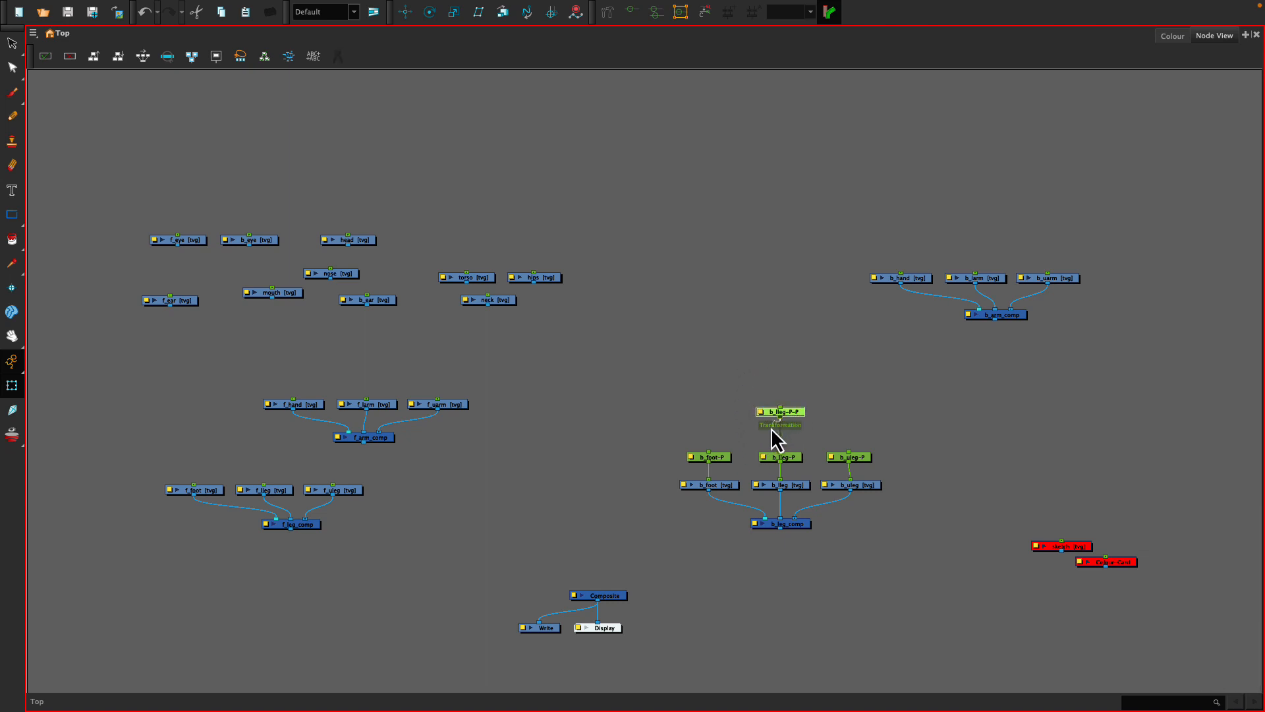
pyautogui.moveTo(720, 444); pyautogui.dragTo(709, 451)
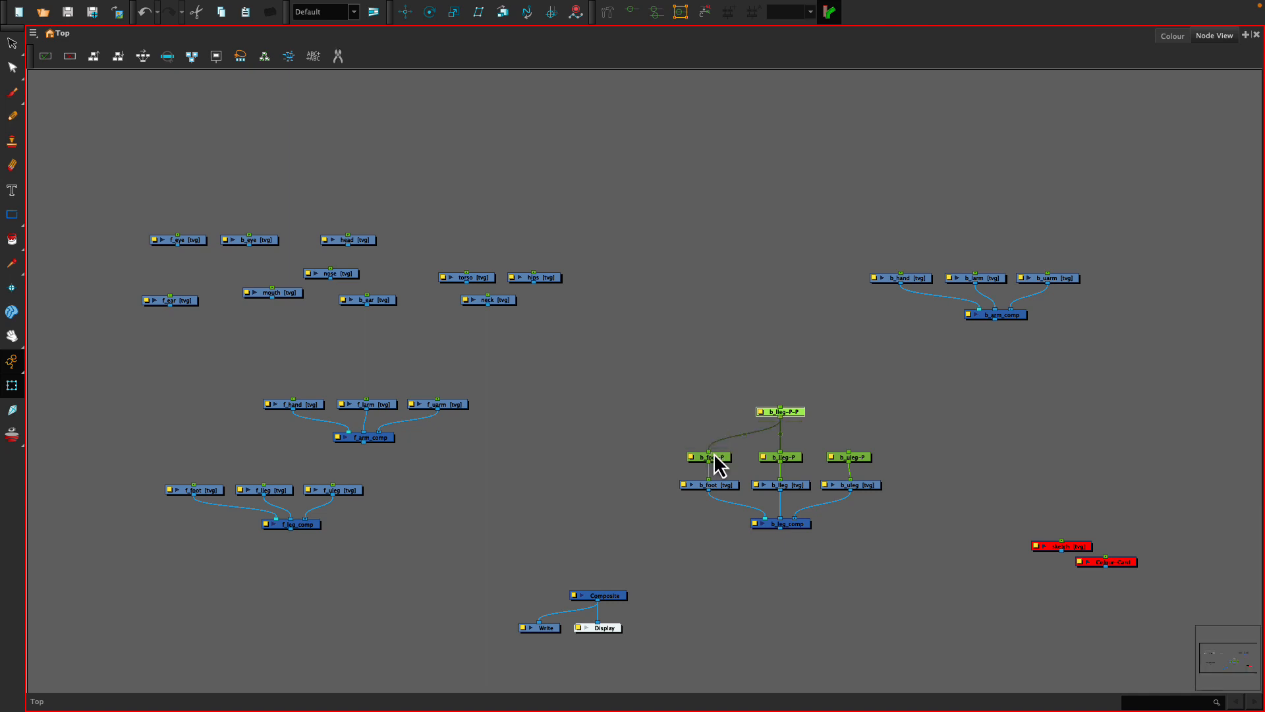
# Step: Add a parent peg above b_uleg-P, connect it to the lower leg's upper peg as well, and place it highest
pyautogui.doubleClick(860, 459)
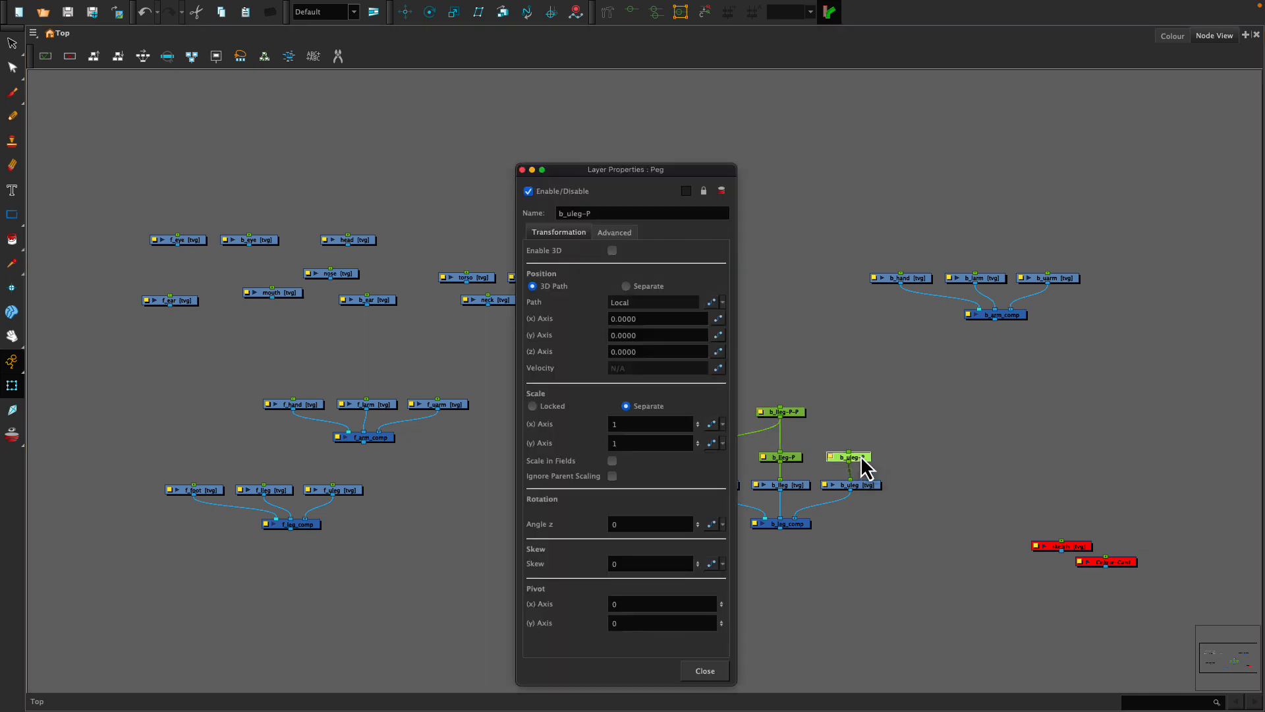
pyautogui.click(705, 671)
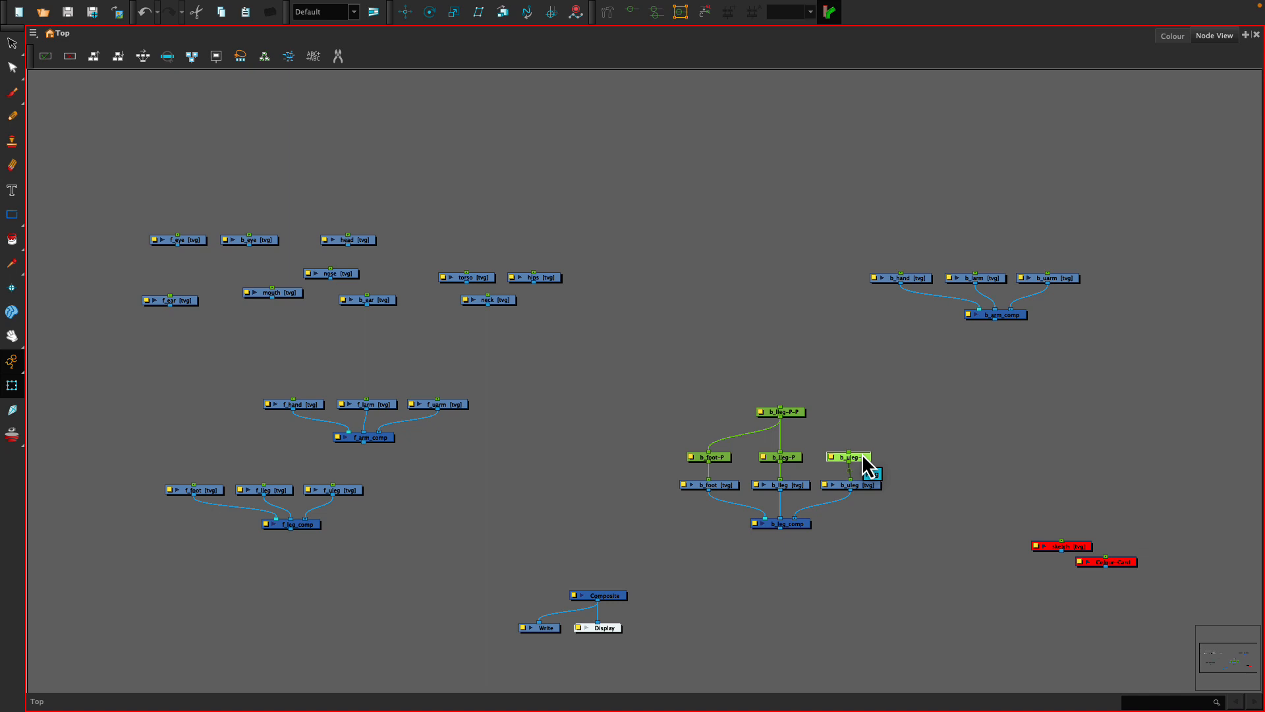
pyautogui.hotkey('ctrl', 'p')
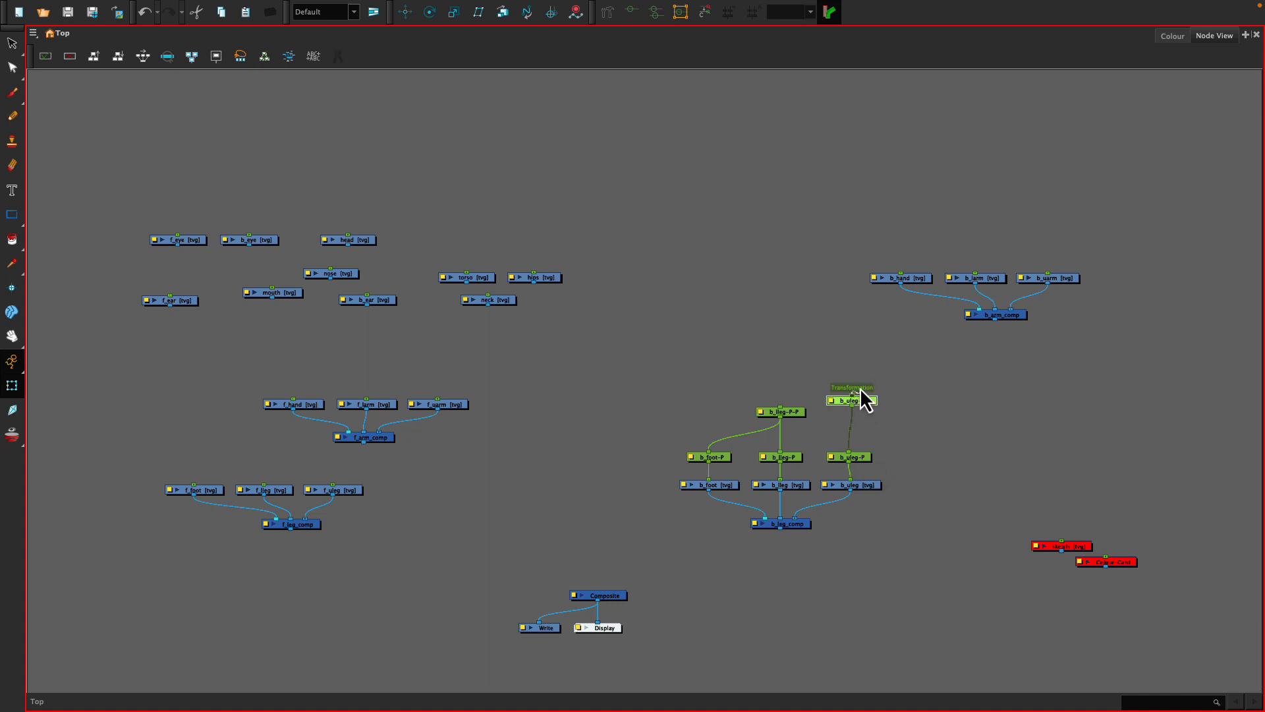
pyautogui.moveTo(864, 400); pyautogui.dragTo(781, 405)
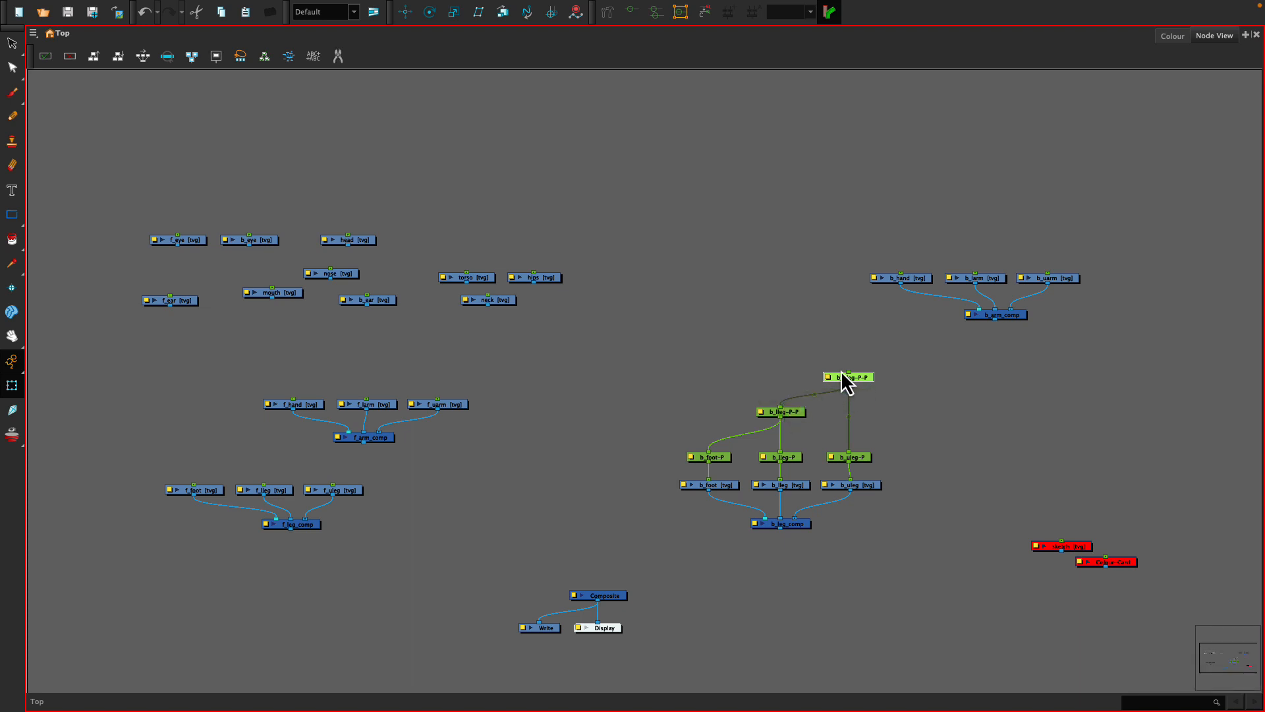
# Step: Rename the topmost back leg peg as b_uleg-master-P
pyautogui.doubleClick(863, 379)
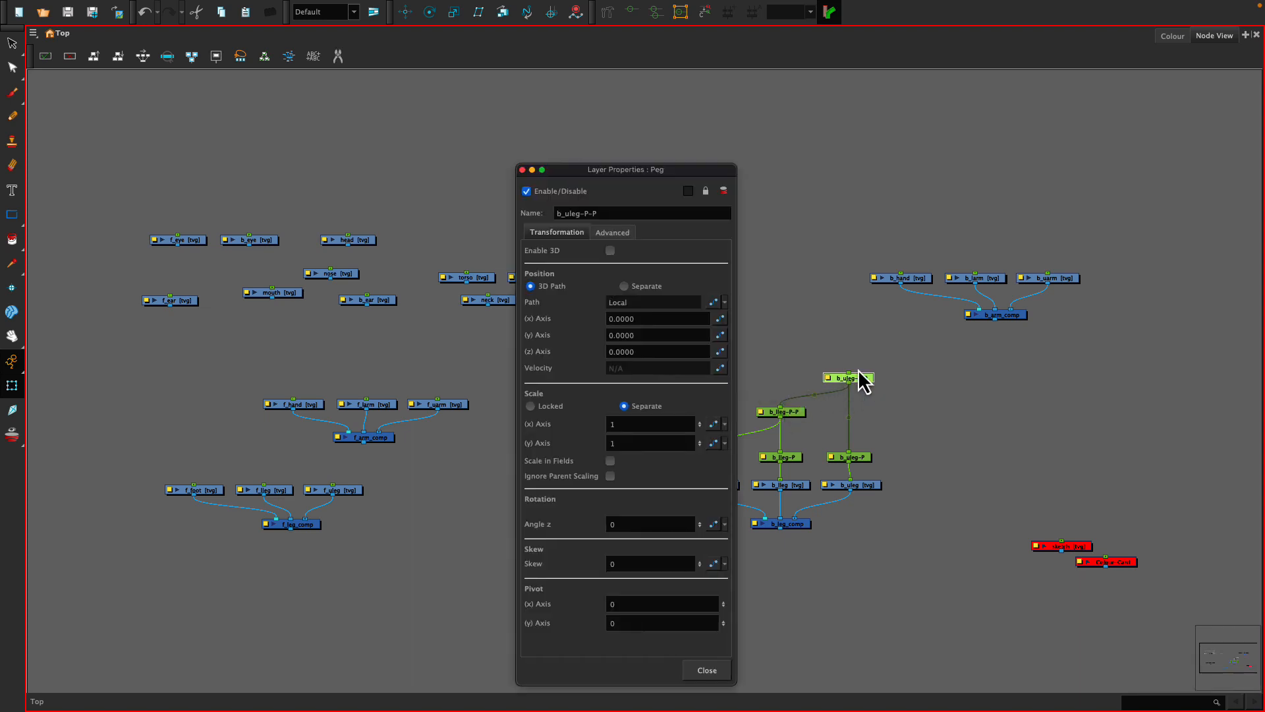
pyautogui.click(580, 213)
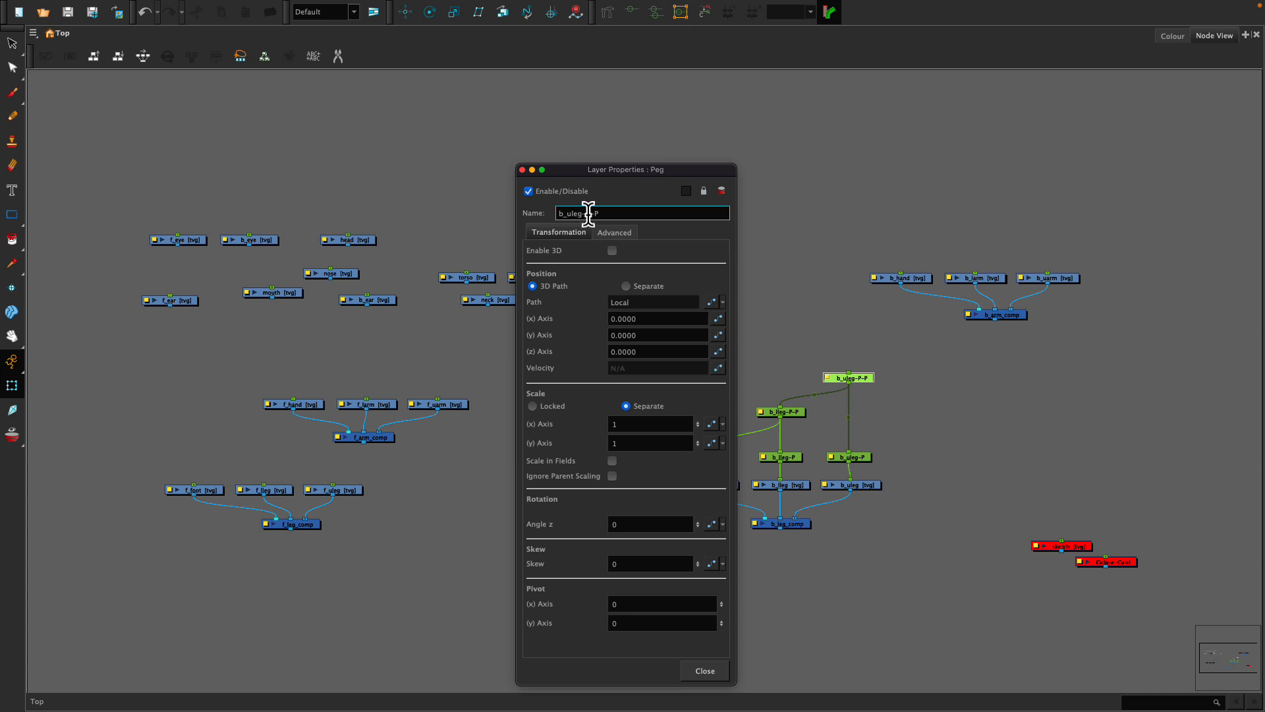
pyautogui.doubleClick(590, 213)
pyautogui.write('master')
pyautogui.press('Return')
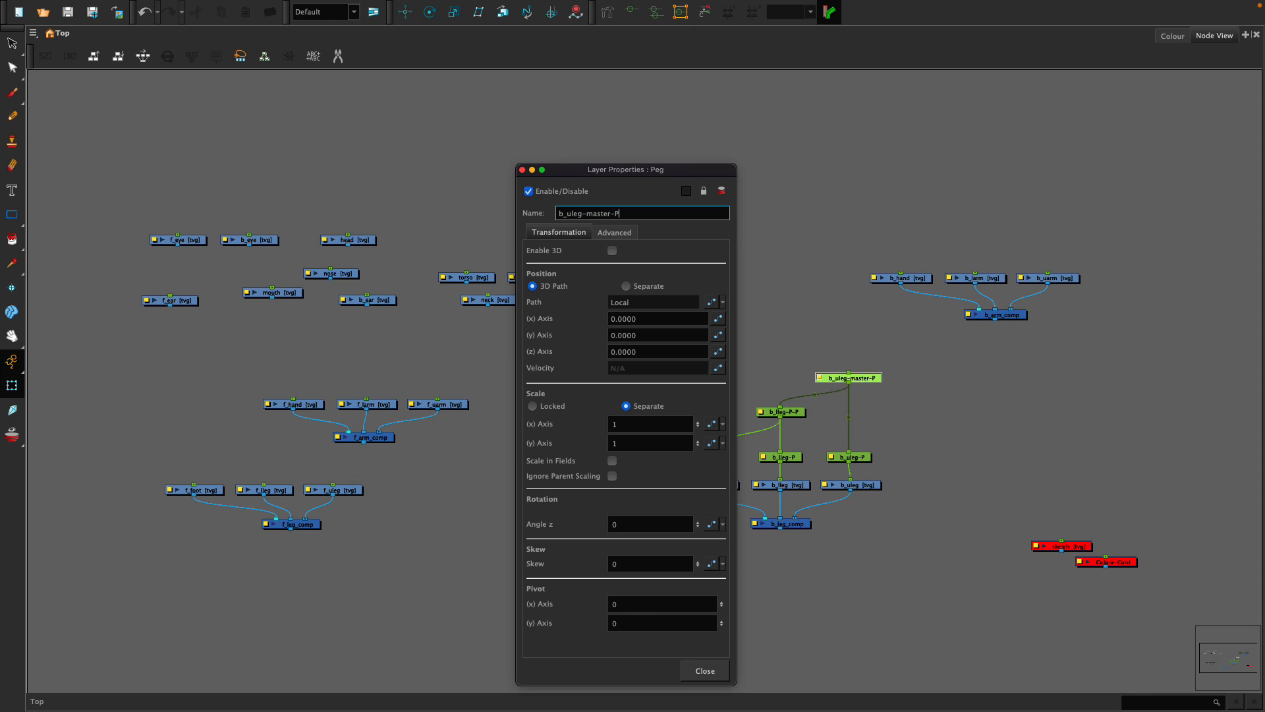
pyautogui.click(703, 673)
# Step: Rename the peg that drives the back lower leg and foot as b_lleg-lower-P
pyautogui.doubleClick(761, 414)
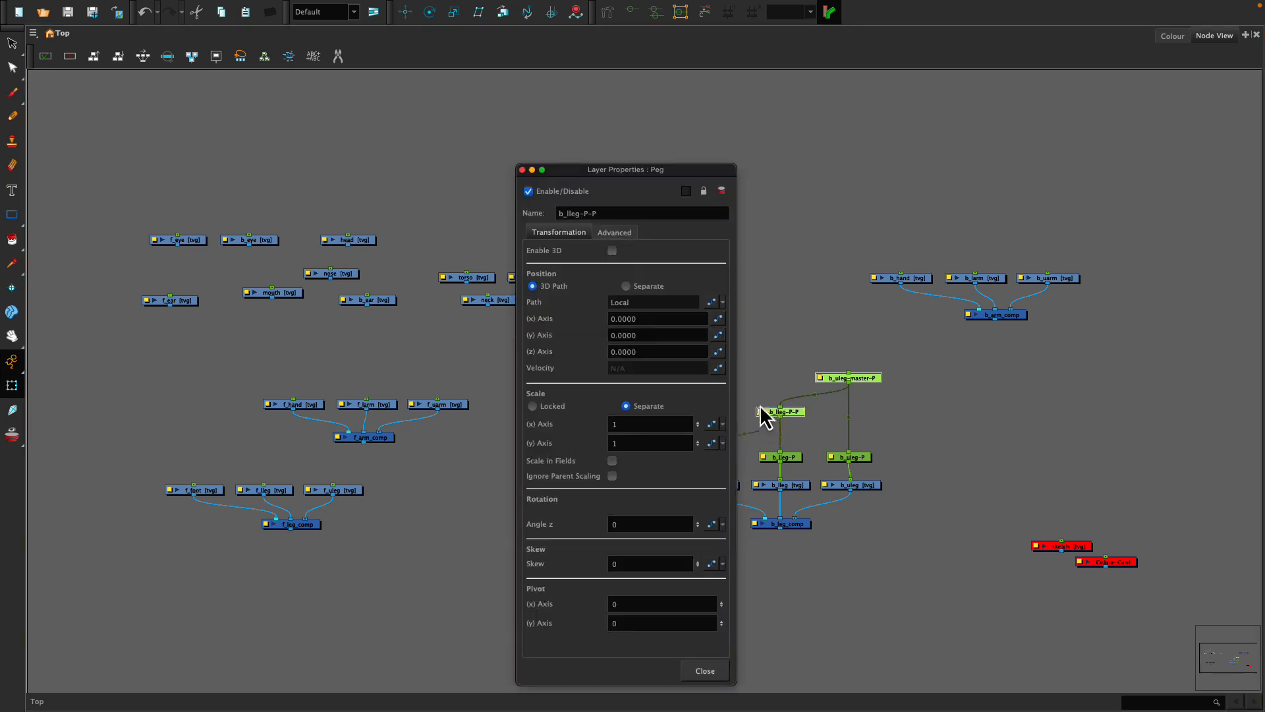
pyautogui.click(586, 213)
pyautogui.doubleClick(587, 213)
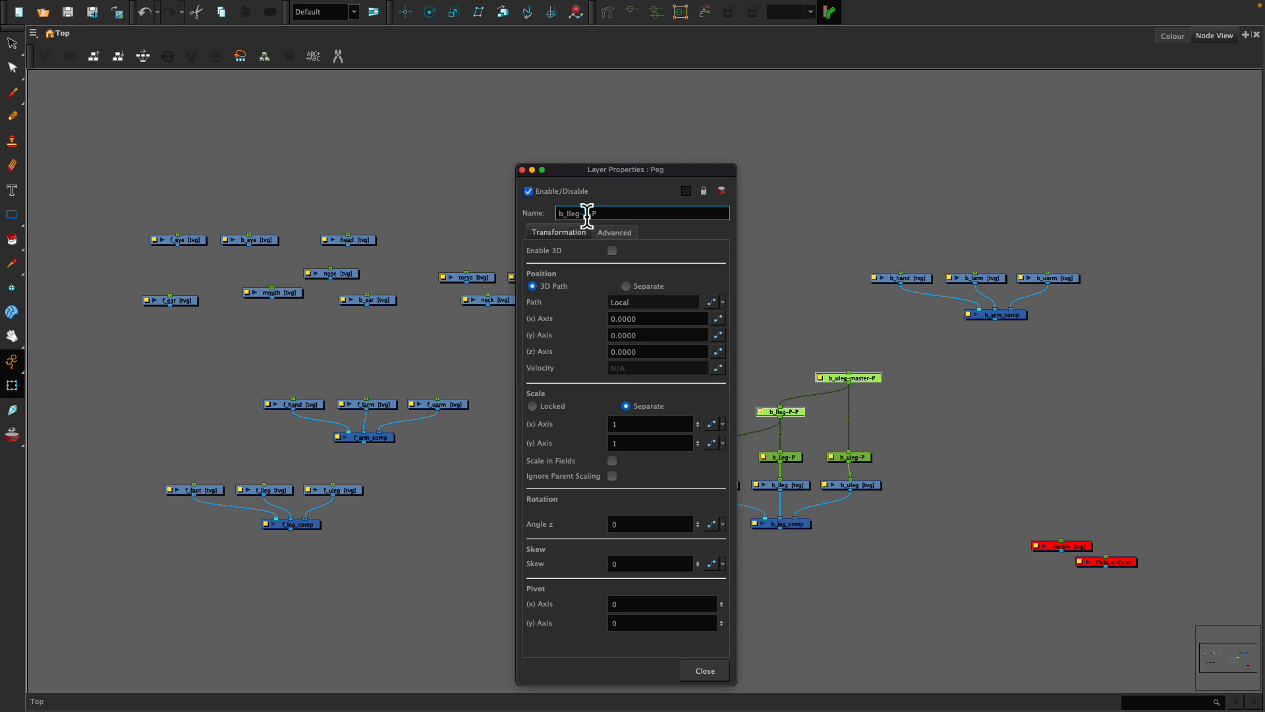
pyautogui.write('ower-')
pyautogui.click(706, 675)
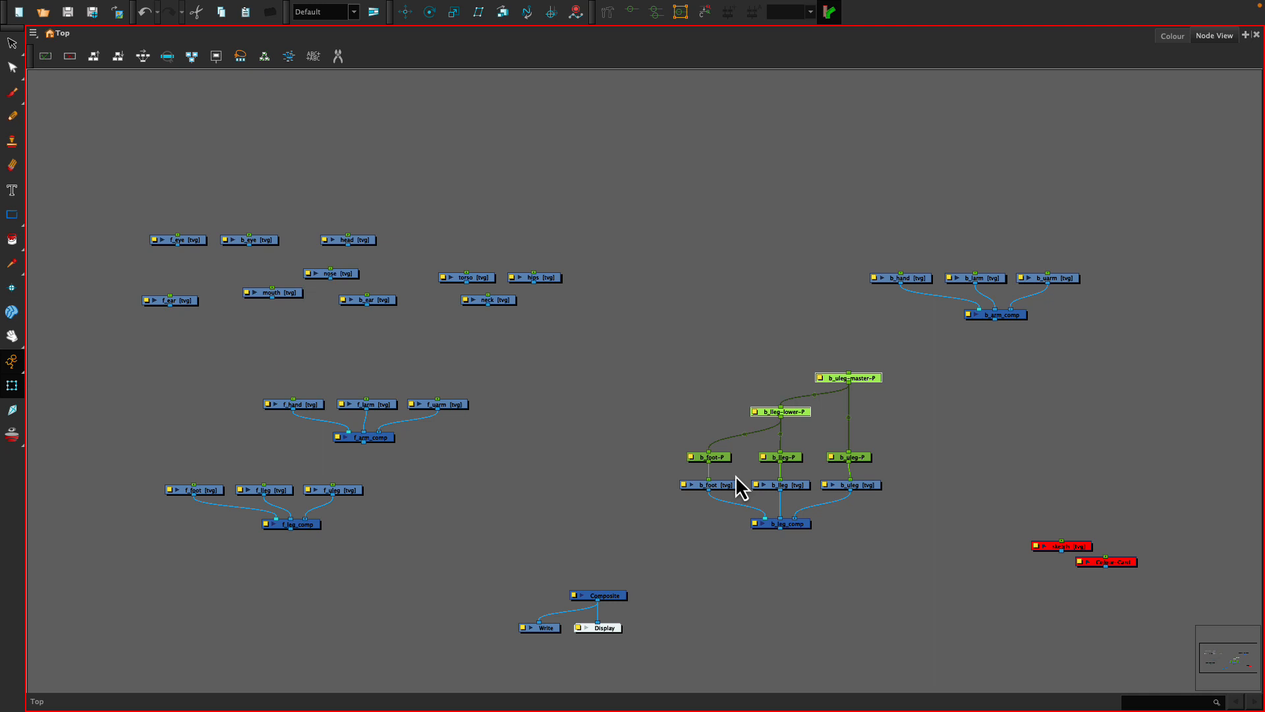
# Step: Insert a backdrop around all the back leg pegs, drawings and composite, and shift it slightly with its contents
pyautogui.moveTo(676, 346); pyautogui.dragTo(868, 568)
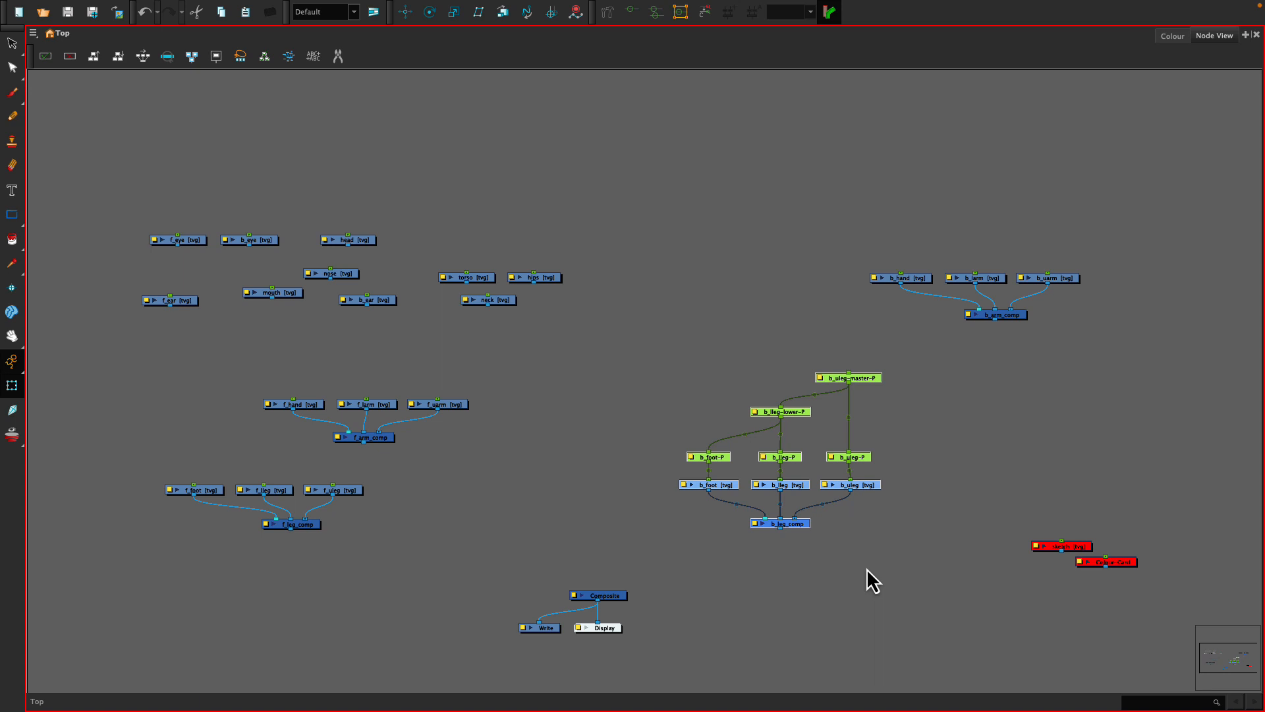
pyautogui.click(32, 33)
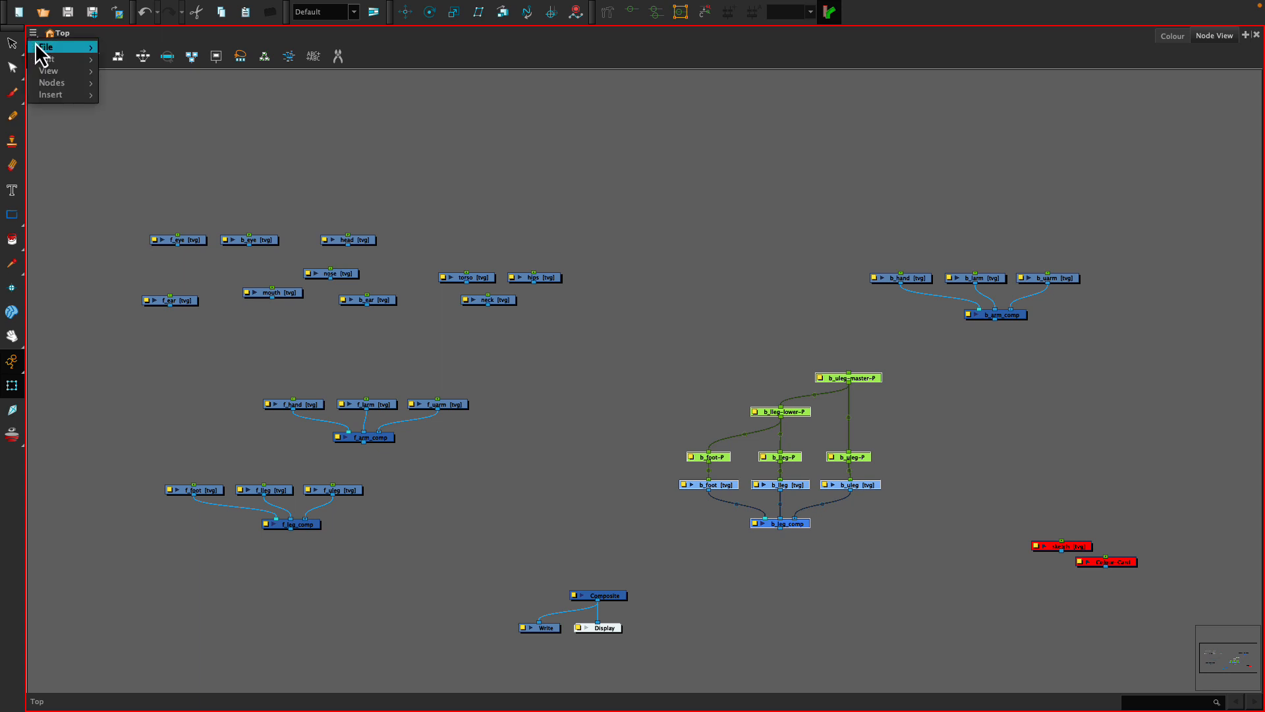
pyautogui.moveTo(53, 99)
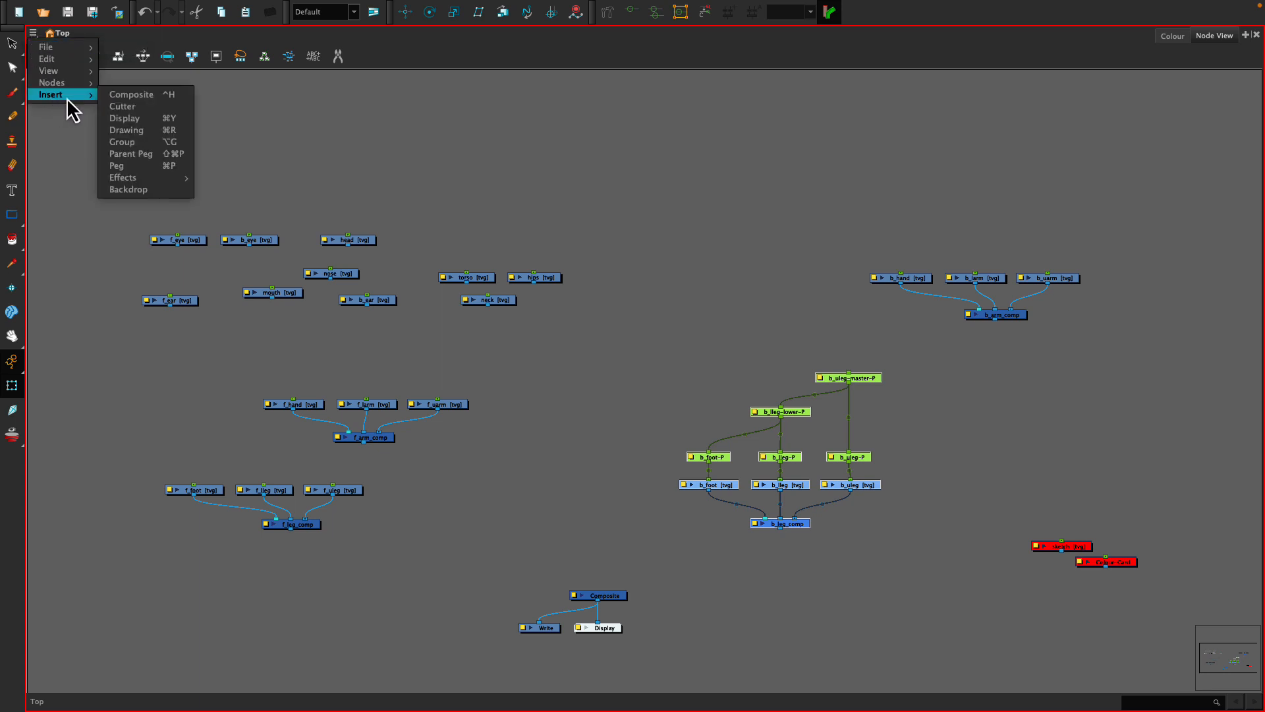
pyautogui.click(126, 192)
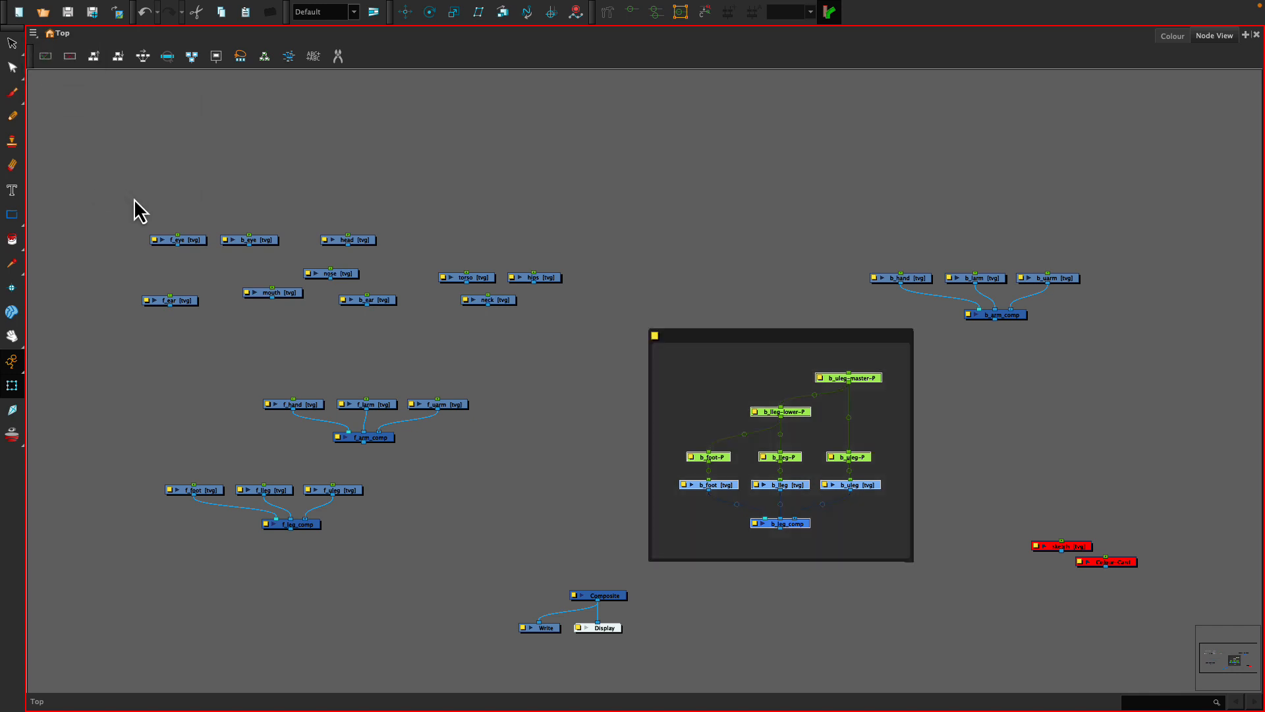
pyautogui.moveTo(725, 343); pyautogui.dragTo(685, 324)
pyautogui.click(706, 348)
pyautogui.click(647, 425)
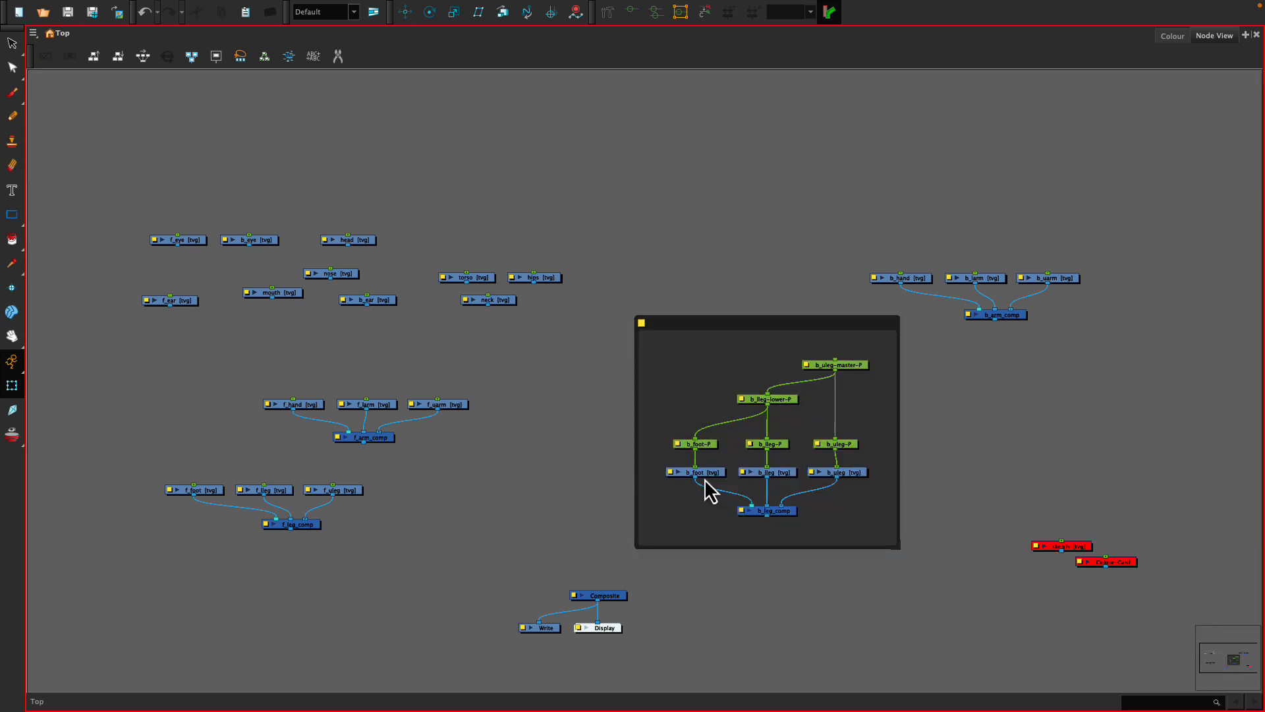
# Step: Try moving the b_uleg-master-P peg outside the backdrop and shifting the backdrop without it
pyautogui.click(847, 365)
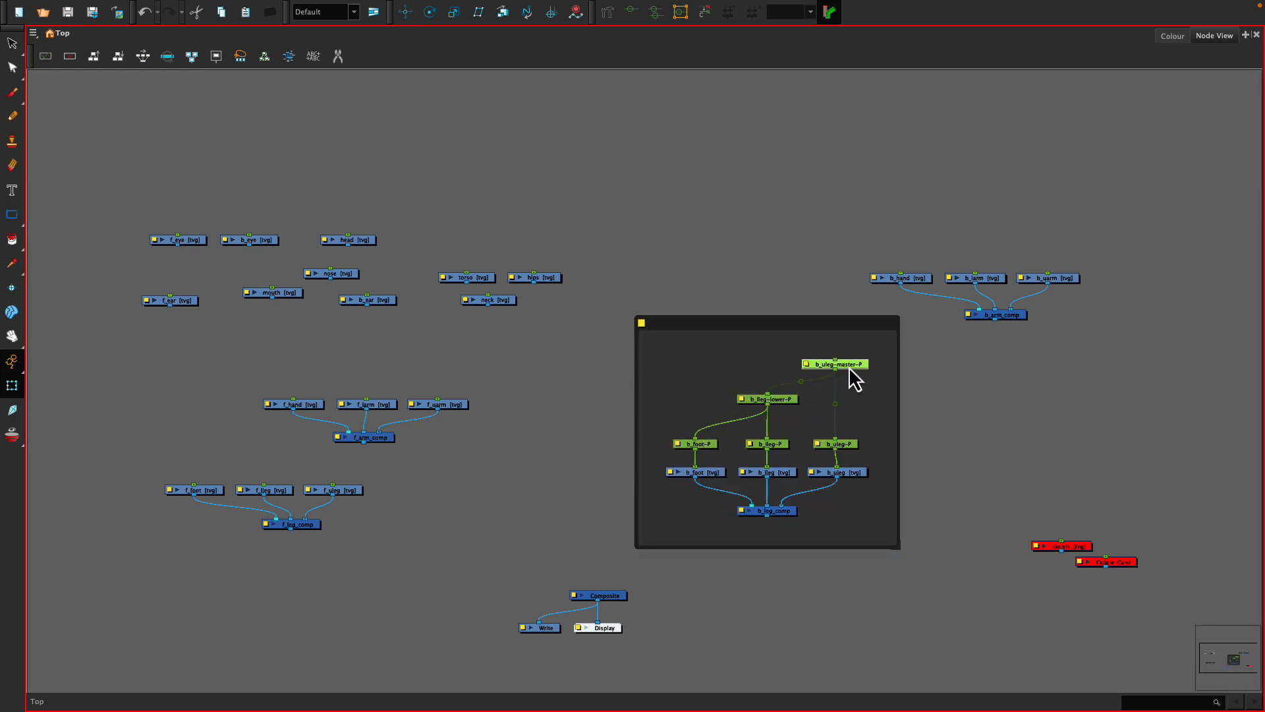
pyautogui.doubleClick(865, 365)
pyautogui.click(523, 169)
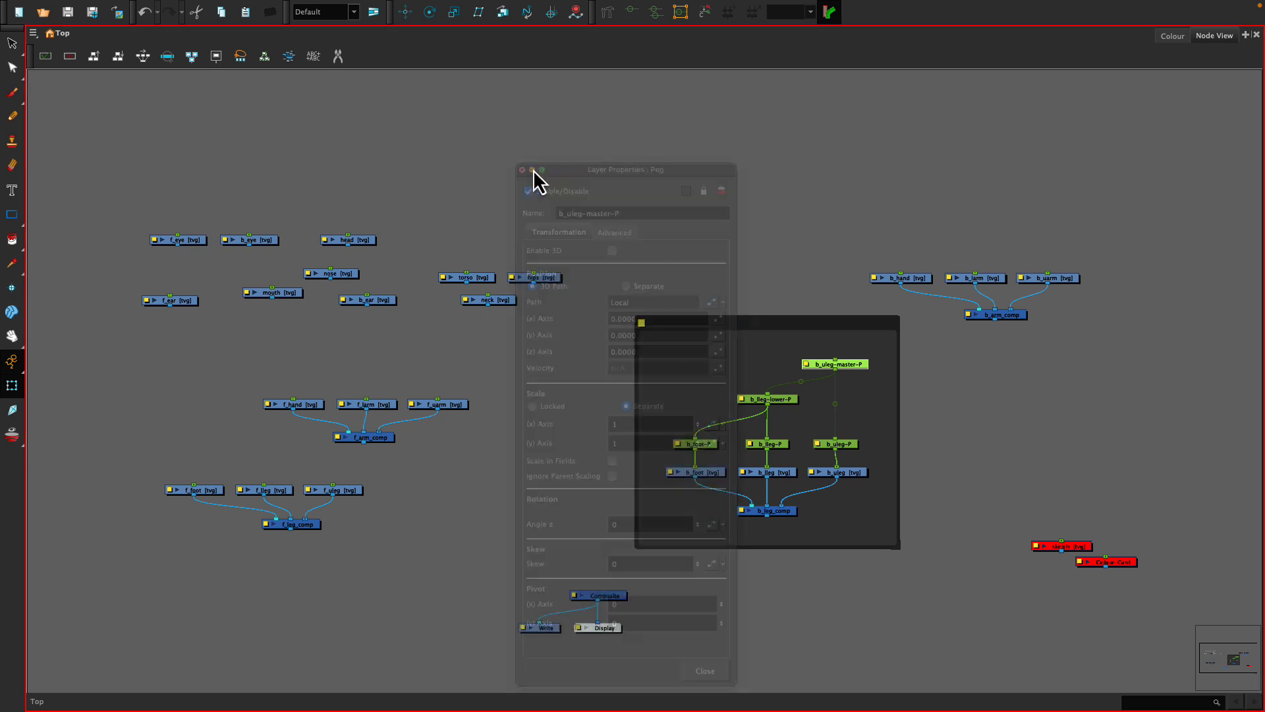
pyautogui.moveTo(857, 377); pyautogui.dragTo(989, 382)
pyautogui.click(686, 241)
pyautogui.moveTo(710, 323)
pyautogui.mouseDown()
pyautogui.moveTo(681, 260)
pyautogui.moveTo(698, 342)
pyautogui.moveTo(698, 319)
pyautogui.mouseUp()
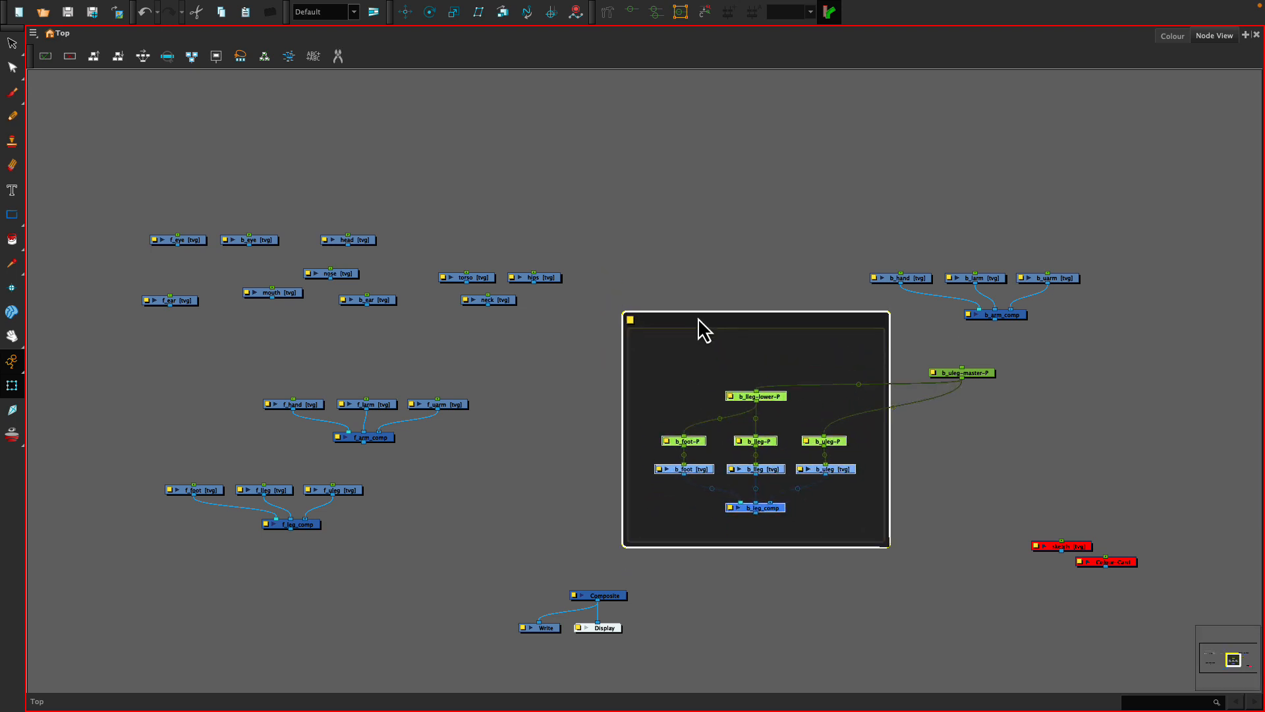
# Step: Undo the moves of the backdrop and the b_uleg-master-P peg
pyautogui.hotkey('ctrl', 'z')
pyautogui.hotkey('ctrl', 'z')
pyautogui.hotkey('ctrl', 'z')
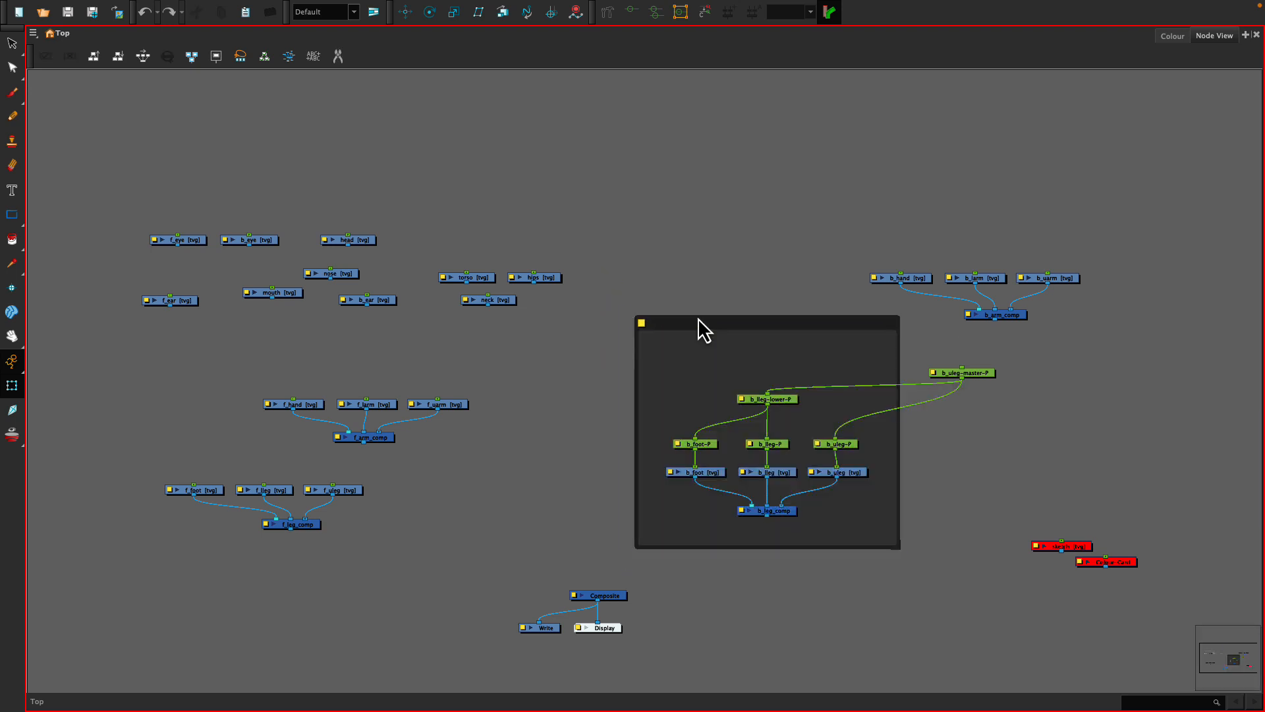
pyautogui.hotkey('ctrl', 'z')
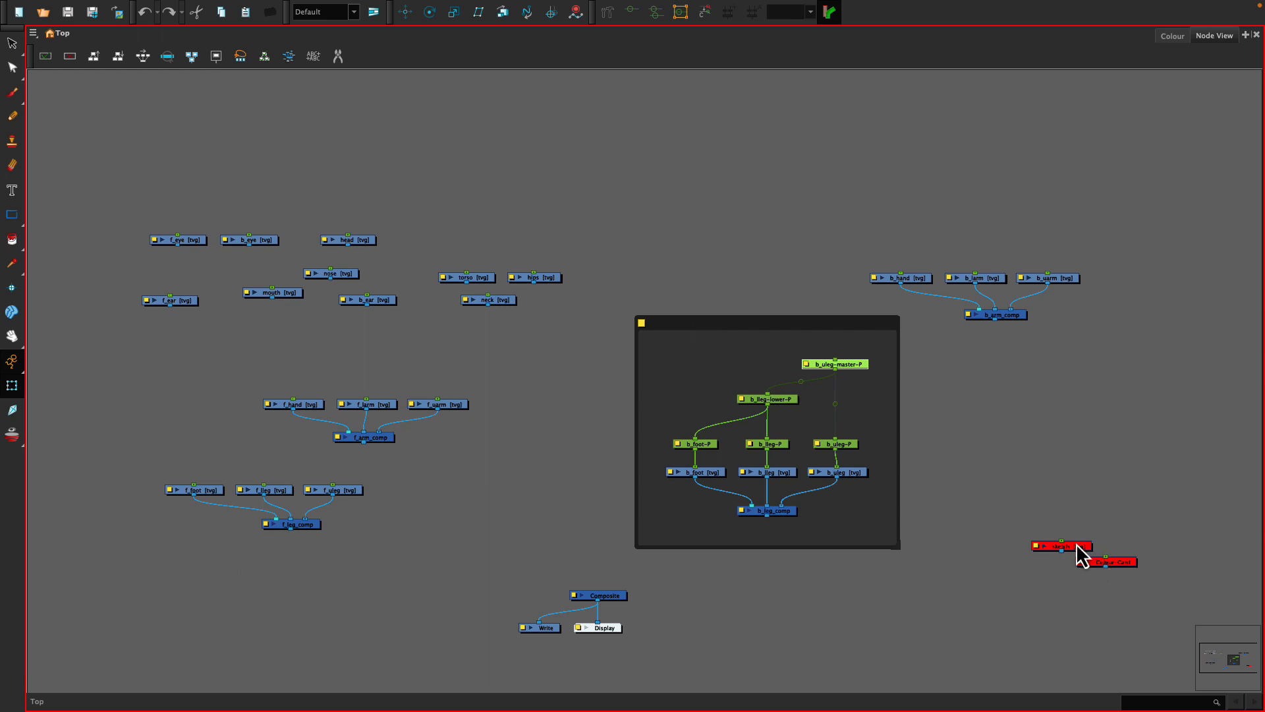
# Step: Try placing the sketch drawing inside the back leg backdrop and shifting the backdrop slightly with its contents
pyautogui.moveTo(1078, 544)
pyautogui.mouseDown()
pyautogui.moveTo(881, 339)
pyautogui.moveTo(718, 367)
pyautogui.mouseUp()
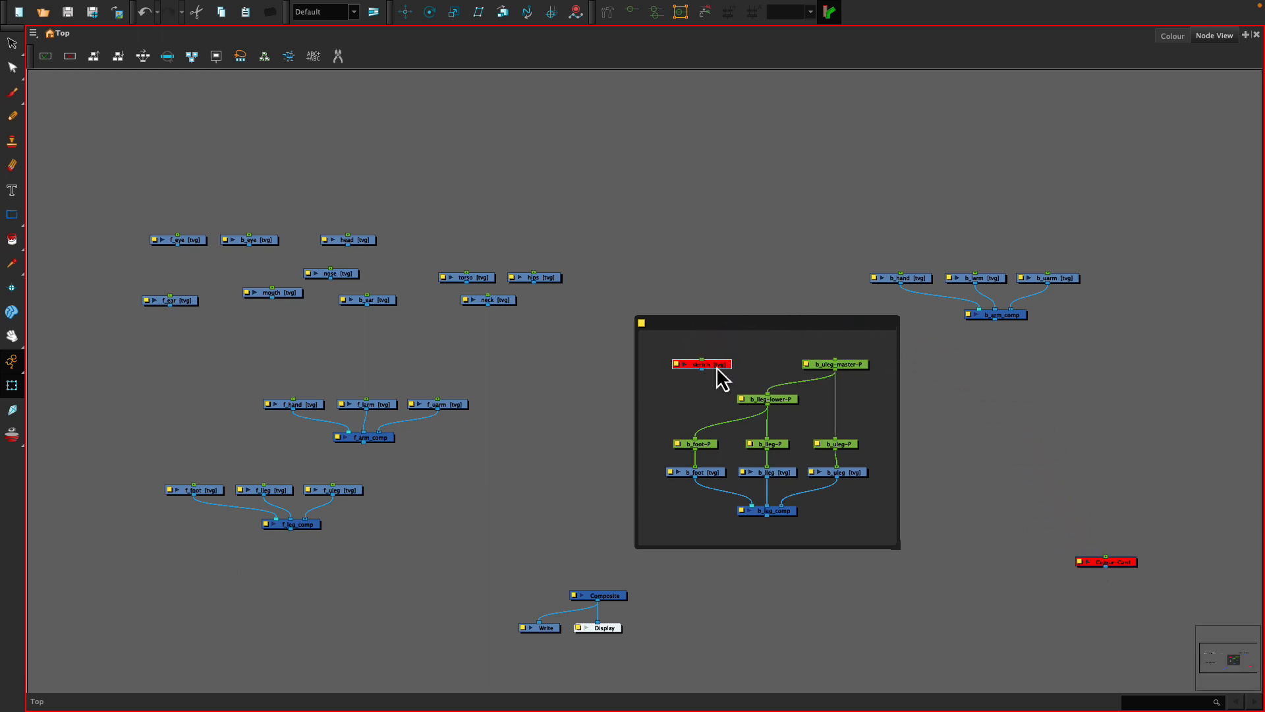
pyautogui.click(687, 323)
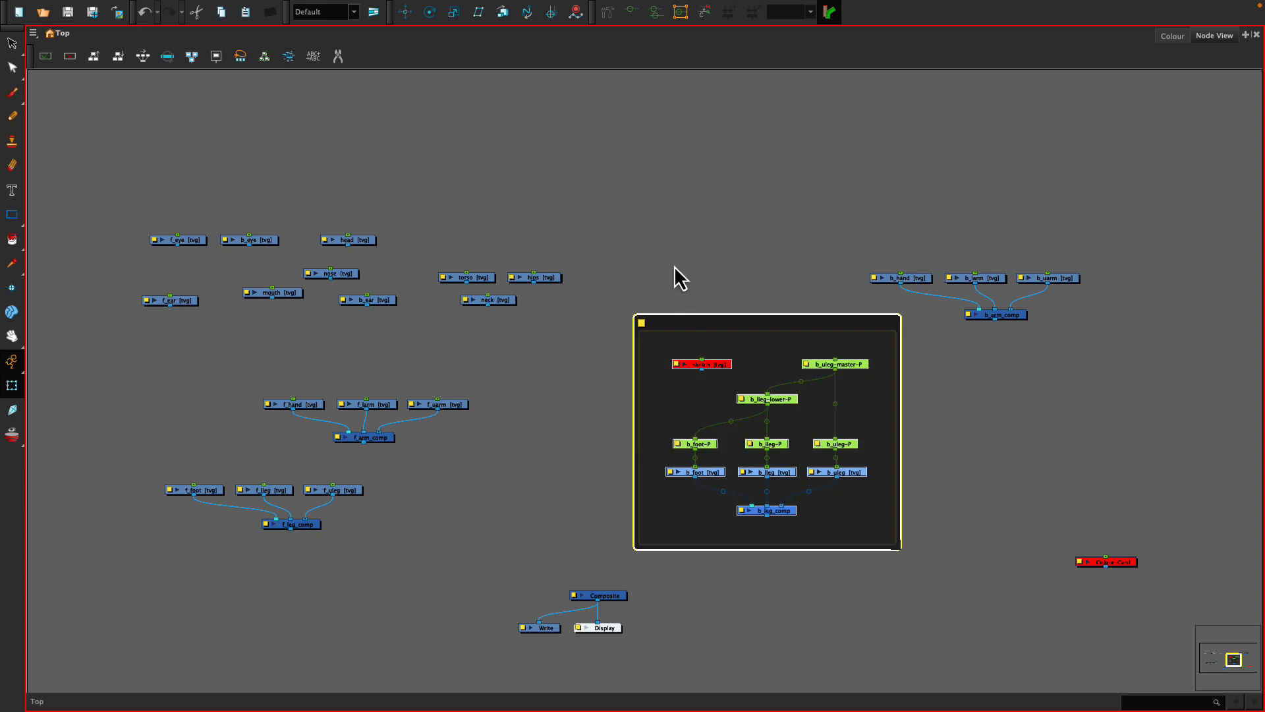
pyautogui.moveTo(684, 320); pyautogui.dragTo(675, 317)
pyautogui.click(607, 377)
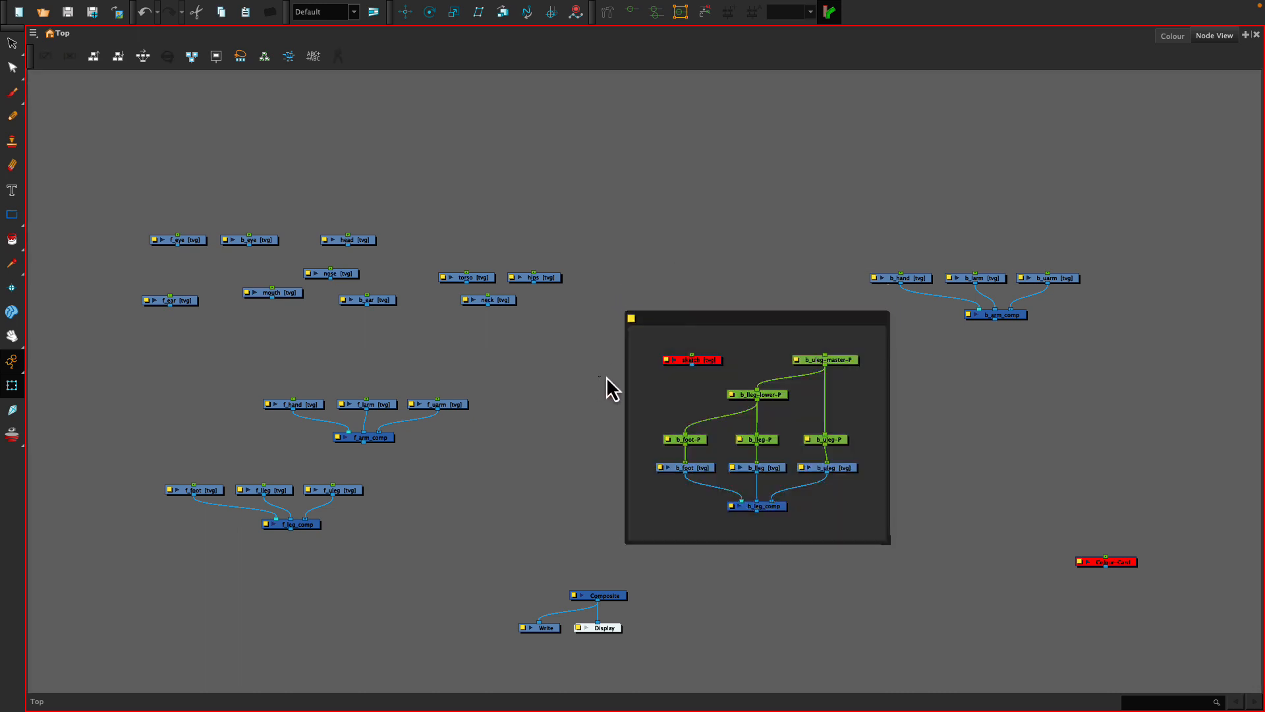
# Step: Move the sketch drawing out of the backdrop, back beside the other red node
pyautogui.doubleClick(701, 360)
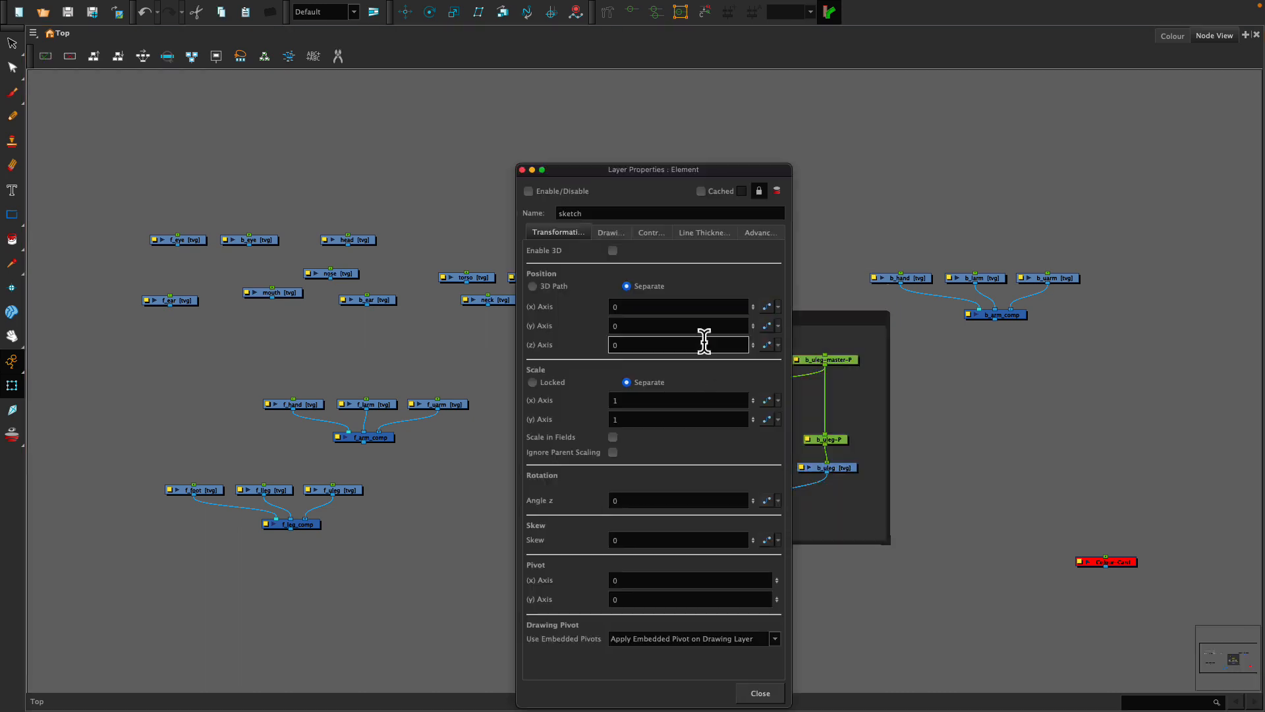
pyautogui.click(523, 170)
pyautogui.moveTo(698, 360)
pyautogui.mouseDown()
pyautogui.moveTo(684, 383)
pyautogui.moveTo(1048, 479)
pyautogui.moveTo(1108, 531)
pyautogui.mouseUp()
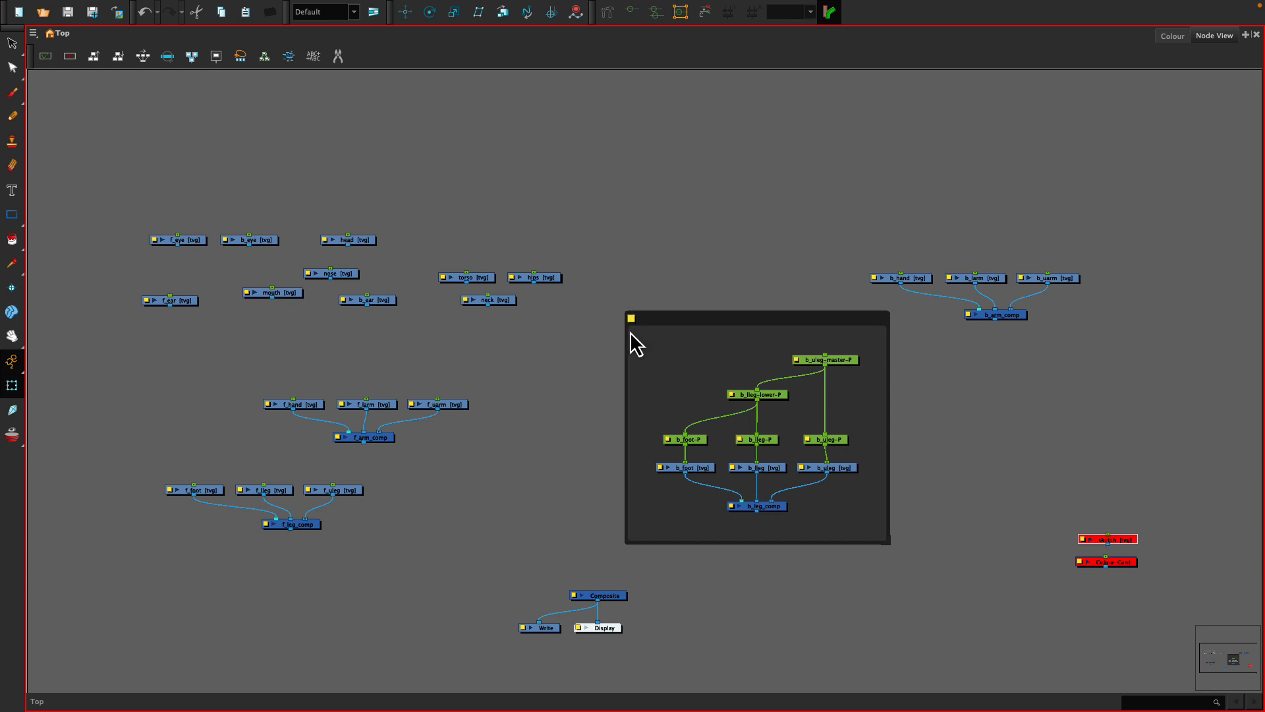
# Step: Set the colour of the backdrop around the back leg nodes to pinkish red
pyautogui.click(647, 322)
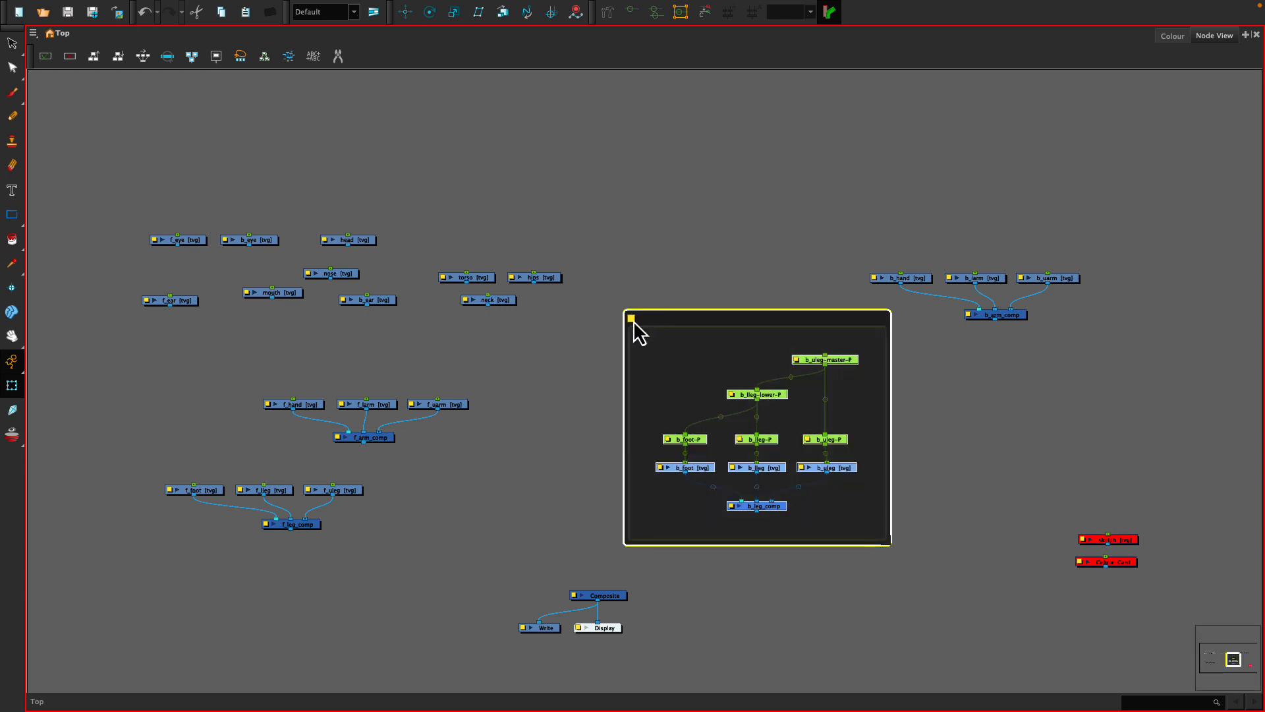
pyautogui.doubleClick(631, 322)
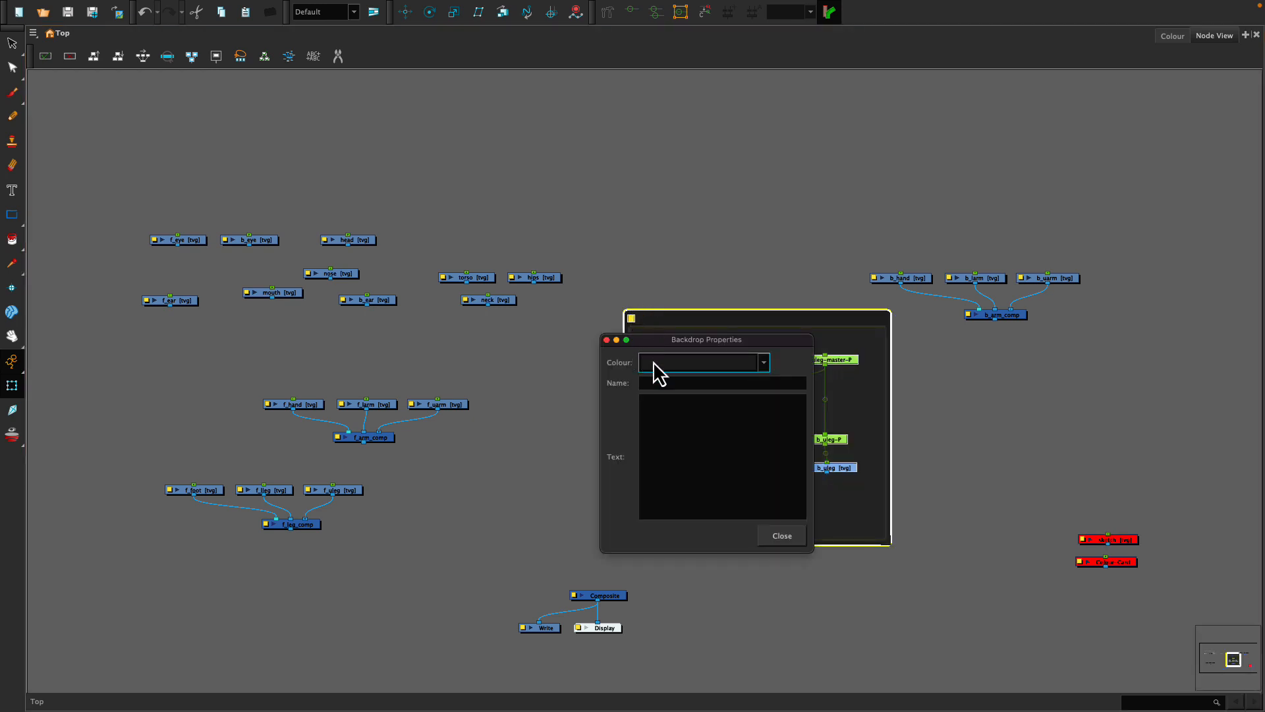
pyautogui.click(764, 364)
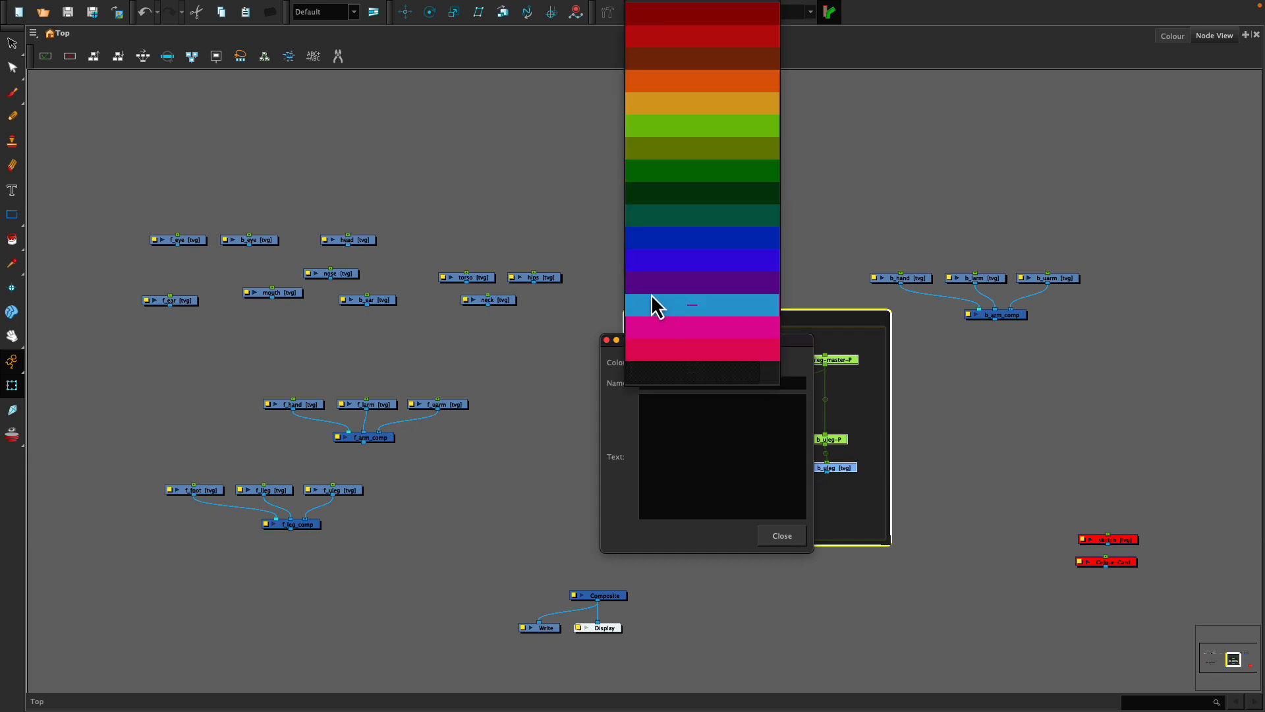
pyautogui.click(646, 350)
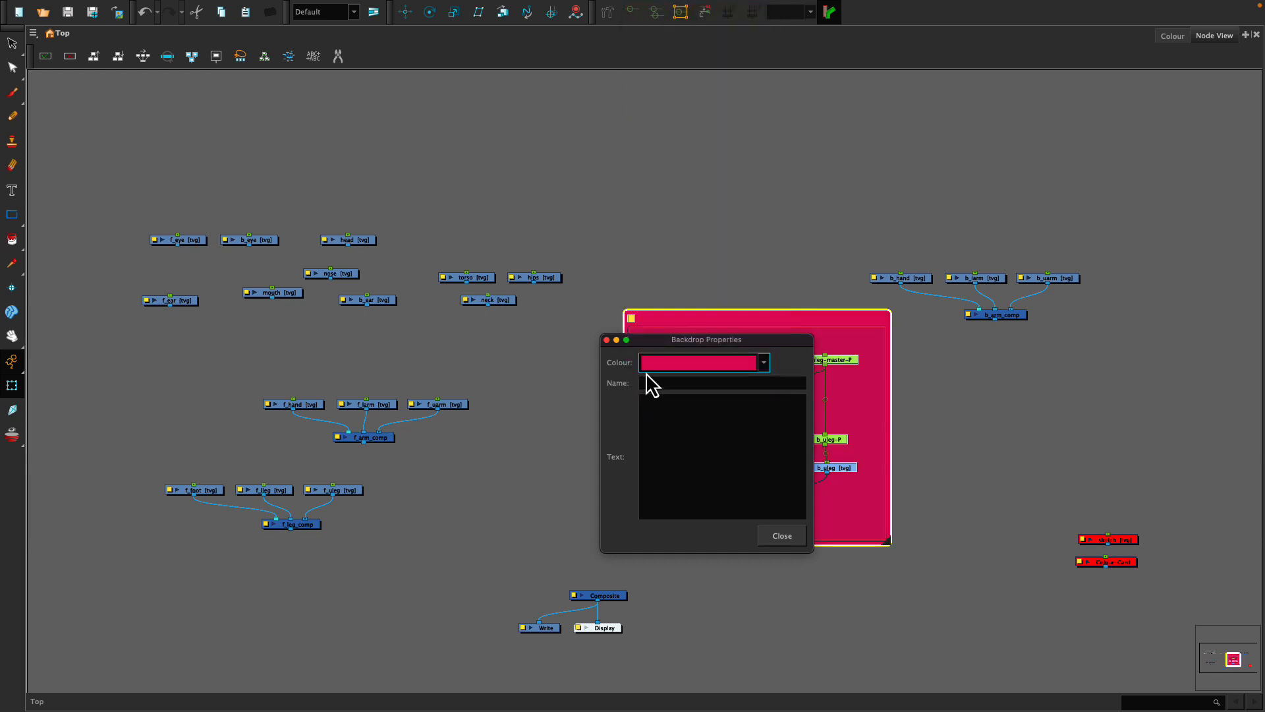
# Step: Name the backdrop "back leg" and move it with its contents to the open area below the back arm nodes
pyautogui.click(645, 384)
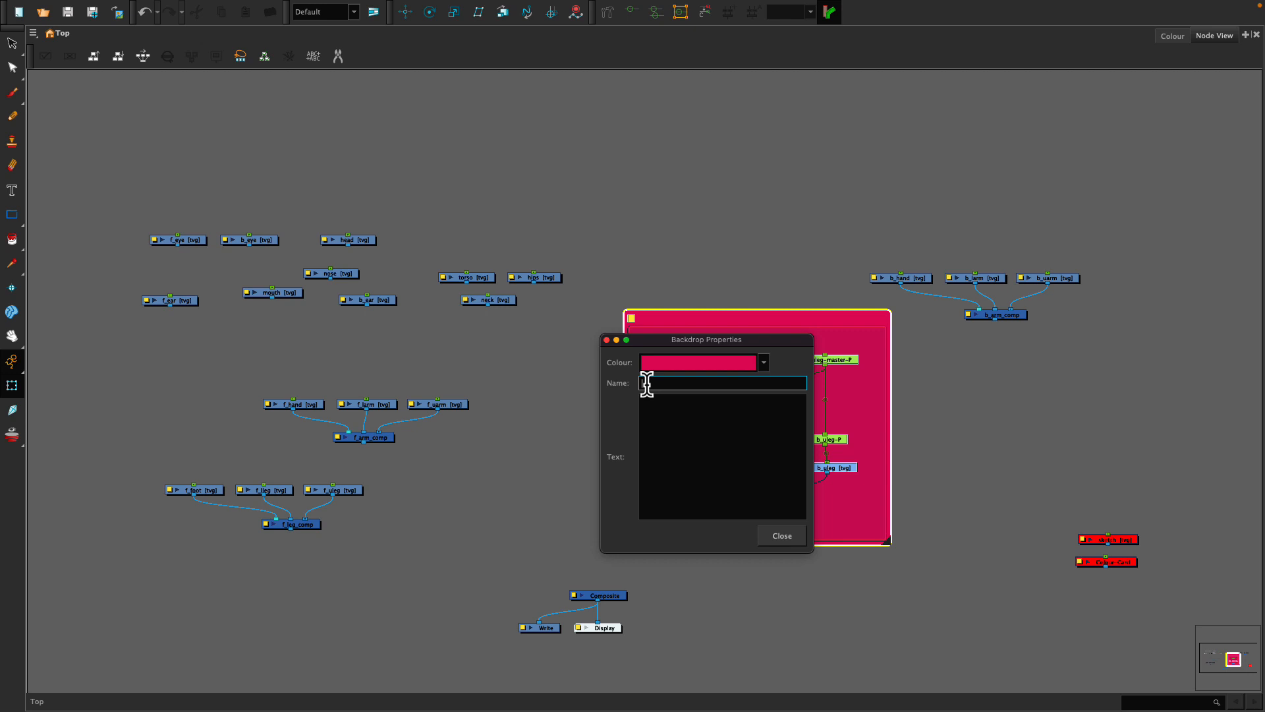
pyautogui.write('b')
pyautogui.write('ack leg')
pyautogui.click(782, 544)
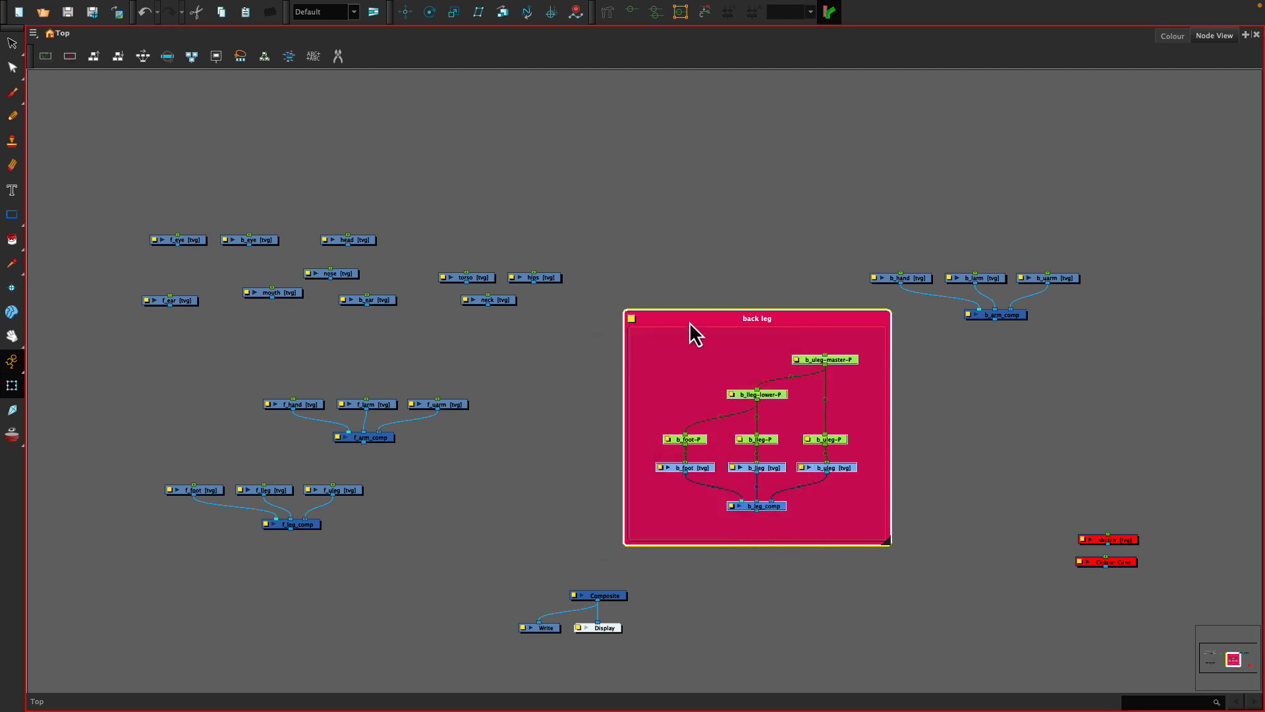
pyautogui.moveTo(689, 321); pyautogui.dragTo(776, 393)
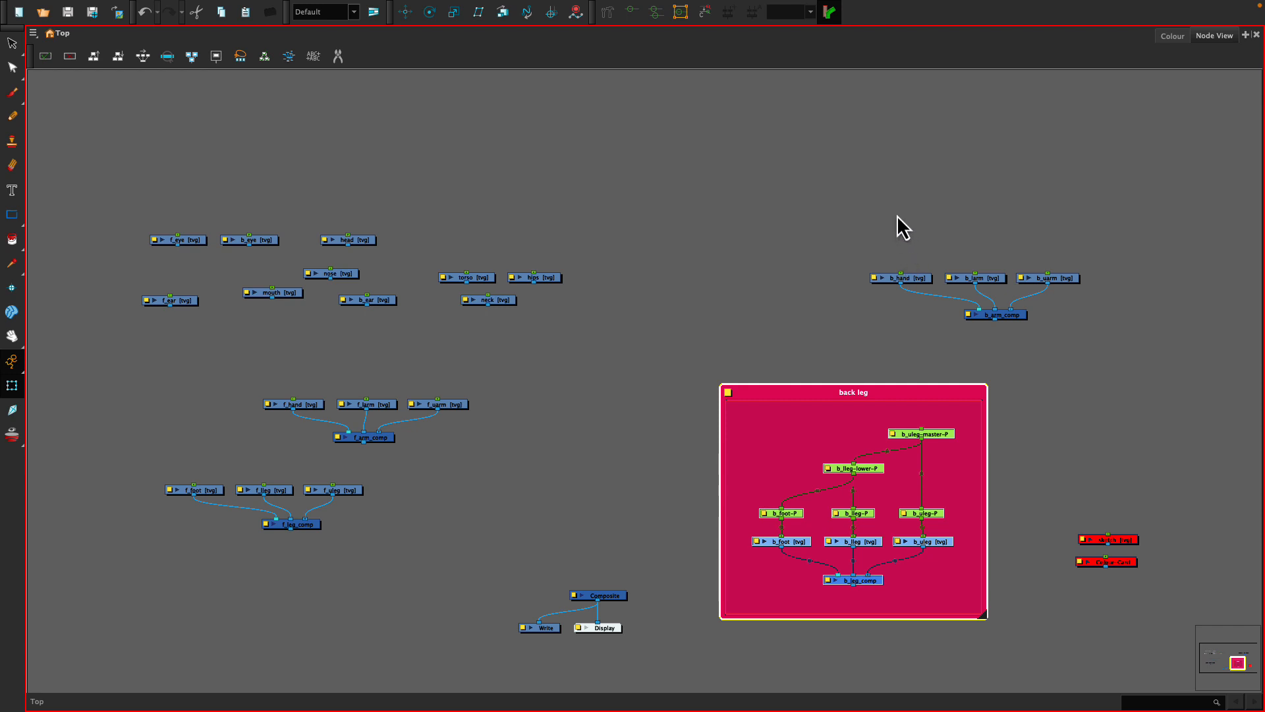
# Step: Add a peg to each of the b_hand, b_larm and b_uarm drawings and align the pegs directly above them
pyautogui.moveTo(896, 215); pyautogui.dragTo(1086, 294)
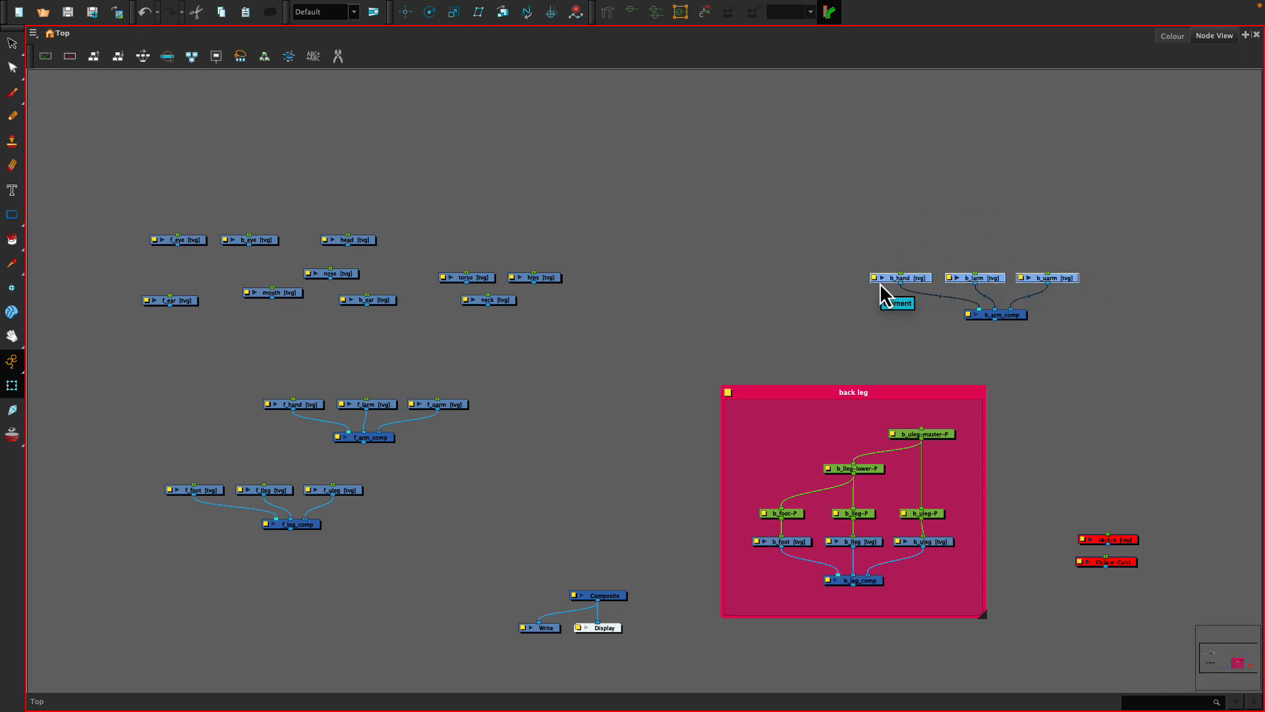
pyautogui.hotkey('ctrl', 'p')
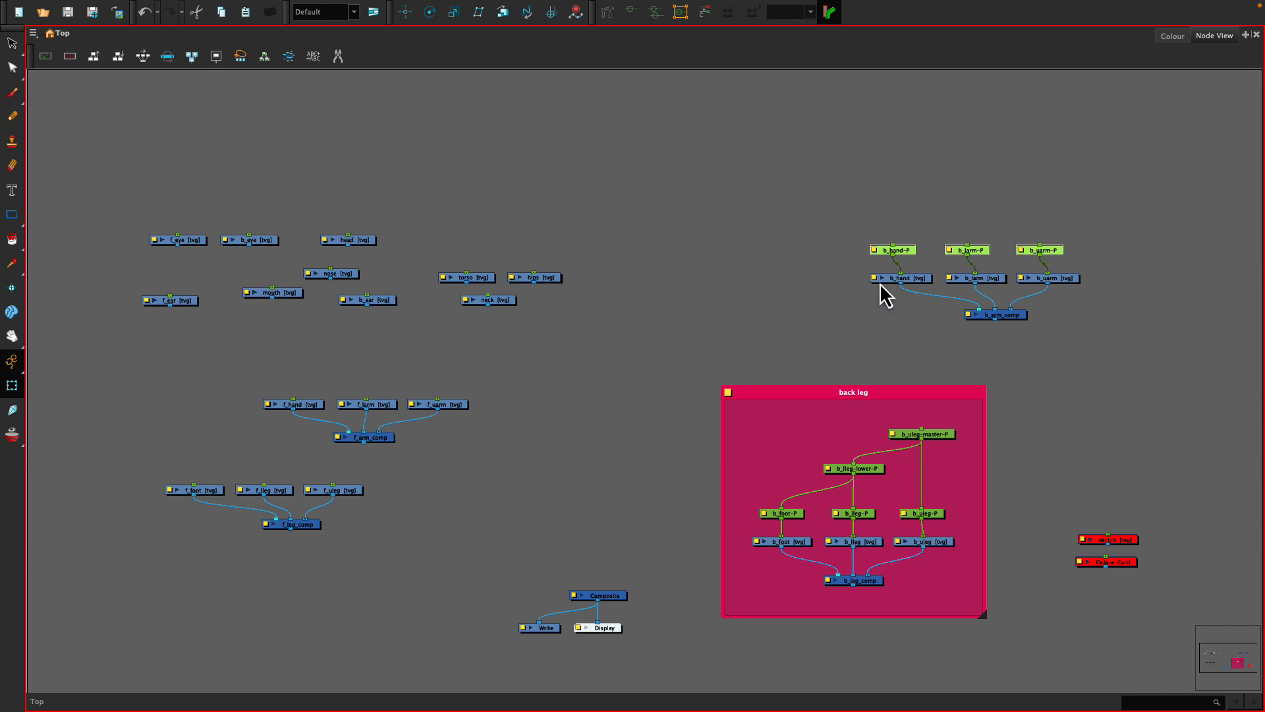
pyautogui.moveTo(905, 251); pyautogui.dragTo(913, 247)
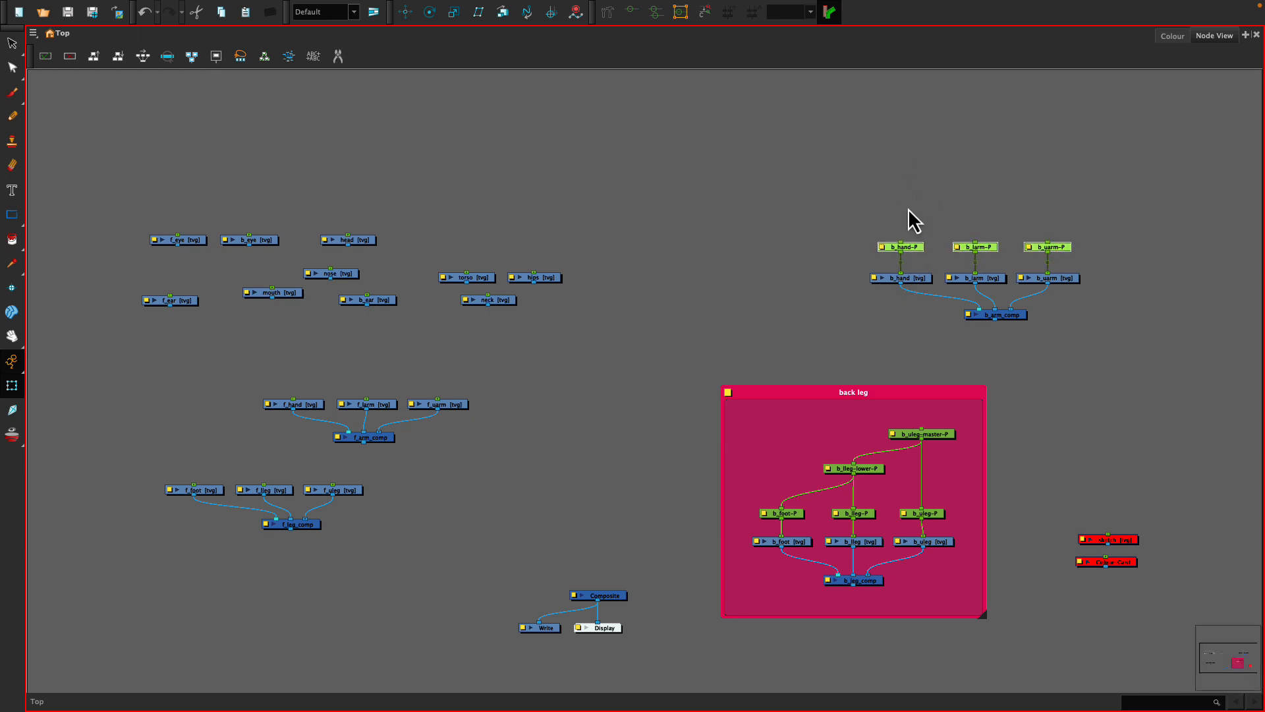
# Step: Add a separate parent peg above each of b_larm-P and b_uarm-P, placing the upper arm's parent peg higher
pyautogui.moveTo(991, 210); pyautogui.dragTo(1035, 248)
pyautogui.hotkey('ctrl', 'shift', 'p')
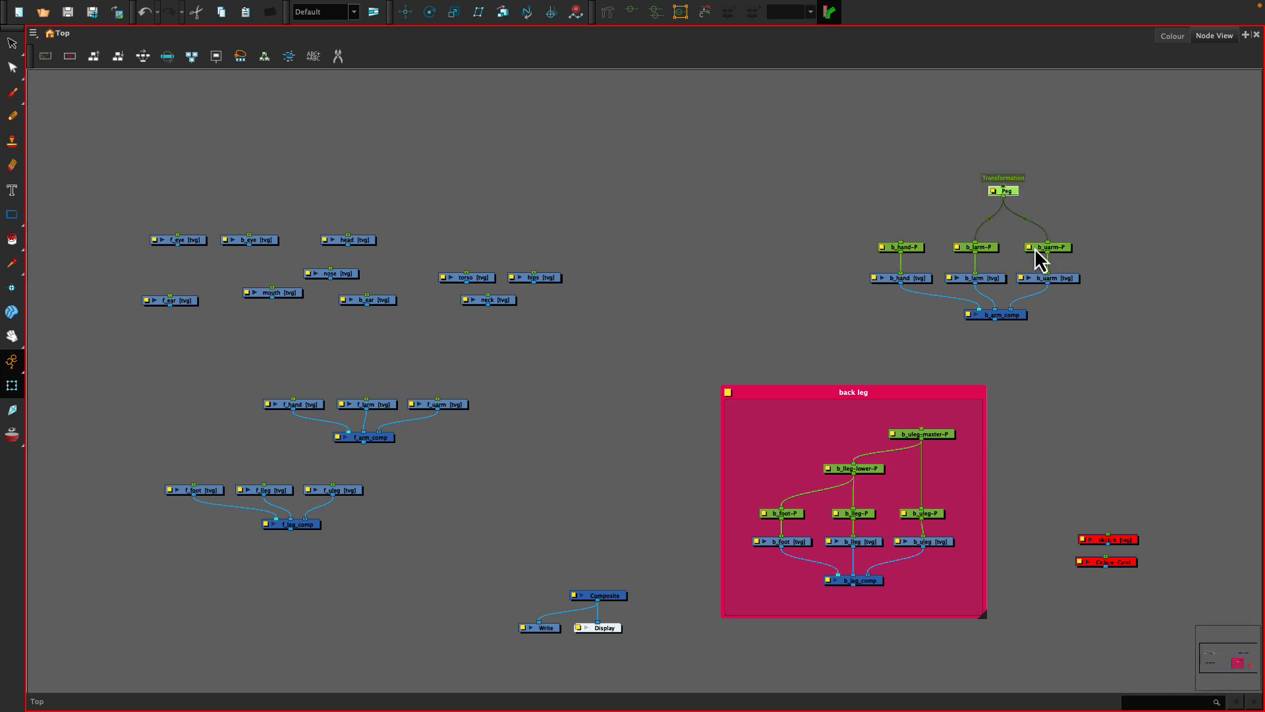
pyautogui.hotkey('ctrl', 'z')
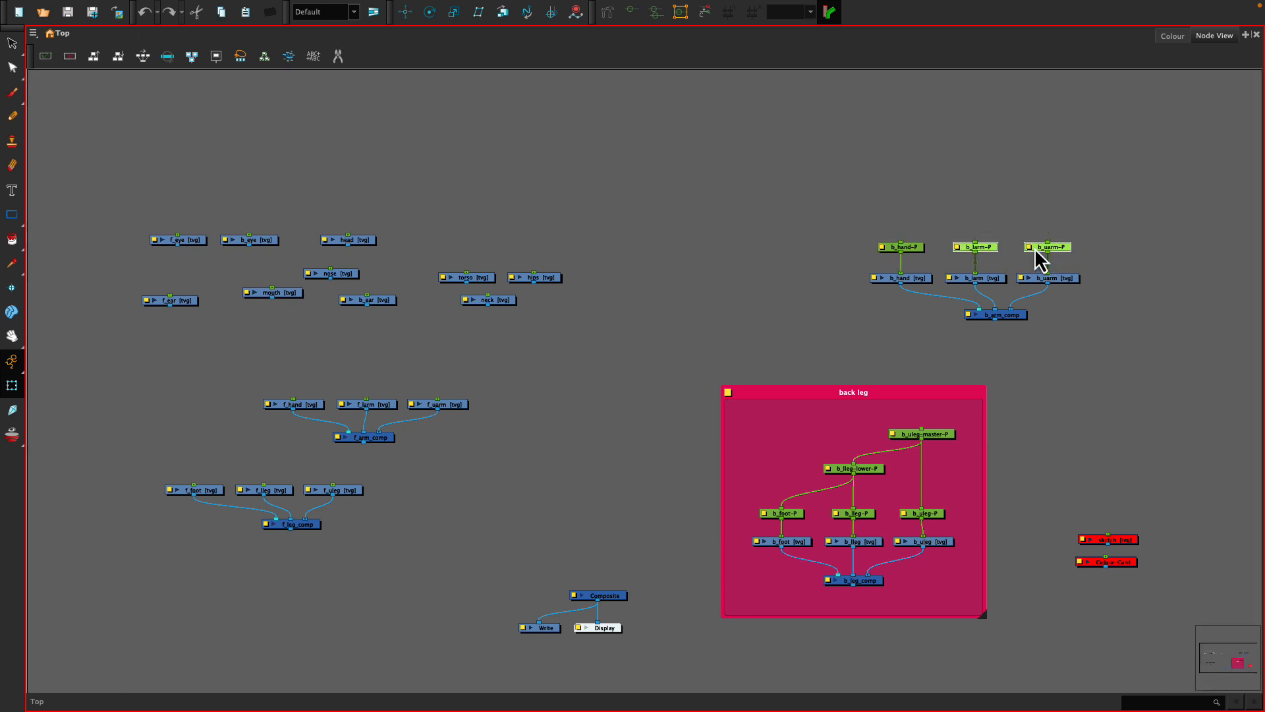
pyautogui.hotkey('ctrl', 'shift', 'p')
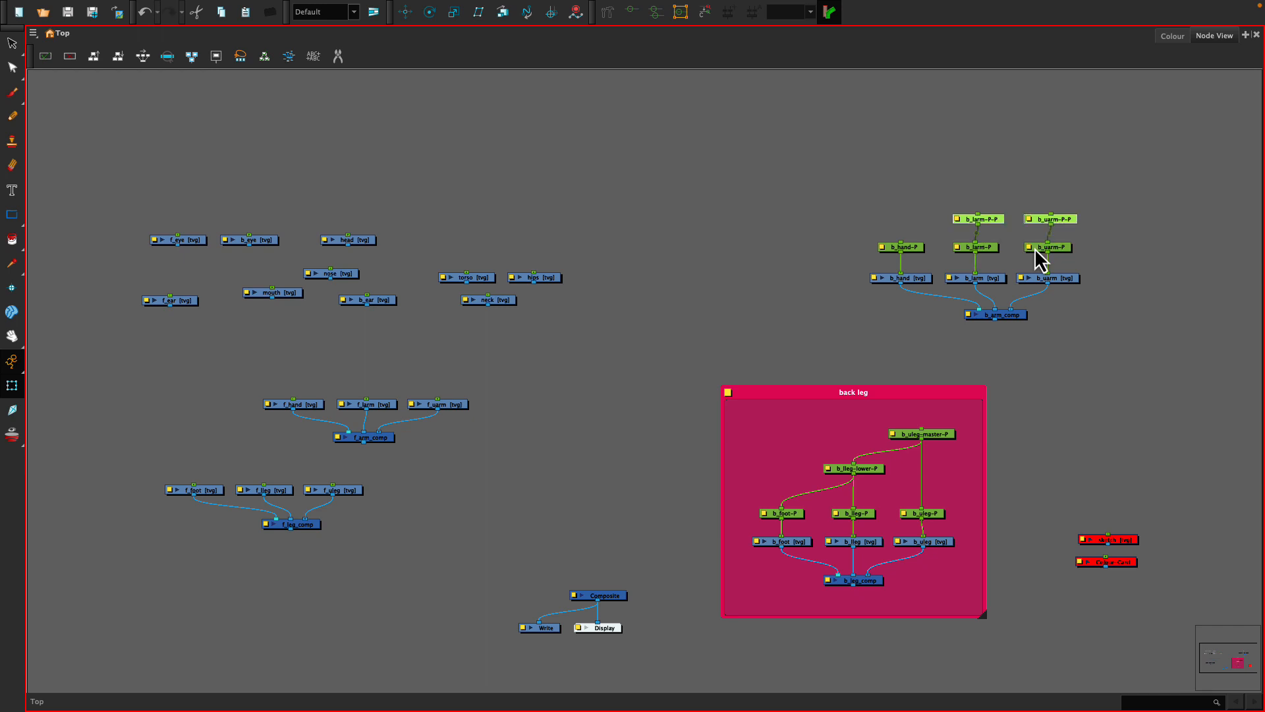
pyautogui.click(1015, 186)
pyautogui.moveTo(1065, 219); pyautogui.dragTo(1058, 188)
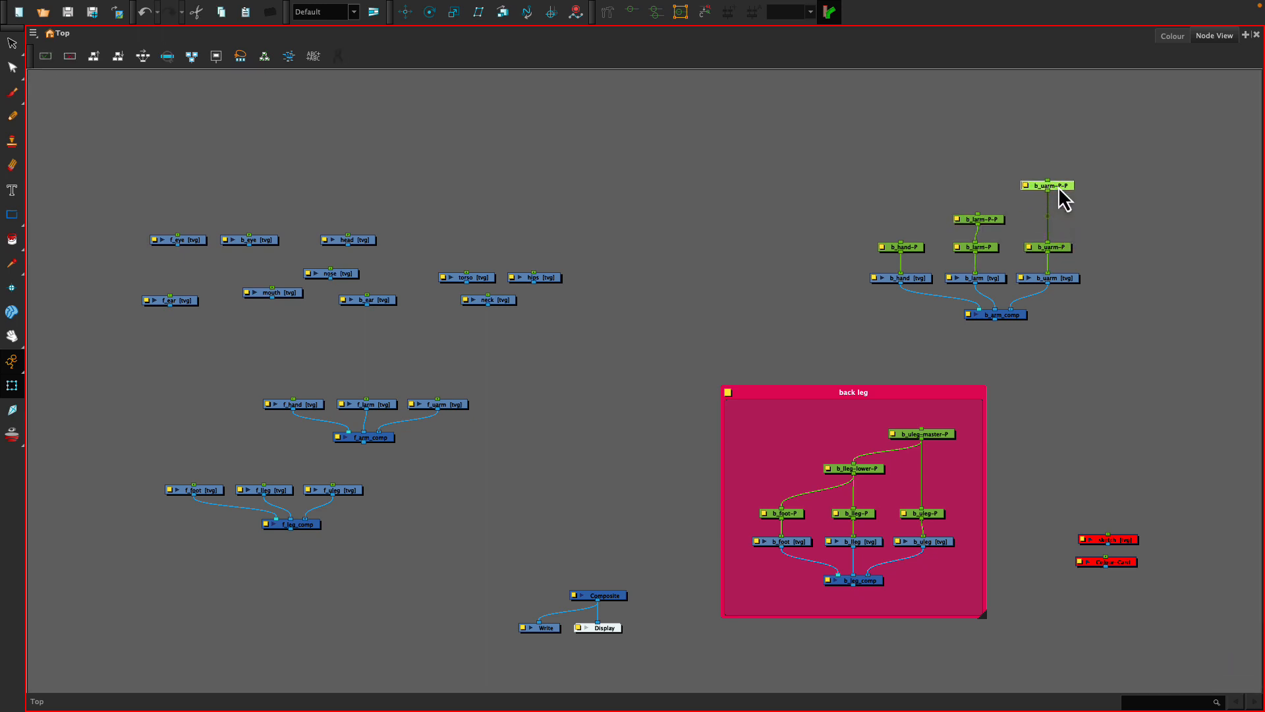
pyautogui.moveTo(982, 222); pyautogui.dragTo(983, 212)
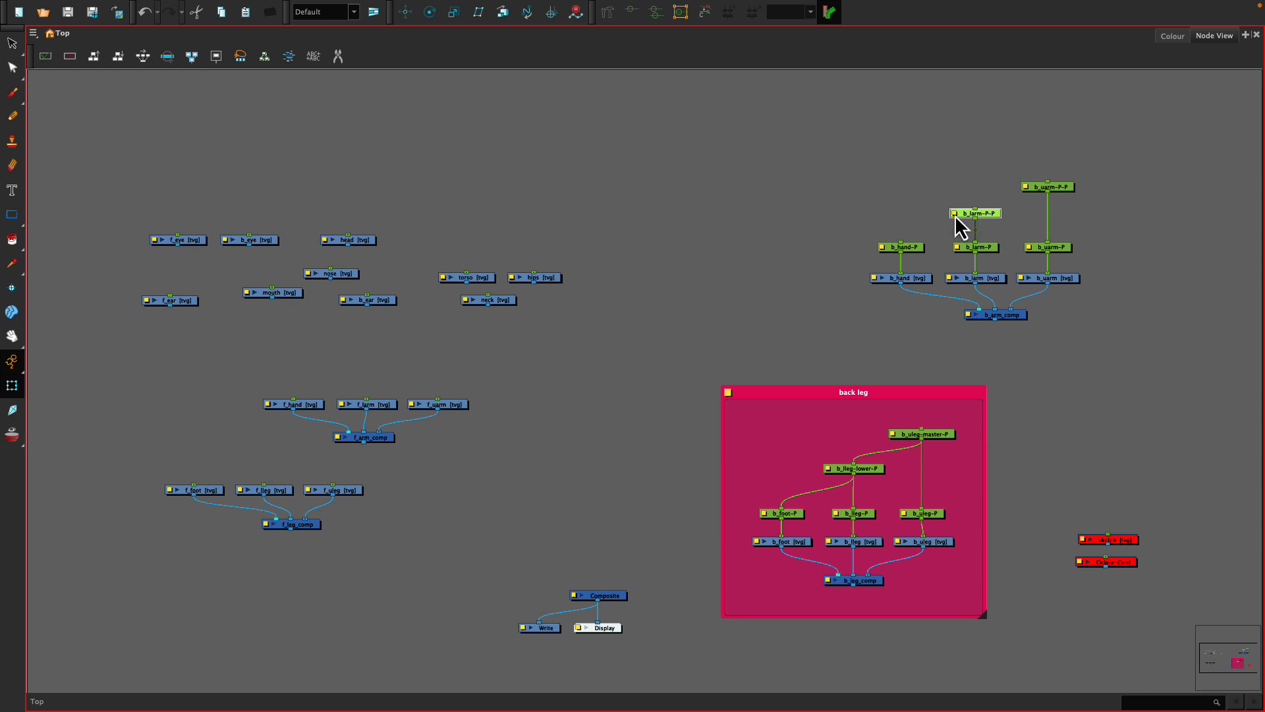
# Step: Rename the parent peg above b_larm-P as b_larm-master-P
pyautogui.doubleClick(955, 215)
pyautogui.click(583, 214)
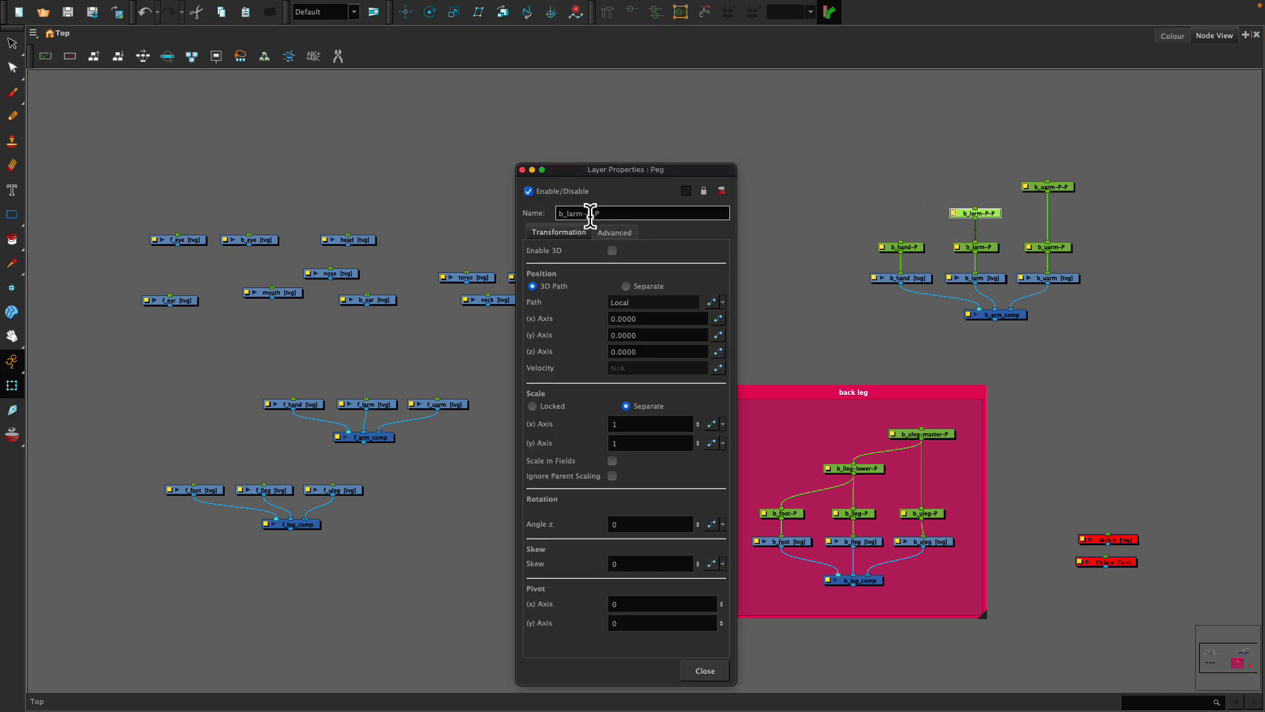
pyautogui.press('BackSpace')
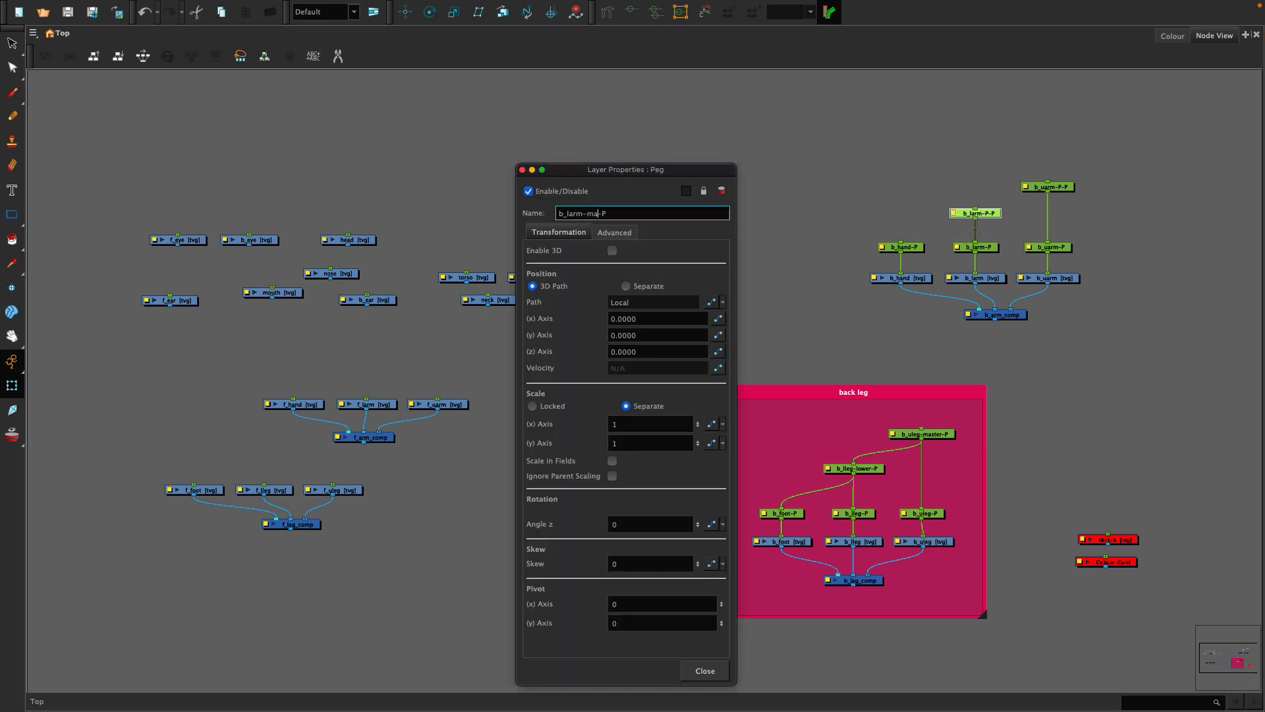
pyautogui.write('master')
pyautogui.press('Return')
pyautogui.click(522, 171)
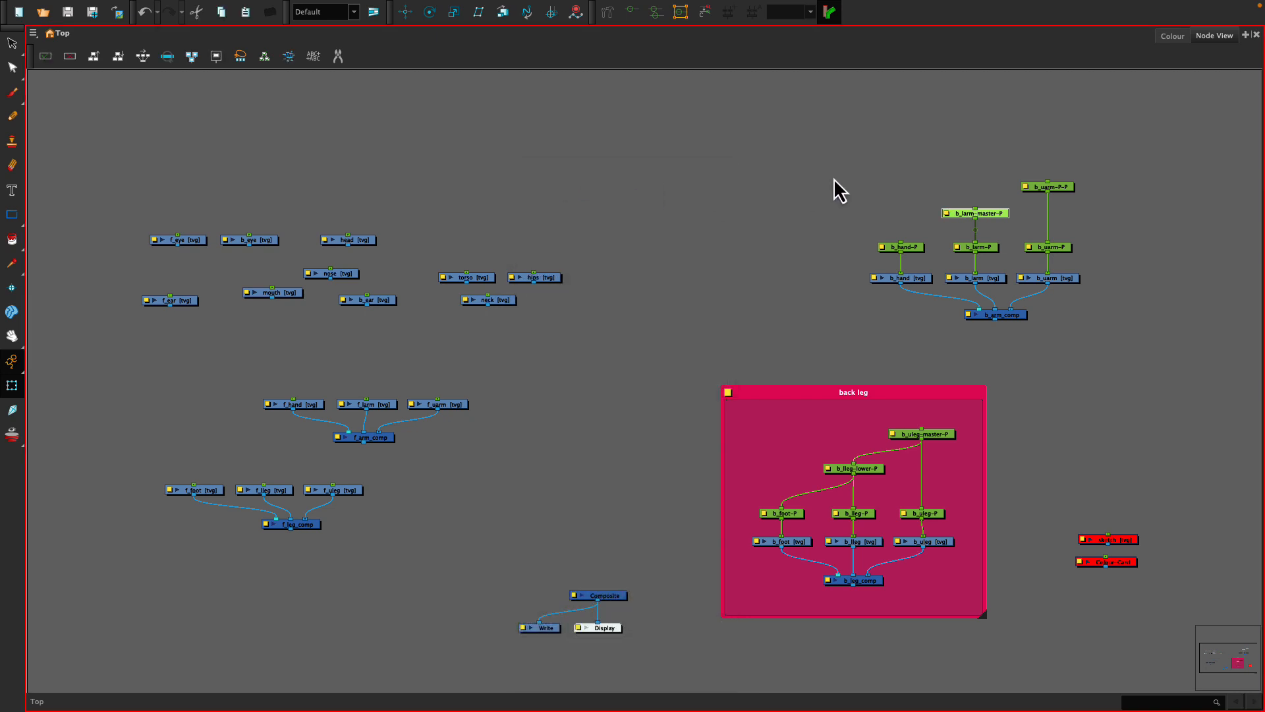
# Step: Rename the parent peg above b_uarm-P as b_uarm-master-P
pyautogui.doubleClick(1026, 188)
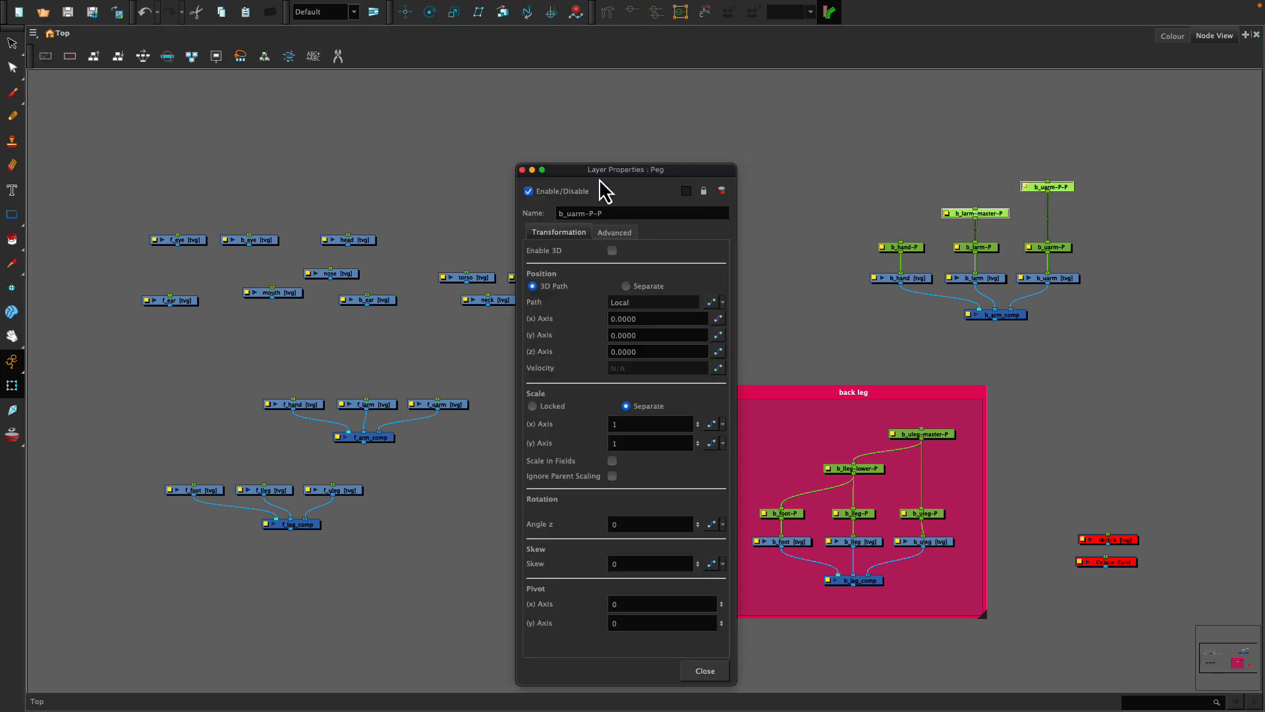
pyautogui.click(593, 213)
pyautogui.doubleClick(591, 215)
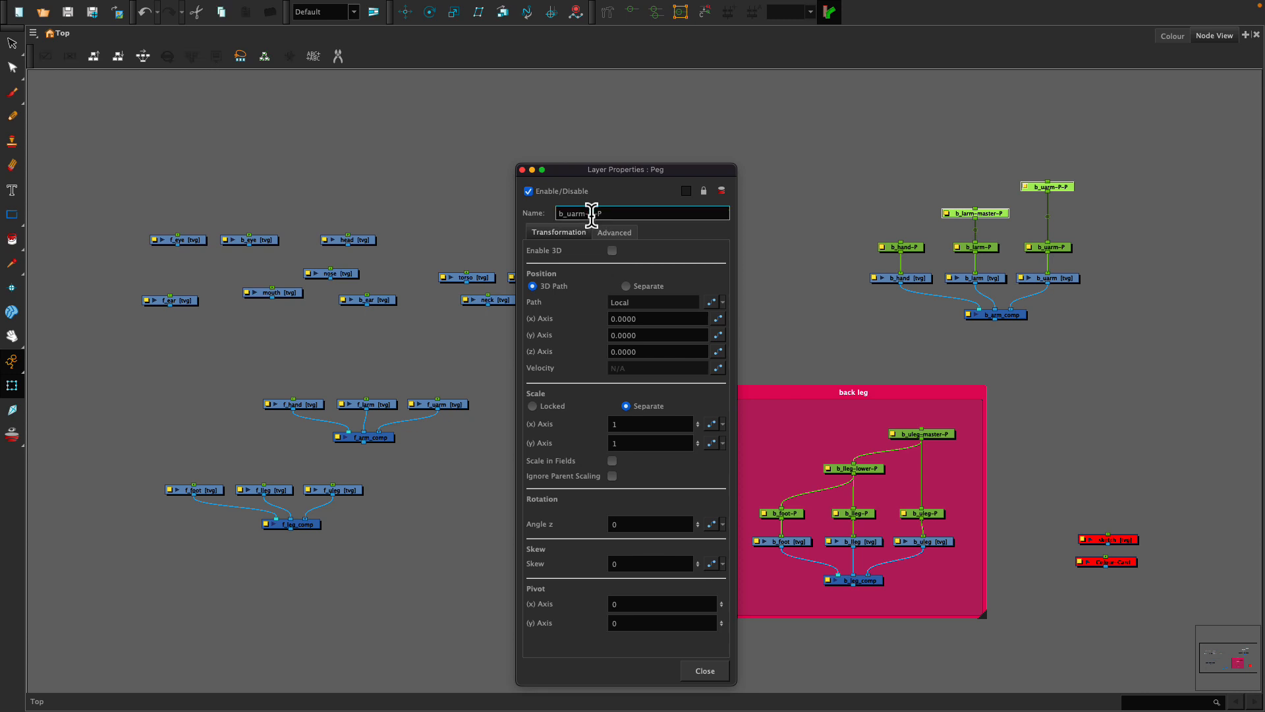
pyautogui.write('master')
pyautogui.click(522, 171)
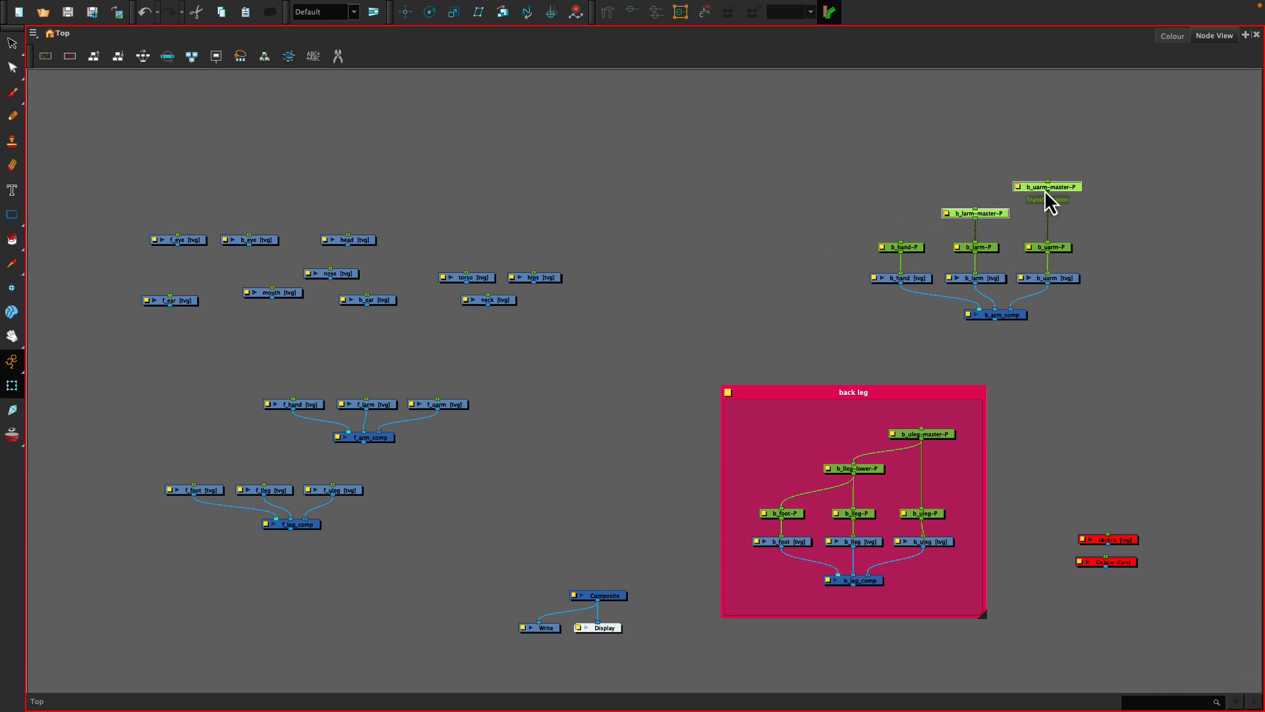
# Step: Connect b_uarm-master-P to b_larm-master-P and b_larm-master-P to b_hand-P, and stagger both master pegs above their own arm columns
pyautogui.moveTo(1046, 191); pyautogui.dragTo(901, 244)
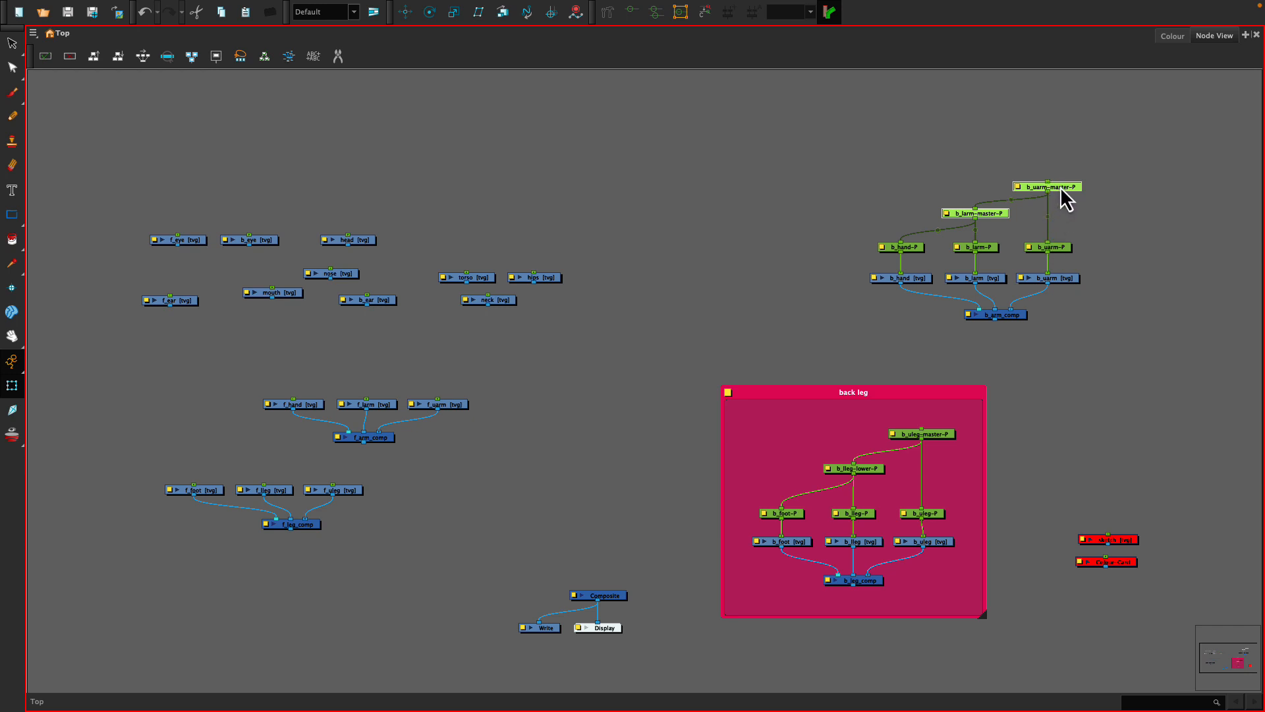
pyautogui.moveTo(1058, 190); pyautogui.dragTo(998, 151)
pyautogui.moveTo(899, 179); pyautogui.dragTo(950, 191)
pyautogui.click(983, 149)
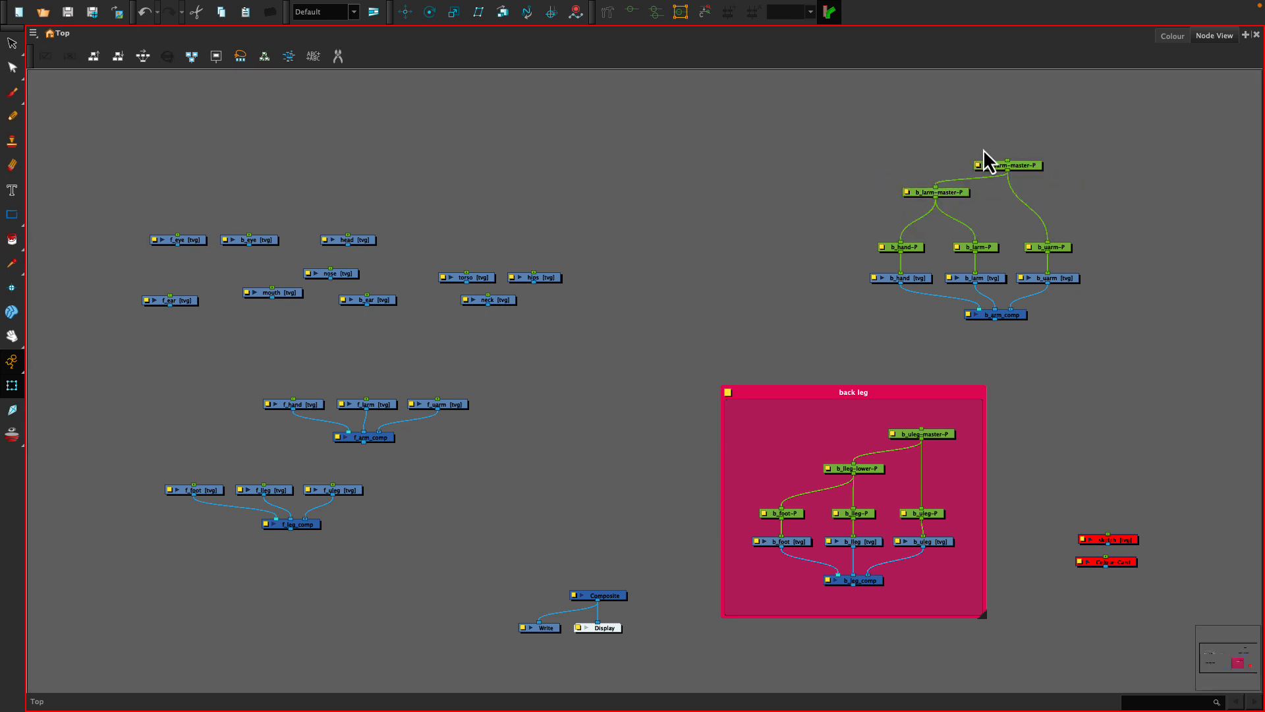
pyautogui.moveTo(1018, 168); pyautogui.dragTo(986, 119)
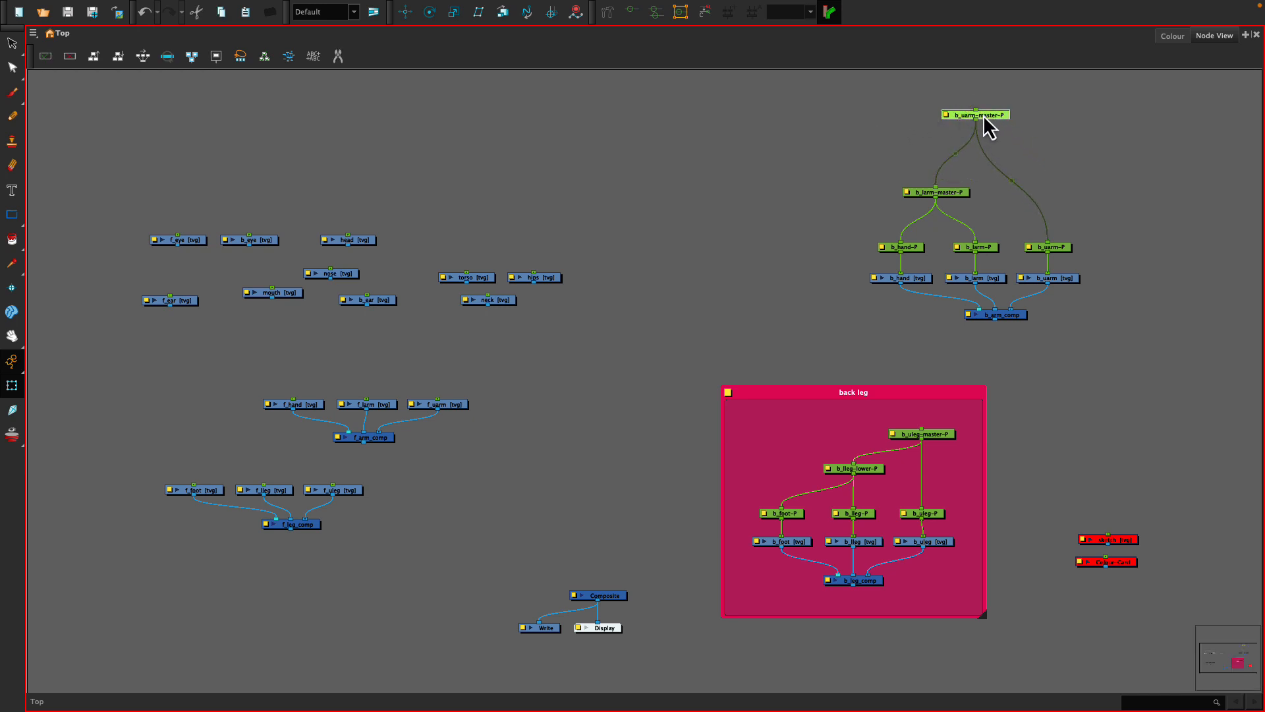
pyautogui.moveTo(984, 116); pyautogui.dragTo(1055, 162)
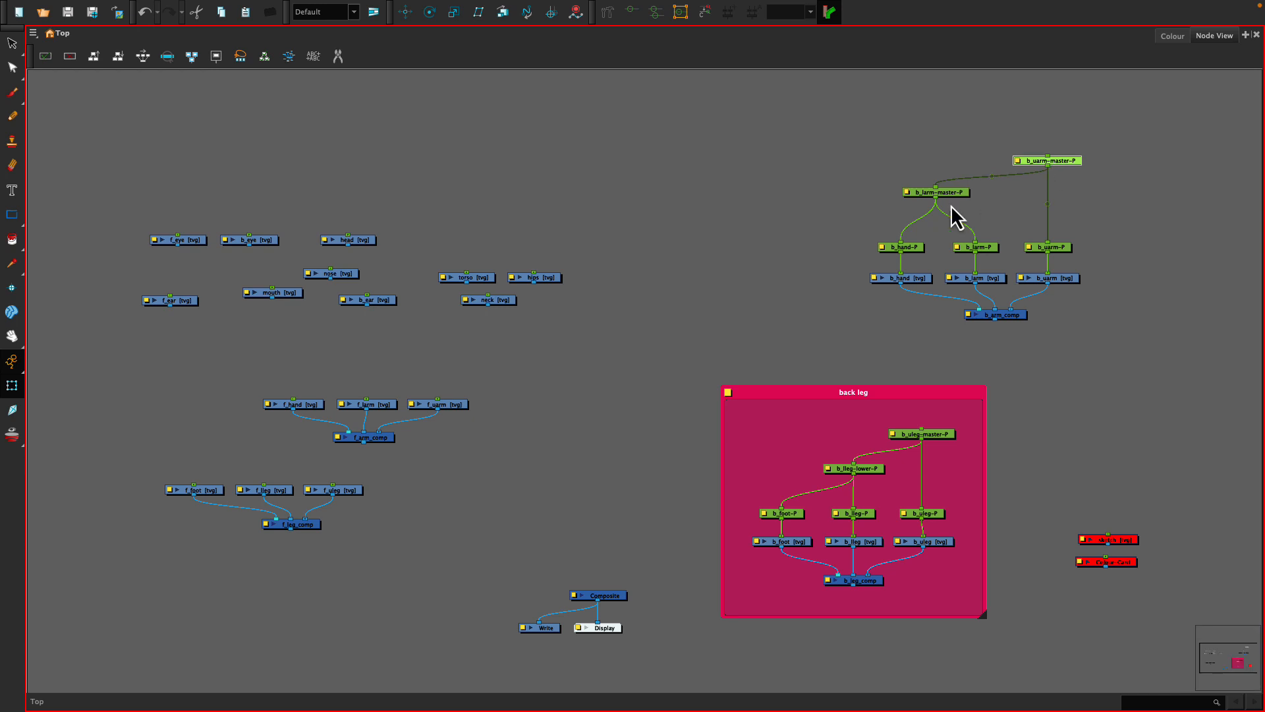
pyautogui.moveTo(954, 194); pyautogui.dragTo(993, 205)
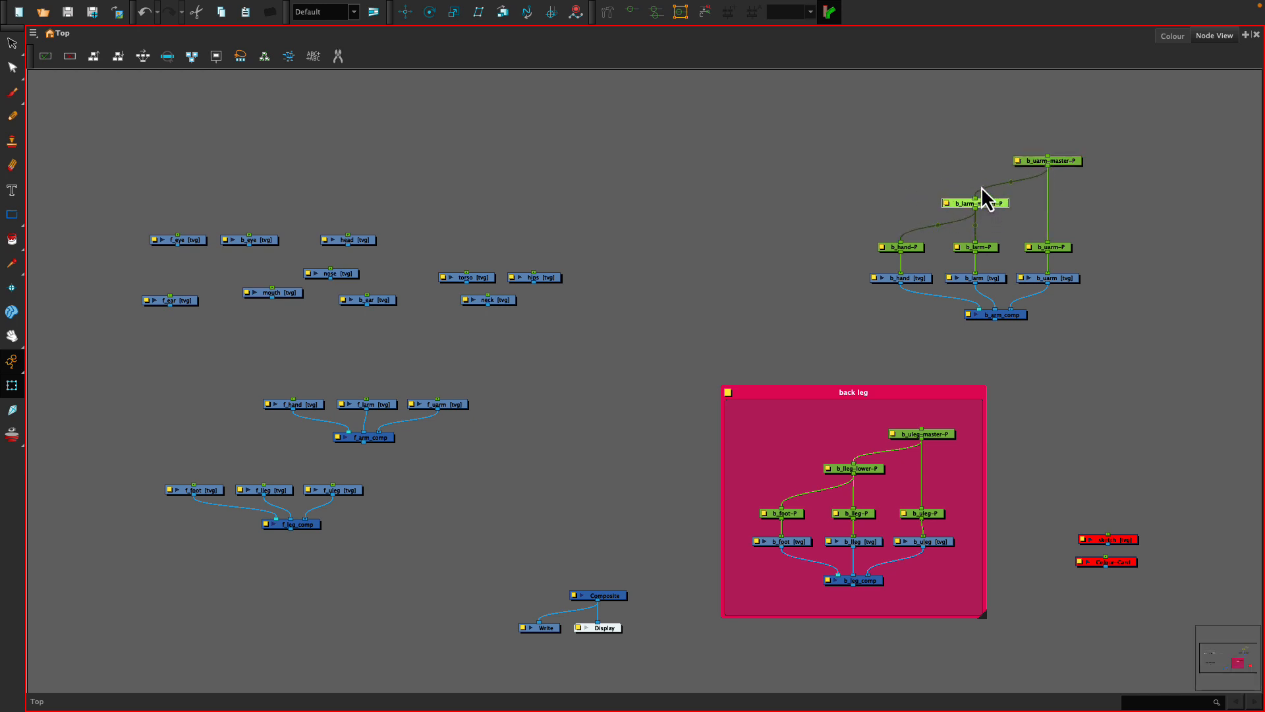
pyautogui.moveTo(1059, 122); pyautogui.dragTo(1065, 246)
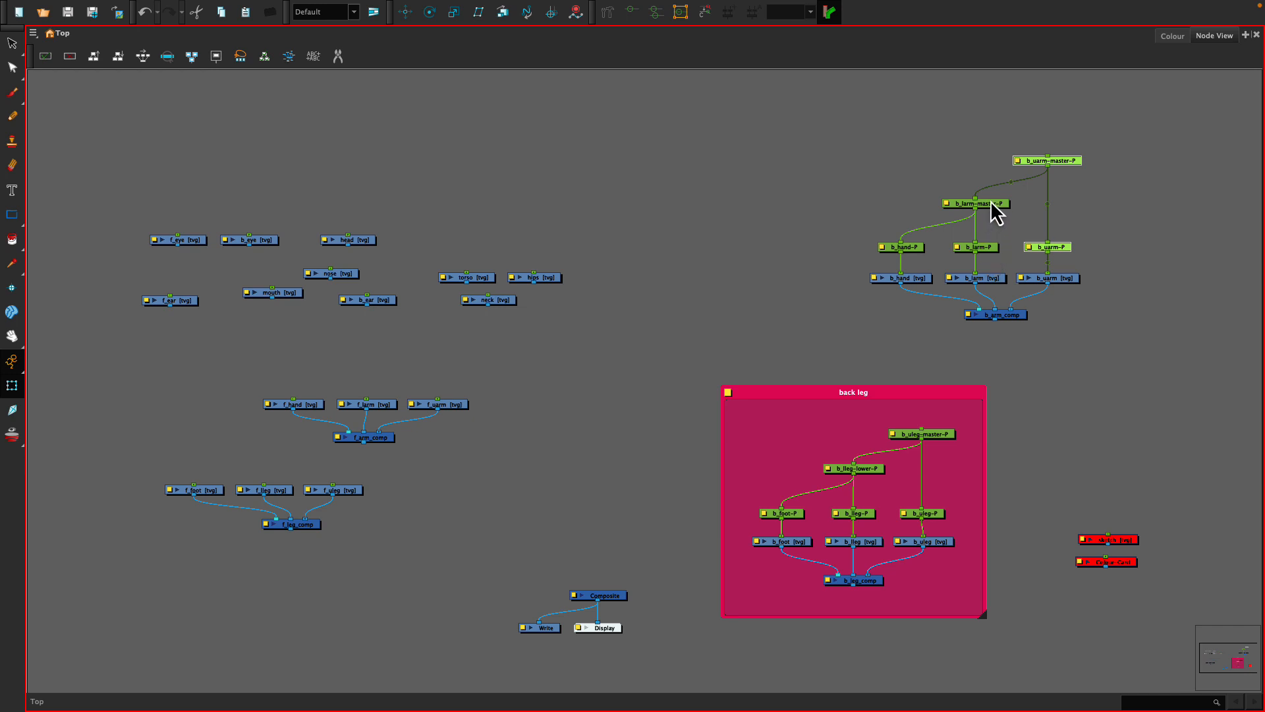
pyautogui.moveTo(989, 260); pyautogui.dragTo(993, 201)
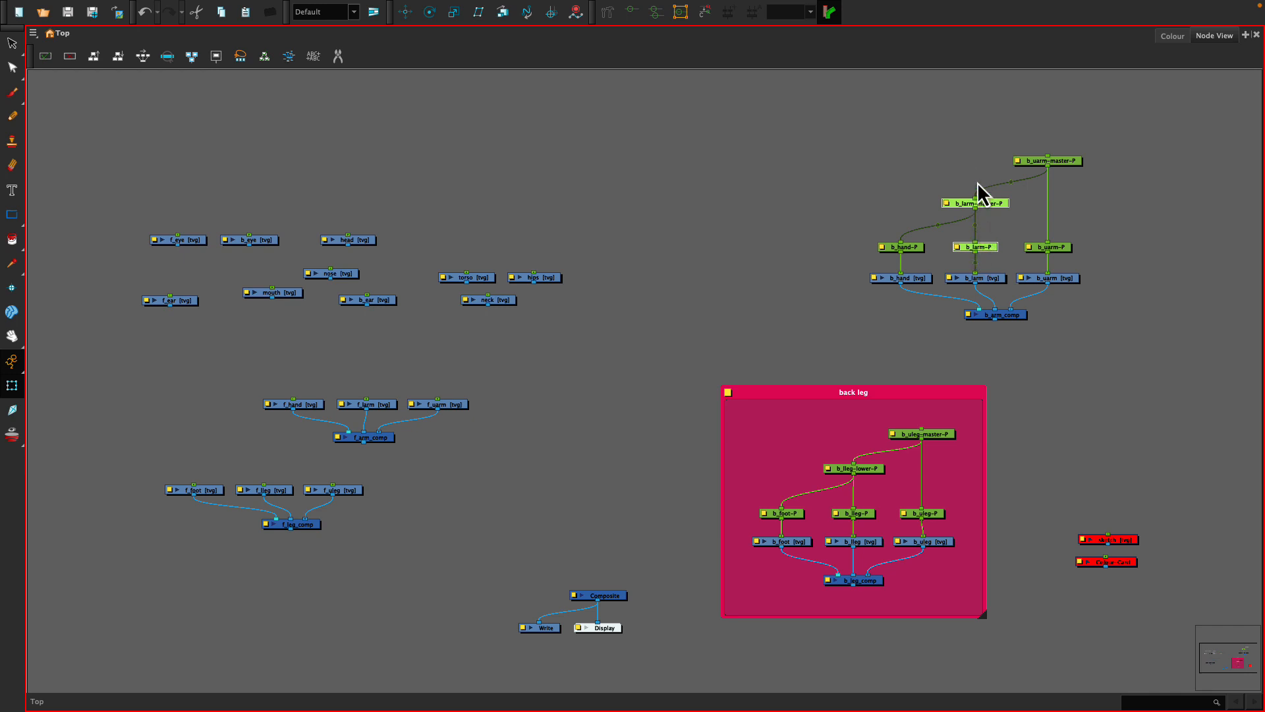
pyautogui.click(933, 164)
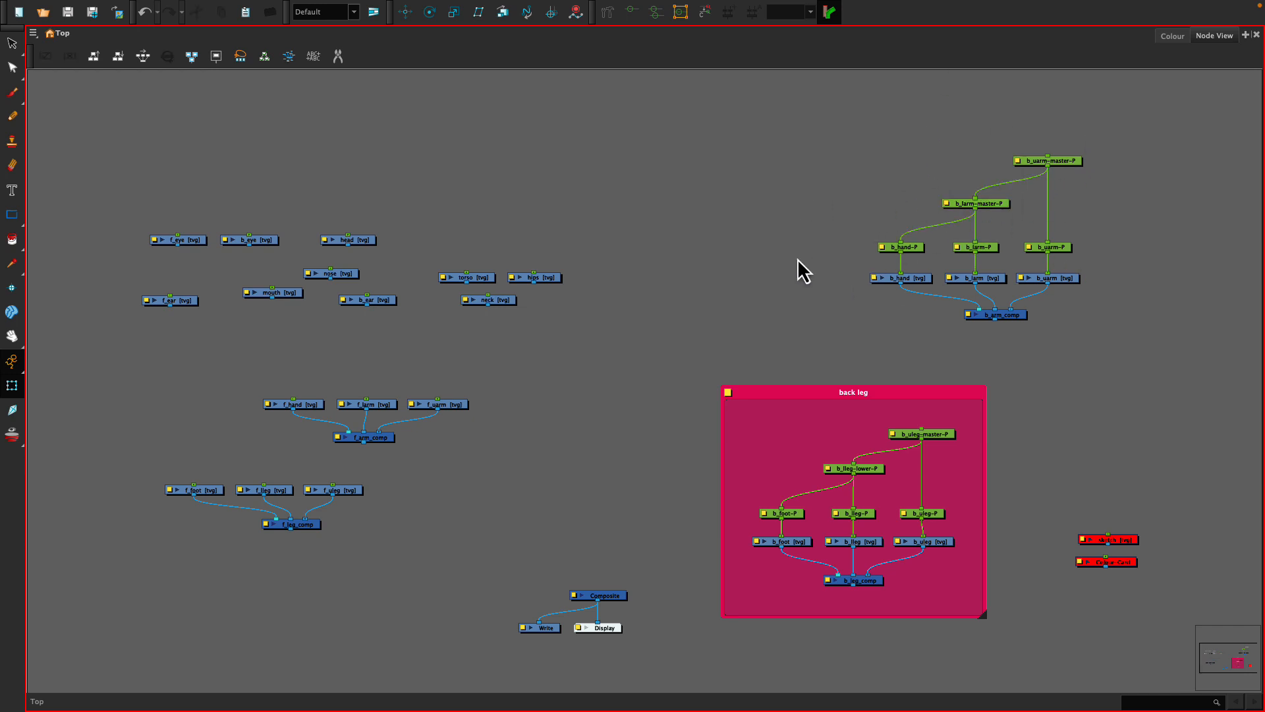
# Step: Insert a backdrop around all the back arm nodes and set its colour to magenta pink
pyautogui.moveTo(886, 129); pyautogui.dragTo(1058, 328)
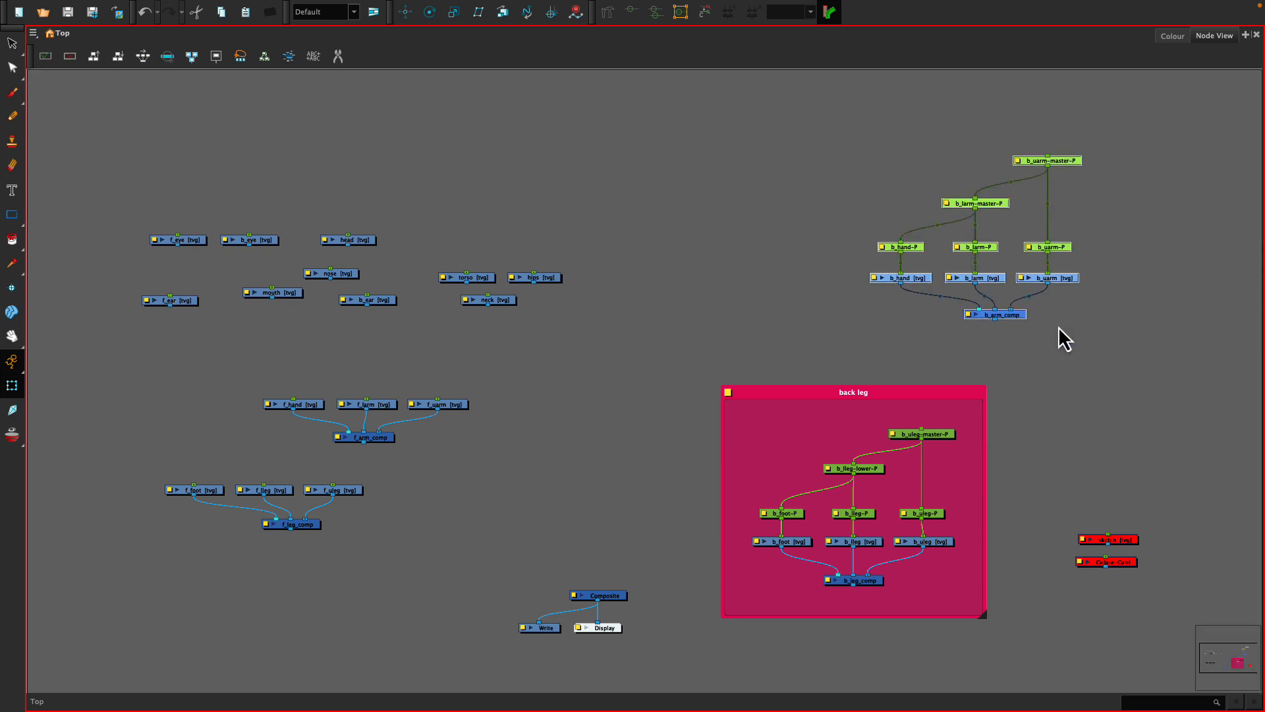
pyautogui.click(33, 35)
pyautogui.moveTo(50, 97)
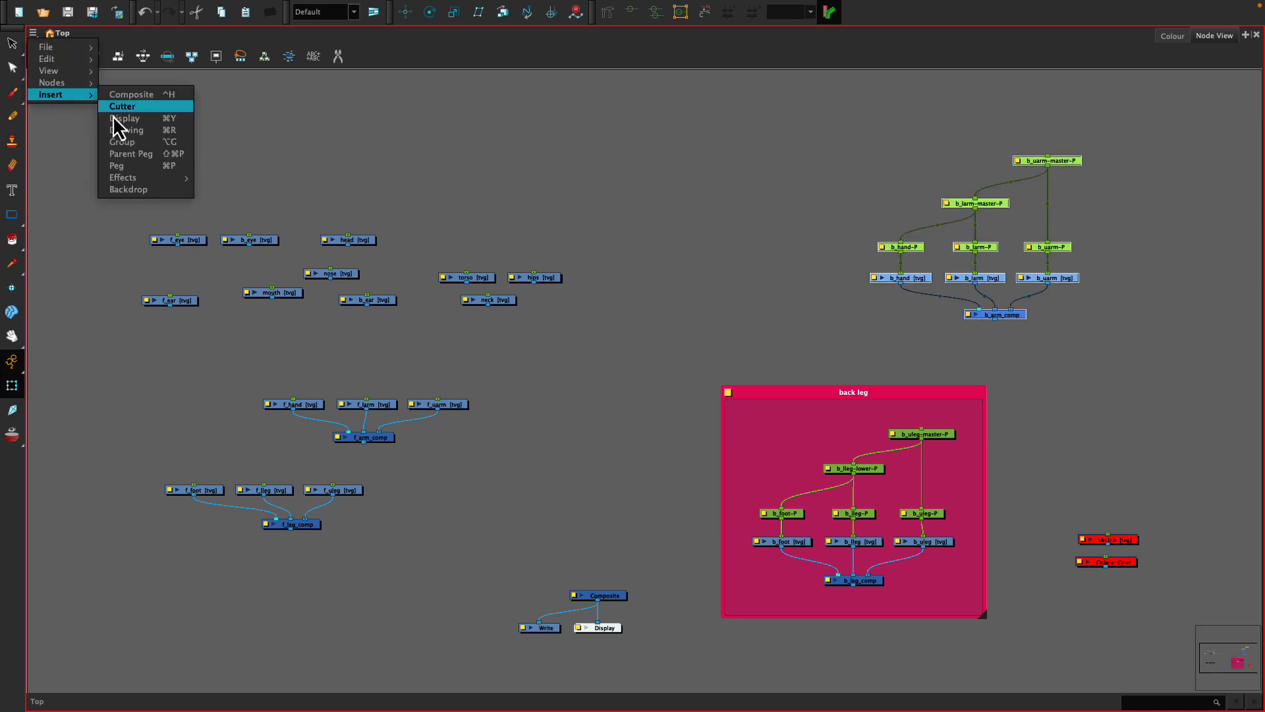
pyautogui.click(127, 190)
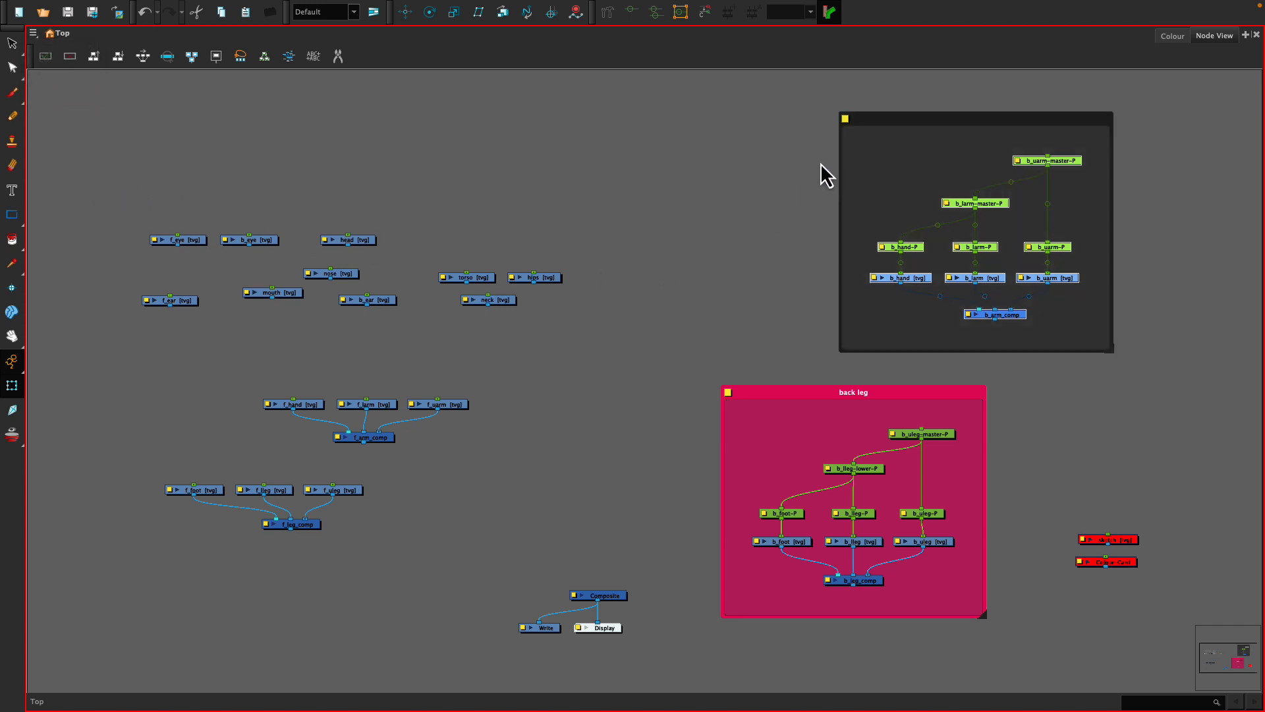
pyautogui.click(846, 120)
pyautogui.click(652, 363)
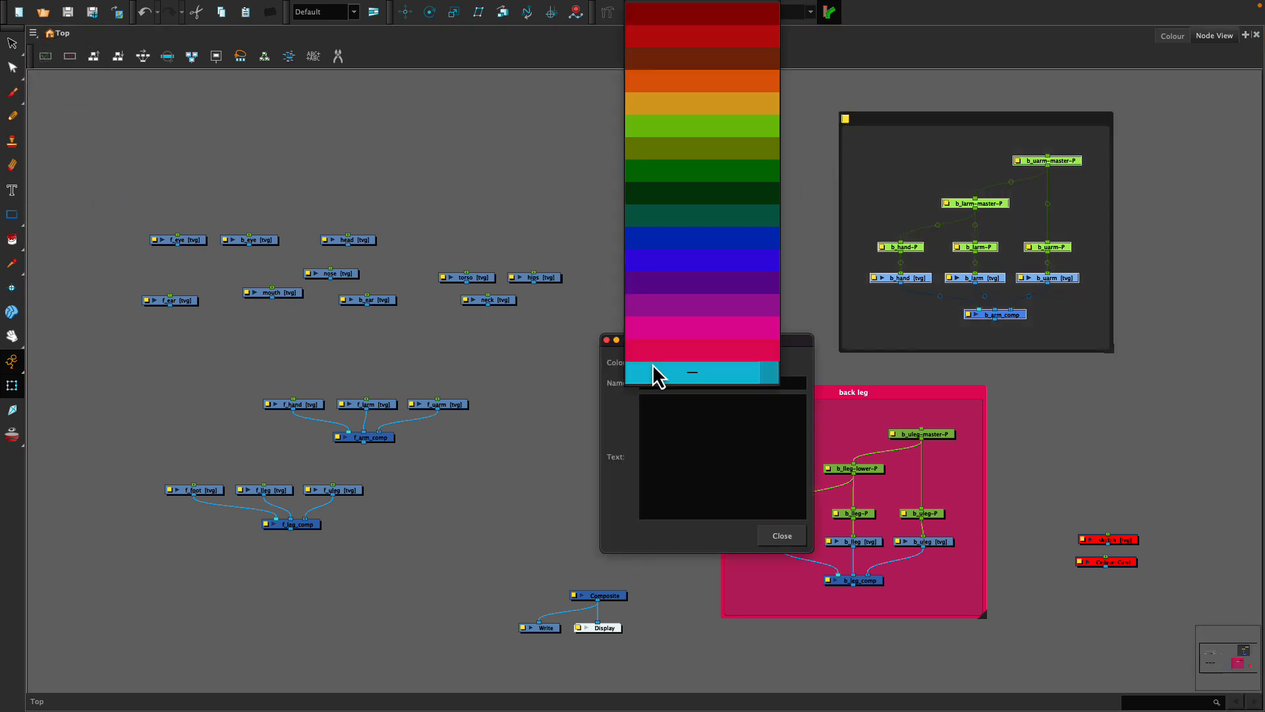
pyautogui.click(653, 328)
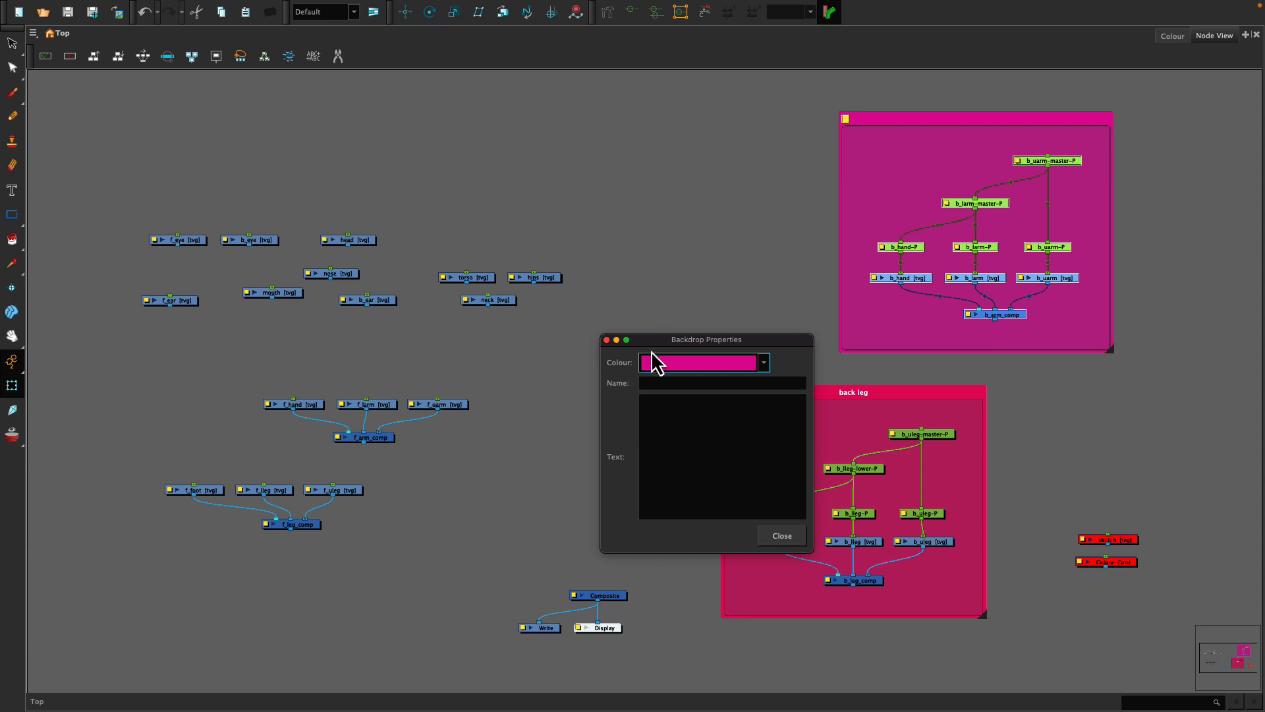
# Step: Name the magenta backdrop "back arm" and enter "text" as its descriptive text
pyautogui.click(655, 383)
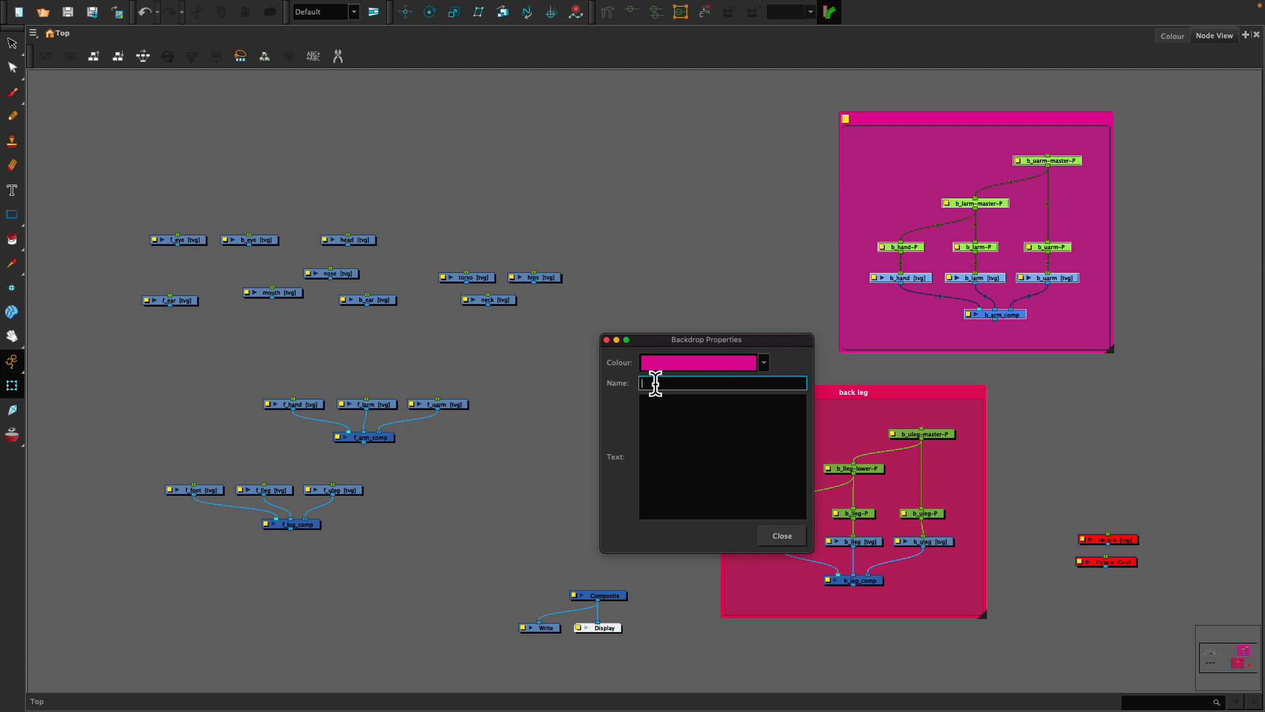
pyautogui.write('back arm')
pyautogui.press('Return')
pyautogui.click(771, 536)
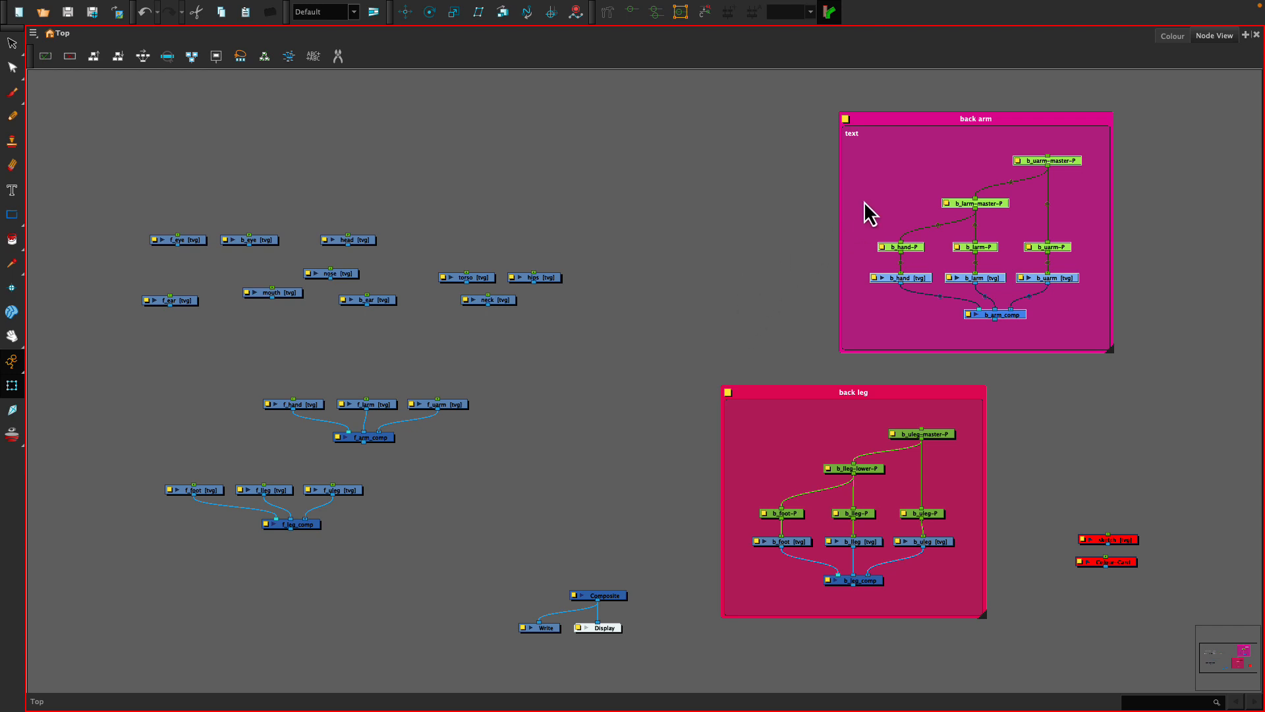
# Step: Replace the descriptive text of the back arm backdrop with "this is some info"
pyautogui.doubleClick(847, 120)
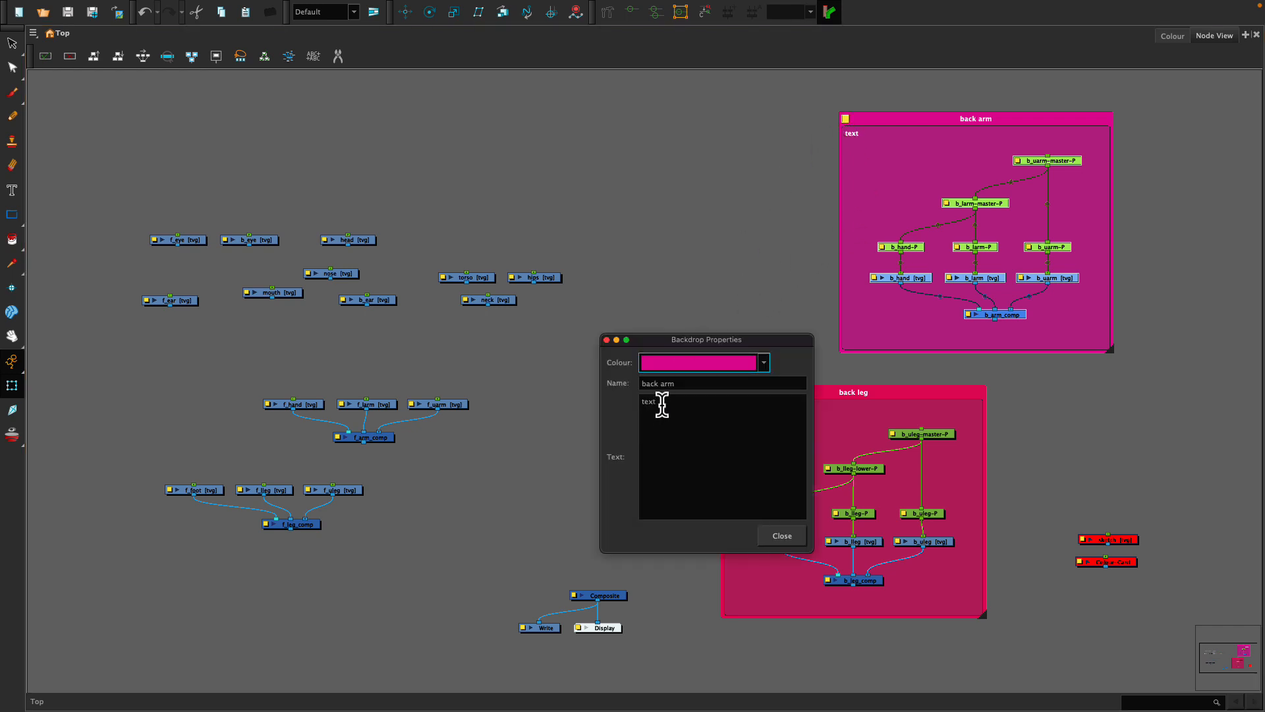
pyautogui.moveTo(659, 402); pyautogui.dragTo(631, 399)
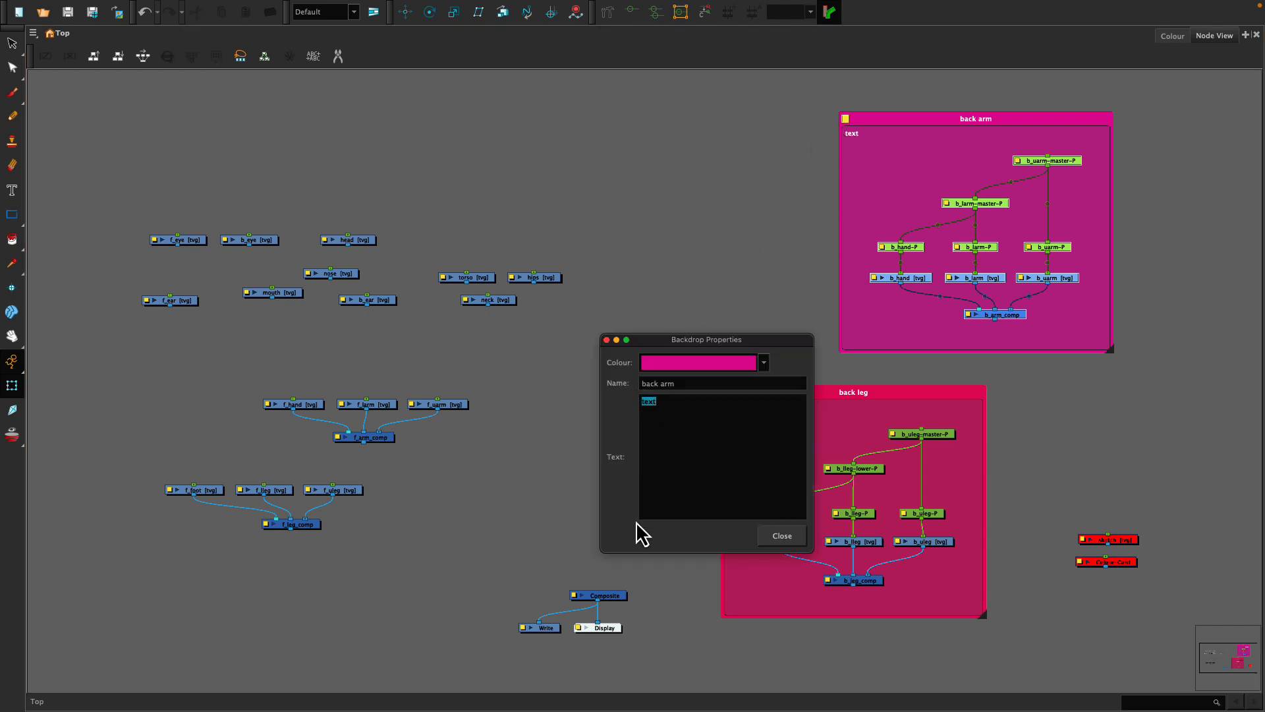
pyautogui.write('this is some info')
pyautogui.click(782, 536)
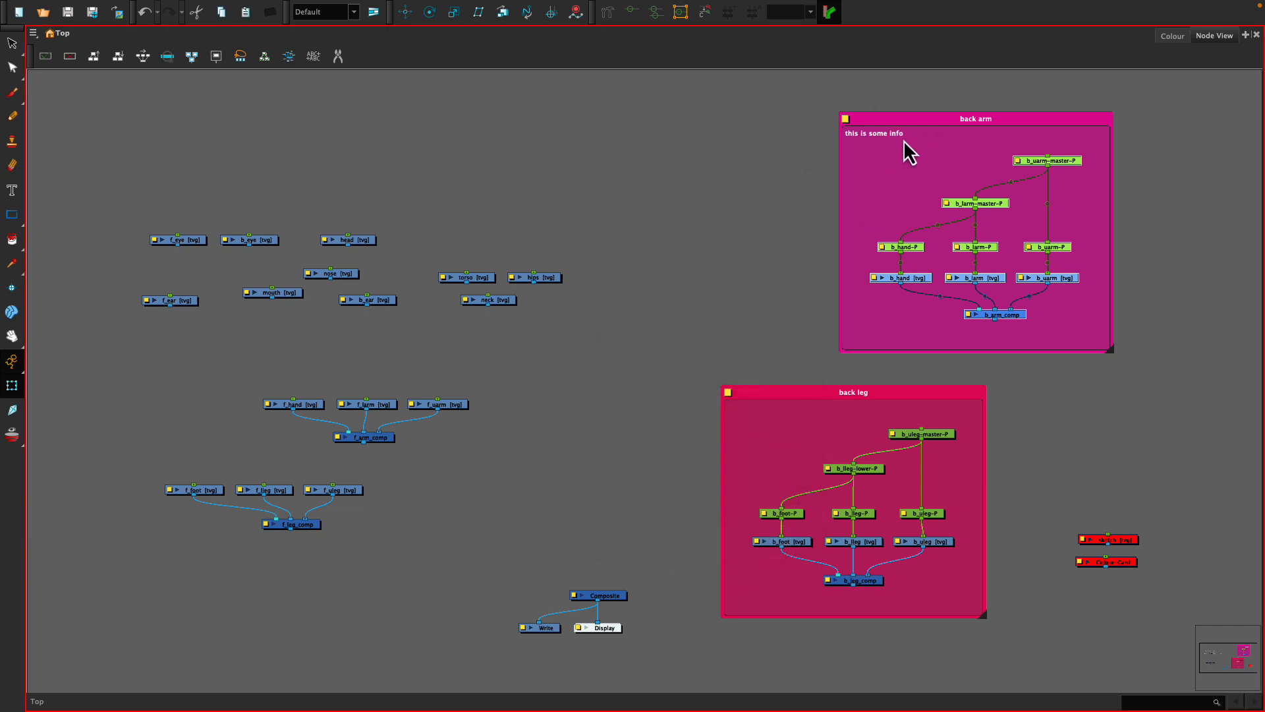
# Step: Clear the descriptive text from the back arm backdrop, keeping its name and colour
pyautogui.click(845, 119)
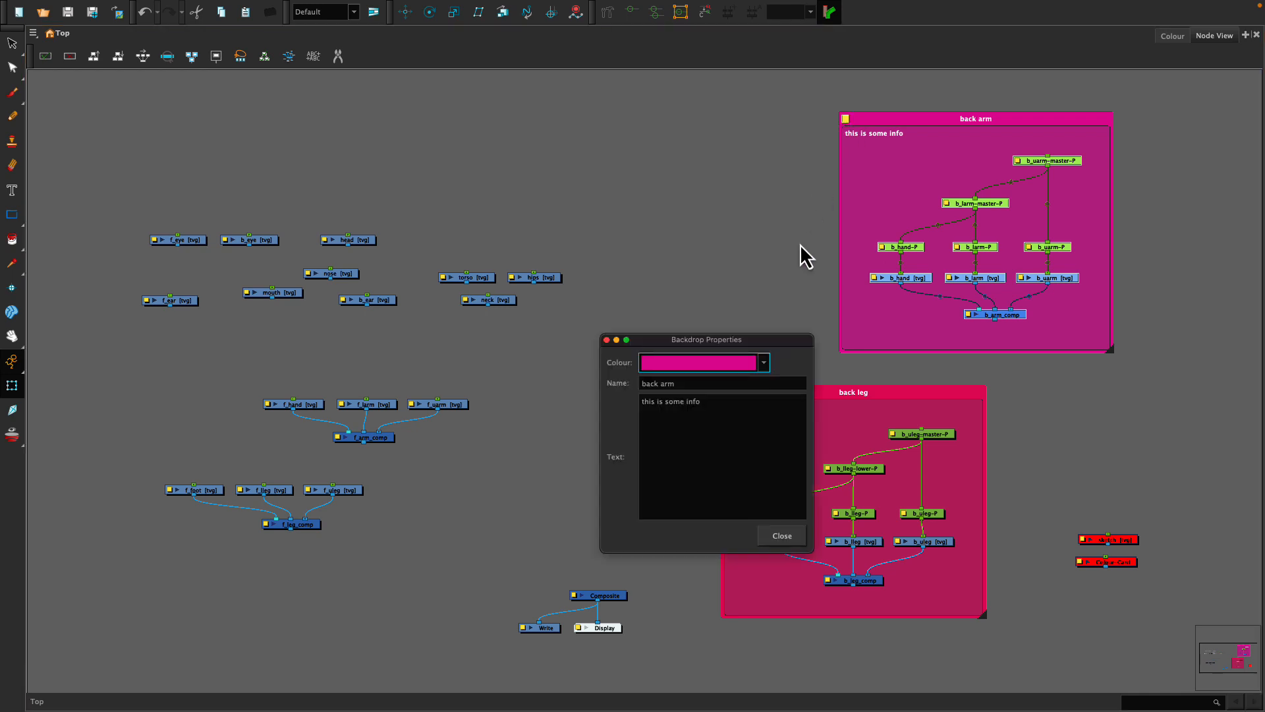
pyautogui.moveTo(709, 403); pyautogui.dragTo(550, 410)
pyautogui.press('BackSpace')
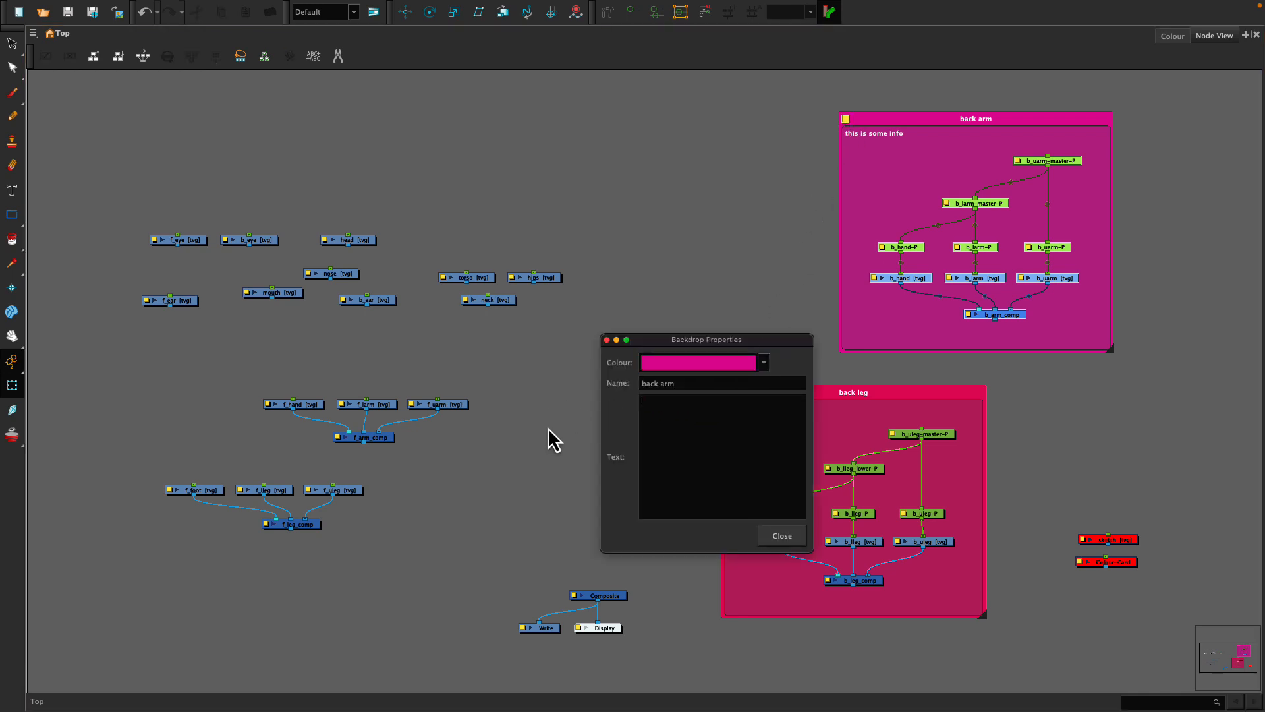
pyautogui.click(782, 535)
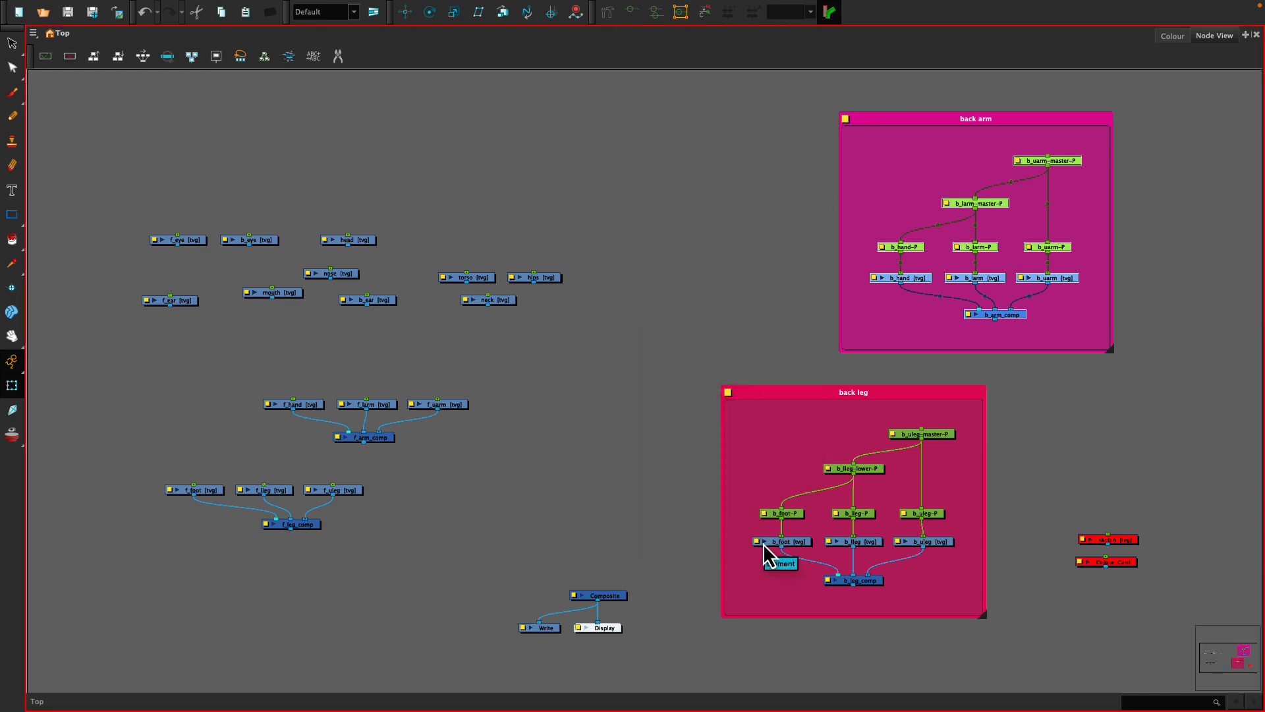
# Step: Move the front leg nodes down and add pegs to f_foot, f_lleg and f_uleg, plus second pegs above f_lleg-P and f_uleg-P
pyautogui.moveTo(167, 474); pyautogui.dragTo(309, 527)
pyautogui.moveTo(205, 492); pyautogui.dragTo(207, 593)
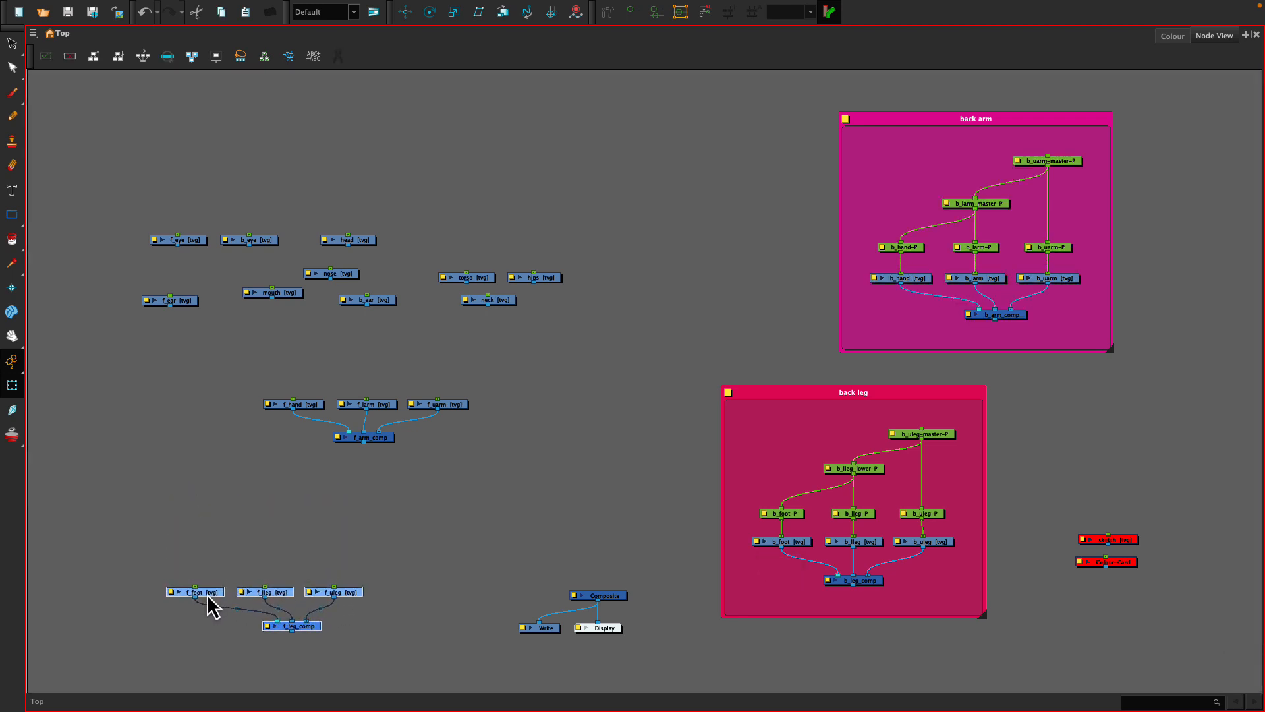
pyautogui.click(182, 562)
pyautogui.moveTo(170, 546); pyautogui.dragTo(358, 602)
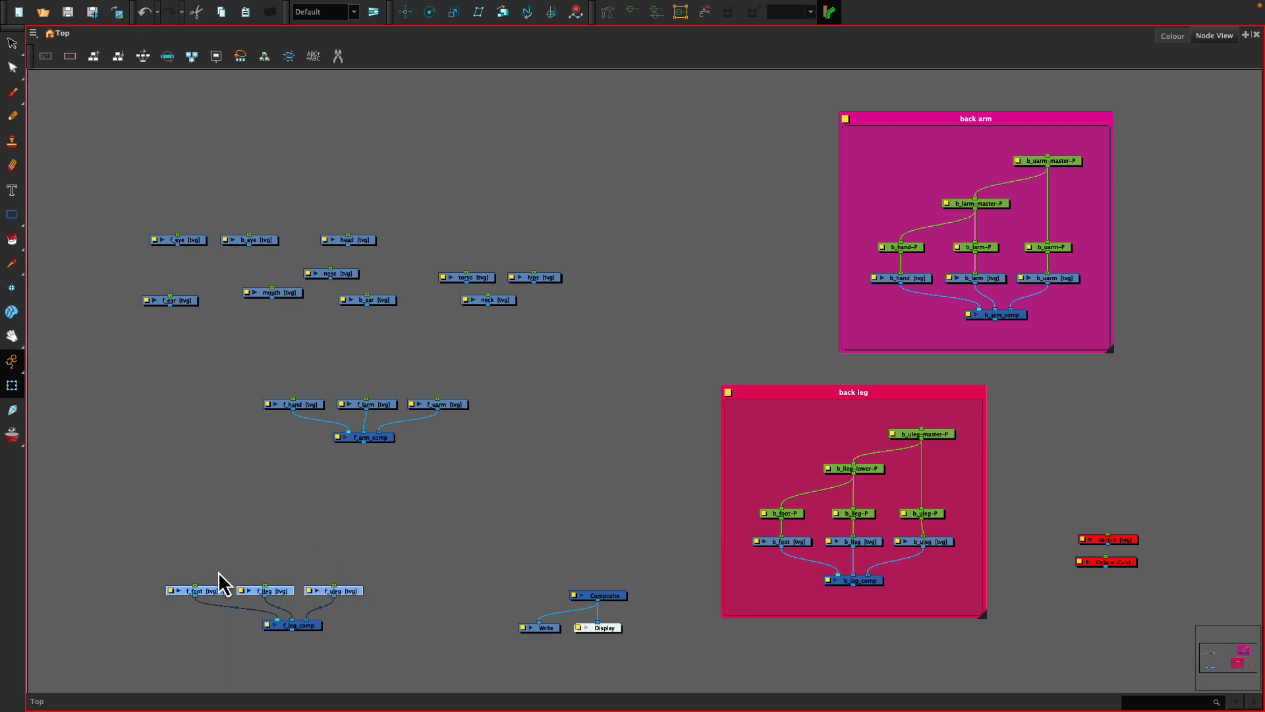
pyautogui.hotkey('ctrl', 'p')
pyautogui.moveTo(259, 528); pyautogui.dragTo(329, 565)
pyautogui.hotkey('ctrl', 'p')
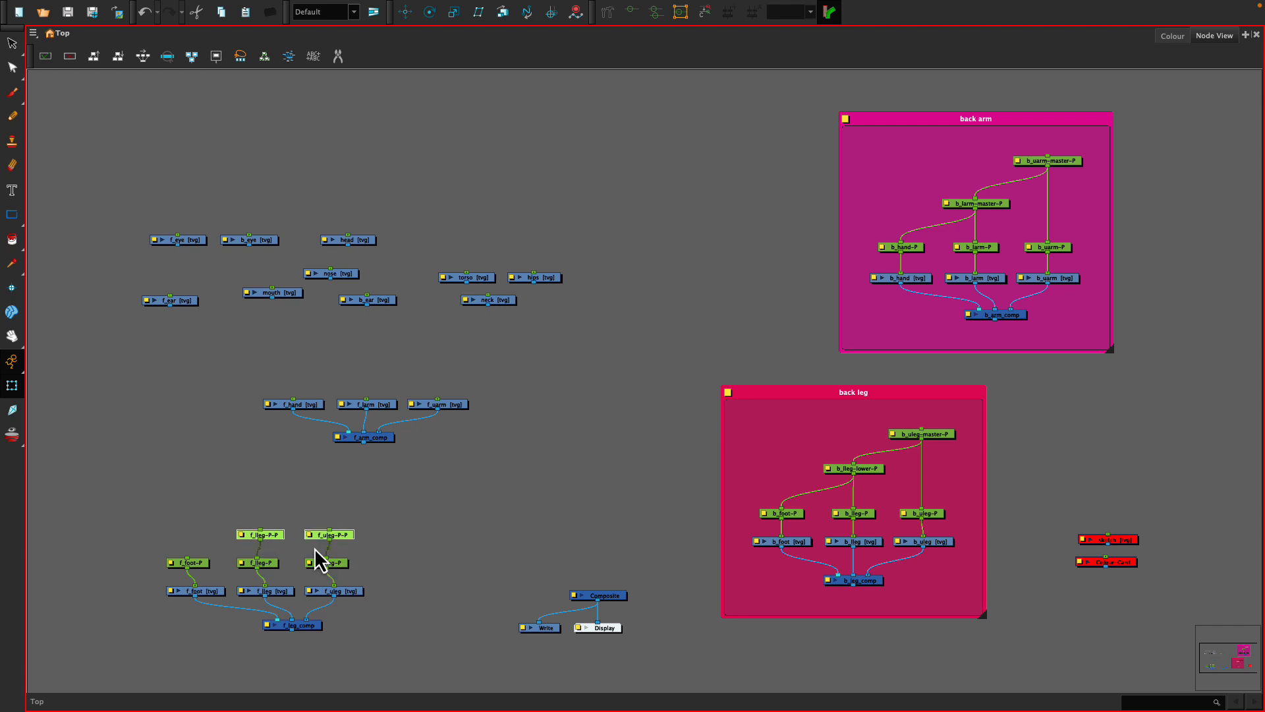
# Step: Rename the upper peg in the front lower leg column as f_lleg-master-P
pyautogui.doubleClick(240, 536)
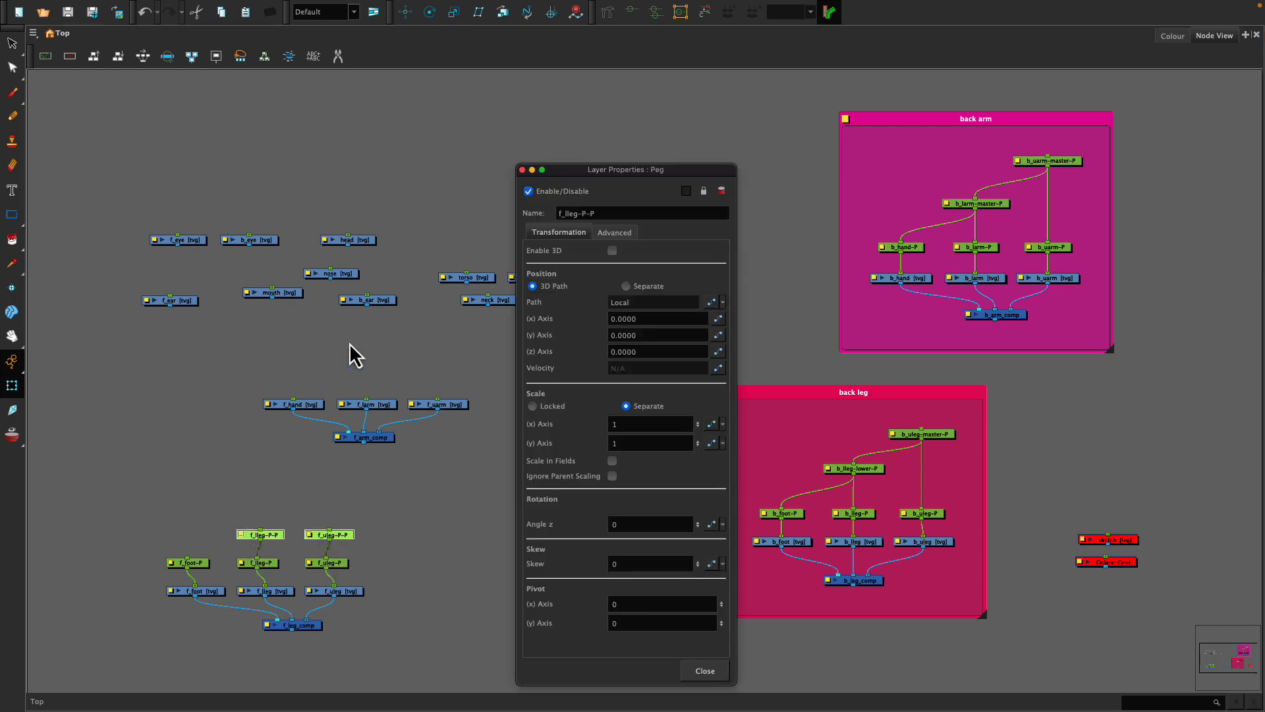
pyautogui.click(582, 211)
pyautogui.click(584, 213)
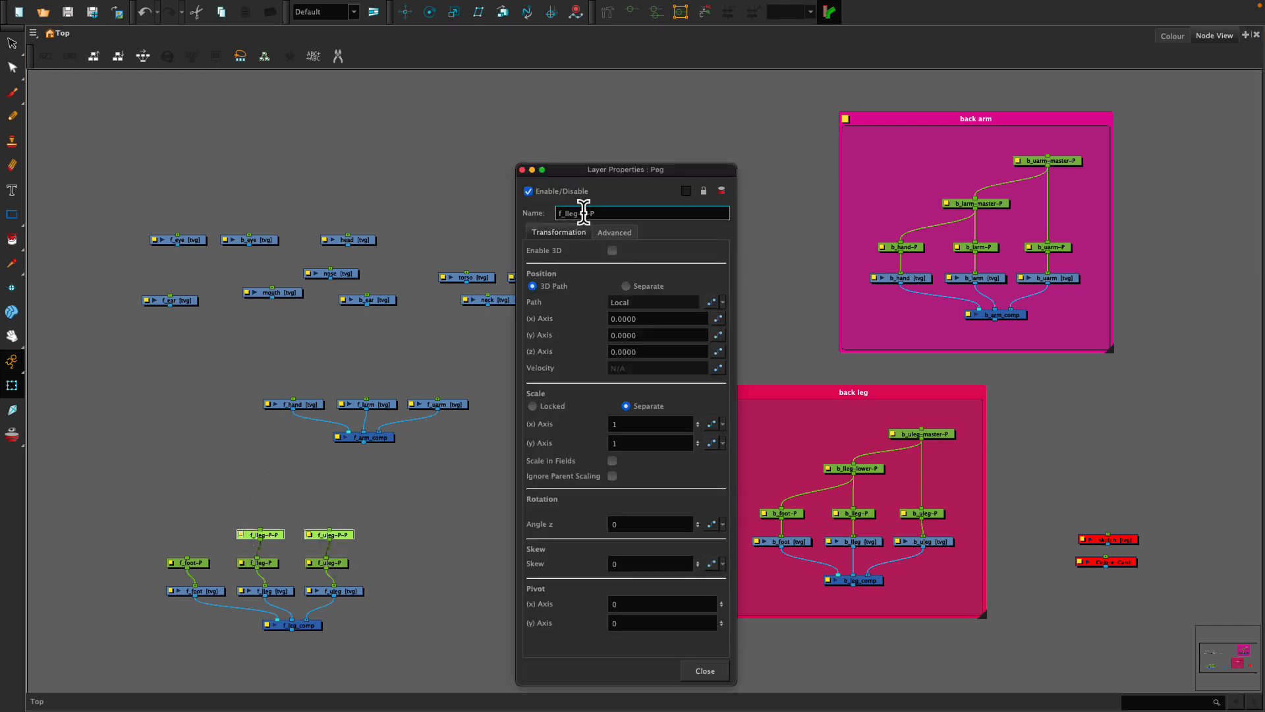
pyautogui.press('BackSpace')
pyautogui.press('BackSpace')
pyautogui.press('BackSpace')
pyautogui.write('master-P')
pyautogui.press('Return')
pyautogui.click(705, 670)
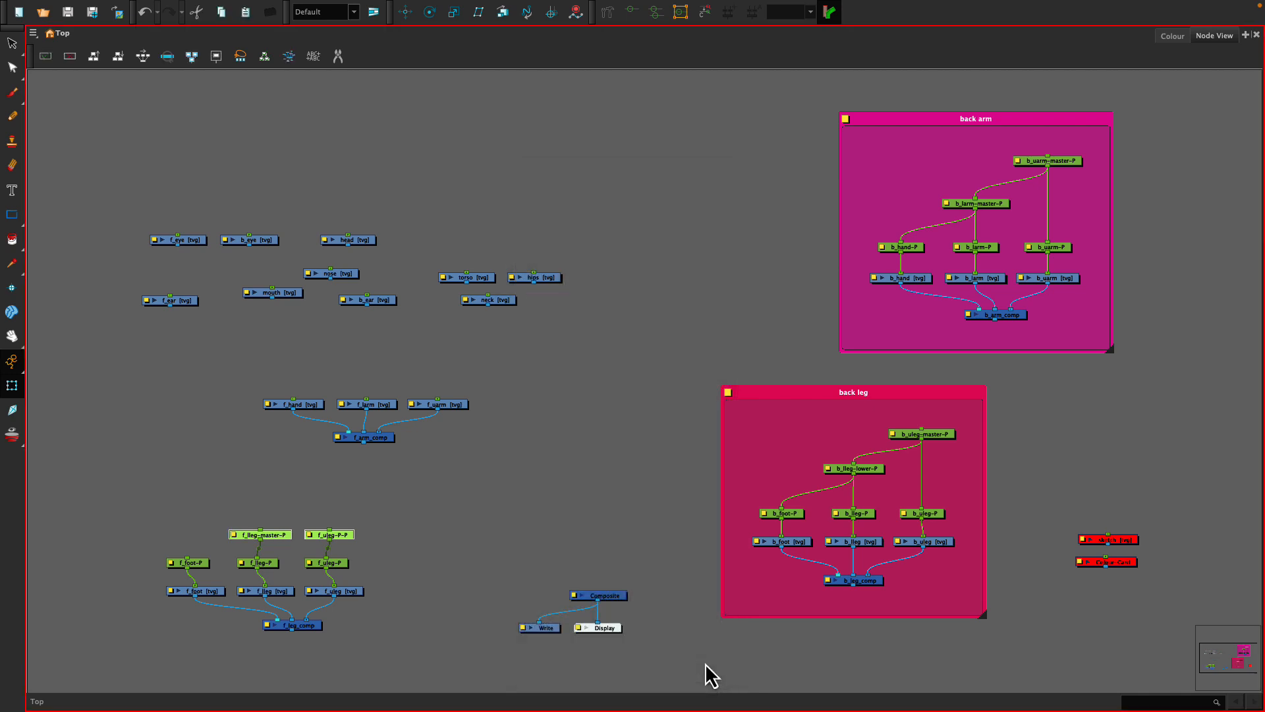
# Step: Rename the upper peg in the front upper leg column as f_uleg-master-P
pyautogui.doubleClick(309, 535)
pyautogui.click(586, 213)
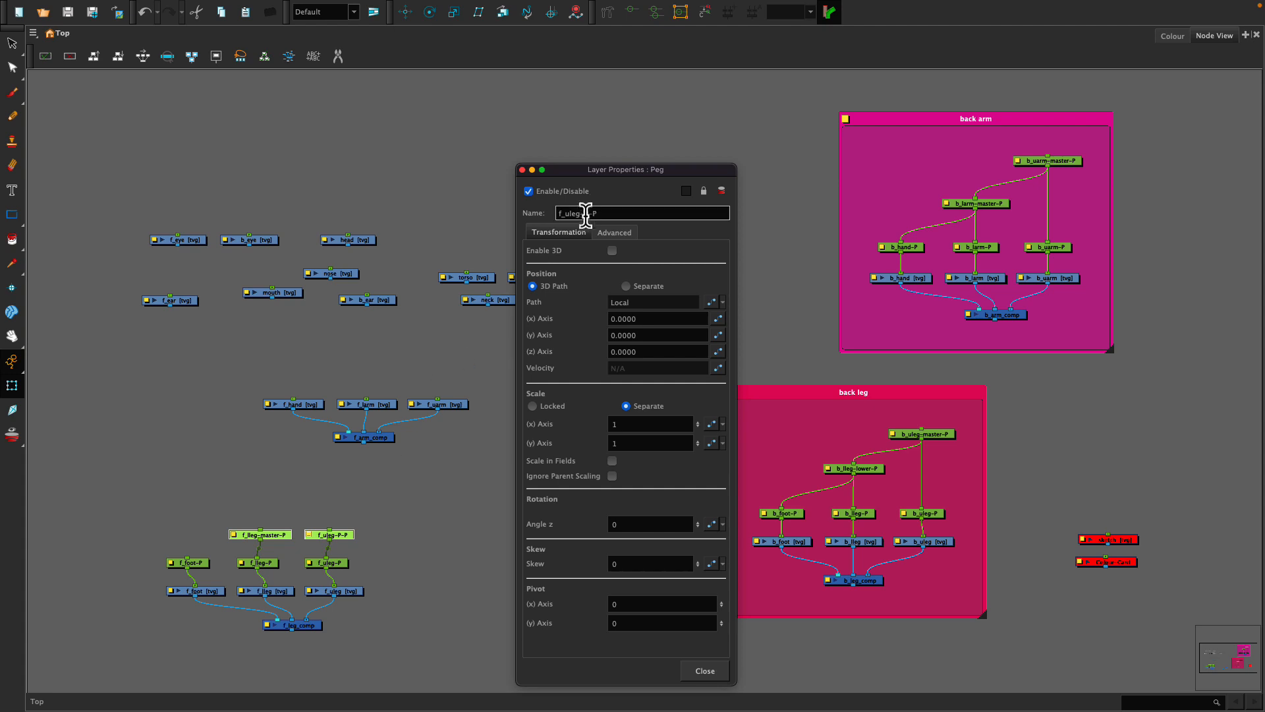
pyautogui.press('BackSpace')
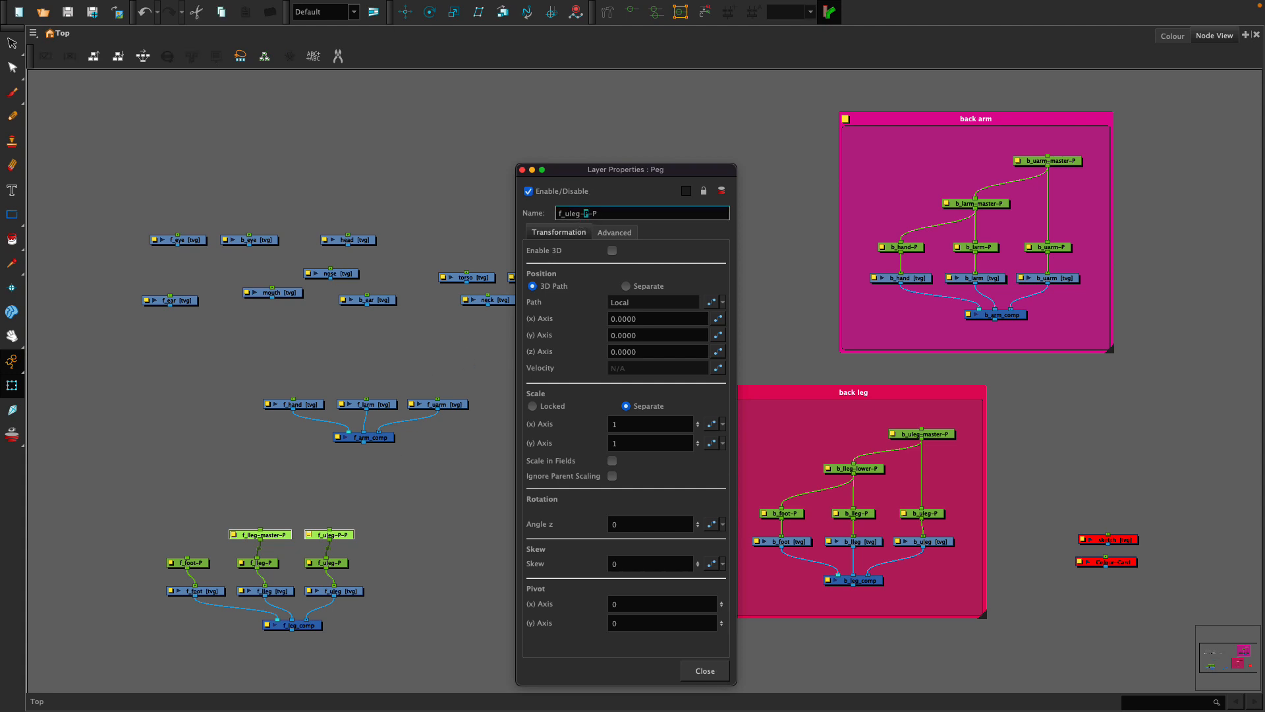
pyautogui.write('master')
pyautogui.click(701, 671)
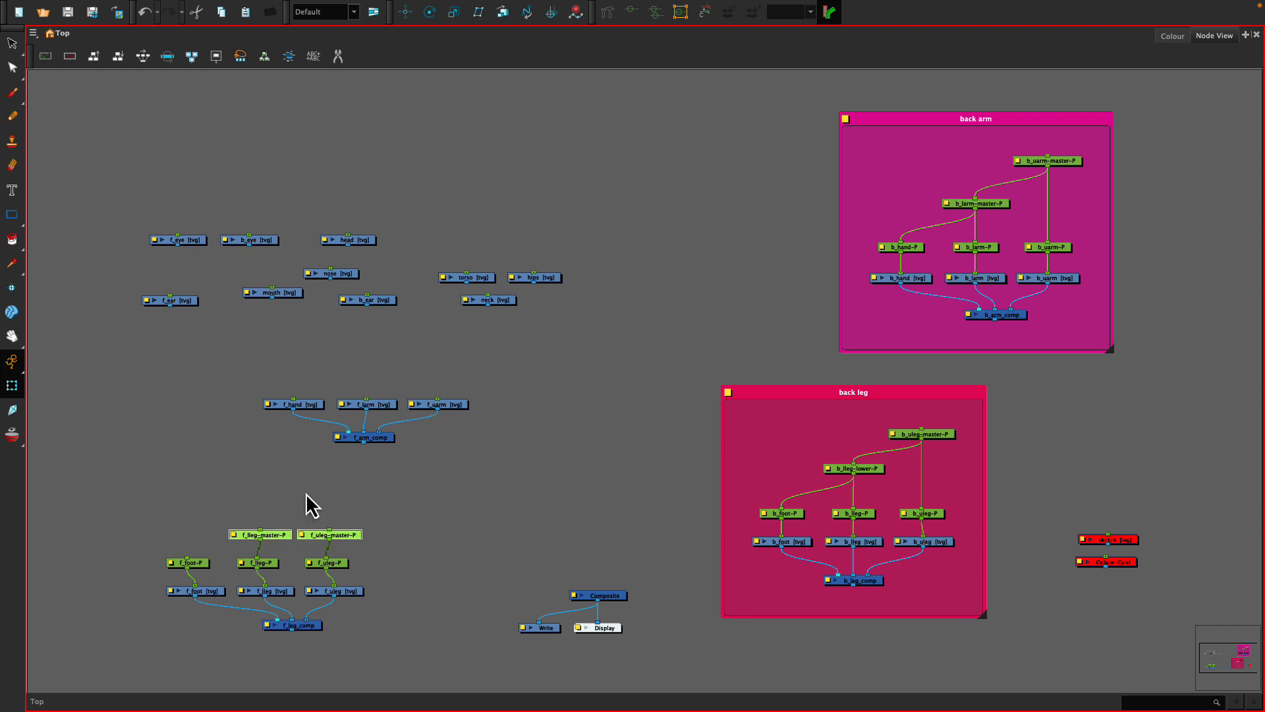
# Step: Raise the front leg master pegs in a staggered layout and connect f_uleg-master-P to f_lleg-master-P and f_lleg-master-P to f_foot-P
pyautogui.click(321, 505)
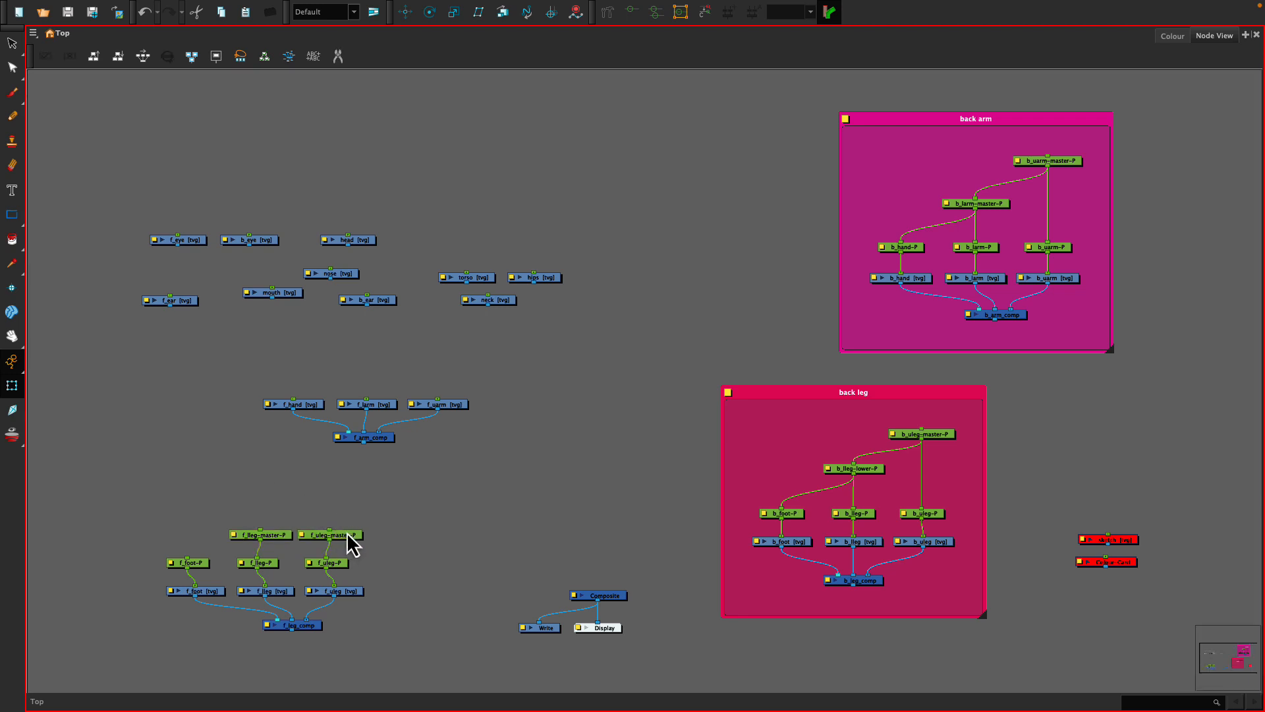
pyautogui.moveTo(347, 532); pyautogui.dragTo(344, 486)
pyautogui.moveTo(267, 534); pyautogui.dragTo(207, 563)
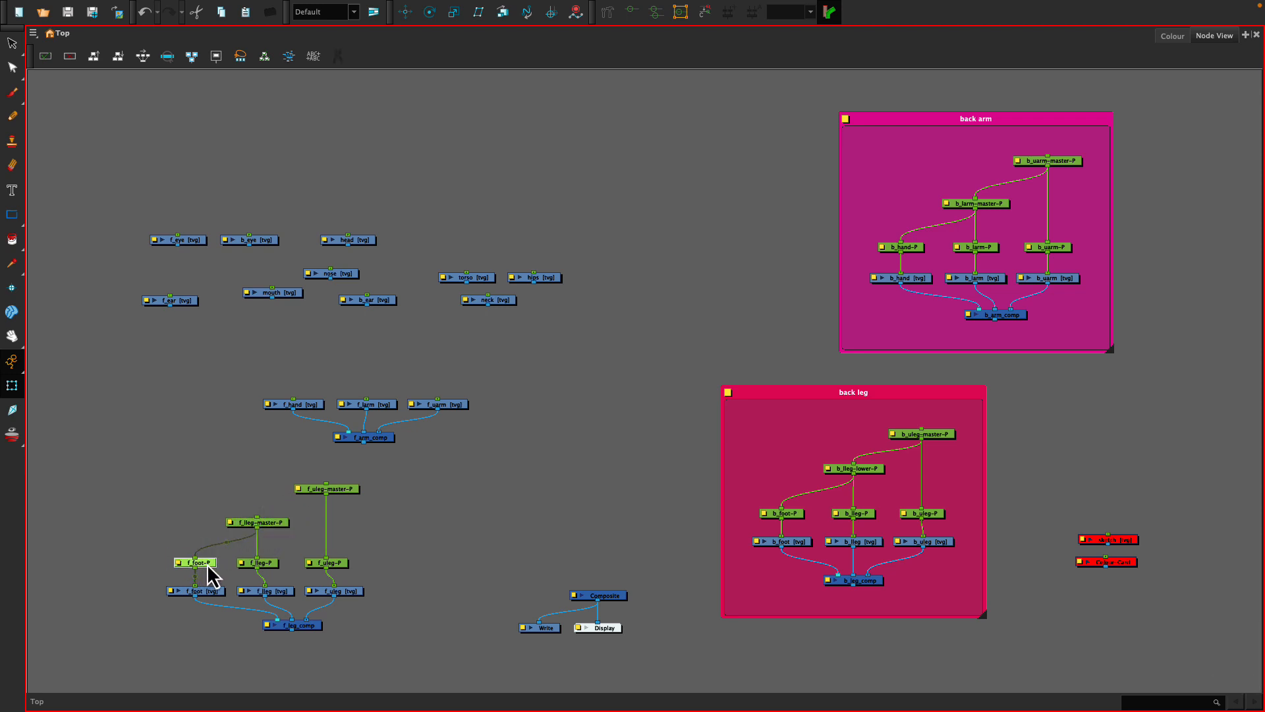
pyautogui.moveTo(326, 497); pyautogui.dragTo(262, 522)
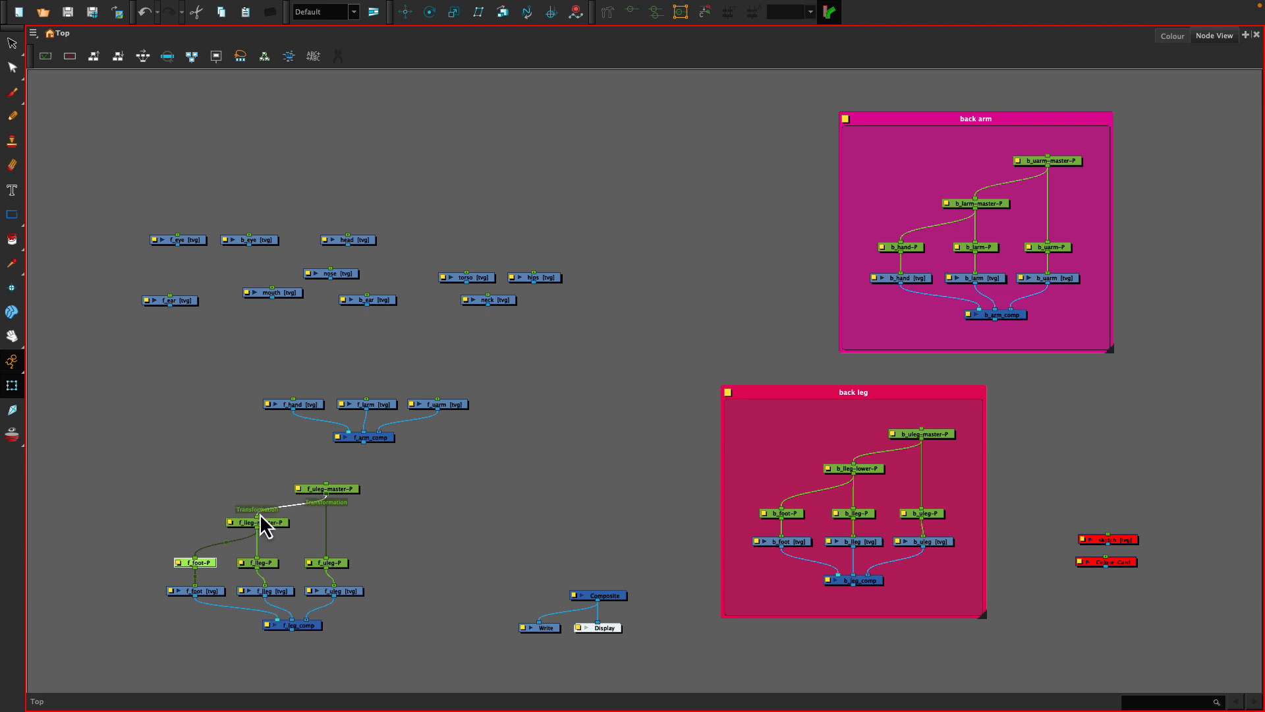
# Step: Check the names in the layer properties of f_uleg-master-P and f_uleg-P
pyautogui.doubleClick(299, 491)
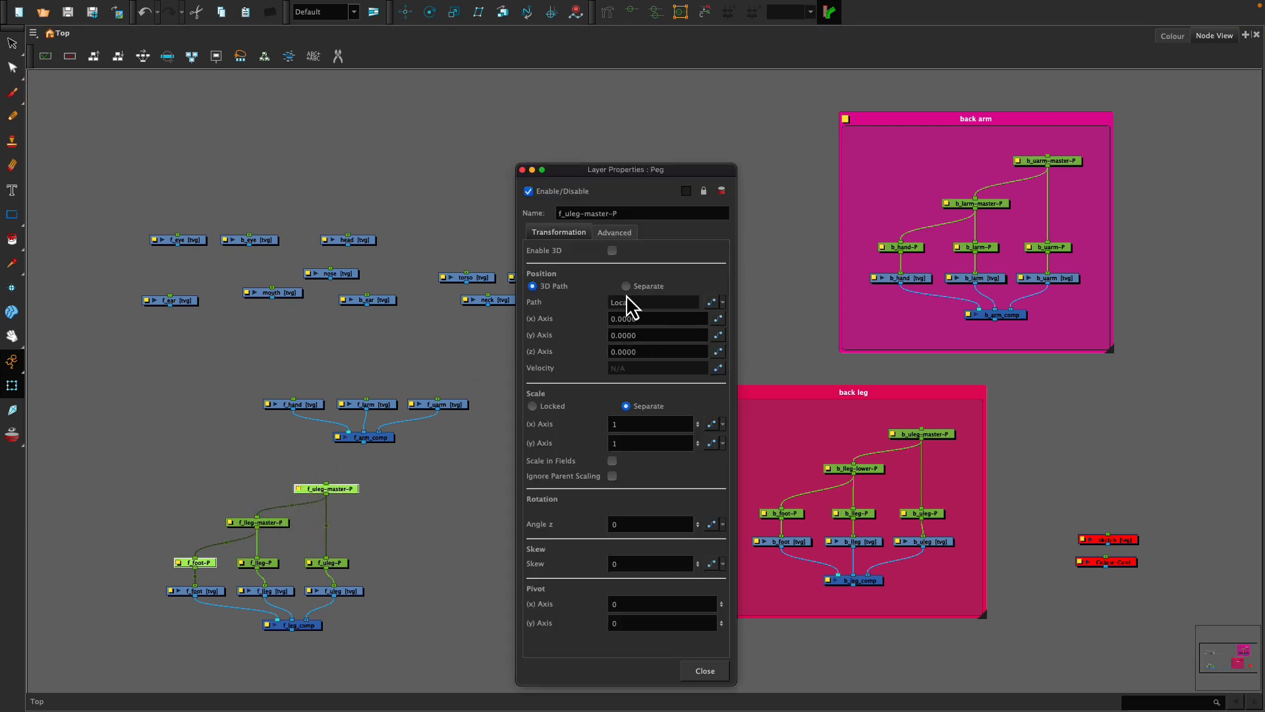
pyautogui.click(705, 670)
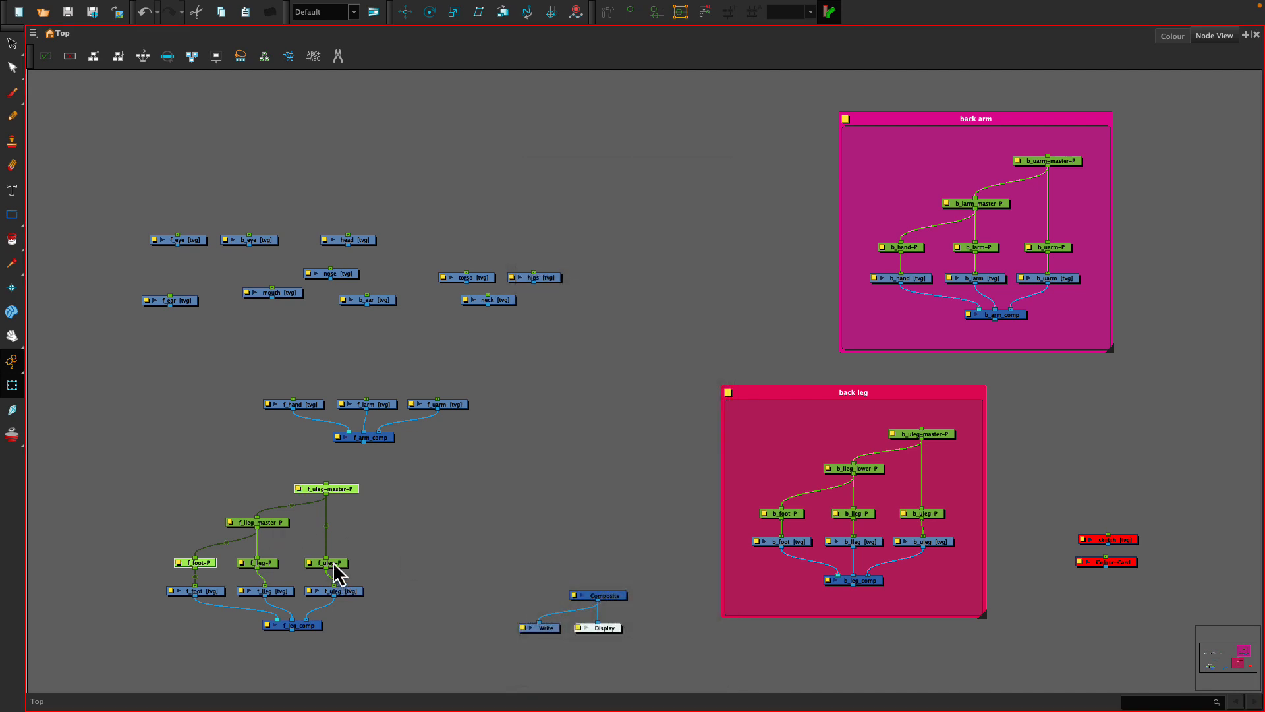
pyautogui.doubleClick(311, 565)
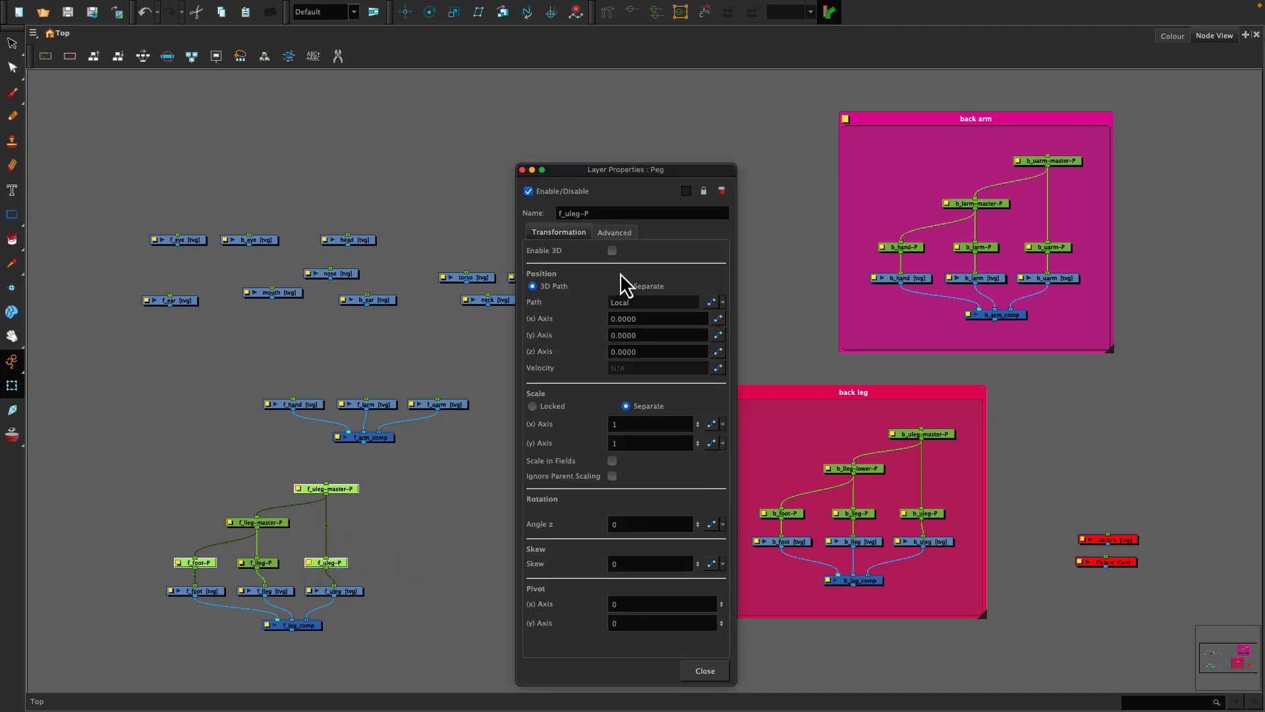
pyautogui.click(702, 670)
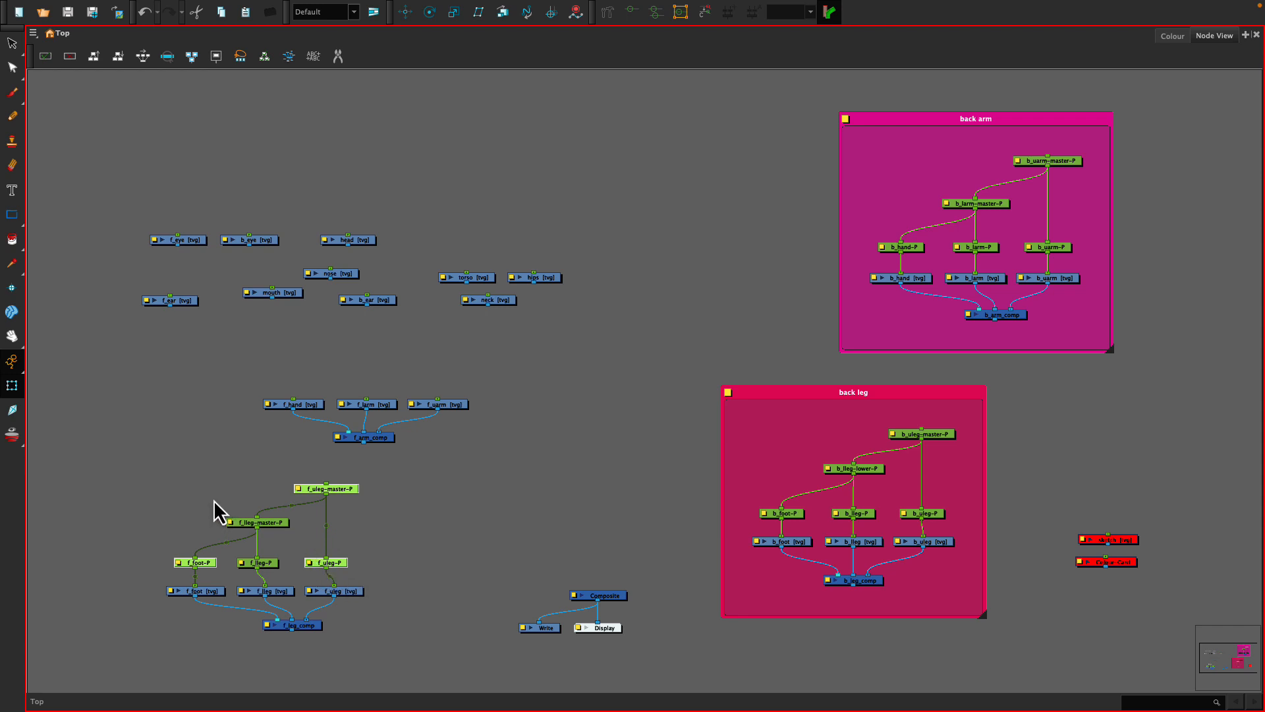
# Step: Insert a backdrop around all the front leg nodes and set its colour to blue-violet
pyautogui.moveTo(180, 489); pyautogui.dragTo(359, 638)
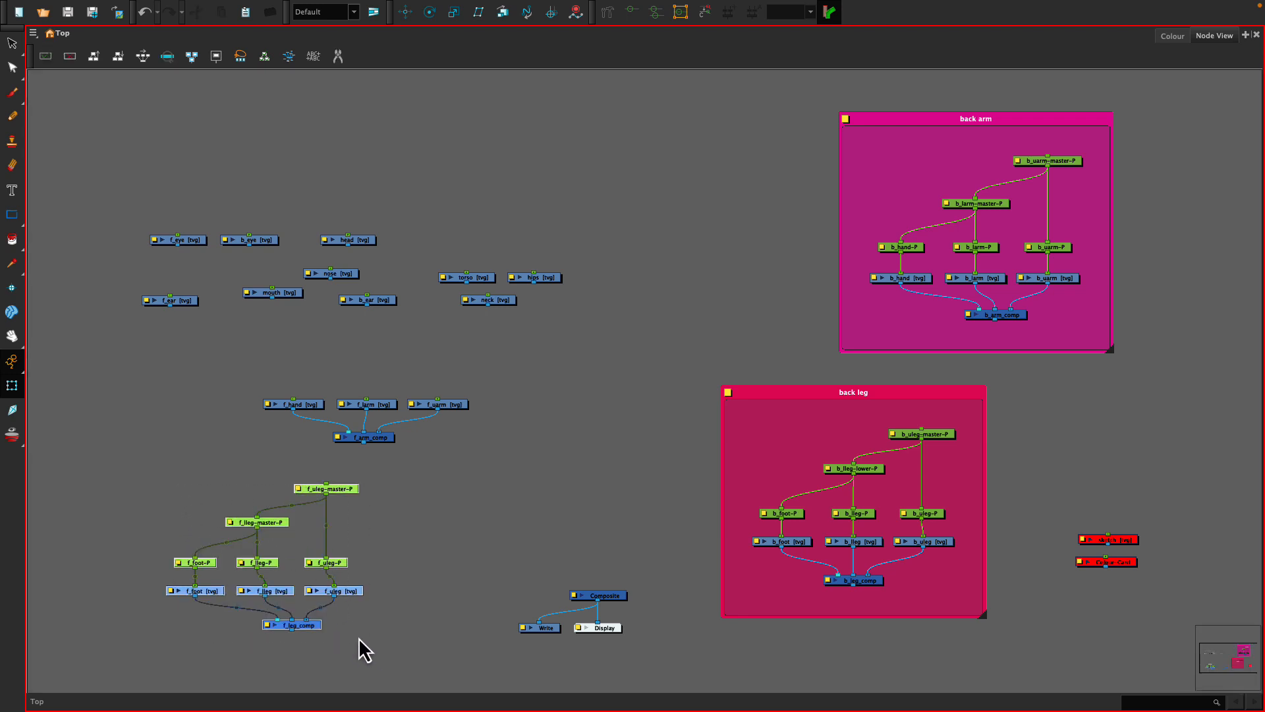
pyautogui.click(32, 33)
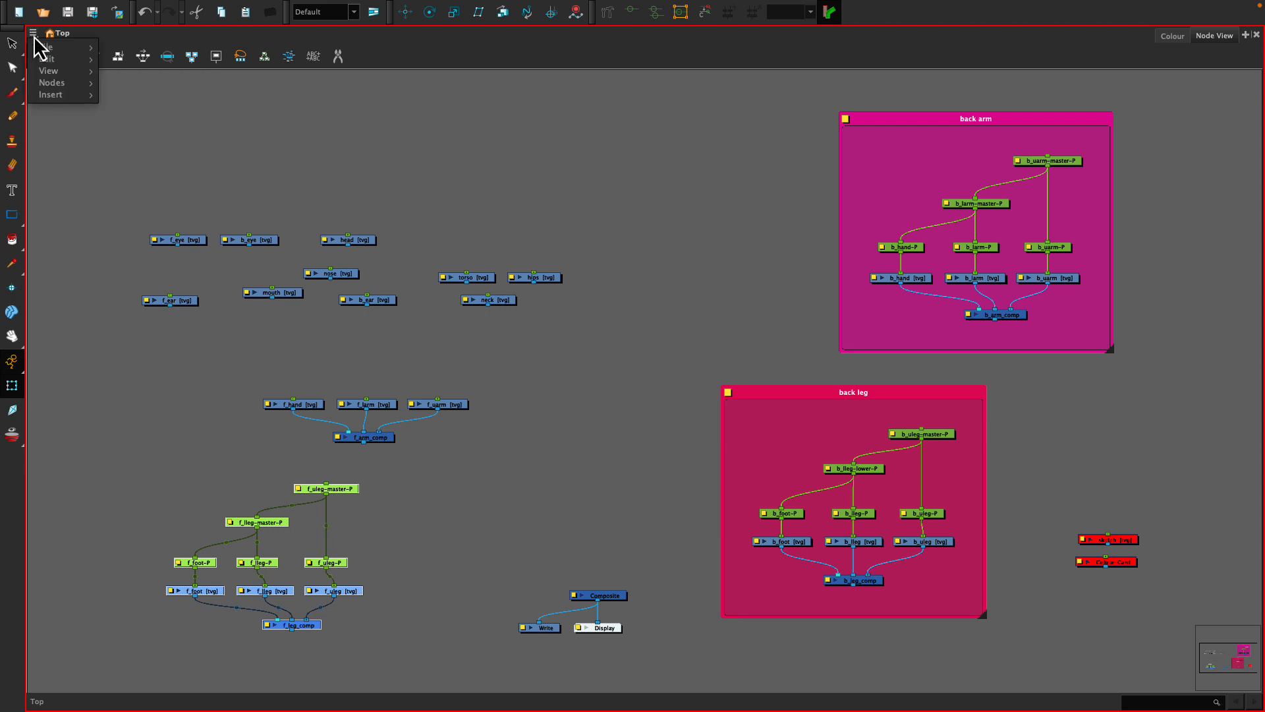
pyautogui.moveTo(41, 97)
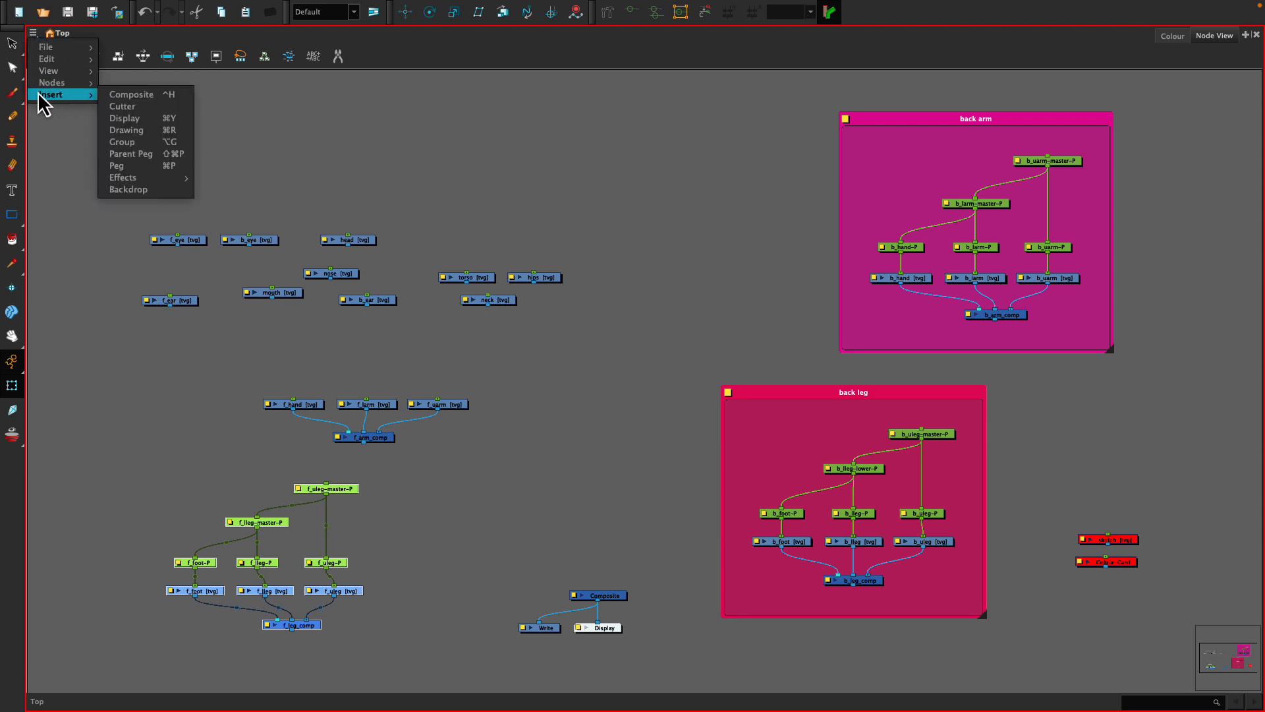
pyautogui.click(115, 191)
pyautogui.doubleClick(146, 451)
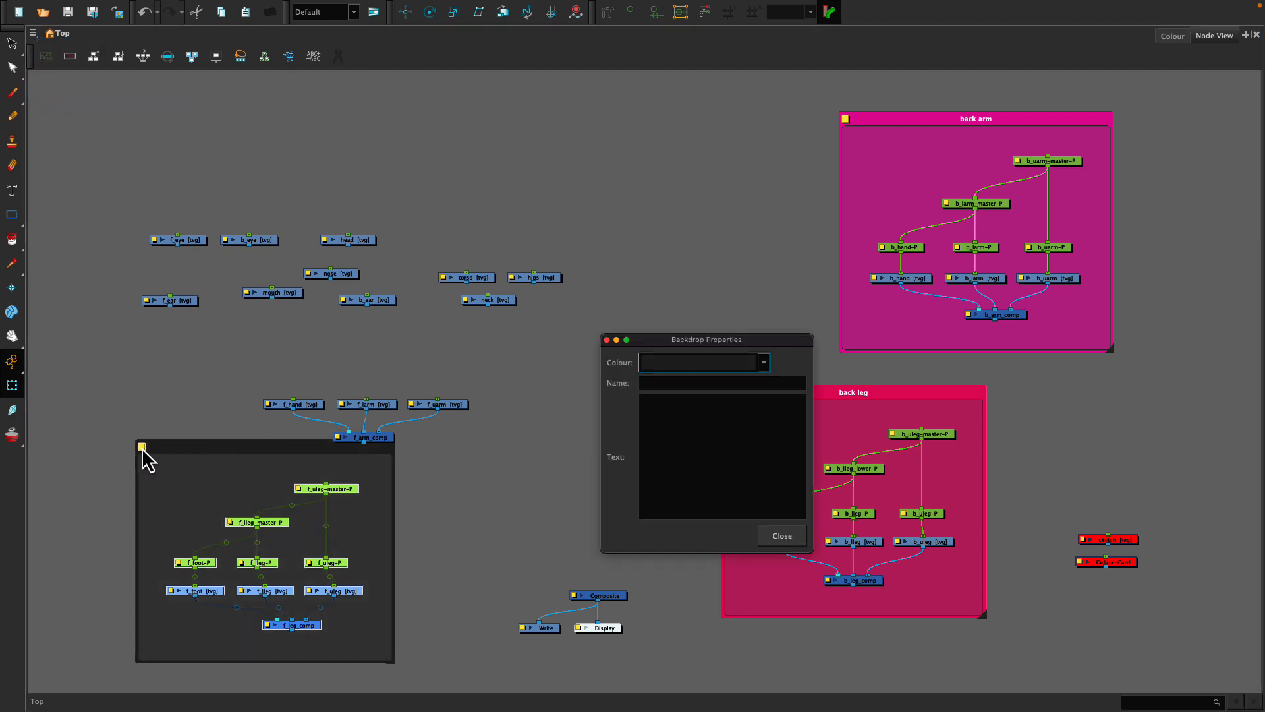
pyautogui.click(651, 363)
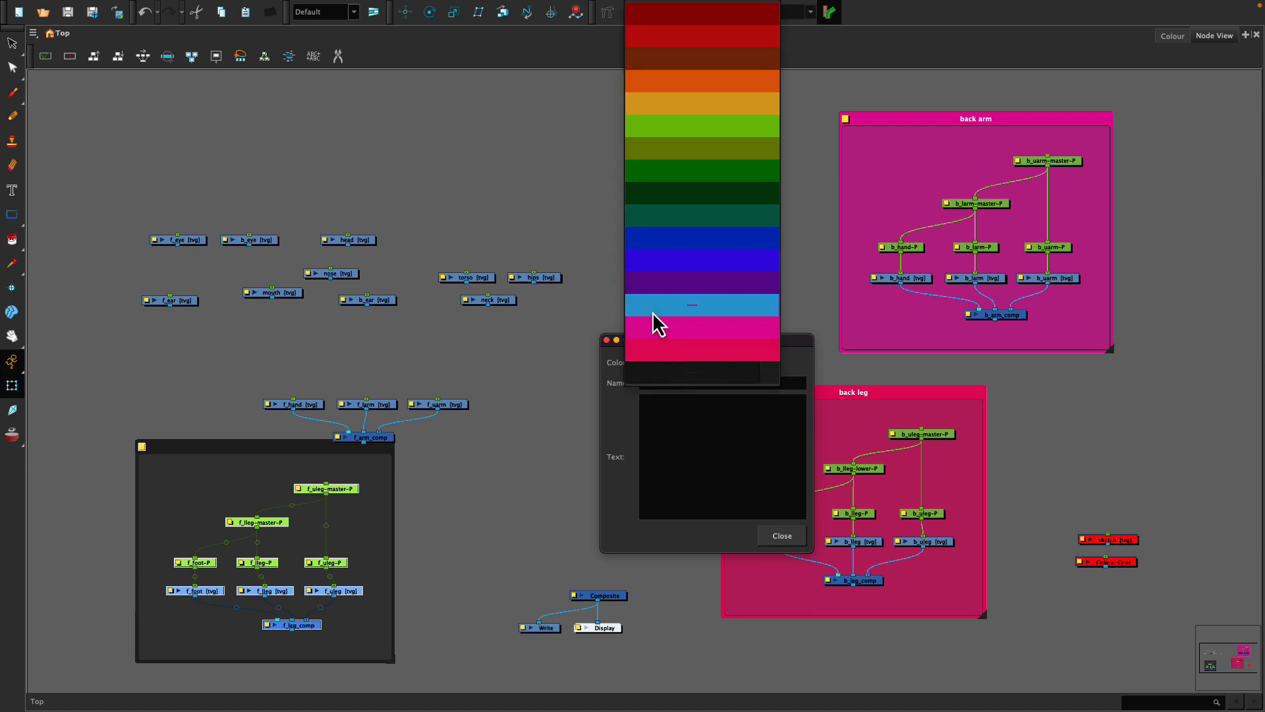
pyautogui.click(647, 264)
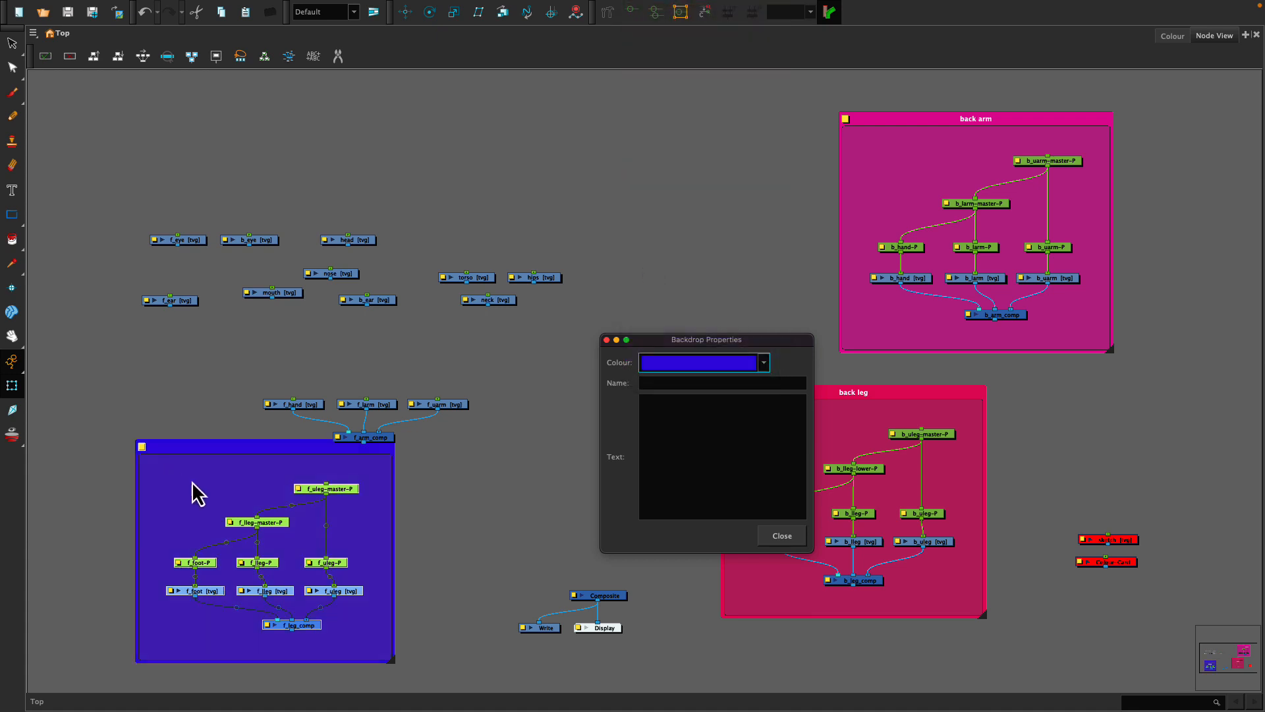
# Step: Name the backdrop around the front leg nodes "front leg"
pyautogui.click(665, 383)
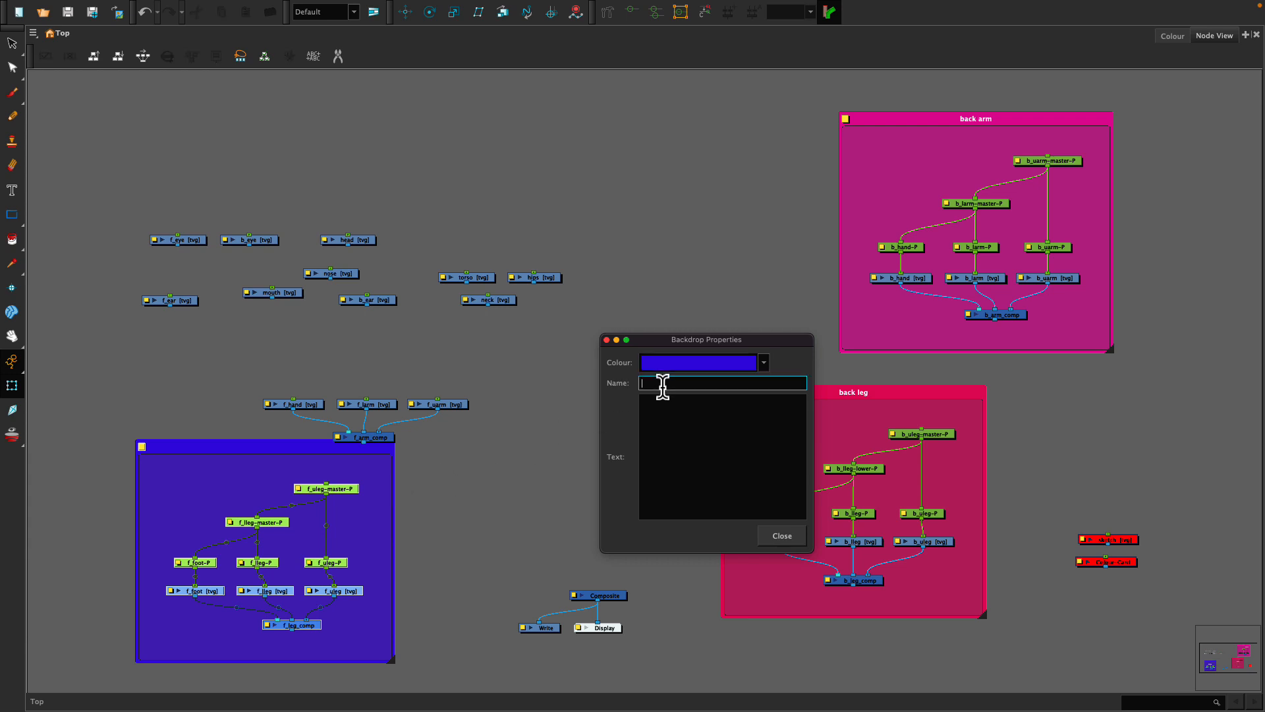
pyautogui.write('front leg')
pyautogui.press('Return')
pyautogui.click(782, 535)
# Step: Move the front leg backdrop and the front arm nodes lower in the node view so they no longer overlap
pyautogui.moveTo(196, 449); pyautogui.dragTo(197, 490)
pyautogui.moveTo(280, 386); pyautogui.dragTo(385, 464)
pyautogui.click(375, 389)
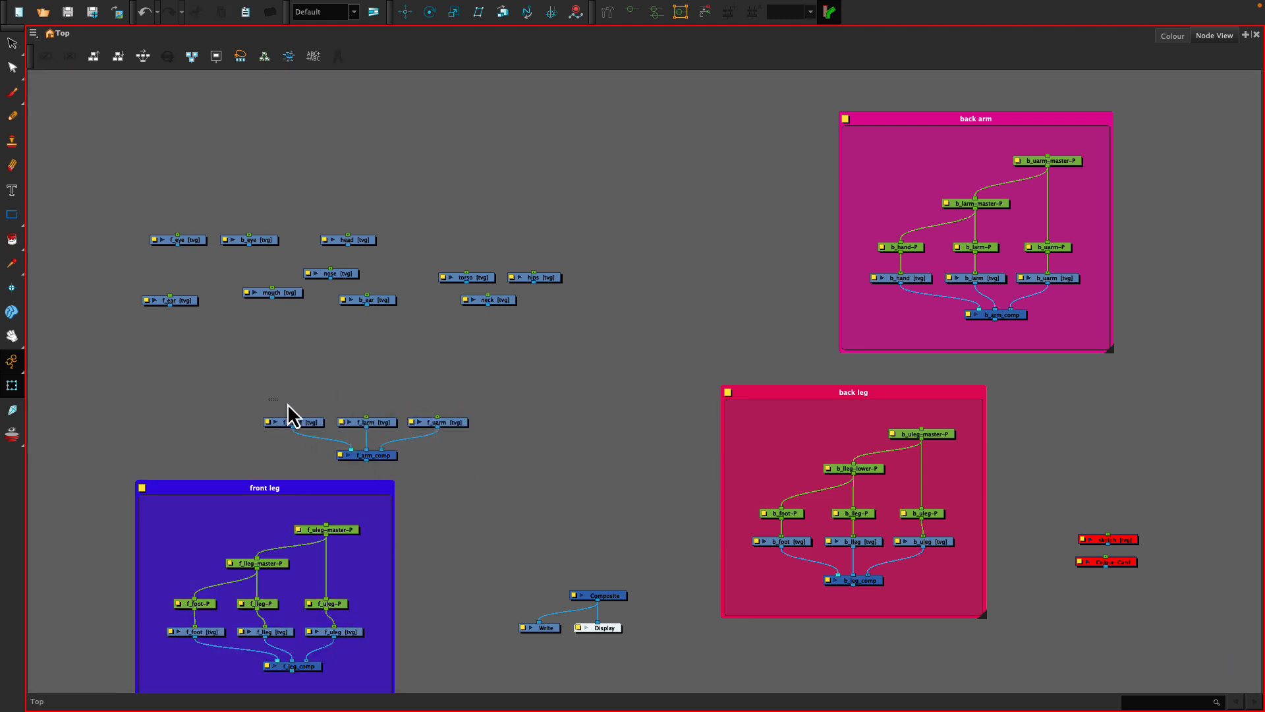
# Step: Add pegs to the f_hand, f_larm and f_uarm drawings, plus a parent peg above both f_larm-P and f_uarm-P
pyautogui.moveTo(288, 405); pyautogui.dragTo(468, 424)
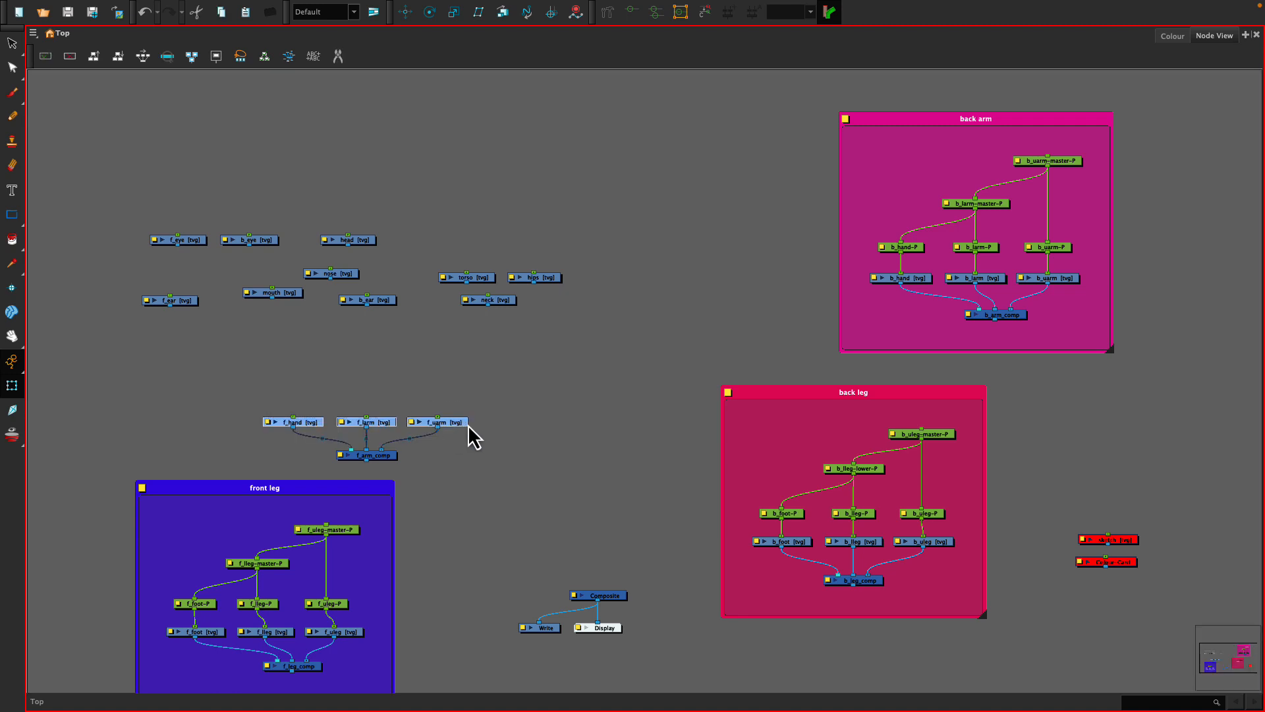
pyautogui.hotkey('ctrl', 'p')
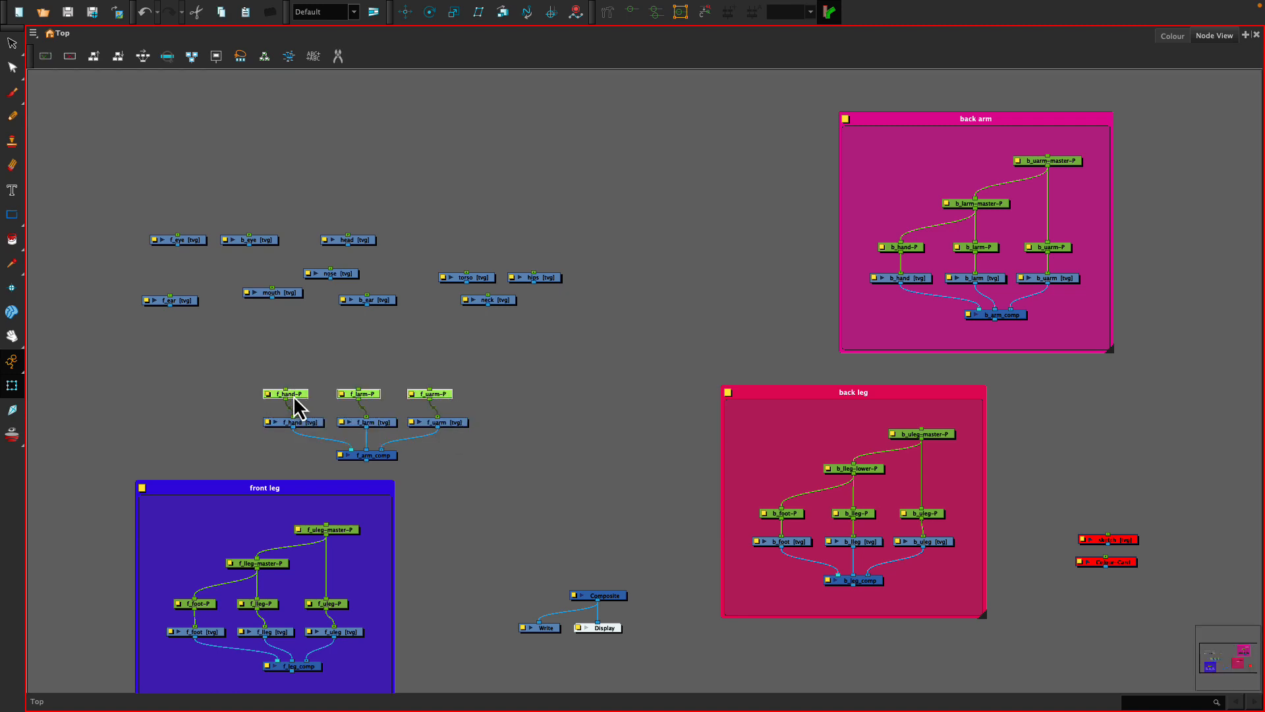
pyautogui.click(335, 368)
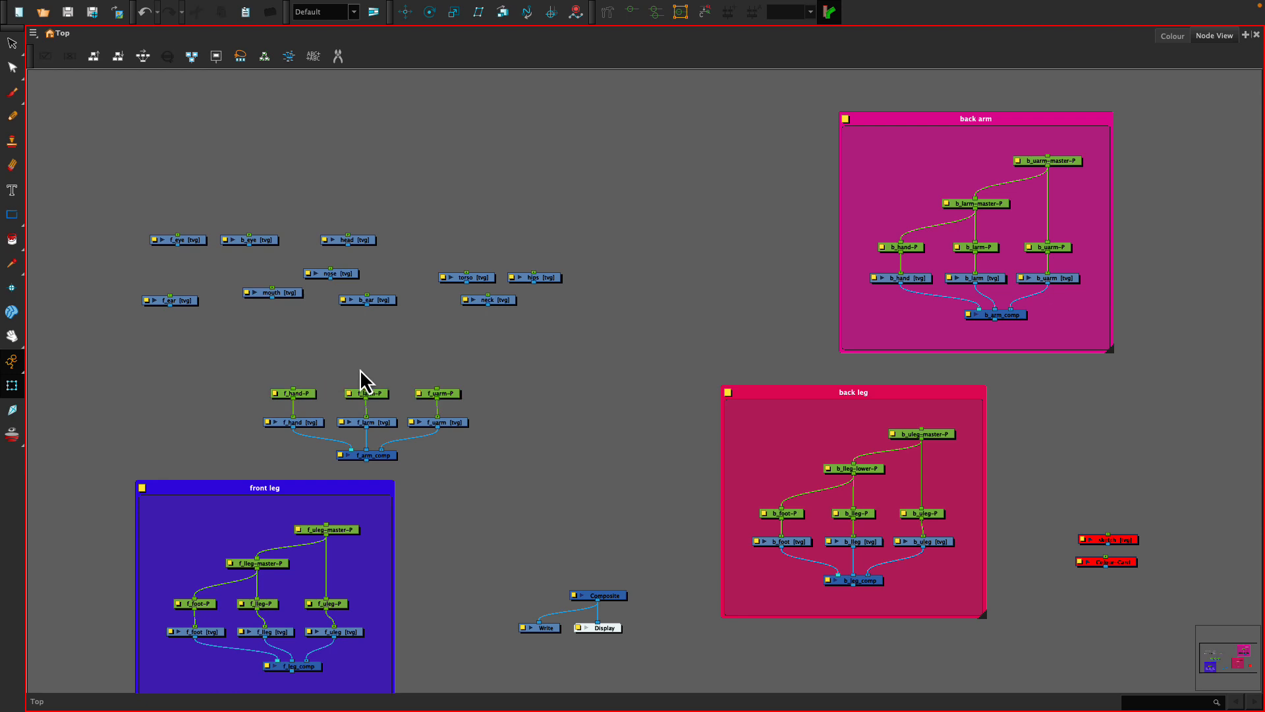
pyautogui.moveTo(371, 379); pyautogui.dragTo(423, 410)
pyautogui.hotkey('ctrl', 'alt', 'p')
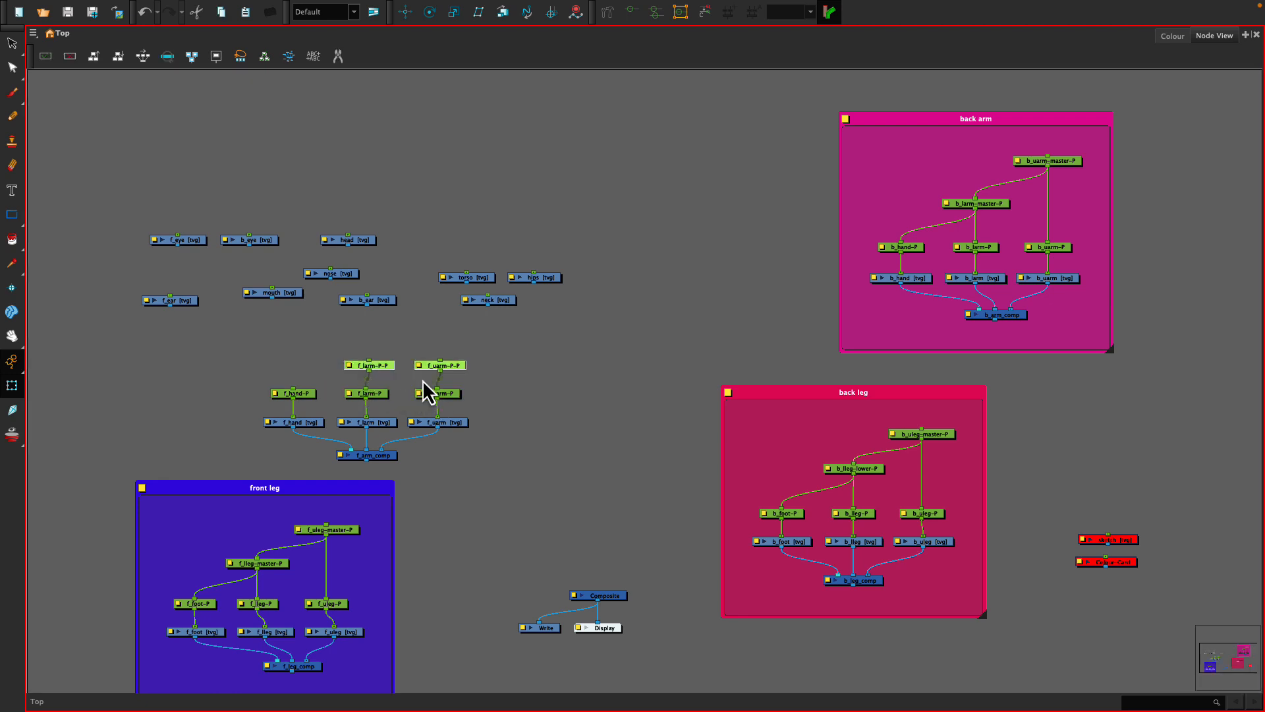
# Step: Stagger the two front arm parent pegs and connect f_uarm-P-P to f_larm-P-P and f_larm-P-P to f_hand-P
pyautogui.click(371, 350)
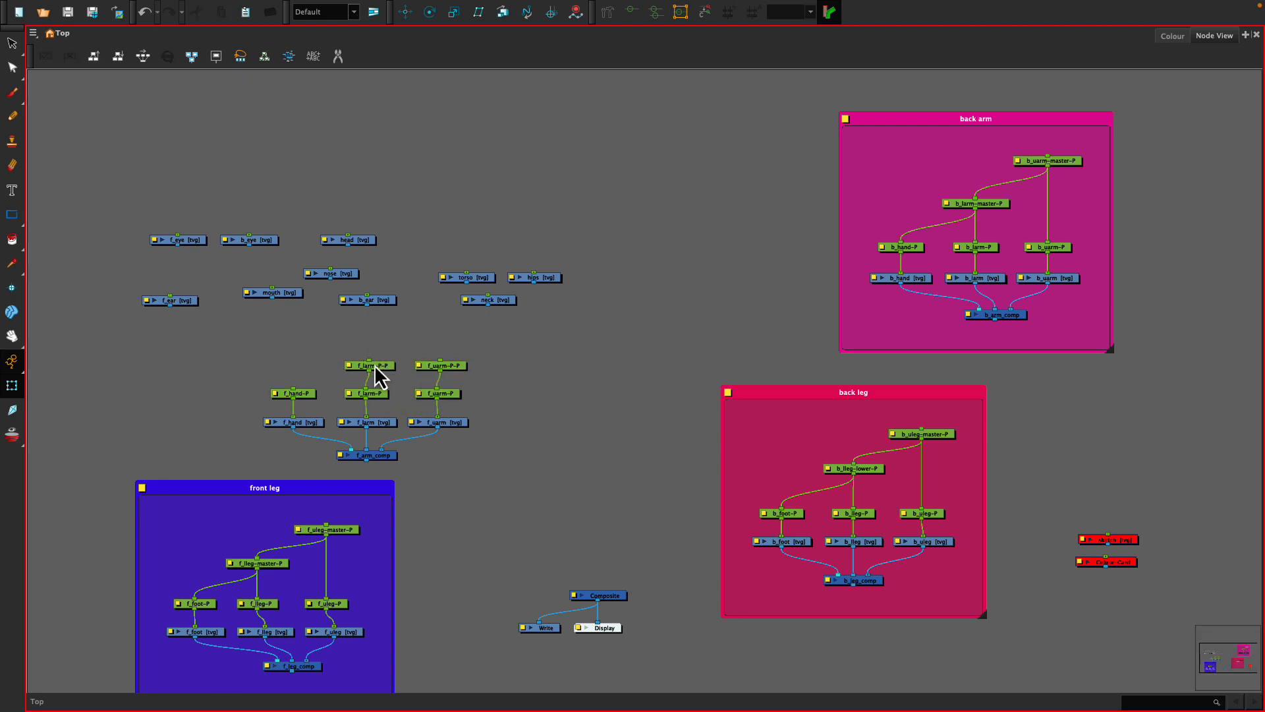
pyautogui.click(374, 366)
pyautogui.moveTo(441, 364); pyautogui.dragTo(298, 396)
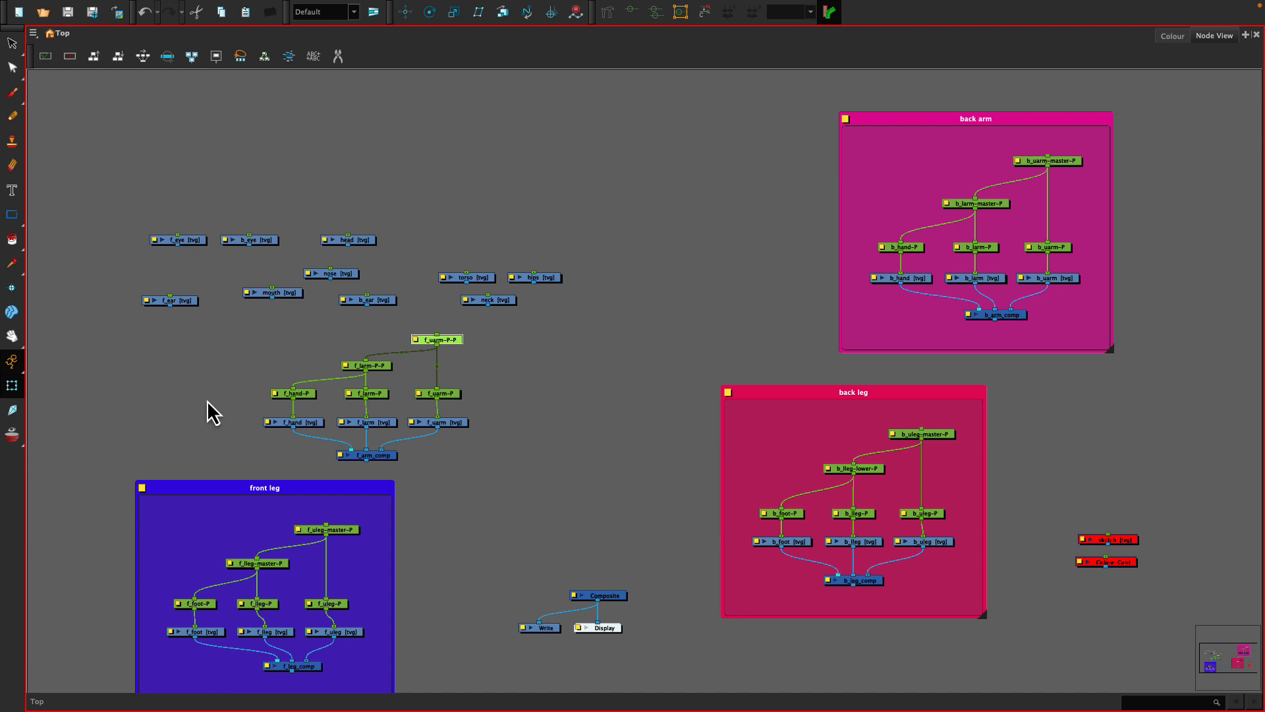
# Step: Rename the parent peg above f_larm-P as f_larm-master-P
pyautogui.doubleClick(348, 367)
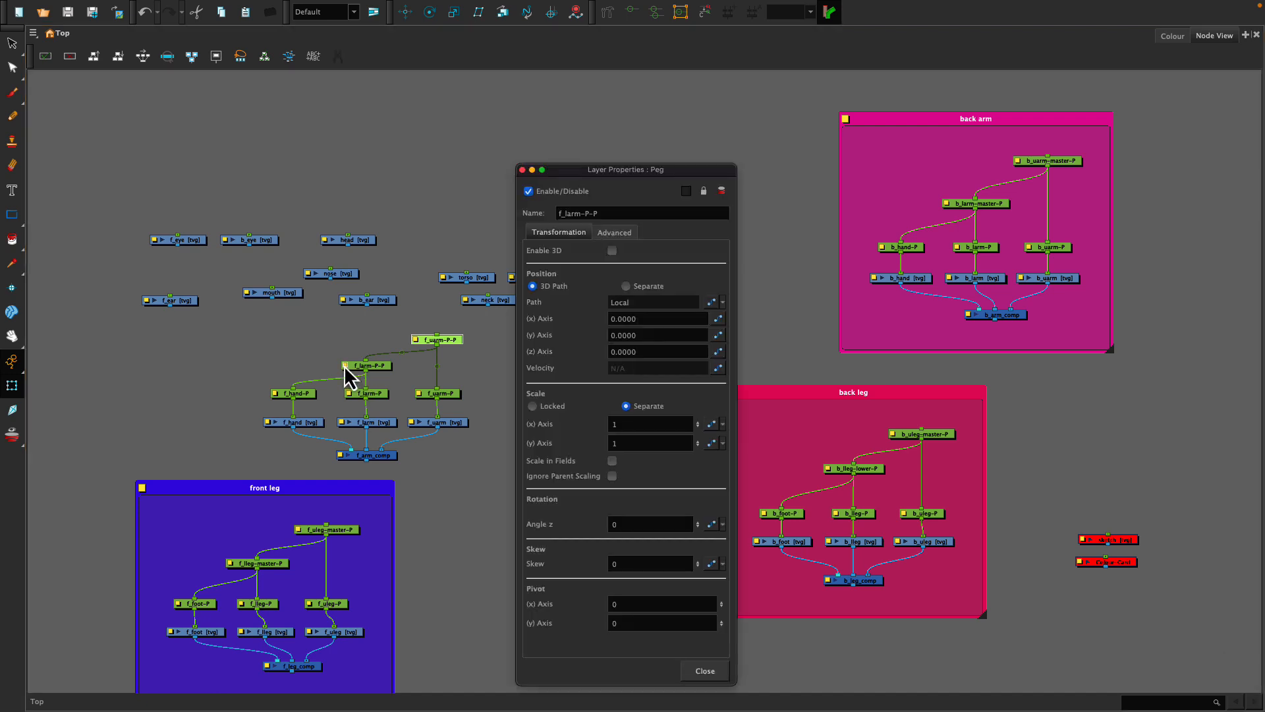
pyautogui.click(588, 216)
pyautogui.press('BackSpace')
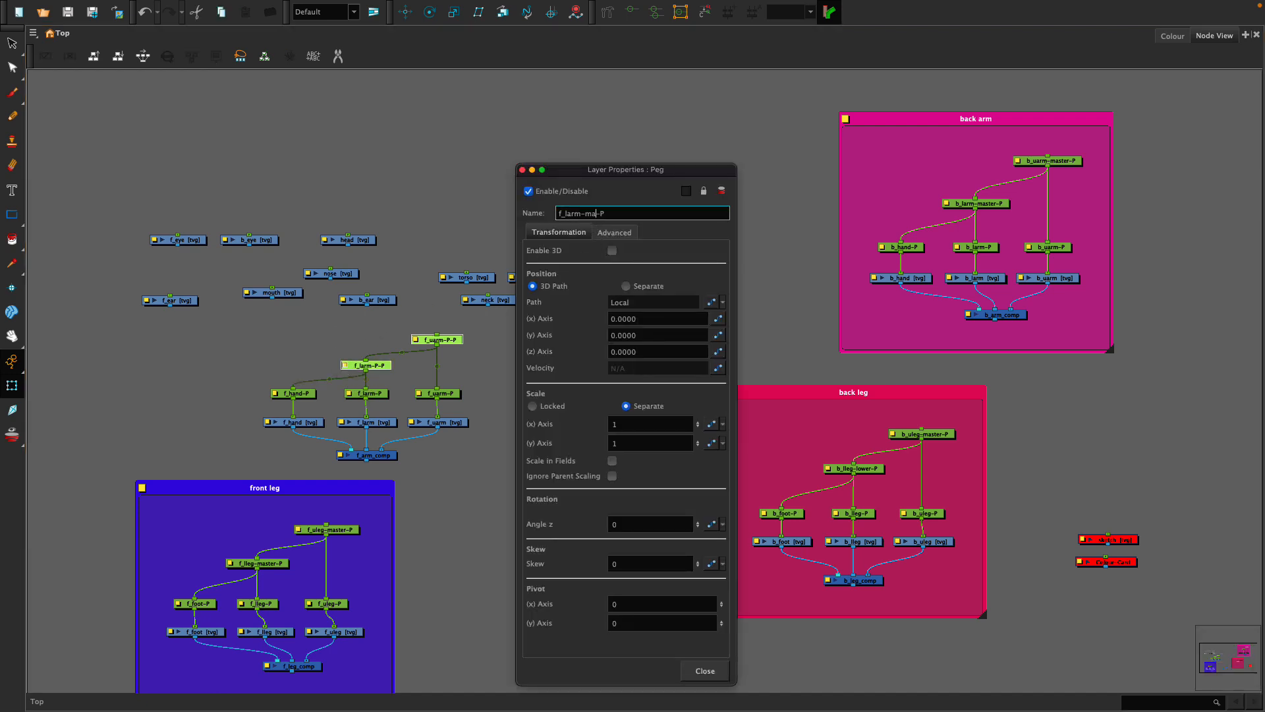
pyautogui.write('master')
pyautogui.press('Return')
pyautogui.click(705, 671)
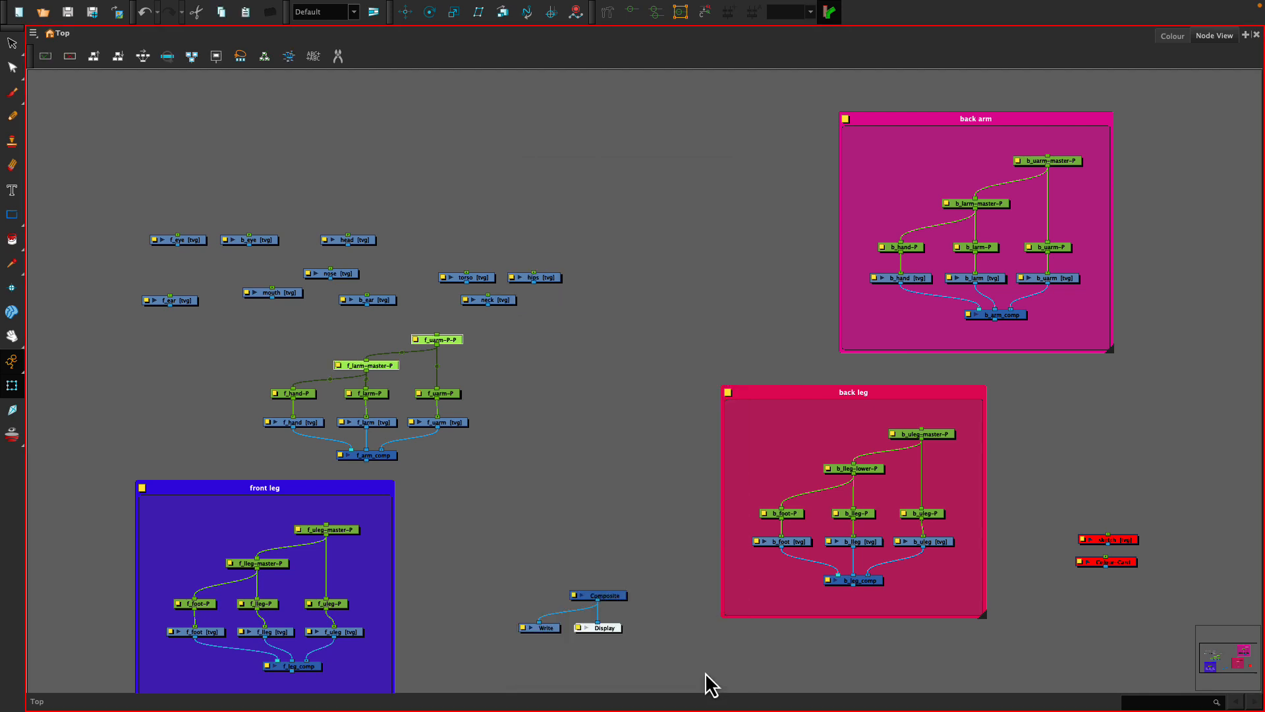
# Step: Rename the parent peg above f_uarm-P as f_uarm-master-P
pyautogui.doubleClick(415, 340)
pyautogui.click(592, 214)
pyautogui.moveTo(592, 215); pyautogui.dragTo(589, 215)
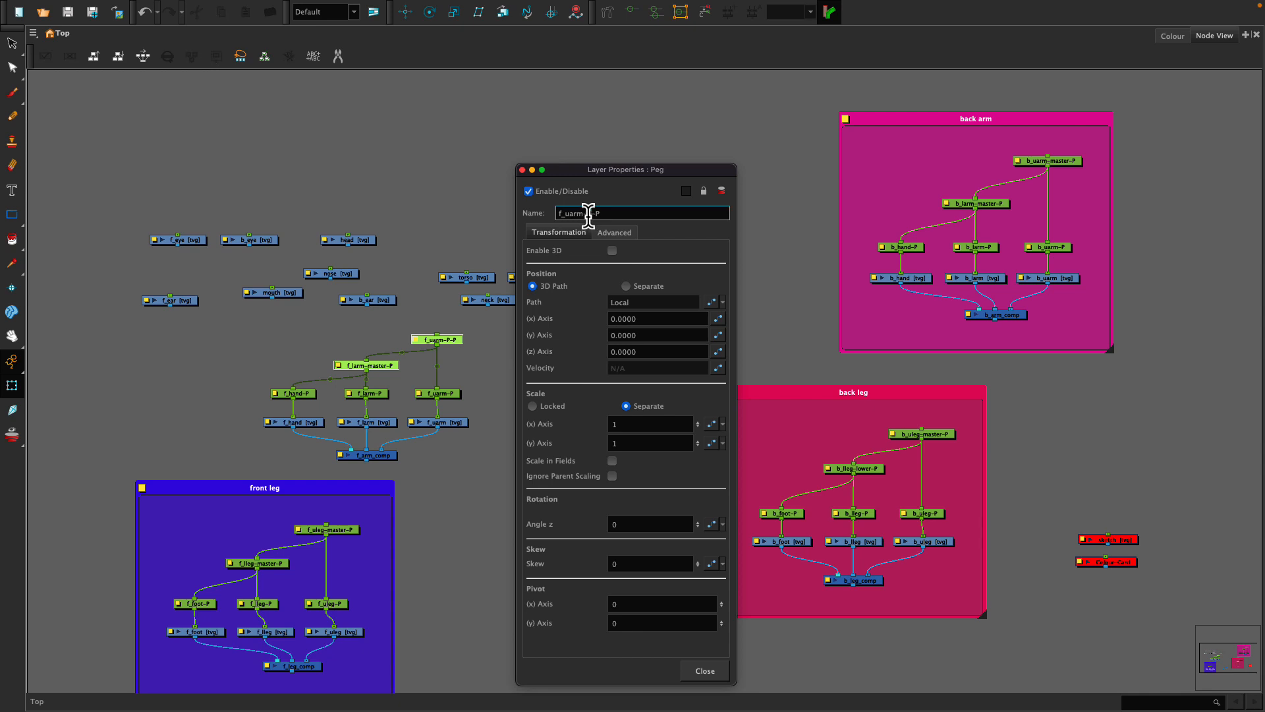
pyautogui.write('master')
pyautogui.press('Return')
pyautogui.click(702, 671)
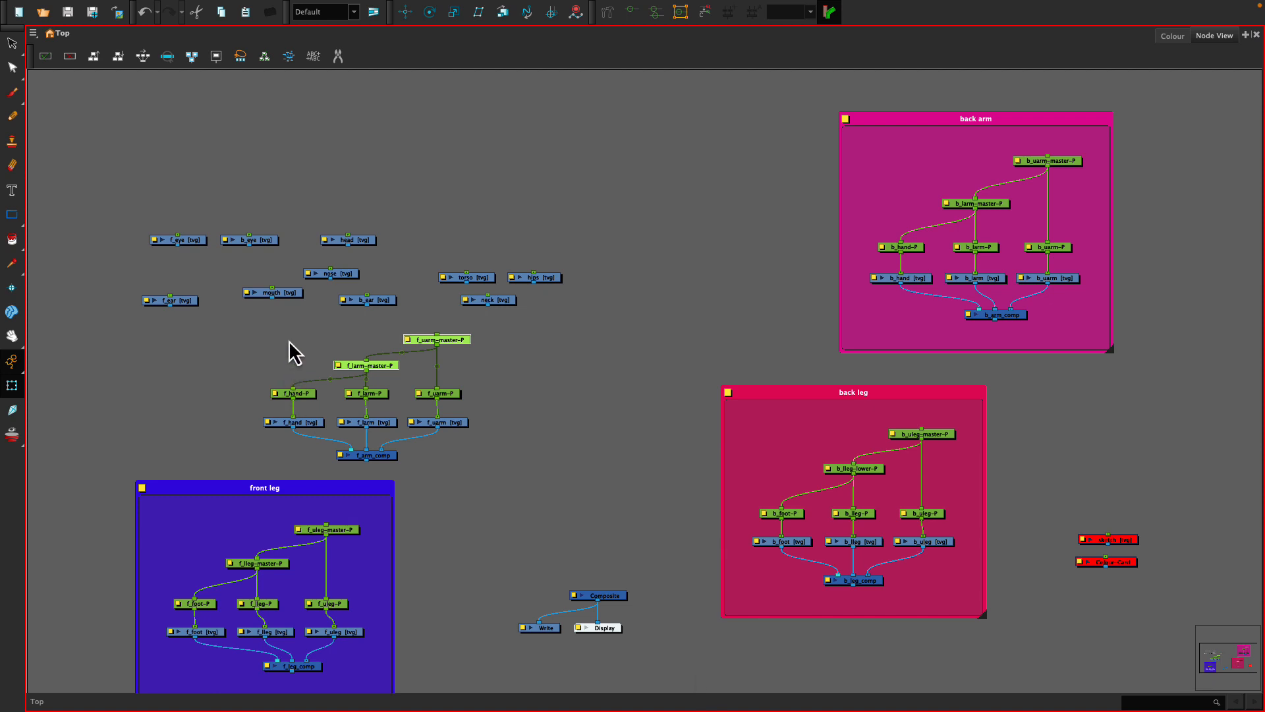
# Step: Insert a backdrop around all the front arm nodes and move it into the free space between the two leg backdrops
pyautogui.moveTo(270, 338); pyautogui.dragTo(466, 460)
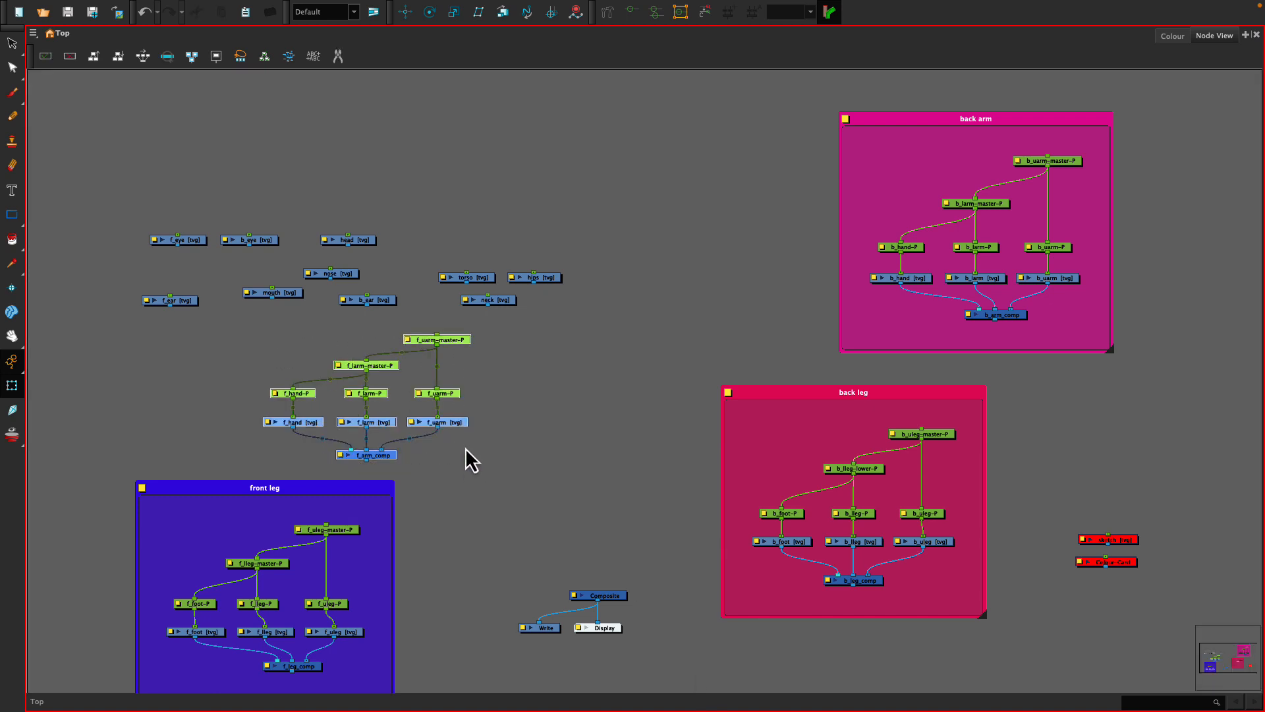
pyautogui.click(34, 34)
pyautogui.moveTo(44, 96)
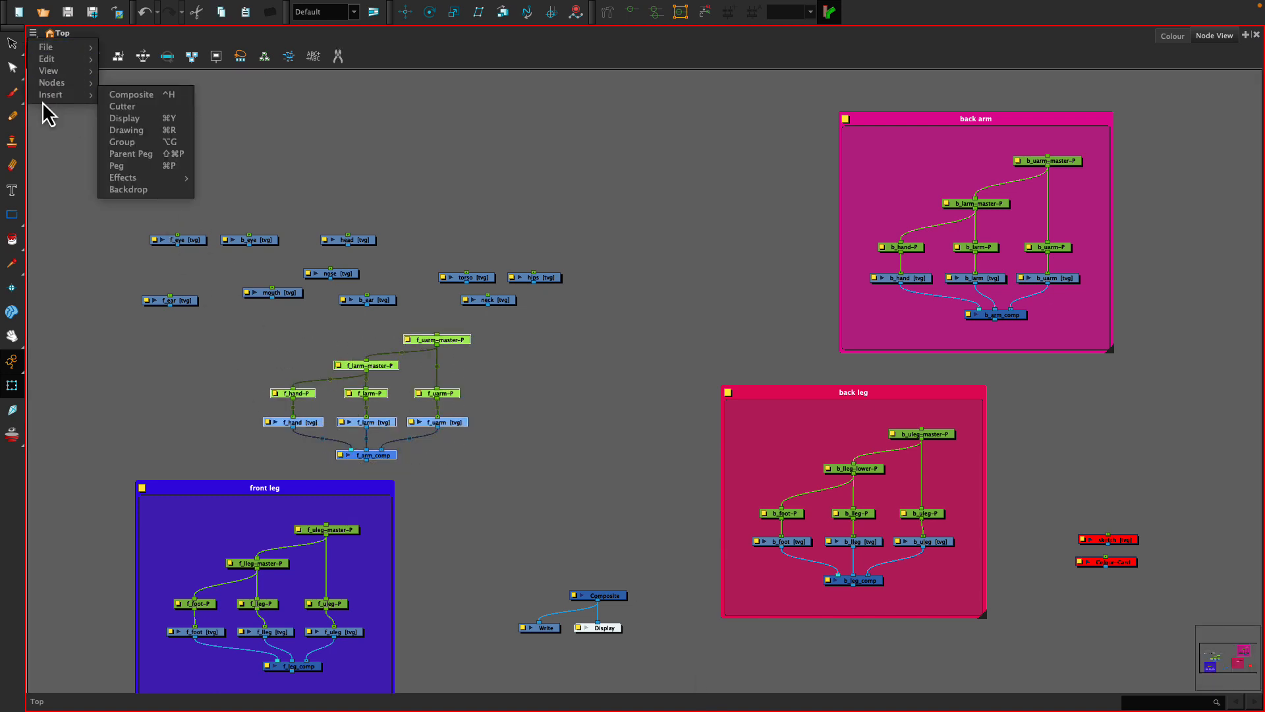
pyautogui.click(119, 192)
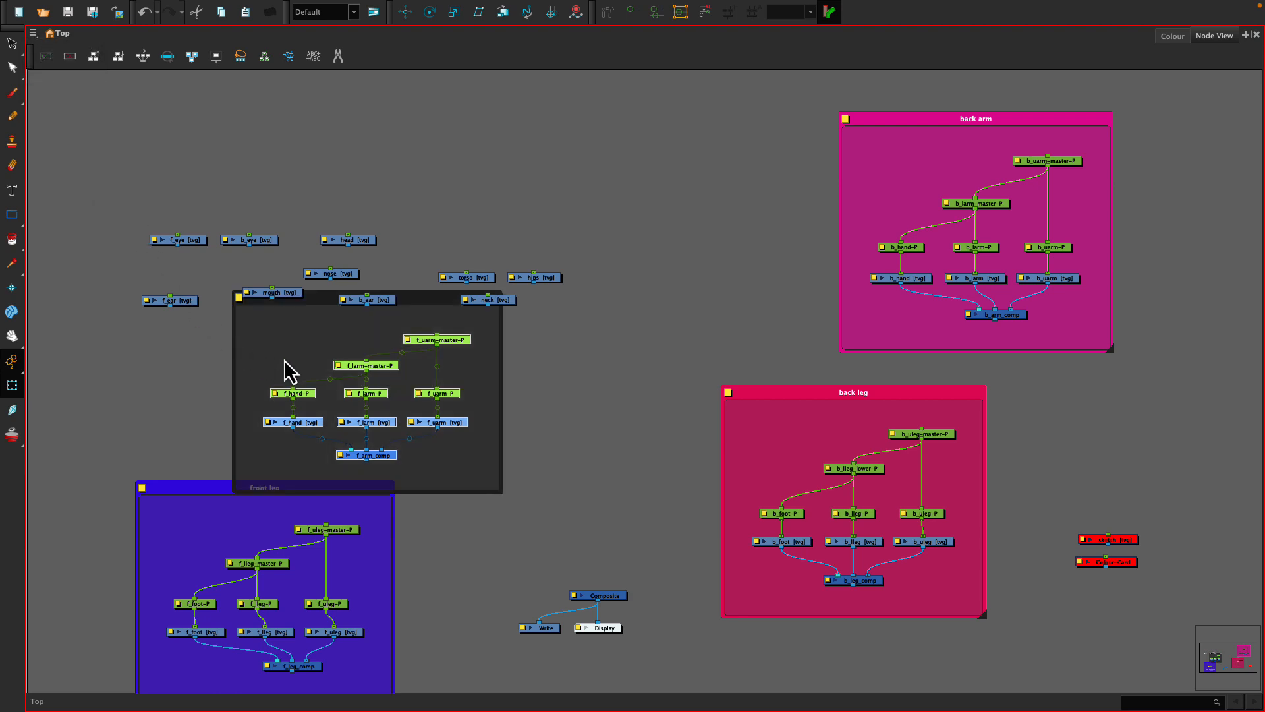
pyautogui.moveTo(320, 304); pyautogui.dragTo(512, 361)
# Step: Set the new backdrop's colour to blue and name it "front arm"
pyautogui.doubleClick(435, 366)
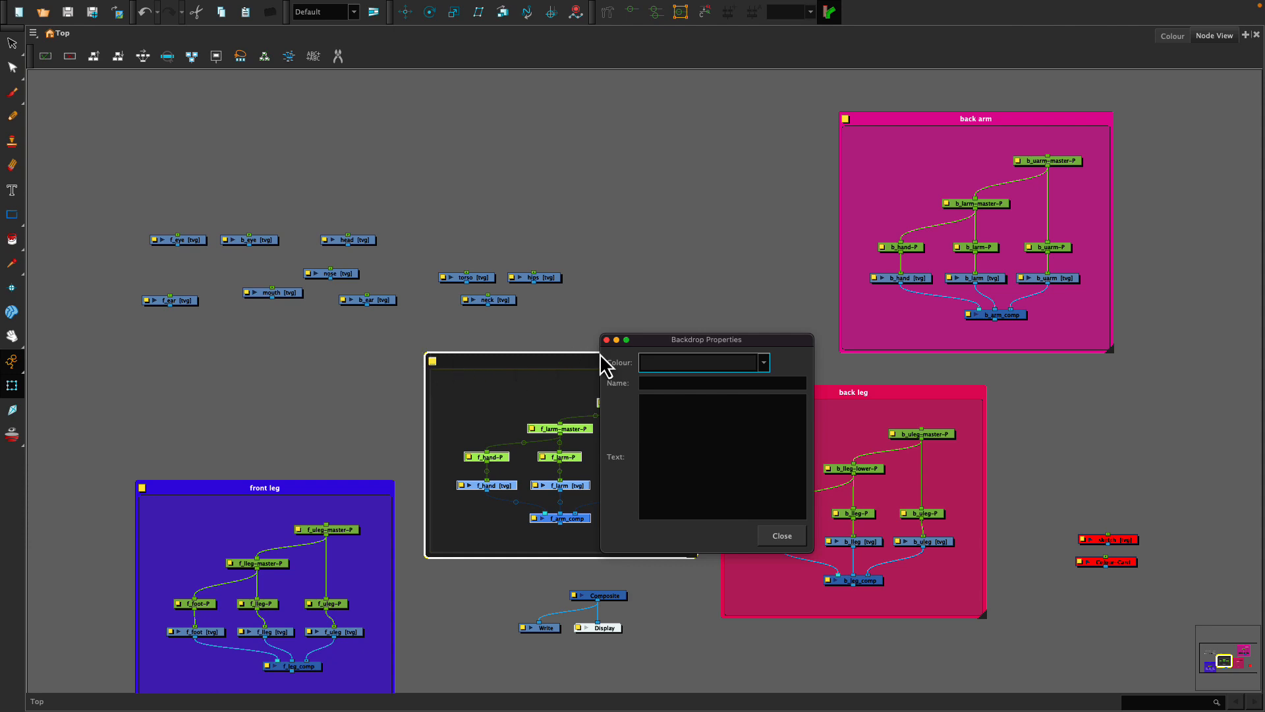
pyautogui.click(644, 364)
pyautogui.click(643, 239)
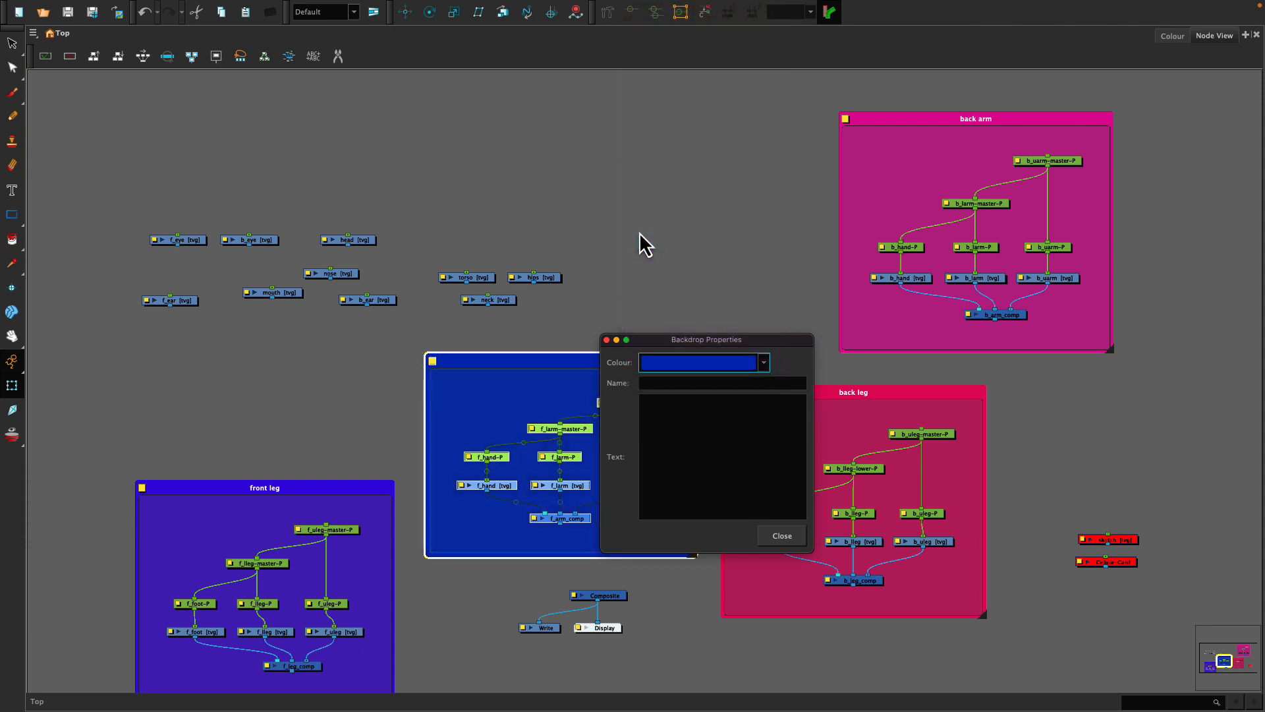
pyautogui.click(650, 383)
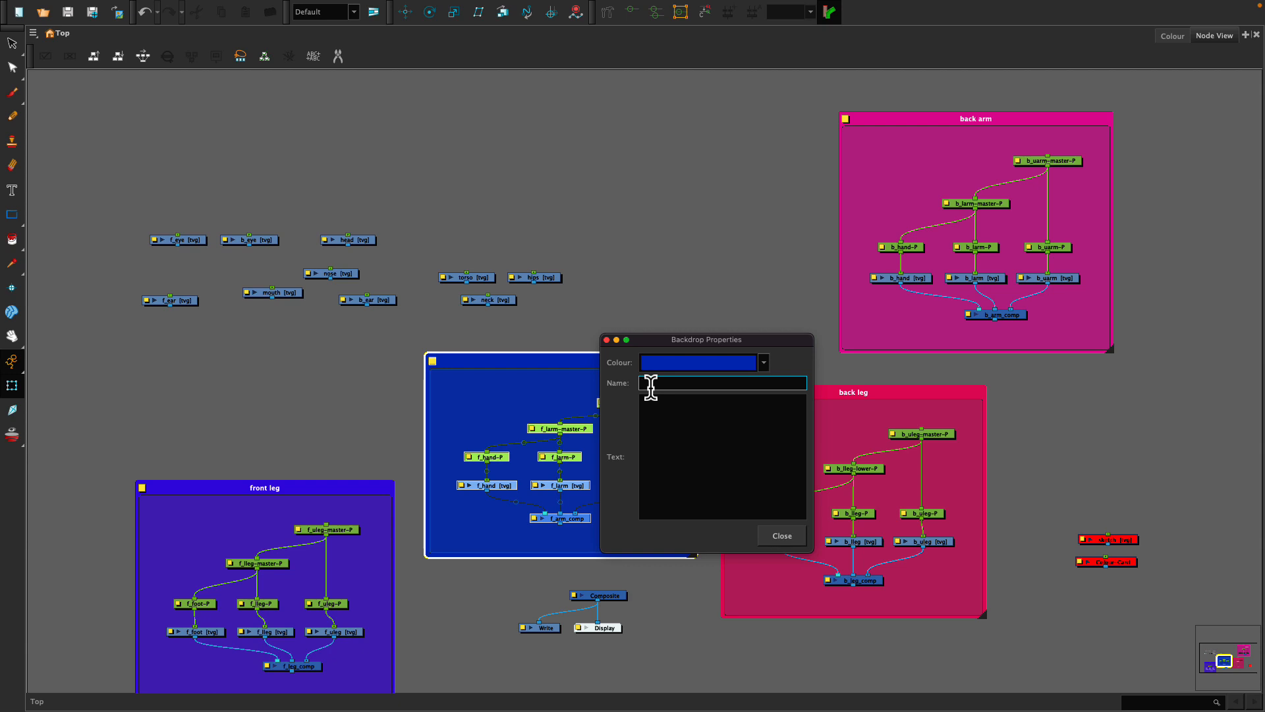
pyautogui.write('front arm')
pyautogui.click(780, 538)
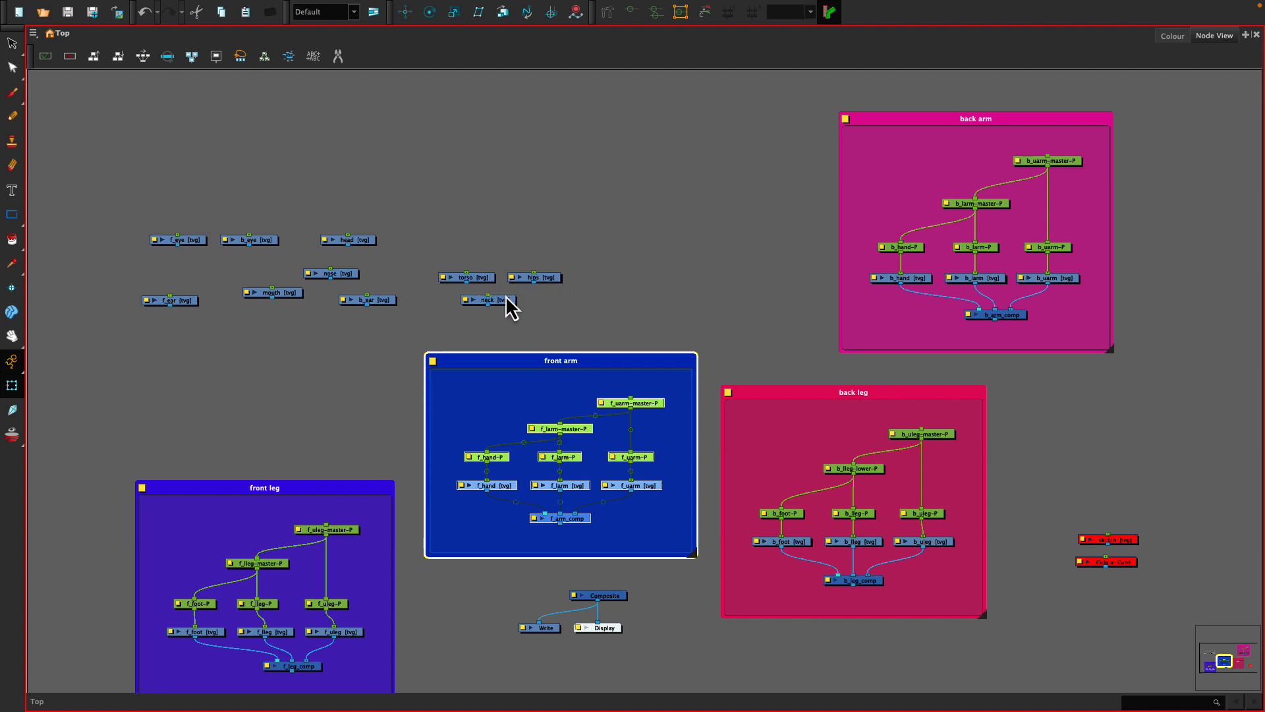
# Step: Try to line up the torso, neck and hips nodes in a horizontal row
pyautogui.moveTo(551, 279); pyautogui.dragTo(601, 274)
pyautogui.moveTo(508, 302); pyautogui.dragTo(615, 282)
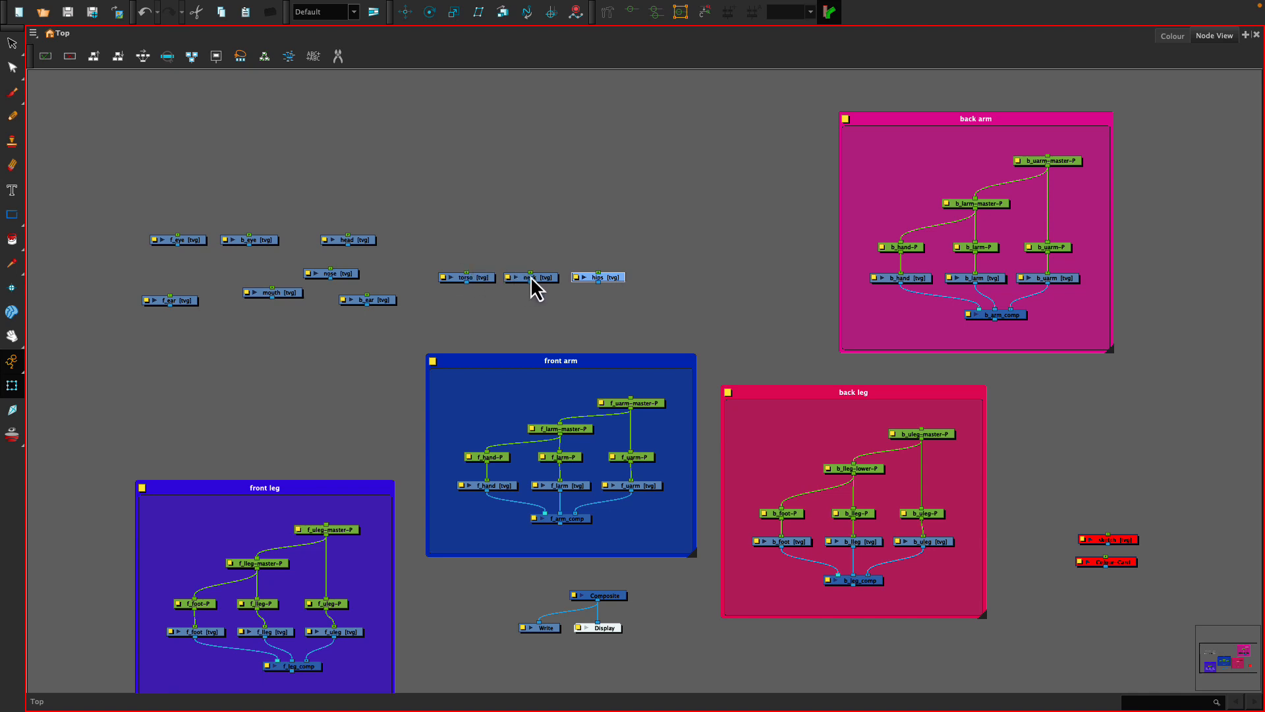
pyautogui.moveTo(543, 278); pyautogui.dragTo(580, 311)
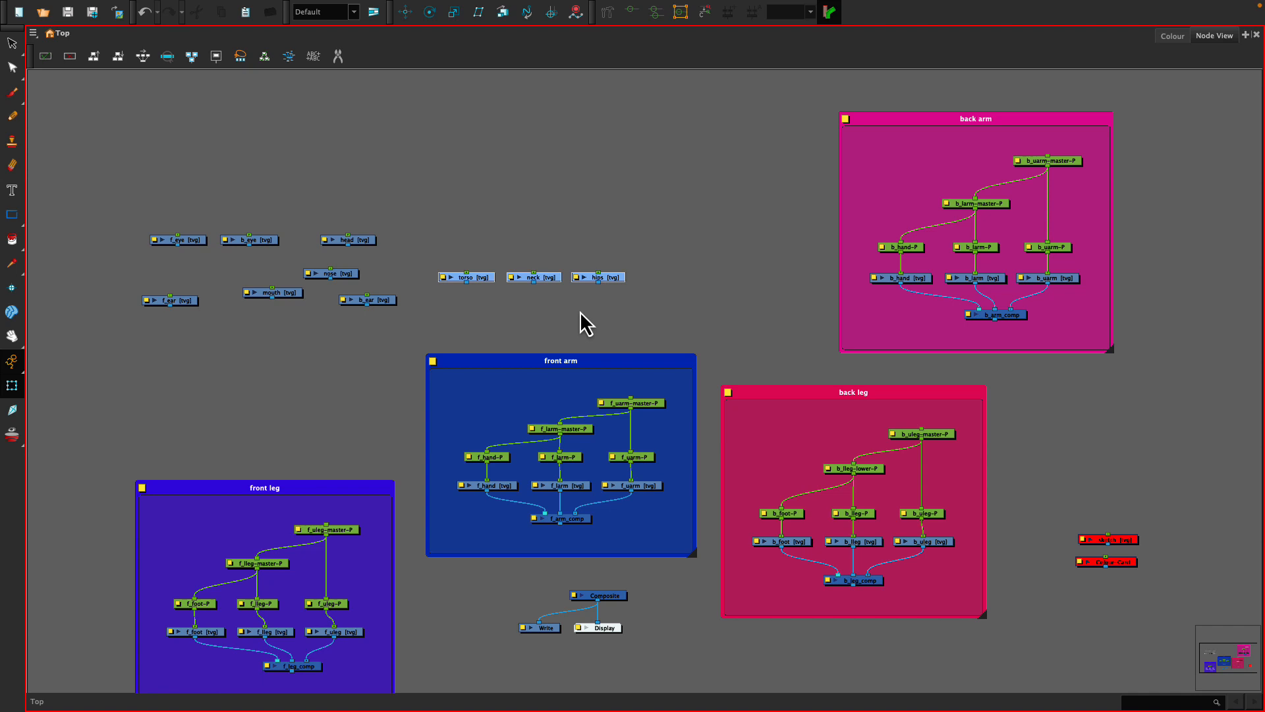
pyautogui.click(145, 59)
pyautogui.click(539, 223)
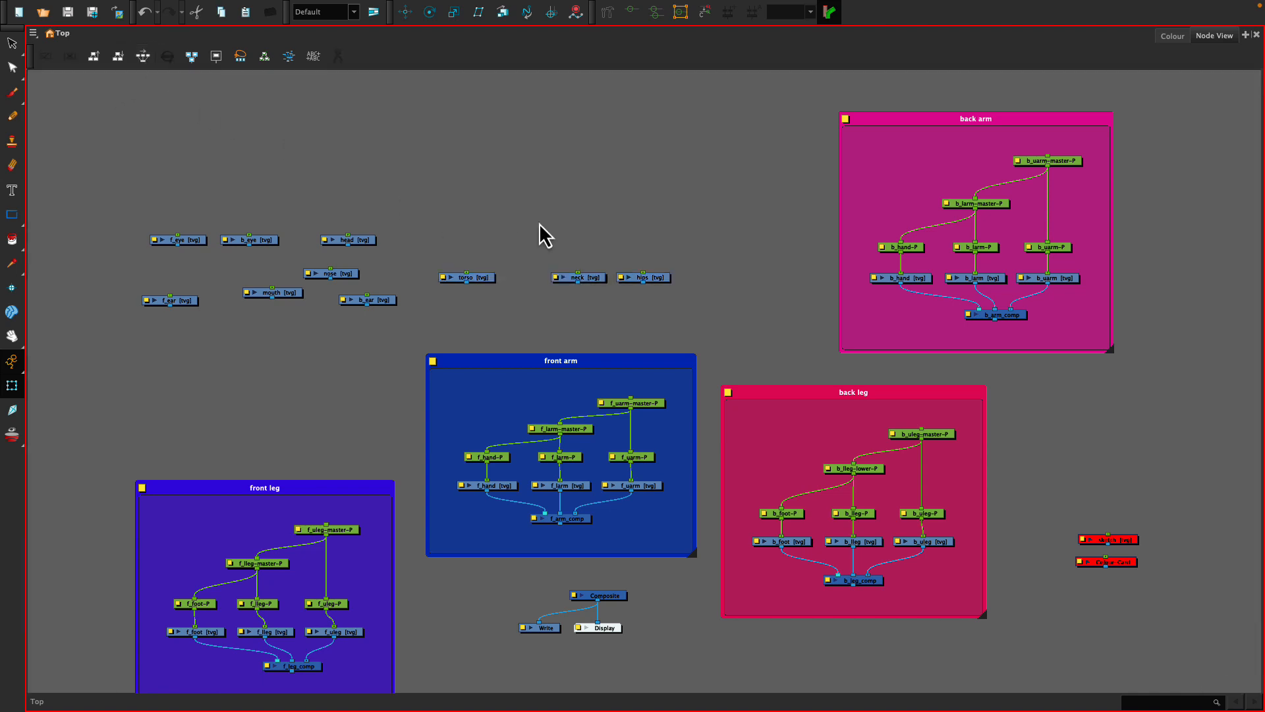
# Step: Reposition the neck and hips nodes, order them in a horizontal row with the torso, and bring the torso closer to the neck
pyautogui.moveTo(567, 272); pyautogui.dragTo(528, 261)
pyautogui.moveTo(656, 281); pyautogui.dragTo(566, 245)
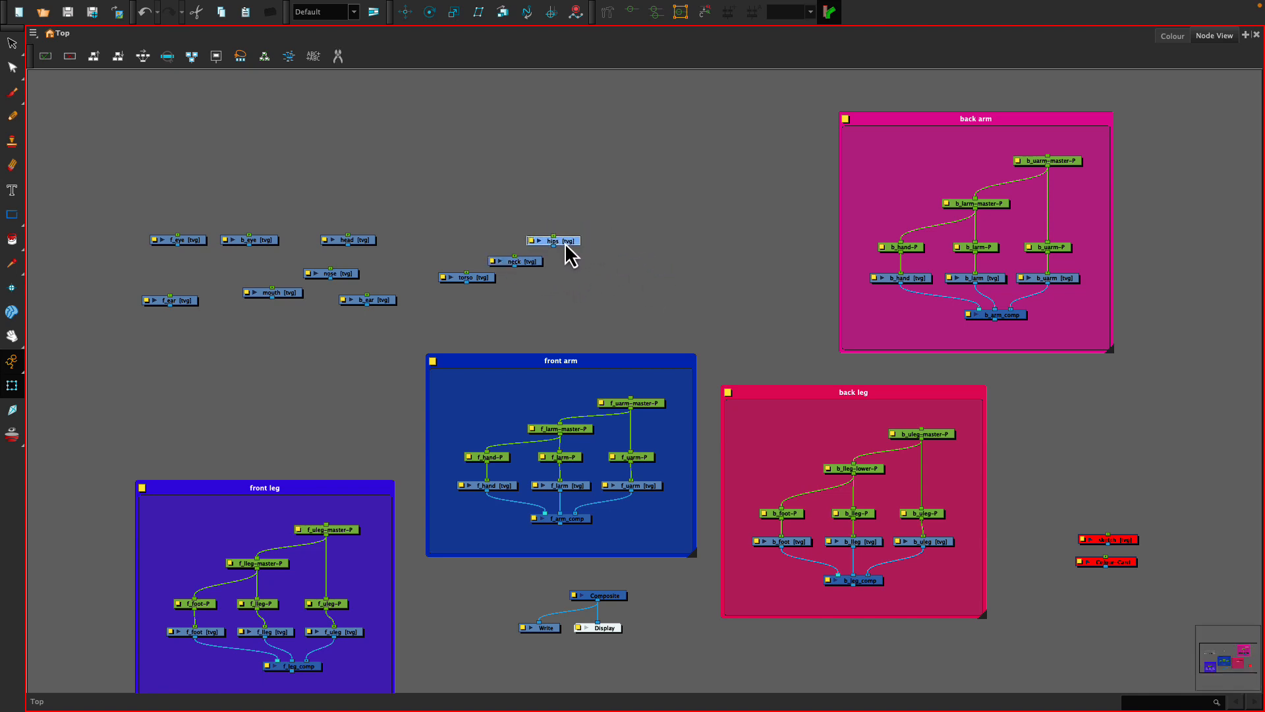
pyautogui.moveTo(466, 193); pyautogui.dragTo(573, 288)
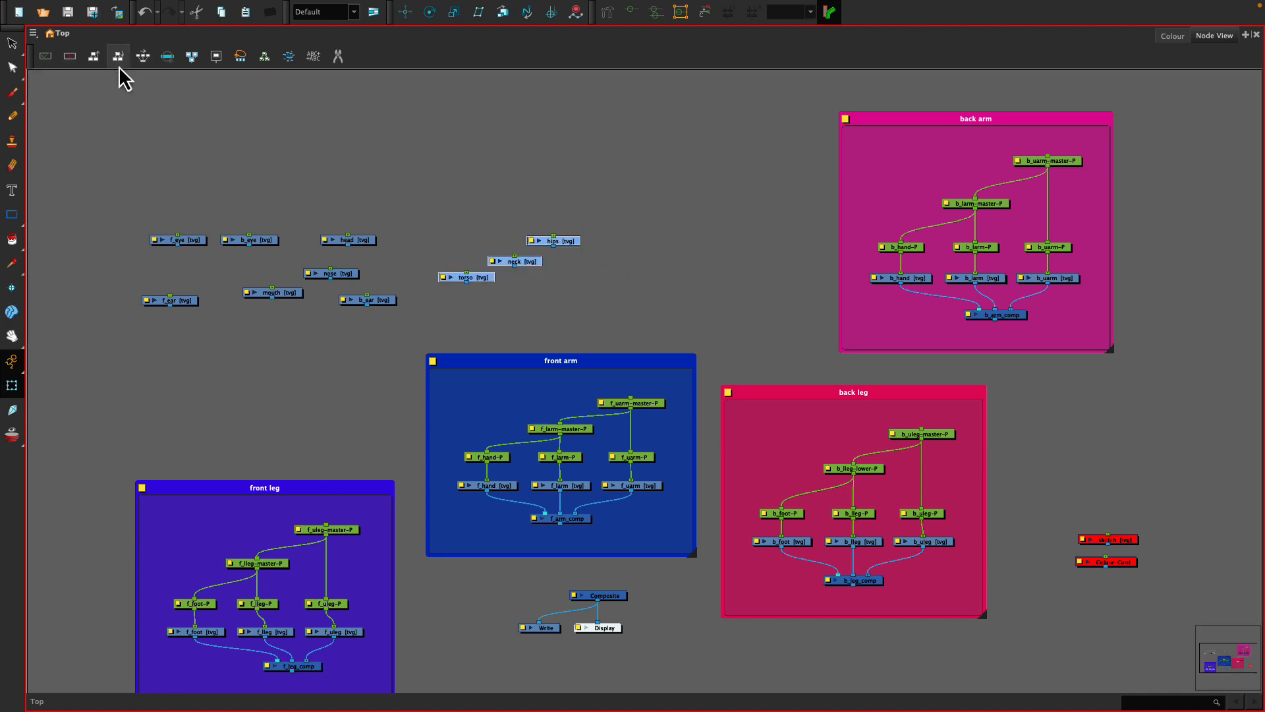
pyautogui.click(143, 57)
pyautogui.click(504, 205)
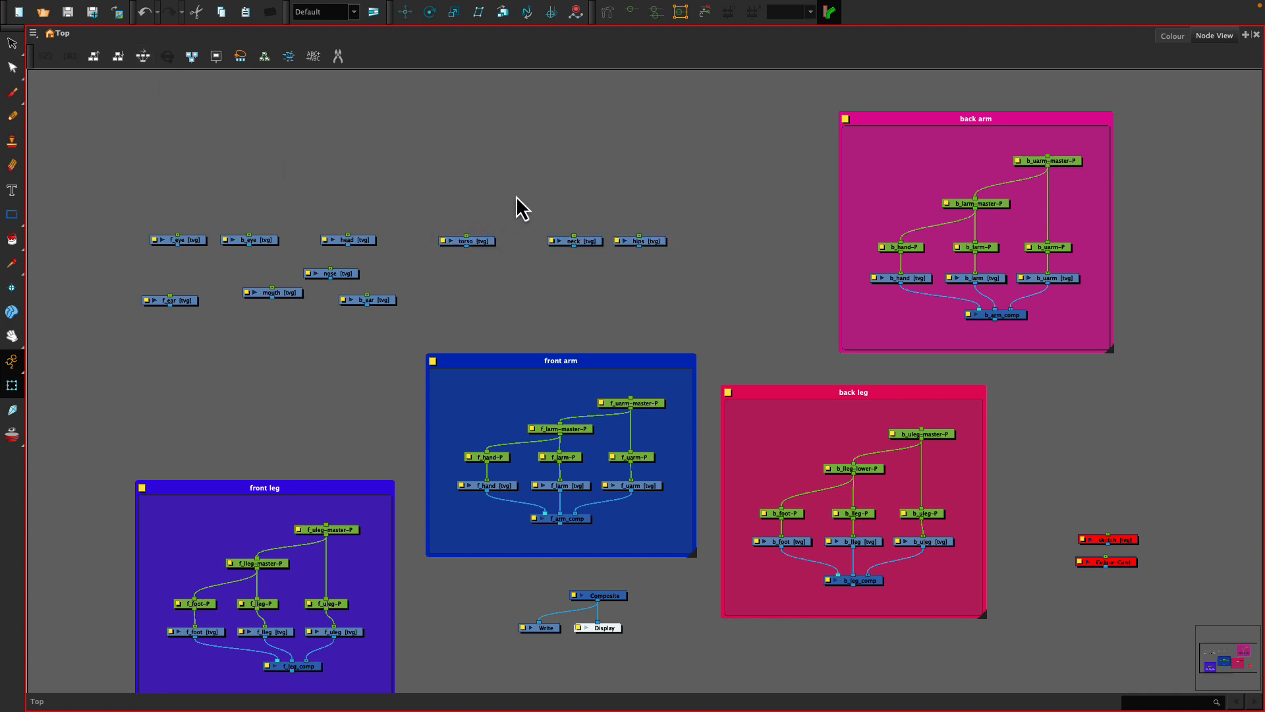
pyautogui.moveTo(484, 244); pyautogui.dragTo(519, 246)
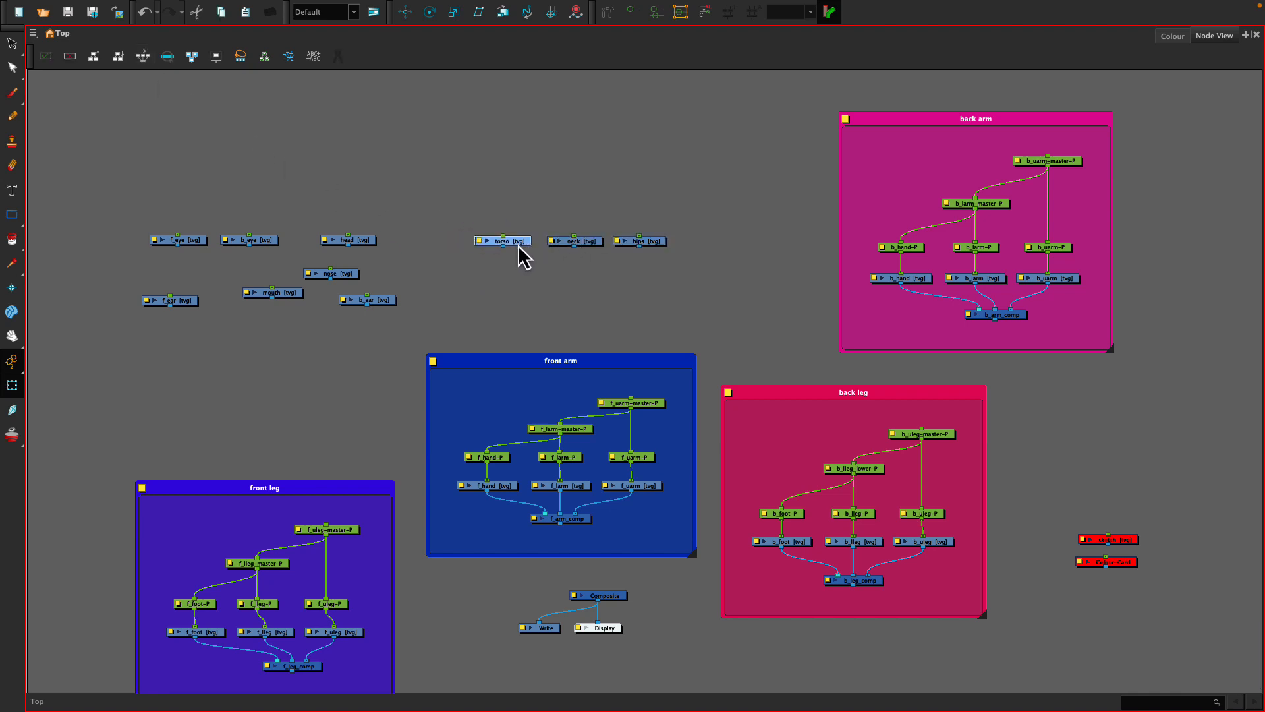
pyautogui.click(499, 205)
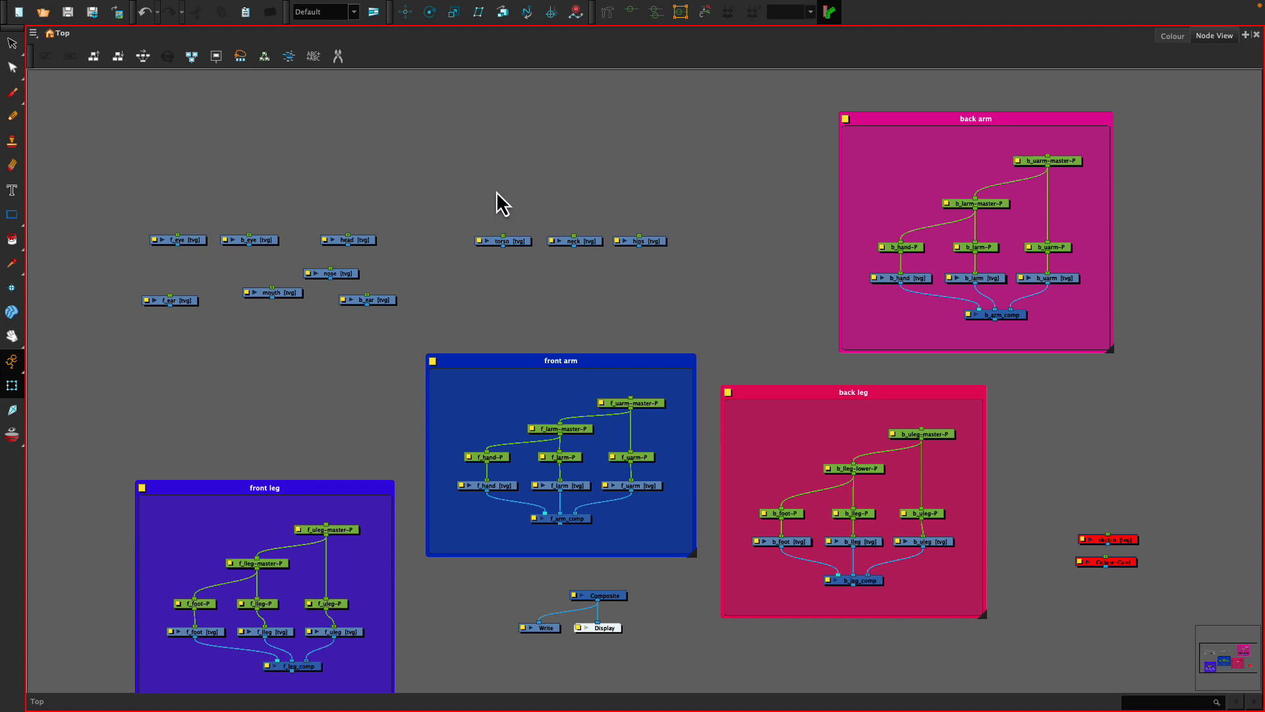
# Step: Add a peg to each of the torso, neck and hips drawings and centre the pegs above their drawings
pyautogui.moveTo(497, 207); pyautogui.dragTo(677, 278)
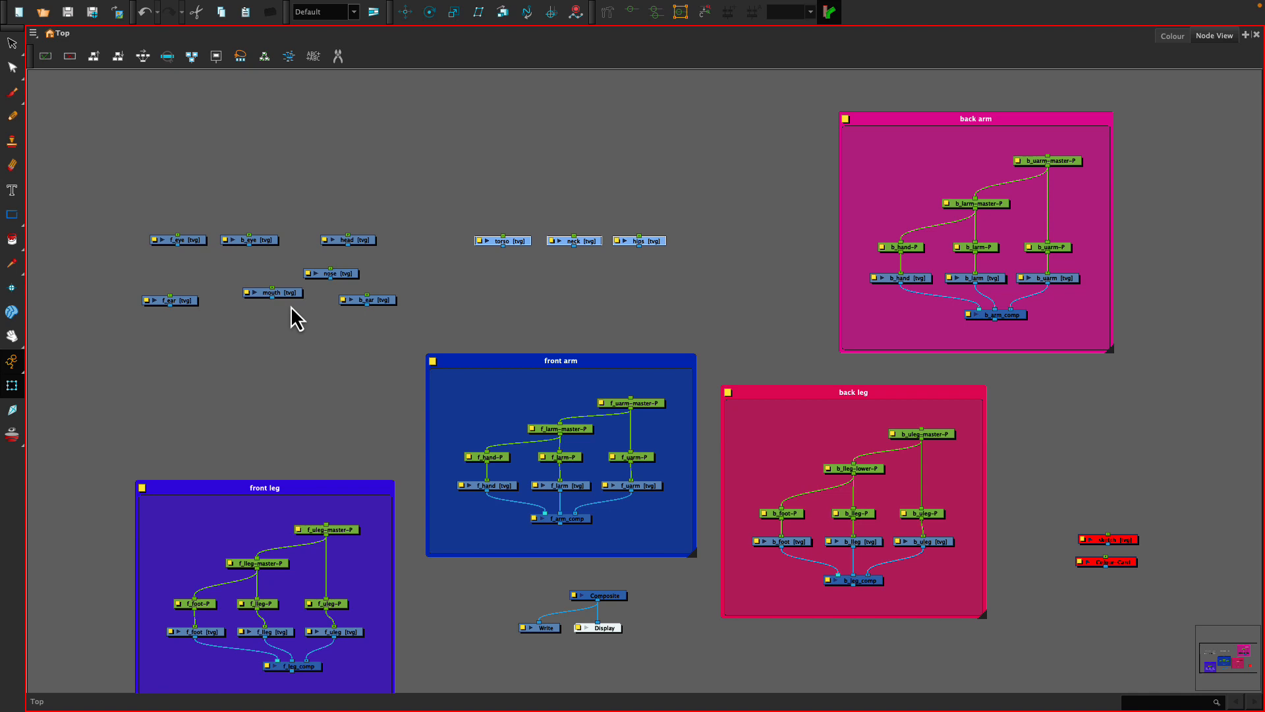
pyautogui.hotkey('ctrl', 'p')
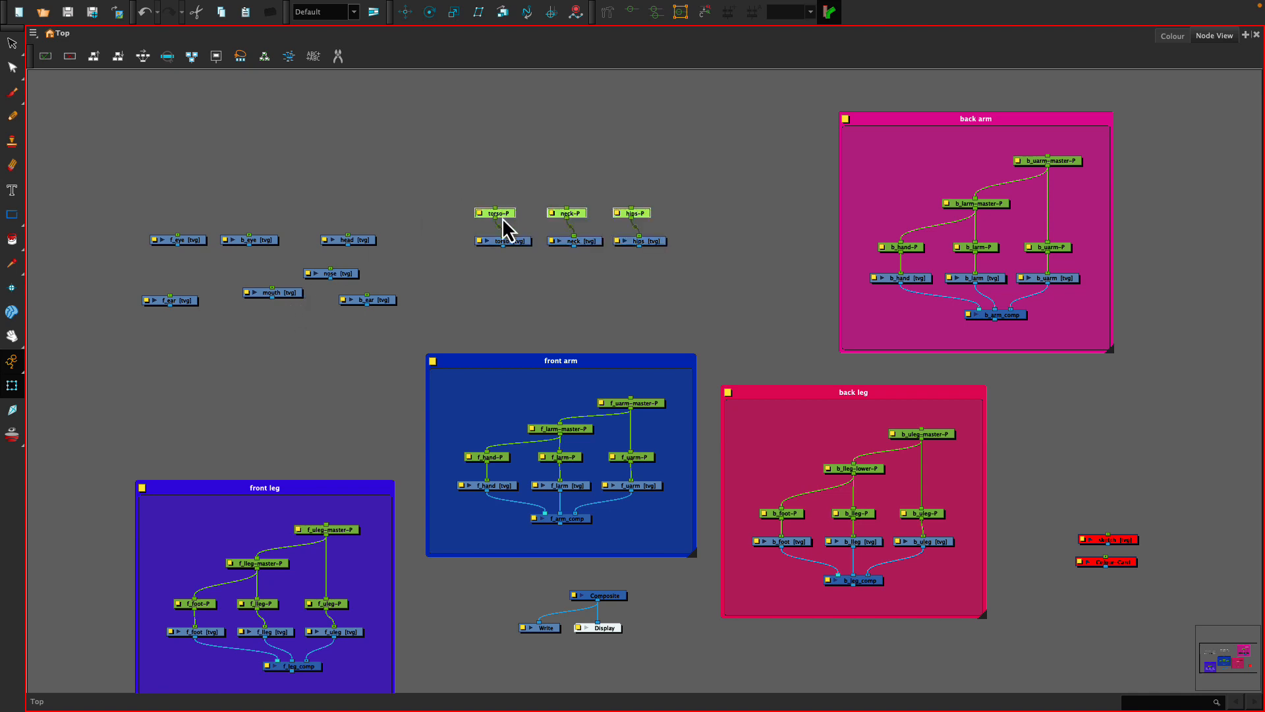
pyautogui.moveTo(509, 224); pyautogui.dragTo(521, 223)
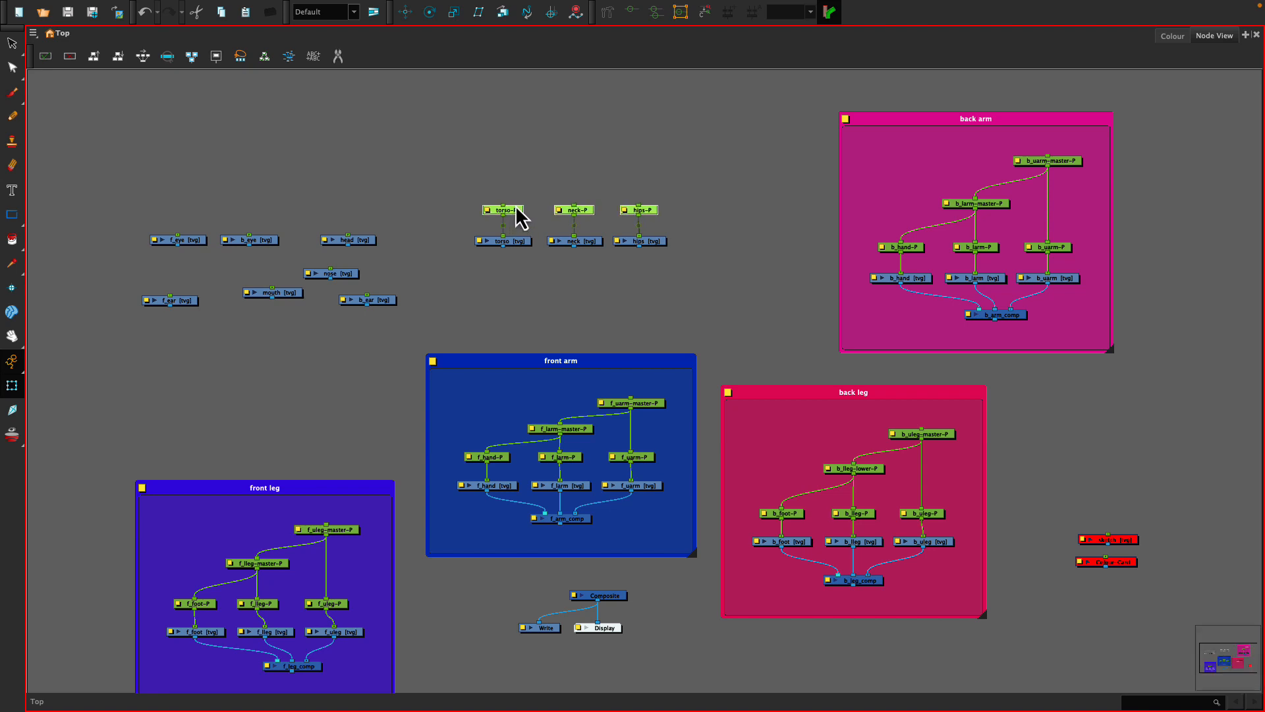
pyautogui.click(508, 175)
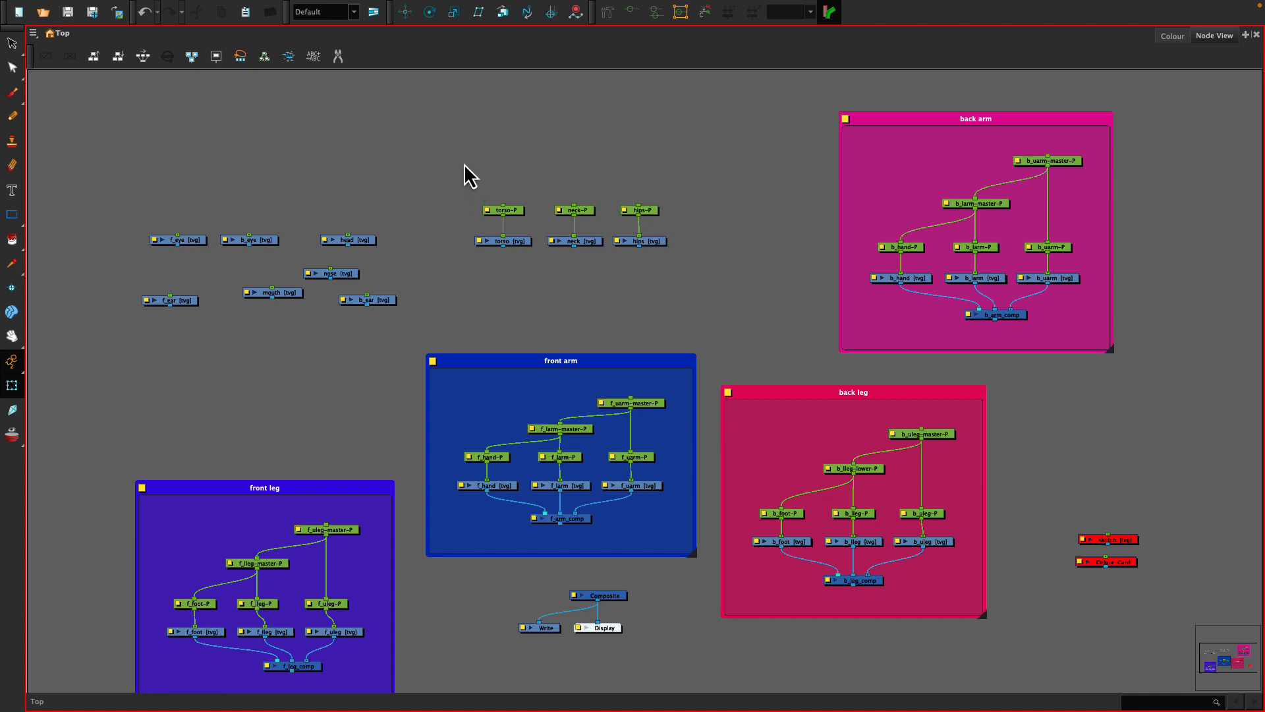
# Step: Put a backdrop behind the torso, neck and hips drawings and their pegs
pyautogui.moveTo(464, 164); pyautogui.dragTo(675, 287)
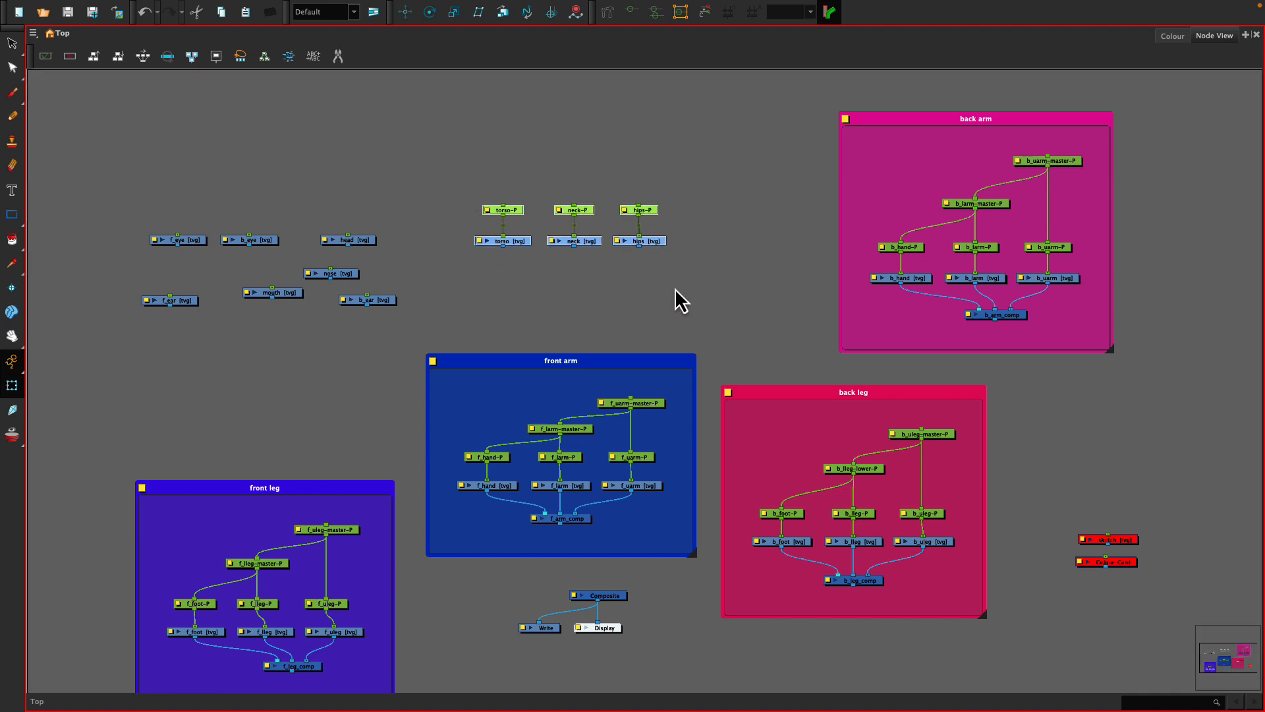
pyautogui.click(33, 33)
pyautogui.moveTo(53, 96)
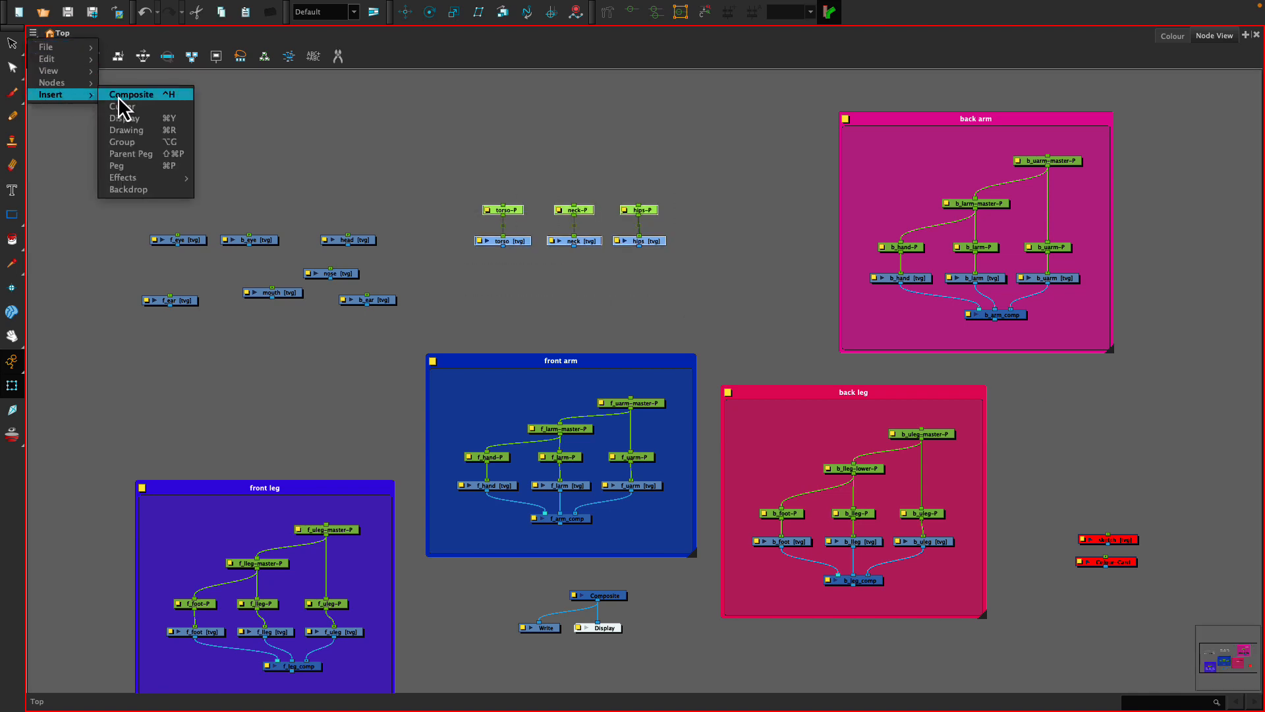
pyautogui.click(127, 190)
# Step: Set the new backdrop's colour to dark teal green and name it "body"
pyautogui.doubleClick(452, 174)
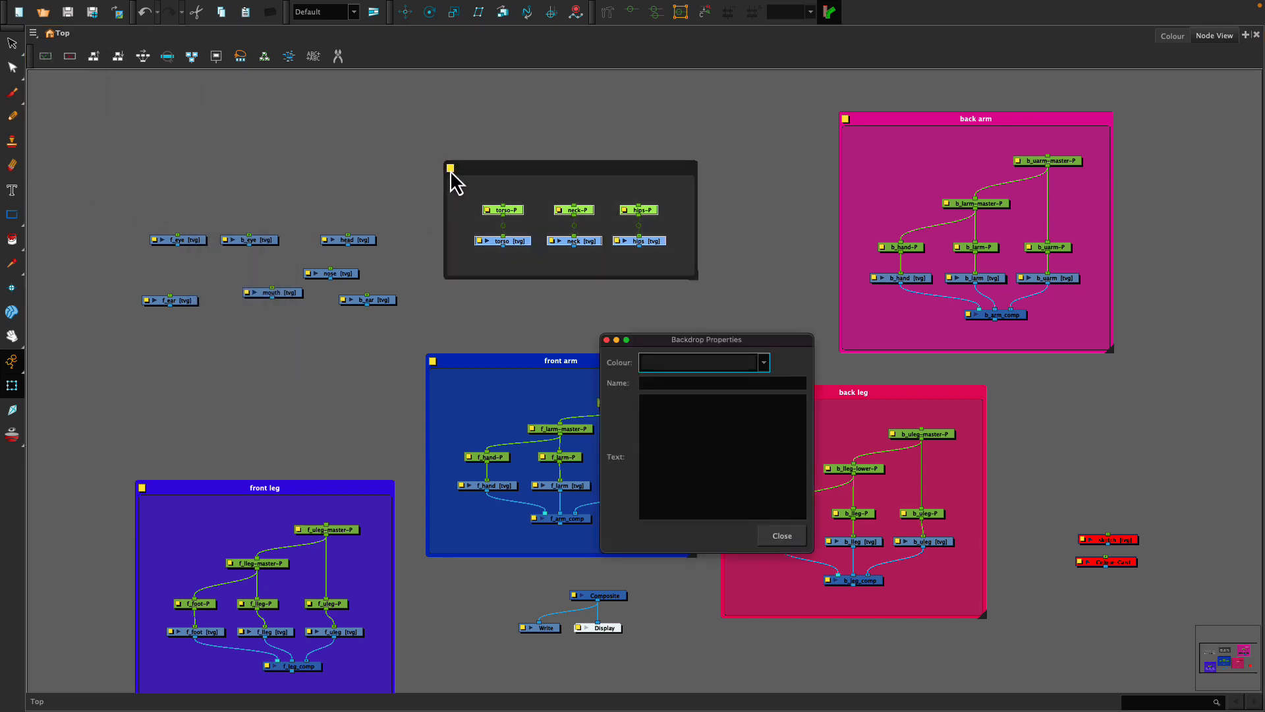
pyautogui.click(656, 365)
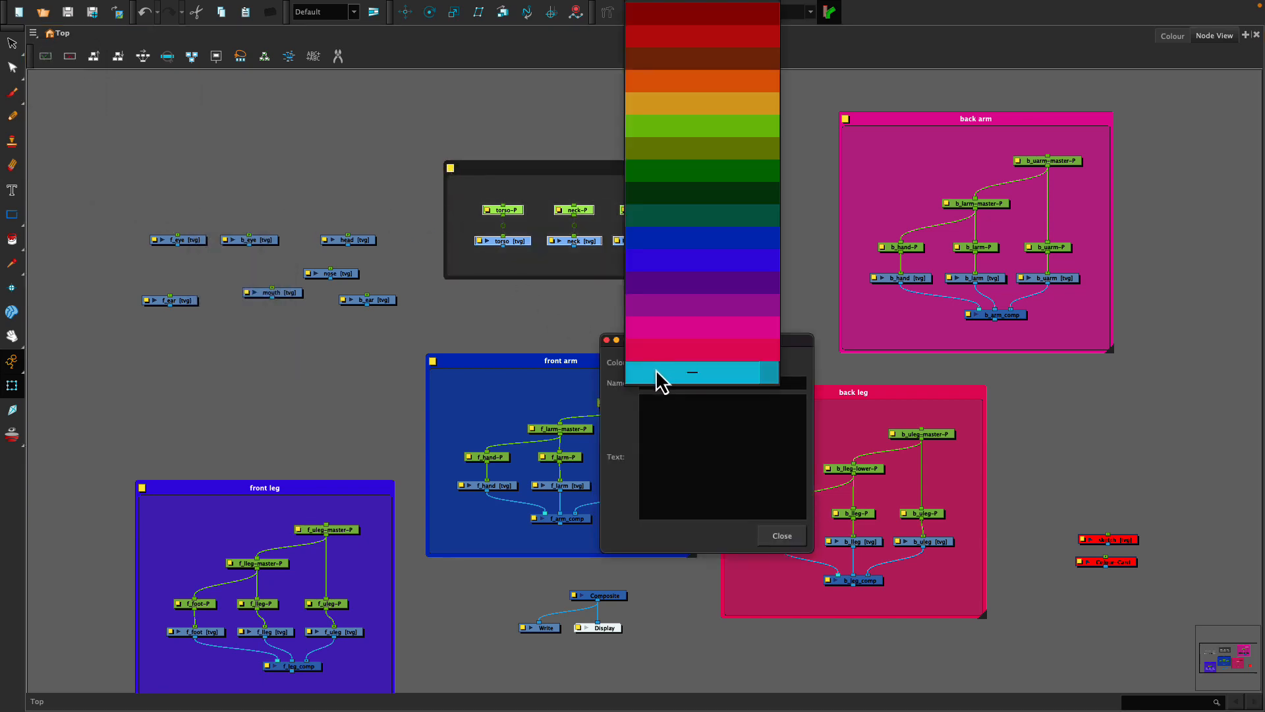
pyautogui.click(646, 217)
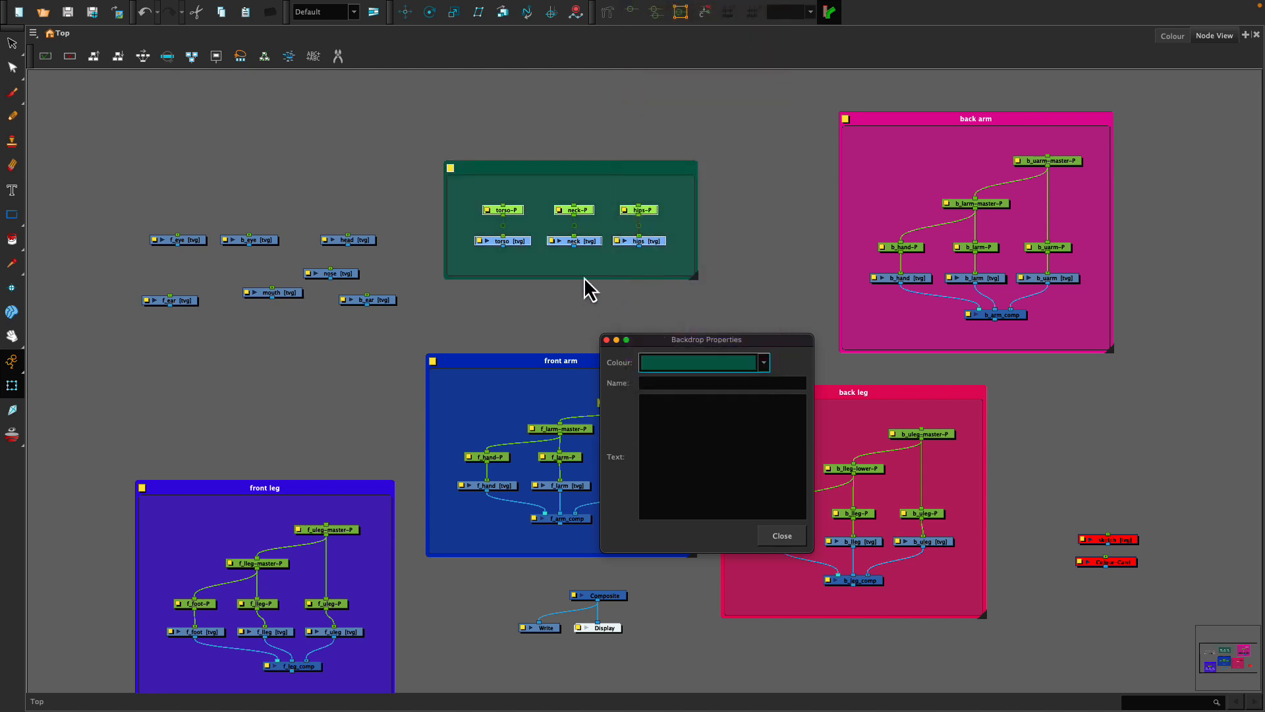
pyautogui.click(656, 382)
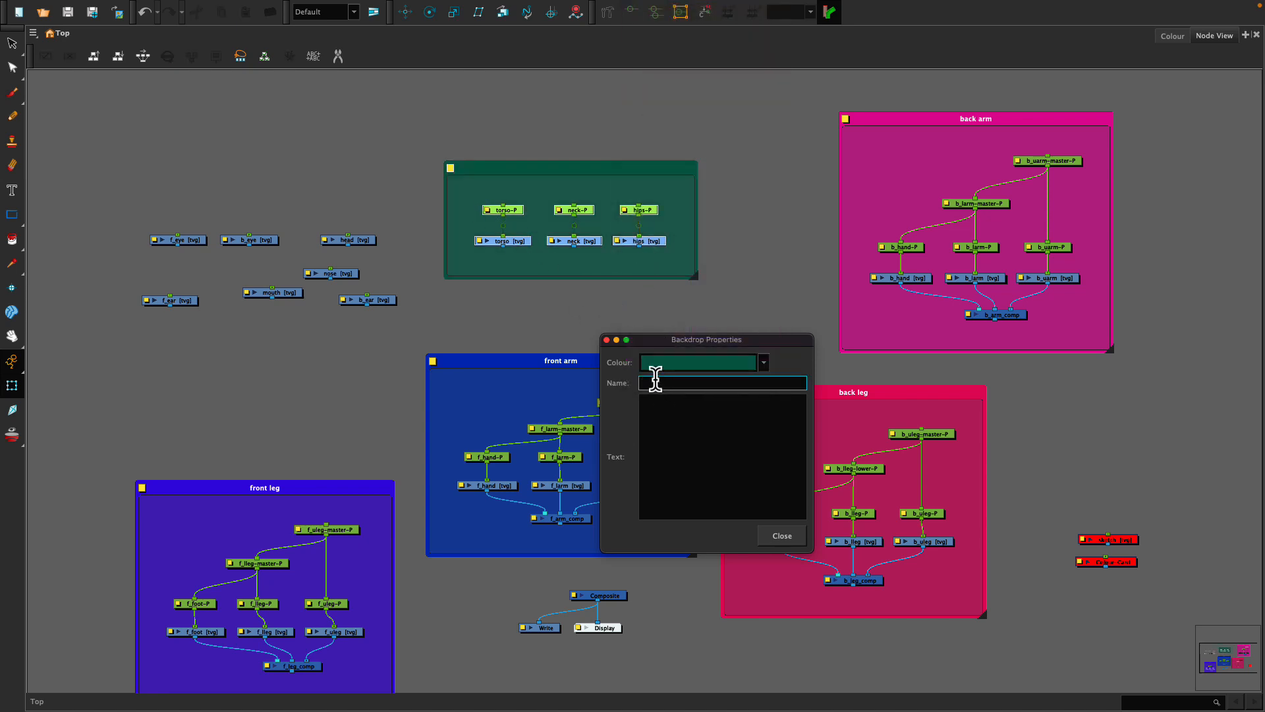
pyautogui.write('body')
pyautogui.click(782, 536)
# Step: Move the body backdrop to the far side of the back leg backdrop and shift the front arm backdrop slightly down
pyautogui.moveTo(497, 171); pyautogui.dragTo(505, 219)
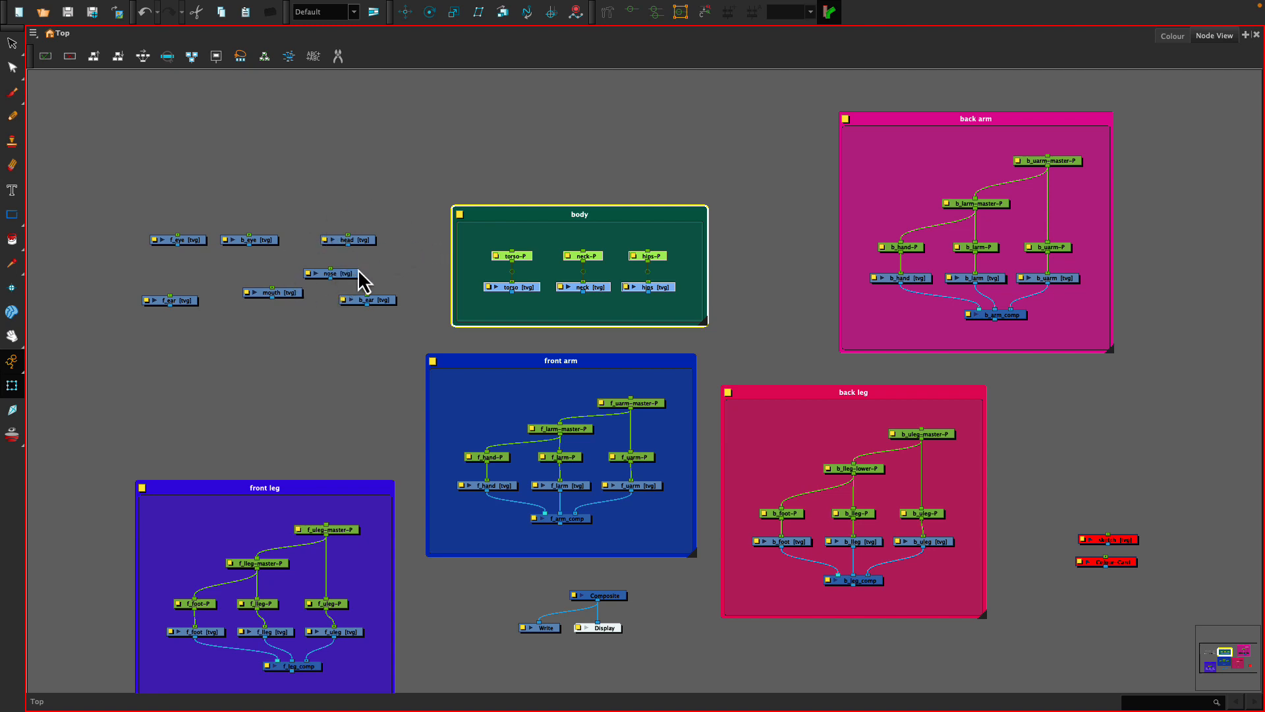
pyautogui.moveTo(497, 213); pyautogui.dragTo(1069, 393)
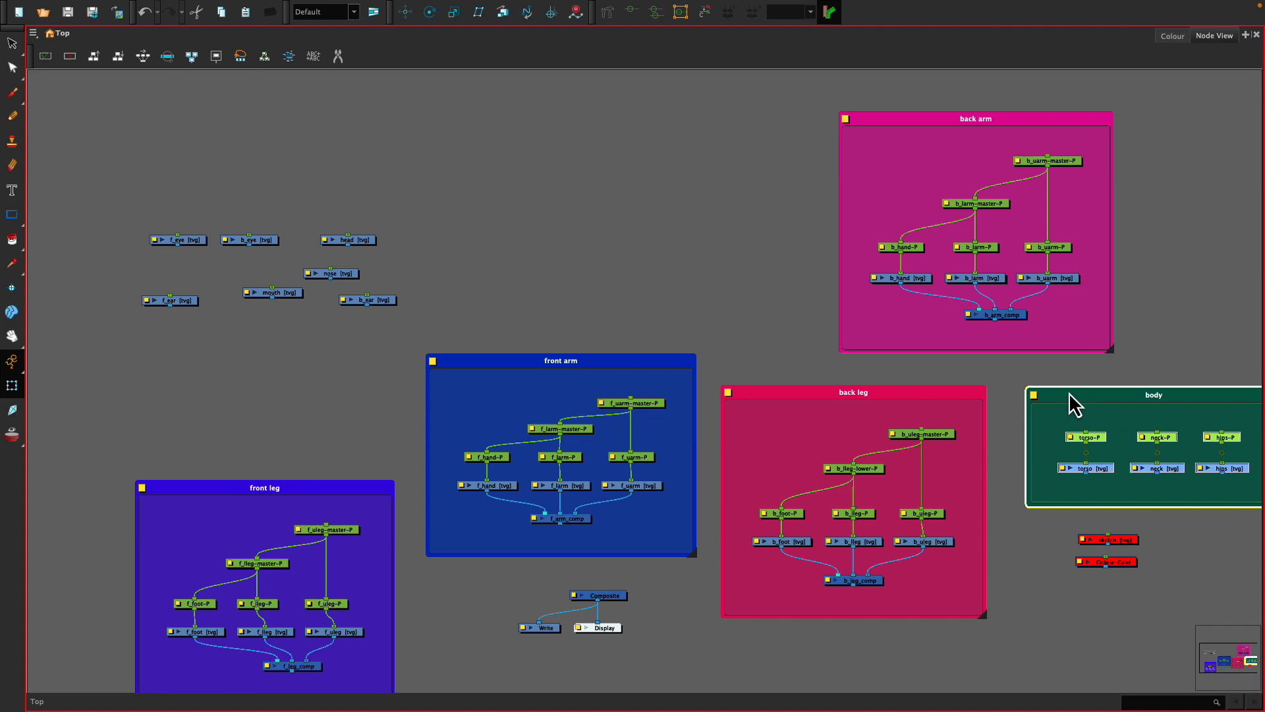
pyautogui.moveTo(488, 366)
pyautogui.mouseDown()
pyautogui.moveTo(466, 398)
pyautogui.moveTo(476, 476)
pyautogui.moveTo(485, 381)
pyautogui.mouseUp()
pyautogui.click(454, 624)
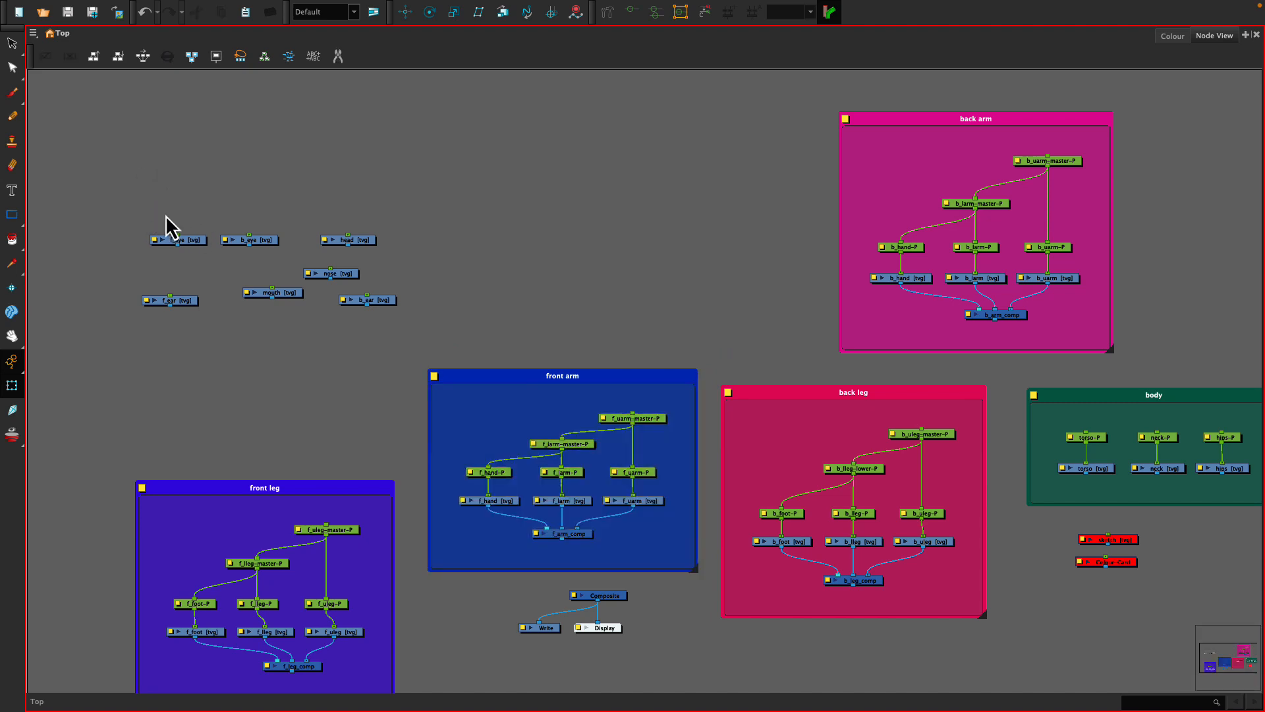
# Step: Place the head, f_ear and b_ear drawings side by side in that order
pyautogui.click(348, 241)
pyautogui.moveTo(373, 246)
pyautogui.mouseDown()
pyautogui.moveTo(464, 254)
pyautogui.moveTo(358, 249)
pyautogui.mouseUp()
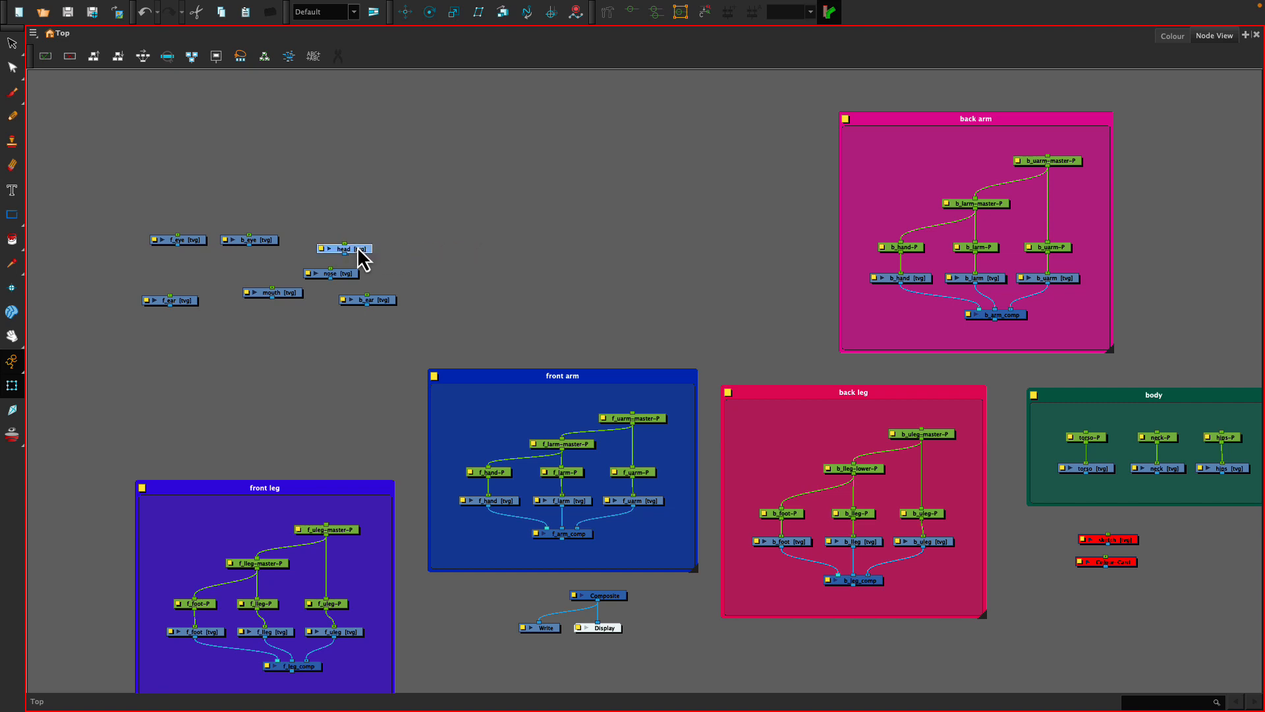
pyautogui.moveTo(181, 304); pyautogui.dragTo(417, 252)
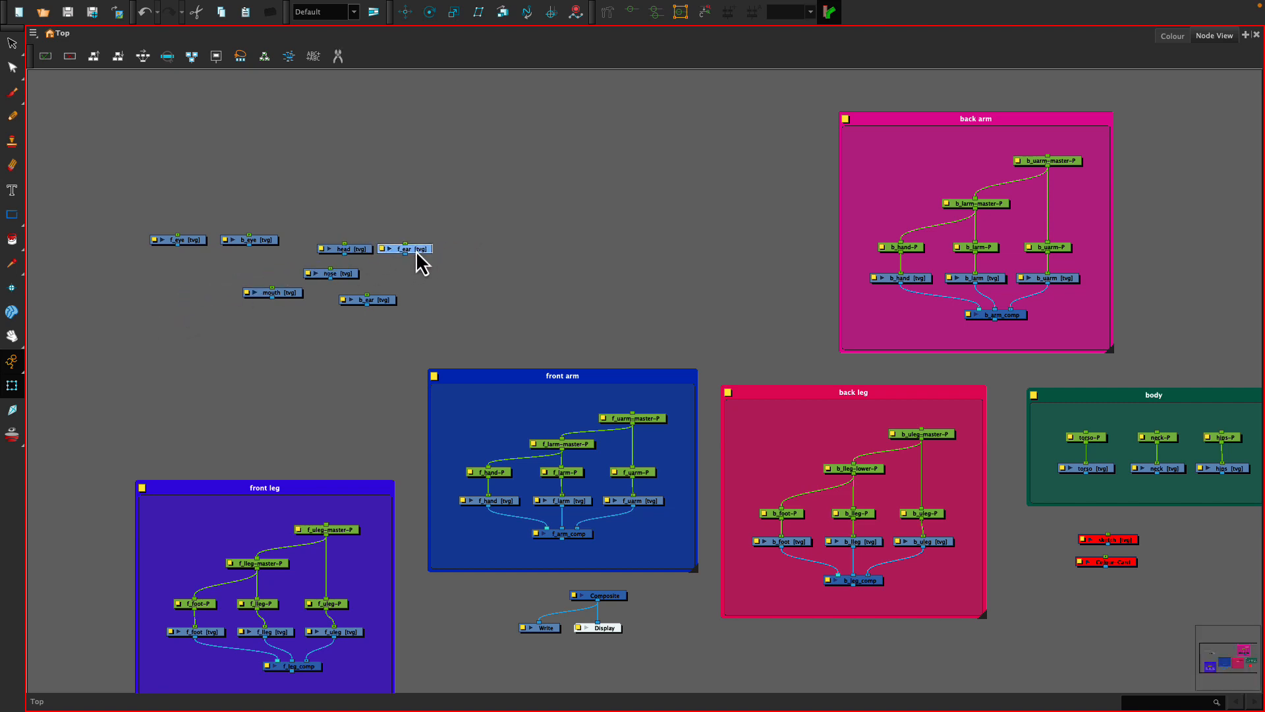
pyautogui.moveTo(378, 303); pyautogui.dragTo(486, 257)
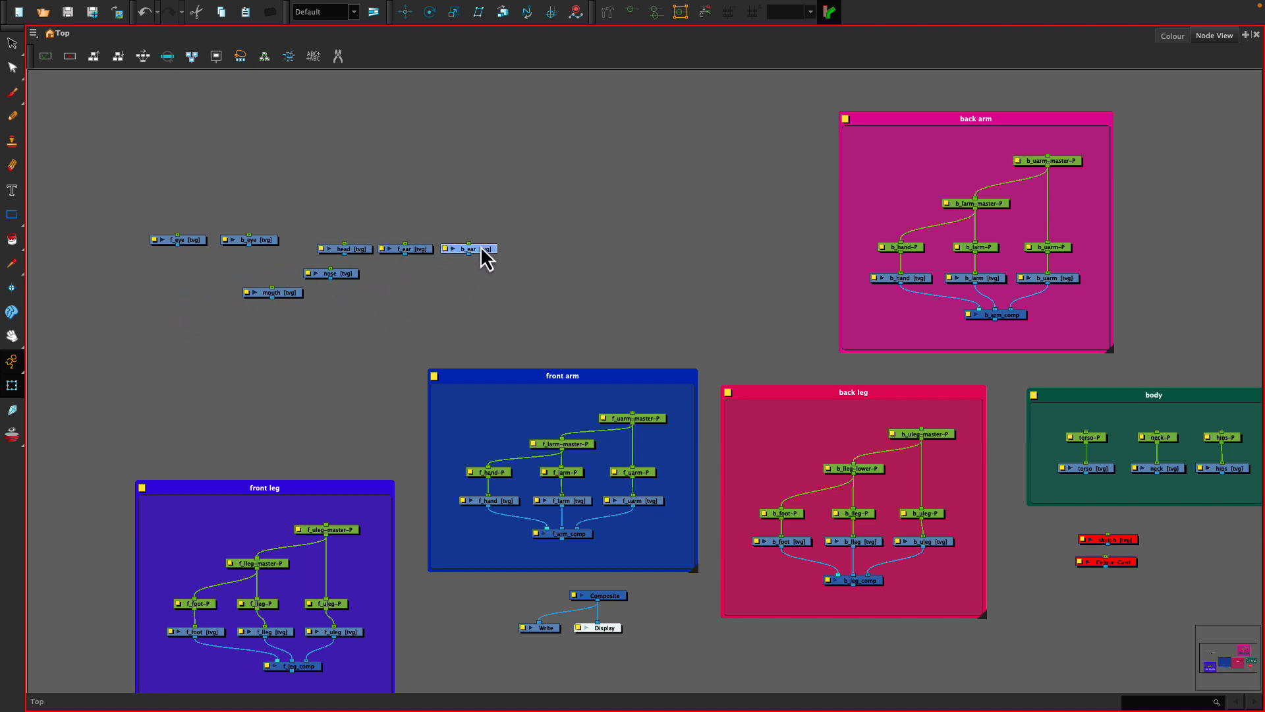
# Step: Place the eyes, nose and mouth before the head, order all seven head drawings in a horizontal row, and bring the eyes closer to the nose
pyautogui.moveTo(148, 207); pyautogui.dragTo(169, 241)
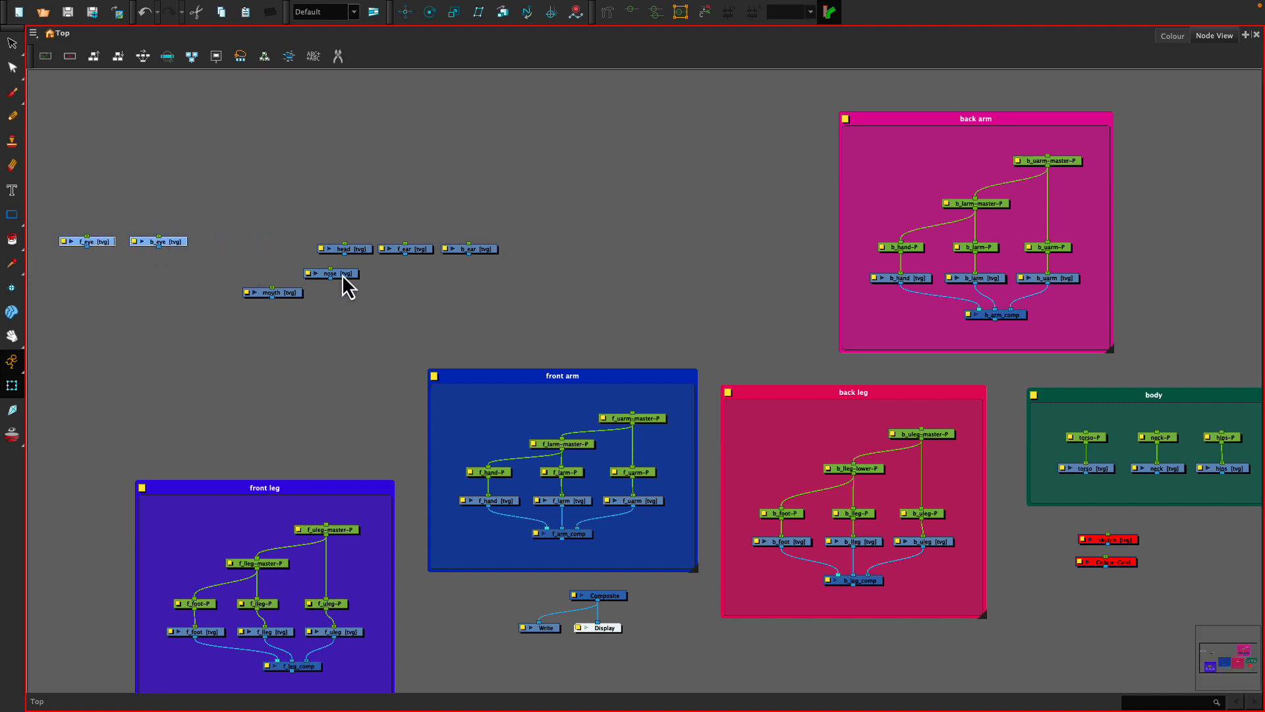
pyautogui.moveTo(342, 274); pyautogui.dragTo(252, 249)
pyautogui.moveTo(287, 295); pyautogui.dragTo(305, 259)
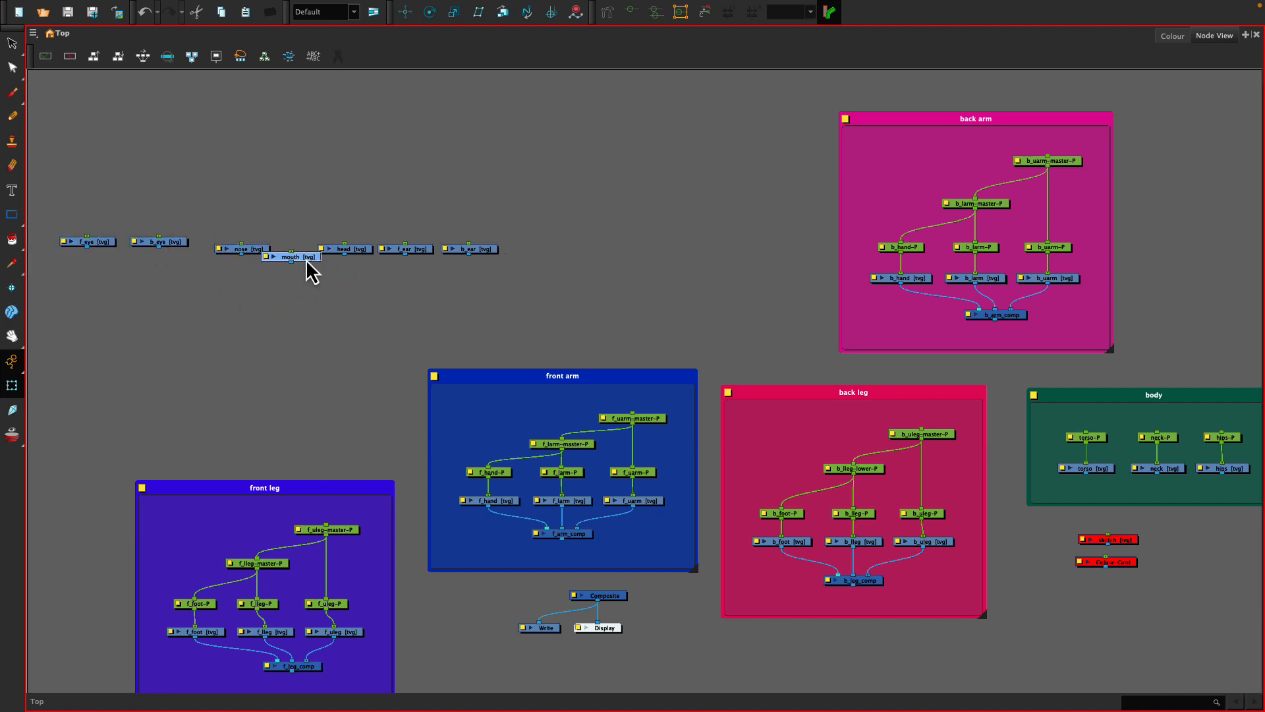
pyautogui.moveTo(78, 207); pyautogui.dragTo(509, 261)
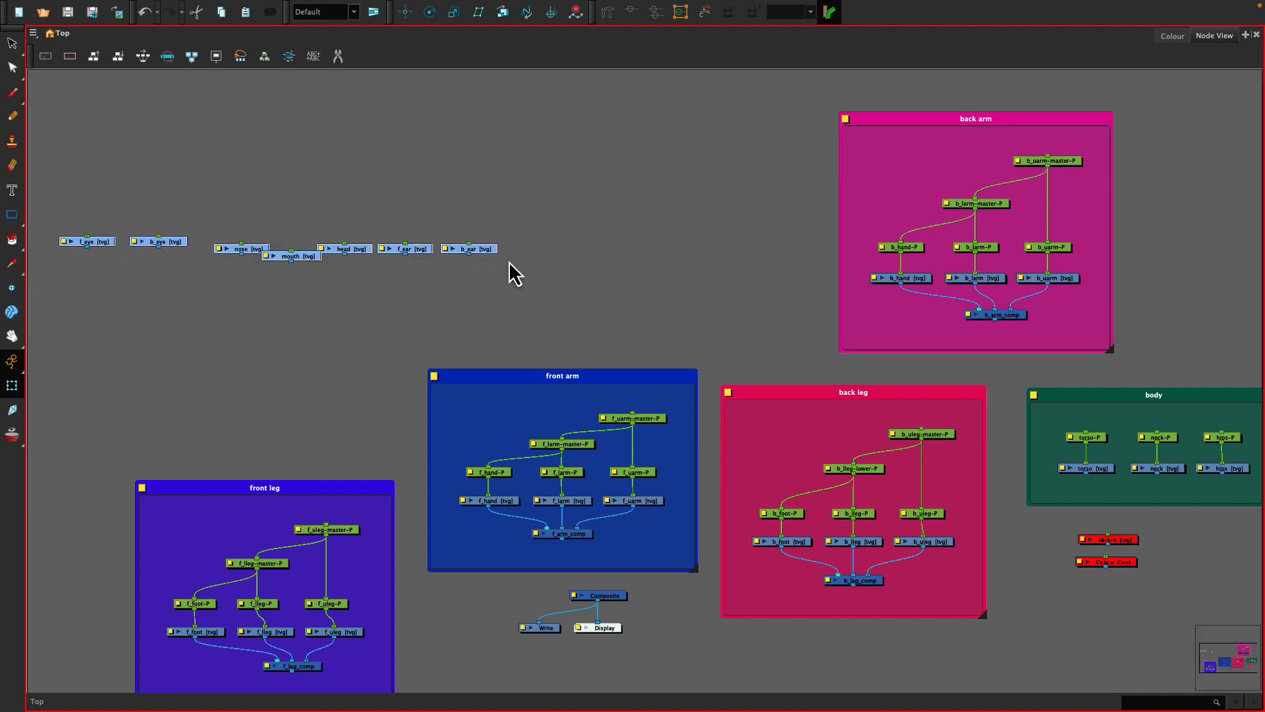
pyautogui.click(140, 56)
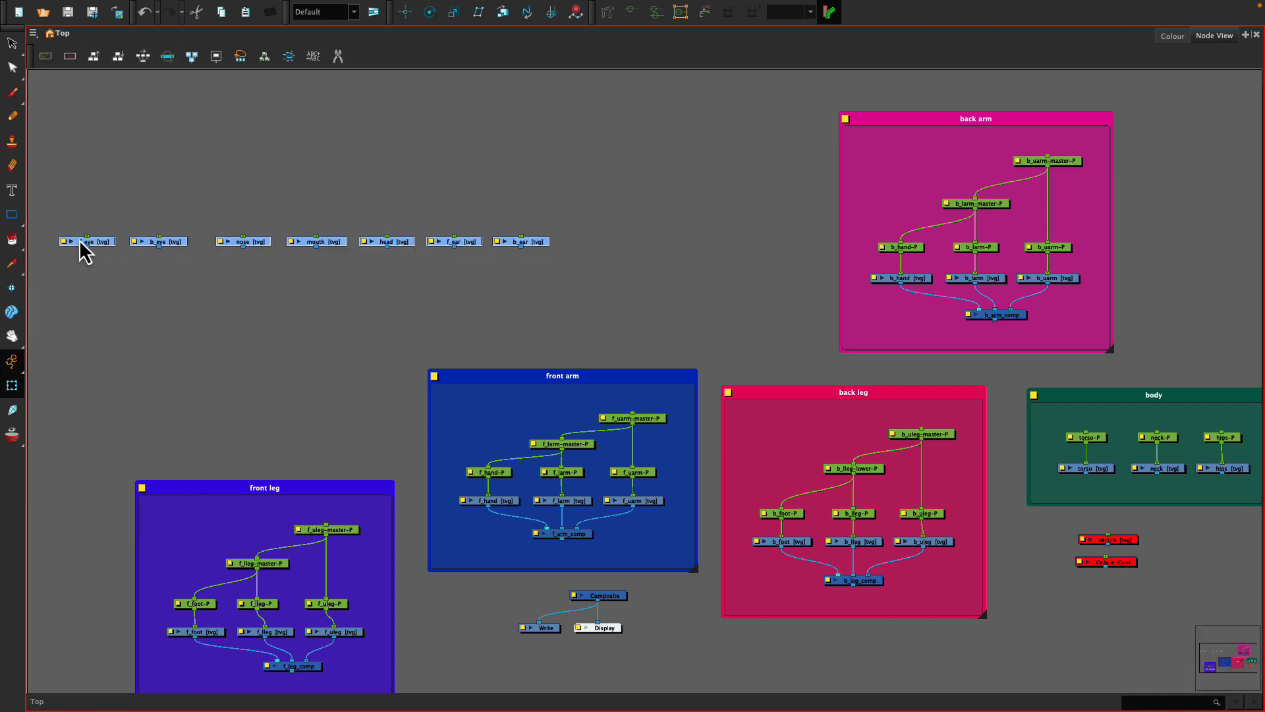
pyautogui.moveTo(64, 198); pyautogui.dragTo(171, 239)
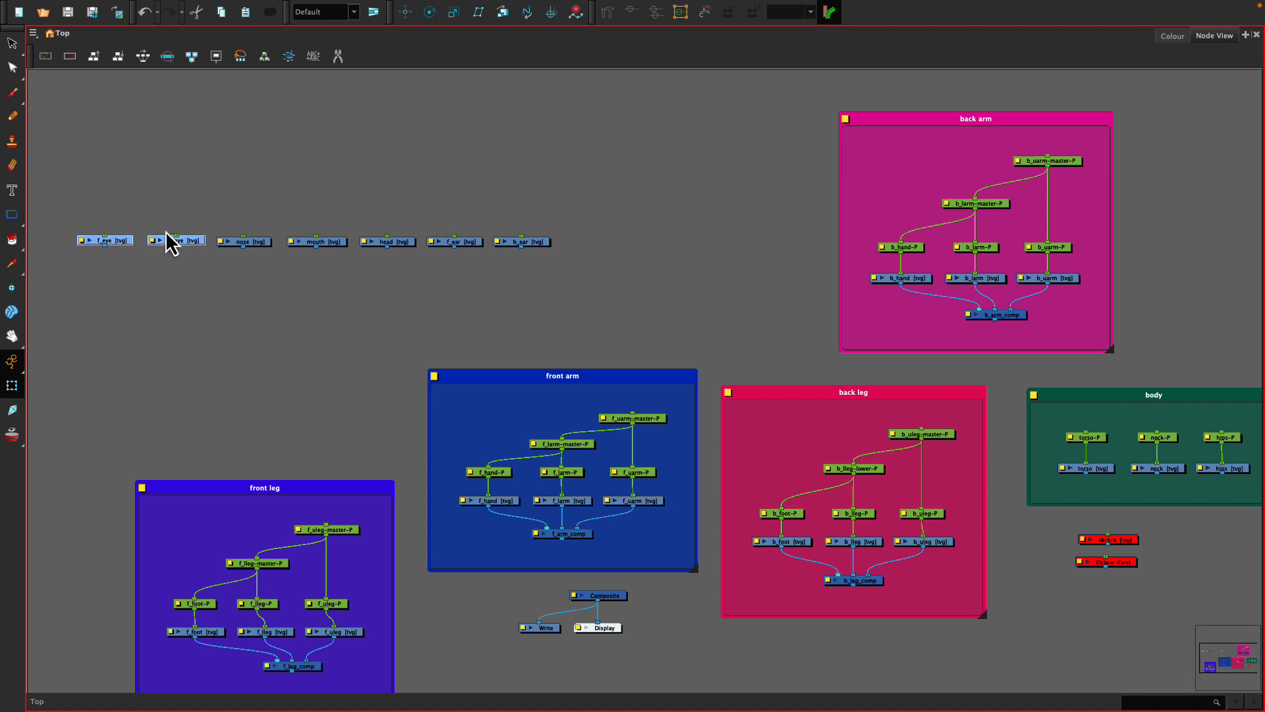
pyautogui.click(128, 318)
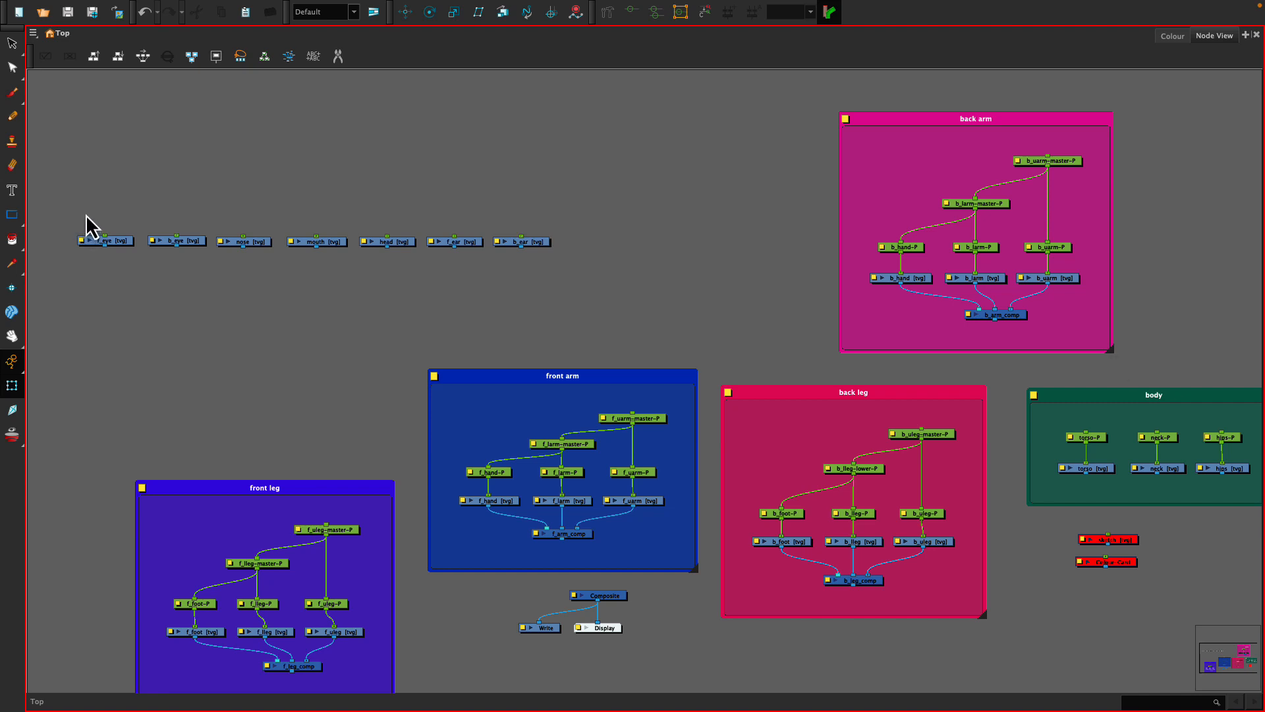
# Step: Add a peg to each of the seven head drawings and centre the pegs above them
pyautogui.moveTo(85, 214); pyautogui.dragTo(544, 282)
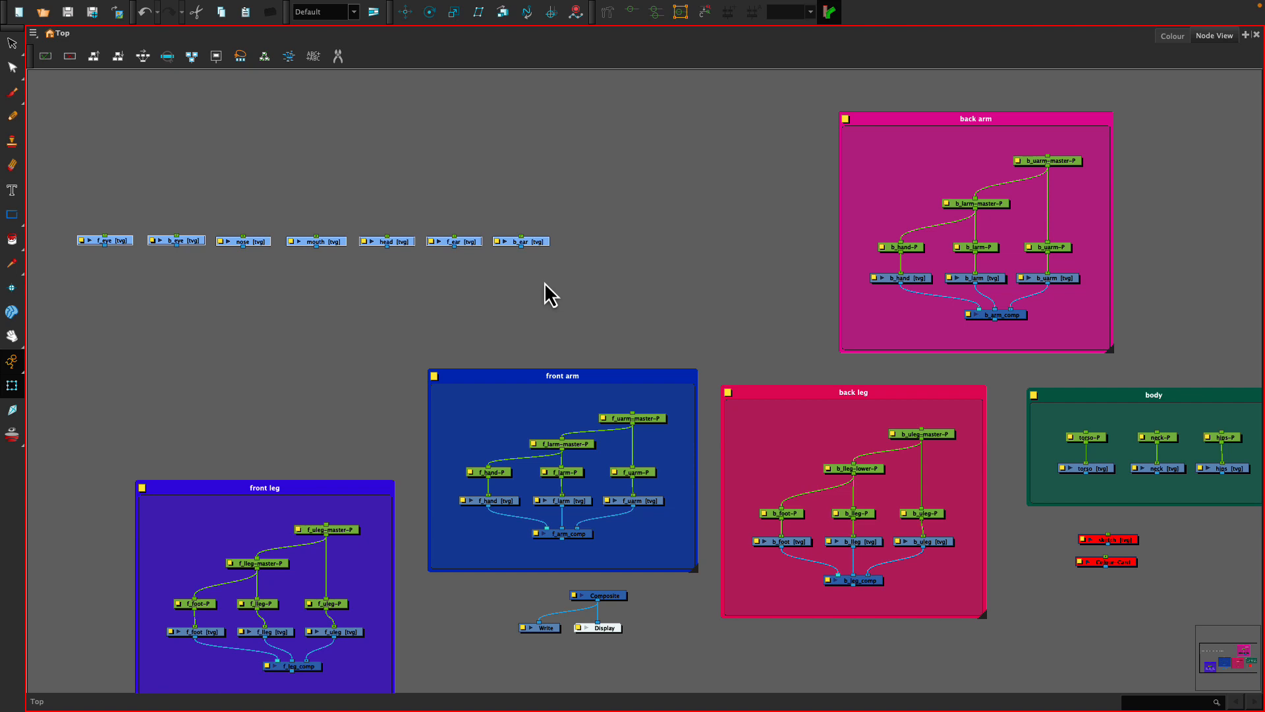
pyautogui.hotkey('ctrl', 'p')
pyautogui.moveTo(102, 212); pyautogui.dragTo(112, 212)
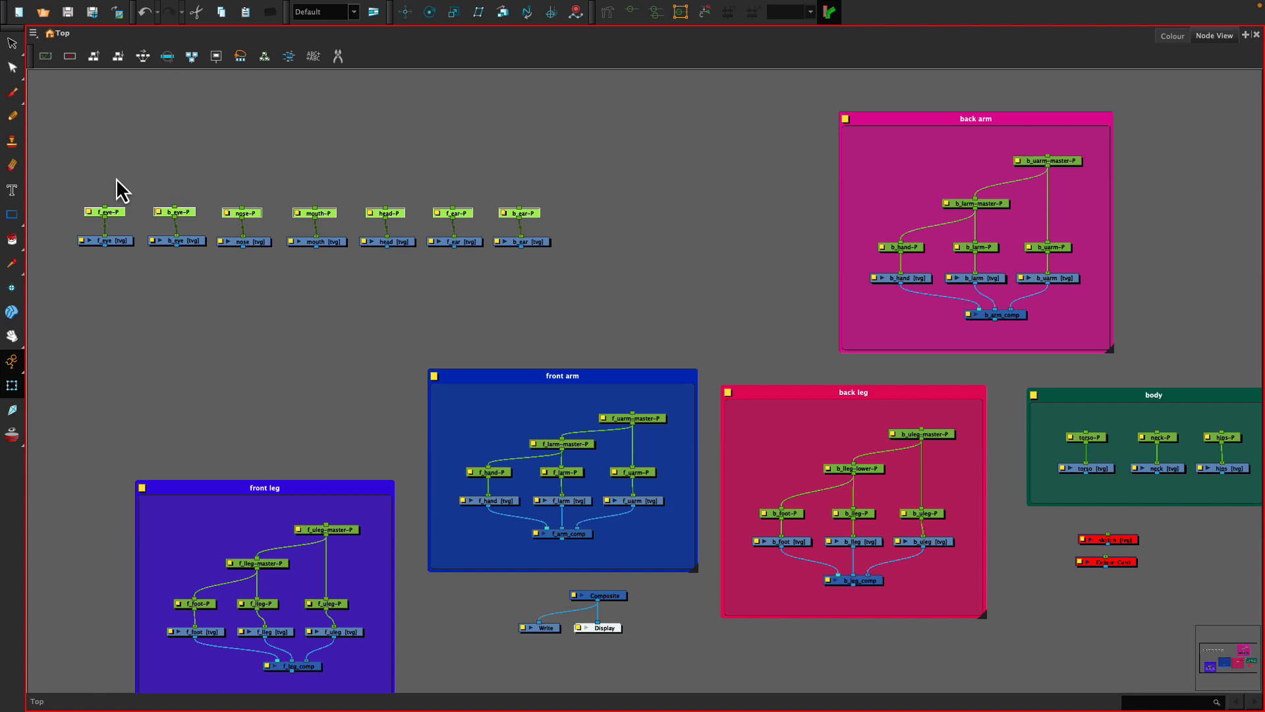
pyautogui.click(117, 180)
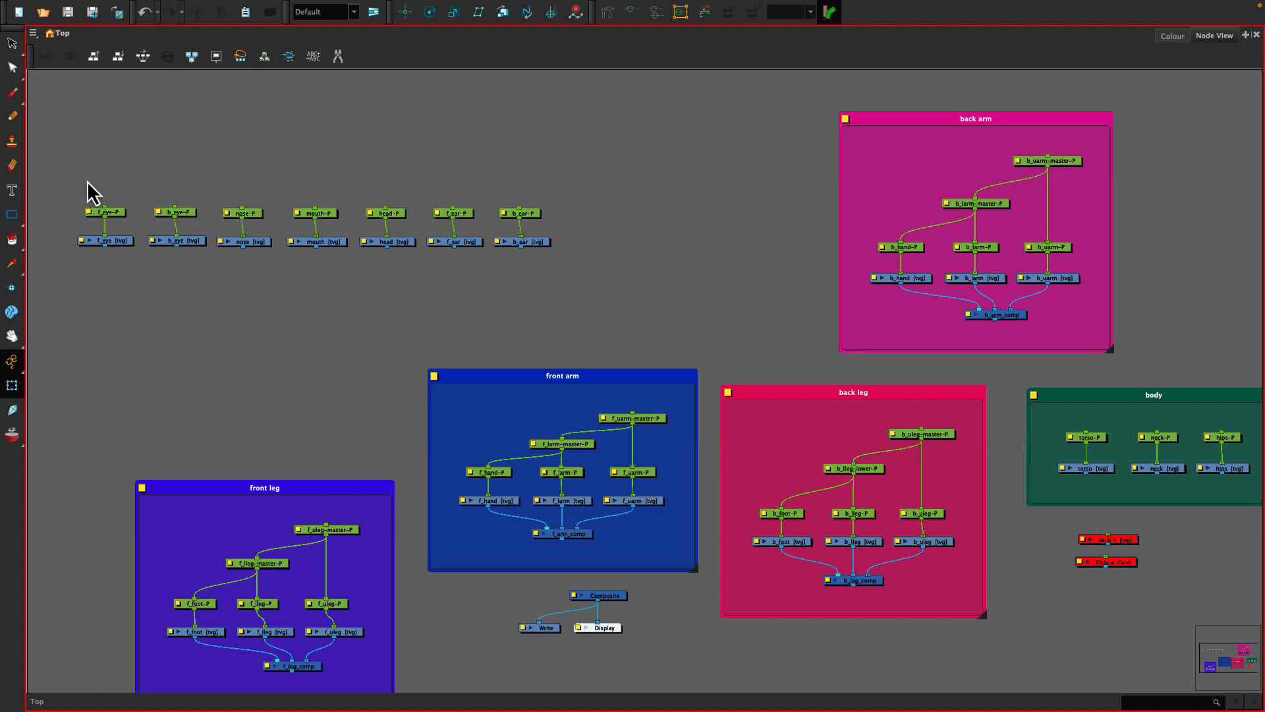
pyautogui.moveTo(93, 186); pyautogui.dragTo(245, 157)
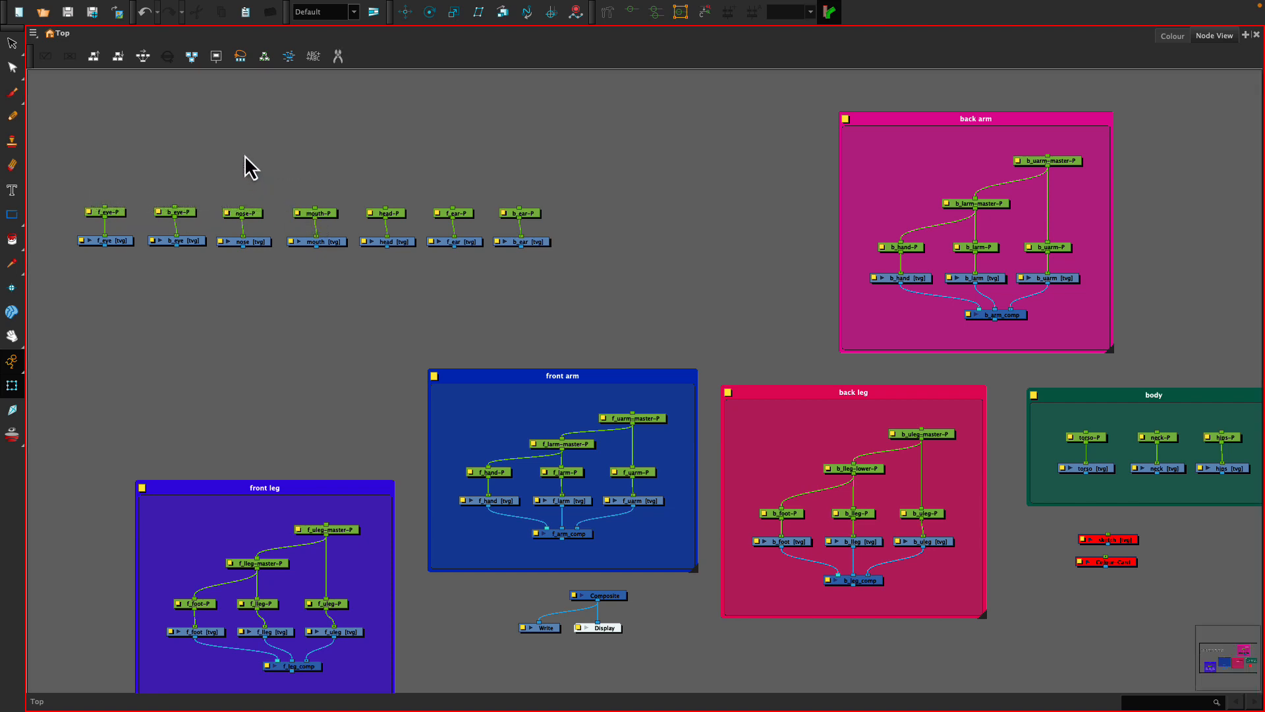
# Step: Add a parent peg above the mouth peg and raise it clear of the peg row
pyautogui.click(319, 212)
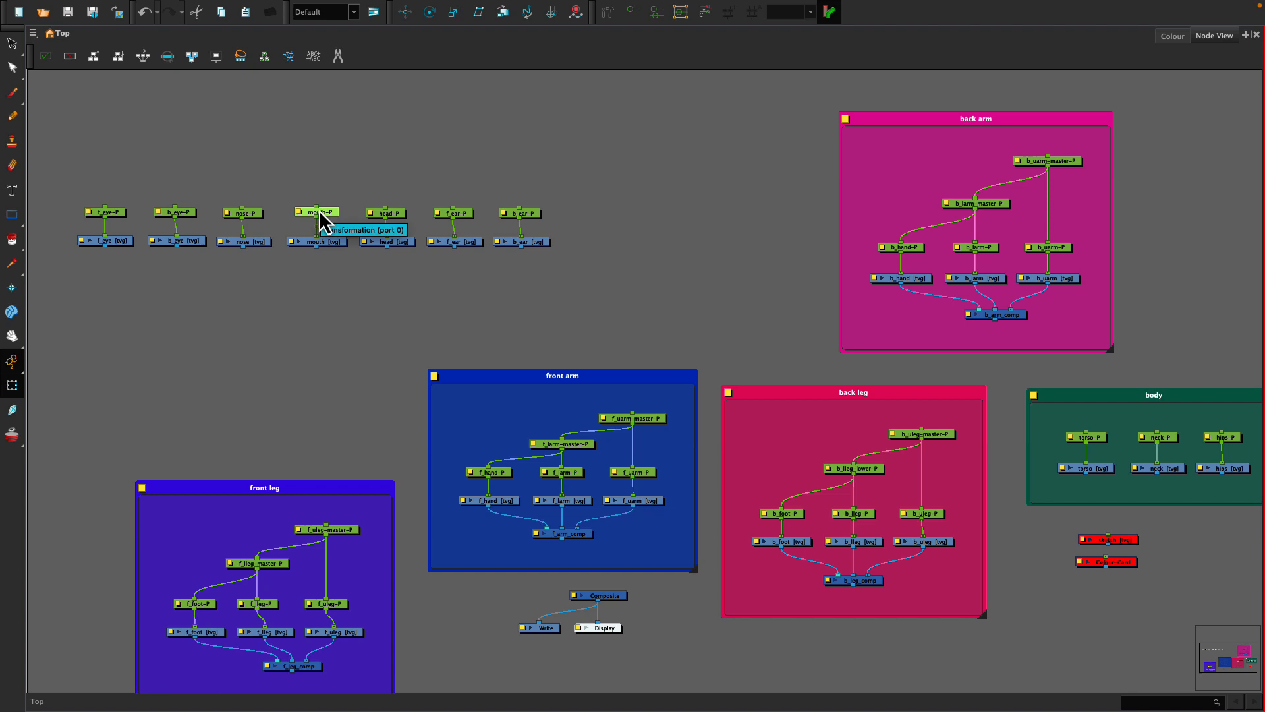
pyautogui.press('super+p')
pyautogui.moveTo(320, 158); pyautogui.dragTo(329, 169)
pyautogui.moveTo(331, 157); pyautogui.dragTo(326, 172)
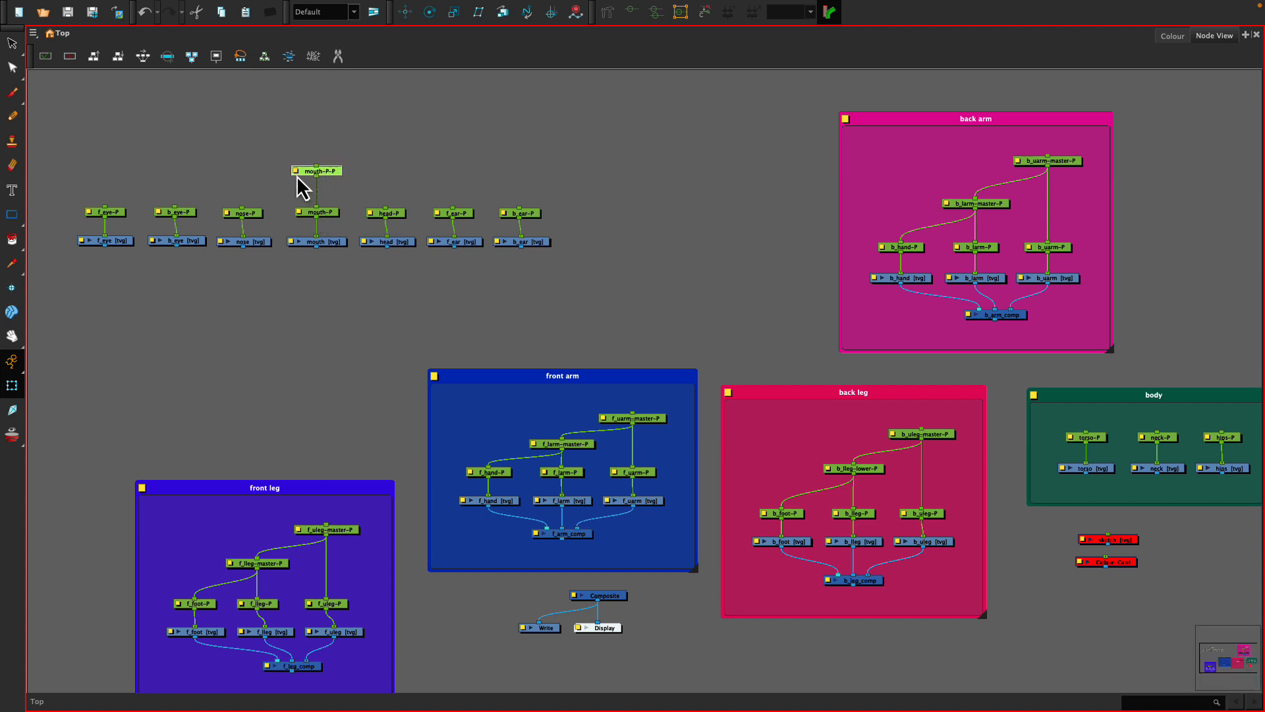
# Step: Rename the mouth's parent peg to "face-P"
pyautogui.doubleClick(297, 175)
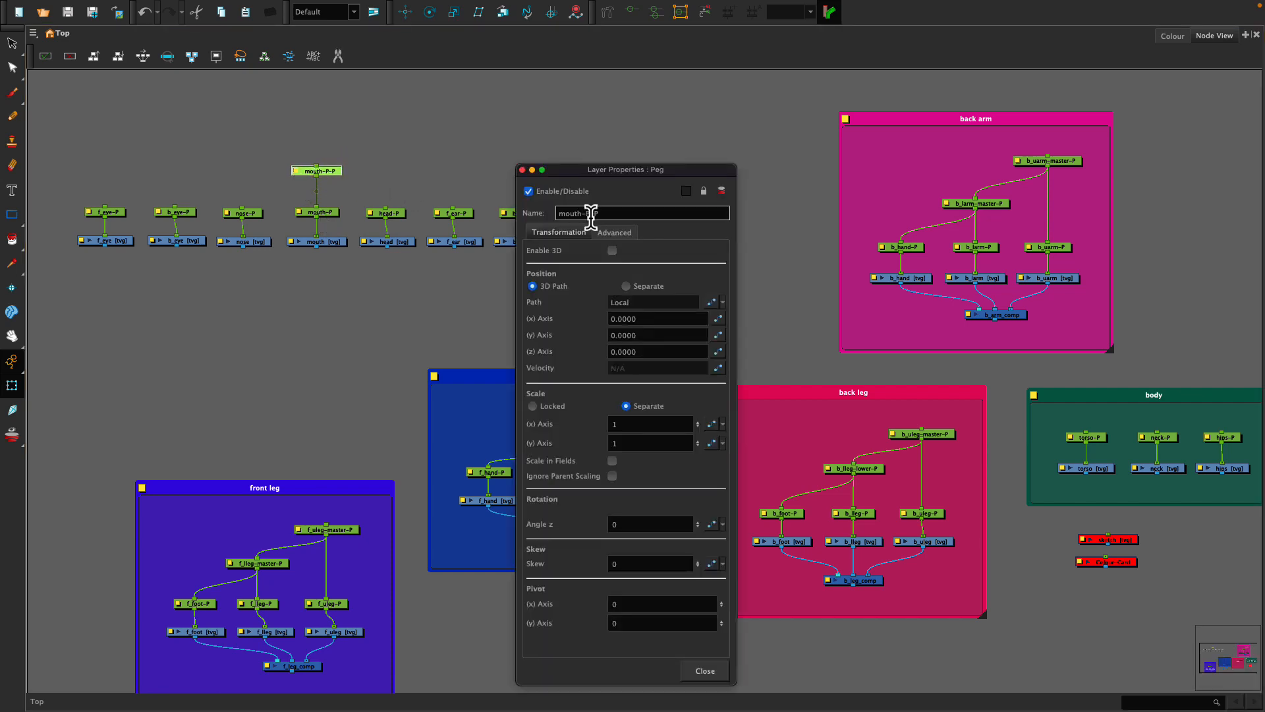
pyautogui.moveTo(590, 213); pyautogui.dragTo(529, 215)
pyautogui.write('face')
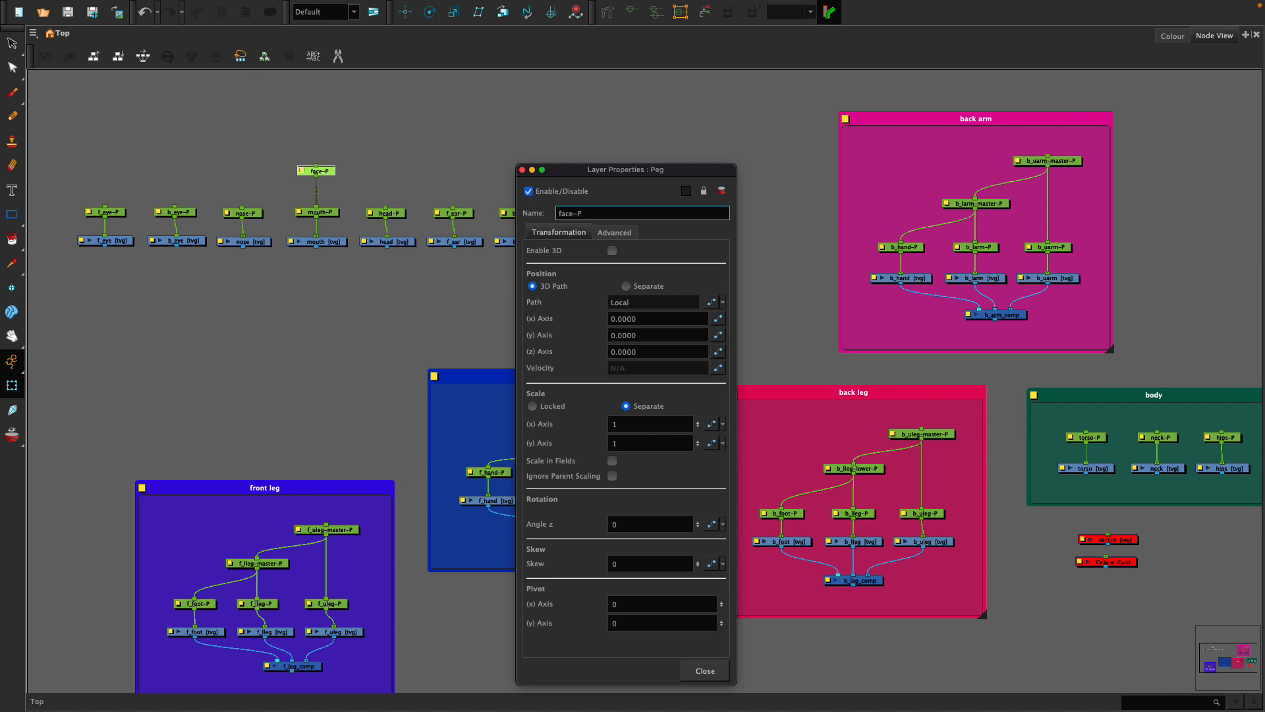
pyautogui.click(522, 169)
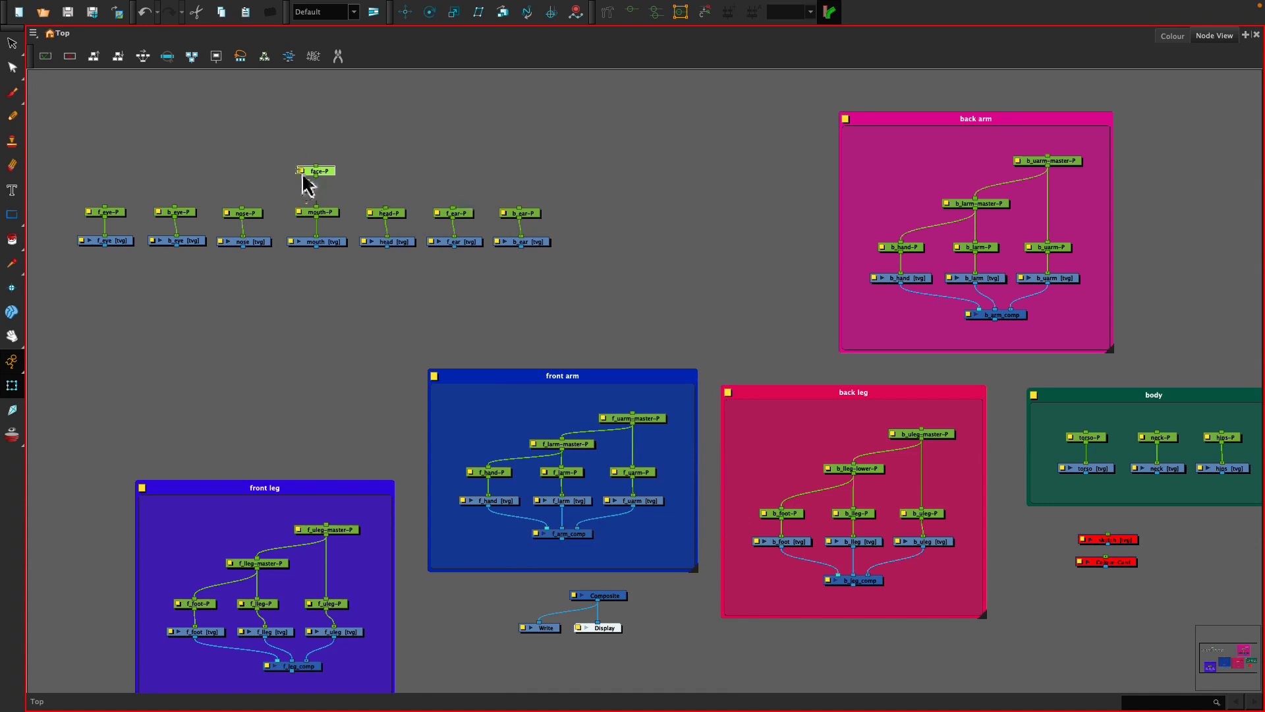
# Step: Connect the nose, b_eye and f_eye pegs to the face-P peg as its children
pyautogui.moveTo(242, 209); pyautogui.dragTo(307, 184)
pyautogui.moveTo(176, 207); pyautogui.dragTo(105, 209)
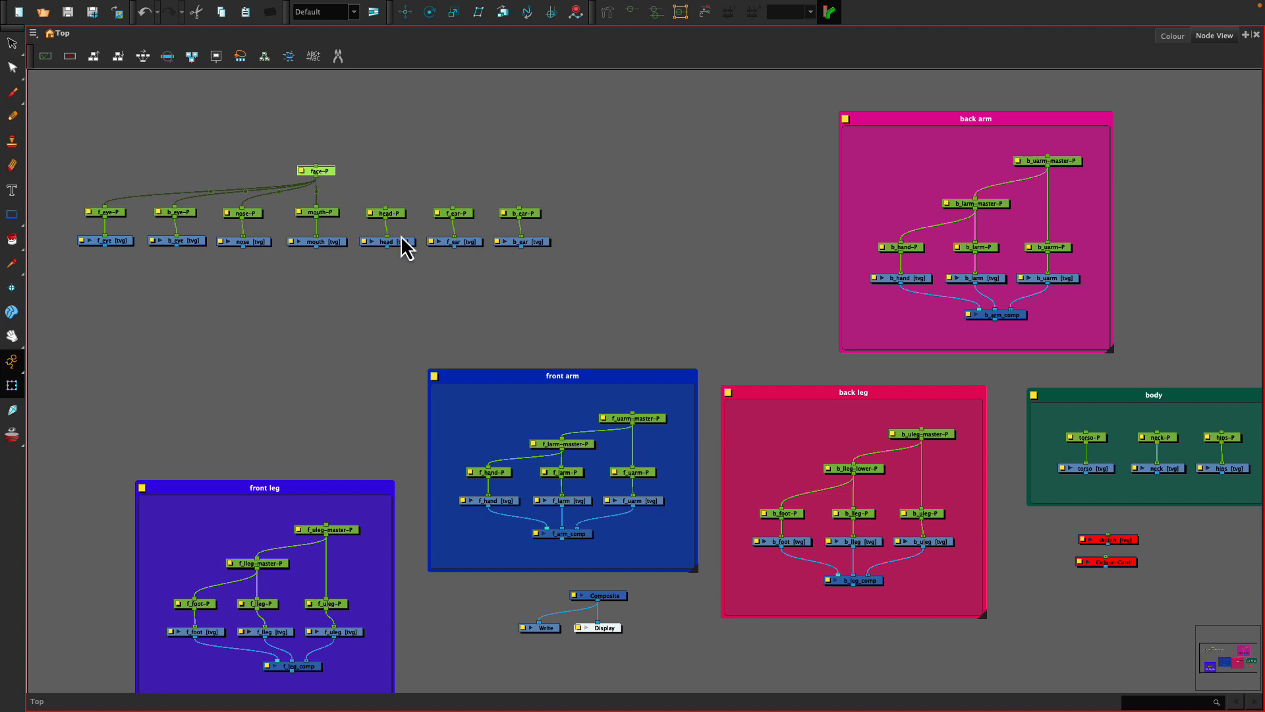
pyautogui.click(480, 152)
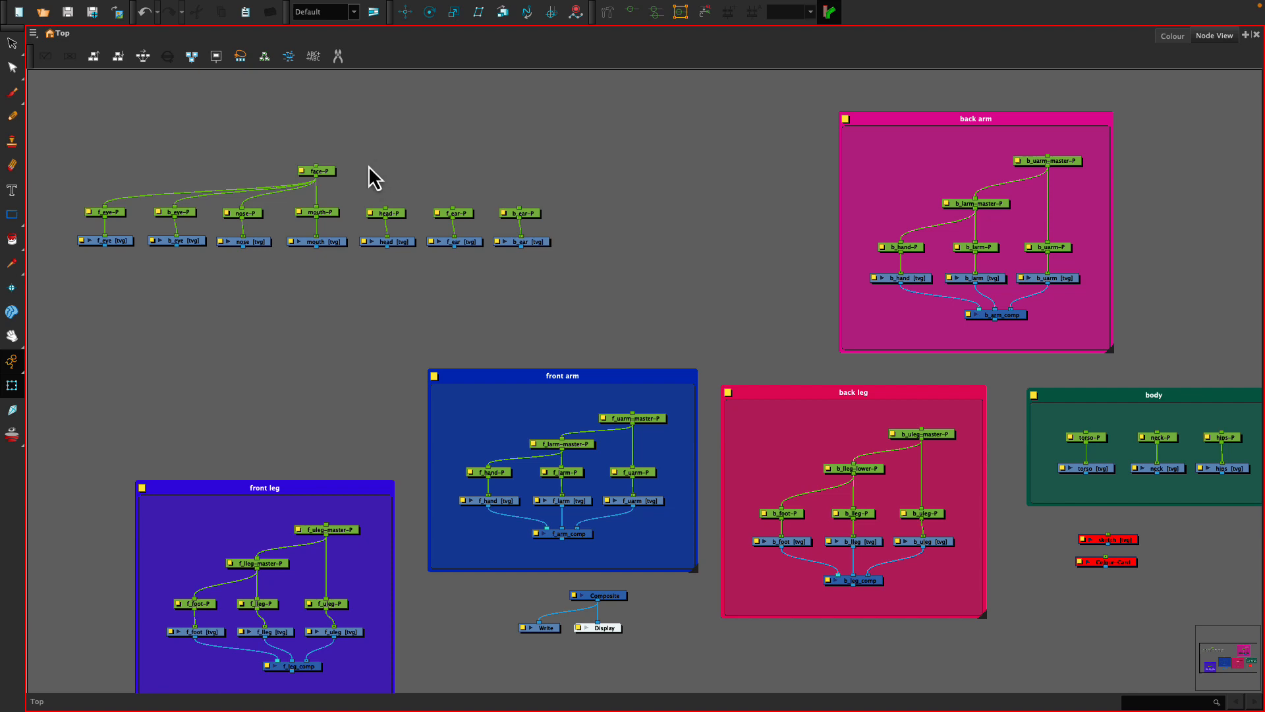
# Step: Create a new unconnected peg above the head peg and name it "head_master-P"
pyautogui.hotkey('ctrl', 'p')
pyautogui.doubleClick(383, 158)
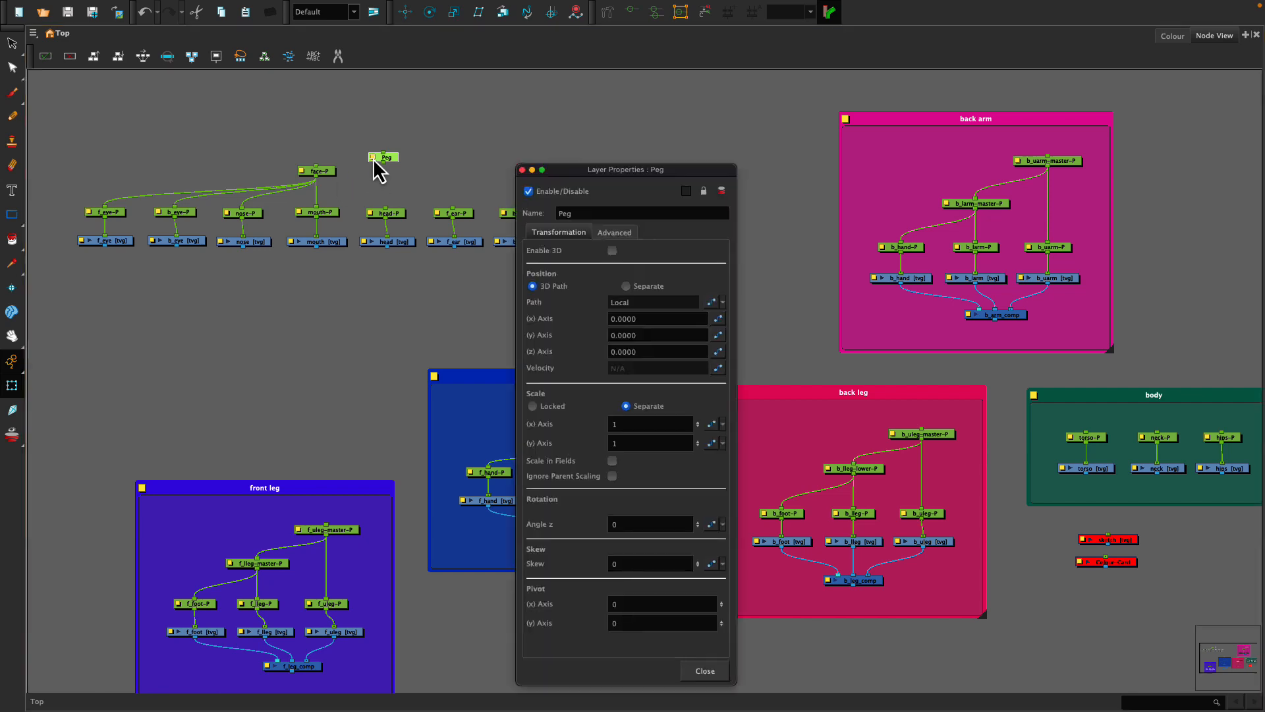
pyautogui.doubleClick(594, 212)
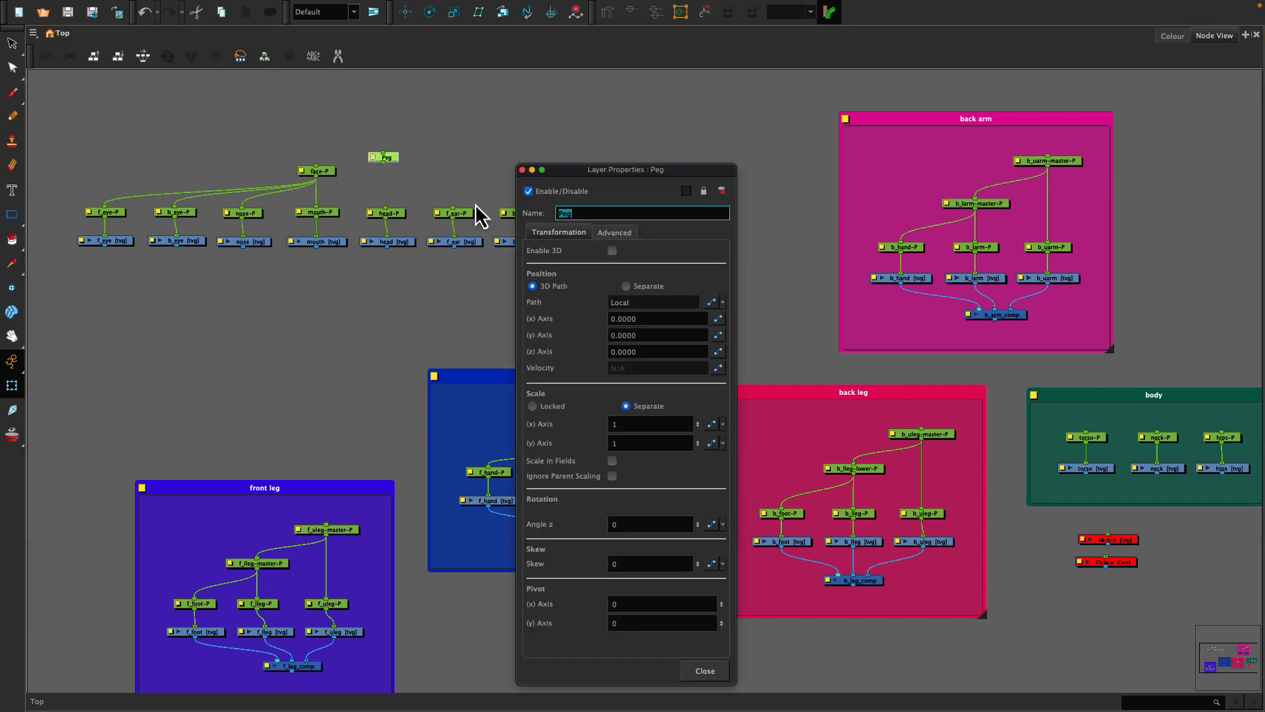
pyautogui.write('head_master-P')
pyautogui.press('Return')
pyautogui.click(522, 170)
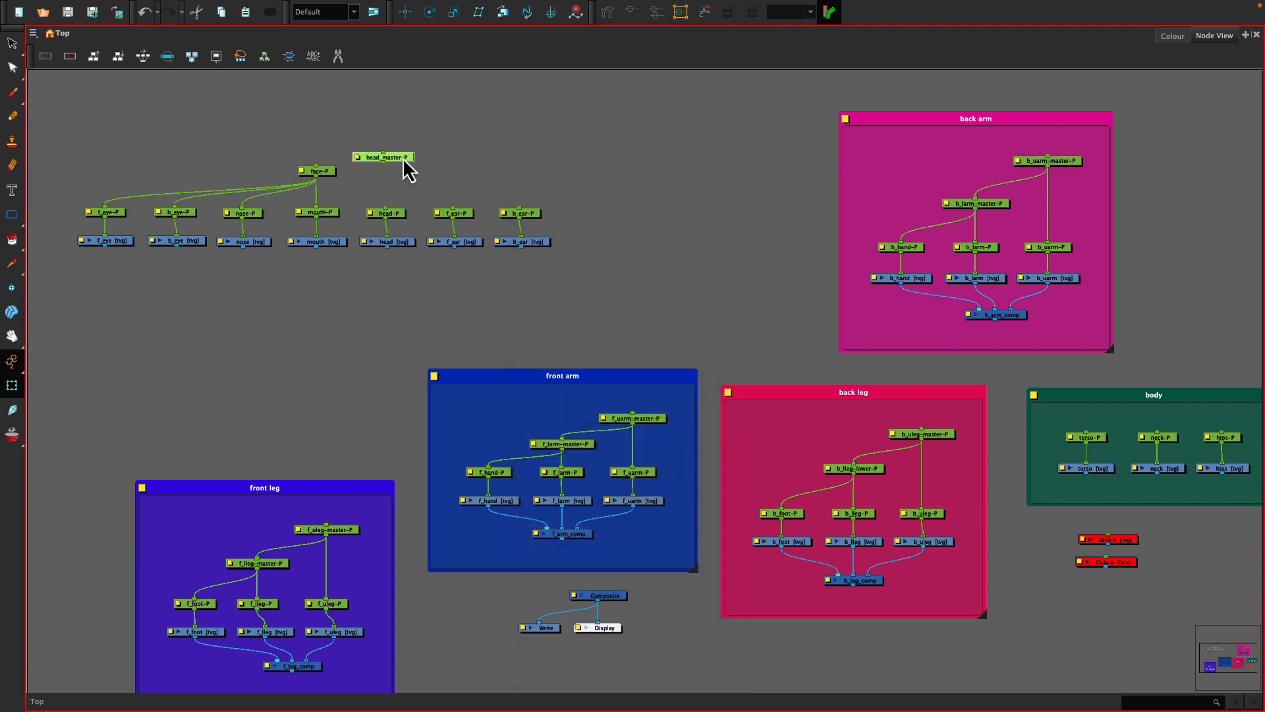
# Step: Connect head_master-P to the head, f_ear, b_ear and face pegs, and position it above them
pyautogui.moveTo(410, 156); pyautogui.dragTo(385, 208)
pyautogui.moveTo(392, 108); pyautogui.dragTo(520, 209)
pyautogui.moveTo(393, 108); pyautogui.dragTo(317, 169)
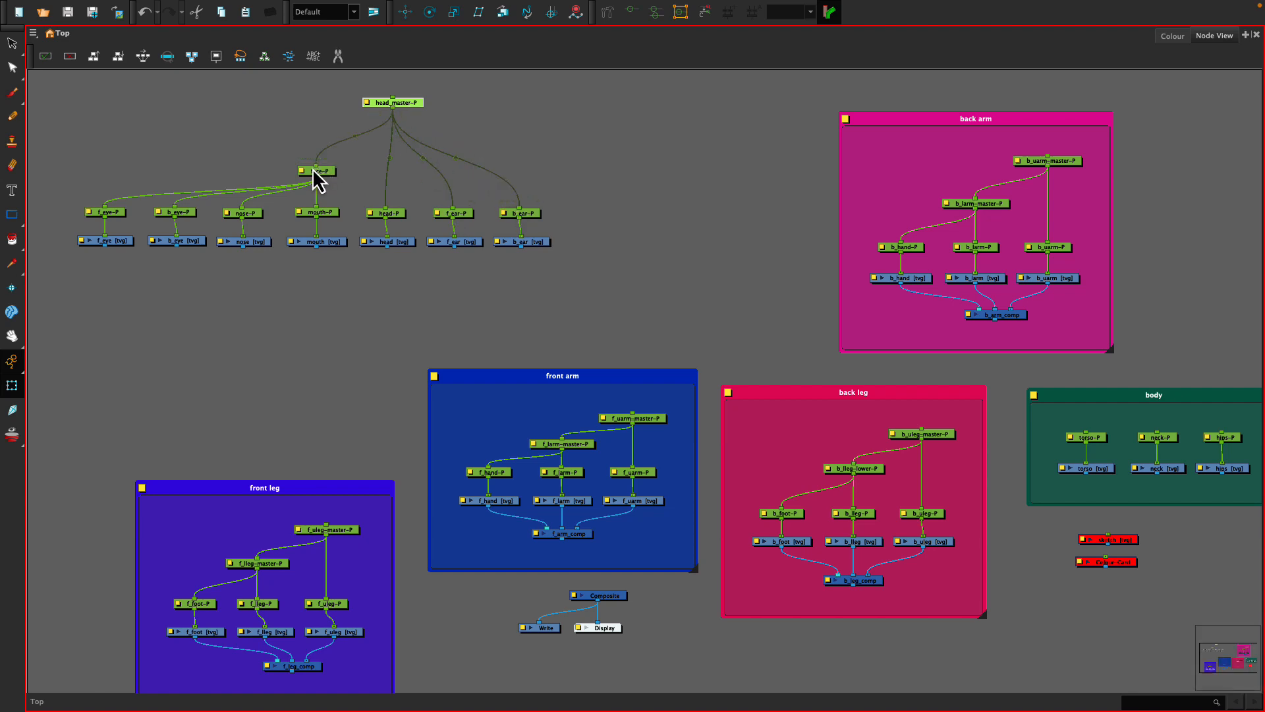
pyautogui.moveTo(409, 104); pyautogui.dragTo(411, 129)
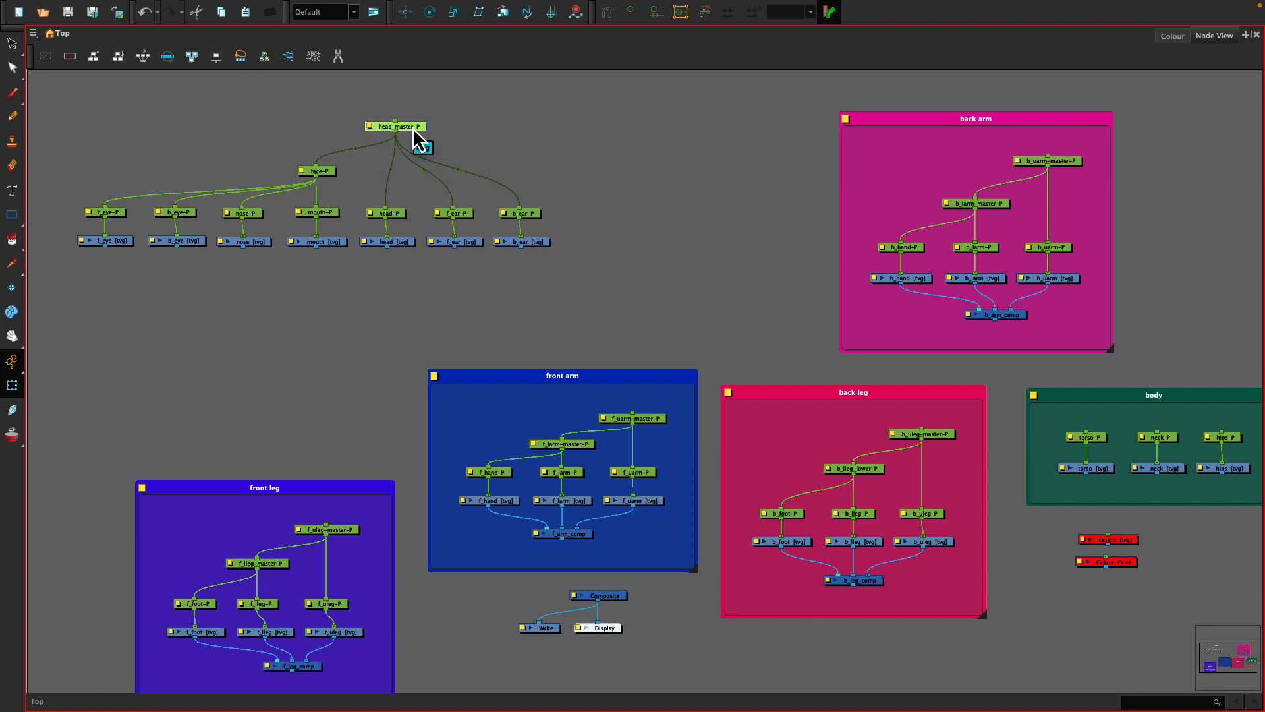
# Step: Add a composite centred below the head-part drawings and connect all seven drawings to it
pyautogui.click(263, 321)
pyautogui.press('Tab')
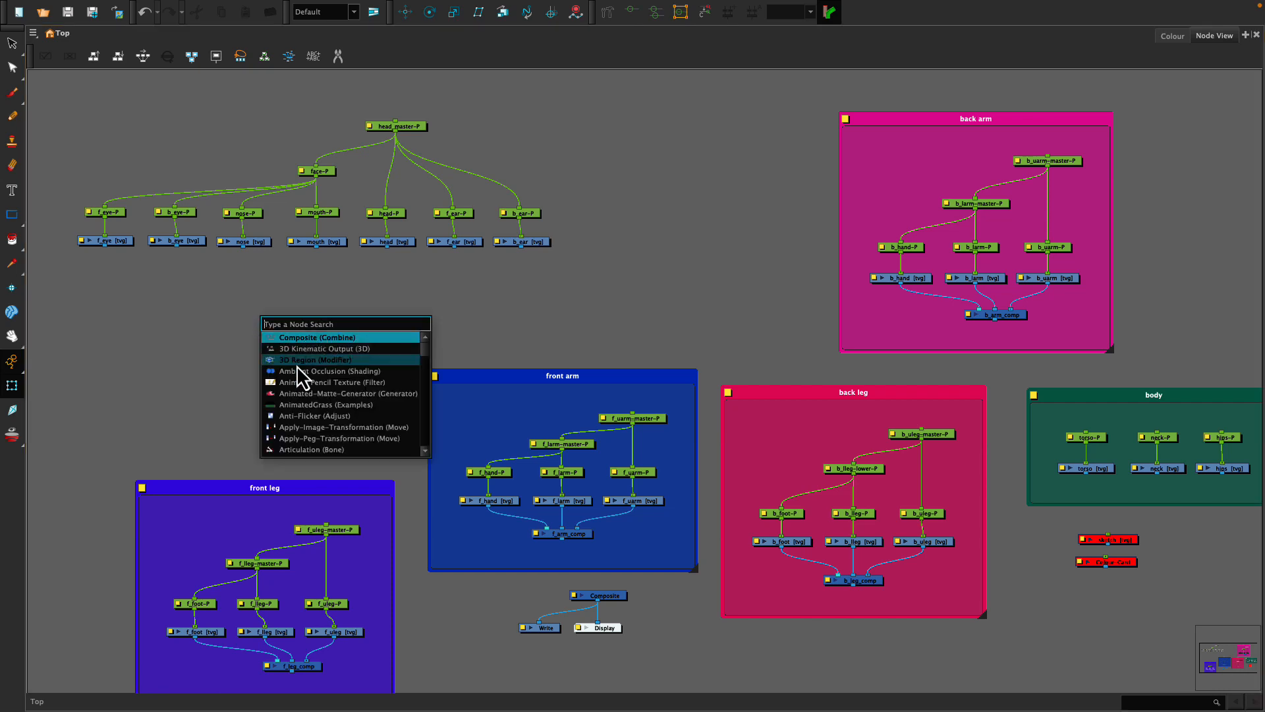
pyautogui.press('Return')
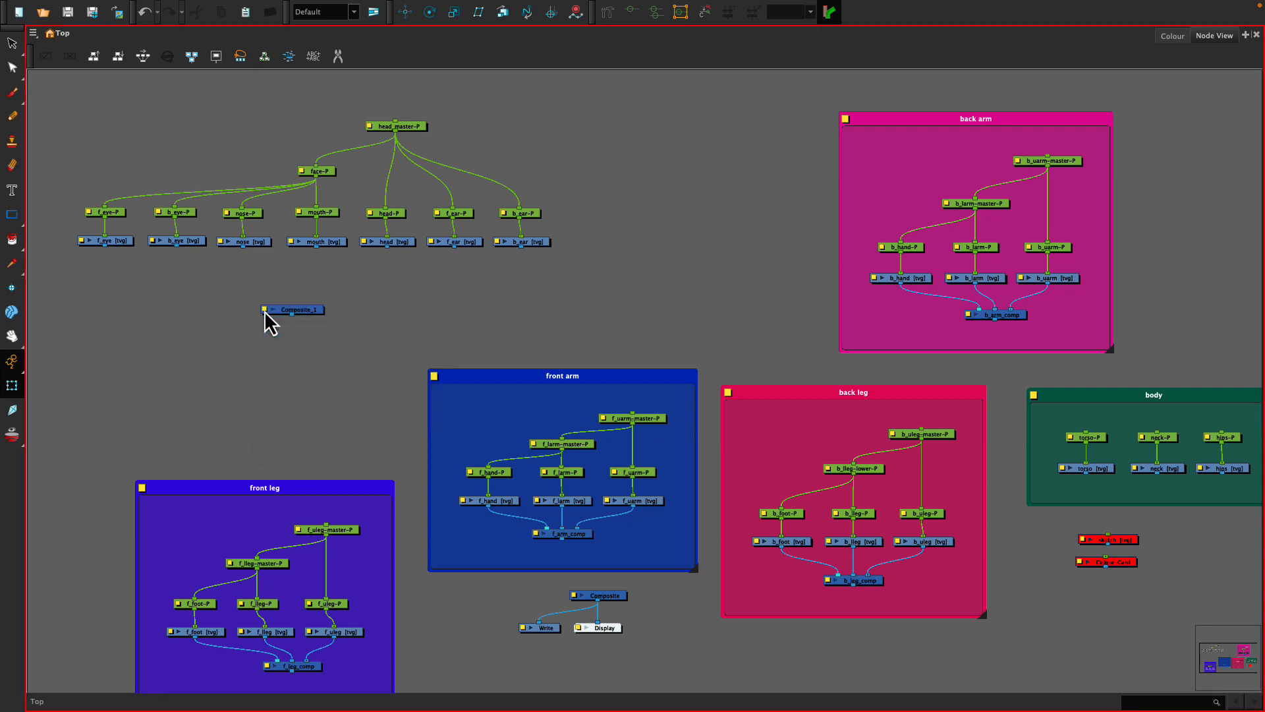
pyautogui.moveTo(66, 241); pyautogui.dragTo(558, 270)
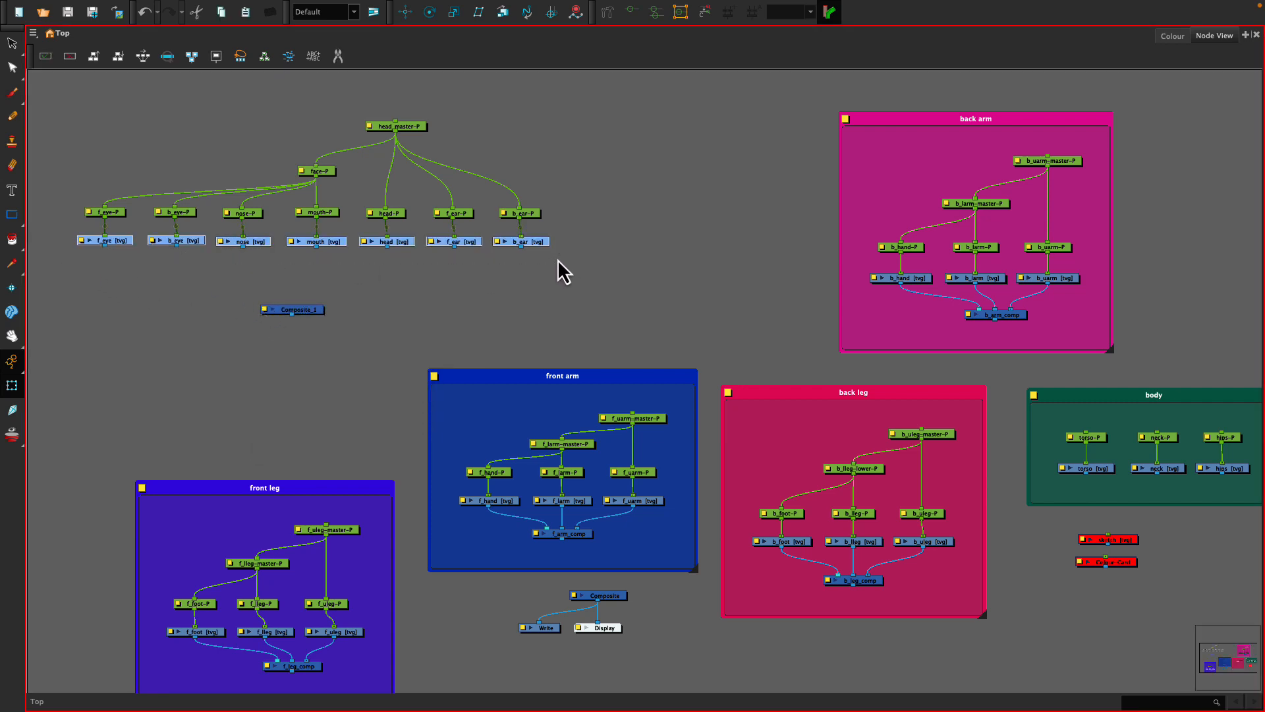
pyautogui.keyDown('alt'); pyautogui.click(306, 313); pyautogui.keyUp('alt')
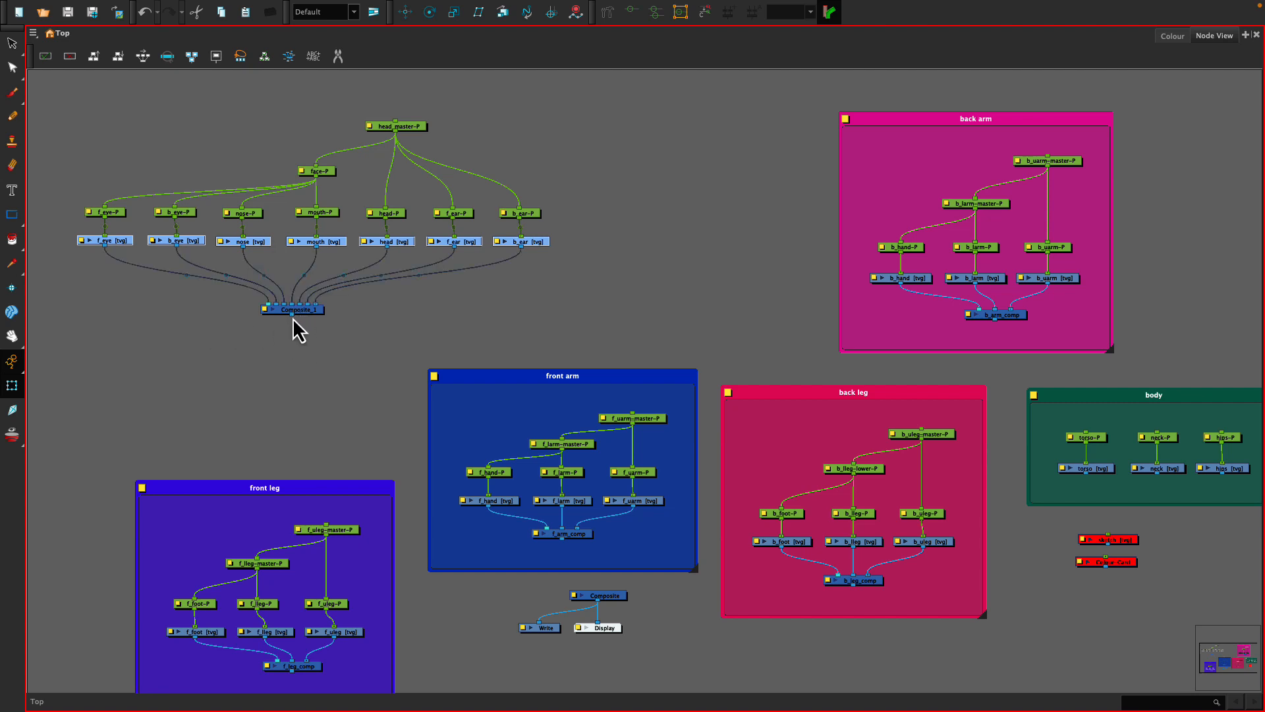
pyautogui.moveTo(306, 313)
pyautogui.mouseDown()
pyautogui.moveTo(320, 295)
pyautogui.moveTo(330, 305)
pyautogui.mouseUp()
pyautogui.moveTo(82, 100)
pyautogui.mouseDown()
pyautogui.moveTo(528, 280)
pyautogui.moveTo(535, 311)
pyautogui.mouseUp()
pyautogui.click(180, 367)
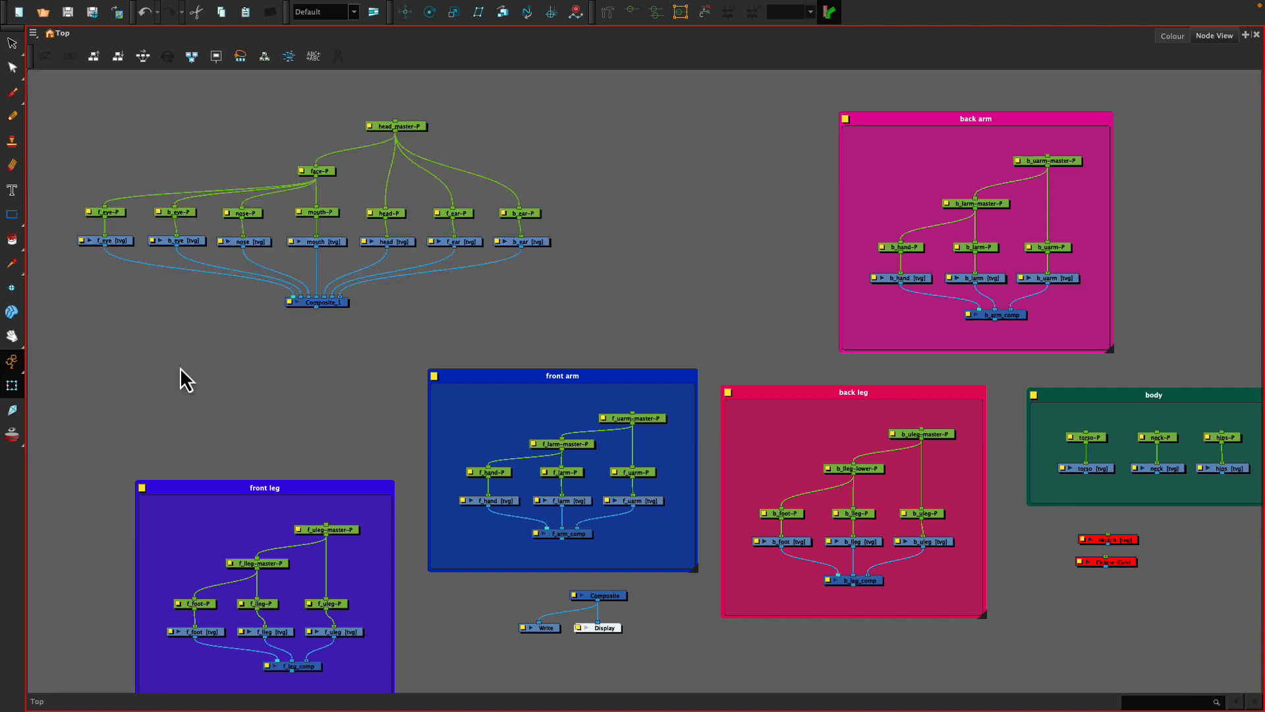
# Step: Cut all cables between the head-part drawings and their composite, and reconnect the seven drawings to it
pyautogui.click(338, 57)
pyautogui.moveTo(237, 297); pyautogui.dragTo(501, 339)
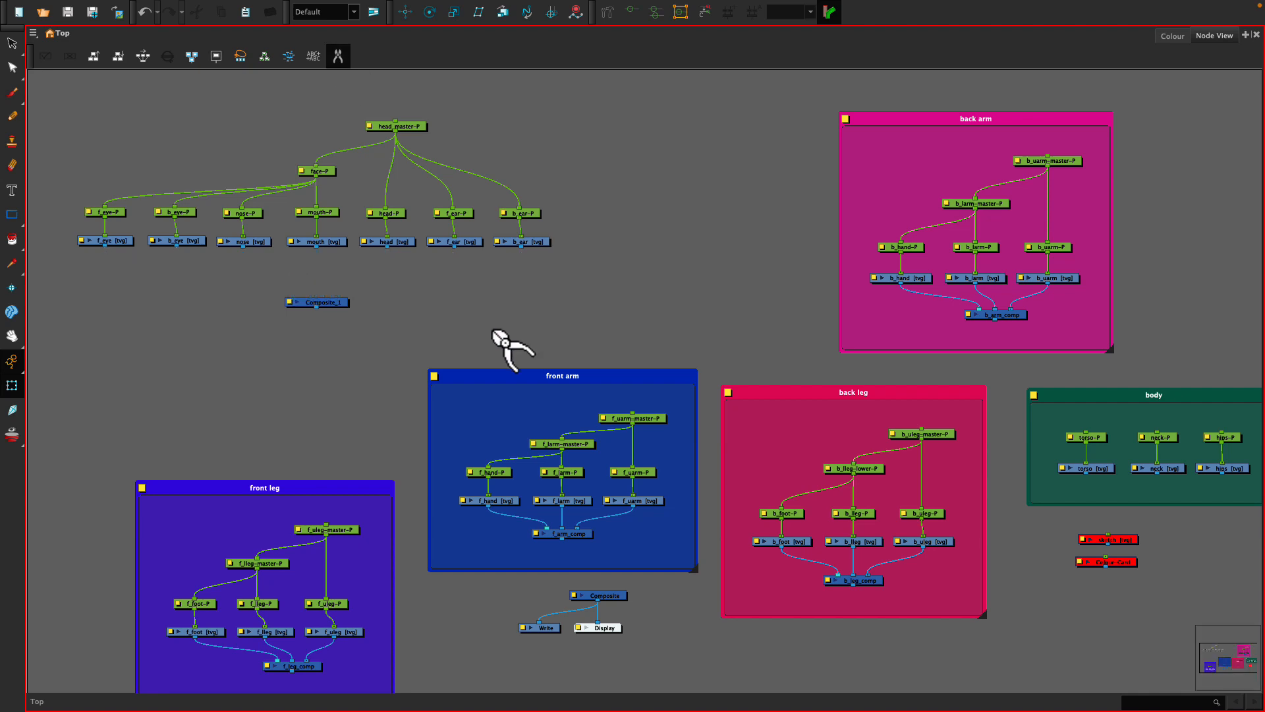
pyautogui.click(338, 57)
pyautogui.moveTo(69, 258); pyautogui.dragTo(552, 266)
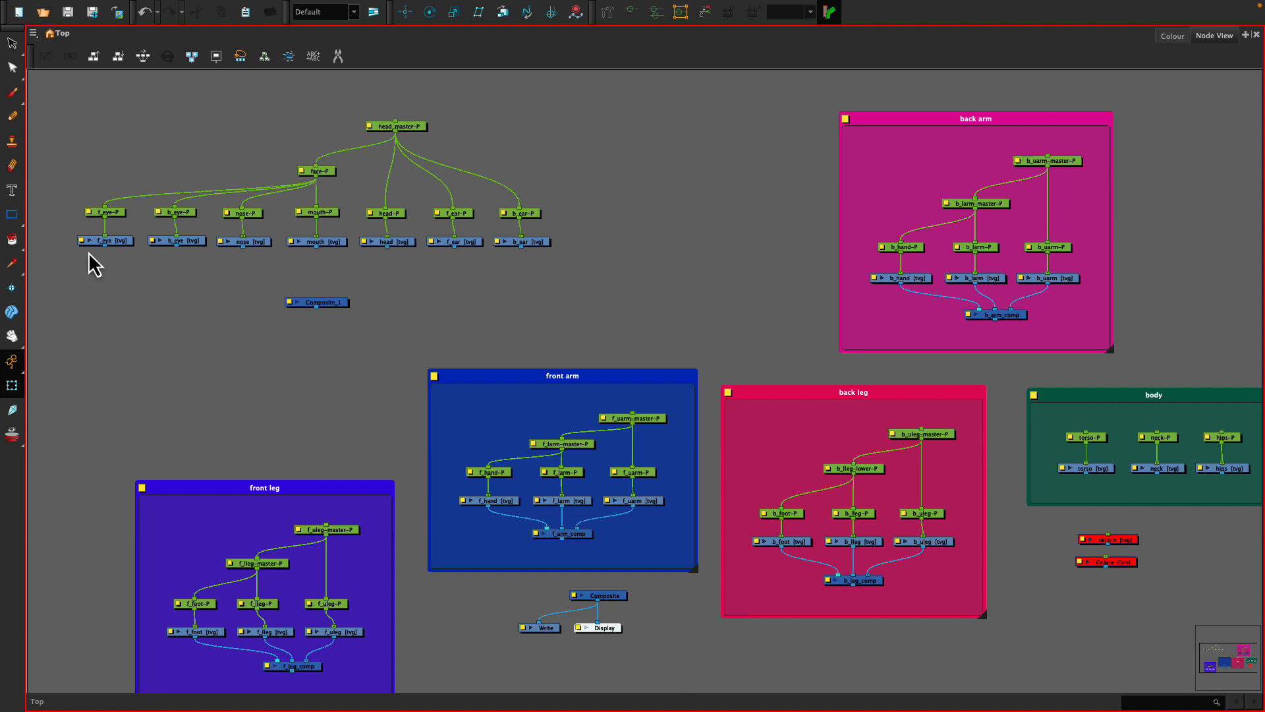
pyautogui.moveTo(68, 233)
pyautogui.mouseDown()
pyautogui.moveTo(129, 256)
pyautogui.moveTo(553, 260)
pyautogui.moveTo(540, 261)
pyautogui.mouseUp()
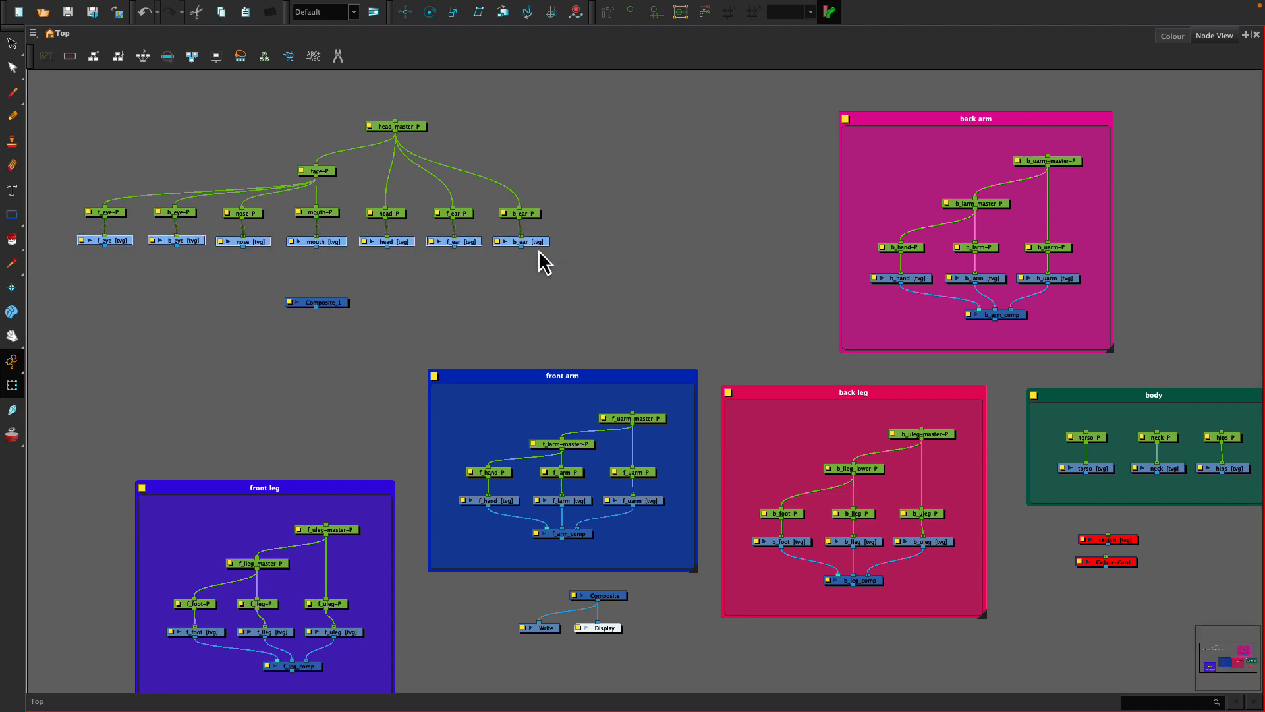
pyautogui.keyDown('alt'); pyautogui.click(326, 306); pyautogui.keyUp('alt')
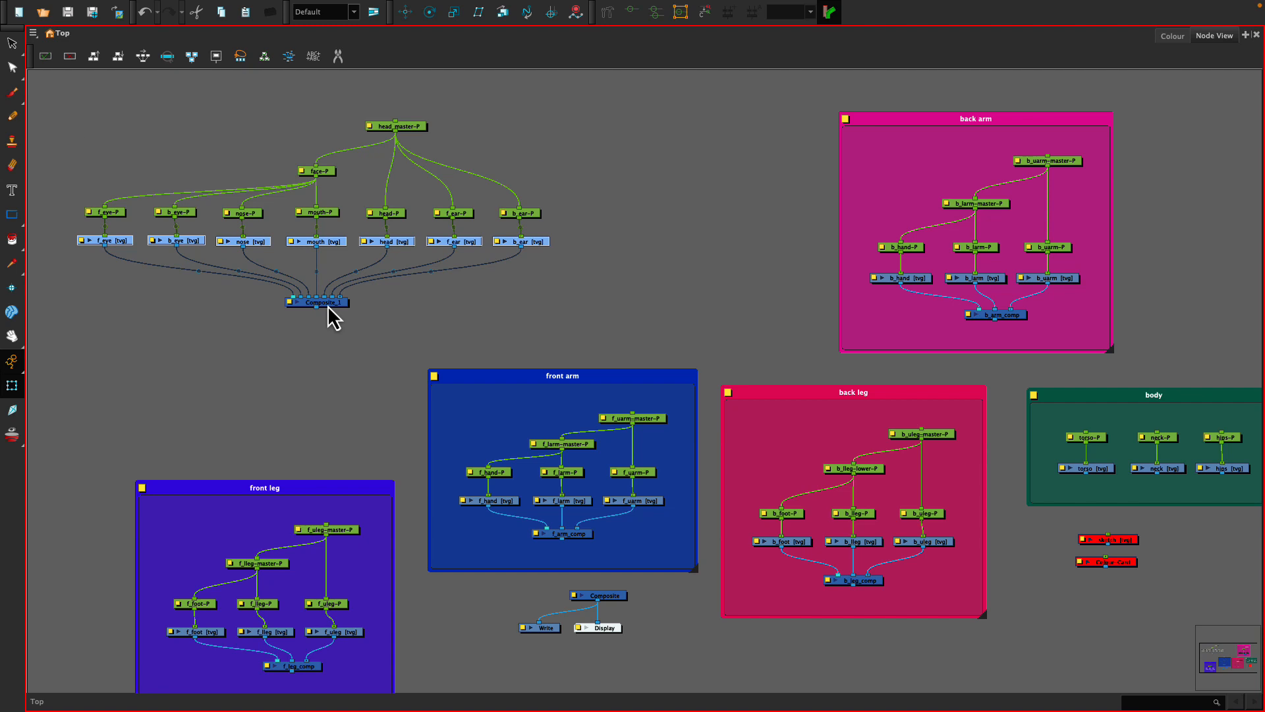
# Step: Insert a backdrop around all the head pegs, drawings and their composite
pyautogui.moveTo(62, 99); pyautogui.dragTo(548, 311)
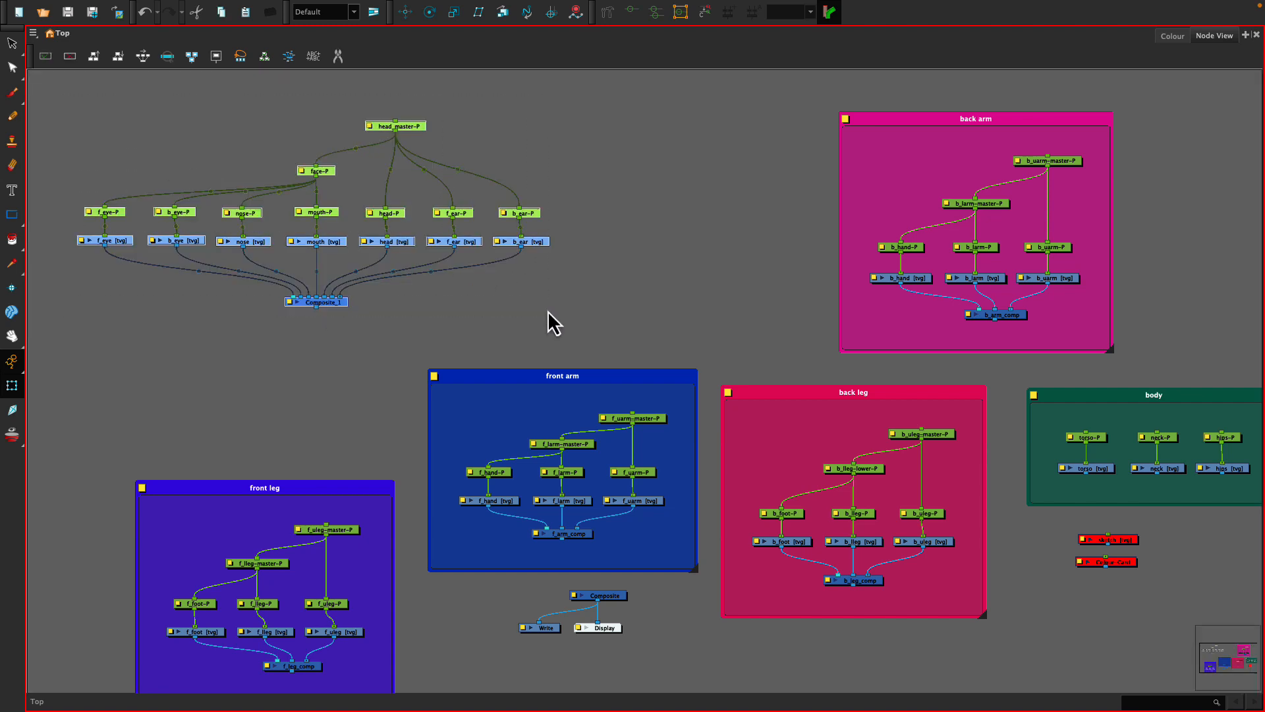
pyautogui.click(33, 32)
pyautogui.moveTo(41, 98)
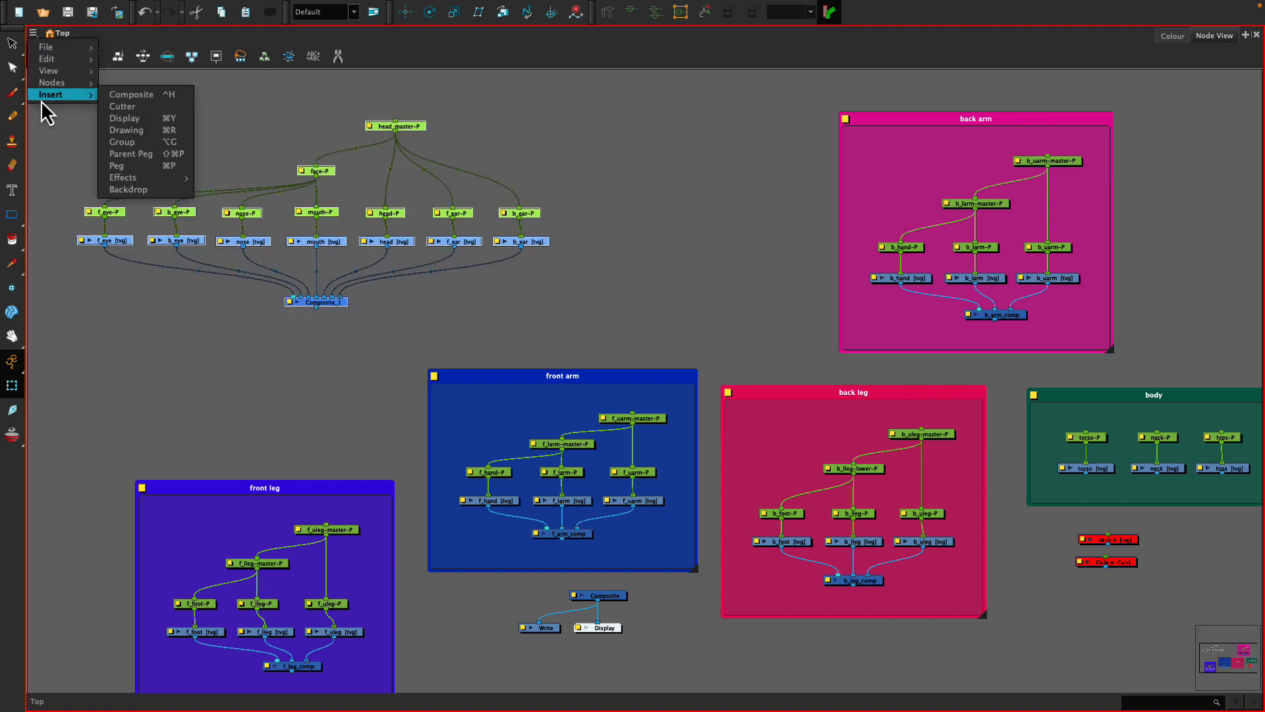
pyautogui.click(125, 190)
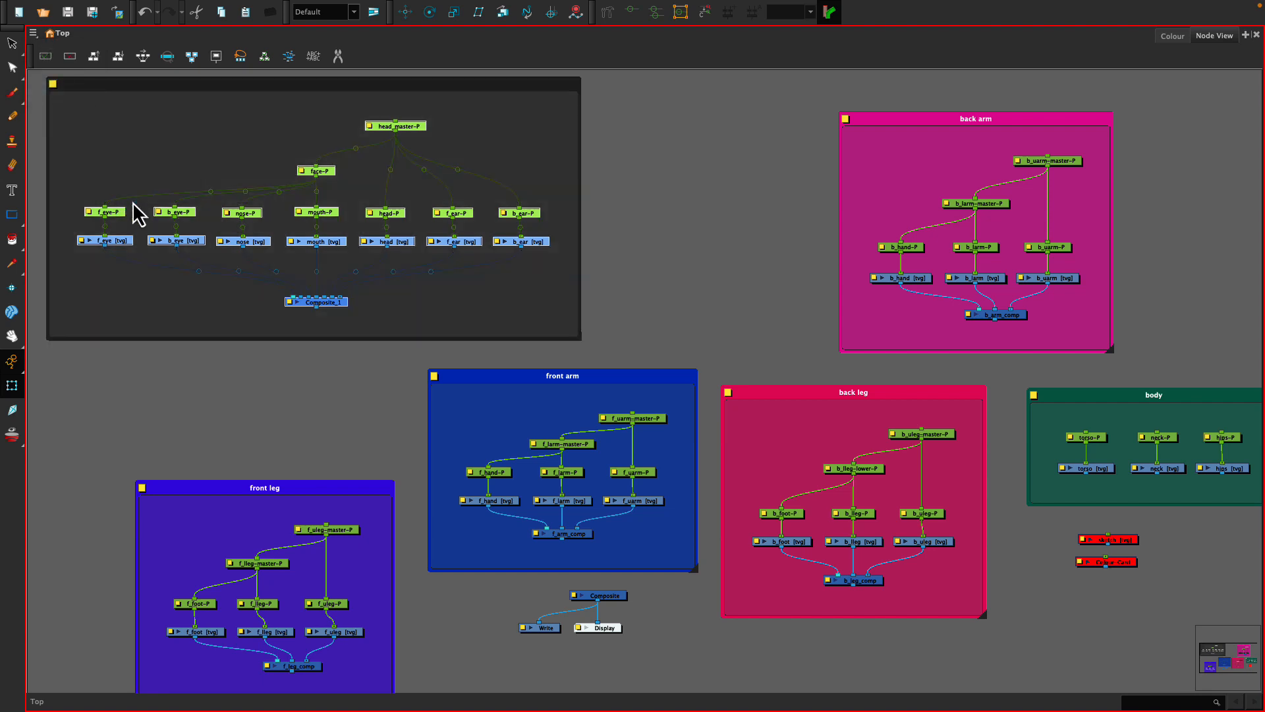
# Step: Colour the new backdrop orange and name it "head"
pyautogui.click(53, 85)
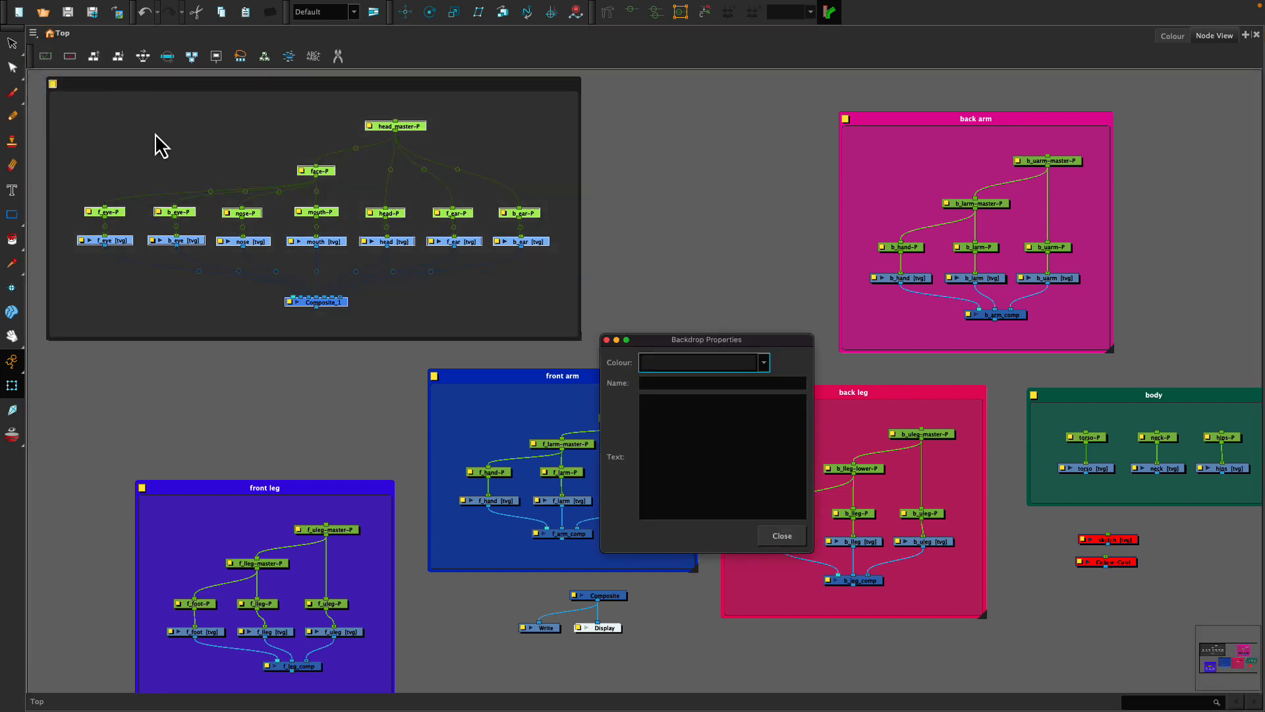
pyautogui.click(647, 364)
pyautogui.click(645, 108)
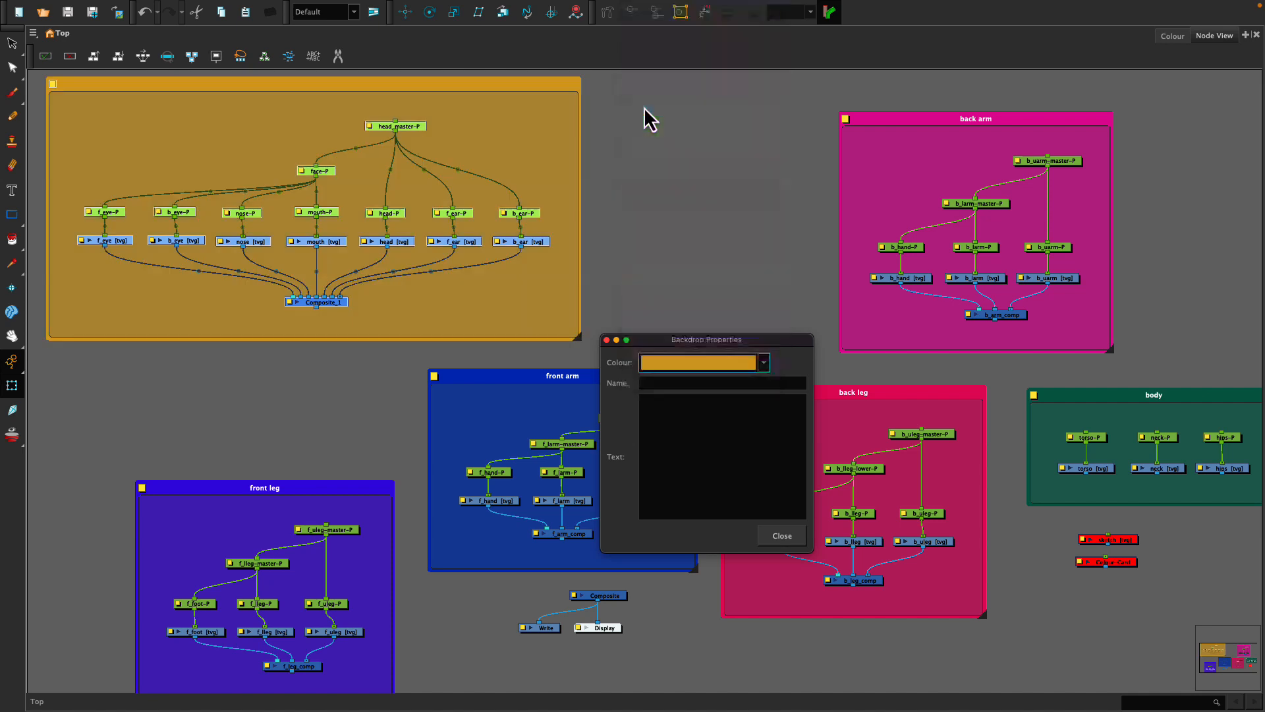
pyautogui.click(643, 383)
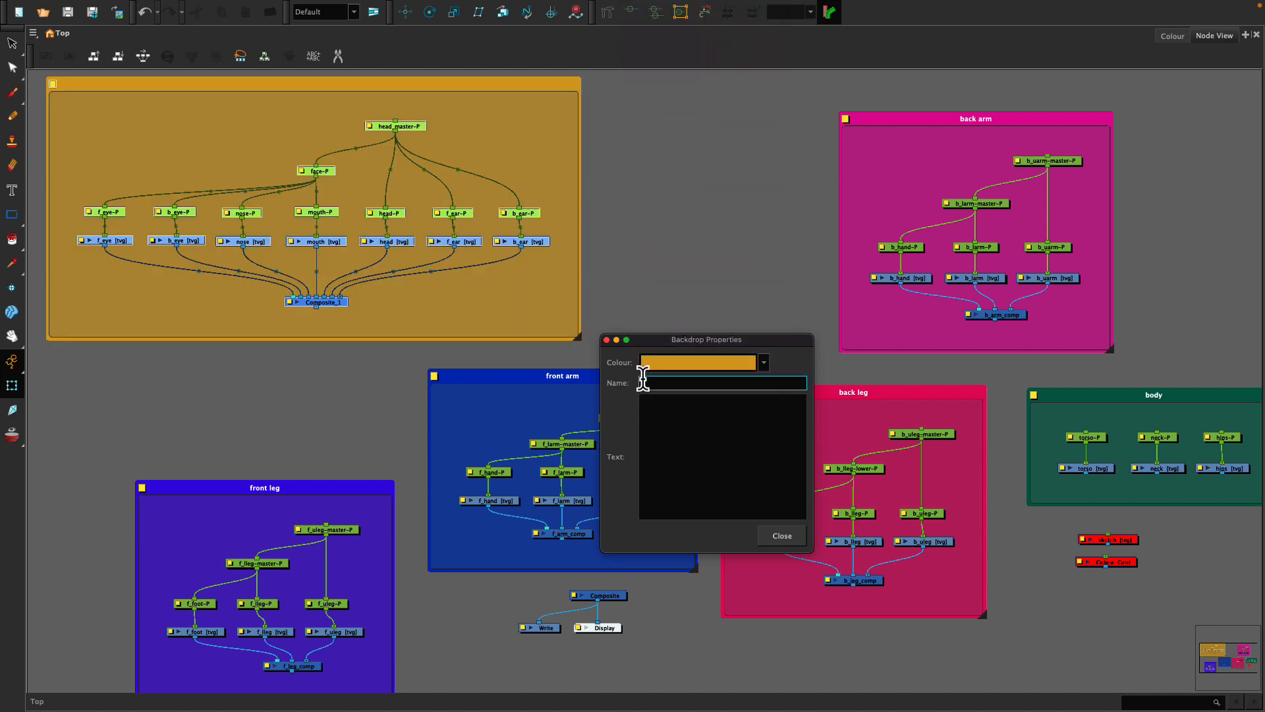
pyautogui.write('head')
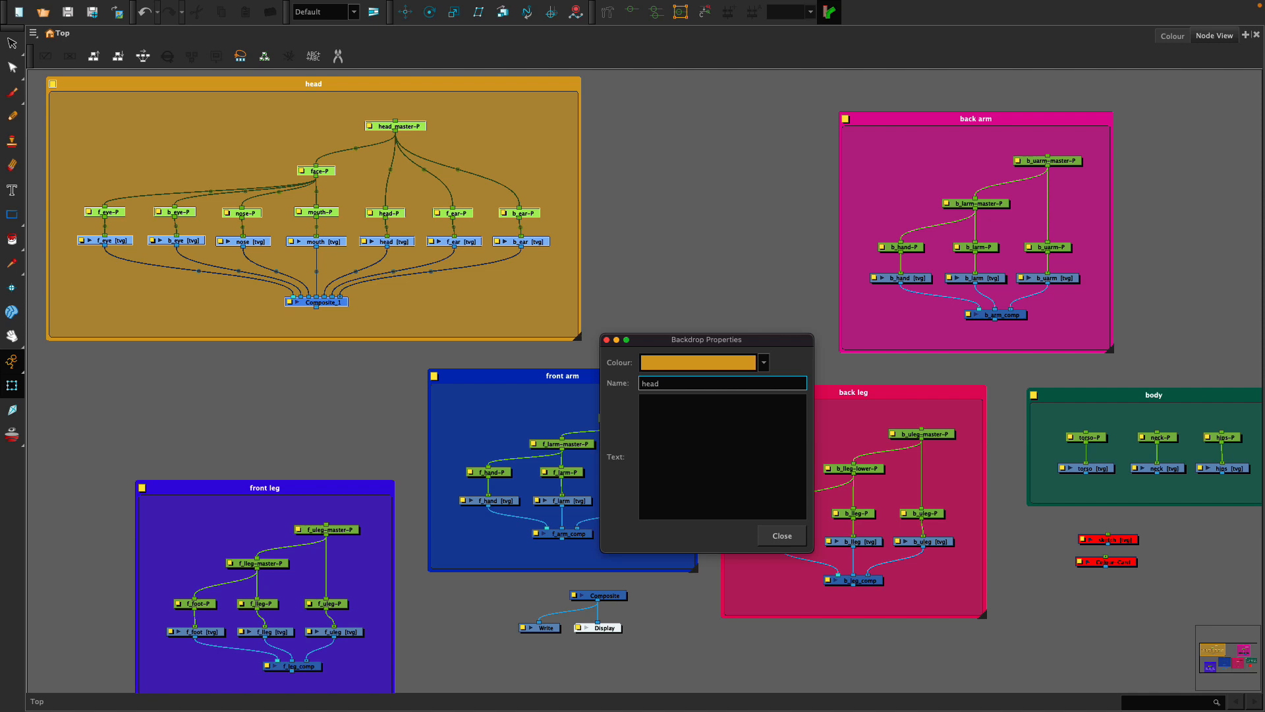
pyautogui.click(782, 536)
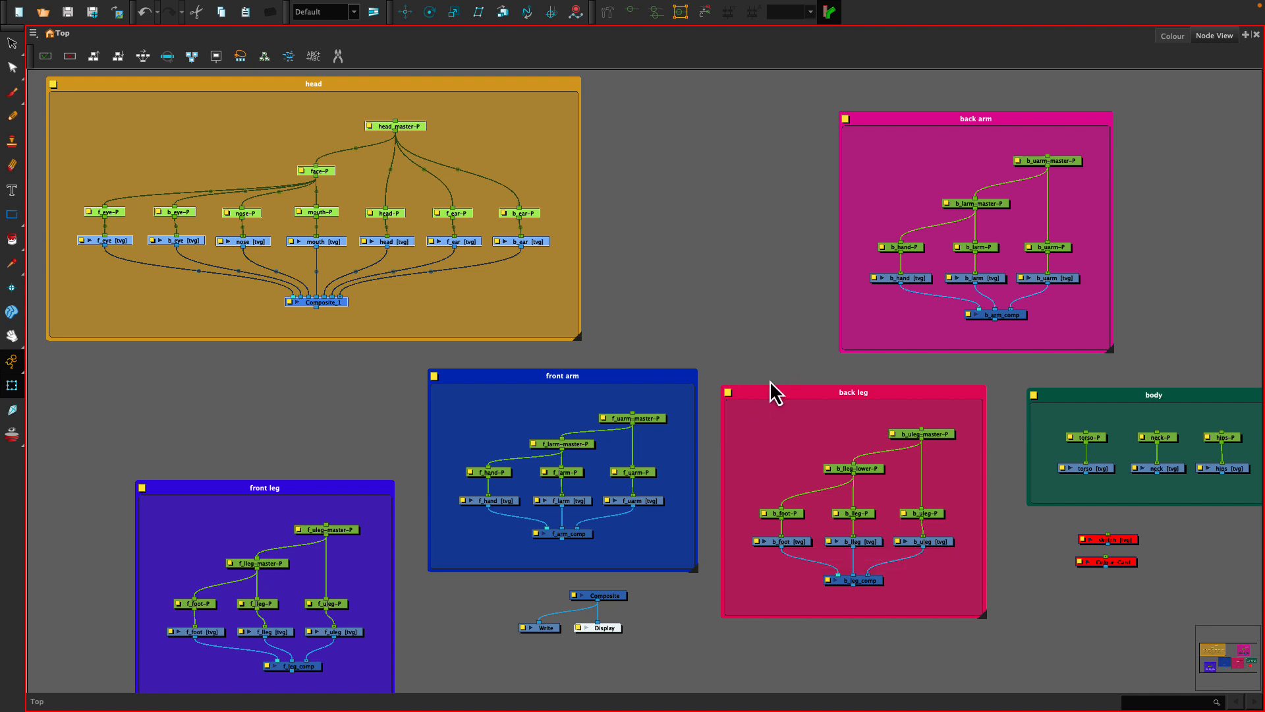
# Step: Move the Colour-Card and the red drawing node above it to just below the Write and Display nodes
pyautogui.moveTo(762, 367); pyautogui.dragTo(535, 344)
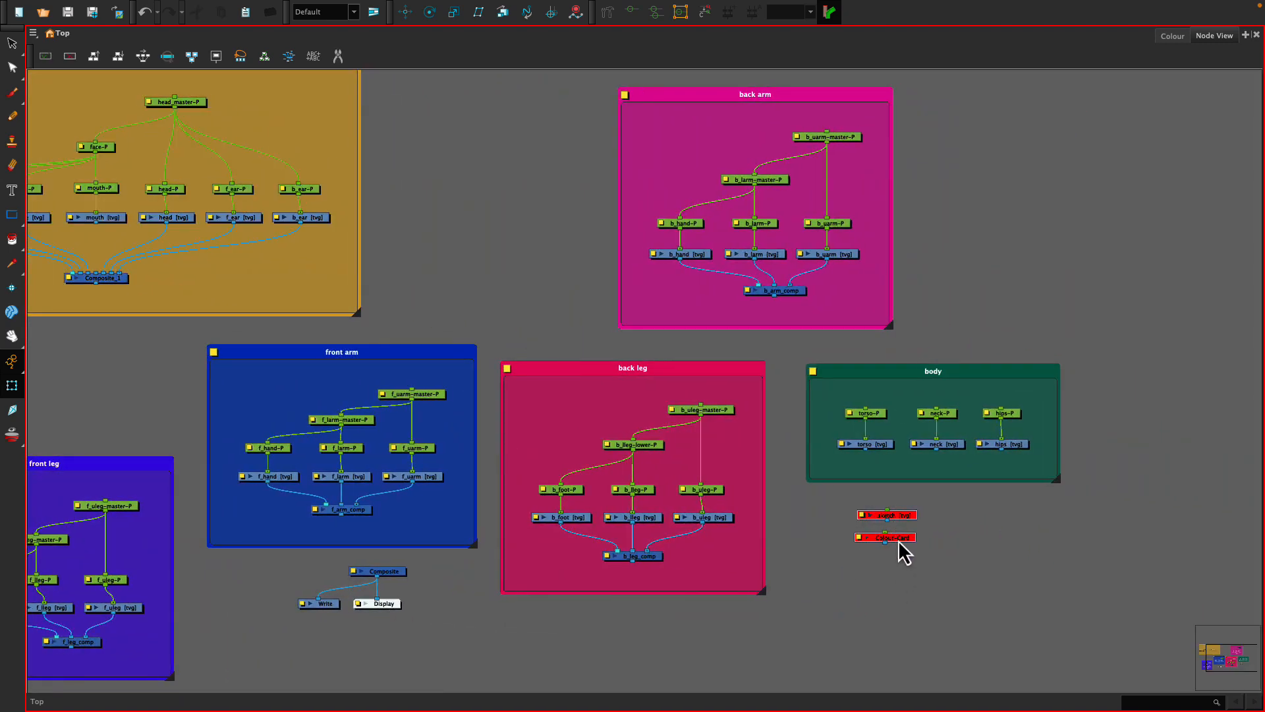
pyautogui.moveTo(899, 539)
pyautogui.mouseDown()
pyautogui.moveTo(682, 630)
pyautogui.moveTo(353, 656)
pyautogui.mouseUp()
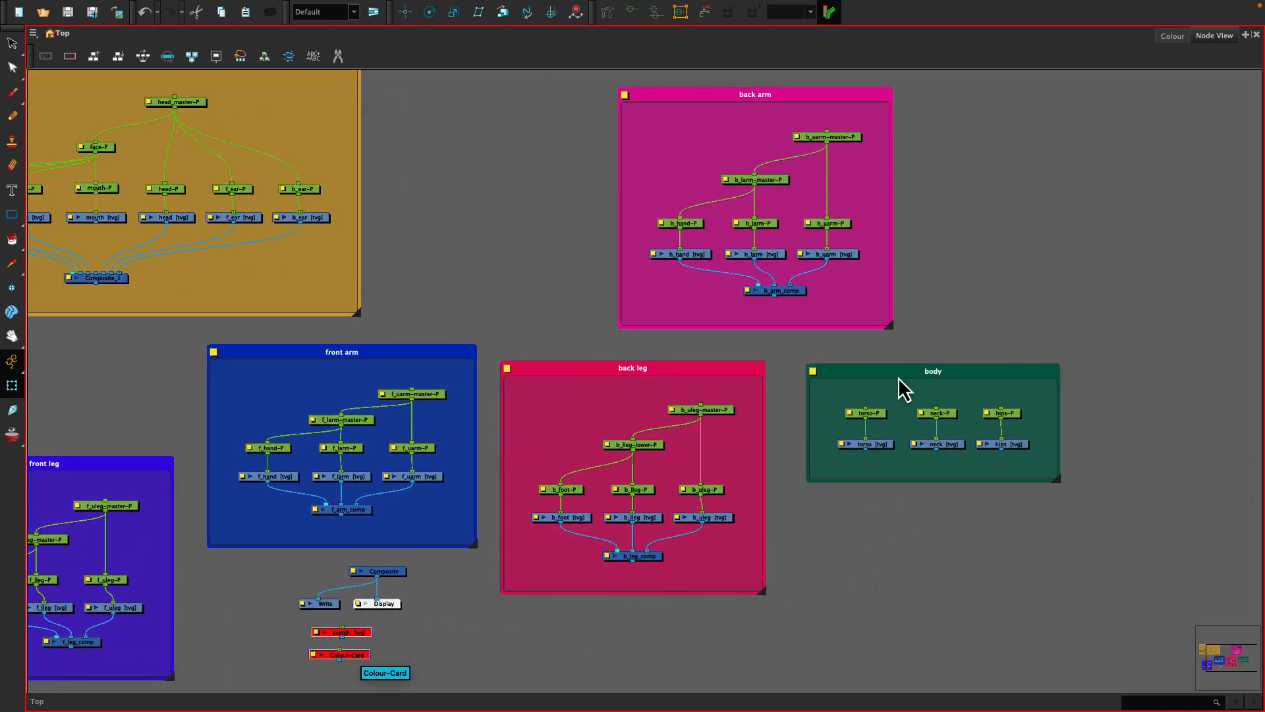
# Step: Enlarge the body backdrop and move the torso, neck and hips nodes lower inside it to make room above
pyautogui.moveTo(1058, 481); pyautogui.dragTo(1129, 555)
pyautogui.moveTo(837, 475); pyautogui.dragTo(1025, 414)
pyautogui.moveTo(880, 446); pyautogui.dragTo(909, 497)
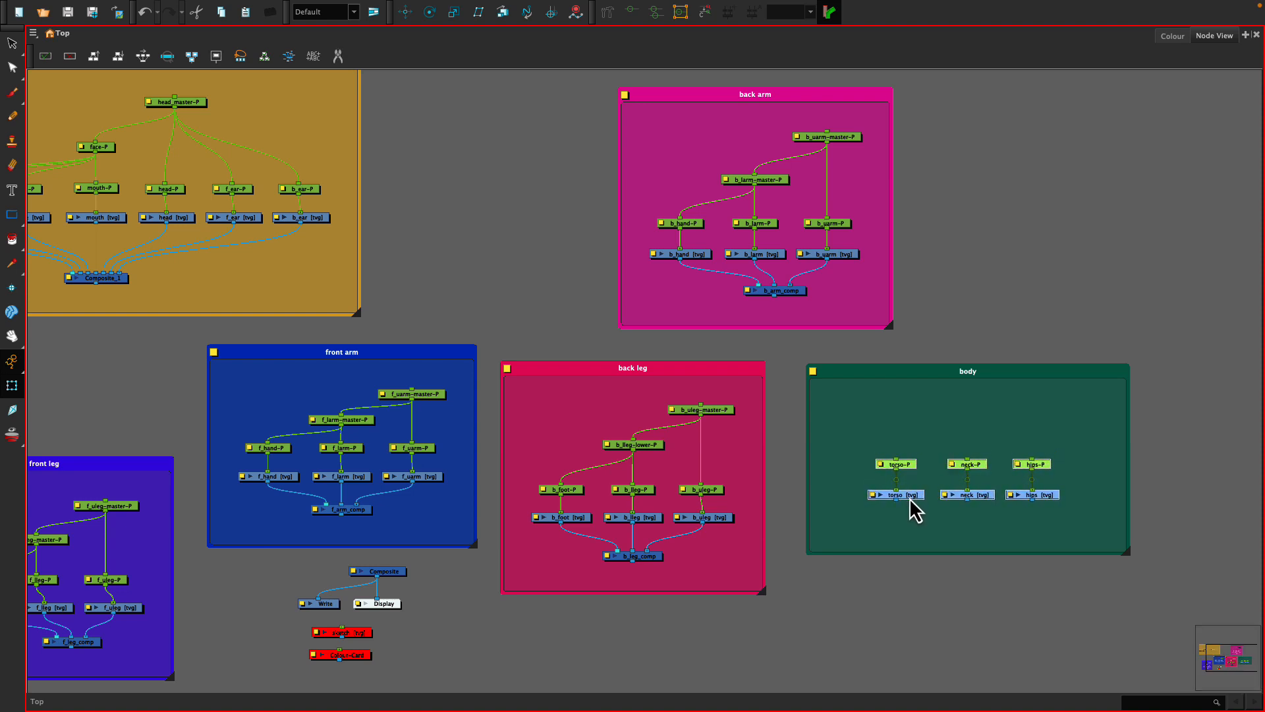
pyautogui.click(889, 583)
# Step: Add a parent peg above torso-P and name it "upper_body-P"
pyautogui.click(905, 462)
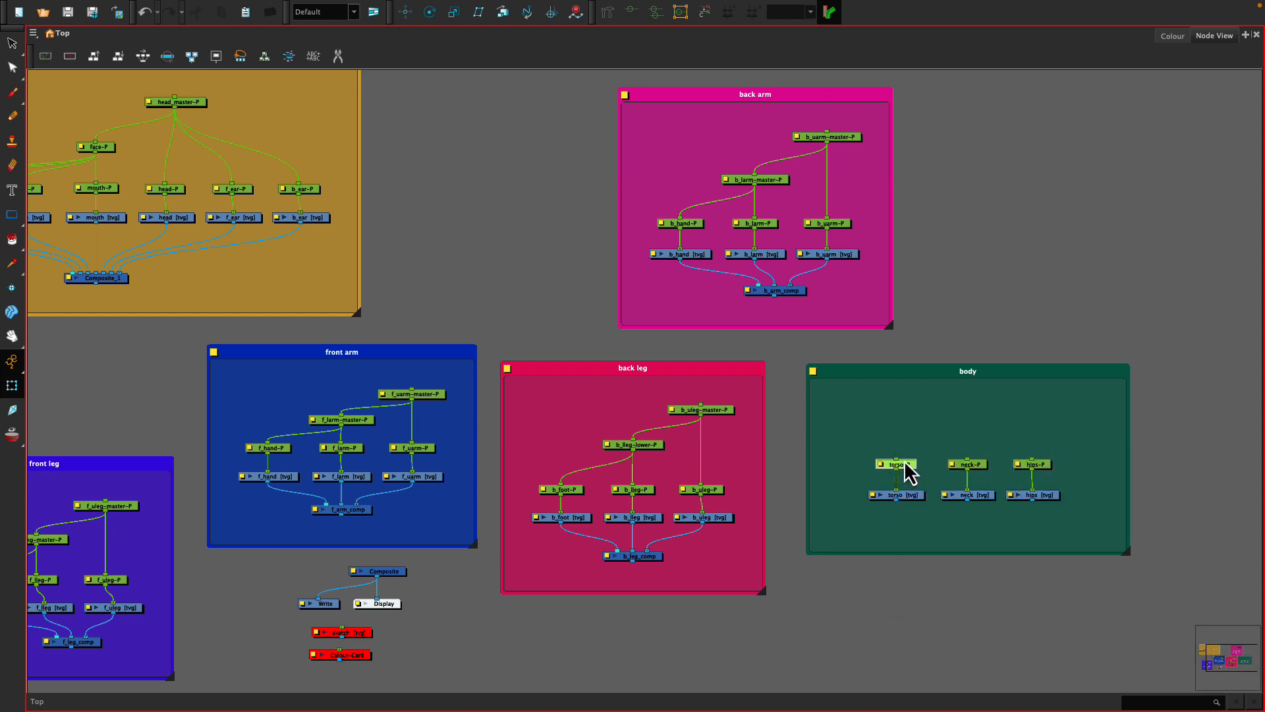
pyautogui.hotkey('ctrl', 'shift', 'p')
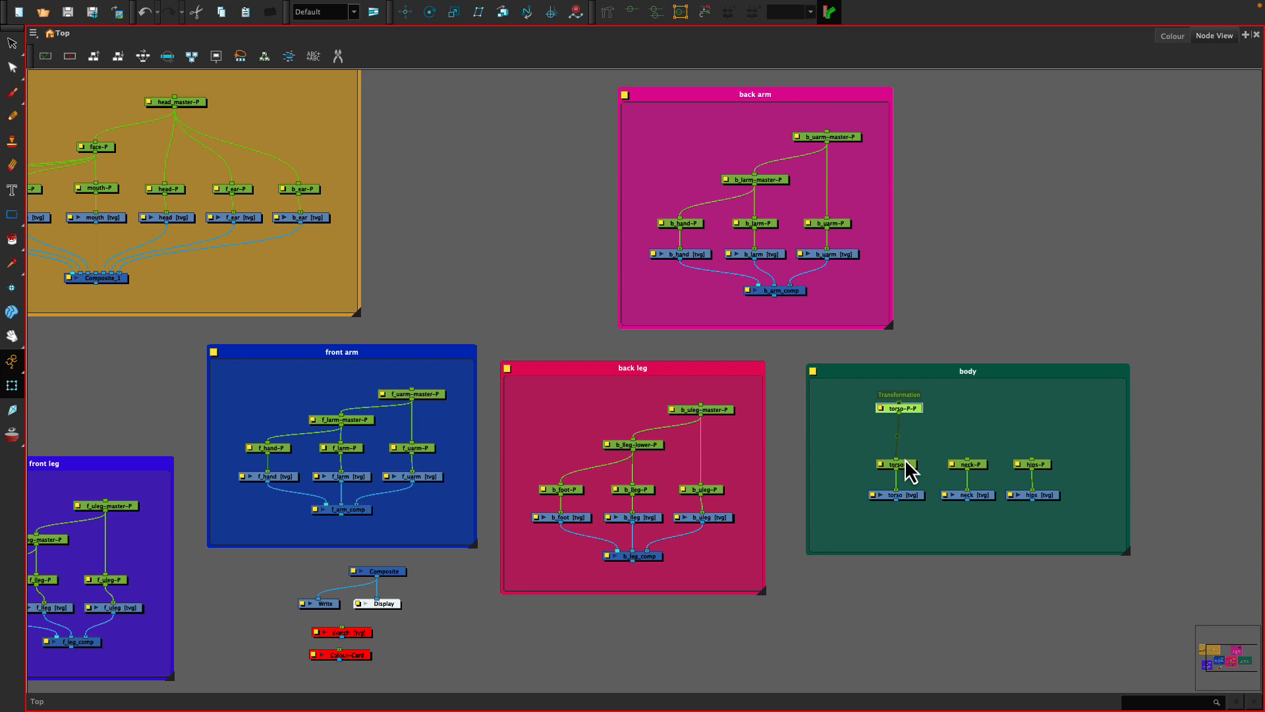
pyautogui.doubleClick(882, 409)
pyautogui.click(574, 213)
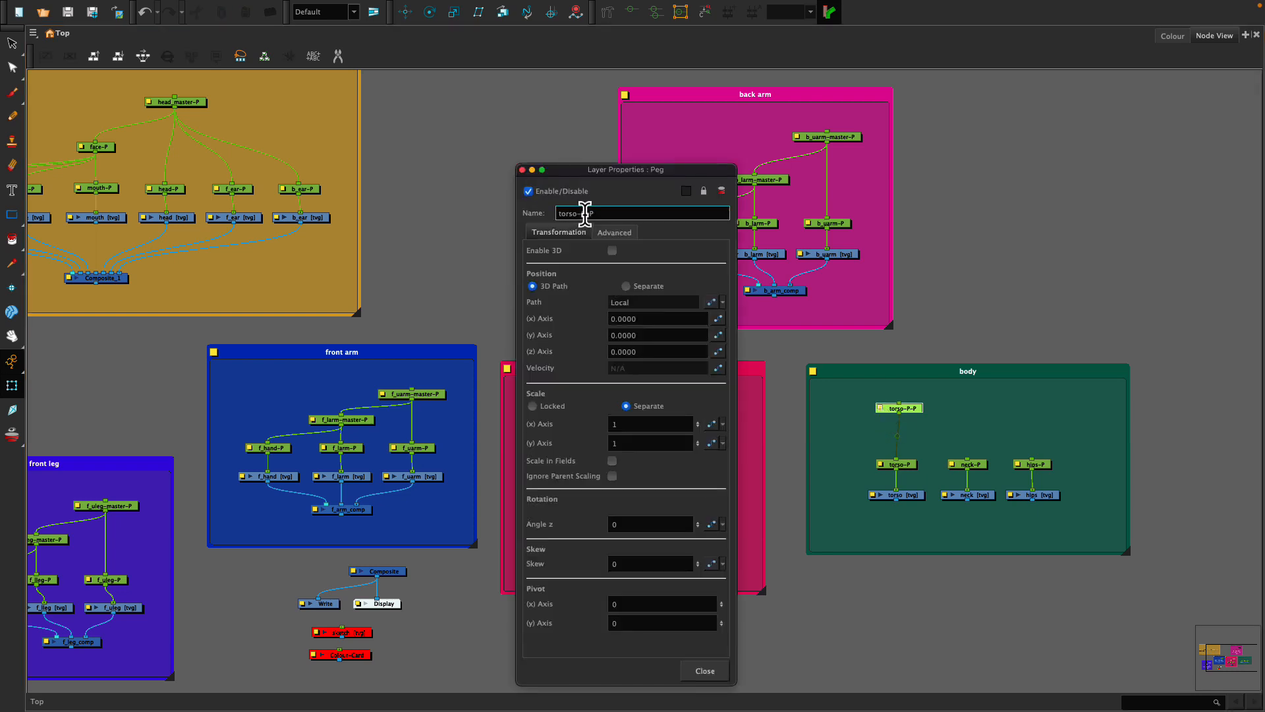
pyautogui.moveTo(585, 213); pyautogui.dragTo(555, 212)
pyautogui.write('upper_body')
pyautogui.click(703, 671)
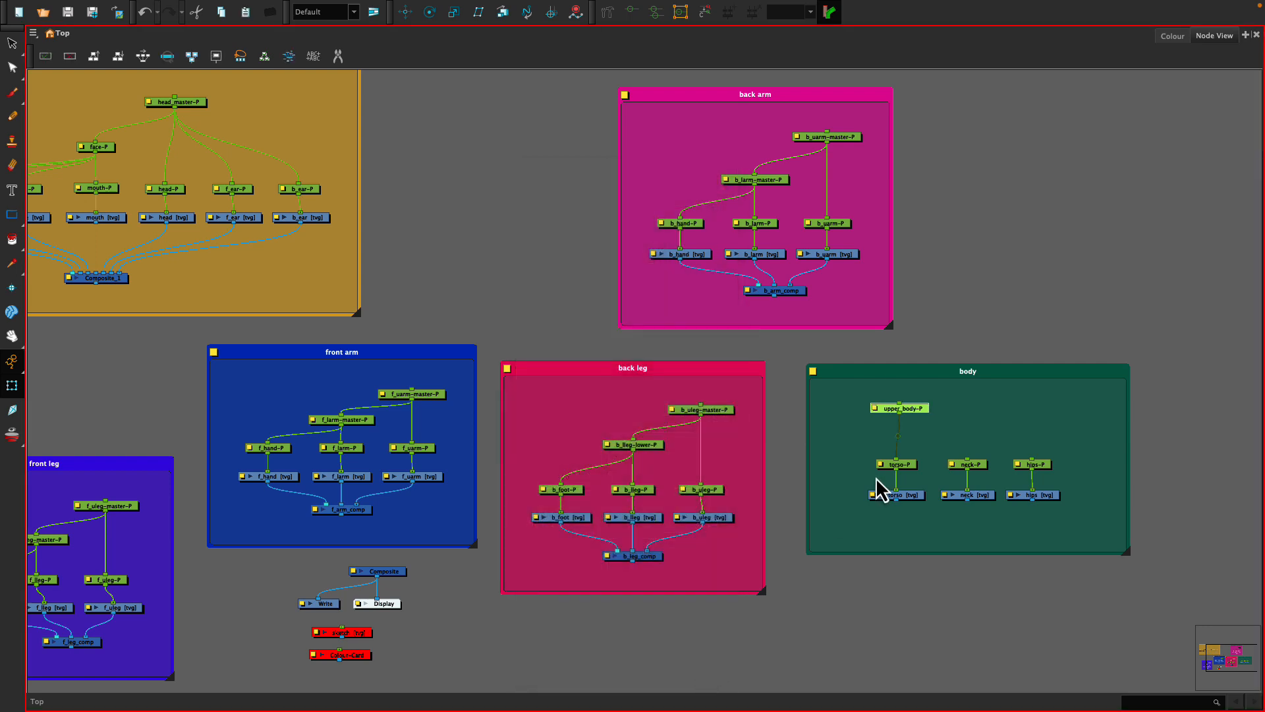
# Step: Add a parent peg above hips-P and name it "lower_body-P"
pyautogui.click(1032, 465)
pyautogui.hotkey('ctrl', 'p')
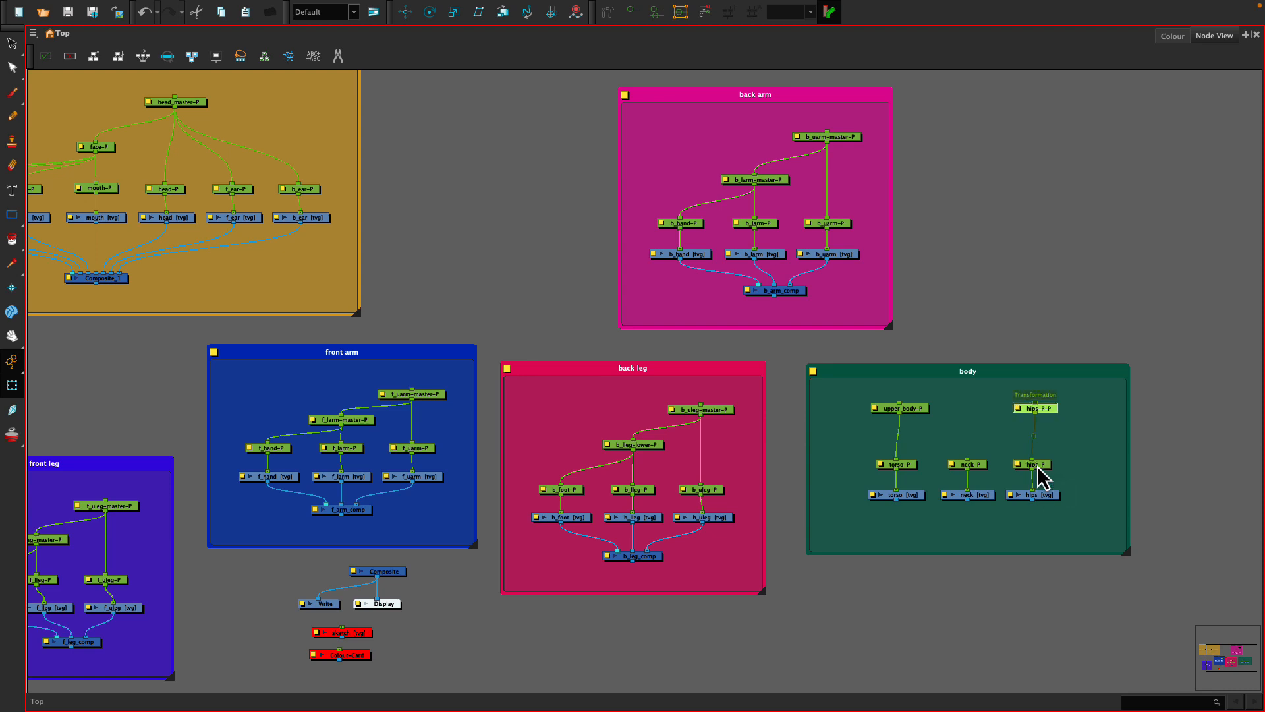
pyautogui.doubleClick(1019, 408)
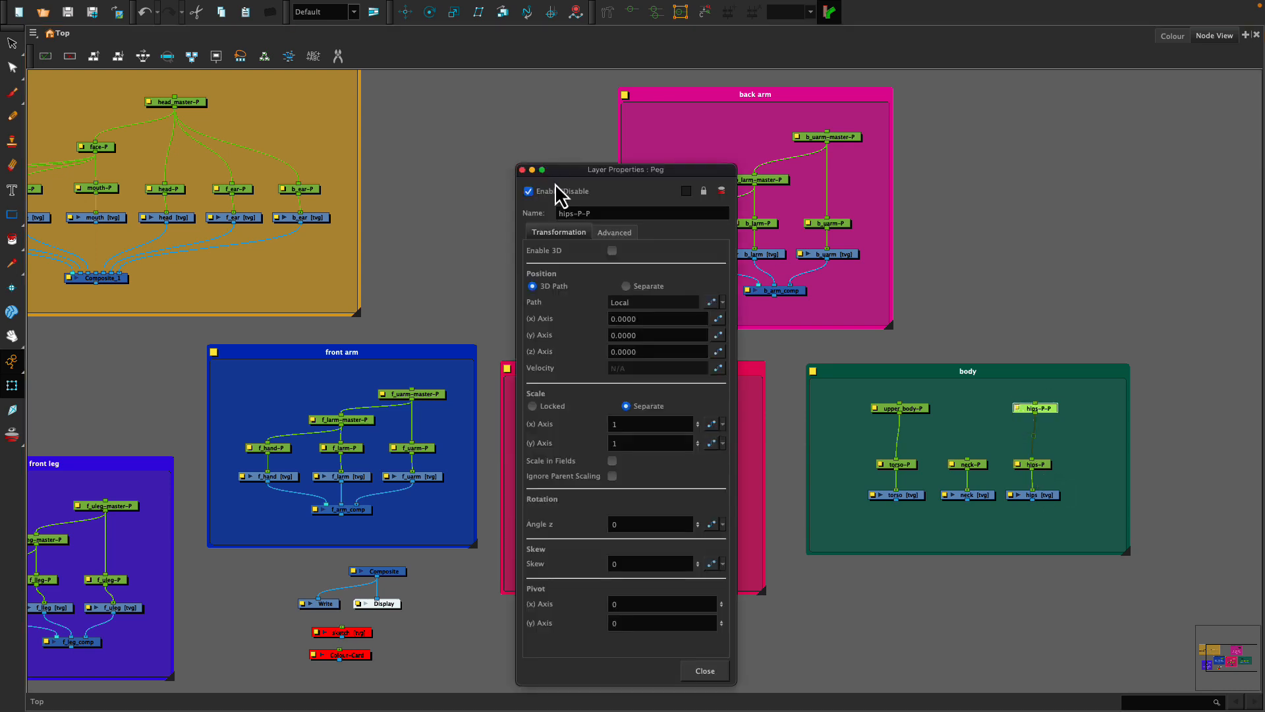
pyautogui.moveTo(579, 212); pyautogui.dragTo(554, 212)
pyautogui.write('lo')
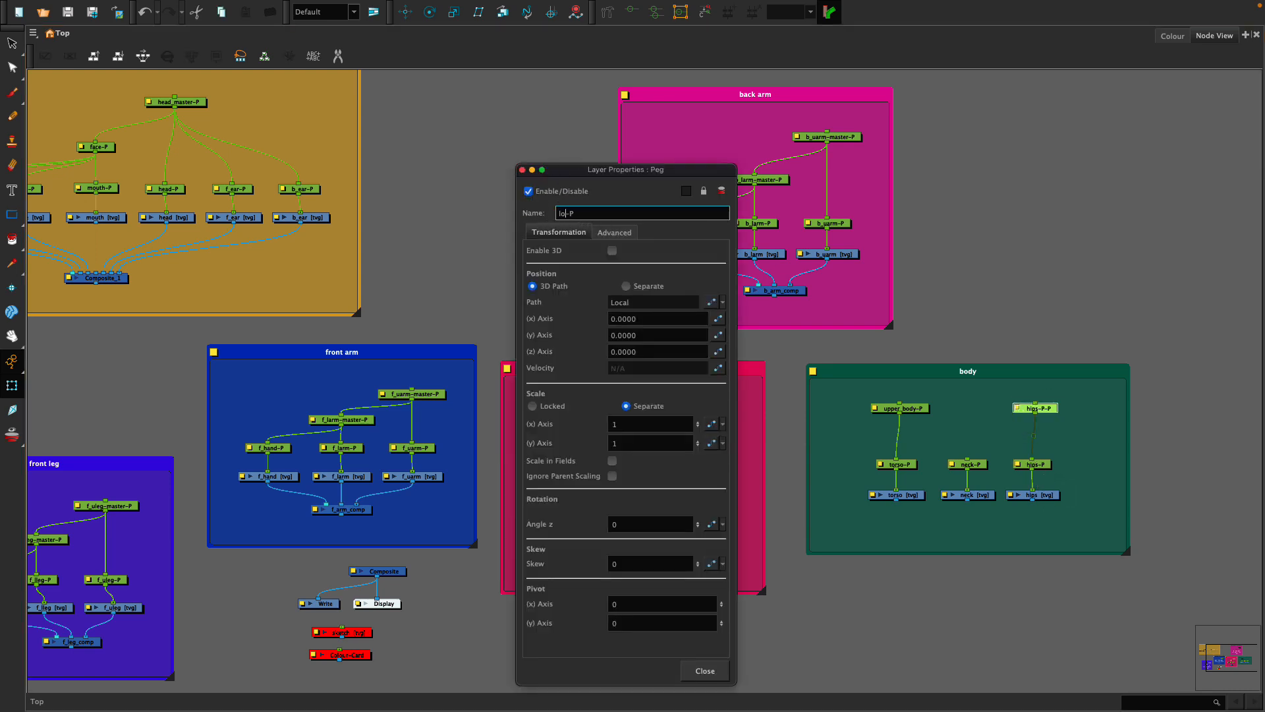
pyautogui.write('werbody')
pyautogui.press('BackSpace')
pyautogui.press('BackSpace')
pyautogui.press('BackSpace')
pyautogui.press('BackSpace')
pyautogui.write('_body')
pyautogui.press('Return')
pyautogui.click(705, 671)
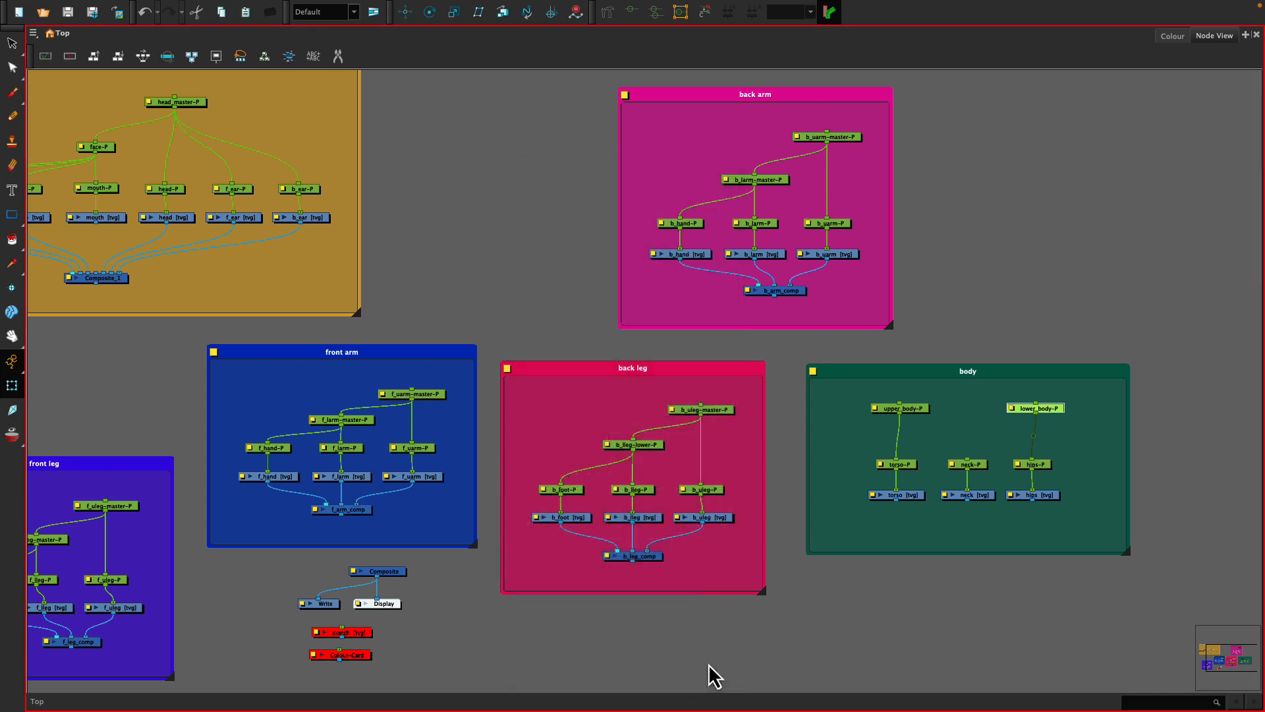
# Step: Align upper_body-P above torso-P and lower_body-P above hips-P, bringing both slightly closer to their child pegs
pyautogui.moveTo(1051, 410); pyautogui.dragTo(1047, 410)
pyautogui.moveTo(916, 408); pyautogui.dragTo(912, 412)
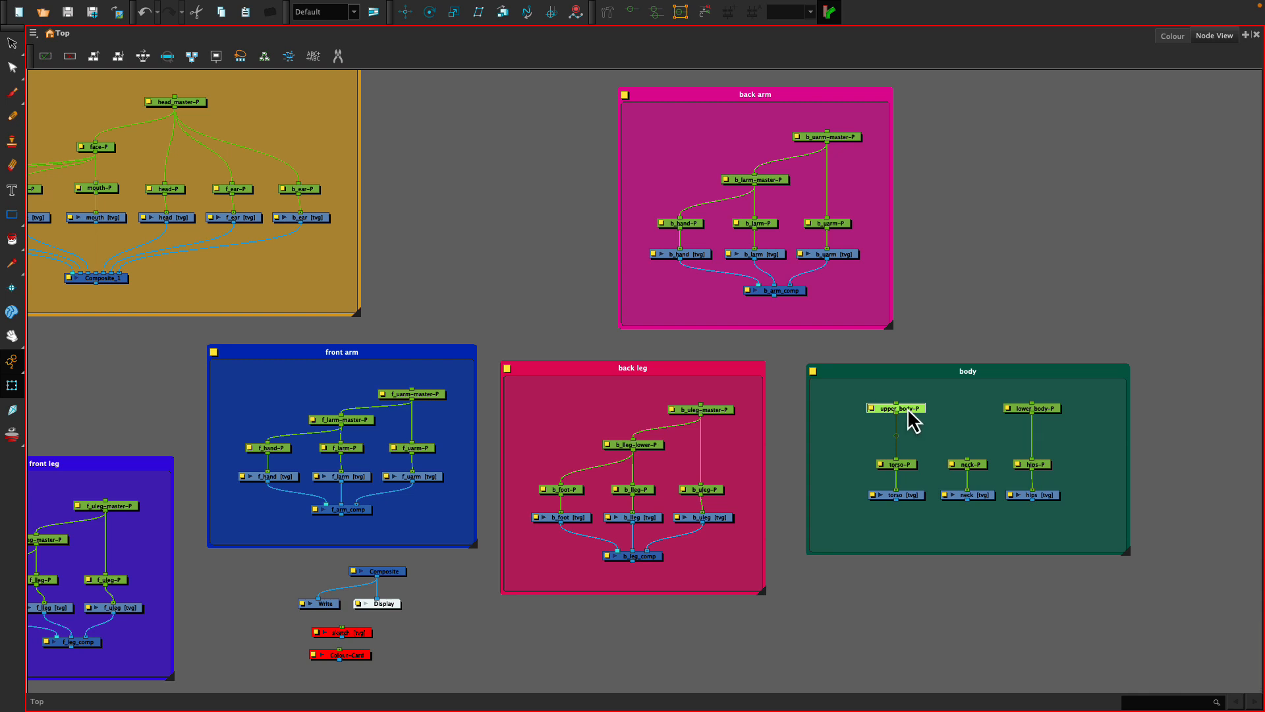
pyautogui.moveTo(913, 409); pyautogui.dragTo(915, 420)
pyautogui.moveTo(1047, 409); pyautogui.dragTo(1049, 419)
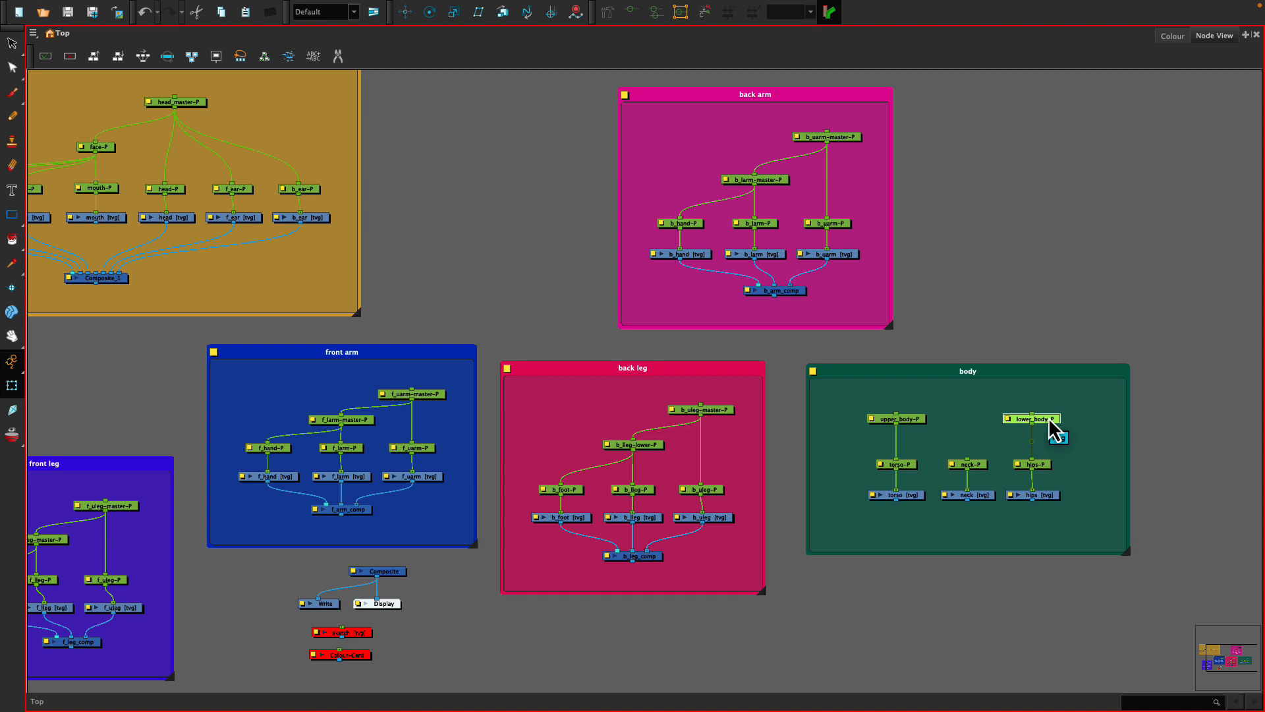
# Step: Shift the head backdrop up and to the left, and place the body backdrop directly to its right
pyautogui.moveTo(192, 375); pyautogui.dragTo(316, 390)
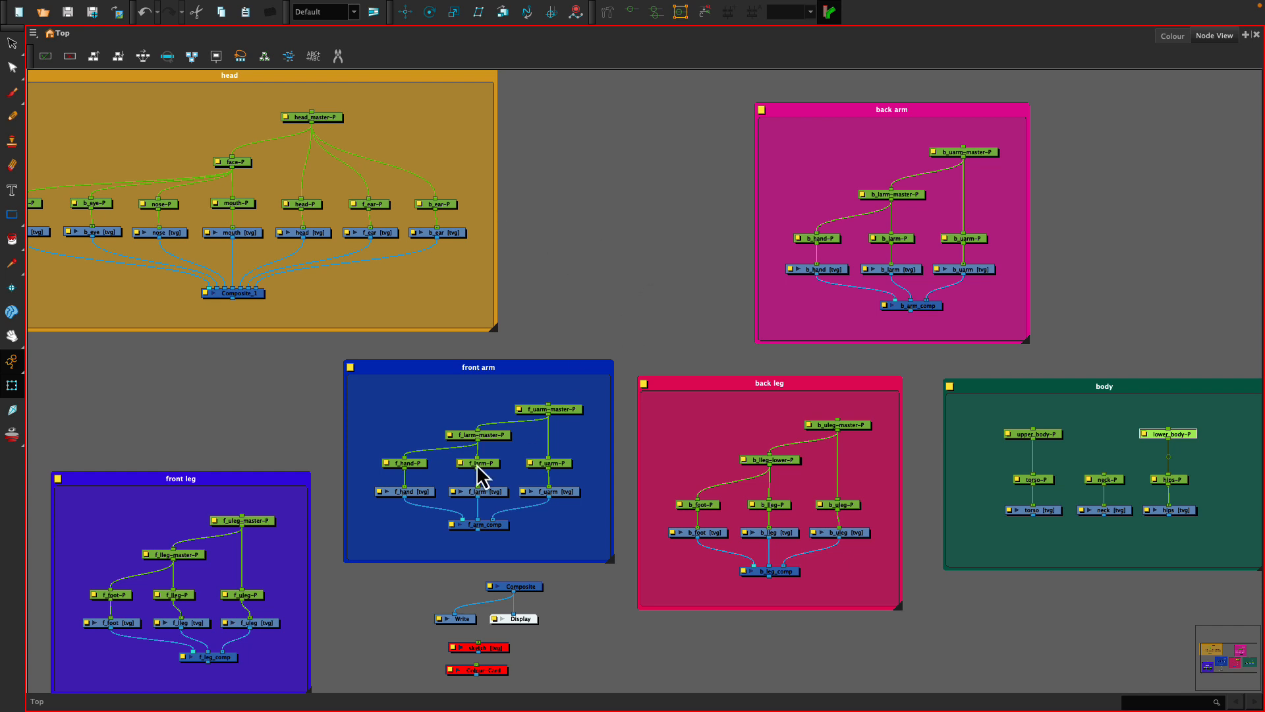
pyautogui.scroll(-2, 362, 413)
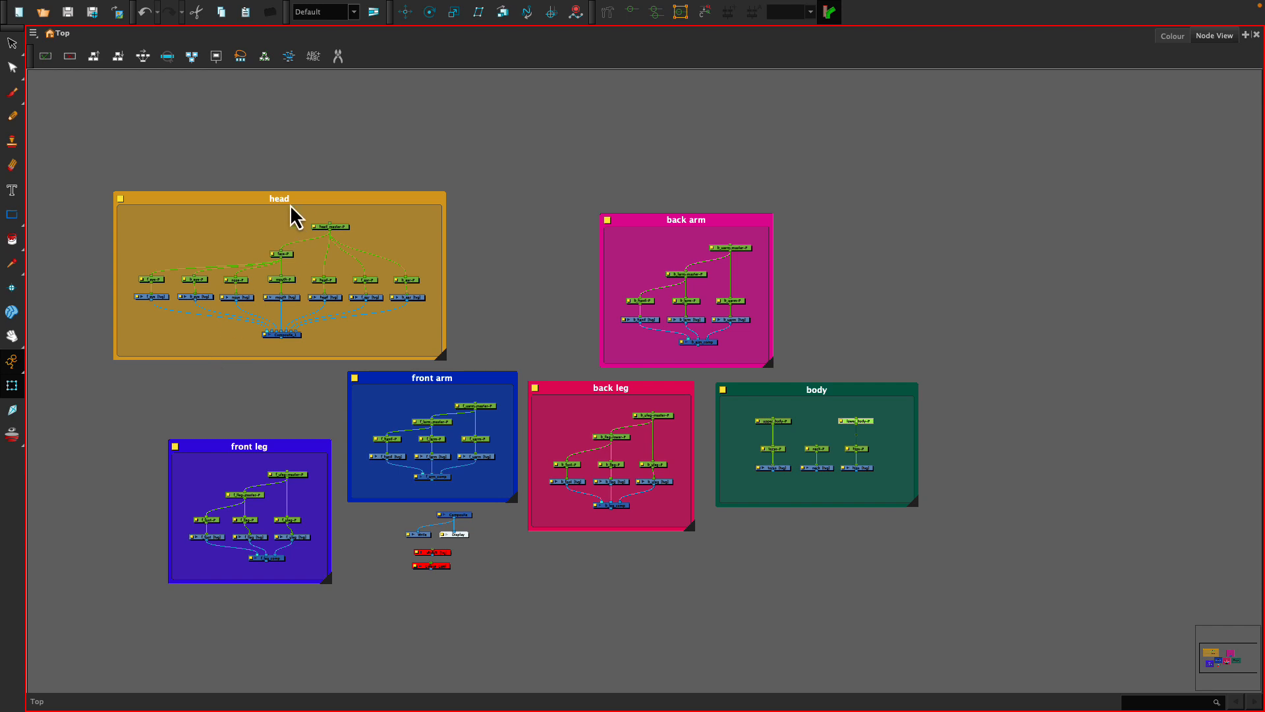
pyautogui.moveTo(290, 204); pyautogui.dragTo(214, 185)
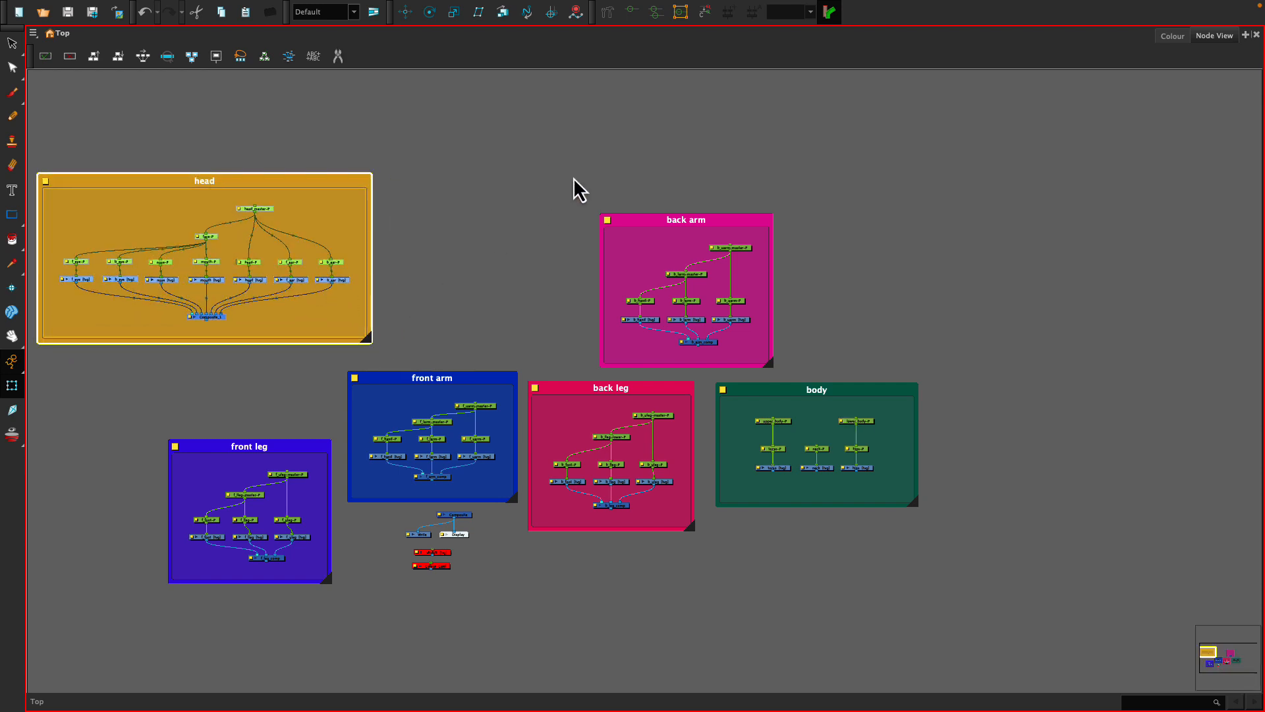
pyautogui.moveTo(814, 387); pyautogui.dragTo(473, 183)
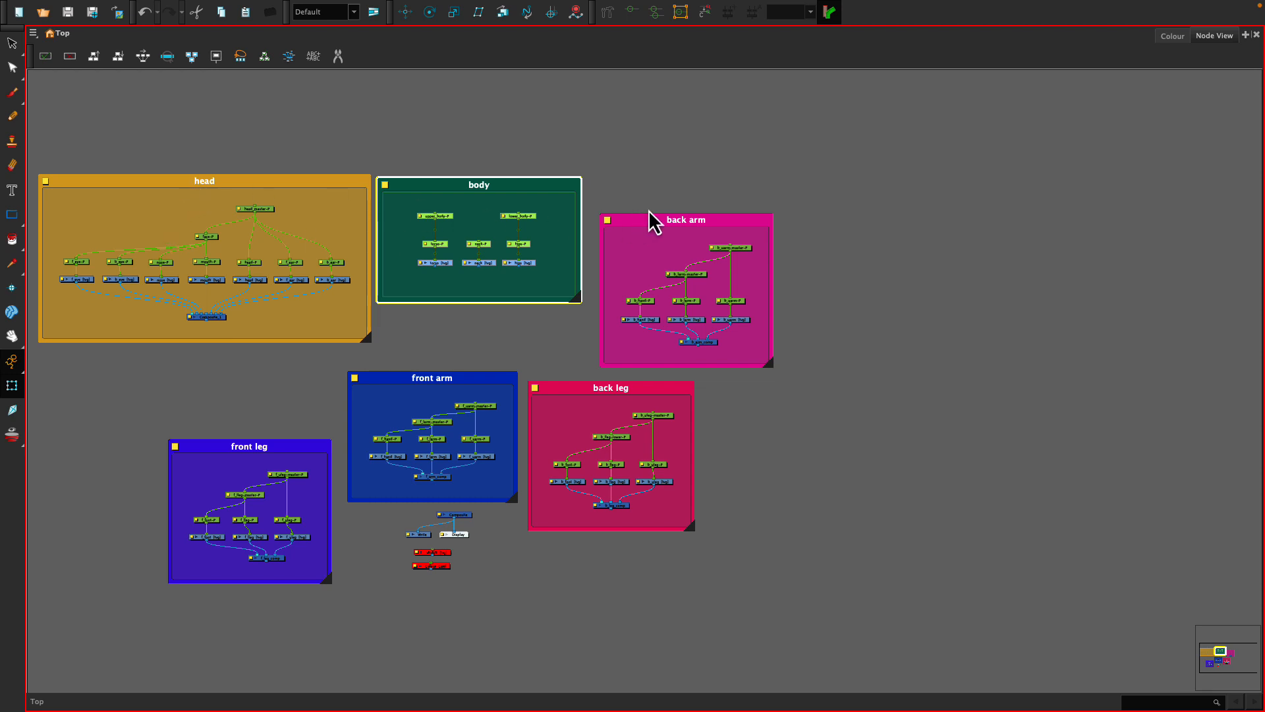
# Step: Arrange the body-part backdrops in one row after head and body: front arm, back arm, front leg, back leg
pyautogui.moveTo(659, 221); pyautogui.dragTo(1038, 217)
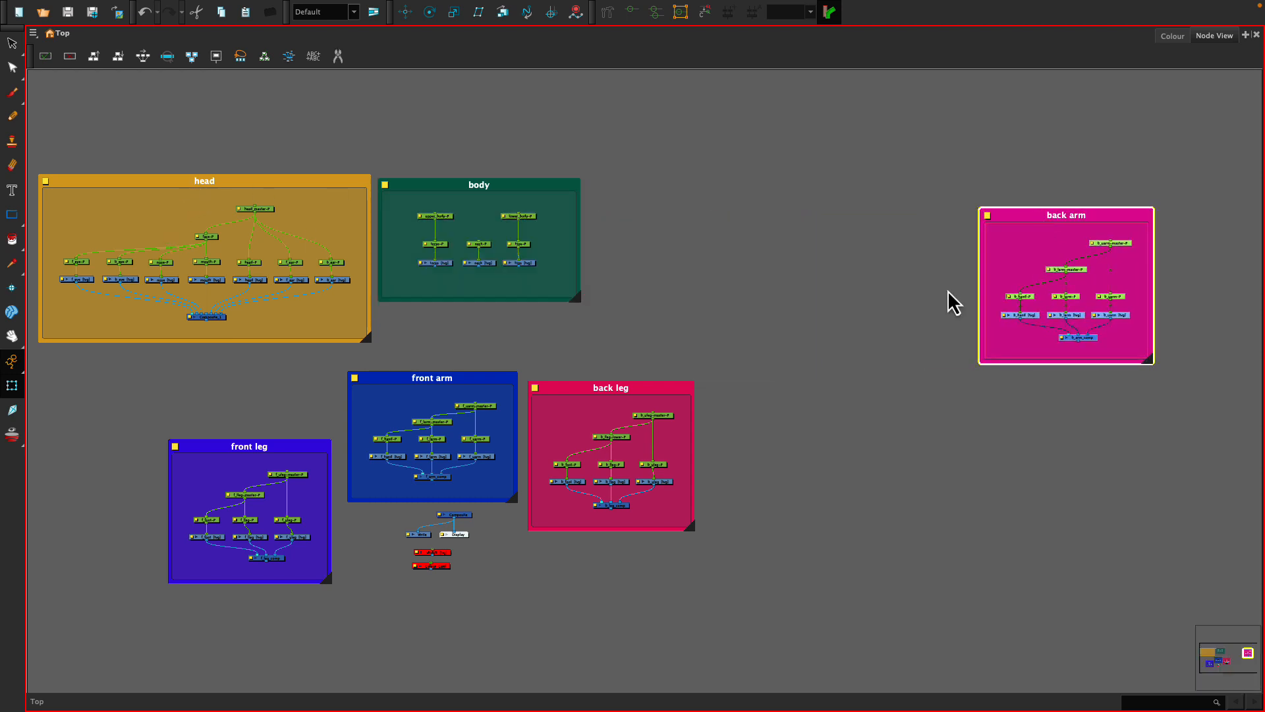
pyautogui.moveTo(407, 381); pyautogui.dragTo(651, 190)
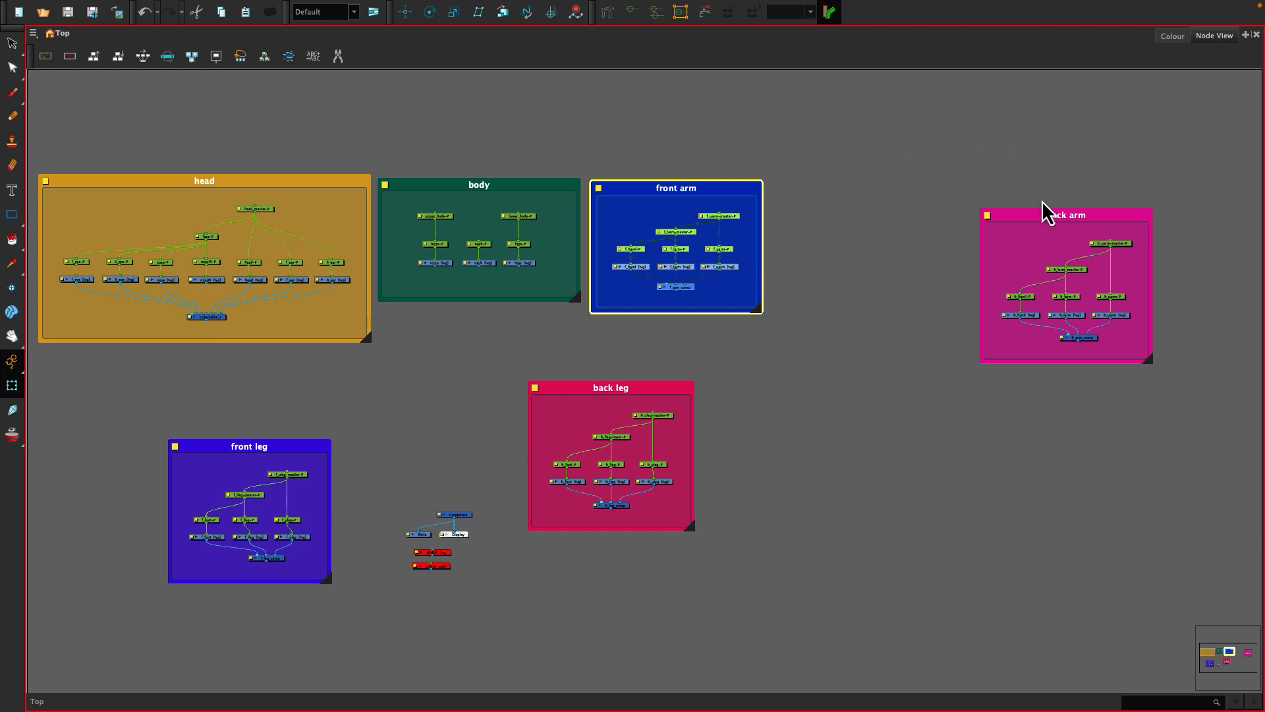
pyautogui.moveTo(1050, 220); pyautogui.dragTo(837, 190)
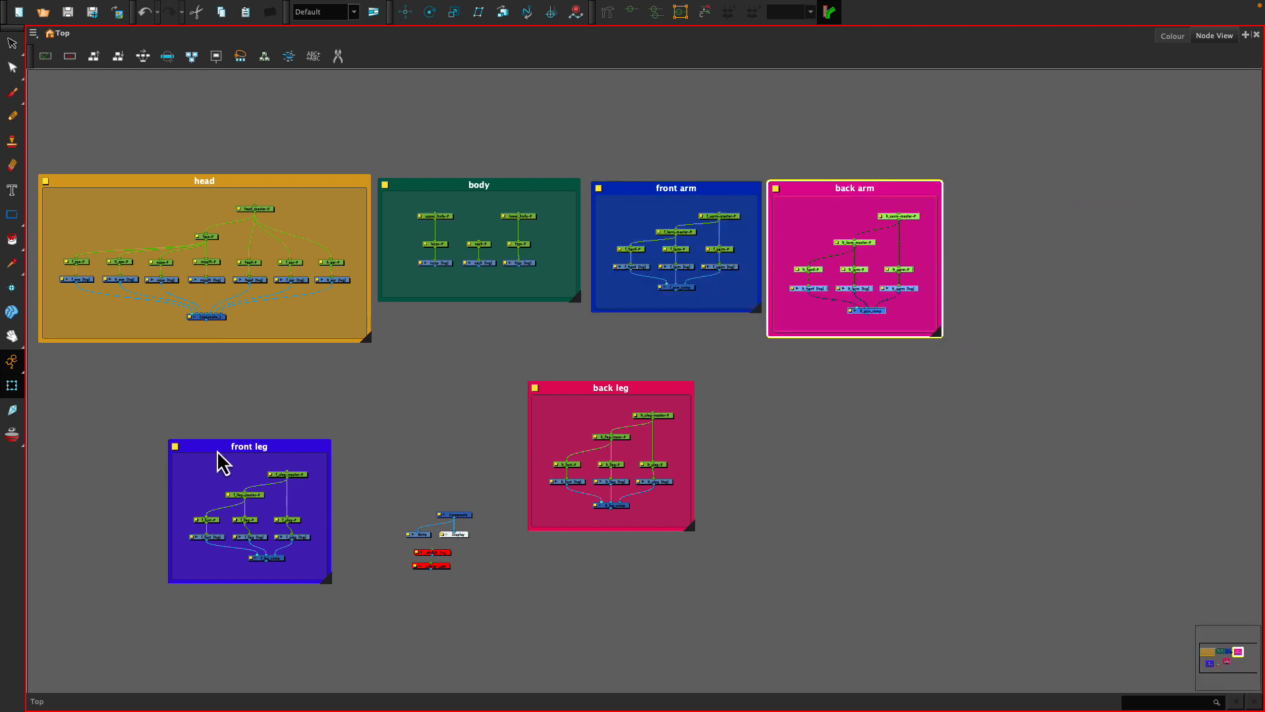
pyautogui.moveTo(217, 451); pyautogui.dragTo(998, 195)
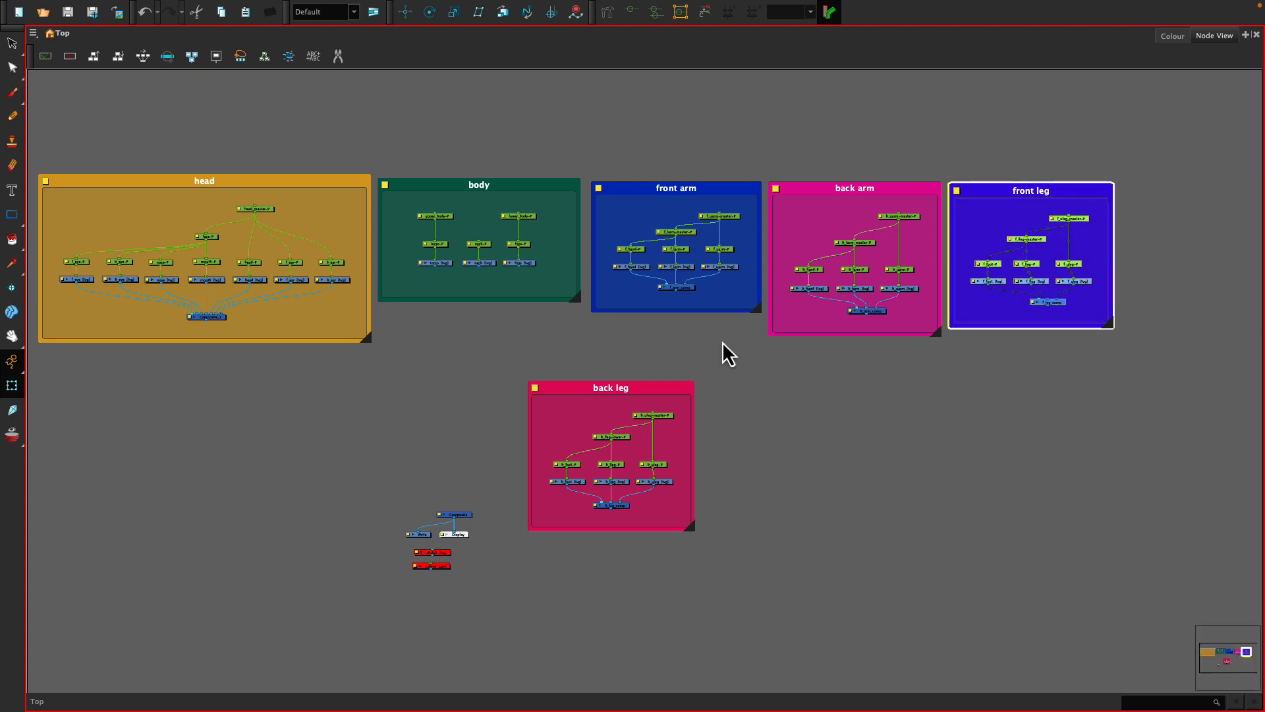
pyautogui.moveTo(603, 389); pyautogui.dragTo(1197, 194)
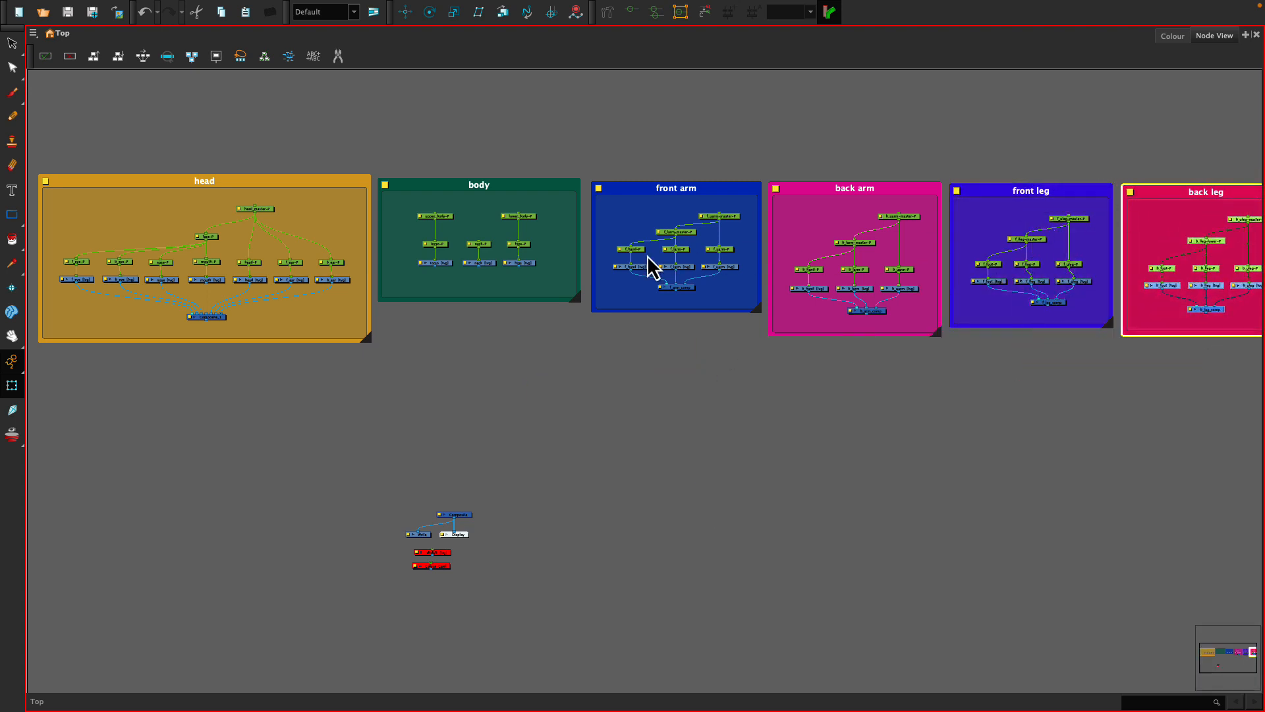
pyautogui.click(497, 282)
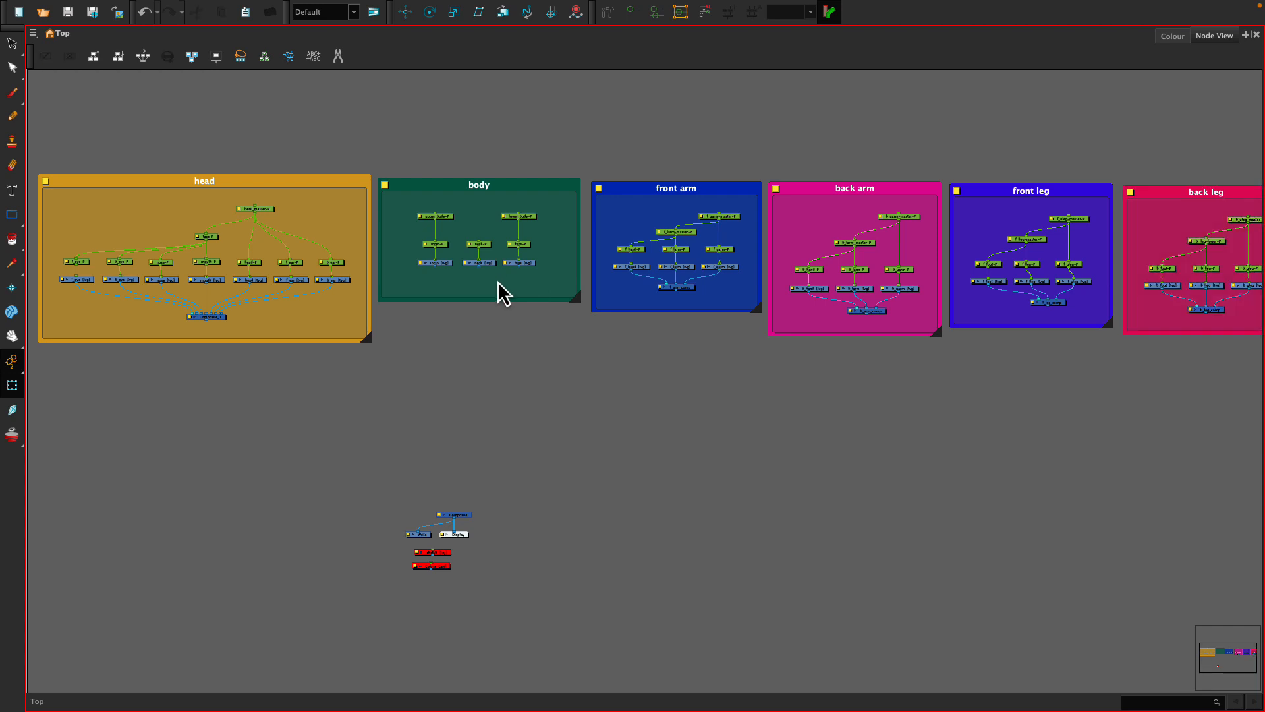
# Step: Add a Composite node to the network and place it below the body backdrop, above the main Composite
pyautogui.click(461, 534)
pyautogui.click(482, 418)
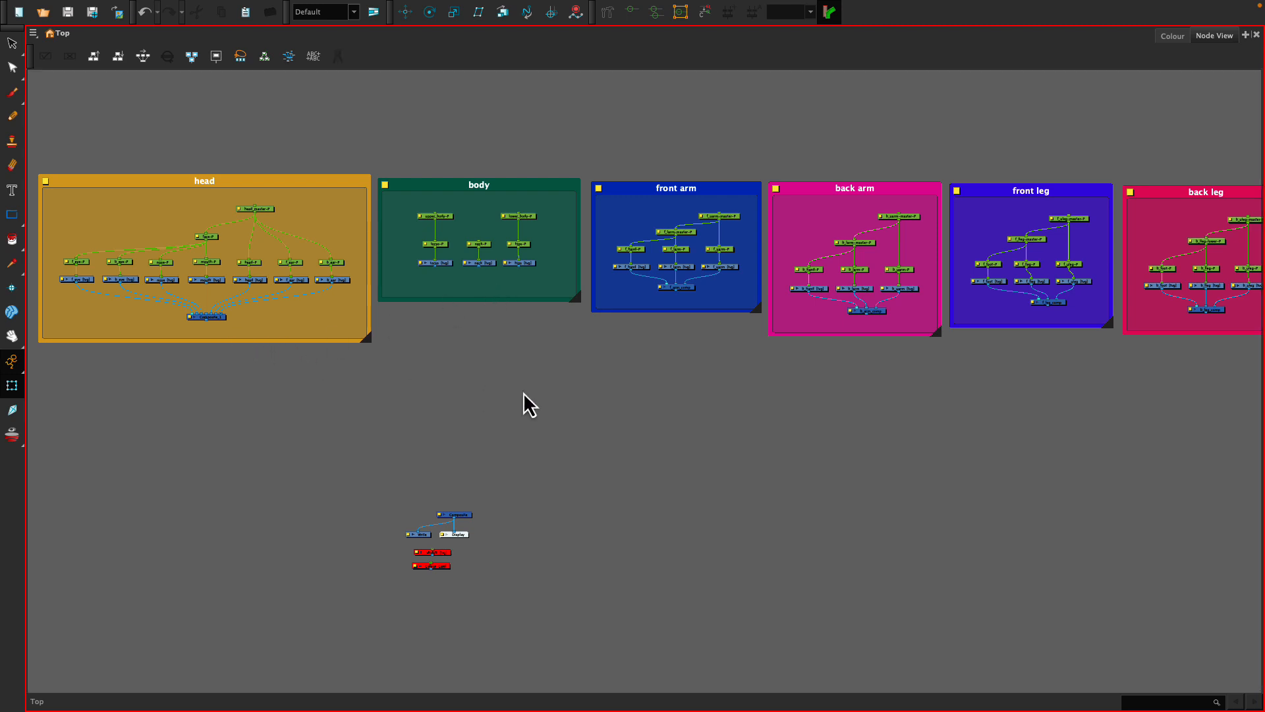
pyautogui.press('Tab')
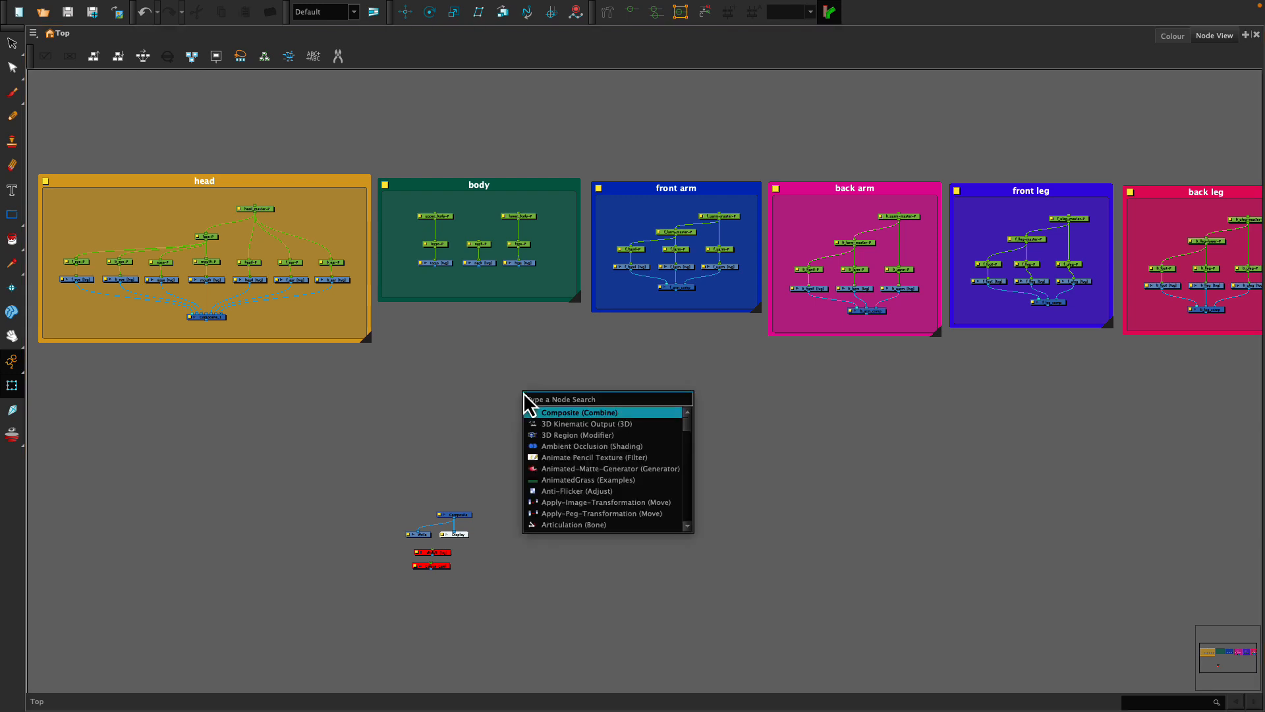
pyautogui.press('Return')
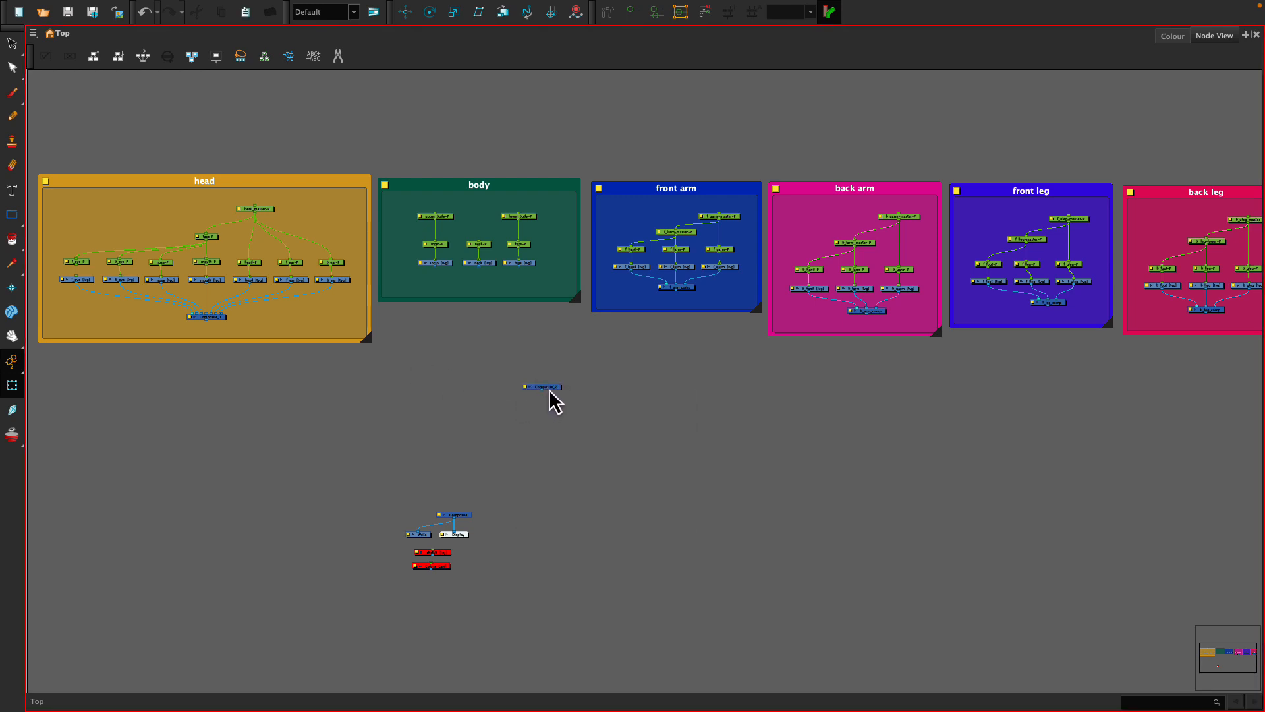
pyautogui.moveTo(550, 390); pyautogui.dragTo(504, 450)
# Step: Connect the composites of the head, front arm, back arm, front leg and back leg groups, in that order, to the new Composite
pyautogui.moveTo(207, 322); pyautogui.dragTo(467, 444)
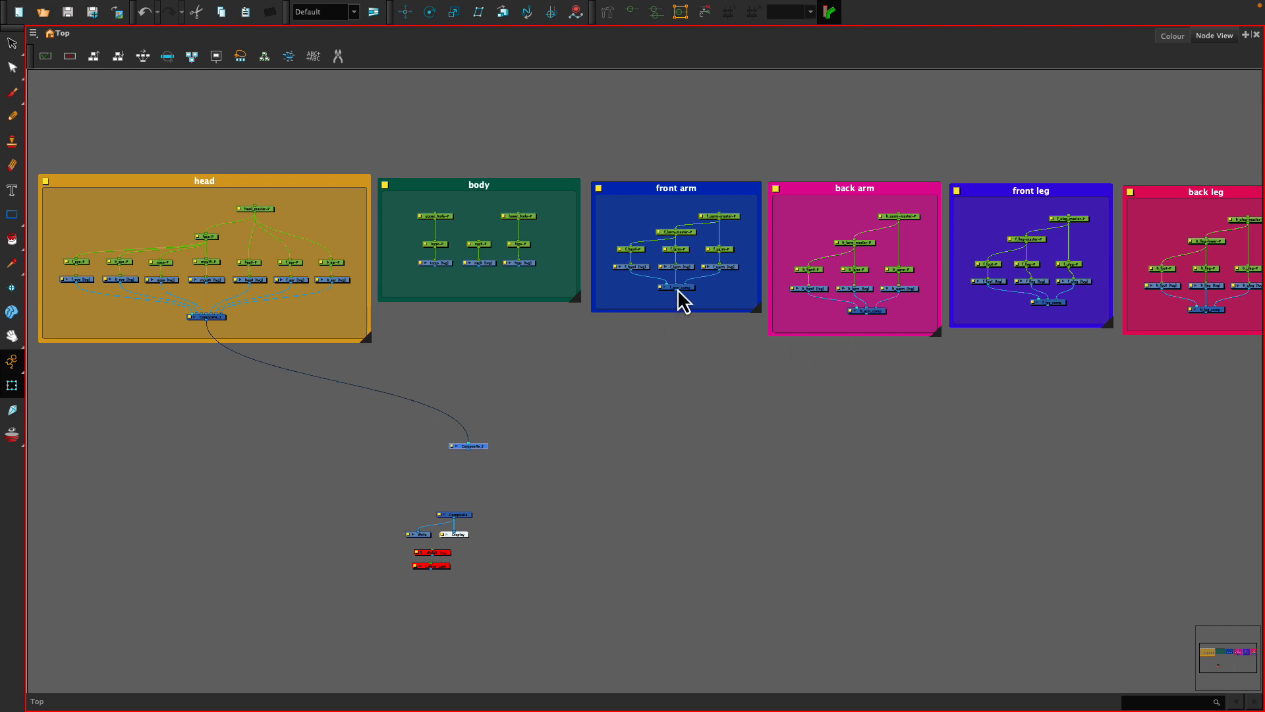
pyautogui.moveTo(534, 387); pyautogui.dragTo(469, 443)
pyautogui.moveTo(867, 317); pyautogui.dragTo(482, 444)
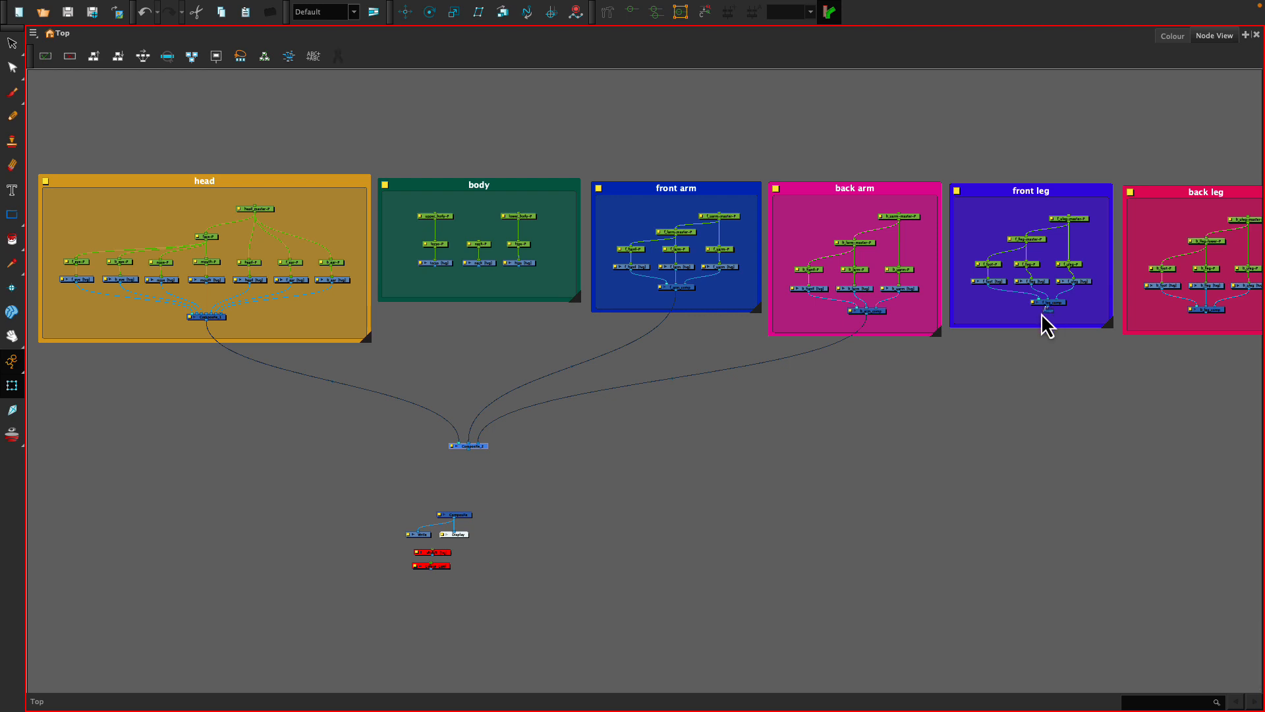
pyautogui.moveTo(1041, 313); pyautogui.dragTo(482, 443)
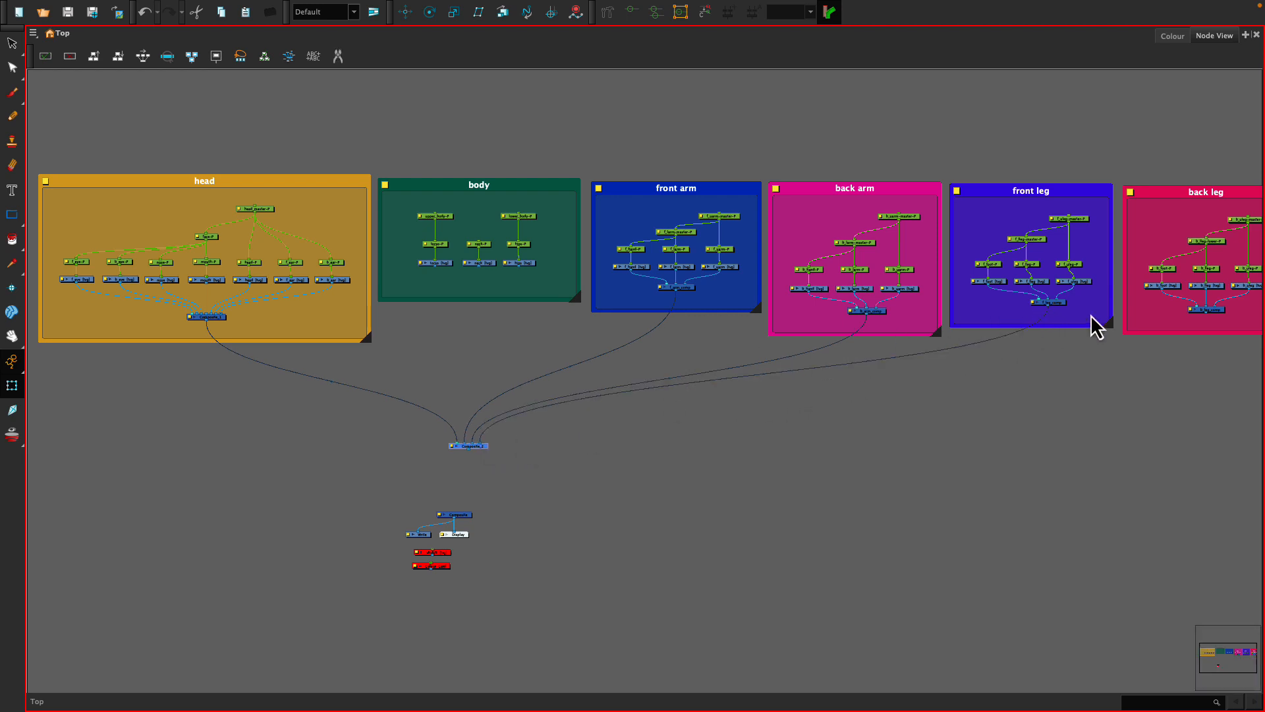
pyautogui.moveTo(1206, 316); pyautogui.dragTo(485, 440)
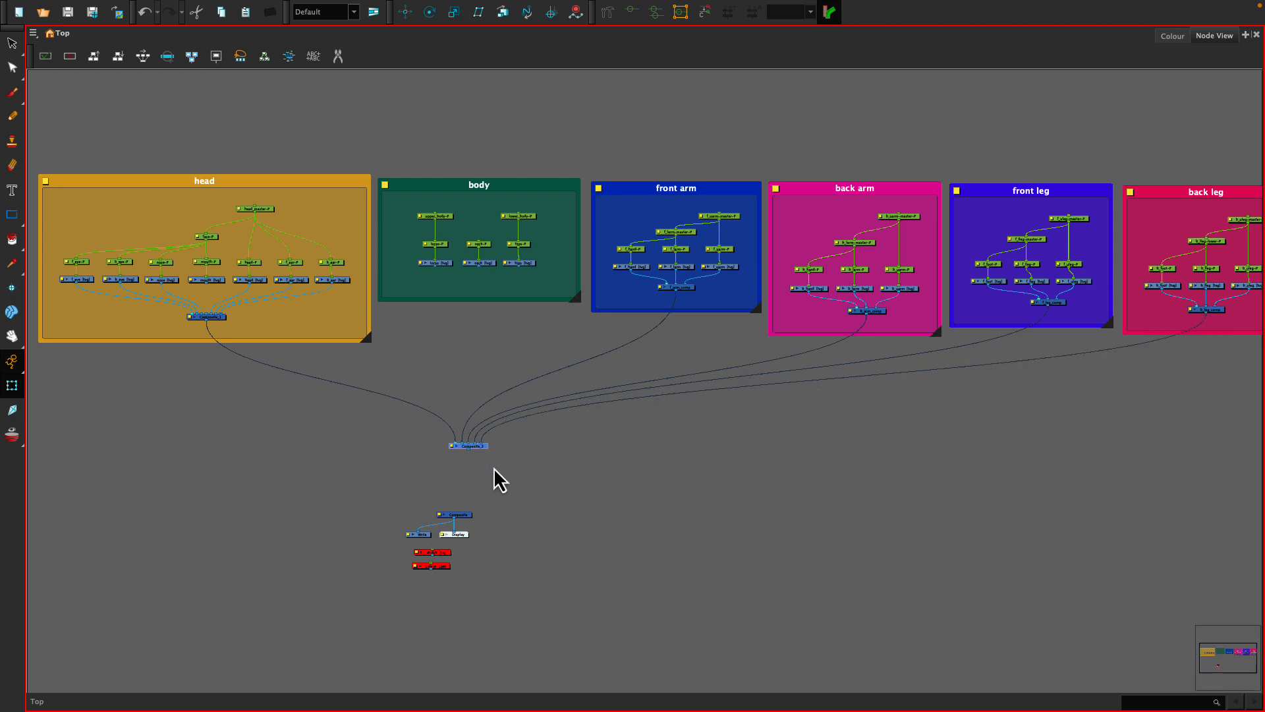
# Step: Return to the full workspace layout and connect the new Composite's output to the main Composite above the Display node
pyautogui.click(510, 355)
pyautogui.press('`')
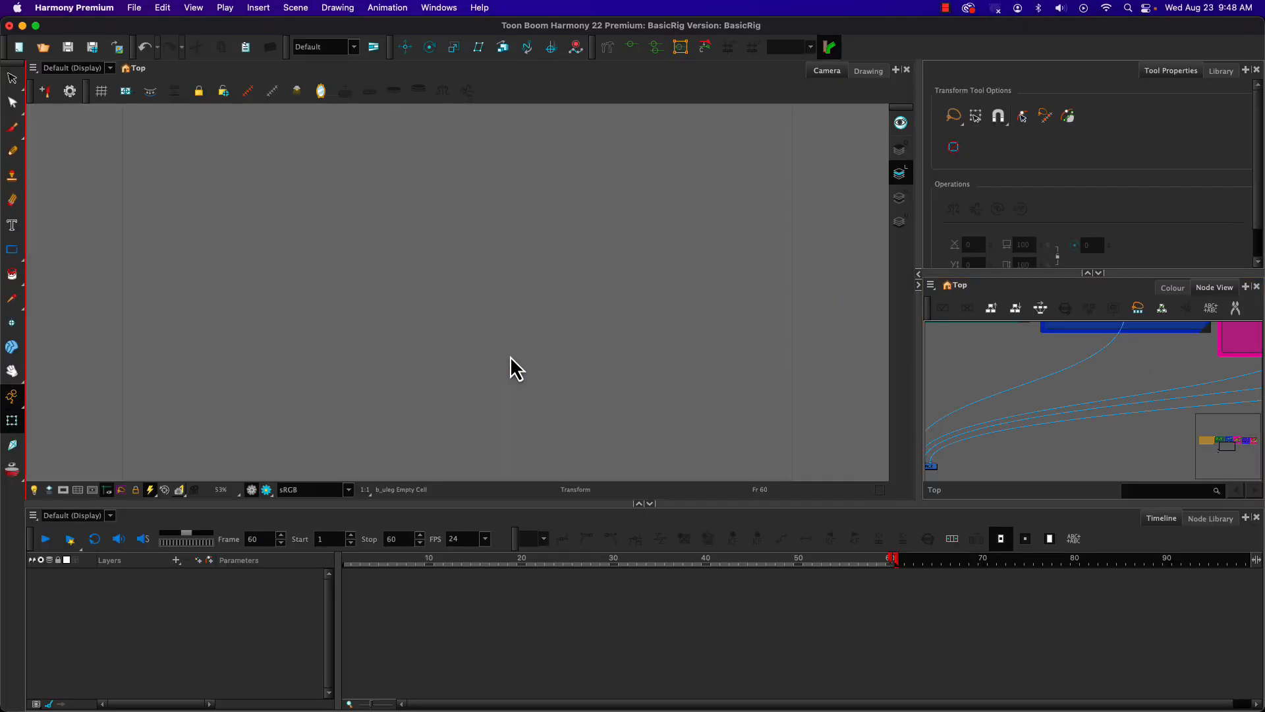
pyautogui.click(1087, 444)
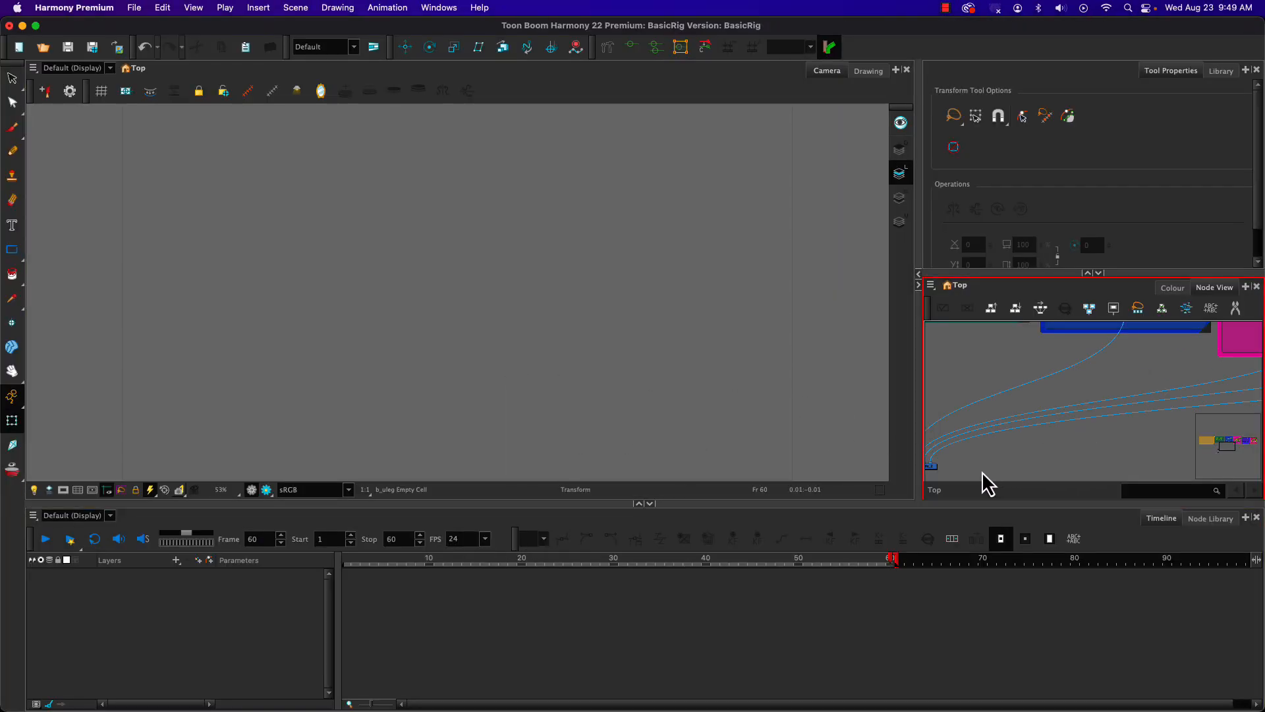
pyautogui.moveTo(1228, 448); pyautogui.dragTo(1221, 454)
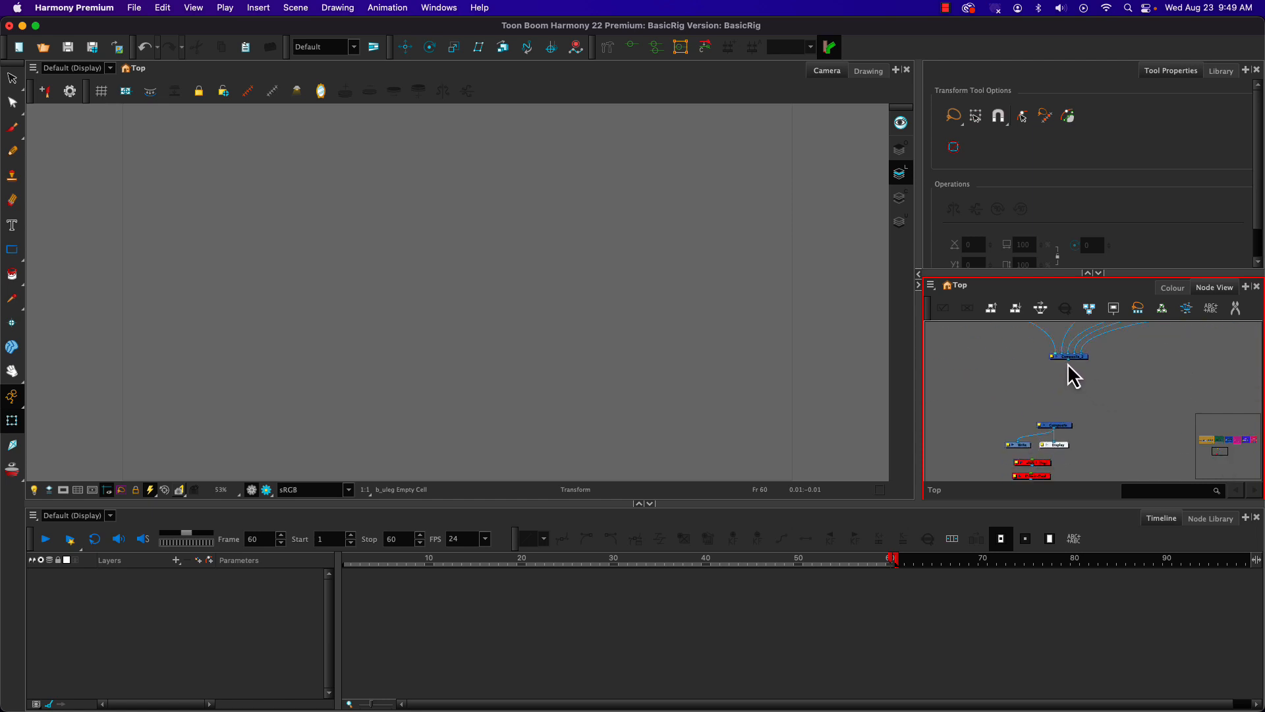
pyautogui.moveTo(1069, 362); pyautogui.dragTo(1068, 433)
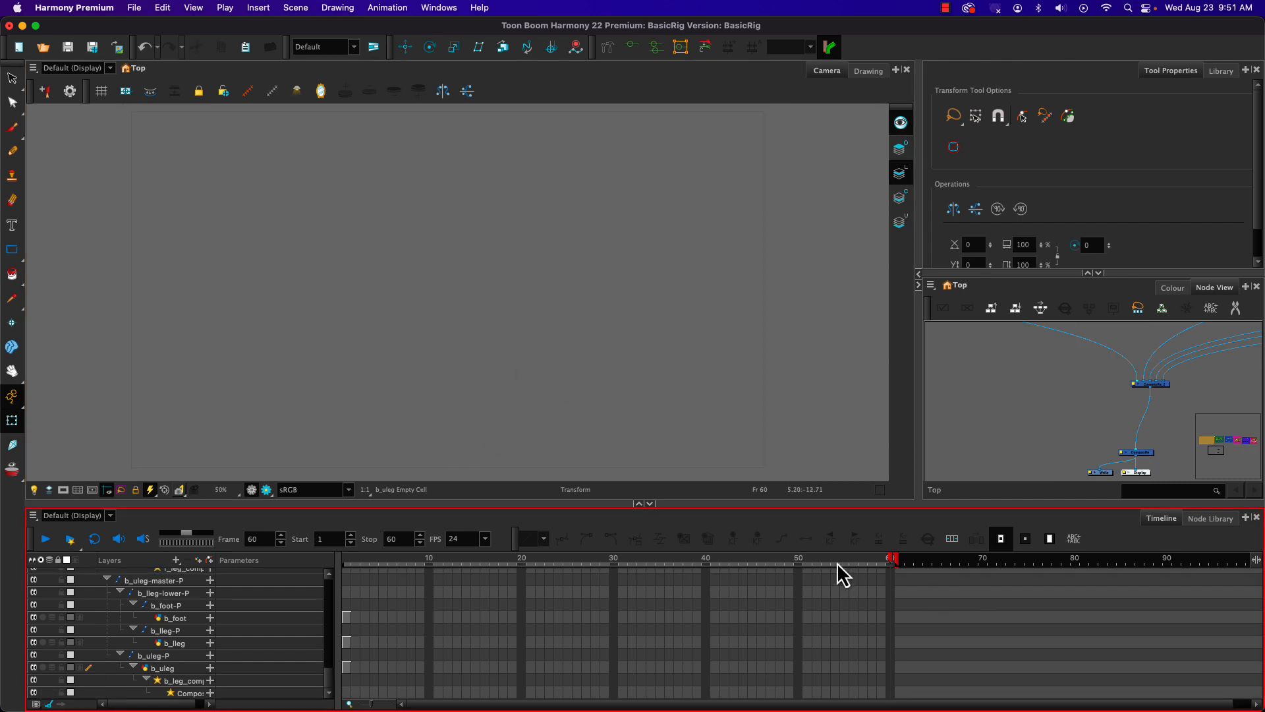
# Step: Move the playhead back to frame 1 in the Timeline
pyautogui.moveTo(412, 545); pyautogui.dragTo(309, 545)
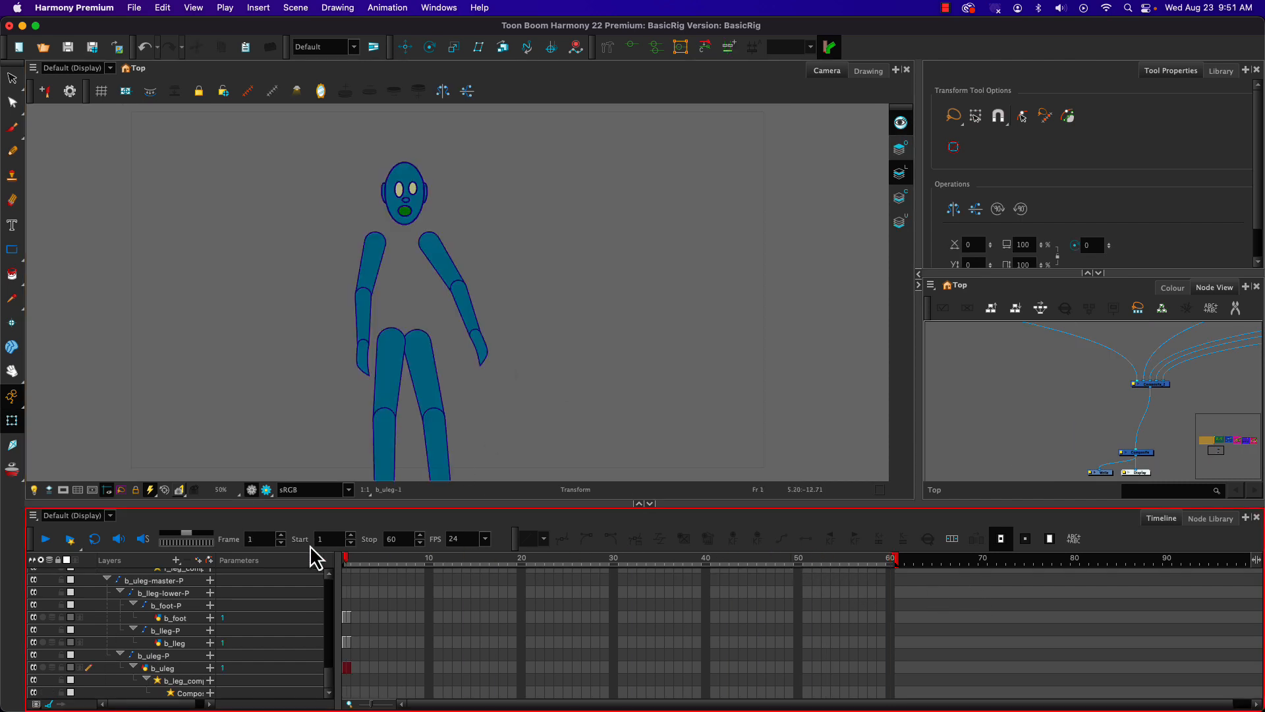
pyautogui.click(789, 563)
pyautogui.moveTo(861, 564); pyautogui.dragTo(332, 558)
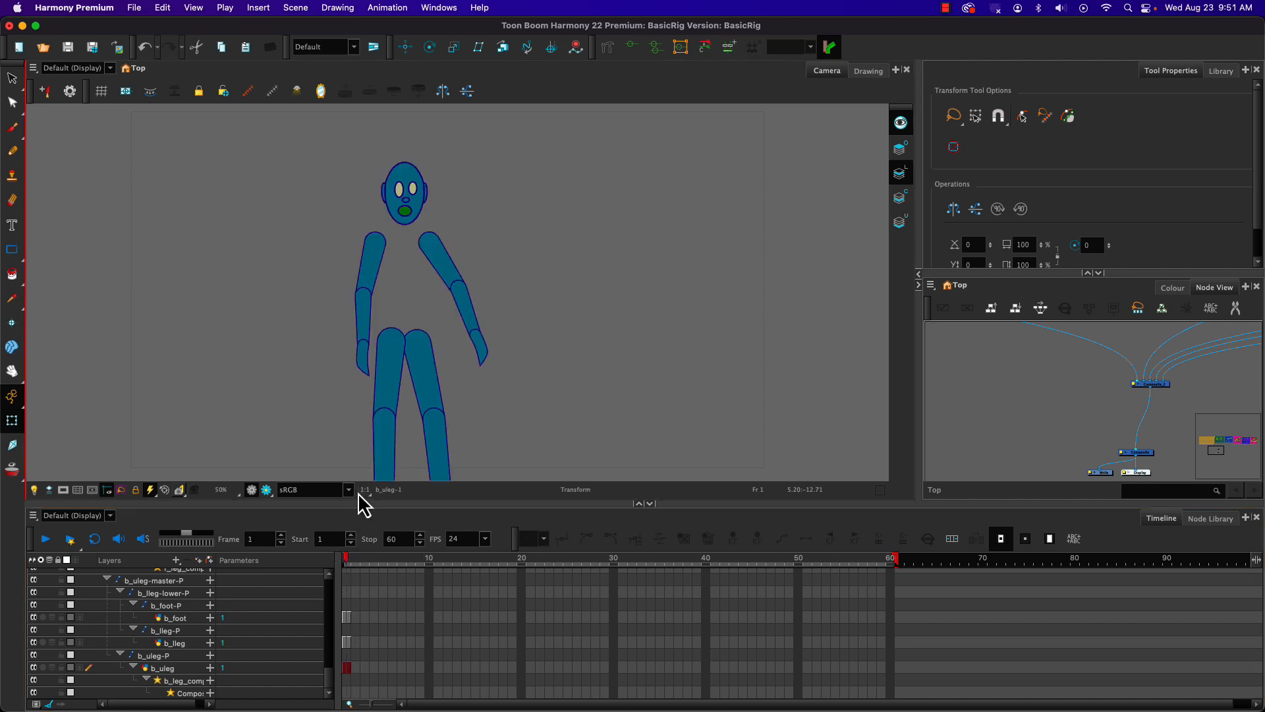
pyautogui.click(359, 551)
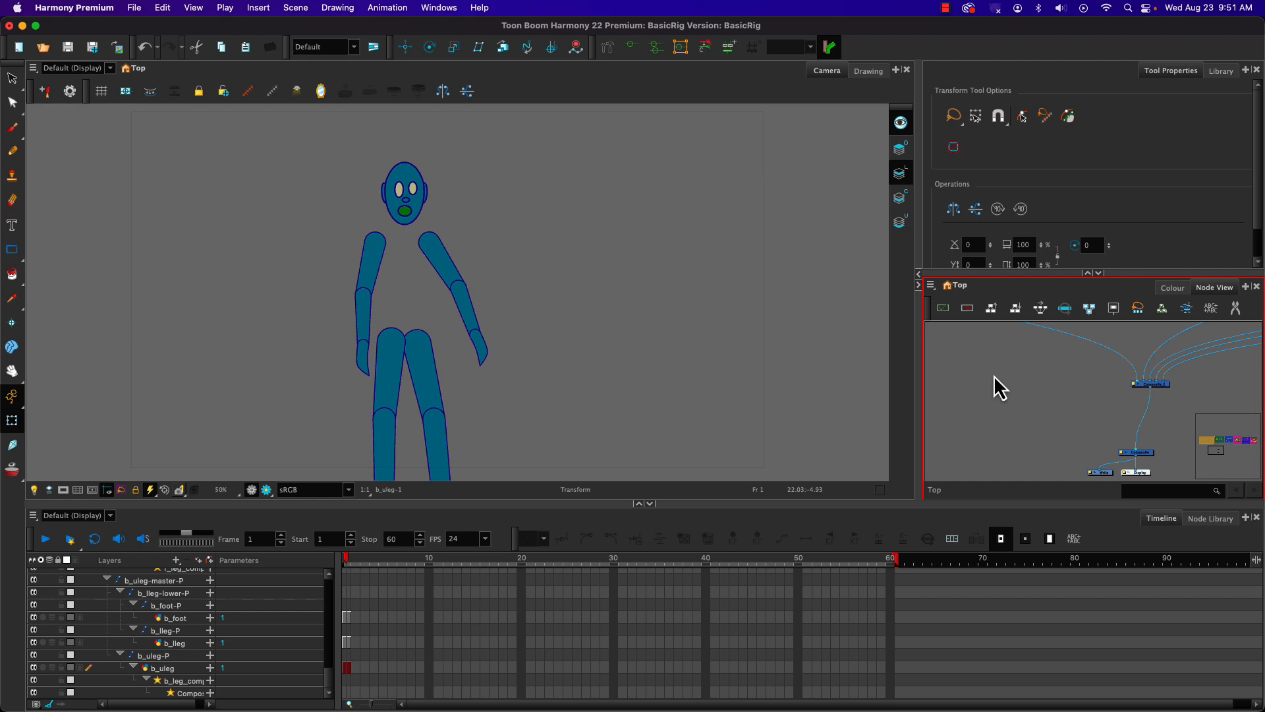
# Step: Connect the hips, neck and torso drawings to Composite_2, ordered torso, neck, hips between the back arm and front leg connections
pyautogui.press('super+f')
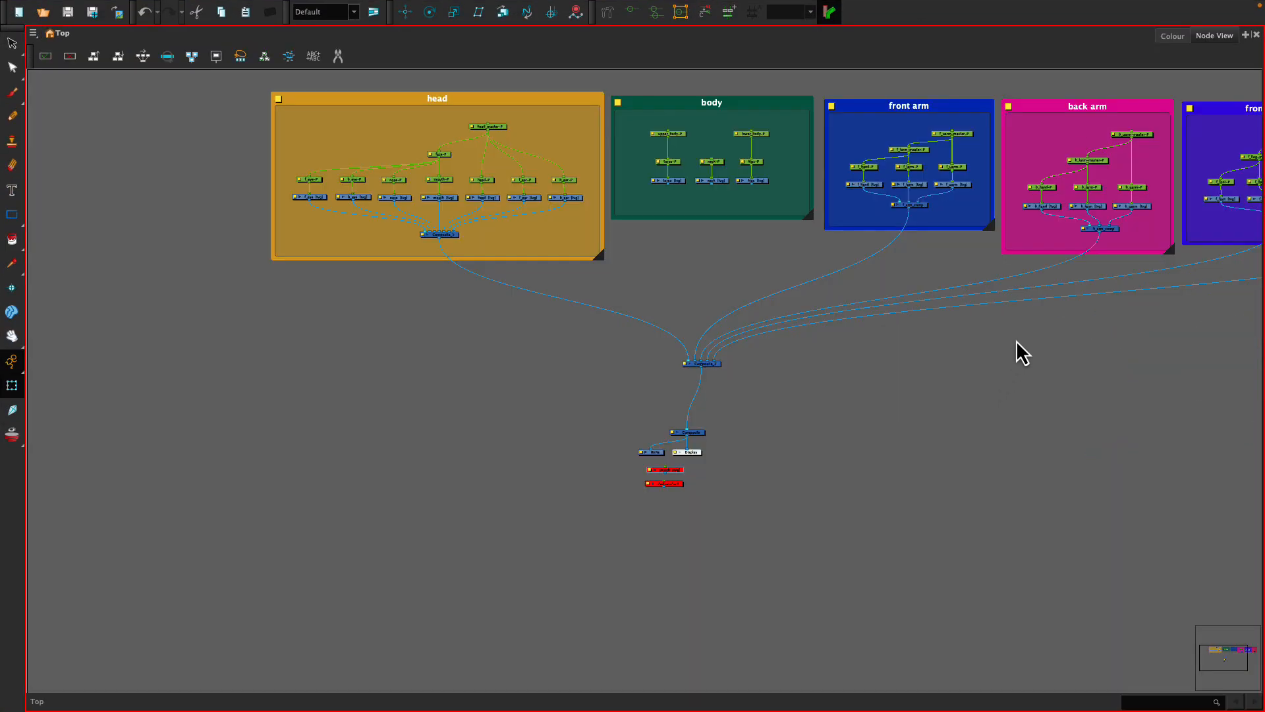
pyautogui.moveTo(1012, 343); pyautogui.dragTo(745, 492)
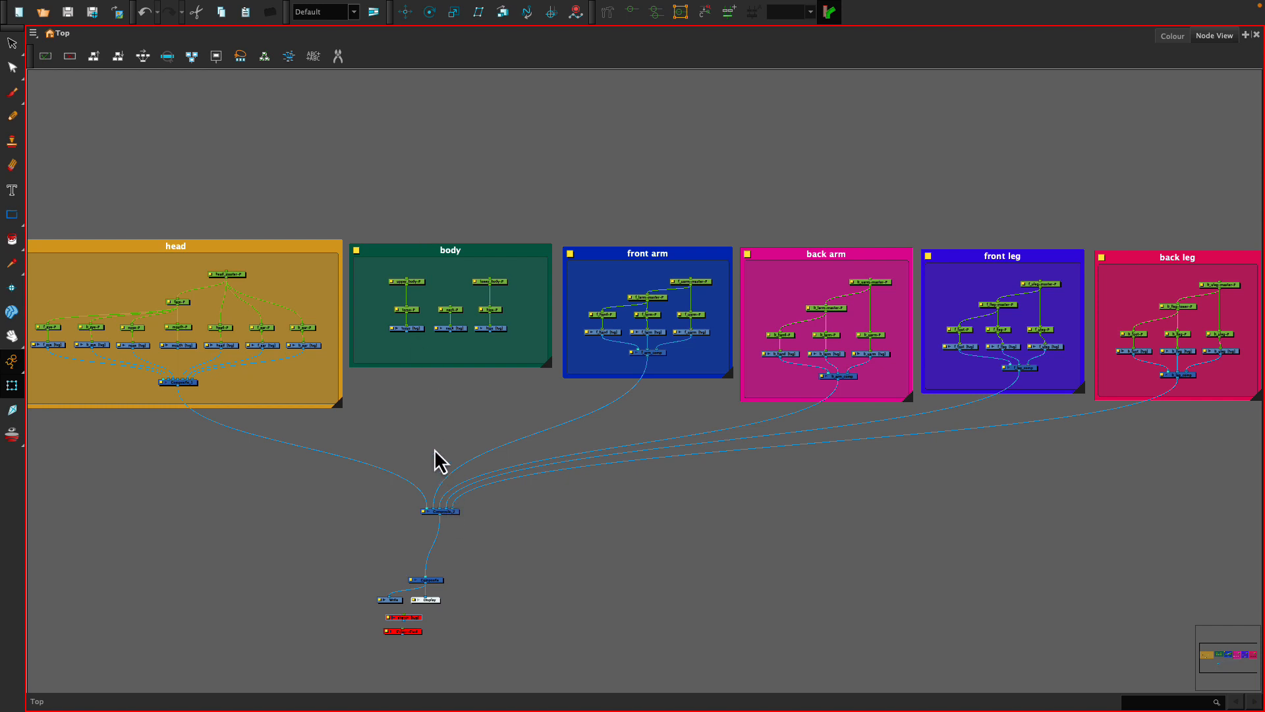
pyautogui.scroll(2, 409, 347)
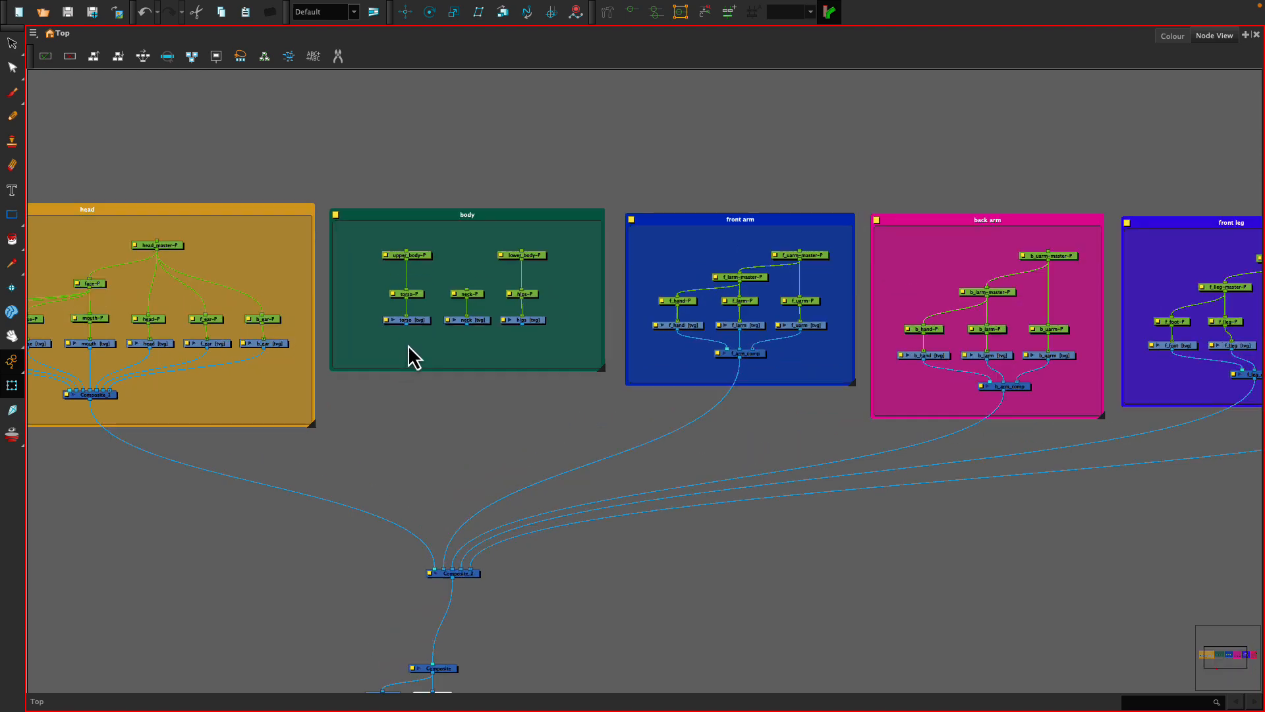
pyautogui.scroll(1, 409, 347)
pyautogui.moveTo(477, 616); pyautogui.dragTo(469, 570)
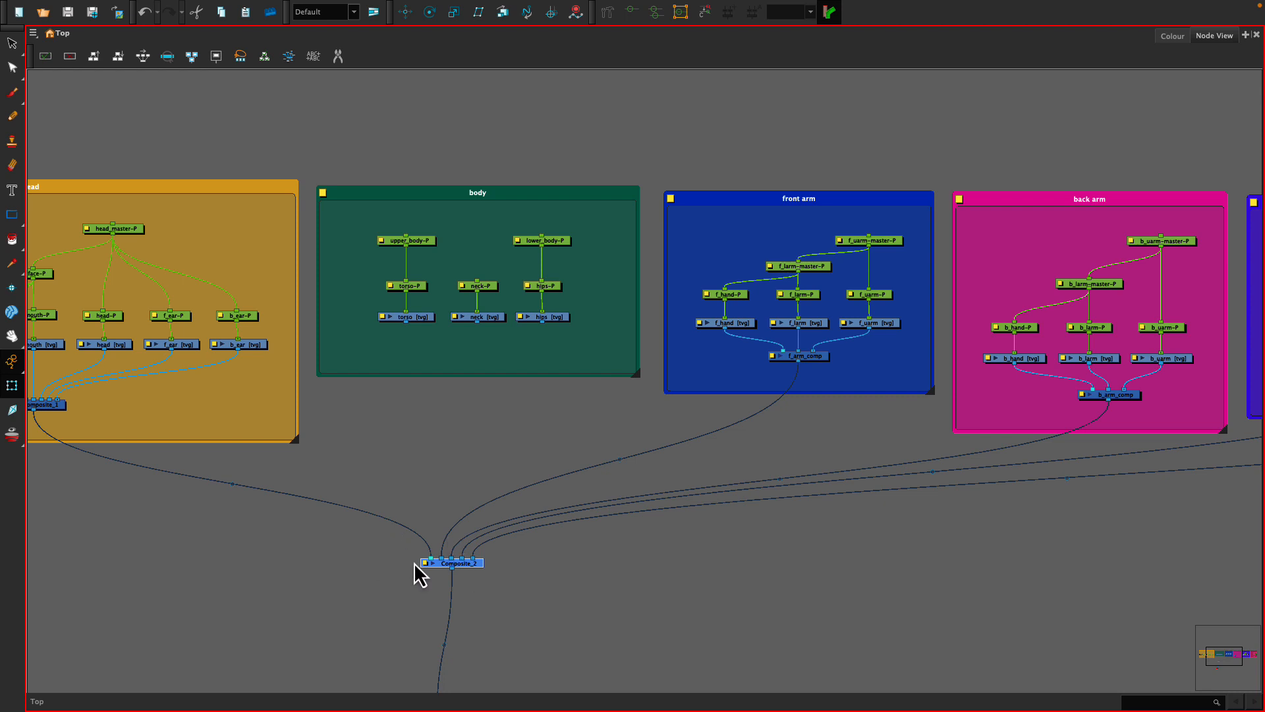
pyautogui.scroll(1, 528, 543)
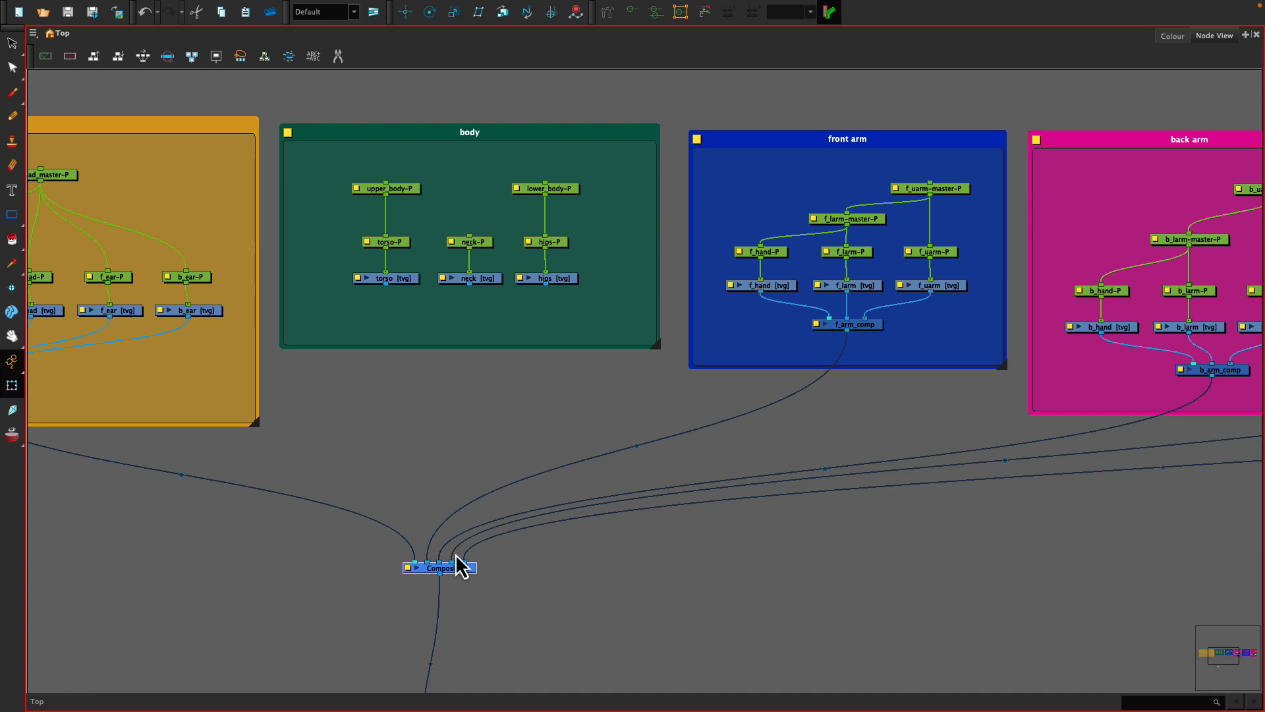
pyautogui.click(526, 582)
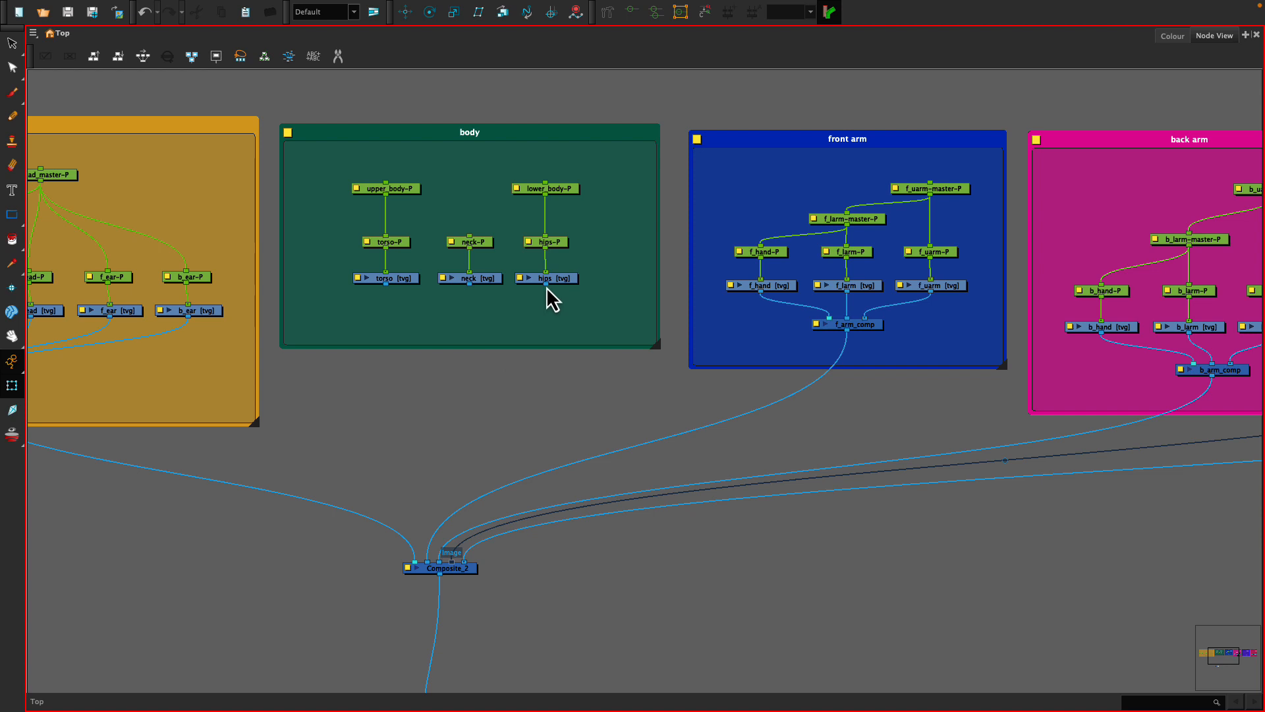
pyautogui.moveTo(546, 286); pyautogui.dragTo(448, 568)
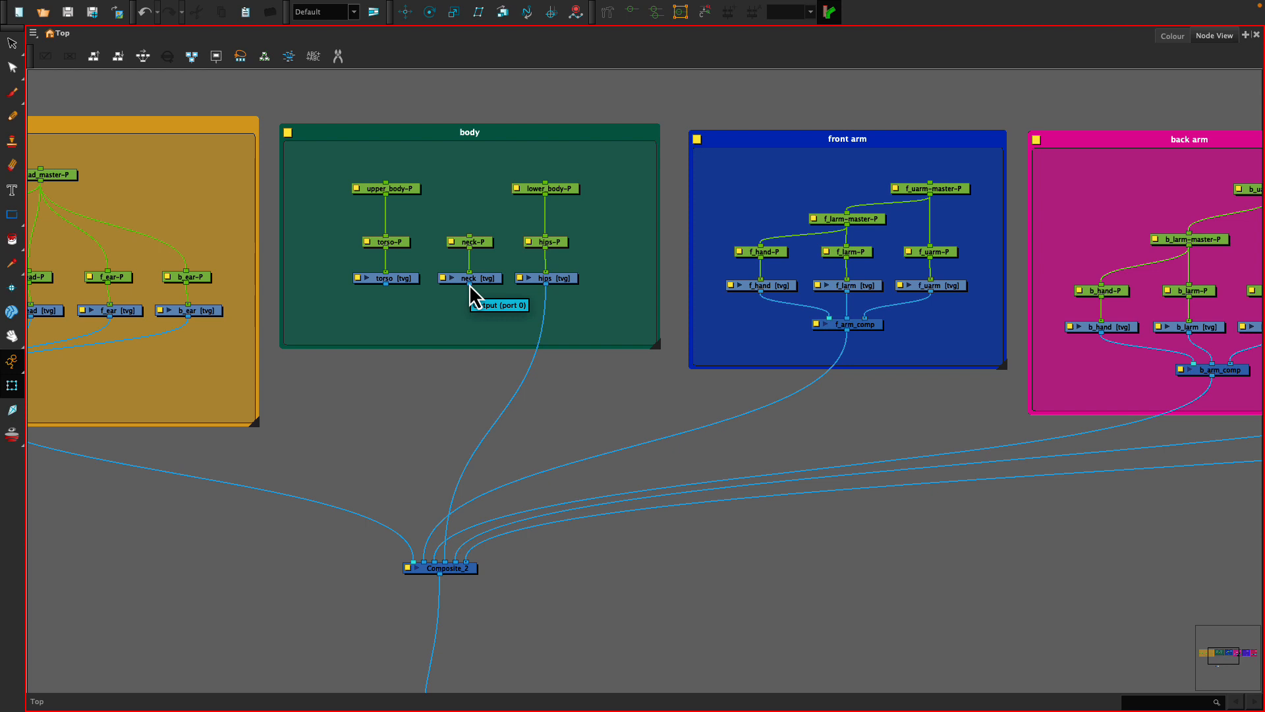
pyautogui.moveTo(470, 285); pyautogui.dragTo(436, 555)
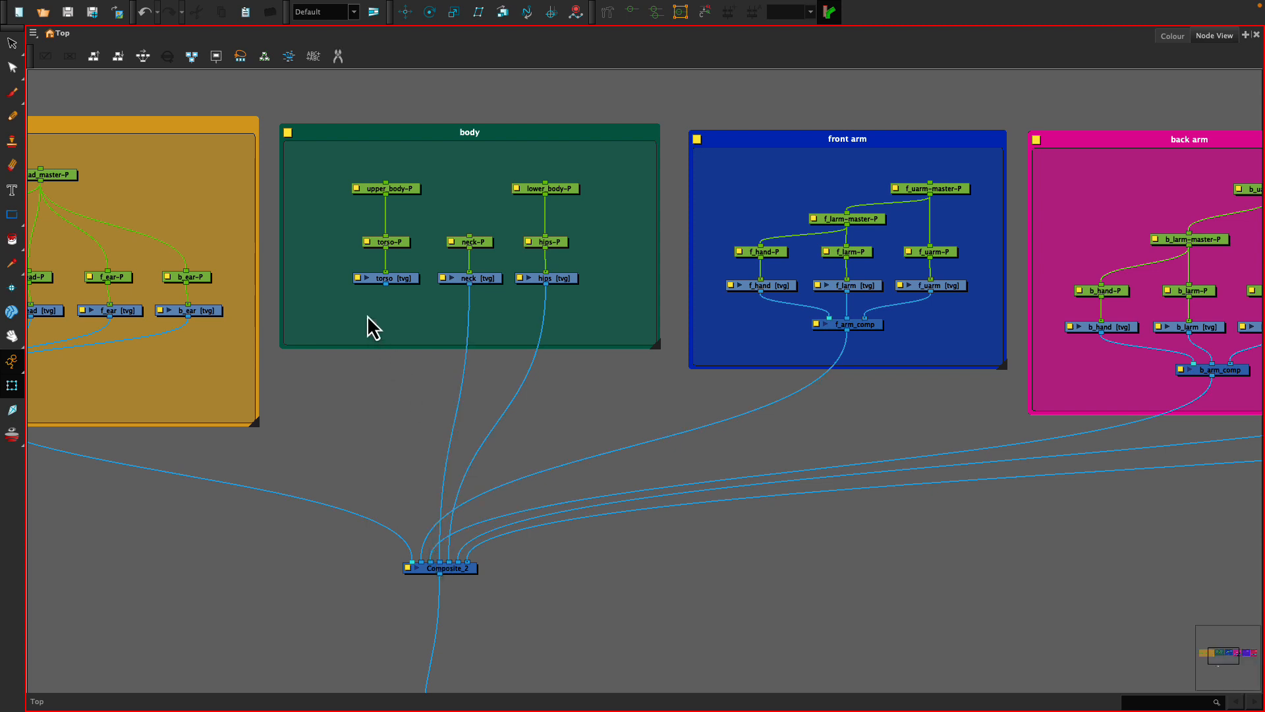
pyautogui.moveTo(385, 286); pyautogui.dragTo(437, 557)
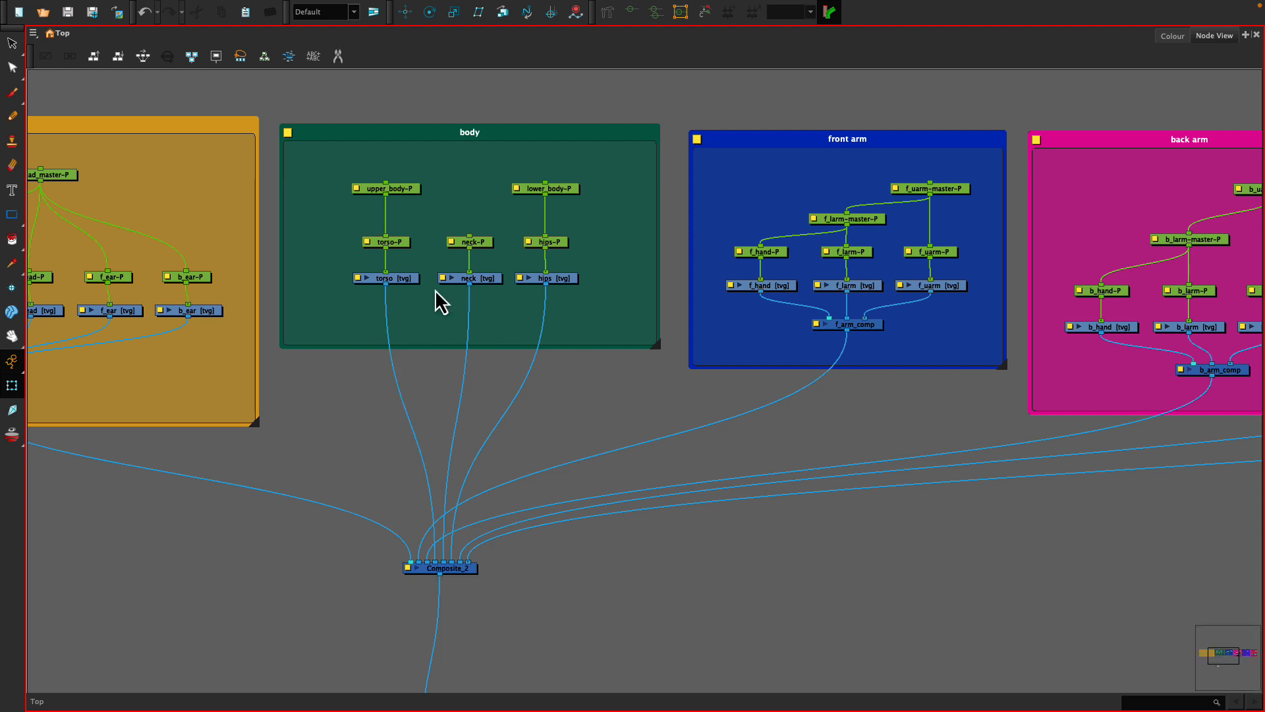
# Step: Check the assembled character in the camera view from head to feet
pyautogui.press('super+f')
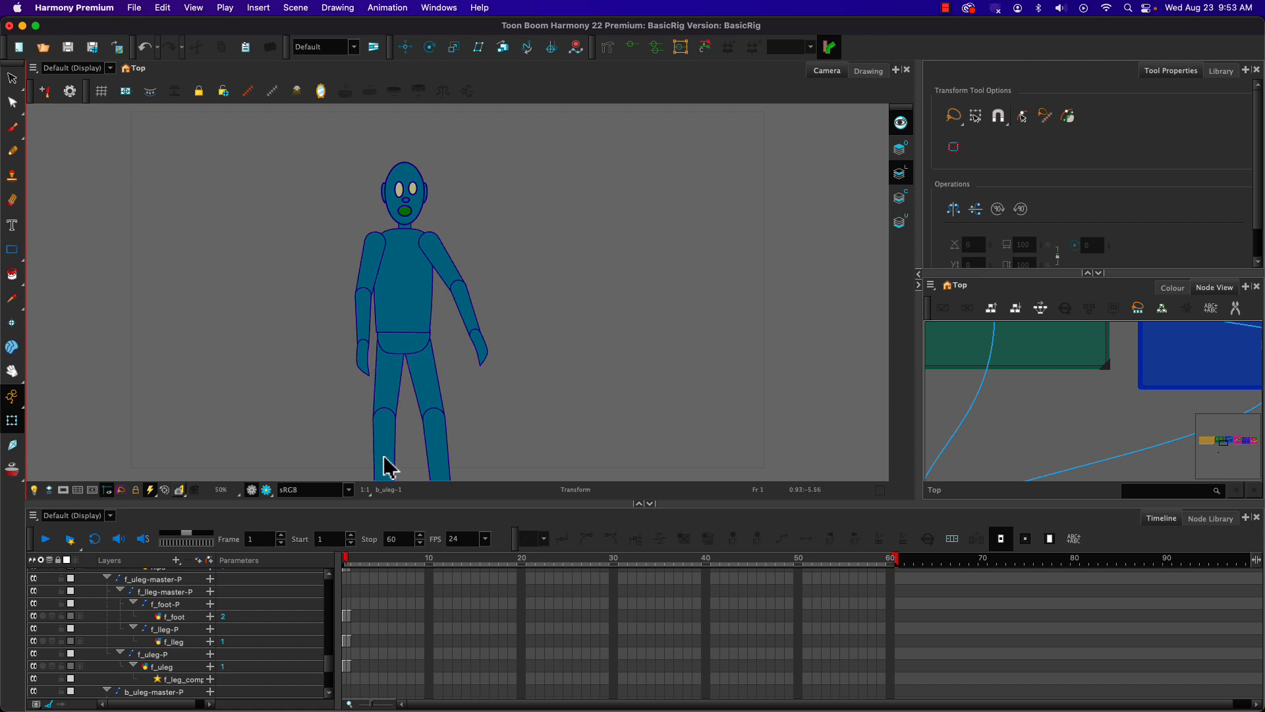
pyautogui.press('space')
pyautogui.moveTo(415, 430)
pyautogui.mouseDown()
pyautogui.moveTo(418, 311)
pyautogui.moveTo(404, 374)
pyautogui.mouseUp()
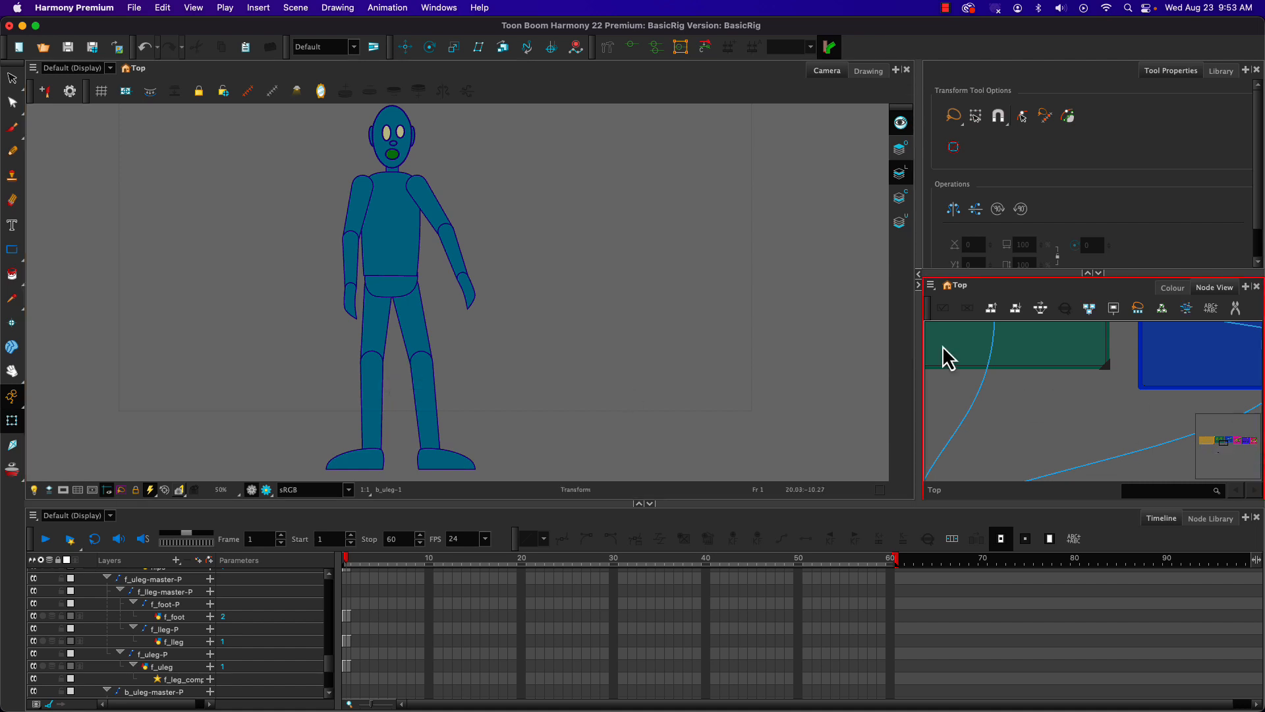
# Step: Test-select the front upper arm, turn on peg selection mode for the Transform tool, and enlarge the workspace to full screen
pyautogui.click(361, 195)
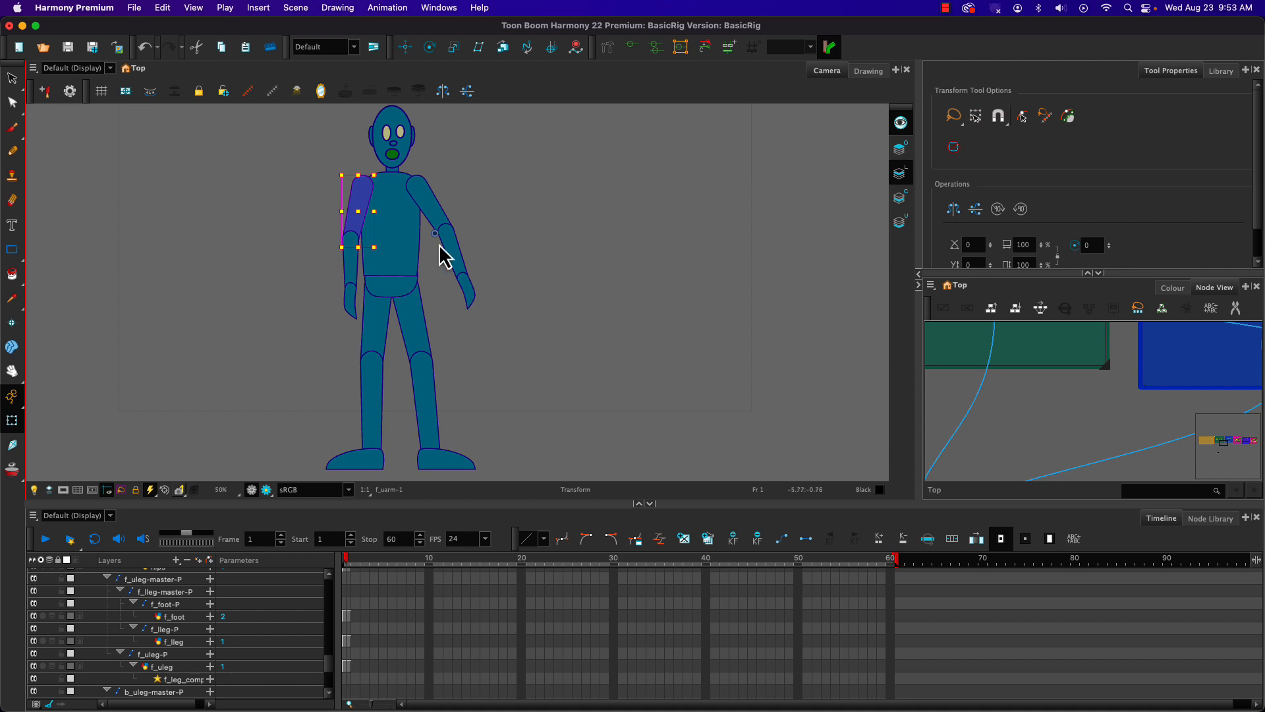
pyautogui.click(613, 257)
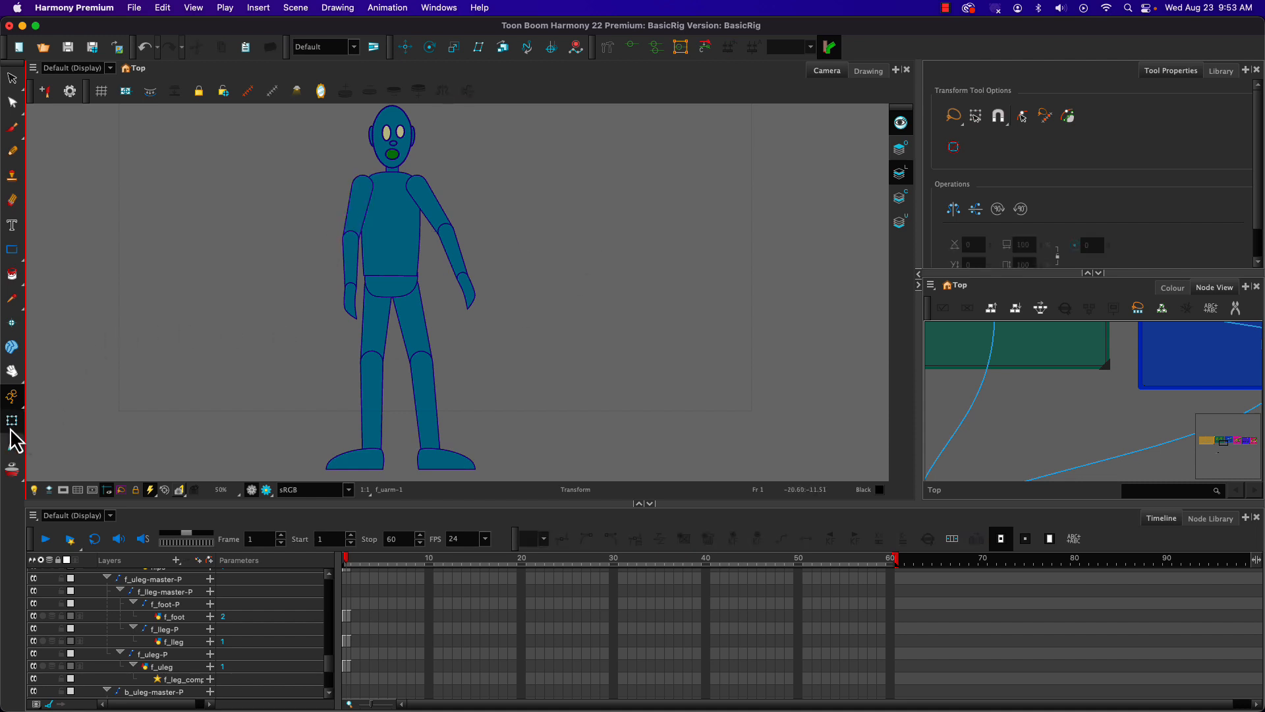
pyautogui.click(1024, 118)
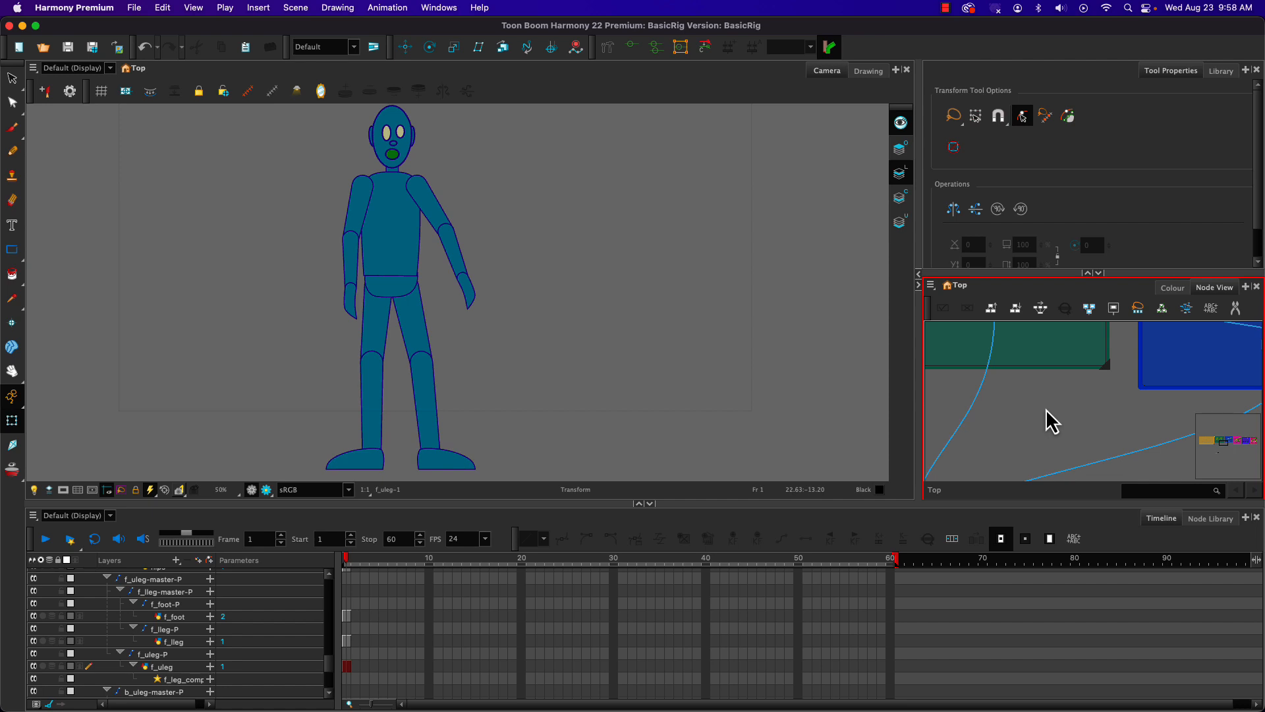
pyautogui.press('ctrl+super+f')
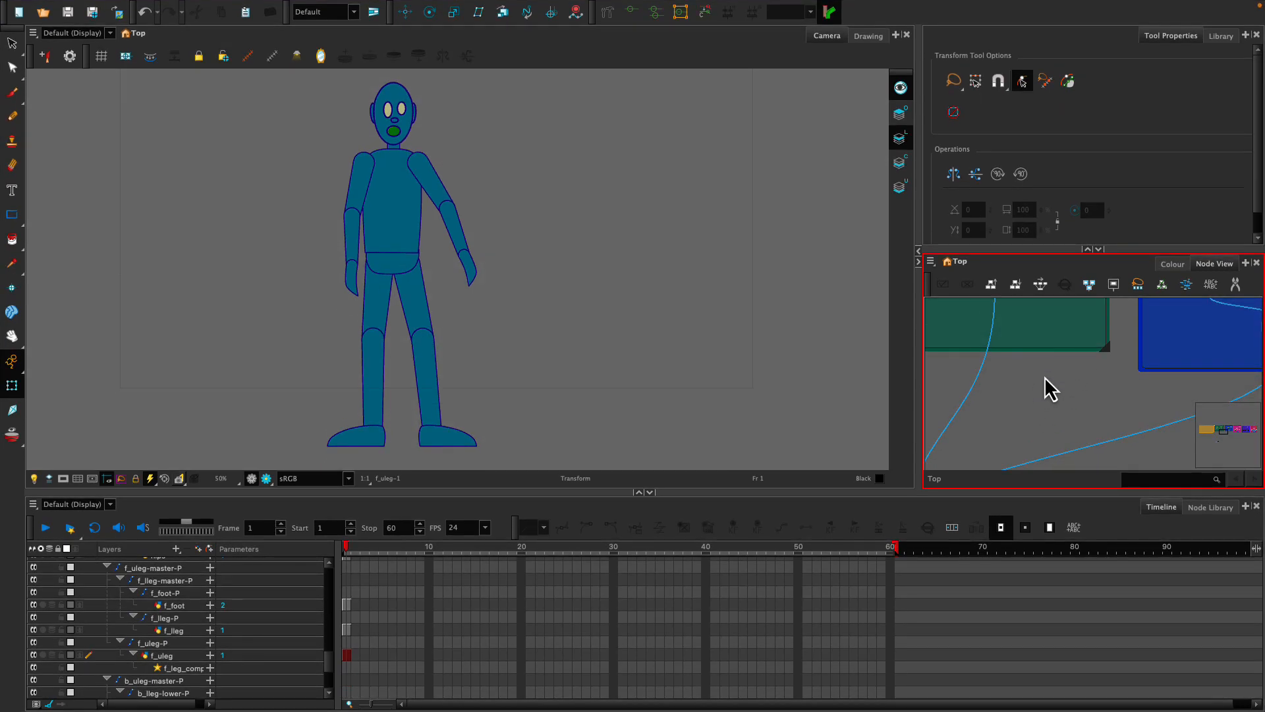
# Step: Enlarge the Node View and move the upper_body-P and lower_body-P pegs out above the green body group, level with each other
pyautogui.press('`')
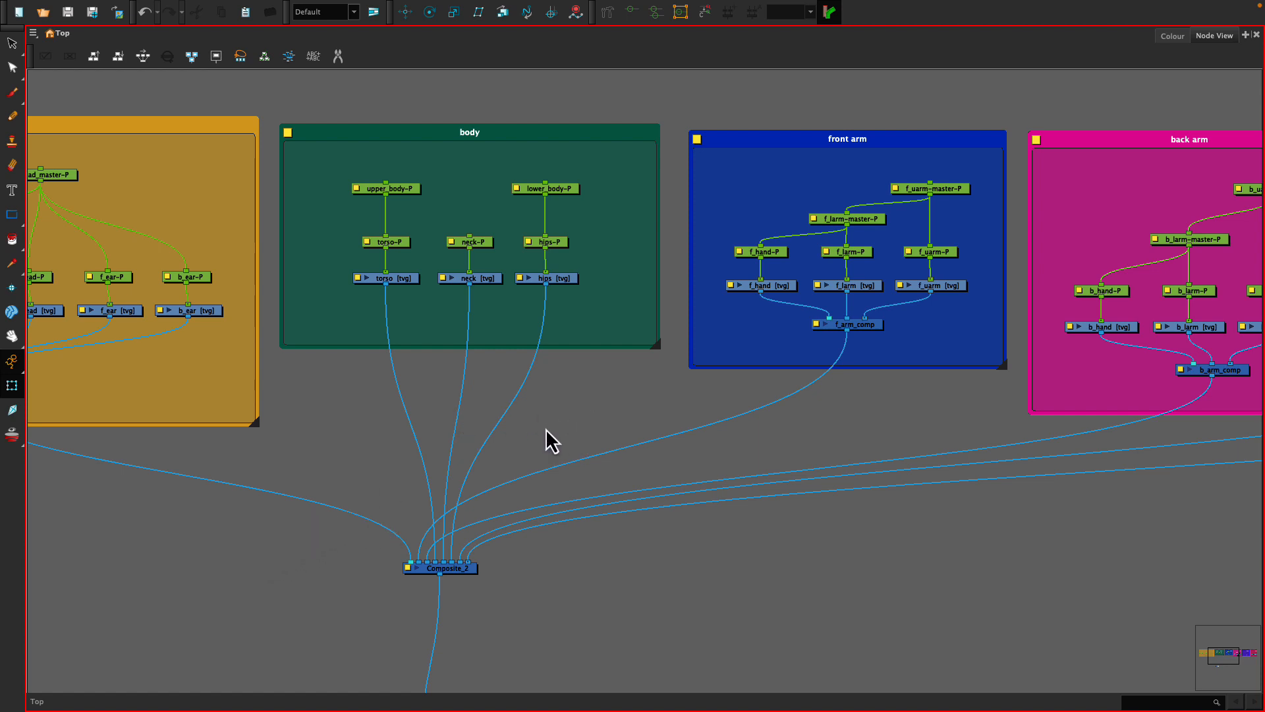
pyautogui.moveTo(545, 430); pyautogui.dragTo(723, 506)
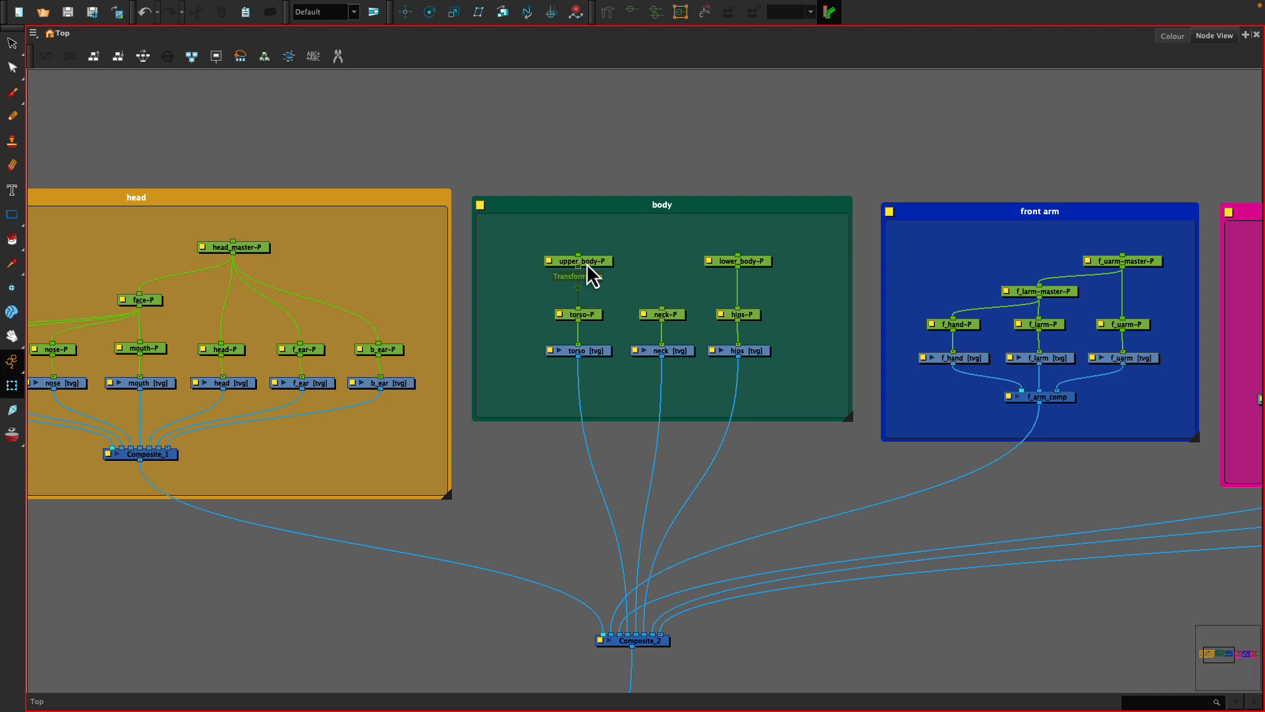
pyautogui.moveTo(587, 264); pyautogui.dragTo(580, 197)
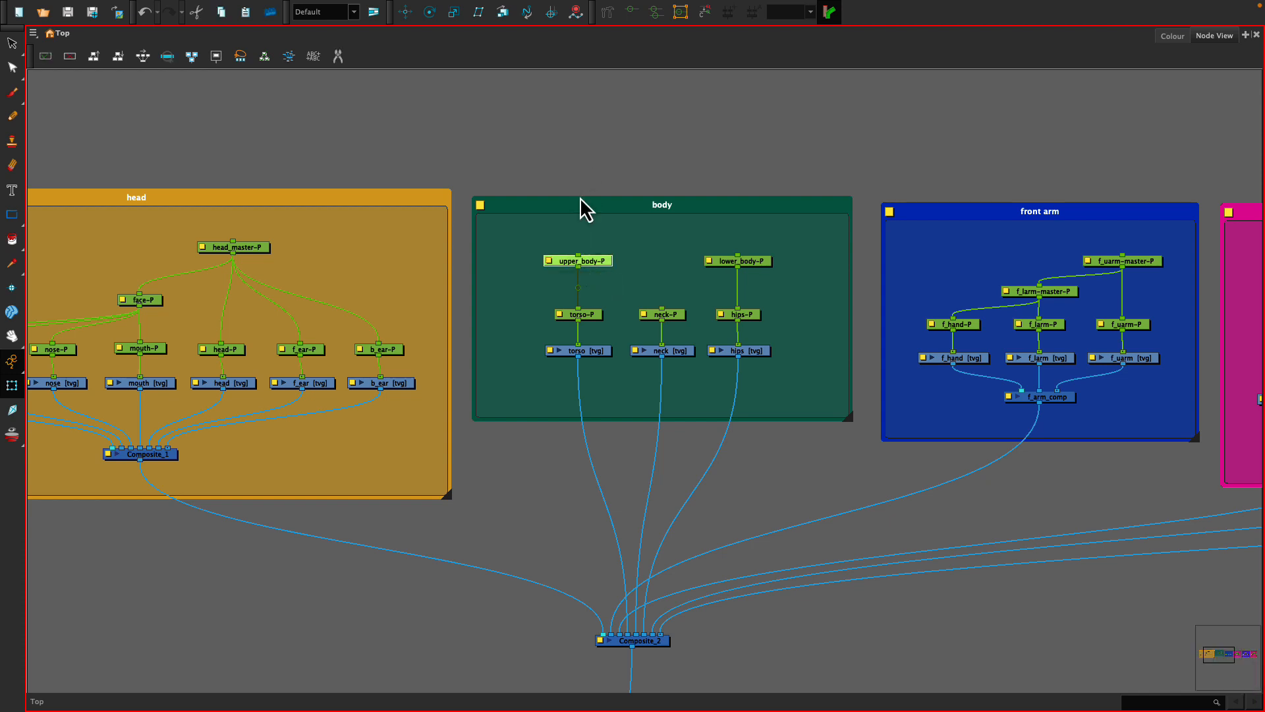
pyautogui.moveTo(593, 266); pyautogui.dragTo(593, 120)
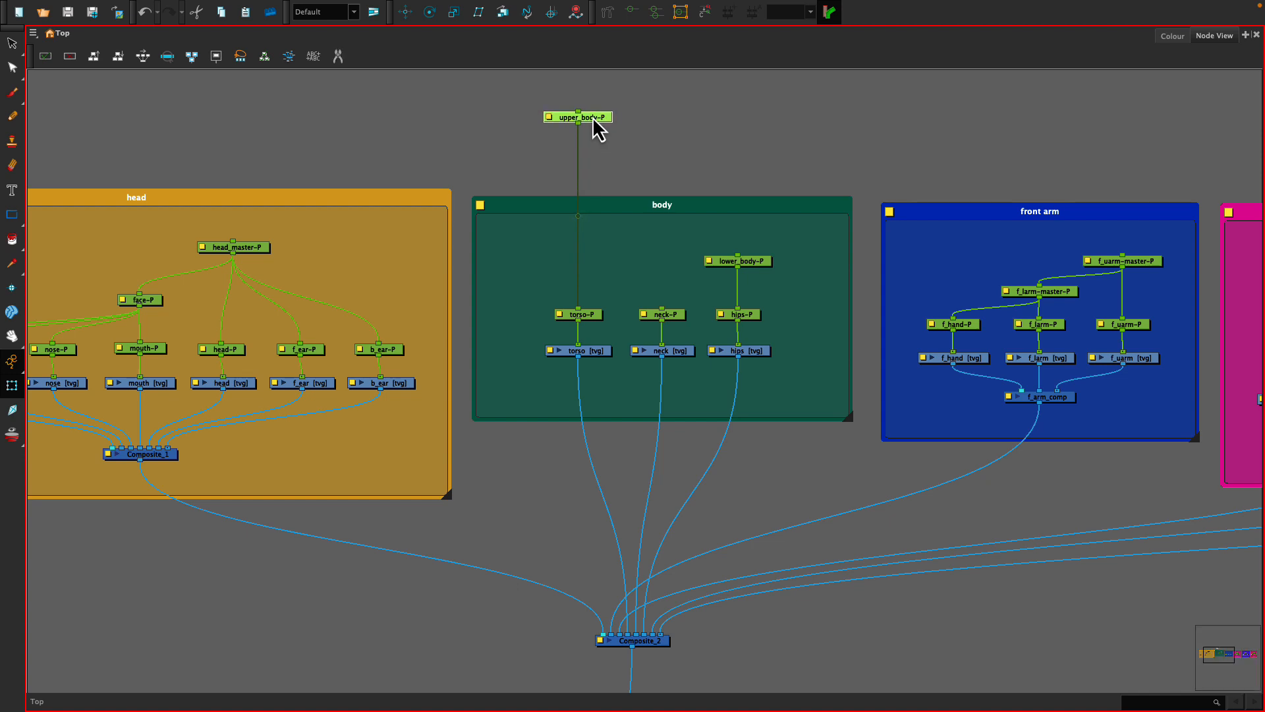
pyautogui.click(749, 264)
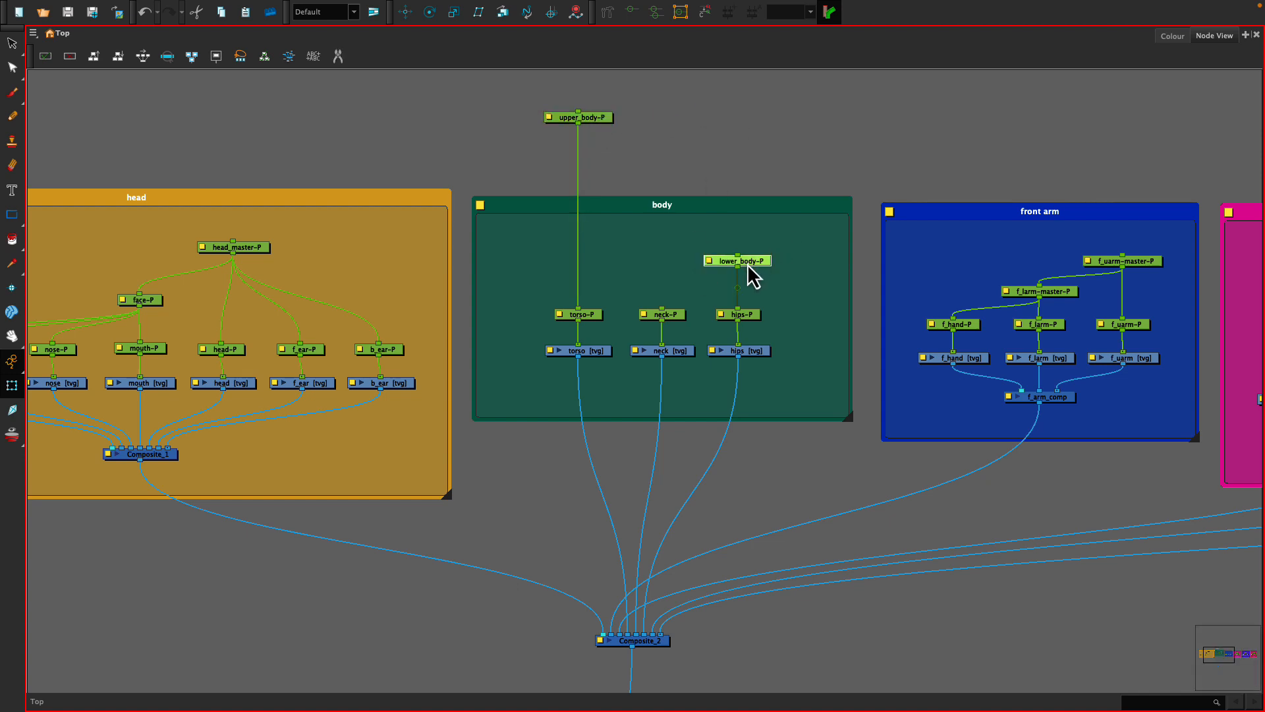
pyautogui.moveTo(749, 265); pyautogui.dragTo(751, 127)
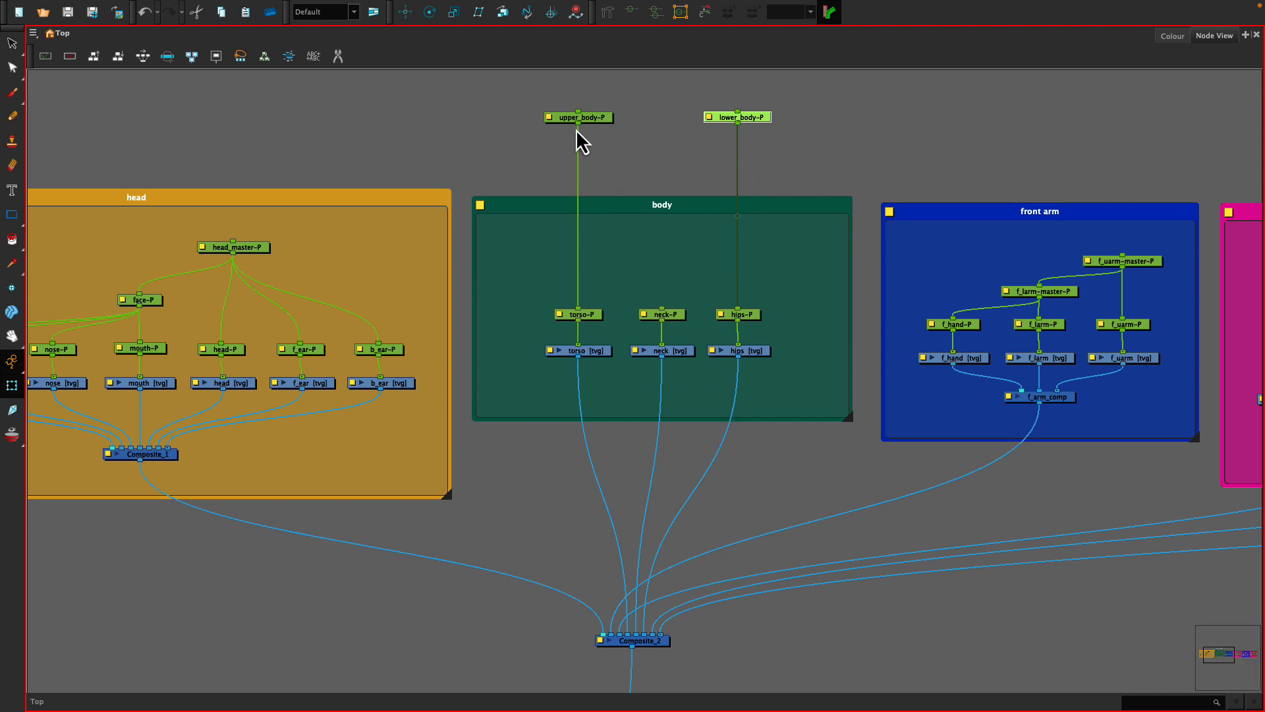
# Step: Connect the upper_body-P peg's output to head_master-P, neck-P, f_uarm-master-P and b_uarm-master-P
pyautogui.moveTo(580, 127); pyautogui.dragTo(238, 249)
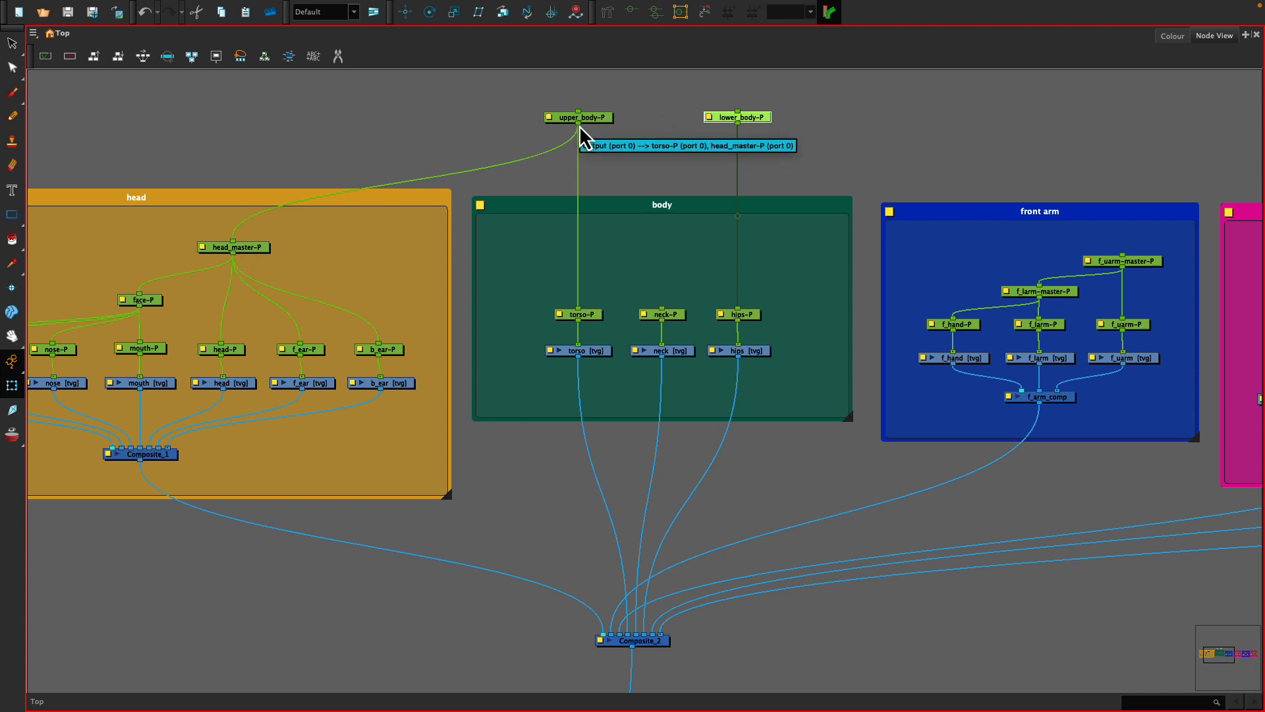
pyautogui.moveTo(579, 124); pyautogui.dragTo(663, 310)
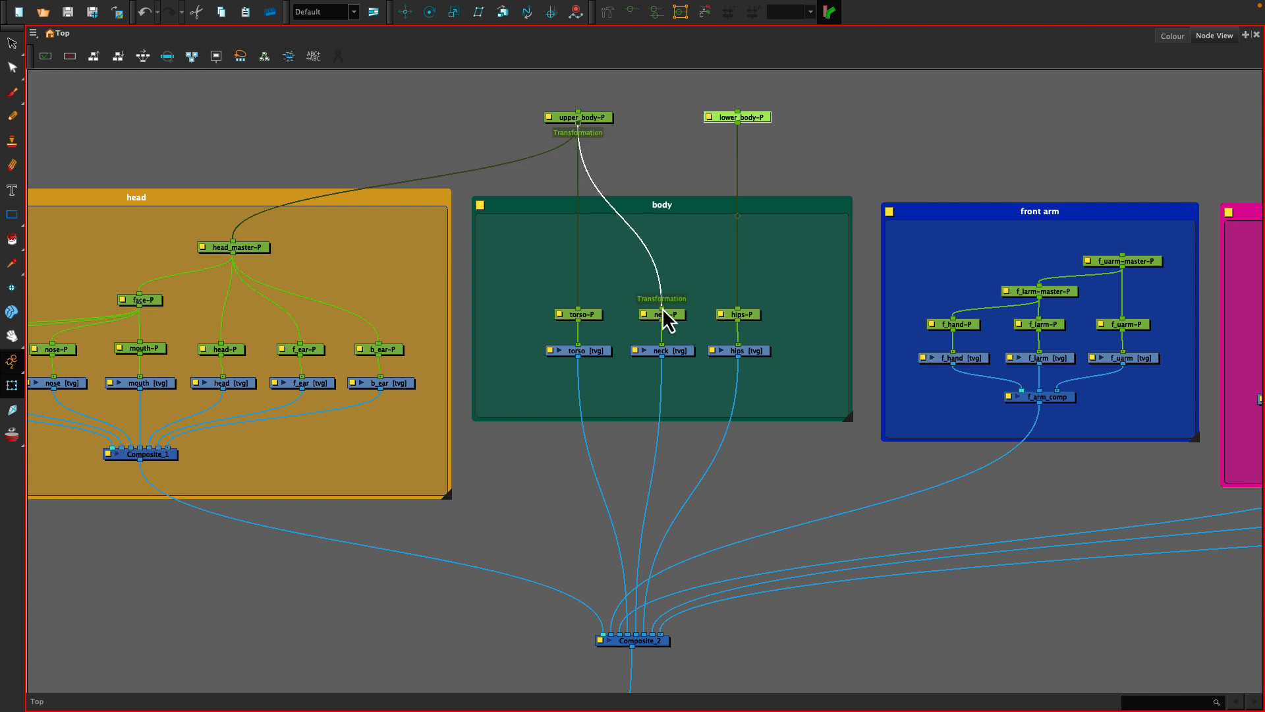
pyautogui.scroll(1, 662, 308)
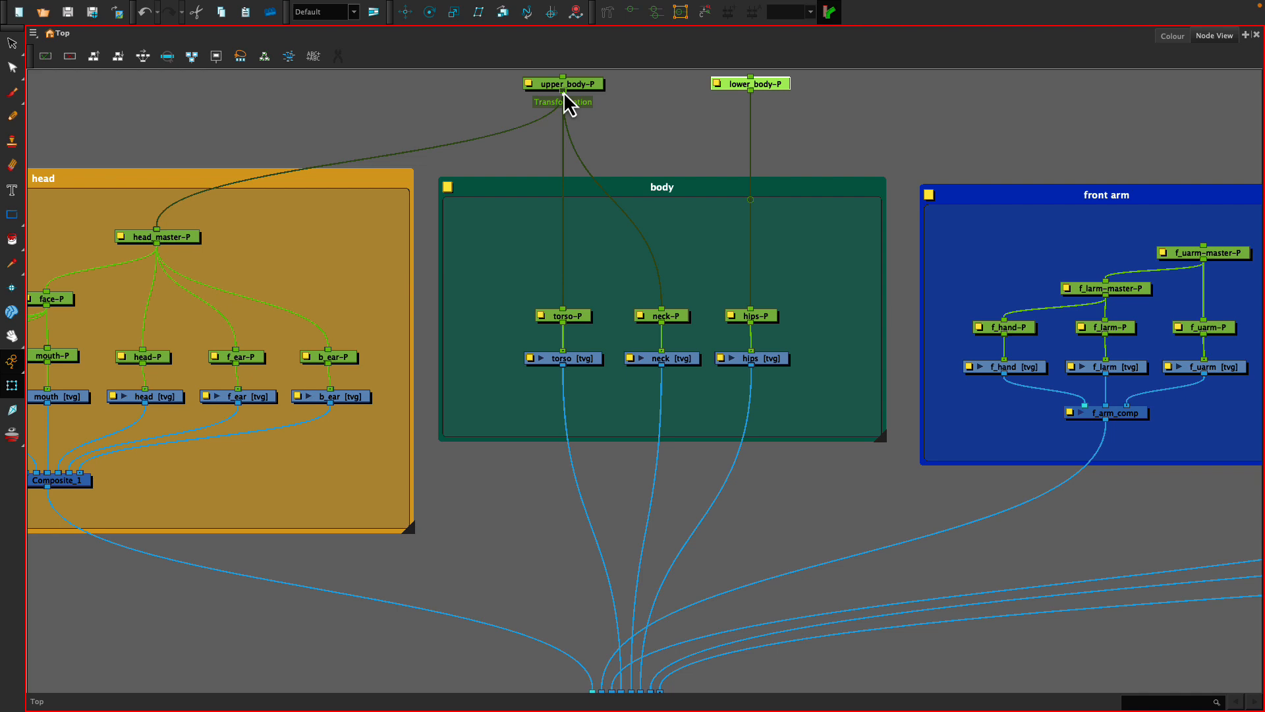
pyautogui.moveTo(563, 92); pyautogui.dragTo(1205, 245)
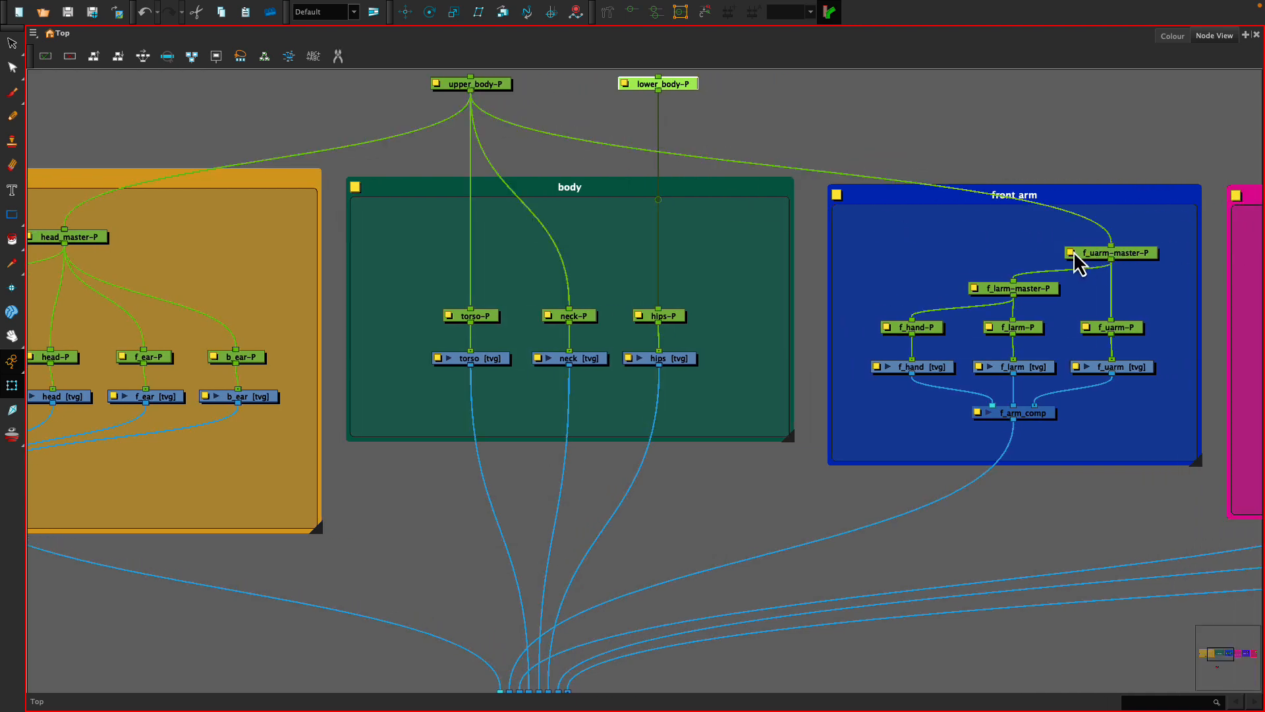
pyautogui.scroll(-3, 1018, 232)
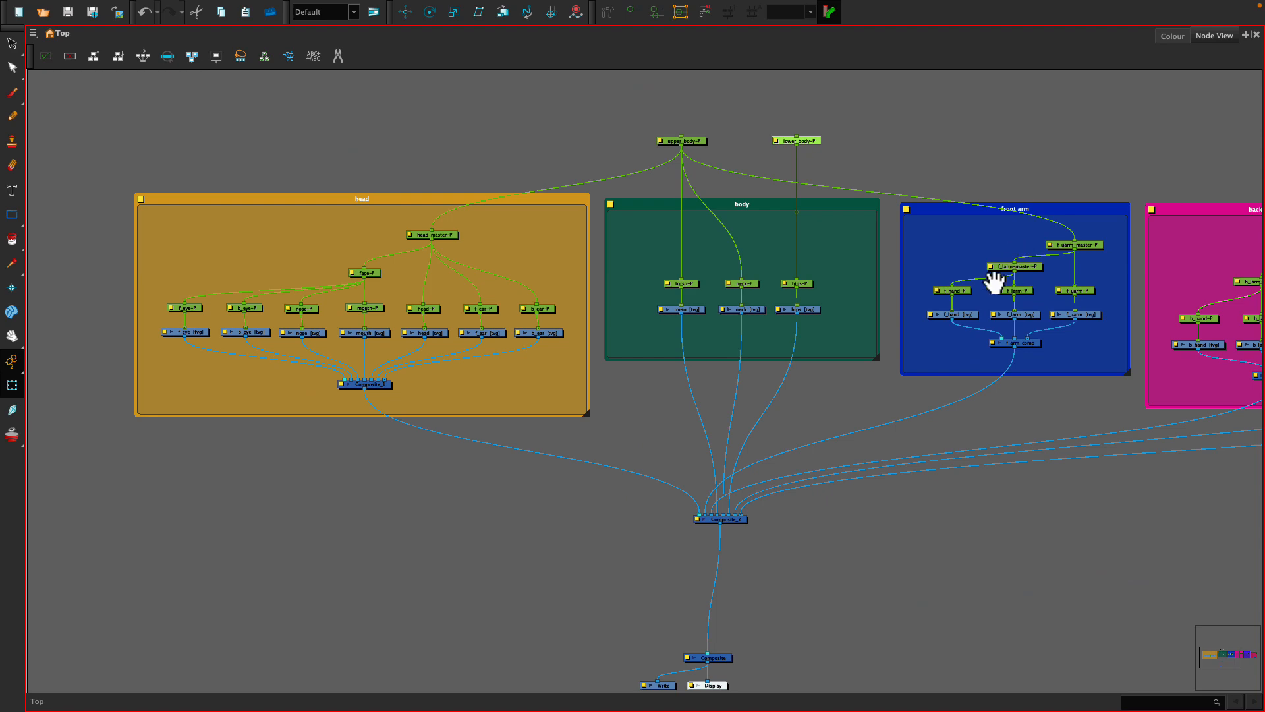
pyautogui.moveTo(964, 268); pyautogui.dragTo(623, 284)
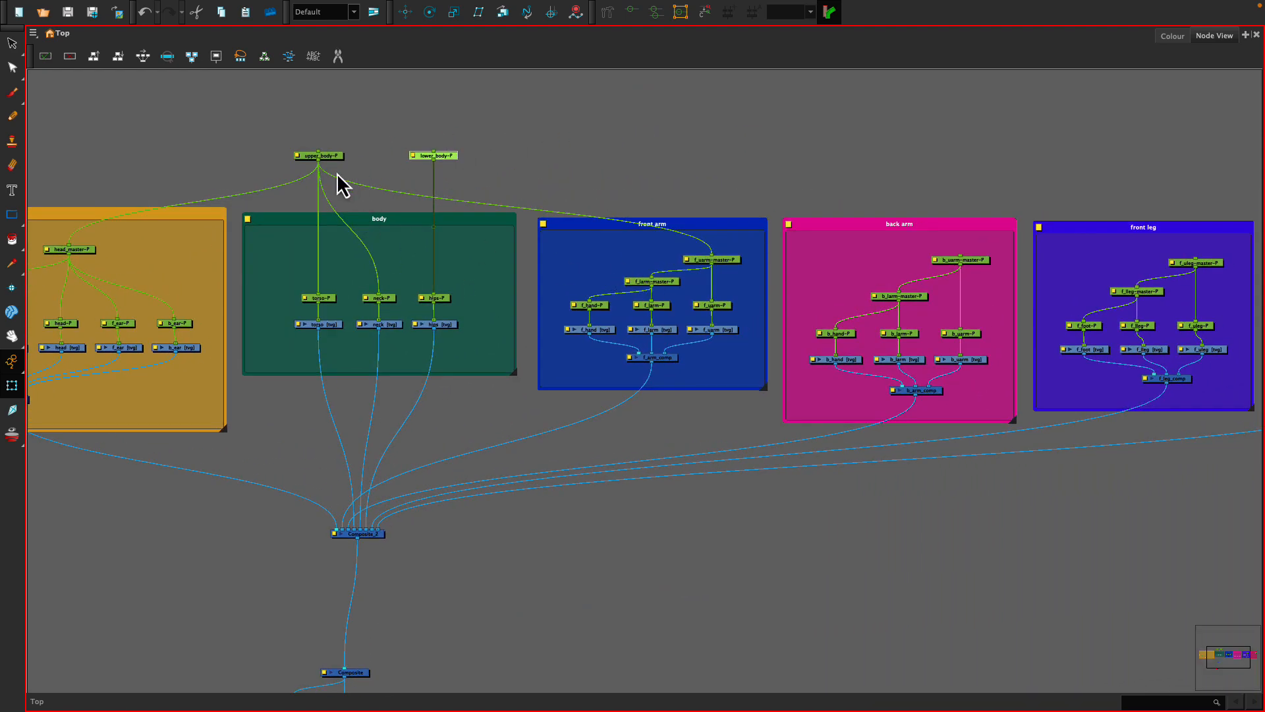
pyautogui.moveTo(319, 163); pyautogui.dragTo(953, 255)
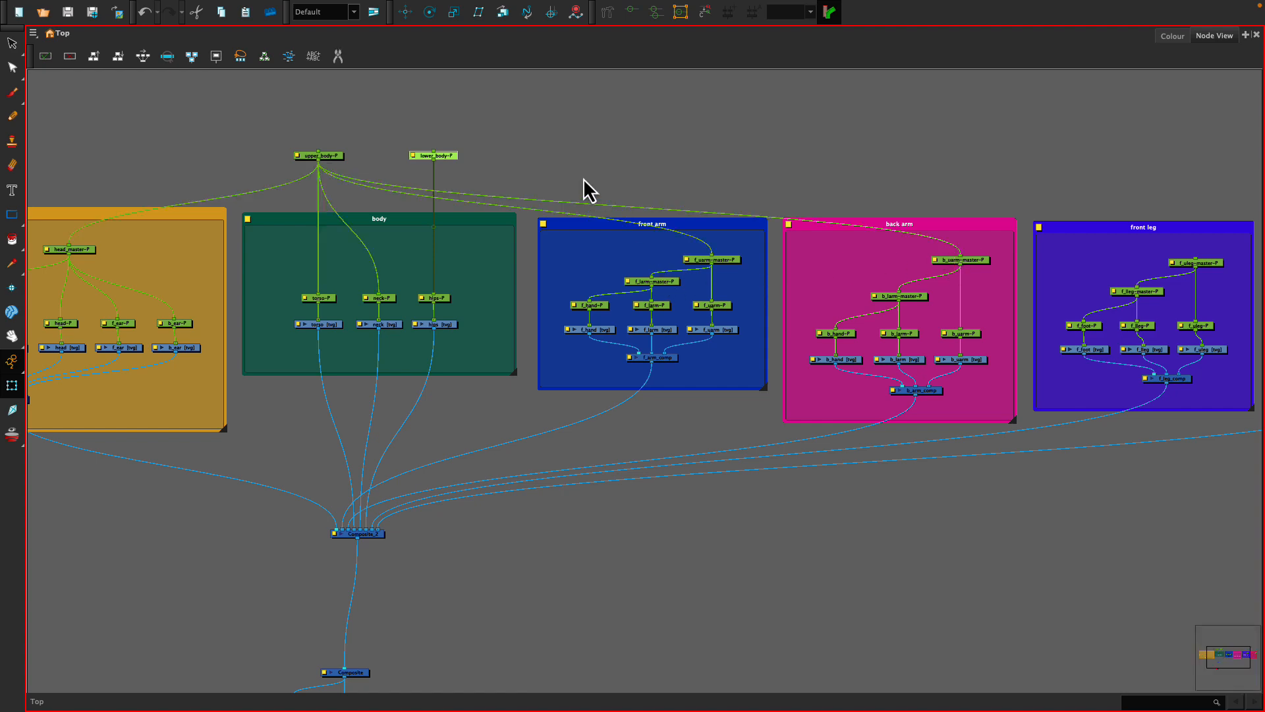
# Step: Connect the lower_body-P peg's output to the front and back upper-leg master pegs
pyautogui.moveTo(434, 160); pyautogui.dragTo(1196, 261)
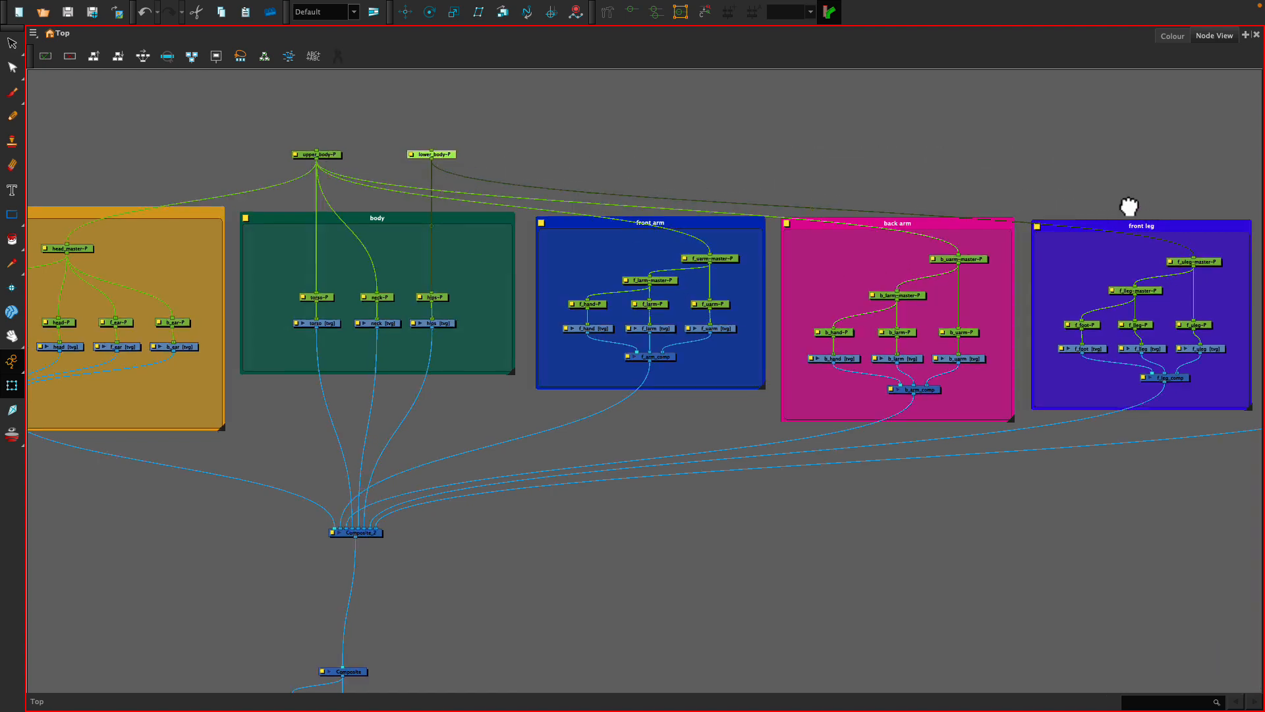
pyautogui.moveTo(1130, 206); pyautogui.dragTo(1008, 215)
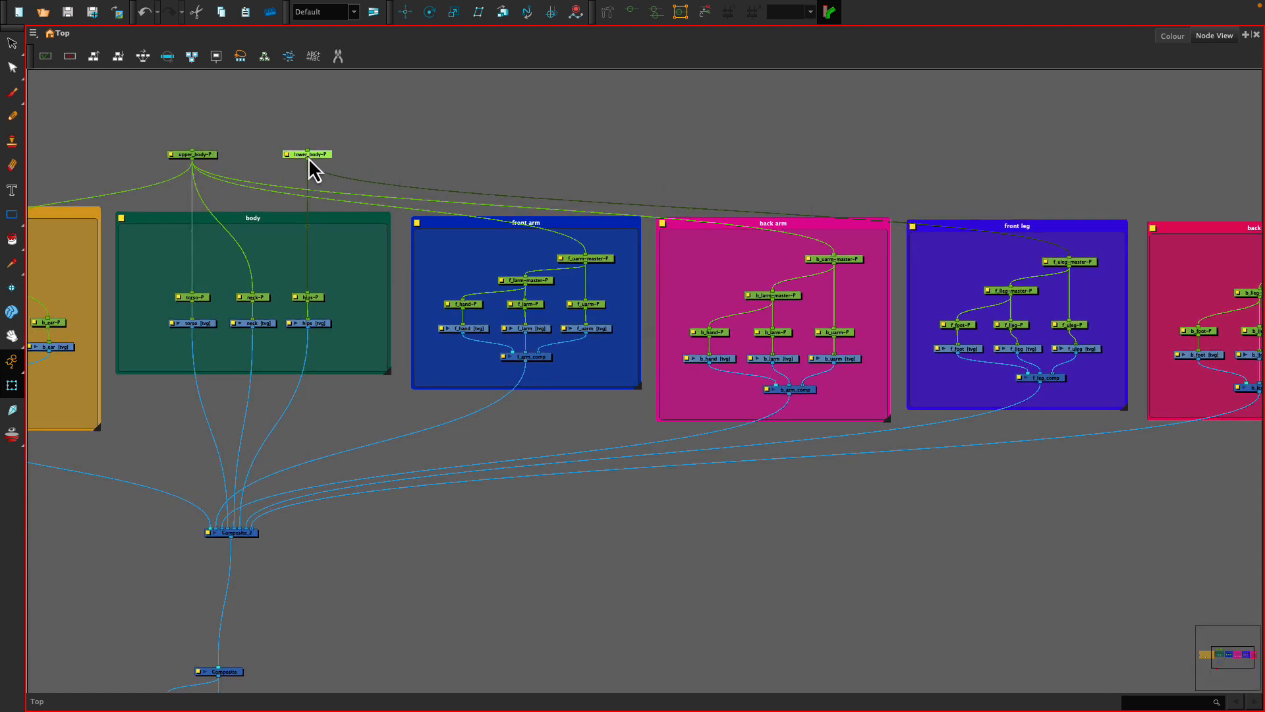
pyautogui.moveTo(308, 161); pyautogui.dragTo(1110, 149)
pyautogui.moveTo(1133, 226); pyautogui.dragTo(986, 198)
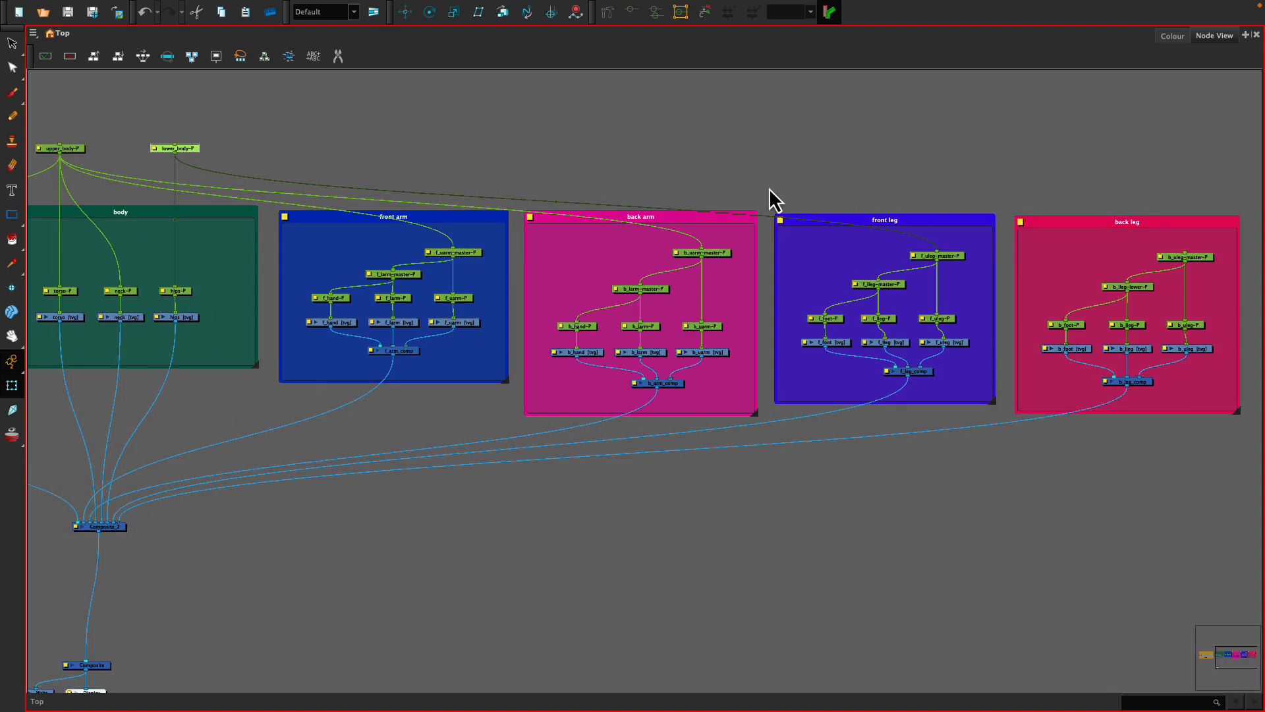
pyautogui.moveTo(174, 158); pyautogui.dragTo(1185, 250)
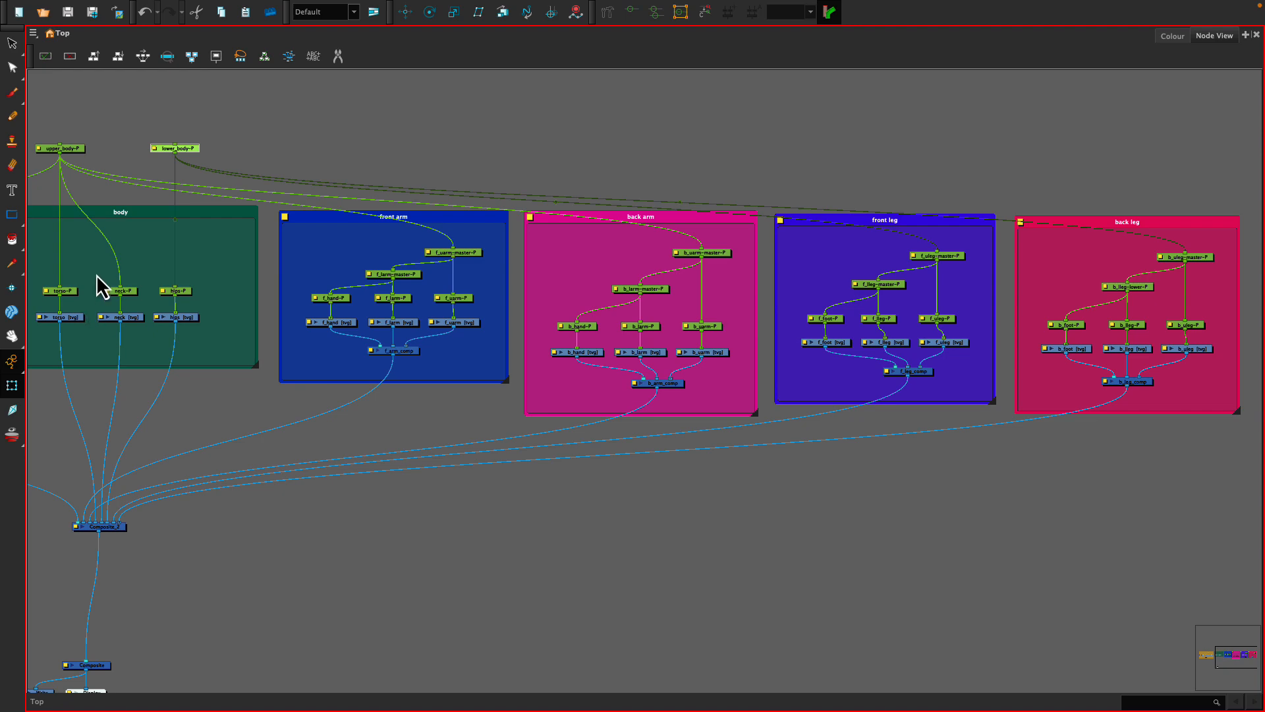
# Step: Add an unconnected peg above the upper_body-P and lower_body-P pegs and name it master-P
pyautogui.moveTo(97, 274); pyautogui.dragTo(487, 266)
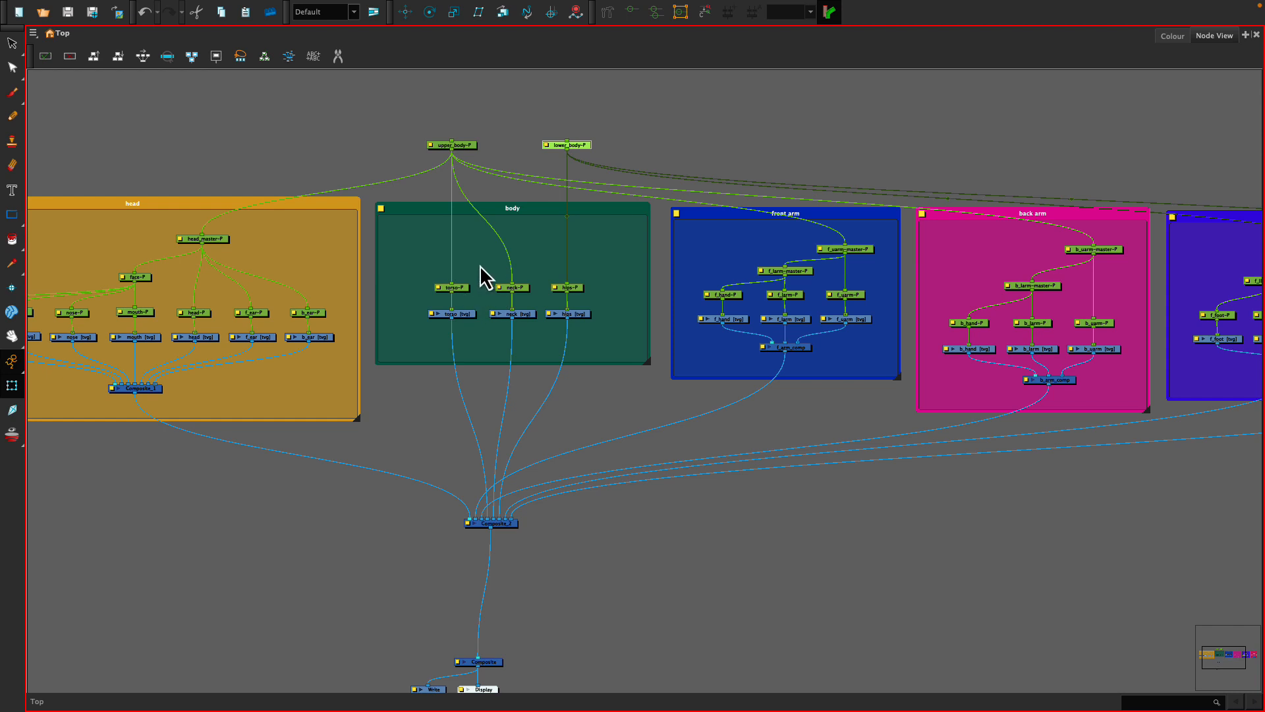
pyautogui.click(528, 141)
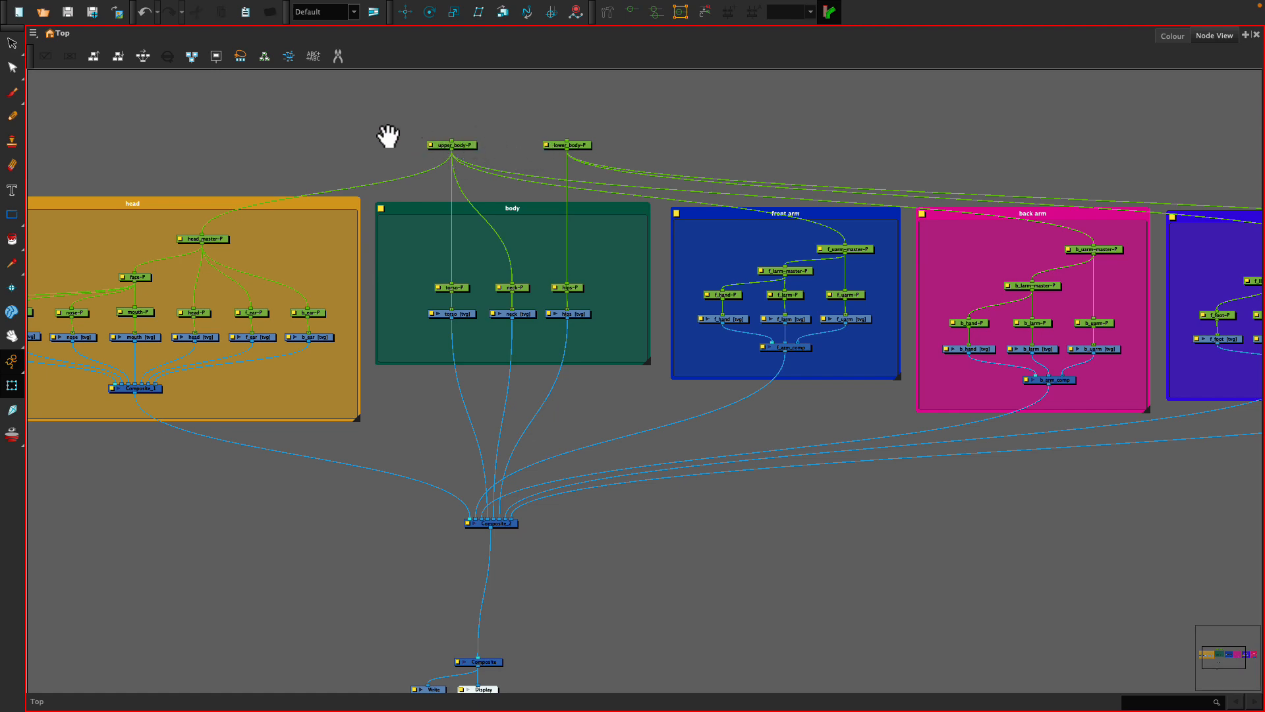
pyautogui.moveTo(389, 135); pyautogui.dragTo(362, 236)
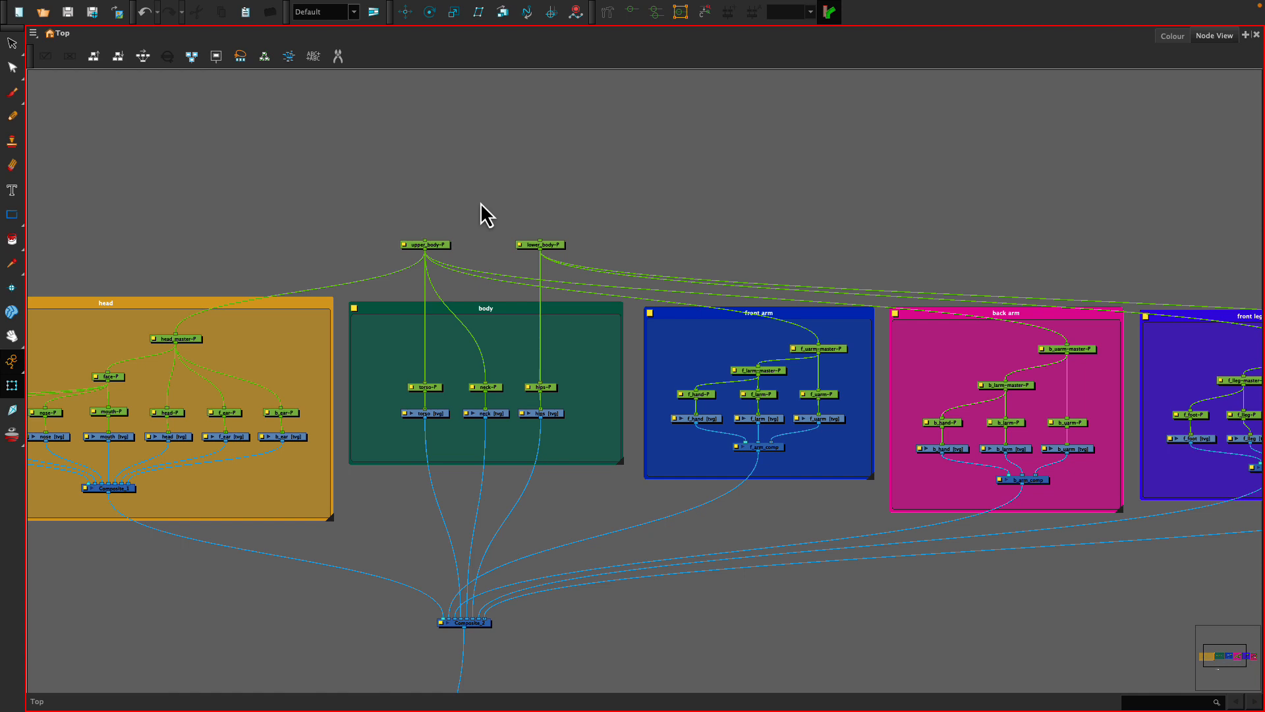
pyautogui.hotkey('ctrl', 'p')
pyautogui.doubleClick(491, 196)
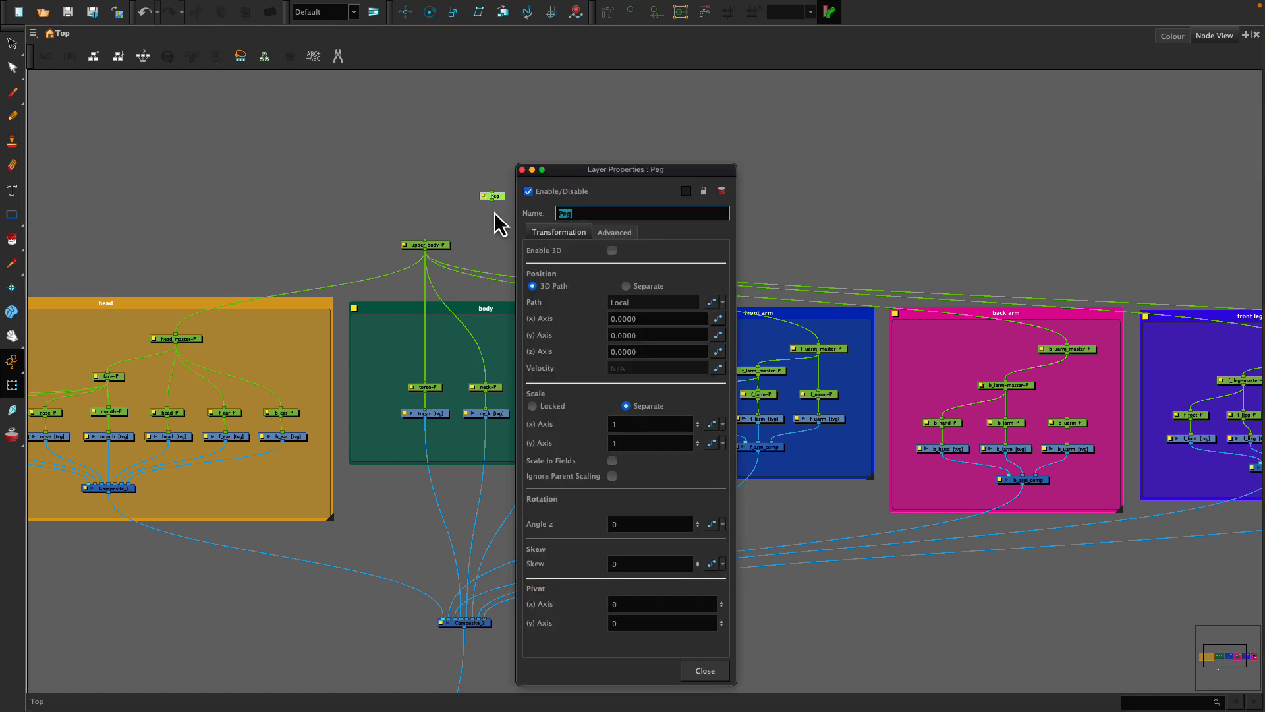
pyautogui.write('master-P')
pyautogui.press('Return')
pyautogui.click(522, 170)
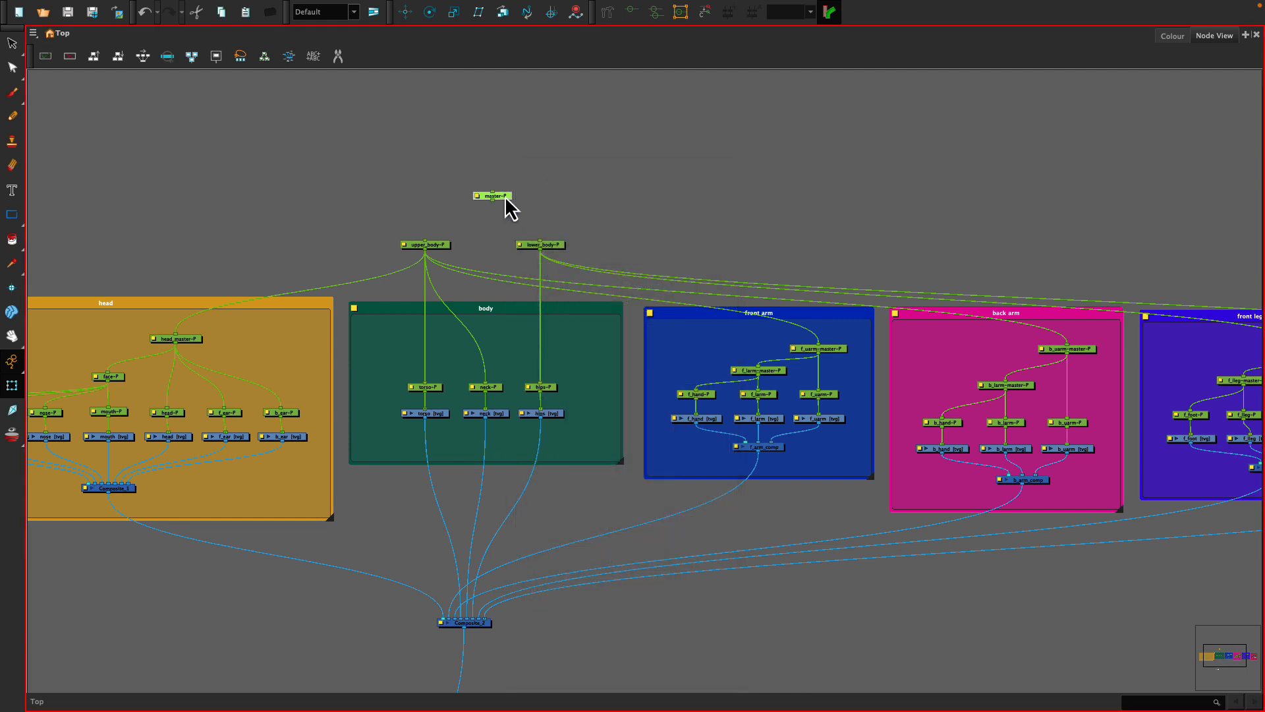
# Step: Parent upper_body-P and lower_body-P to master-P, and line head_master-P up above head-P
pyautogui.moveTo(504, 198); pyautogui.dragTo(419, 243)
pyautogui.moveTo(490, 185); pyautogui.dragTo(540, 243)
pyautogui.moveTo(189, 341); pyautogui.dragTo(180, 334)
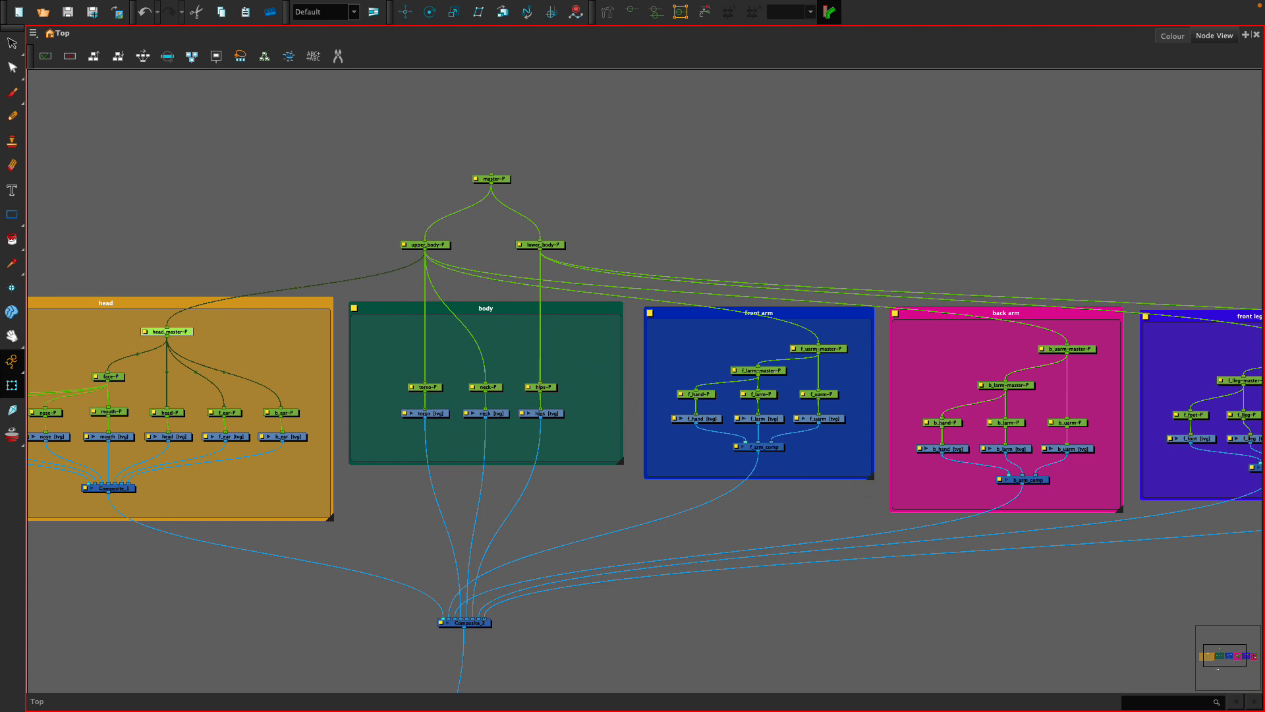
# Step: Leave the enlarged view, collapse the Tool Properties area and widen the Node View beside the Camera view
pyautogui.press('super+f')
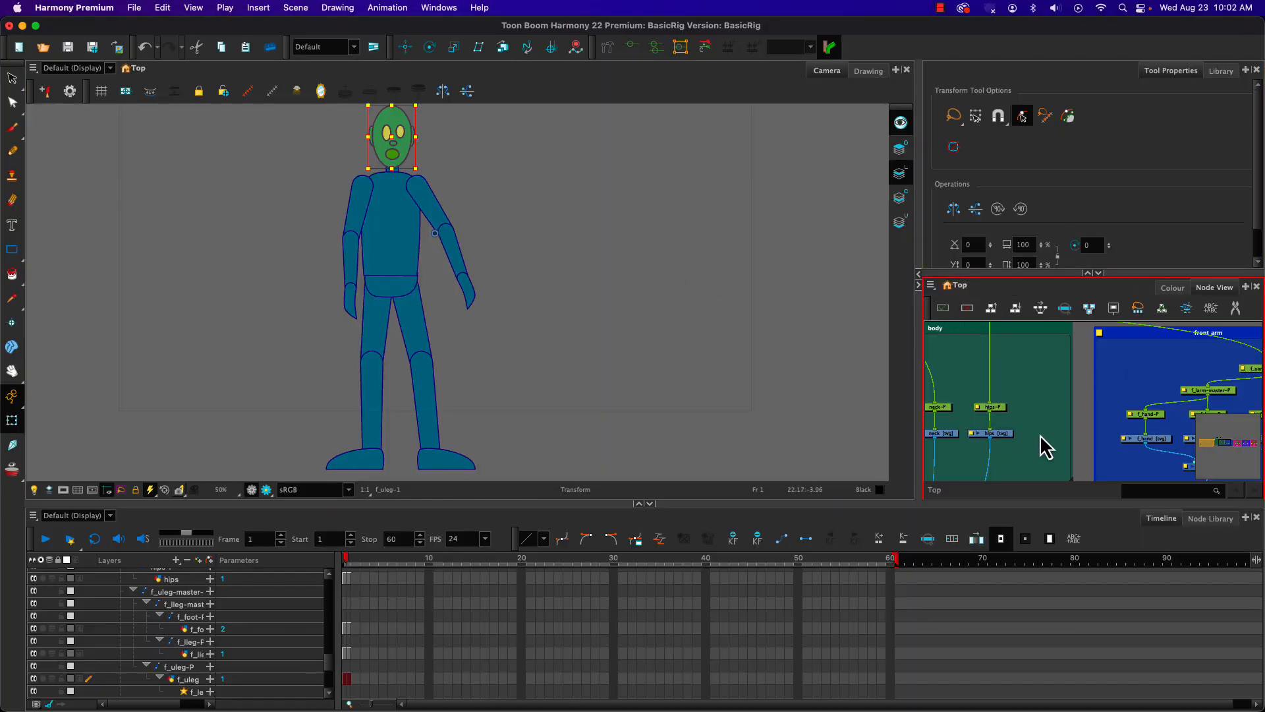
pyautogui.click(1088, 273)
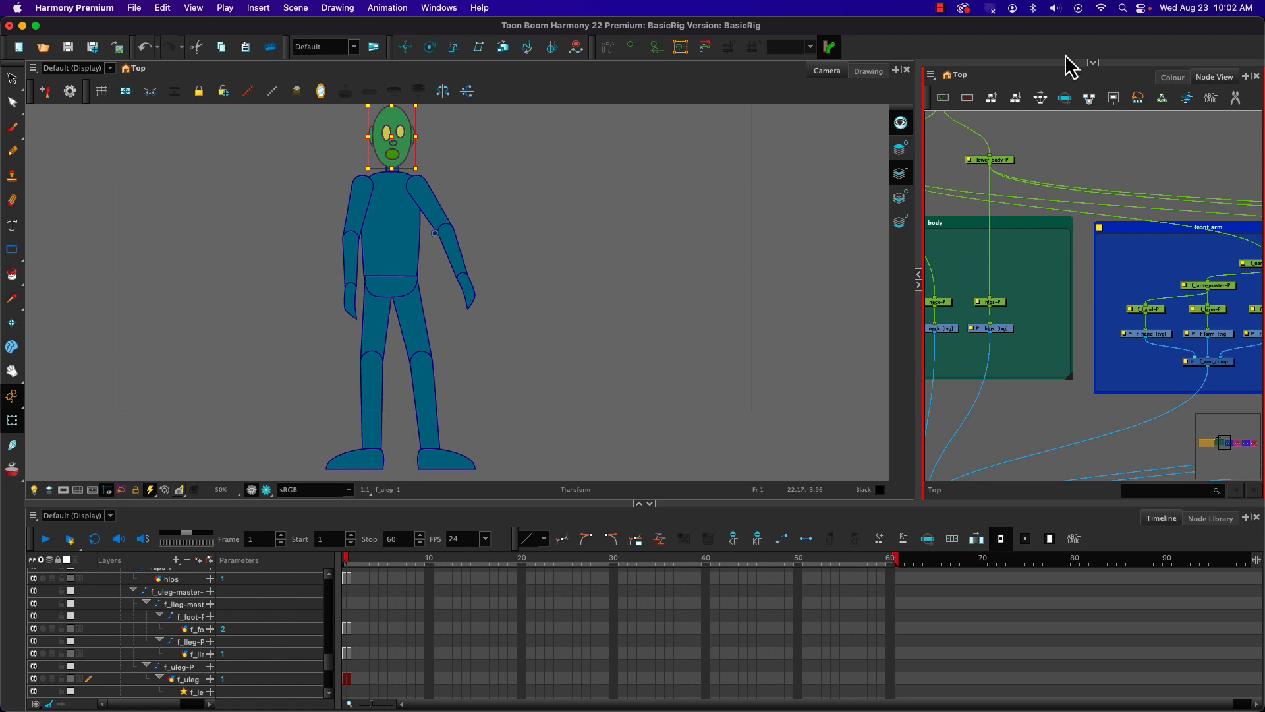
pyautogui.click(1092, 63)
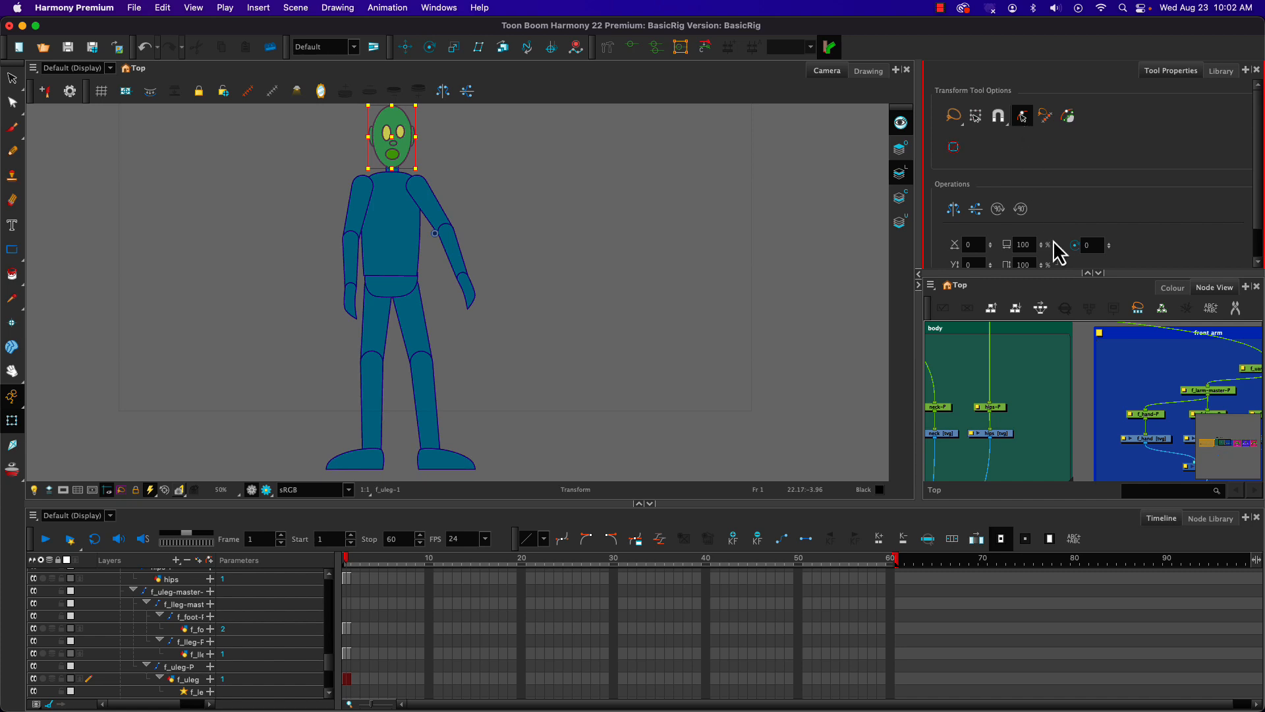
pyautogui.click(1082, 280)
pyautogui.click(1088, 274)
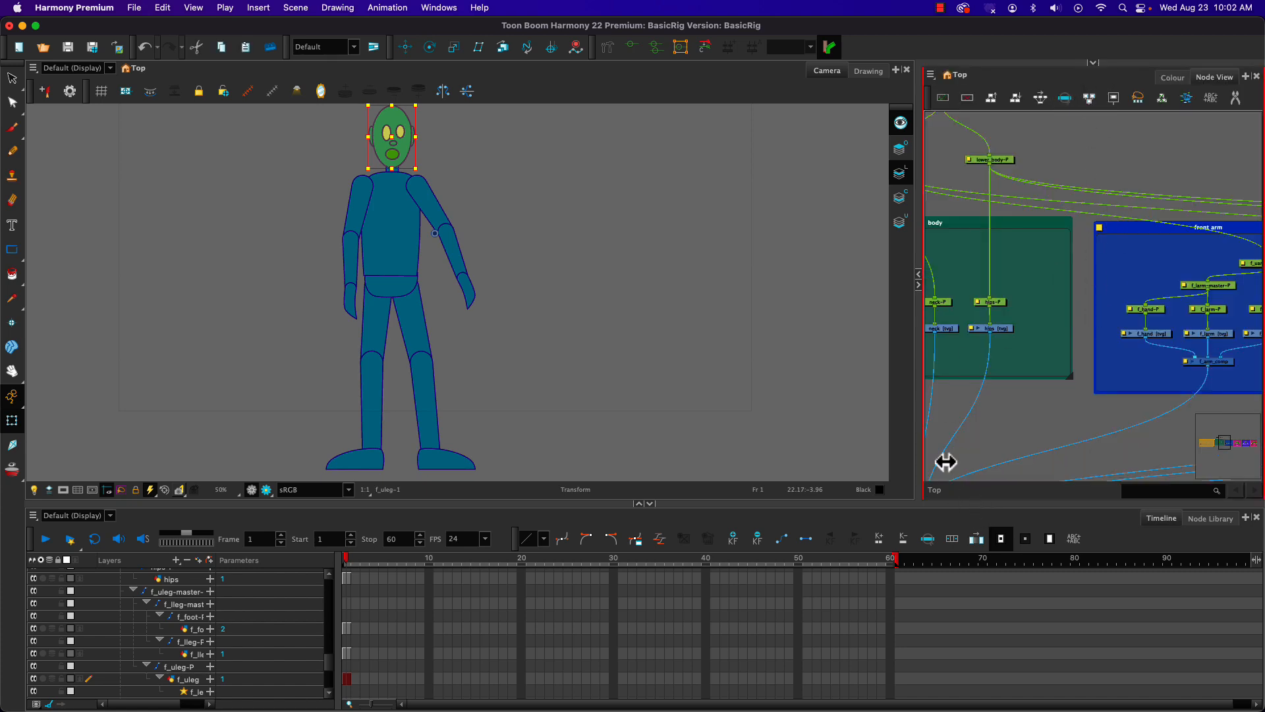
pyautogui.moveTo(916, 369); pyautogui.dragTo(543, 377)
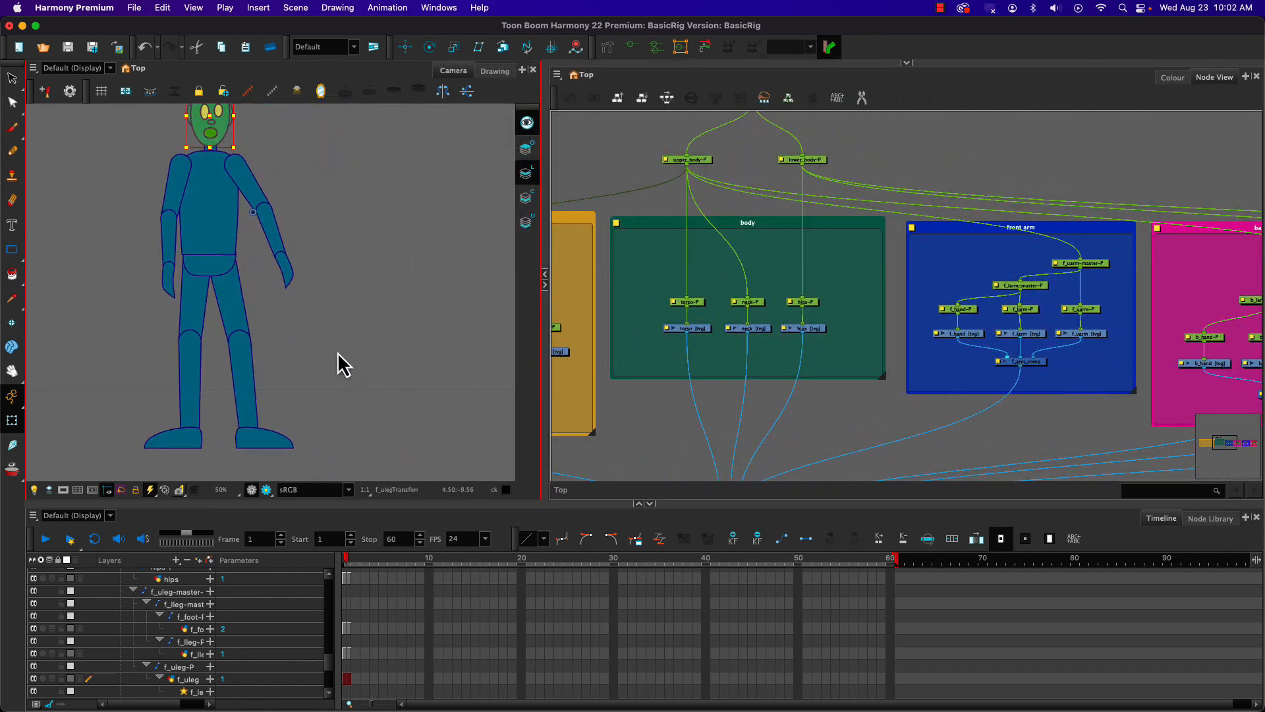
# Step: Fit the whole character in a slightly wider Camera view and show the safe area
pyautogui.moveTo(333, 356); pyautogui.dragTo(364, 367)
pyautogui.scroll(-1, 367, 378)
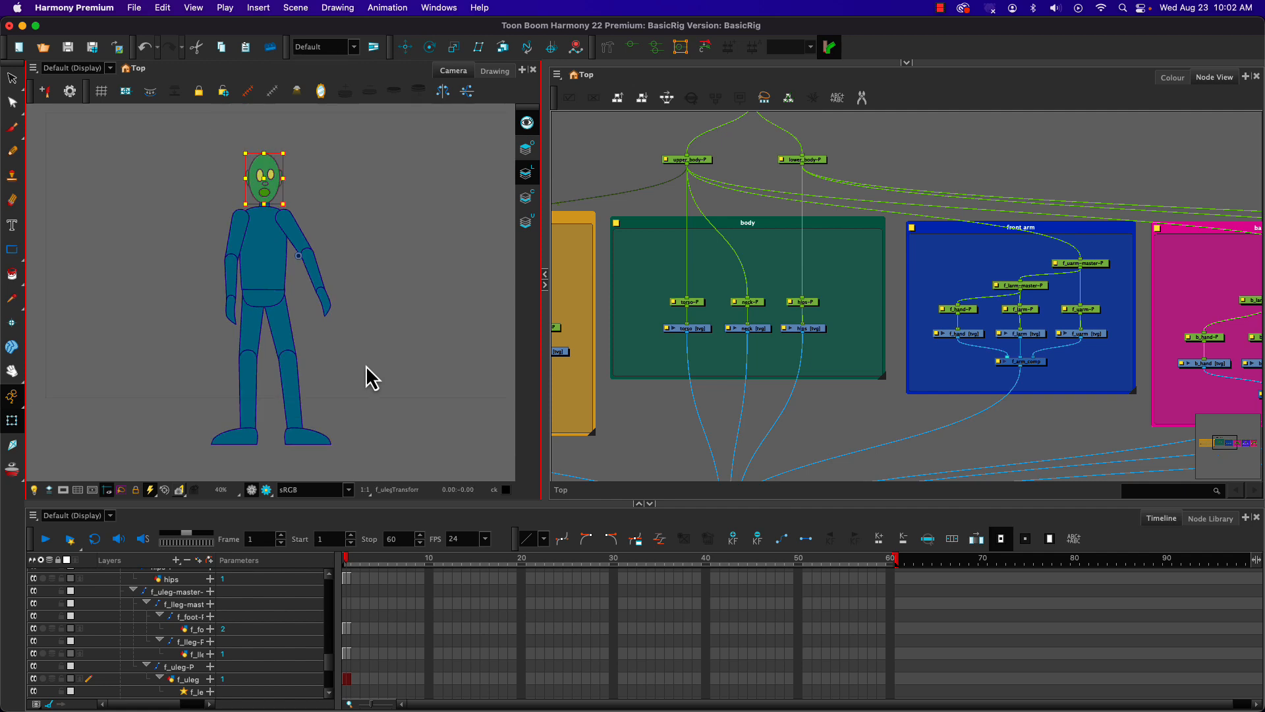
pyautogui.moveTo(387, 316); pyautogui.dragTo(335, 313)
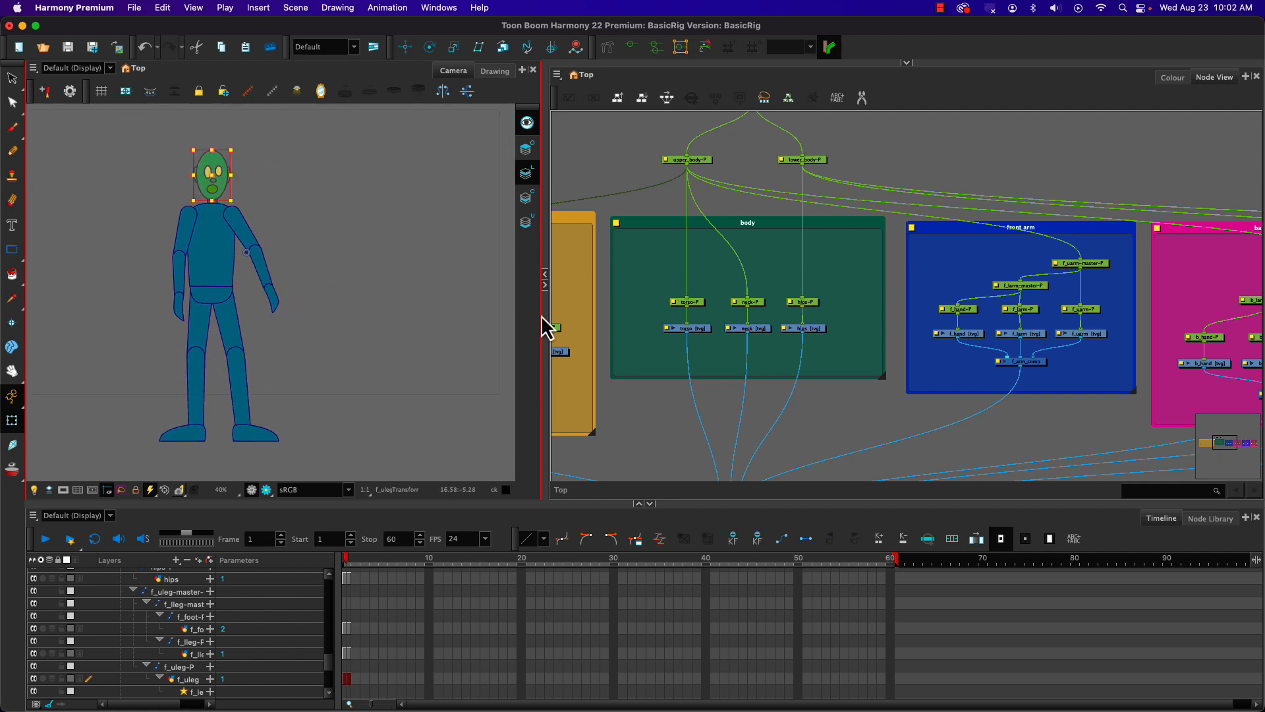
pyautogui.moveTo(545, 316); pyautogui.dragTo(615, 328)
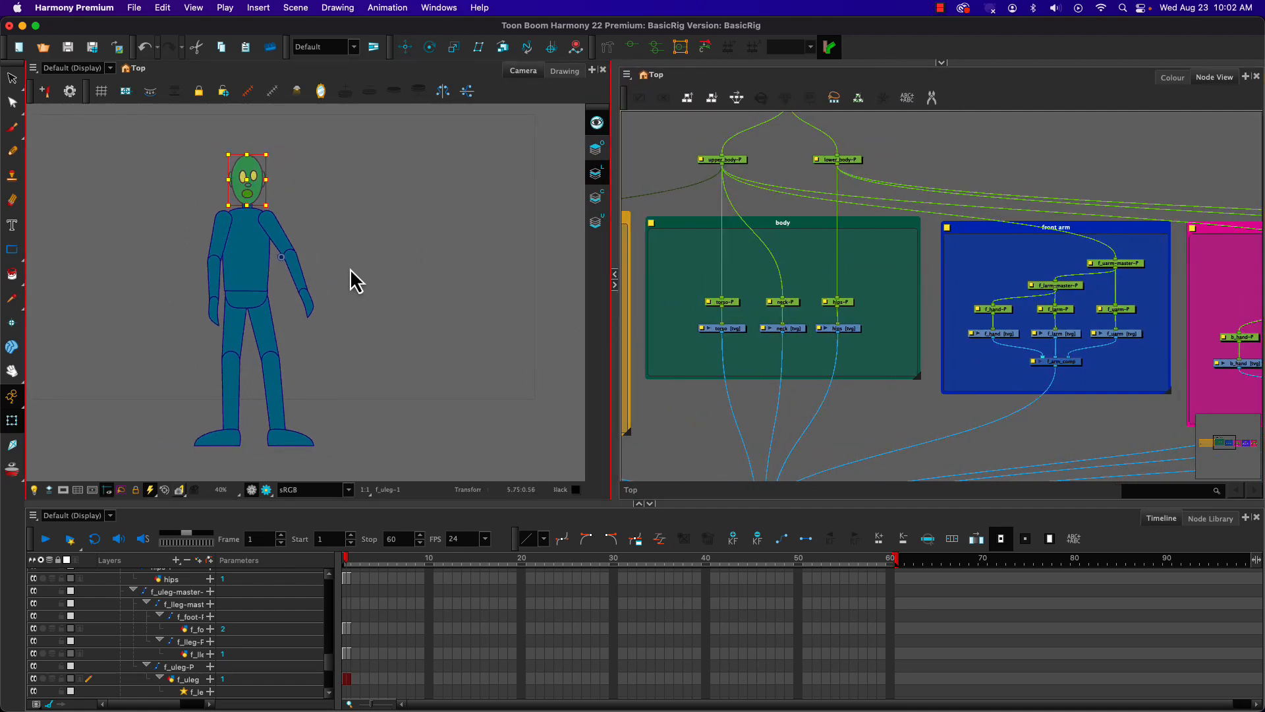
pyautogui.moveTo(339, 288); pyautogui.dragTo(359, 305)
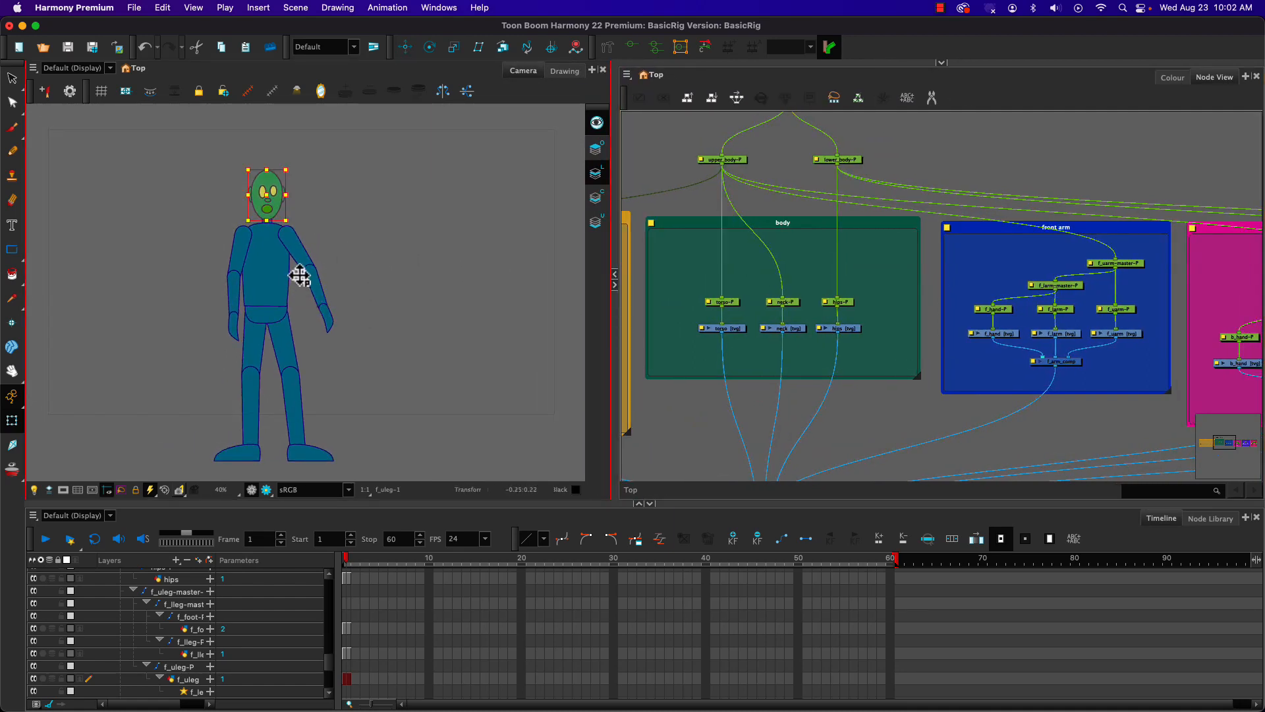
pyautogui.click(78, 492)
pyautogui.click(75, 492)
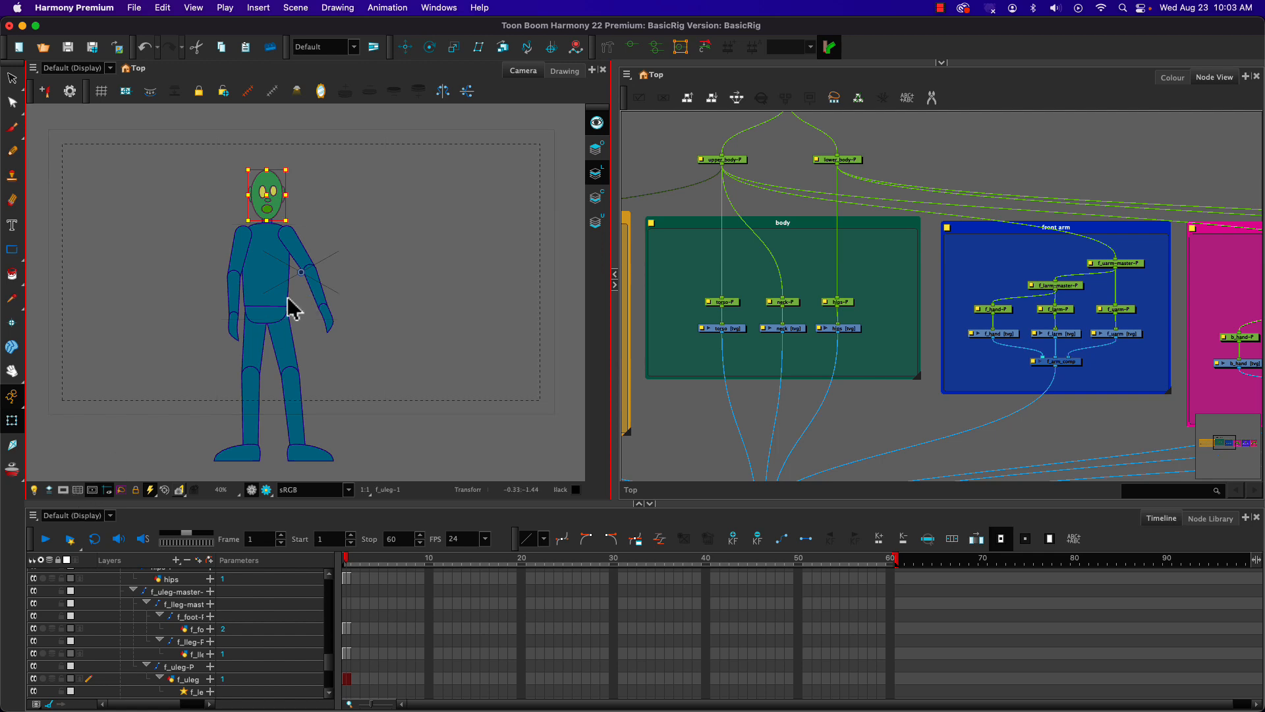
# Step: Select upper_body-P and the torso, neck and hips pegs in turn to check which body parts each controls
pyautogui.click(734, 161)
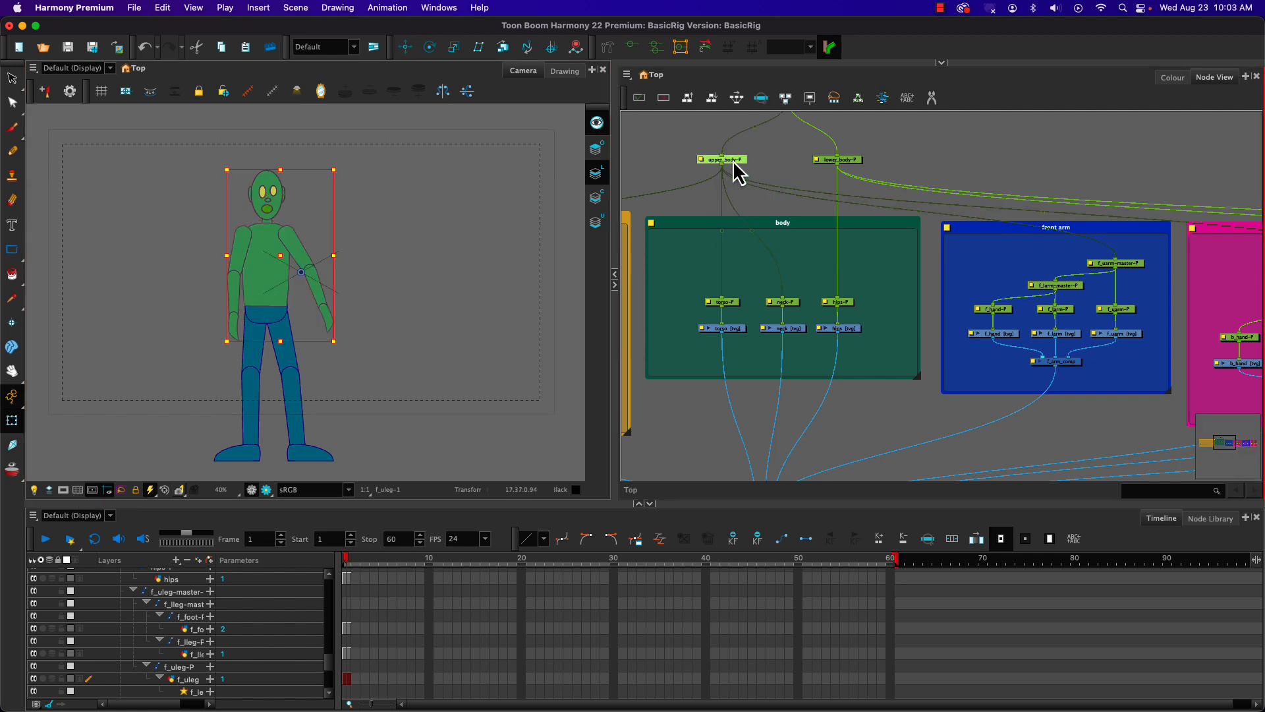
pyautogui.click(734, 305)
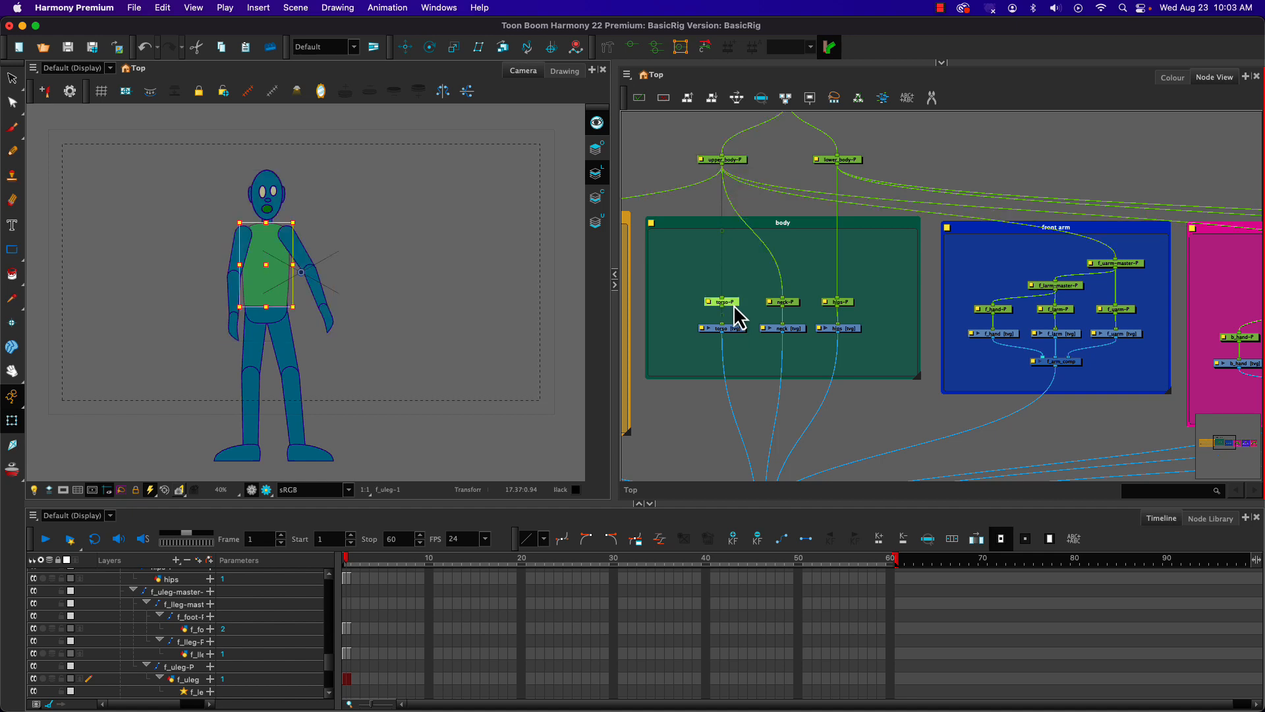
pyautogui.click(792, 305)
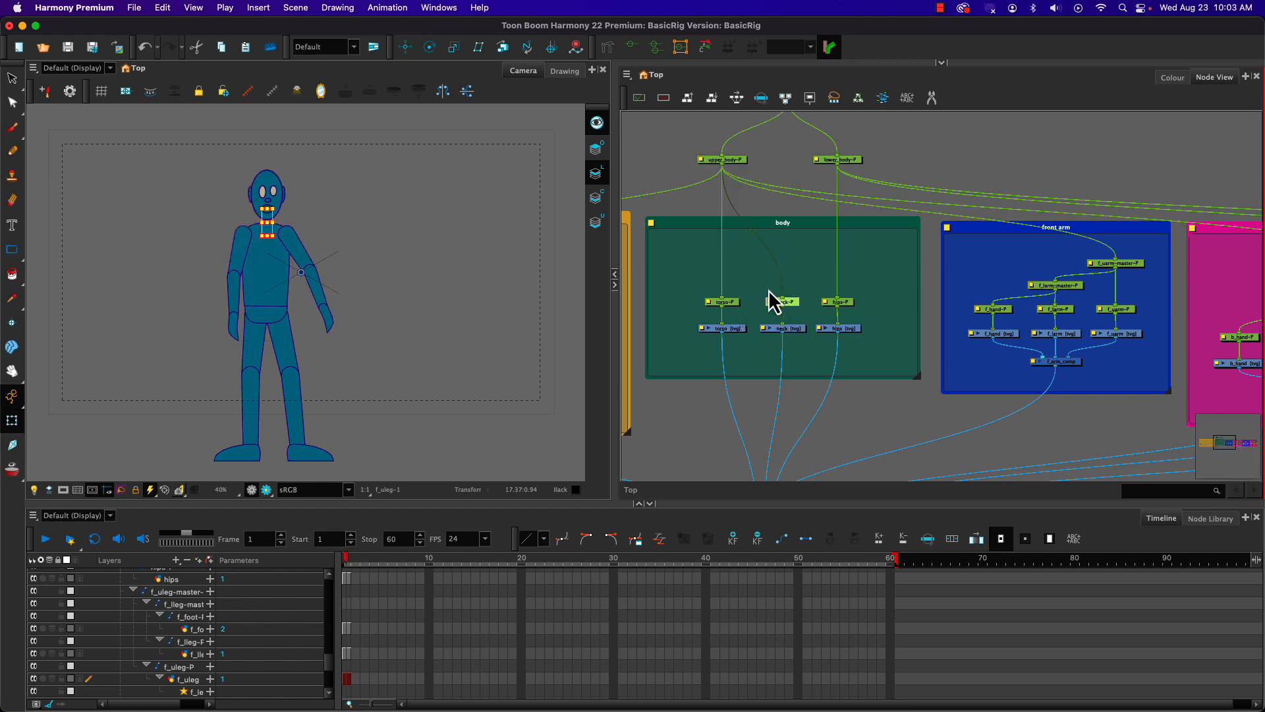
pyautogui.click(841, 302)
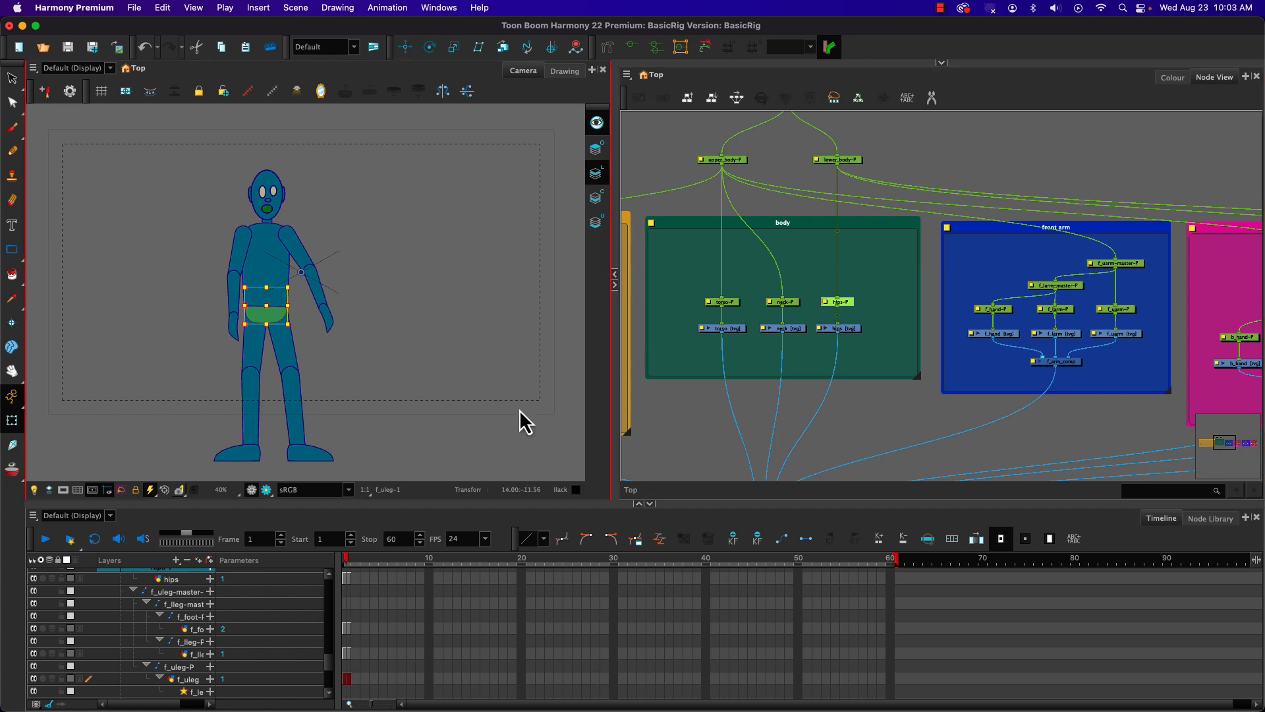
# Step: Hide the safe area in the Camera view, compare the Rotate and Translate tools, and leave Rotate active
pyautogui.click(90, 493)
pyautogui.click(429, 48)
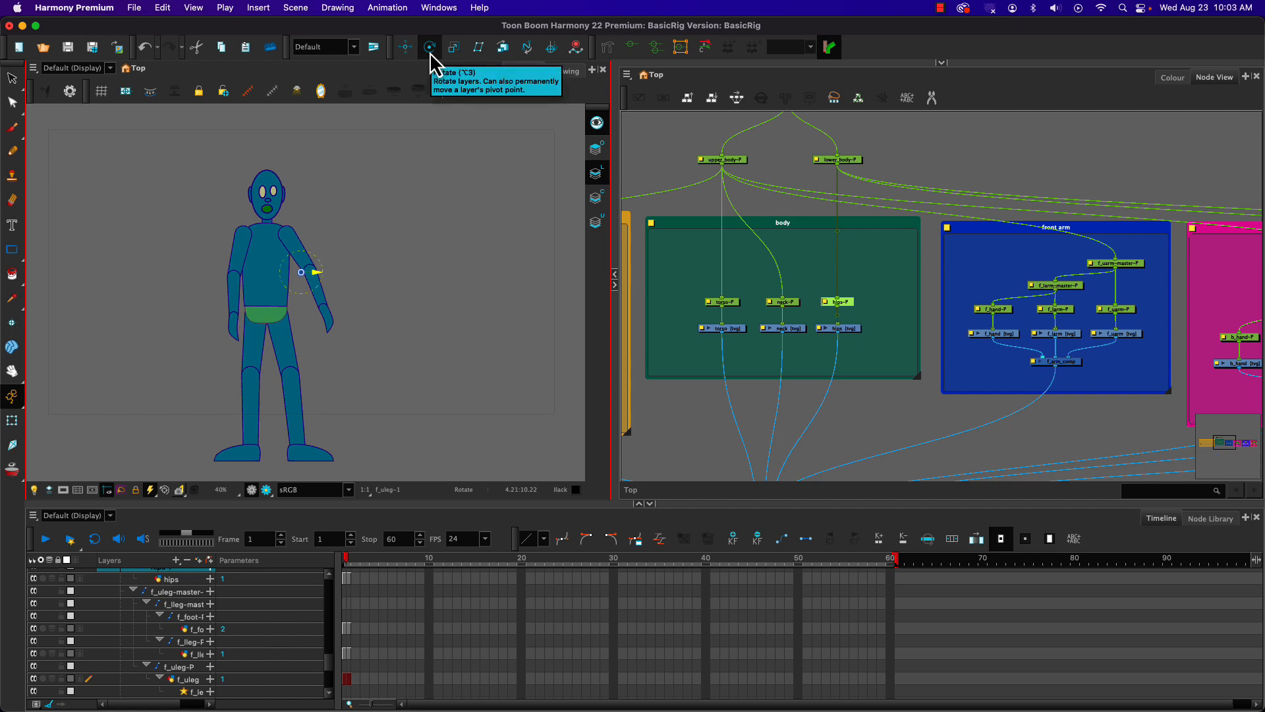
pyautogui.click(406, 51)
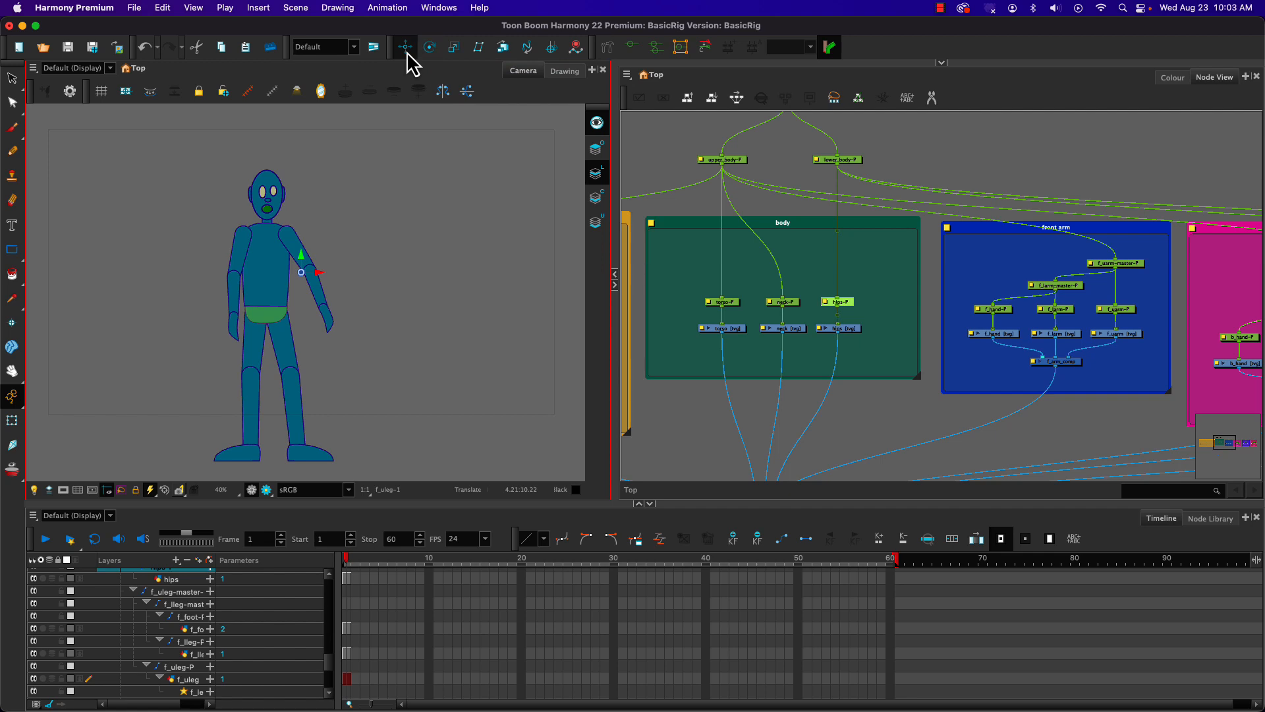
pyautogui.click(425, 51)
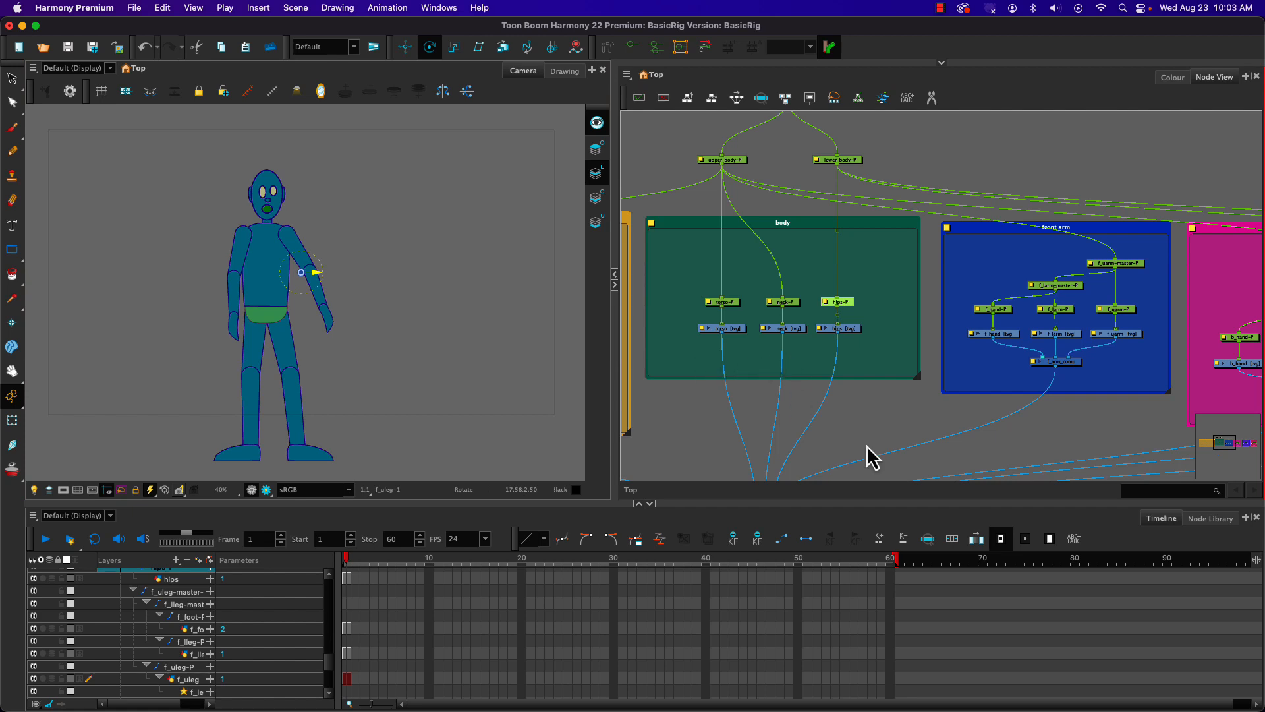
# Step: Examine the pivots of the front arm's upper master peg and f_hand-P with the Rotate and Transform tools
pyautogui.click(862, 401)
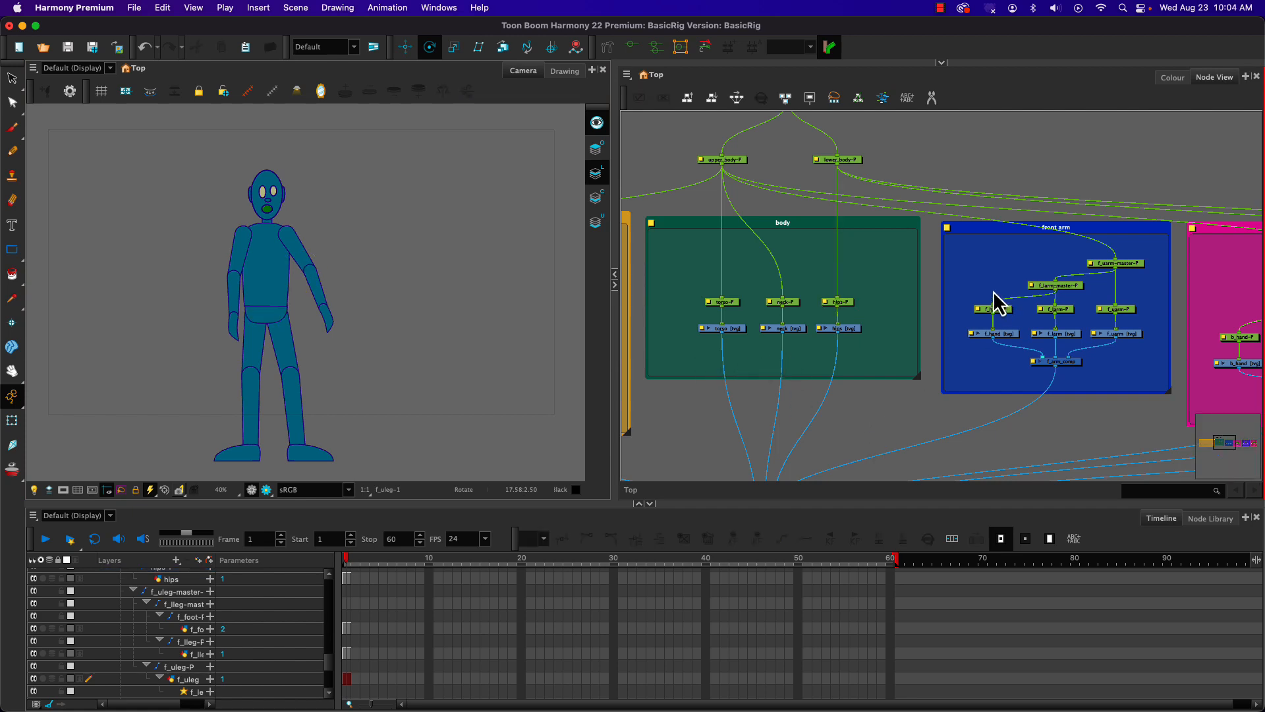
pyautogui.click(1123, 267)
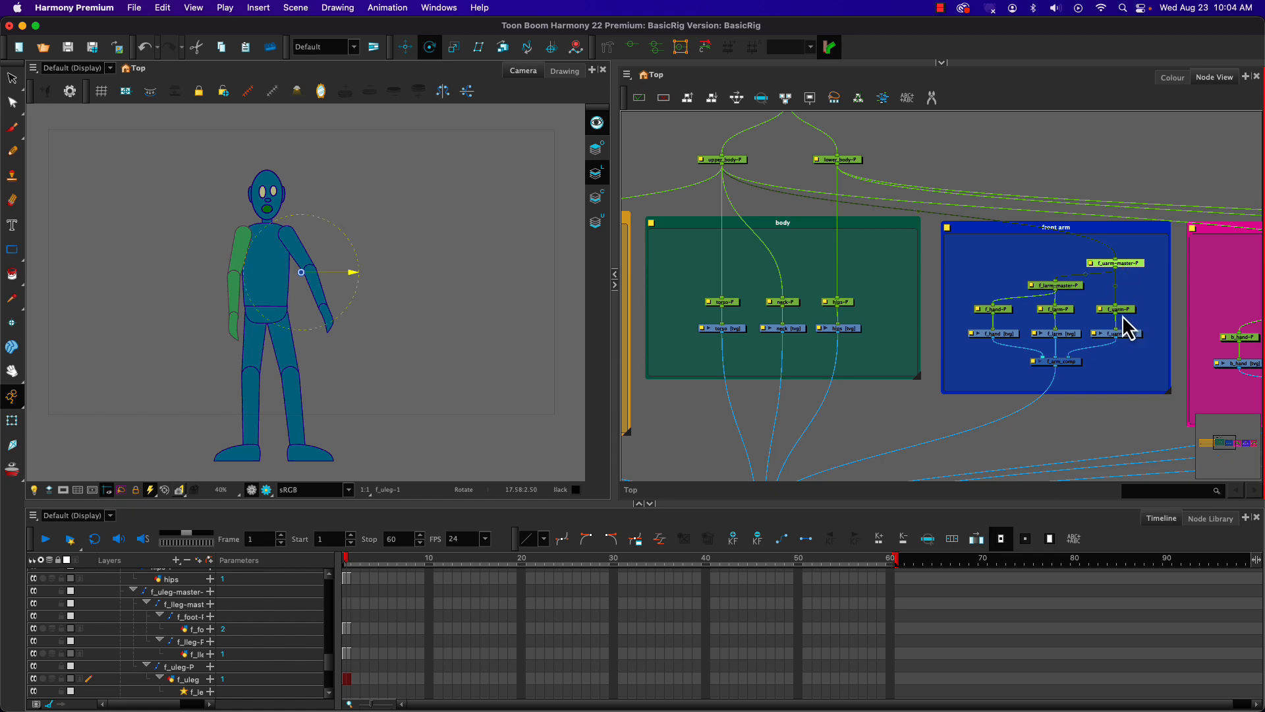
pyautogui.click(999, 310)
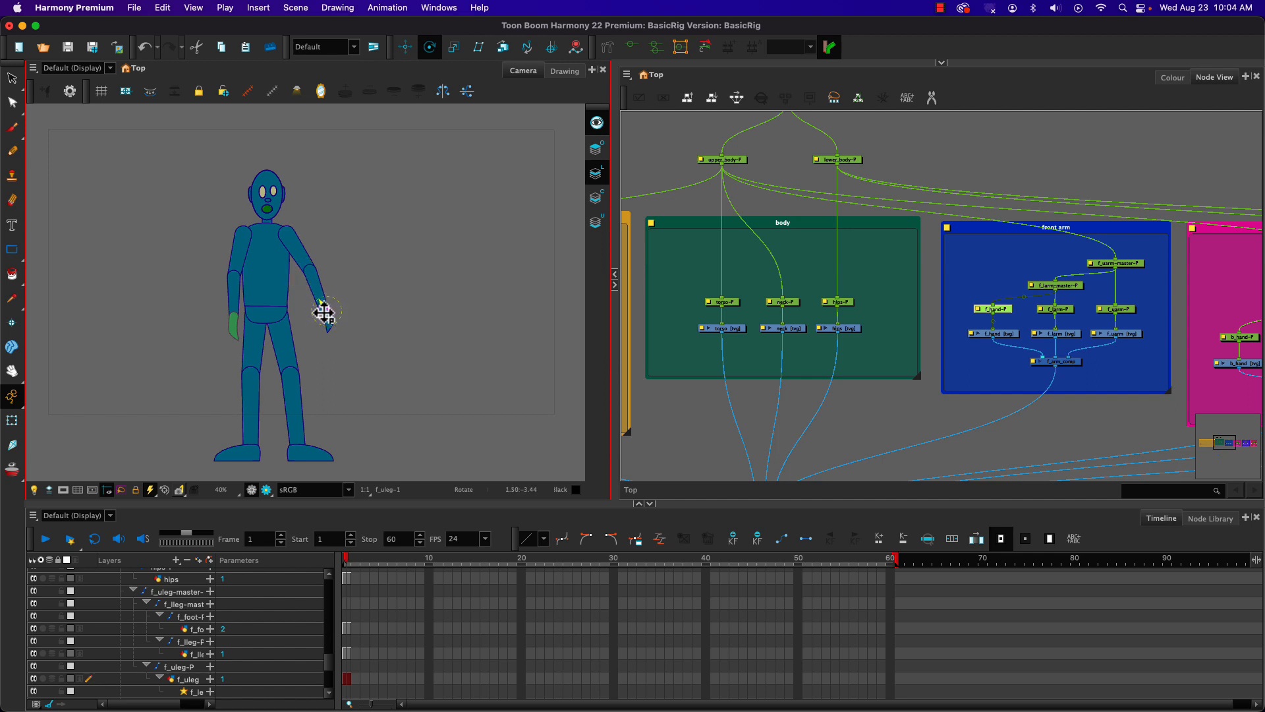
pyautogui.scroll(5, 323, 313)
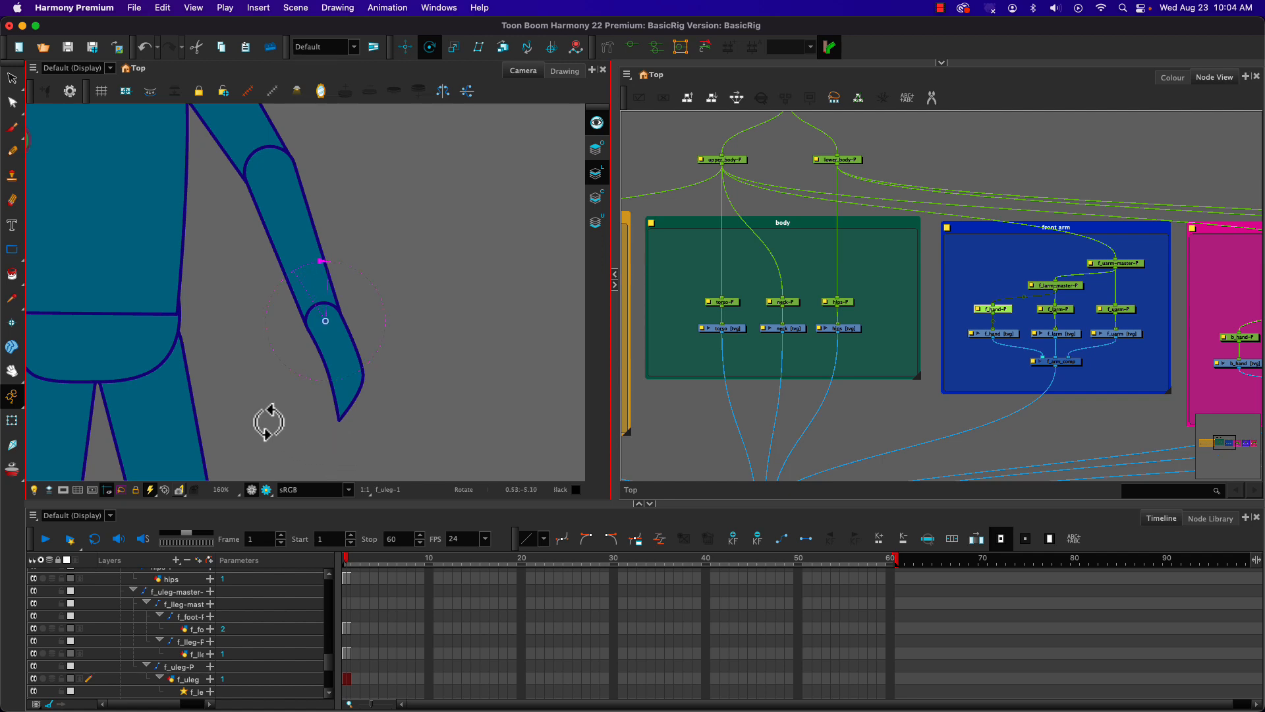
pyautogui.hotkey('shift', 't')
pyautogui.click(268, 421)
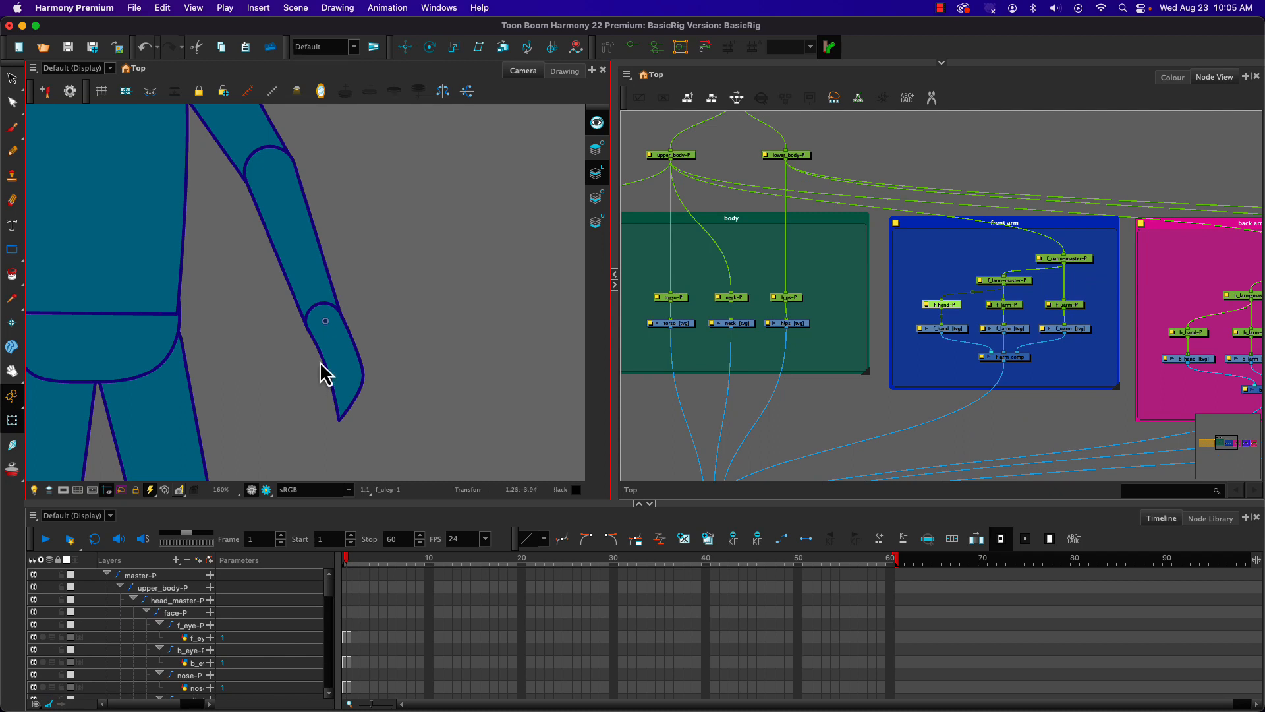
pyautogui.scroll(1, 321, 373)
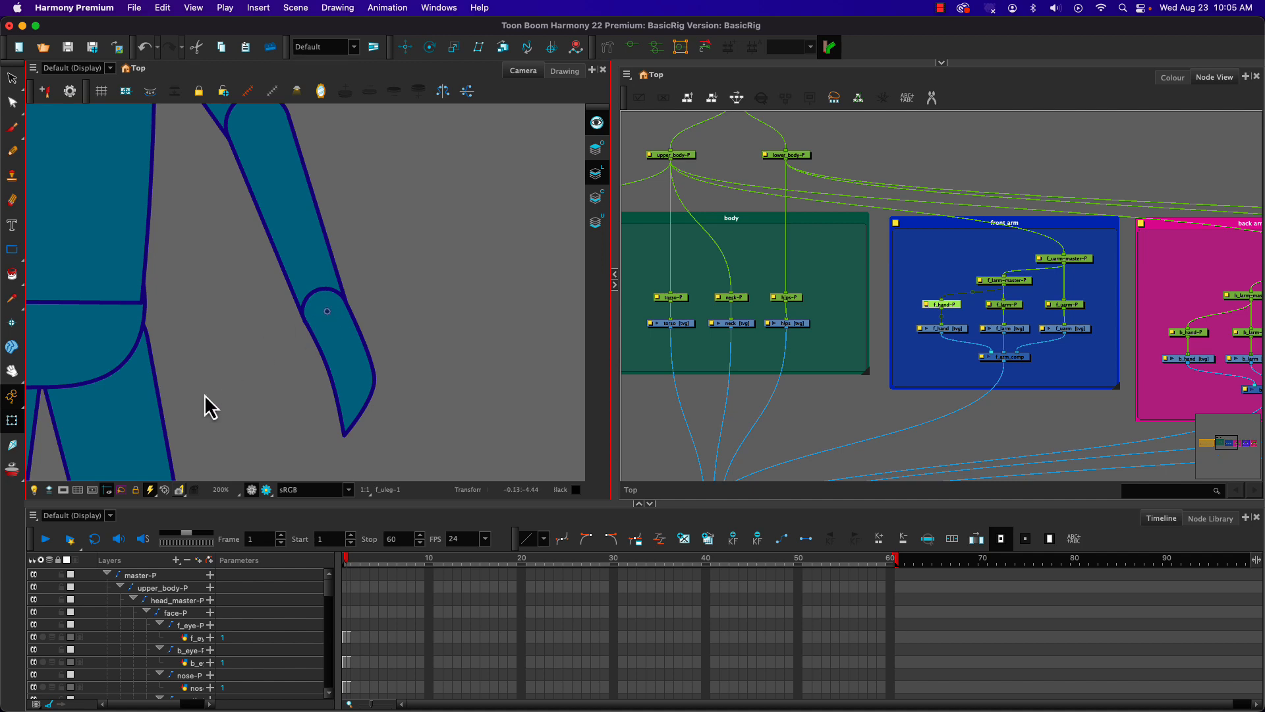
pyautogui.moveTo(204, 394)
pyautogui.mouseDown()
pyautogui.moveTo(452, 393)
pyautogui.moveTo(398, 393)
pyautogui.moveTo(381, 376)
pyautogui.mouseUp()
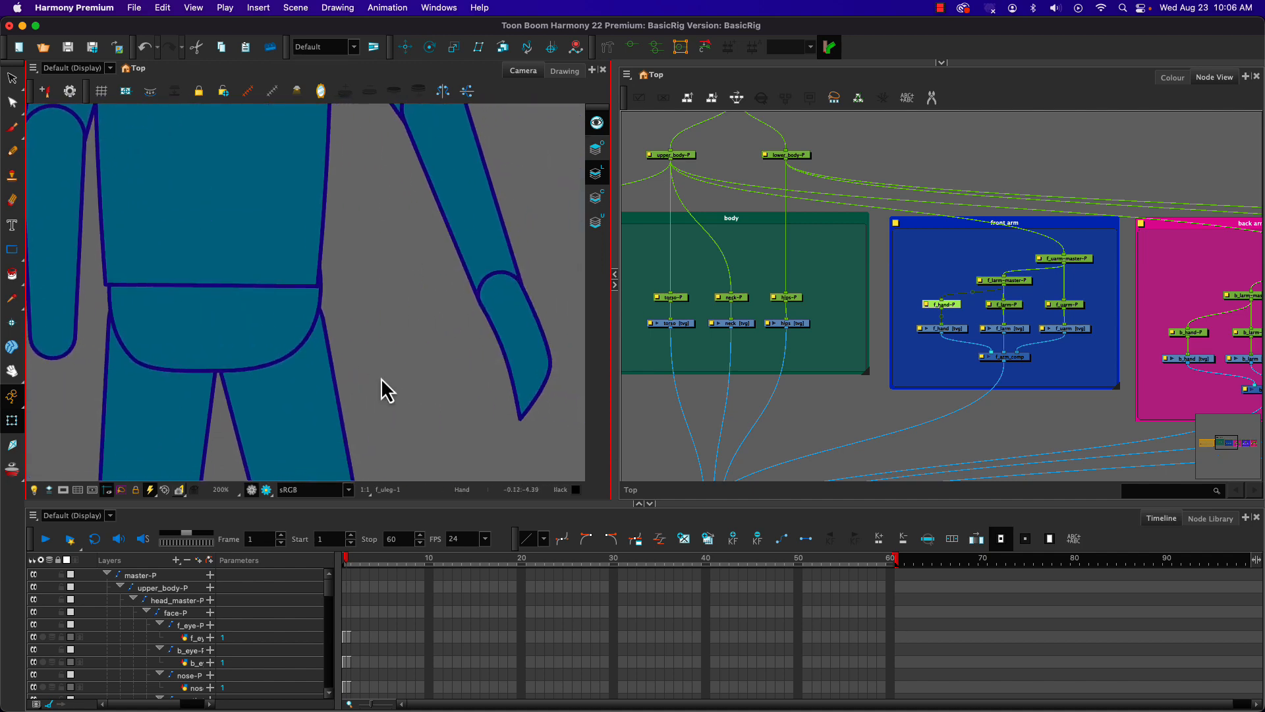
# Step: Select f_hand-P, find it in the timeline and clear its keyframe at frame 1
pyautogui.click(948, 329)
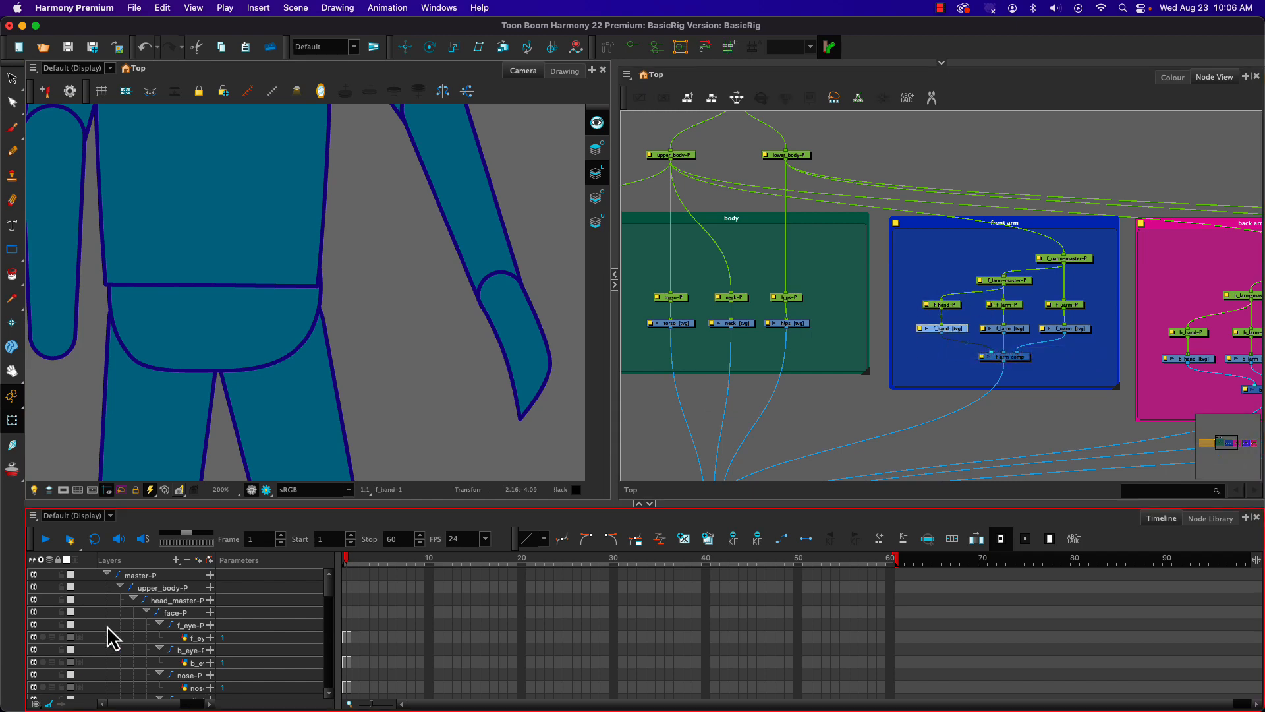
pyautogui.click(947, 305)
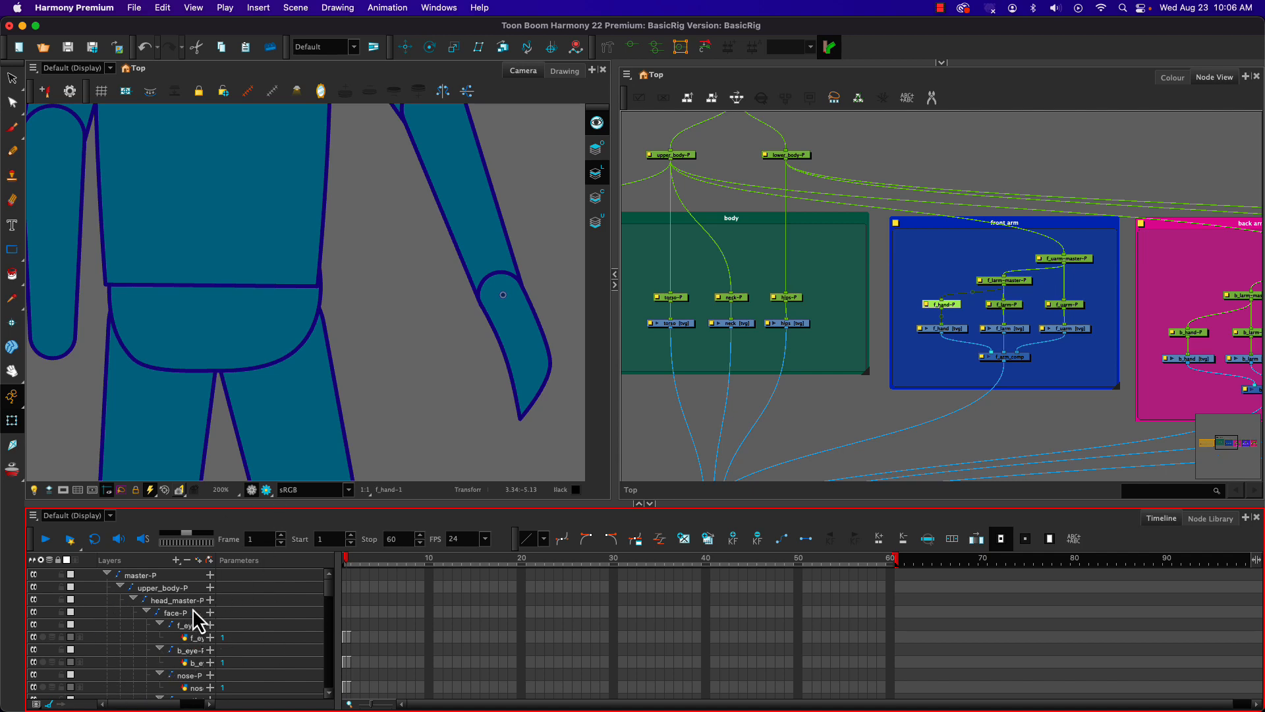
pyautogui.scroll(-5, 187, 620)
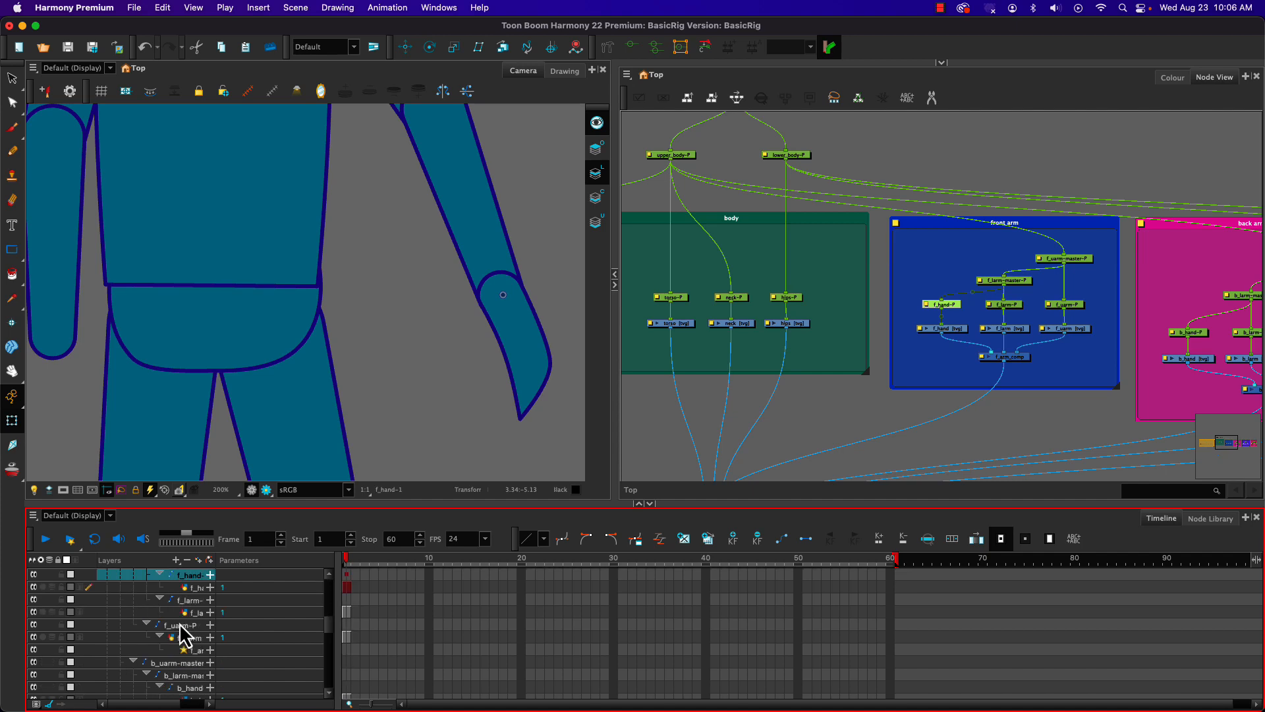
pyautogui.click(346, 576)
pyautogui.click(347, 584)
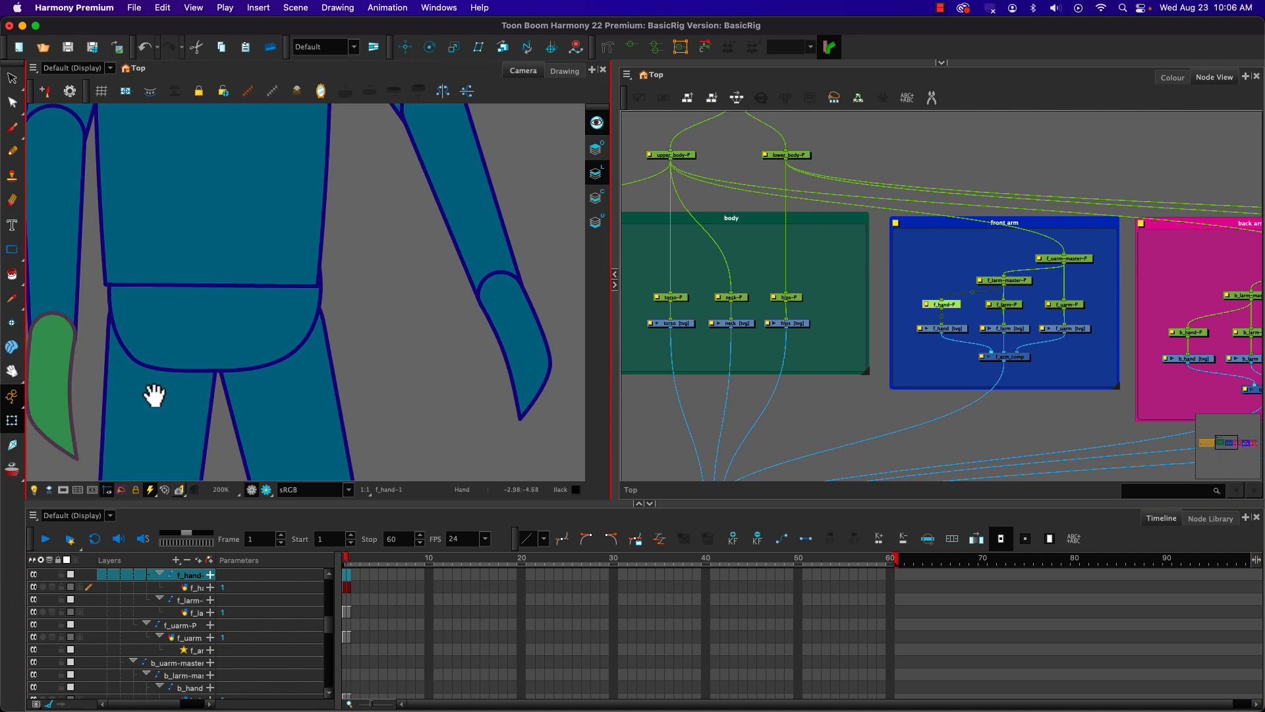
# Step: Move f_hand-P's pivot onto the front wrist with the Rotate tool, test the hand's rotation and delete the test keyframe
pyautogui.moveTo(170, 387); pyautogui.dragTo(333, 373)
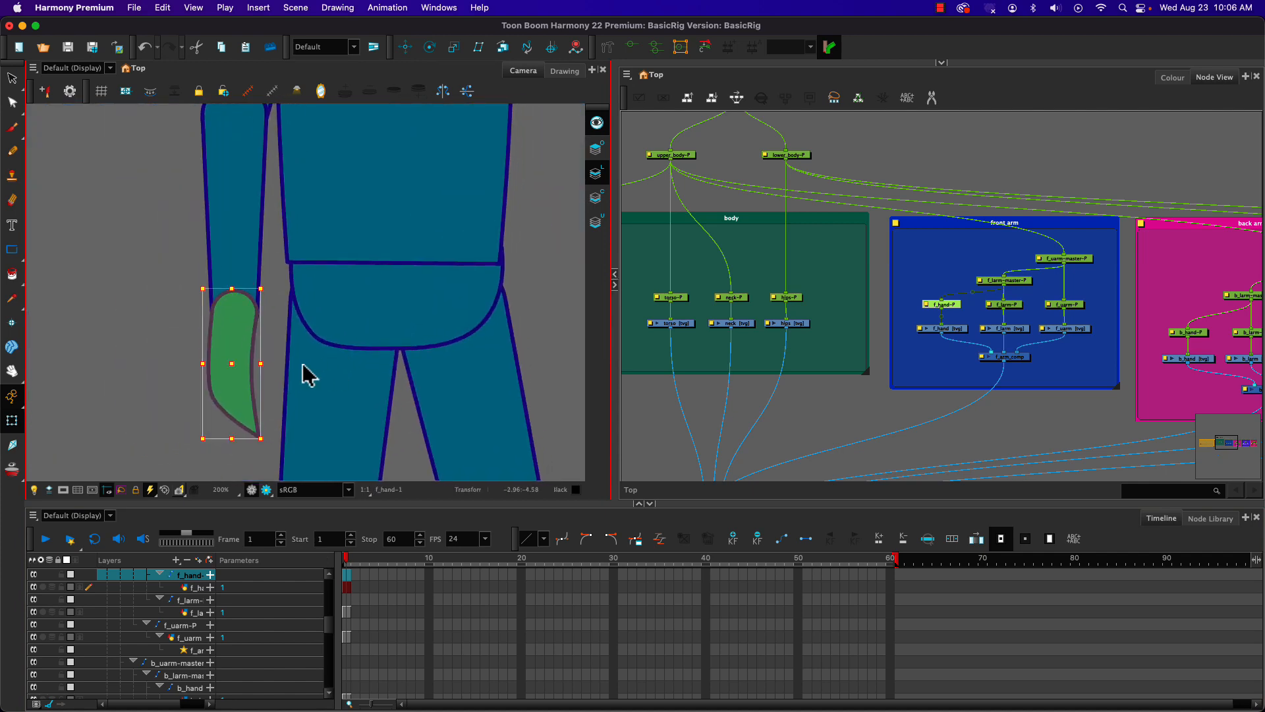
pyautogui.moveTo(372, 266); pyautogui.dragTo(291, 271)
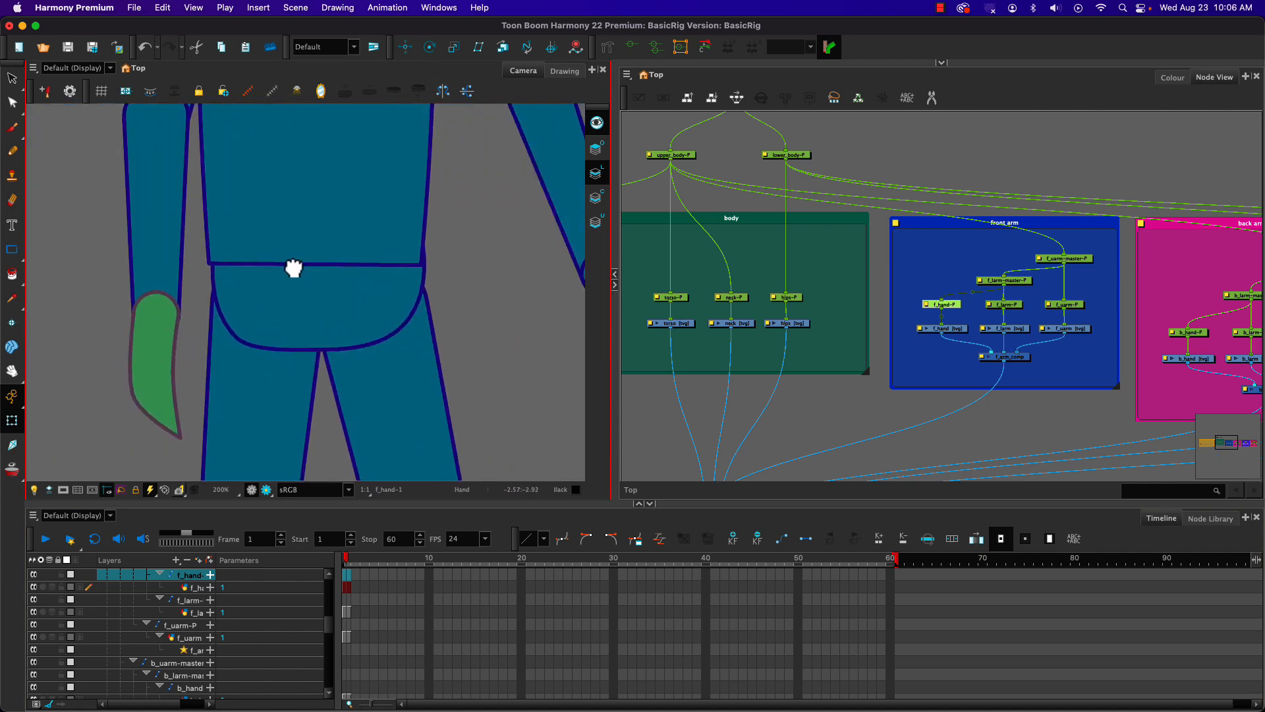
pyautogui.scroll(-2, 299, 264)
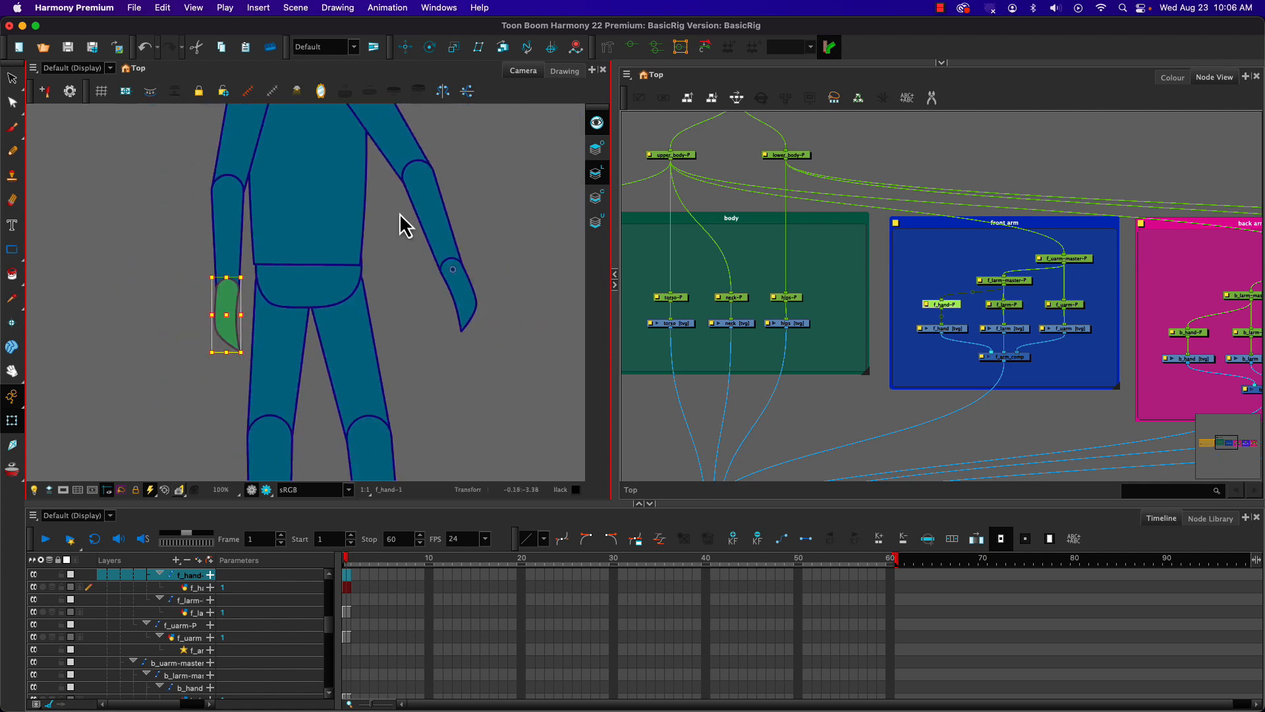
pyautogui.click(430, 46)
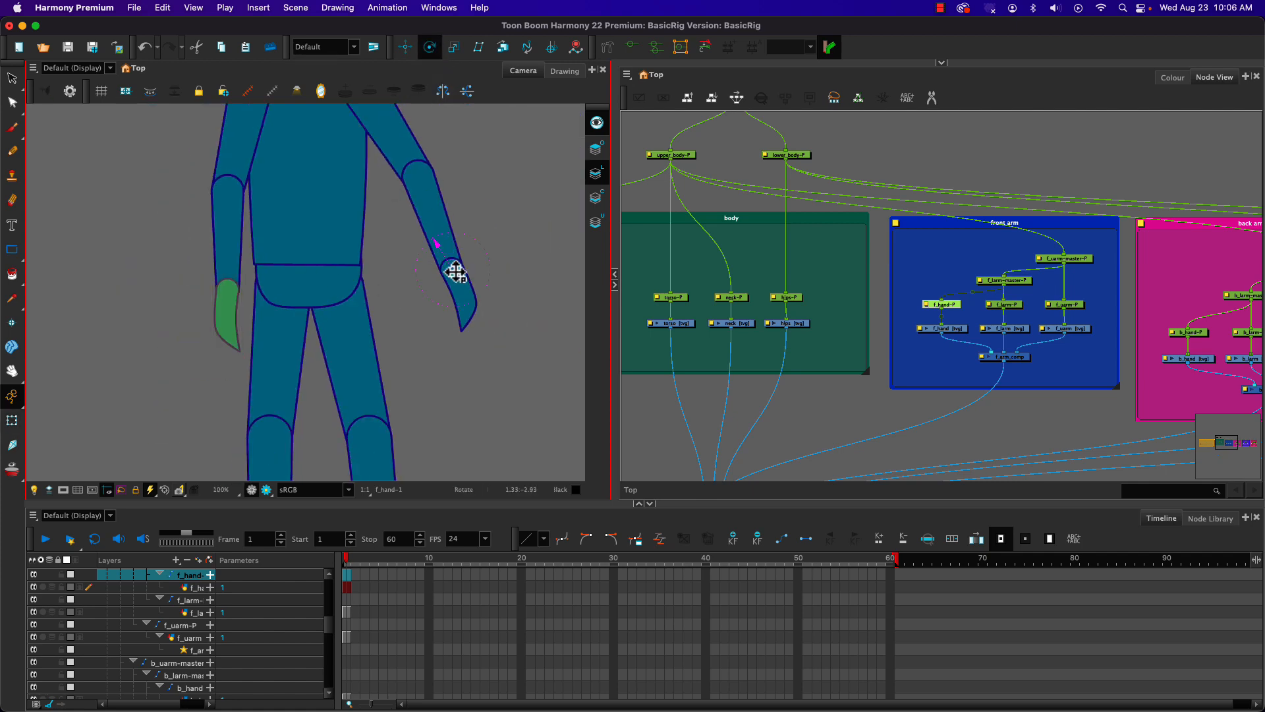
pyautogui.moveTo(224, 286); pyautogui.dragTo(228, 291)
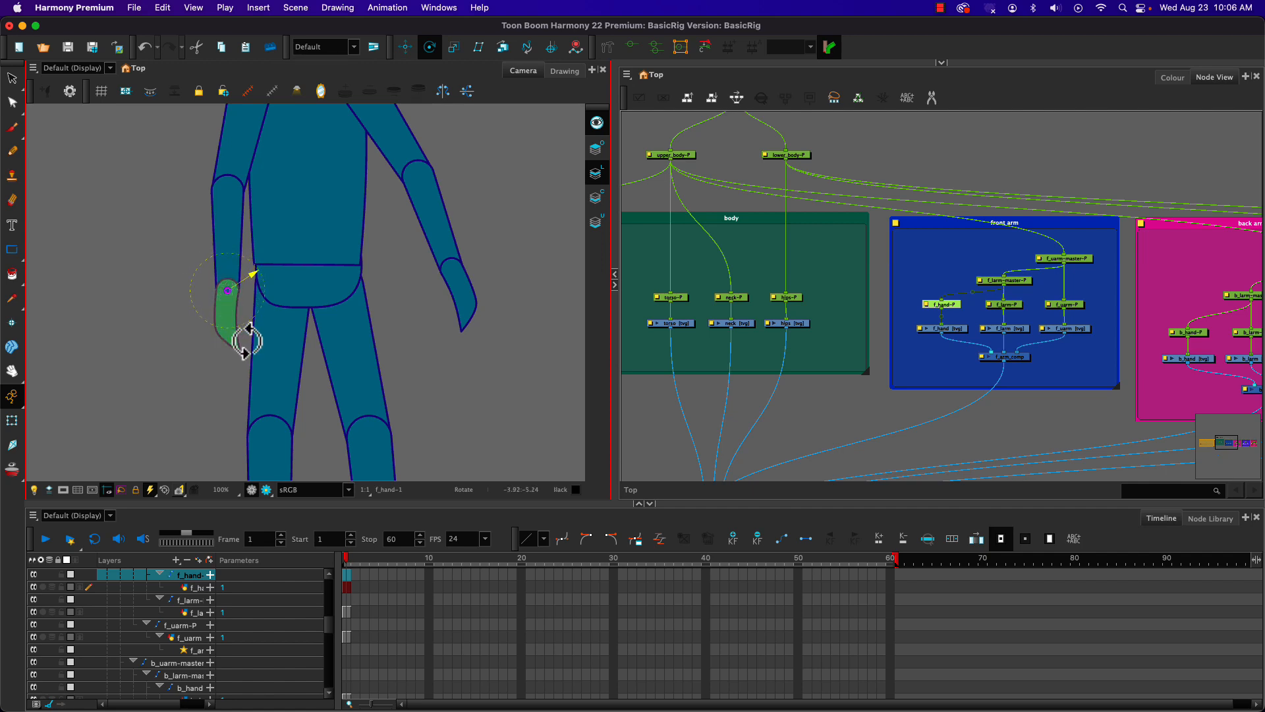
pyautogui.moveTo(241, 336); pyautogui.dragTo(290, 288)
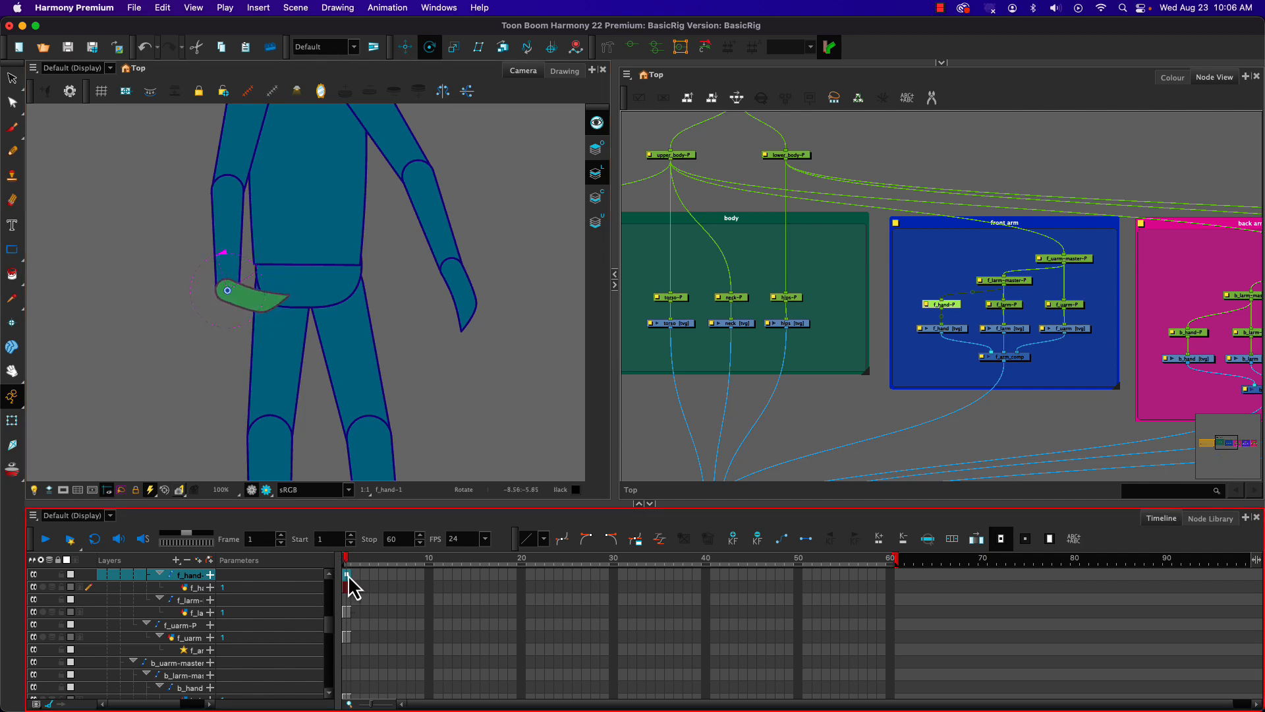
pyautogui.press('Delete')
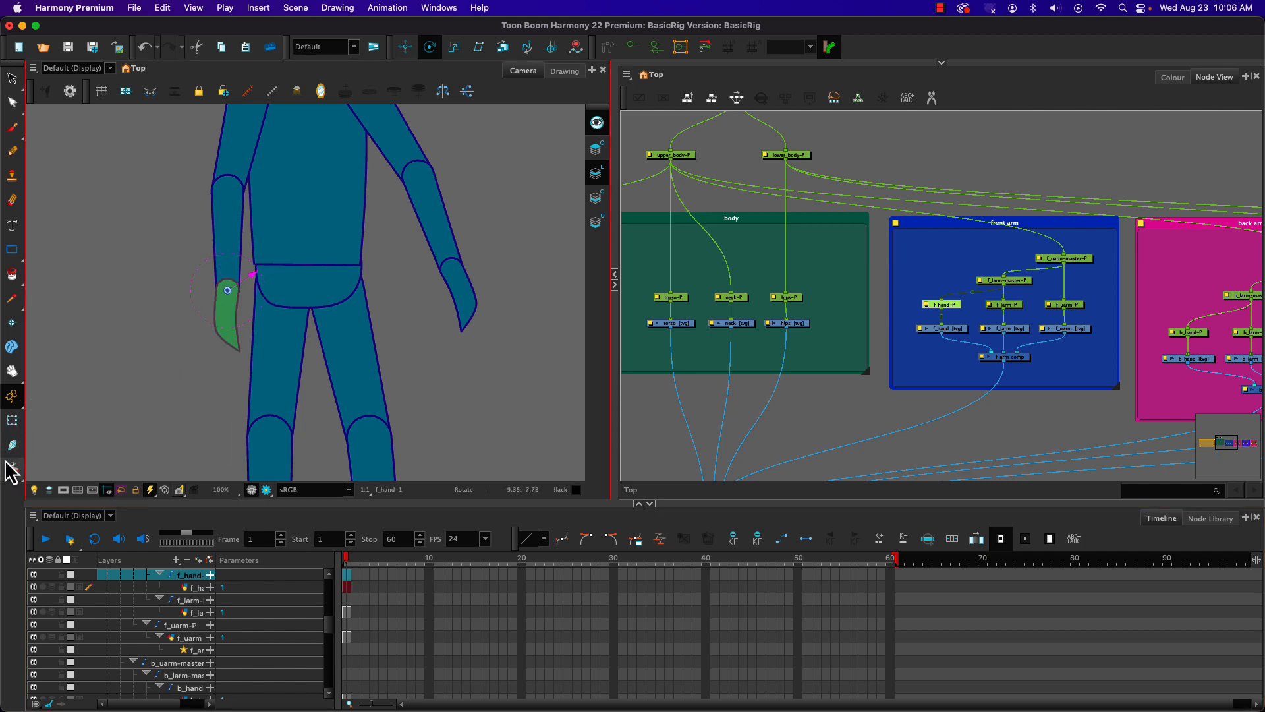
# Step: Set the animate mode to Animate Off before adjusting more peg pivots
pyautogui.click(12, 403)
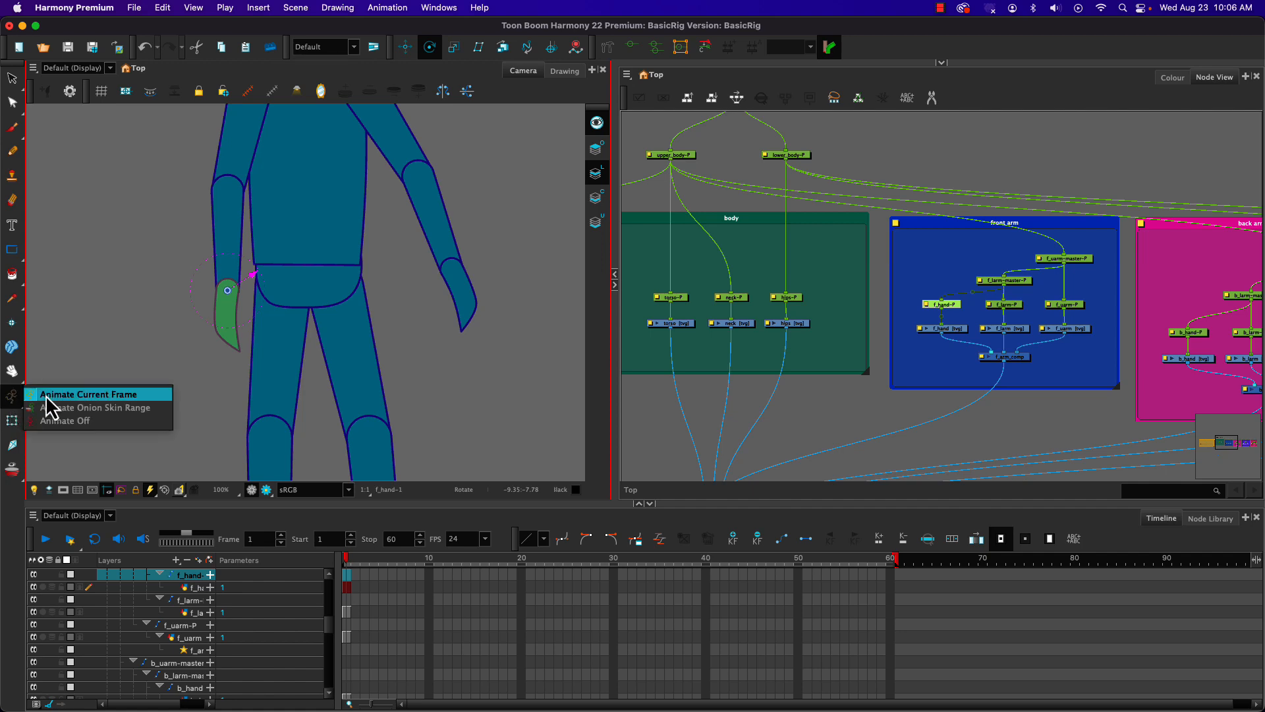
pyautogui.click(46, 420)
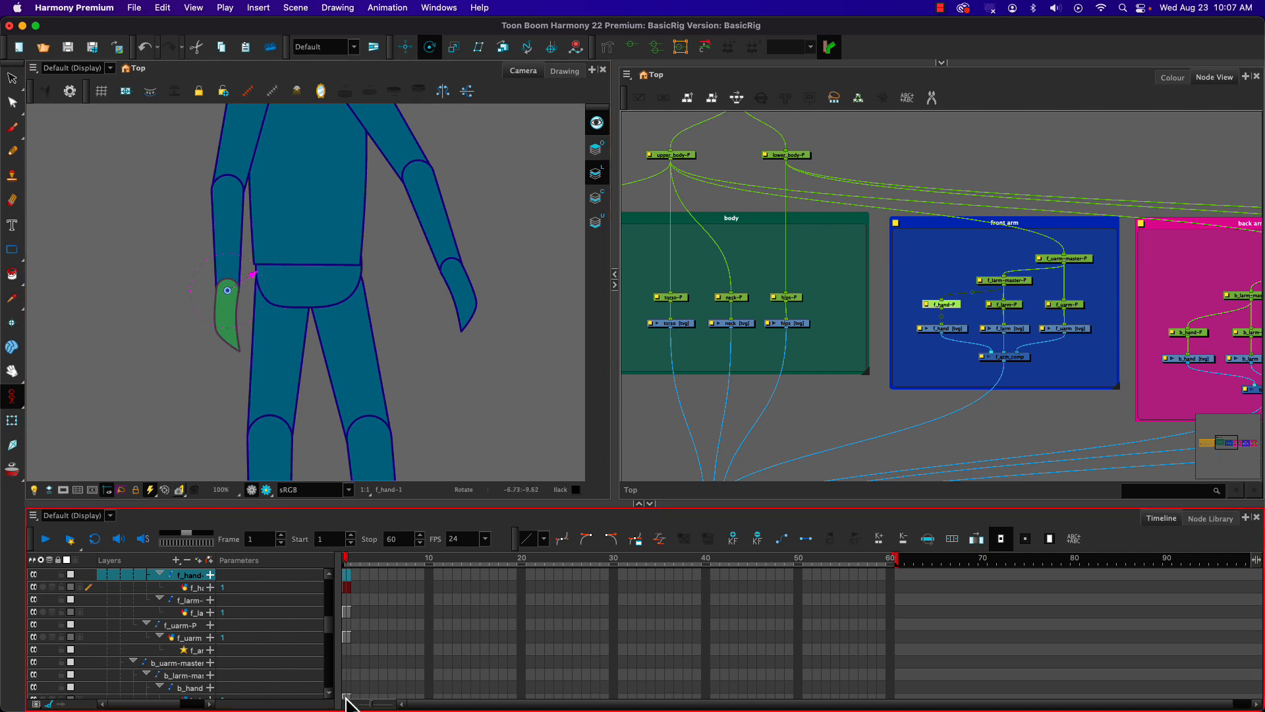
pyautogui.scroll(-2, 356, 692)
pyautogui.scroll(-1, 356, 692)
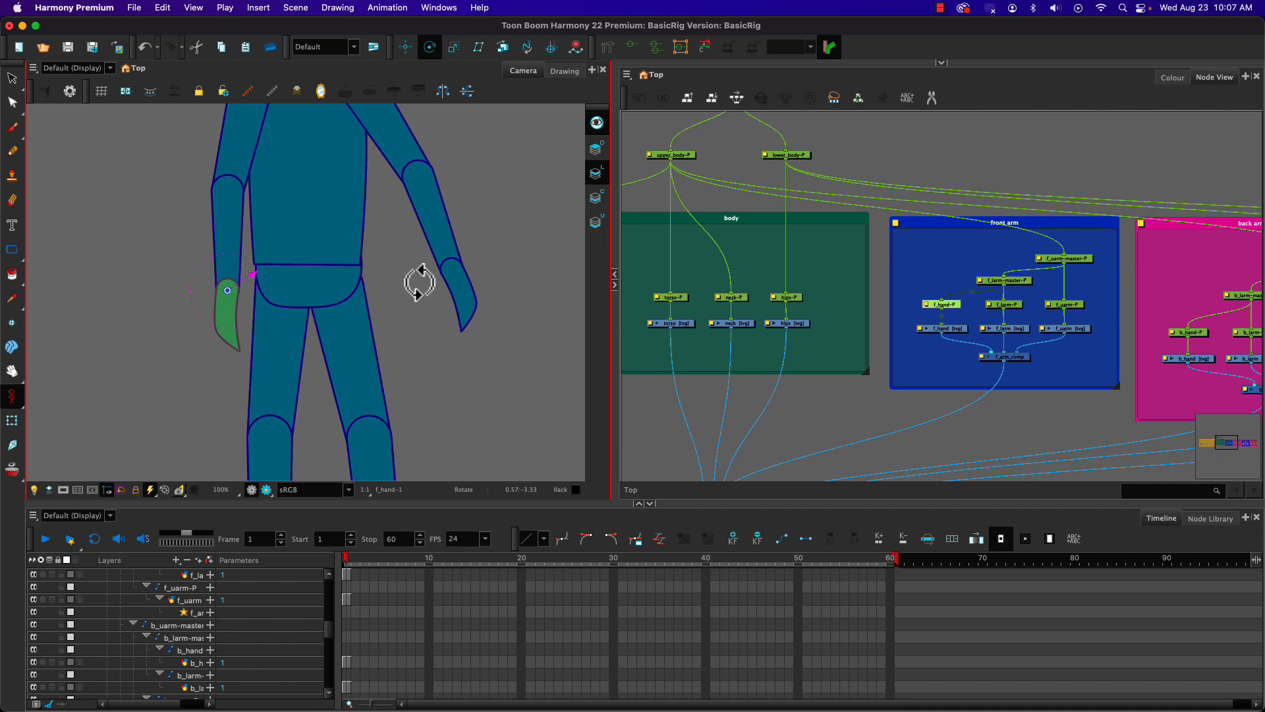
pyautogui.click(14, 402)
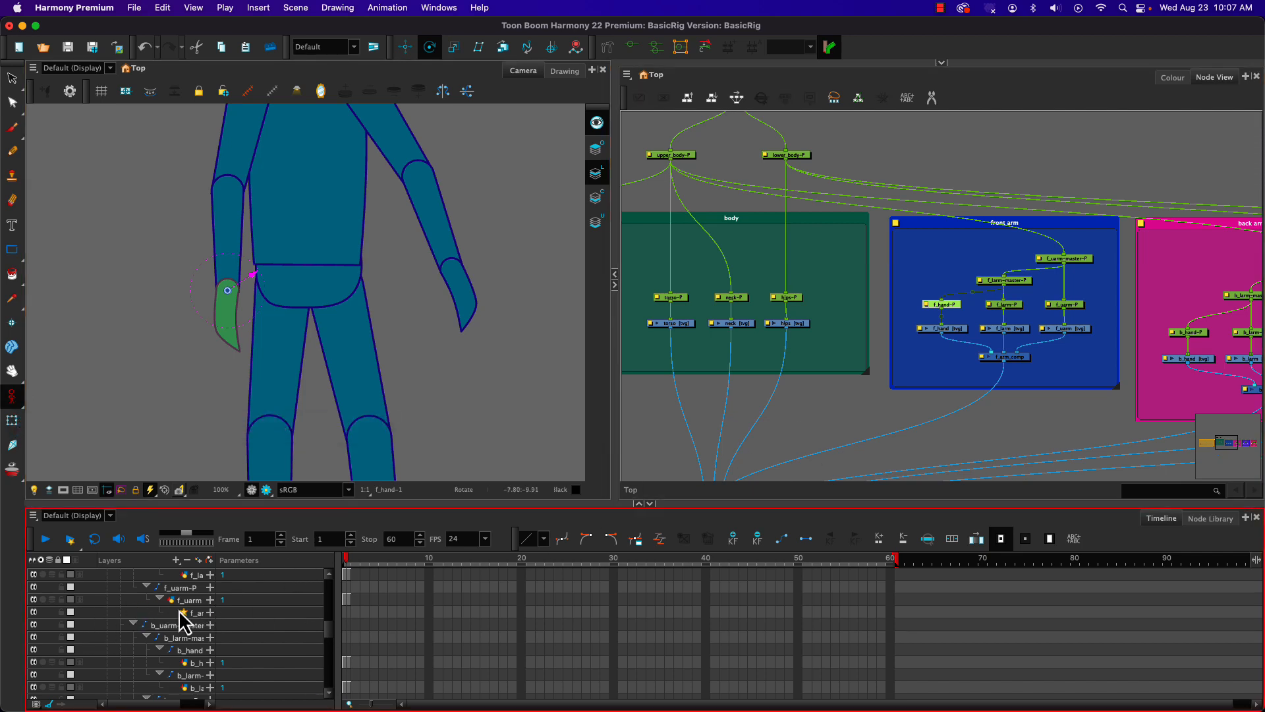
# Step: Locate the f_eye drawing in the Node View, bring the head into the Camera view and compare f_eye-P with its drawing
pyautogui.scroll(10, 193, 662)
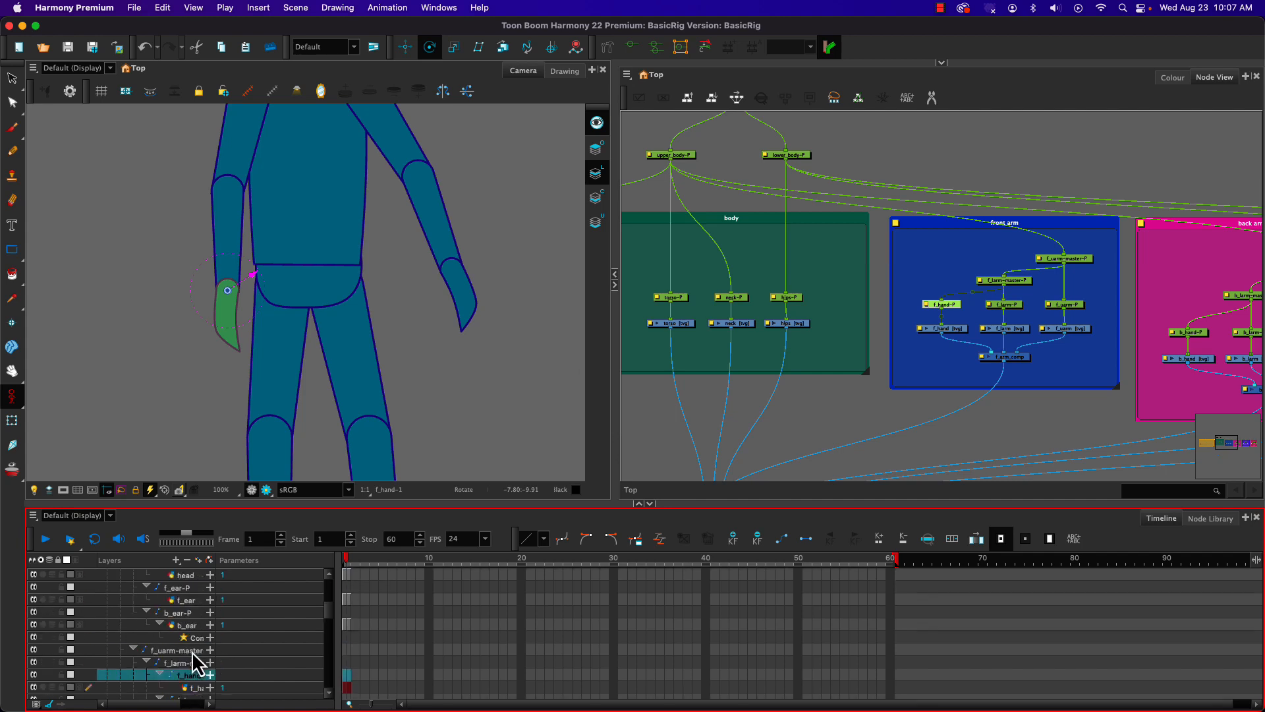
pyautogui.click(192, 642)
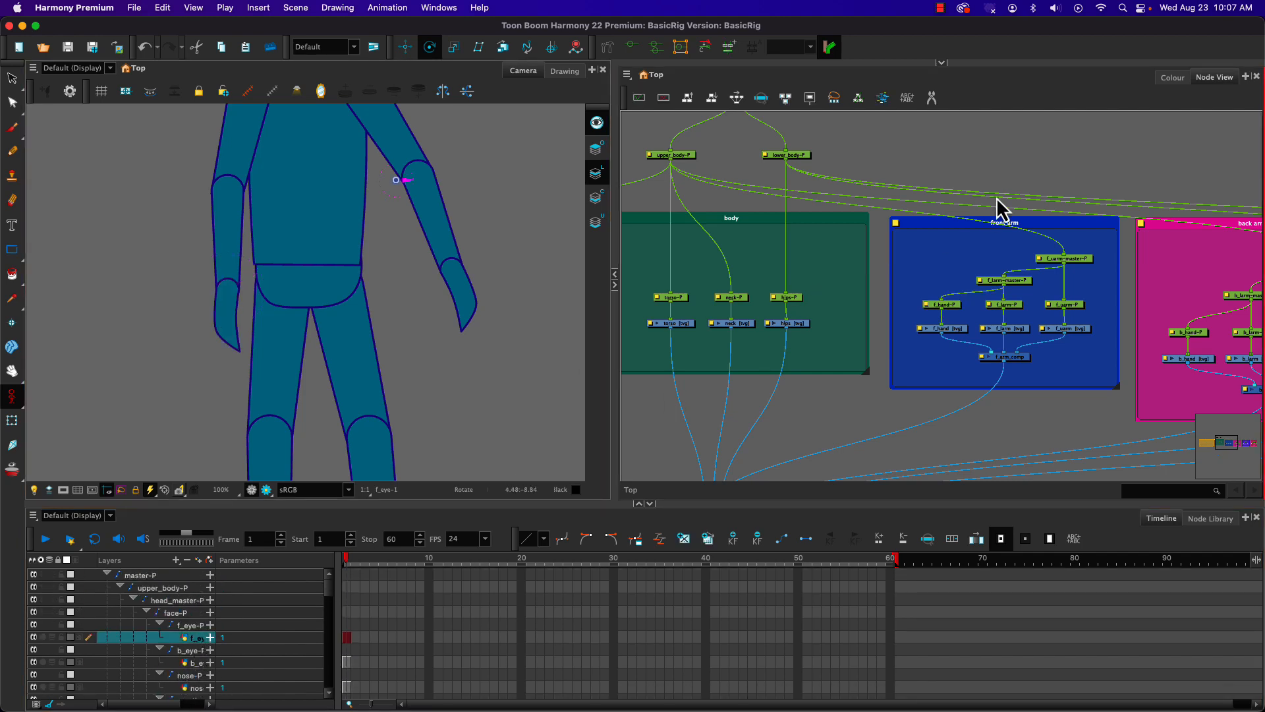
pyautogui.press('o')
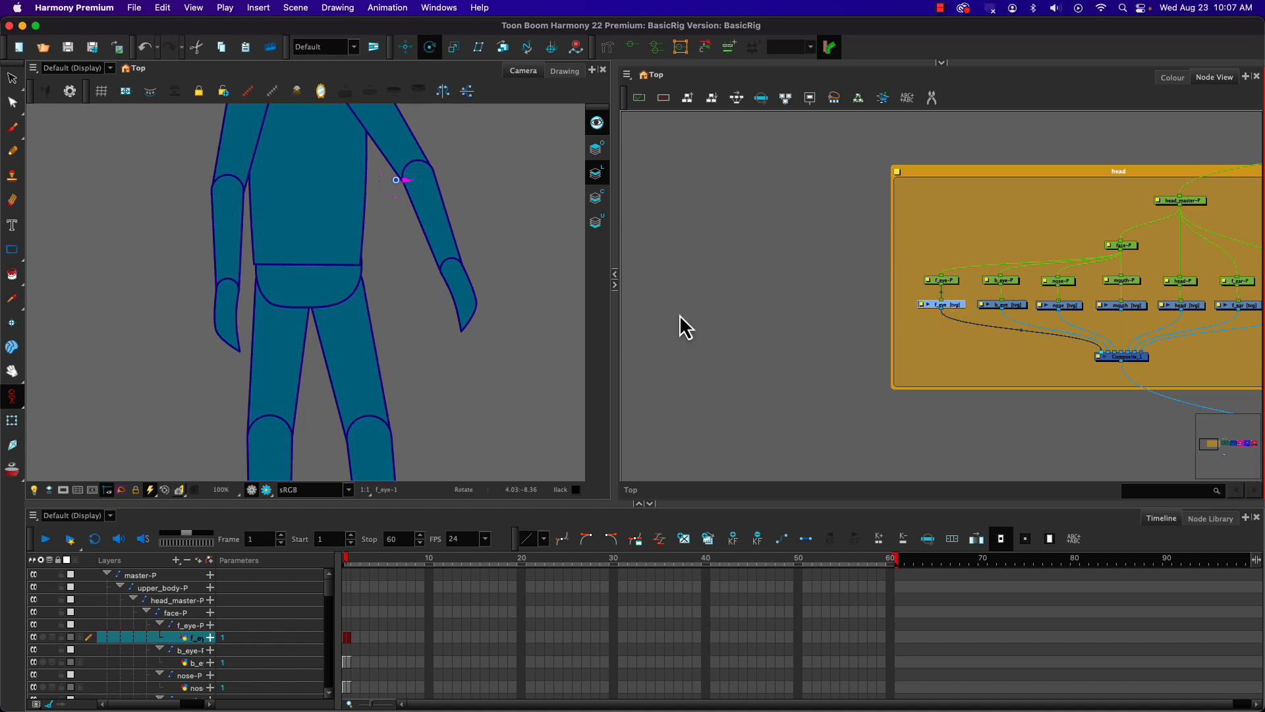
pyautogui.press('space')
pyautogui.moveTo(352, 155); pyautogui.dragTo(348, 347)
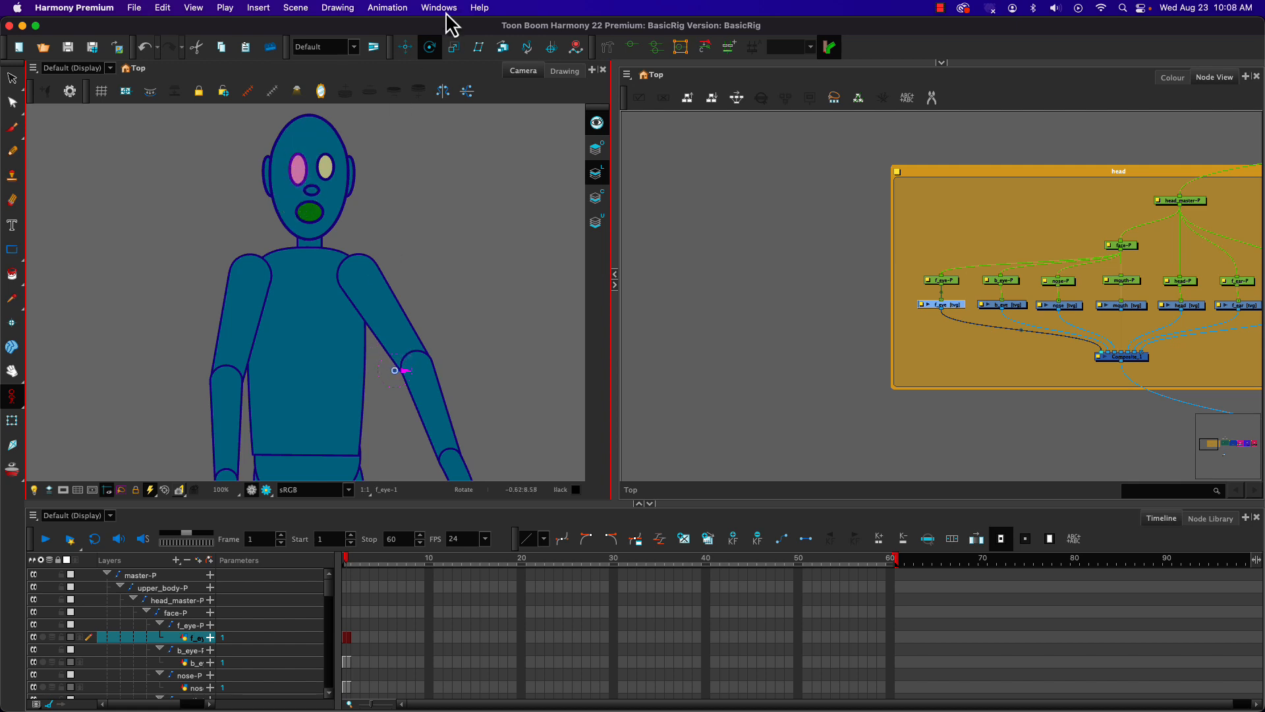
pyautogui.click(950, 280)
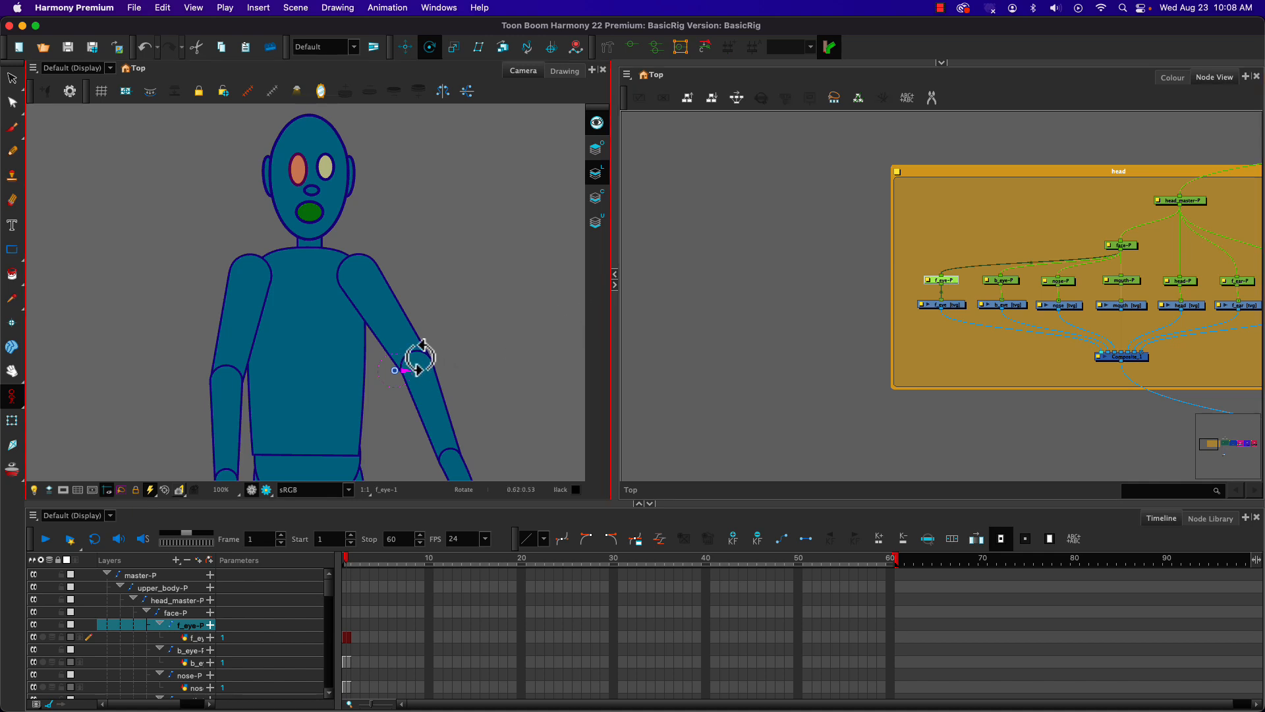
pyautogui.click(948, 307)
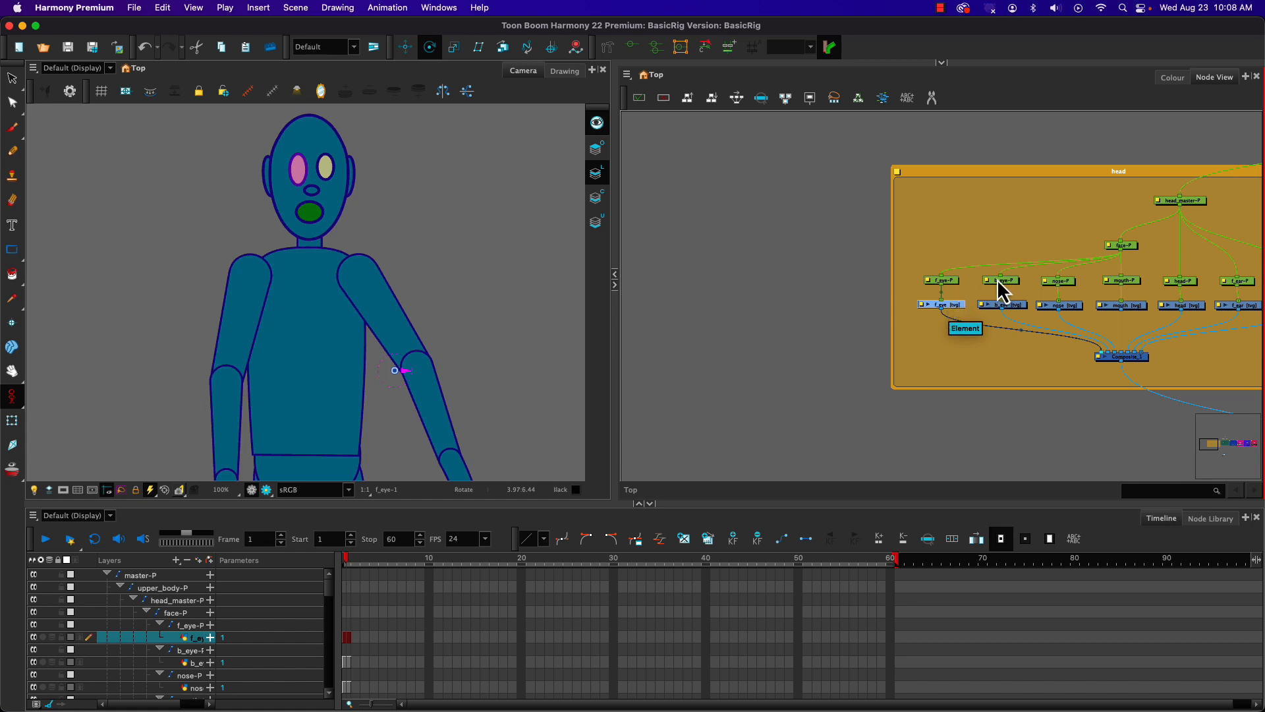
# Step: Select f_eye-P, activate the Transform tool and set the animate mode to Animate Current Frame
pyautogui.click(951, 282)
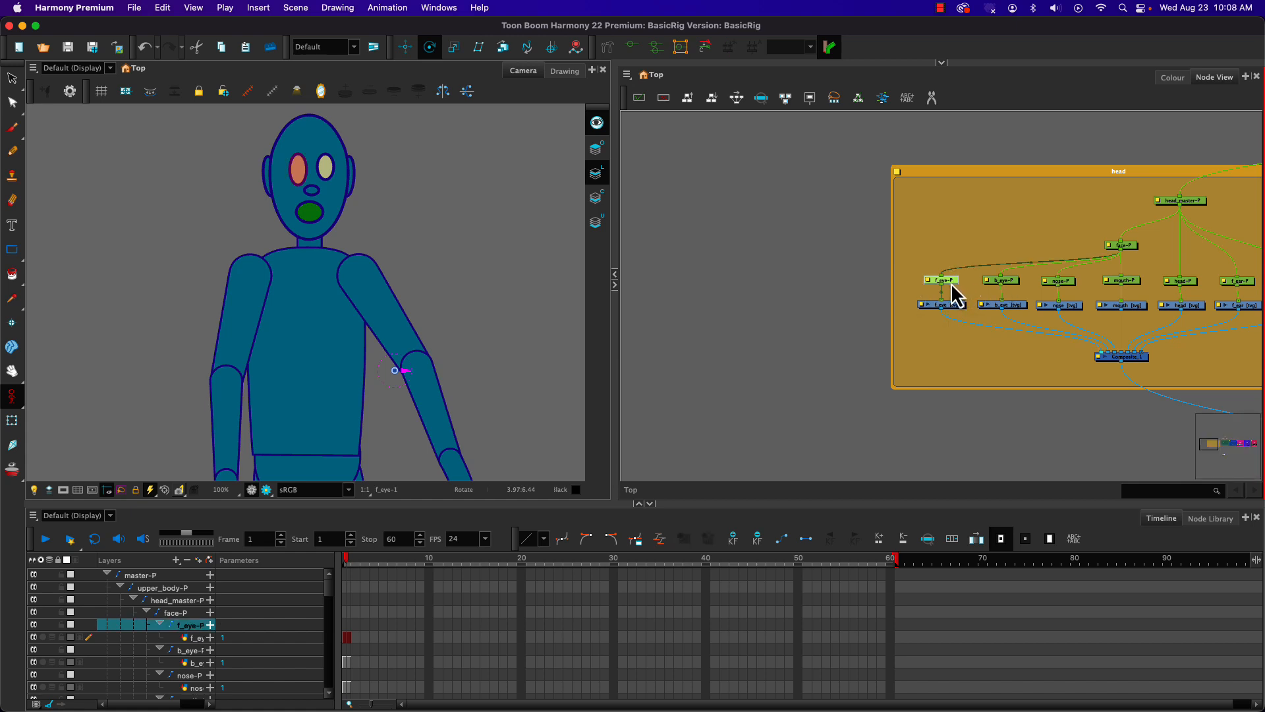
pyautogui.click(12, 422)
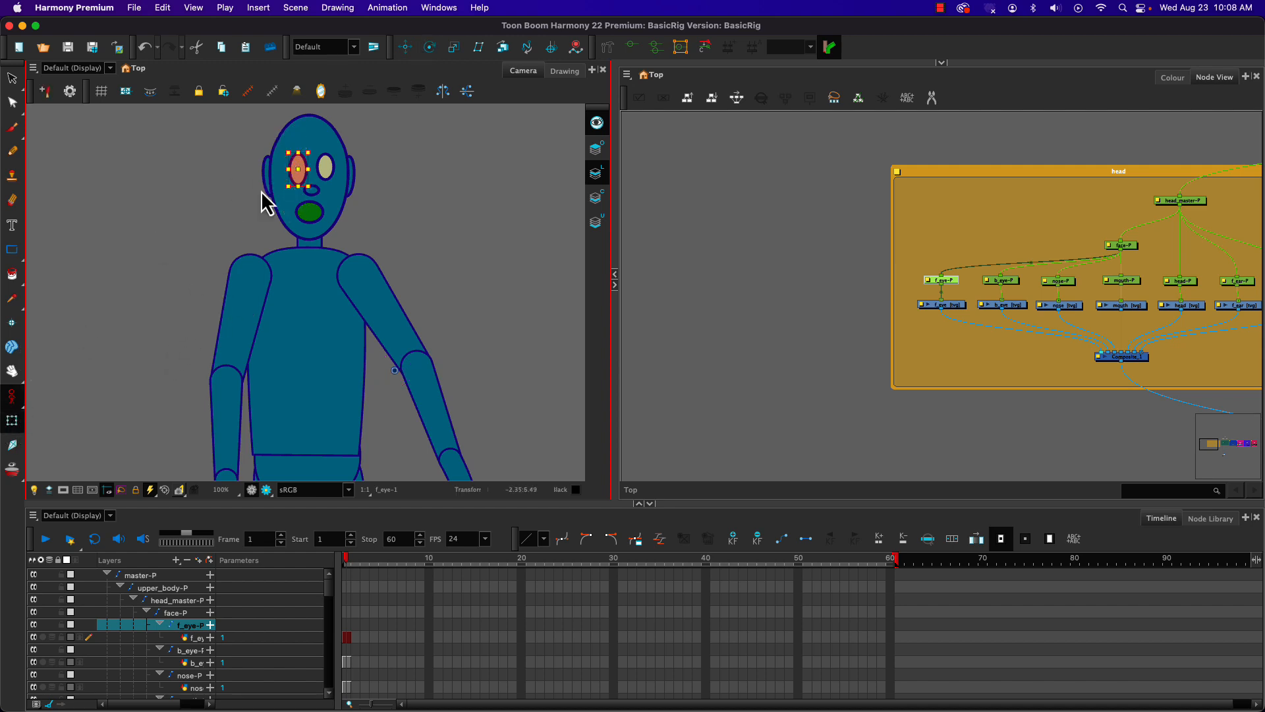
pyautogui.click(12, 396)
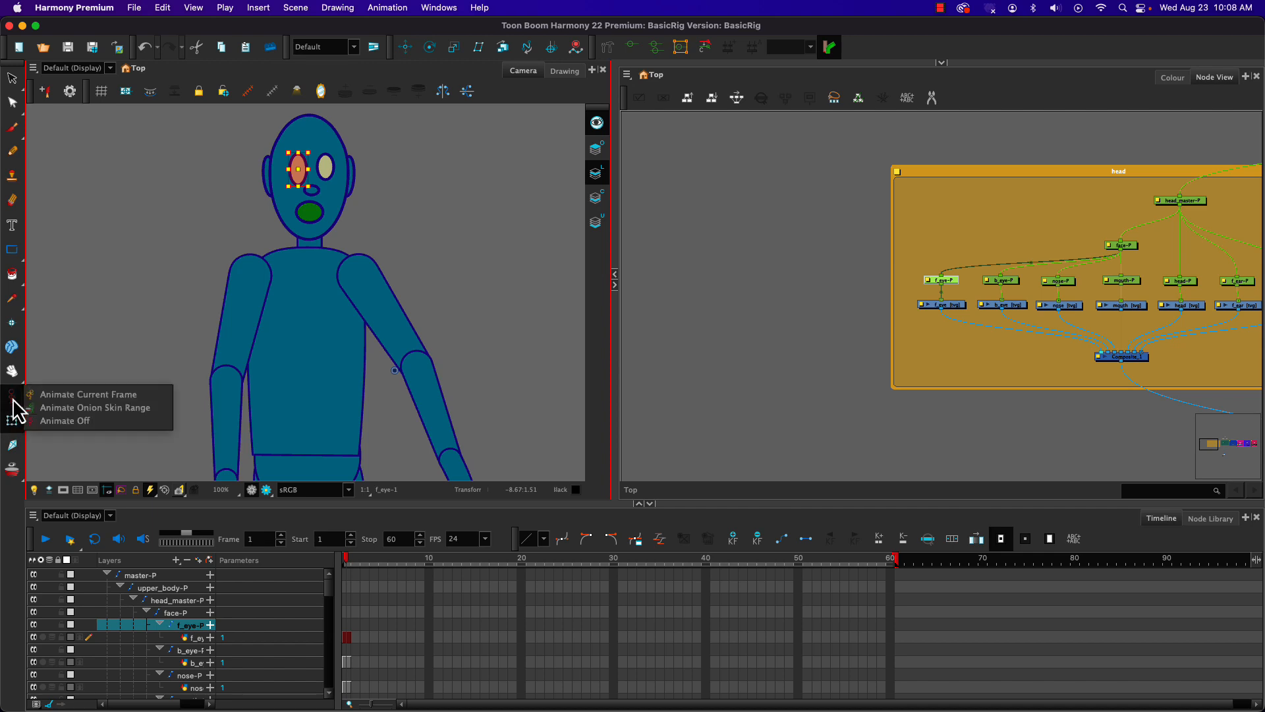
pyautogui.click(48, 395)
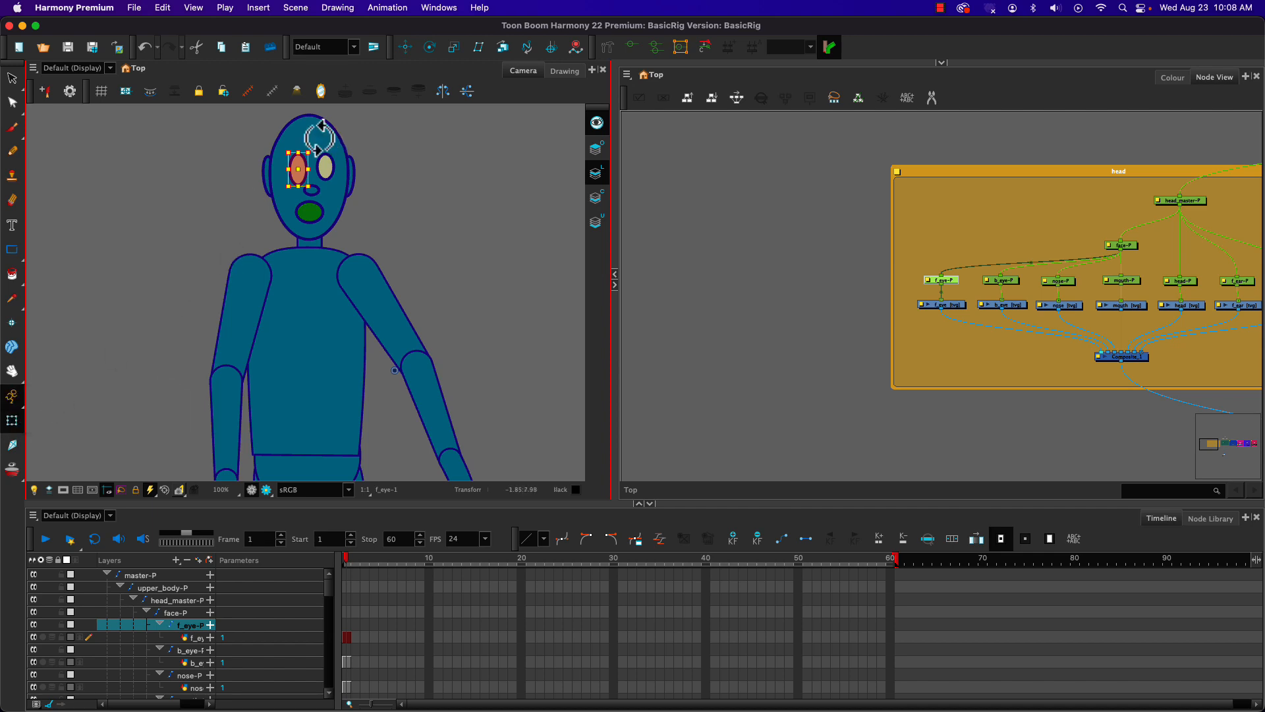
# Step: Place the pivots of f_eye-P, b_eye-P and nose-P at the lower edge of their drawings with the Rotate tool
pyautogui.click(951, 306)
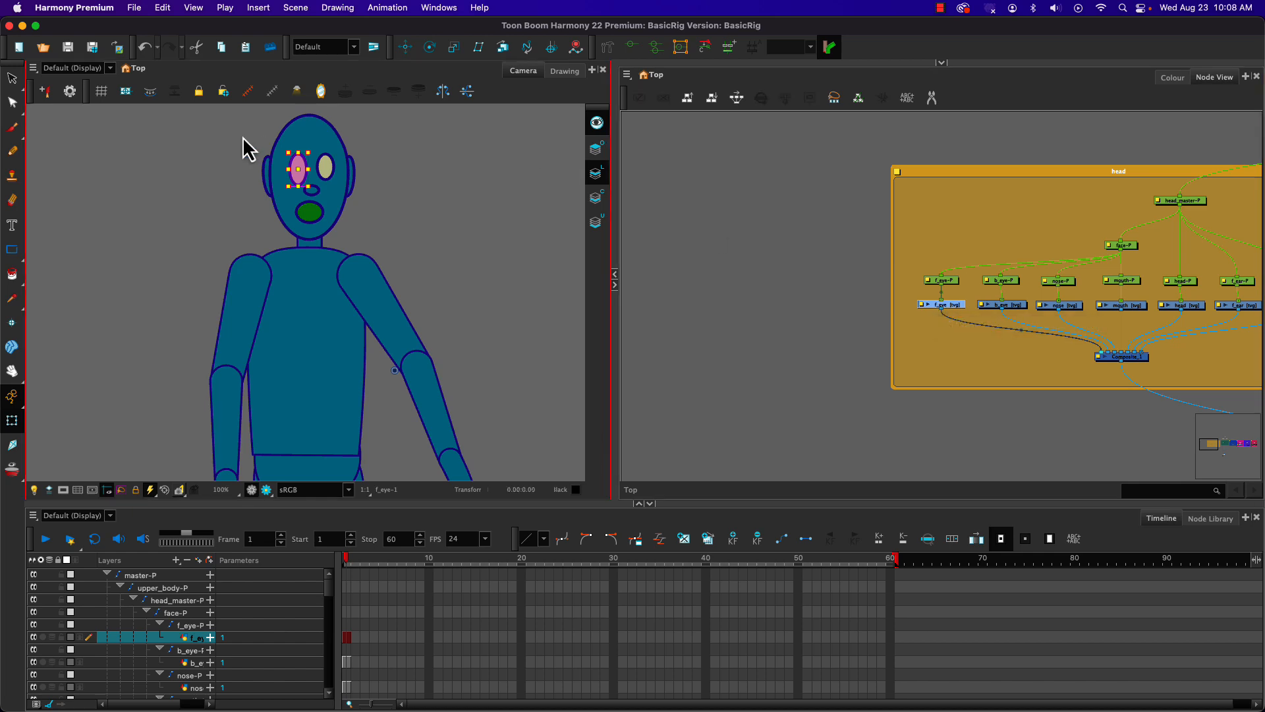
pyautogui.click(936, 282)
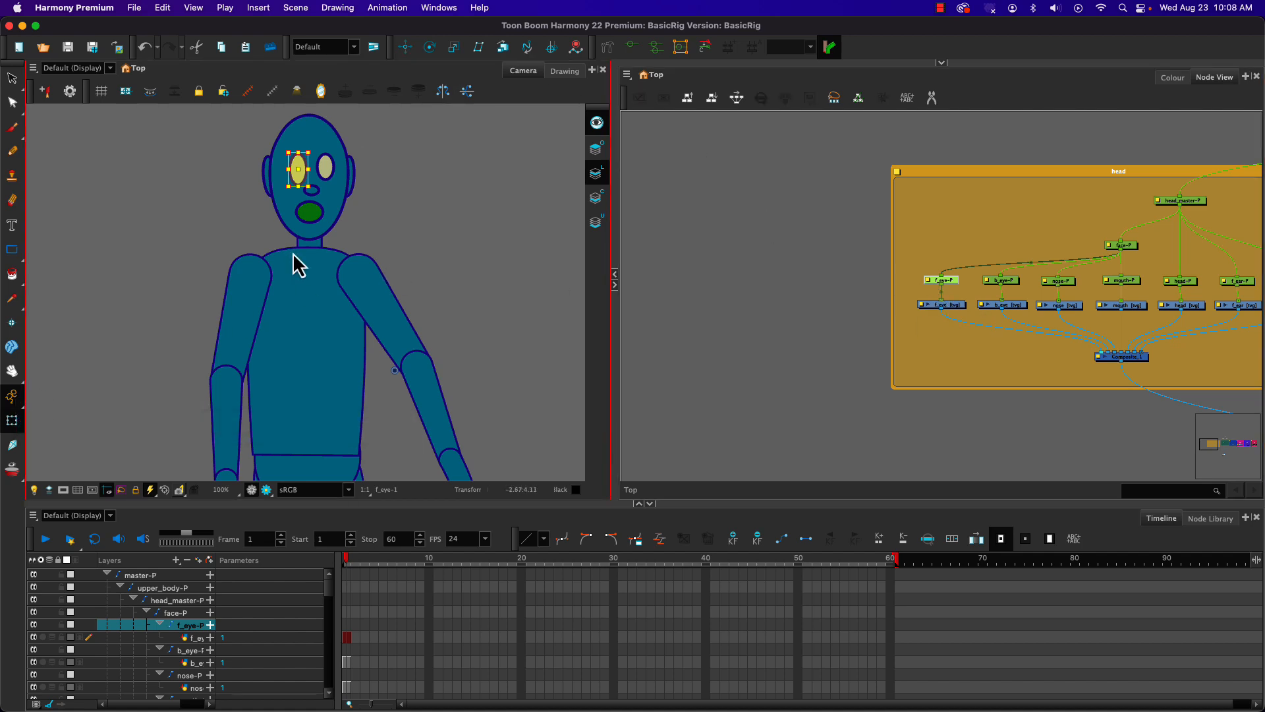
pyautogui.click(426, 48)
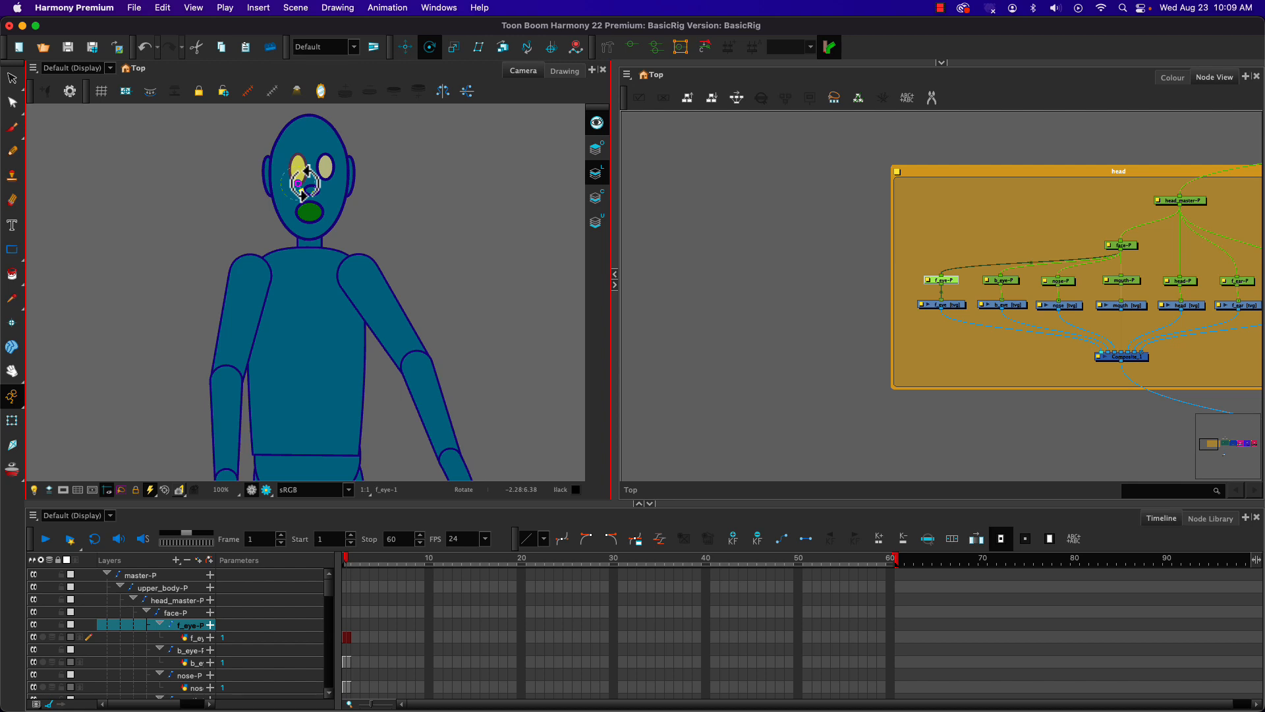
pyautogui.click(1008, 282)
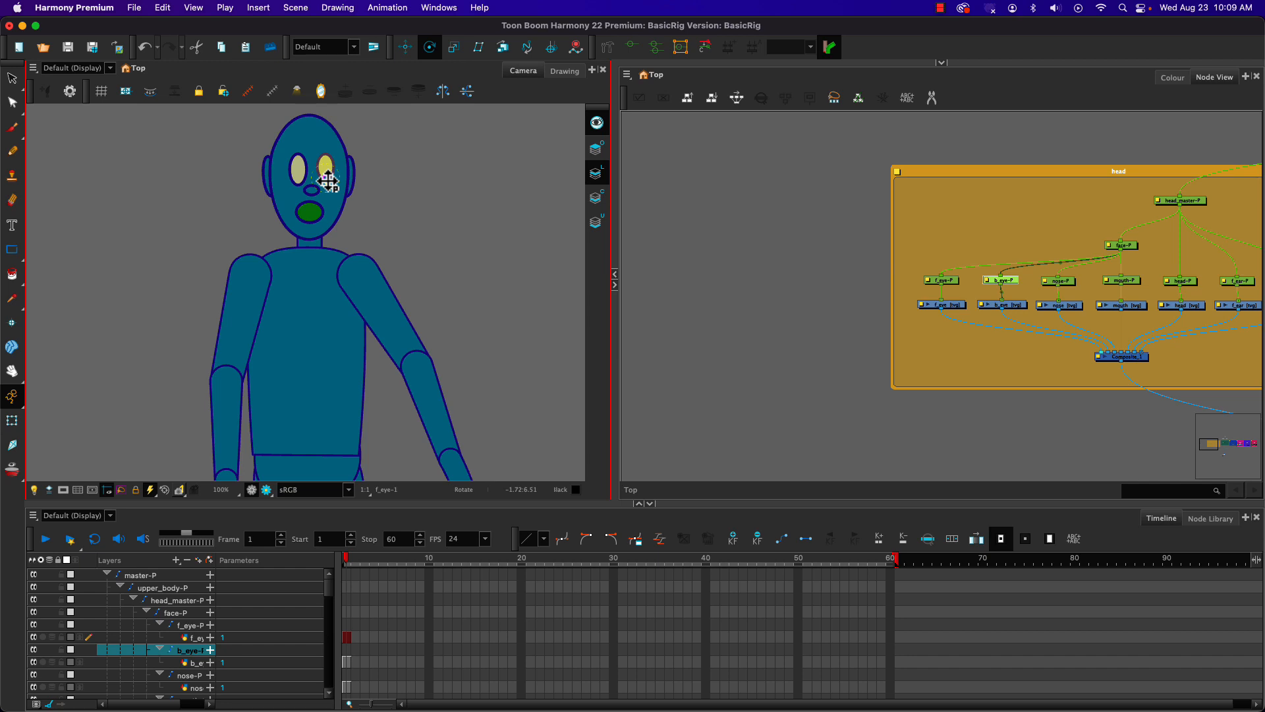
pyautogui.click(1065, 284)
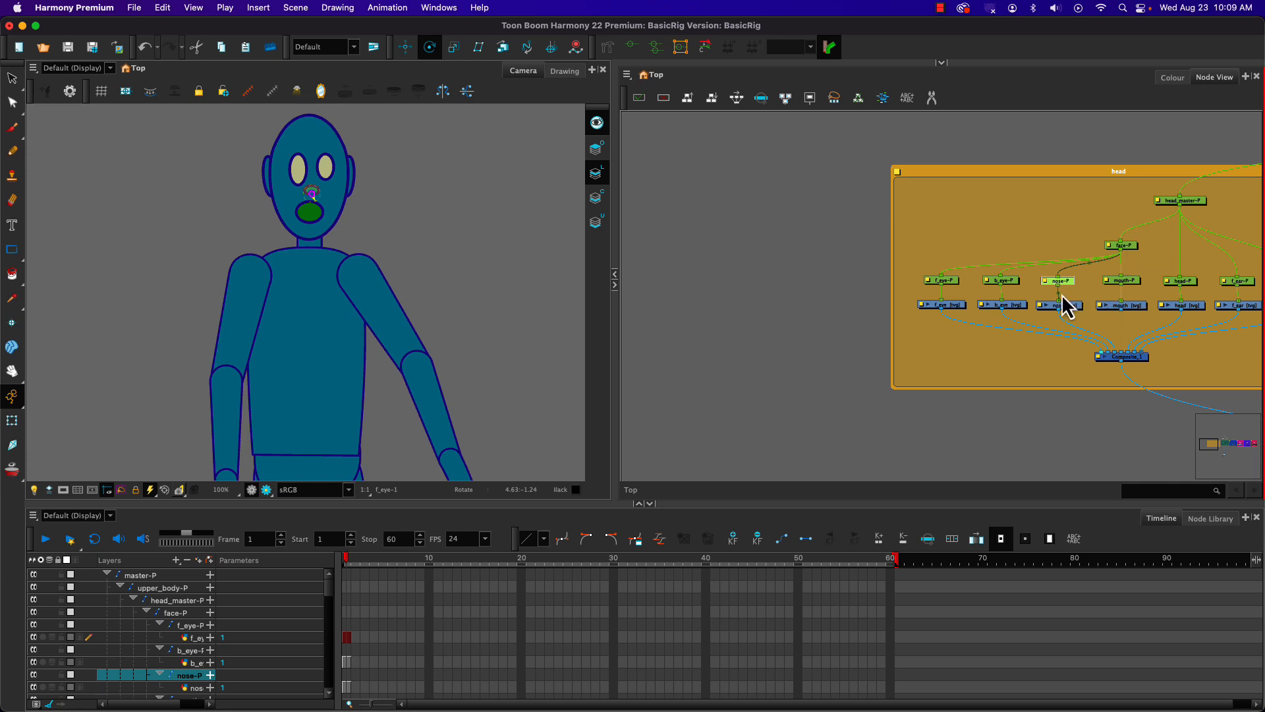
# Step: Select face-P and mouth-P together and move their pivots to the upper edge of the mouth
pyautogui.moveTo(1050, 325); pyautogui.dragTo(919, 335)
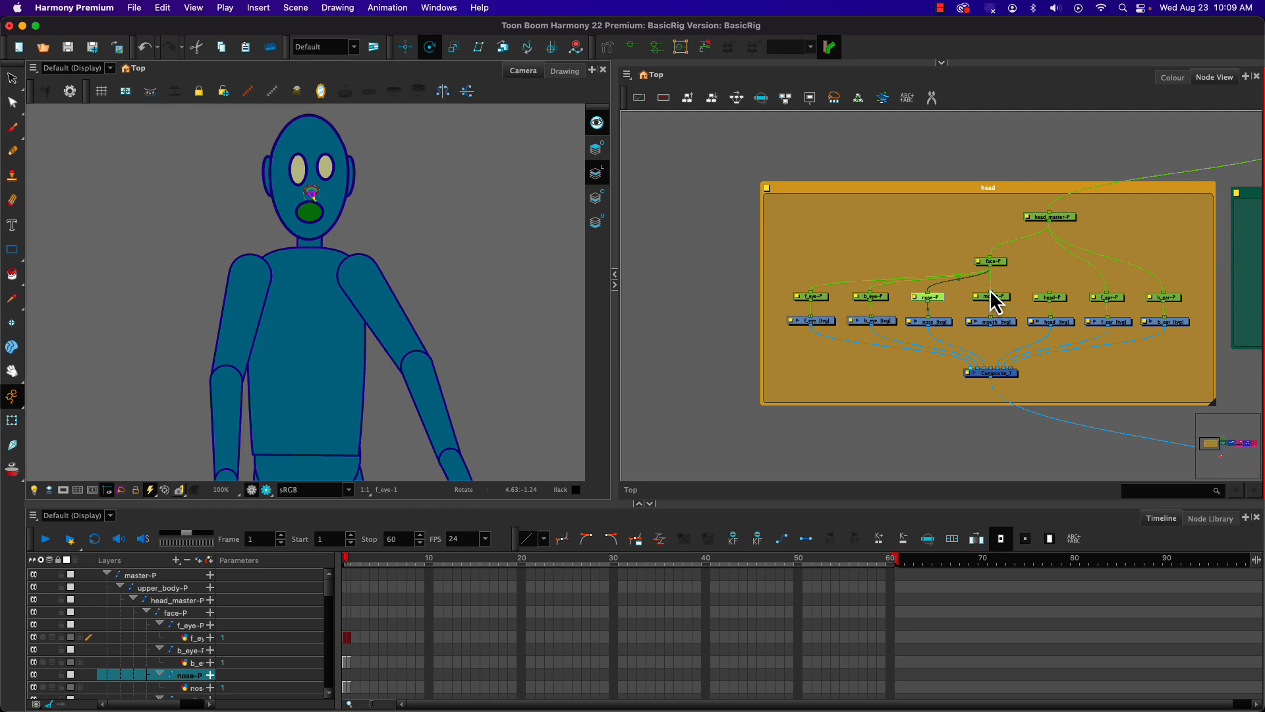
pyautogui.scroll(-2, 995, 302)
pyautogui.scroll(6, 995, 300)
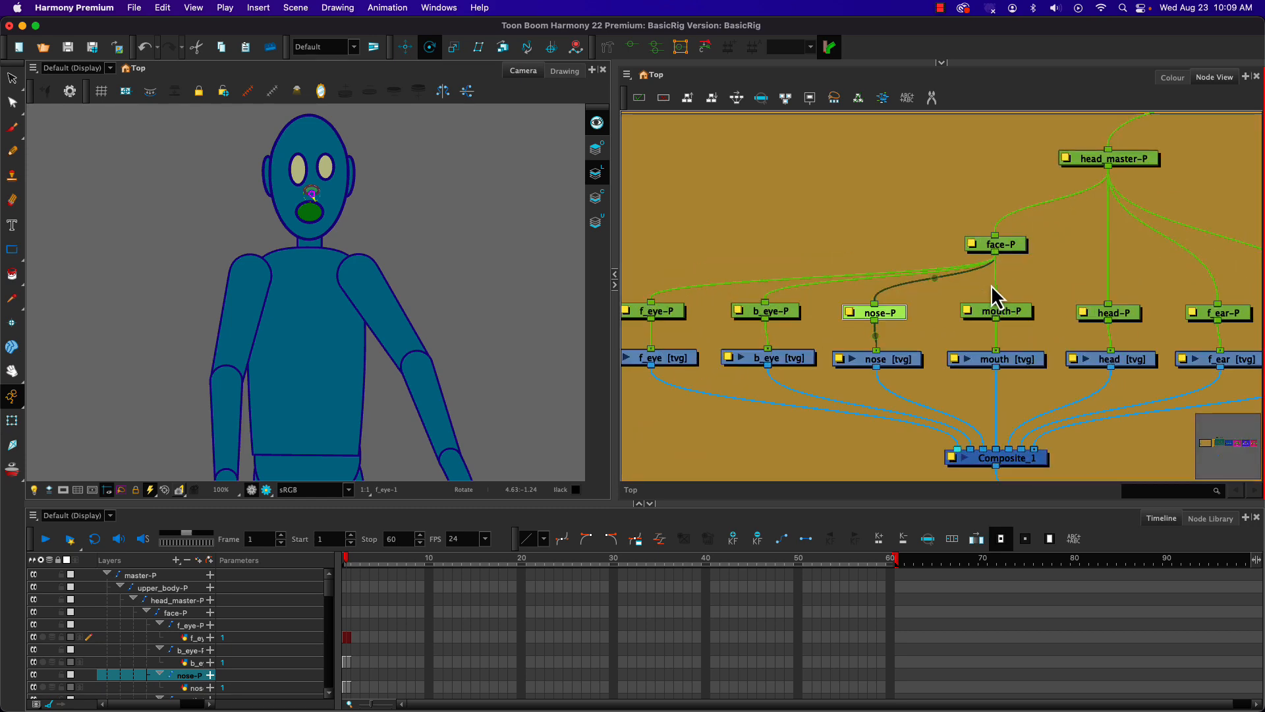
pyautogui.moveTo(1012, 330); pyautogui.dragTo(1024, 237)
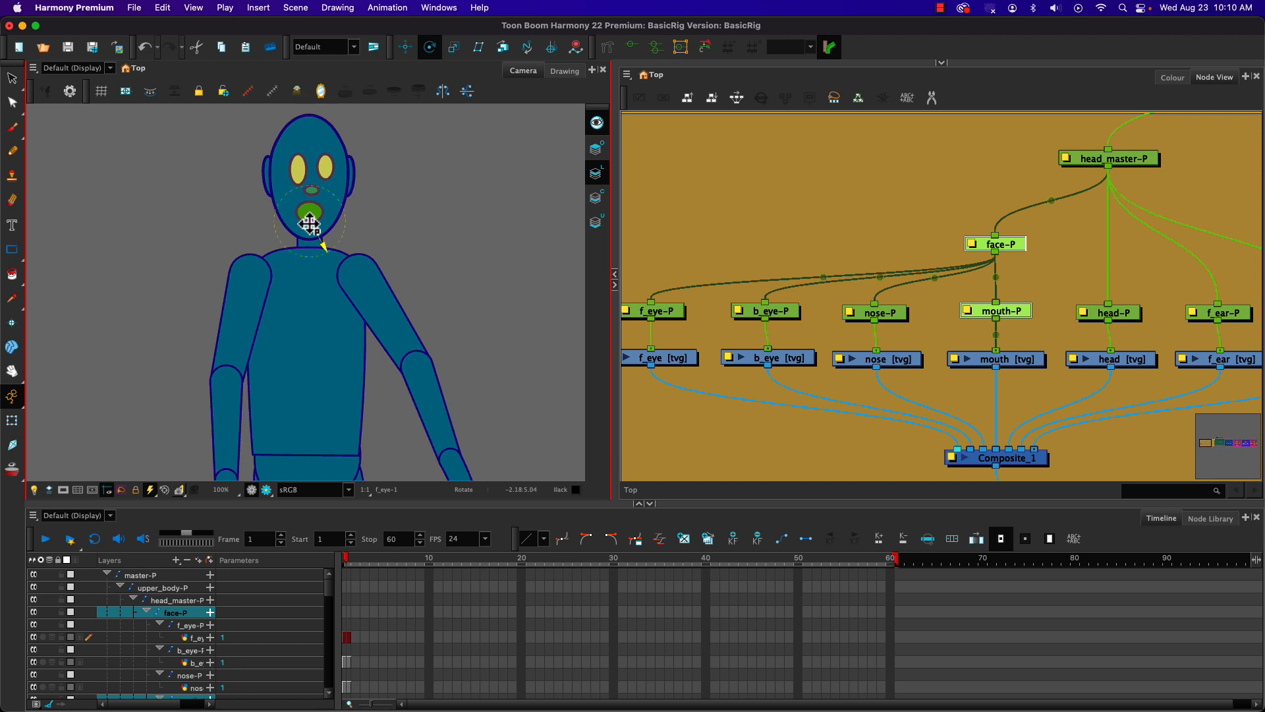
pyautogui.moveTo(309, 224); pyautogui.dragTo(311, 207)
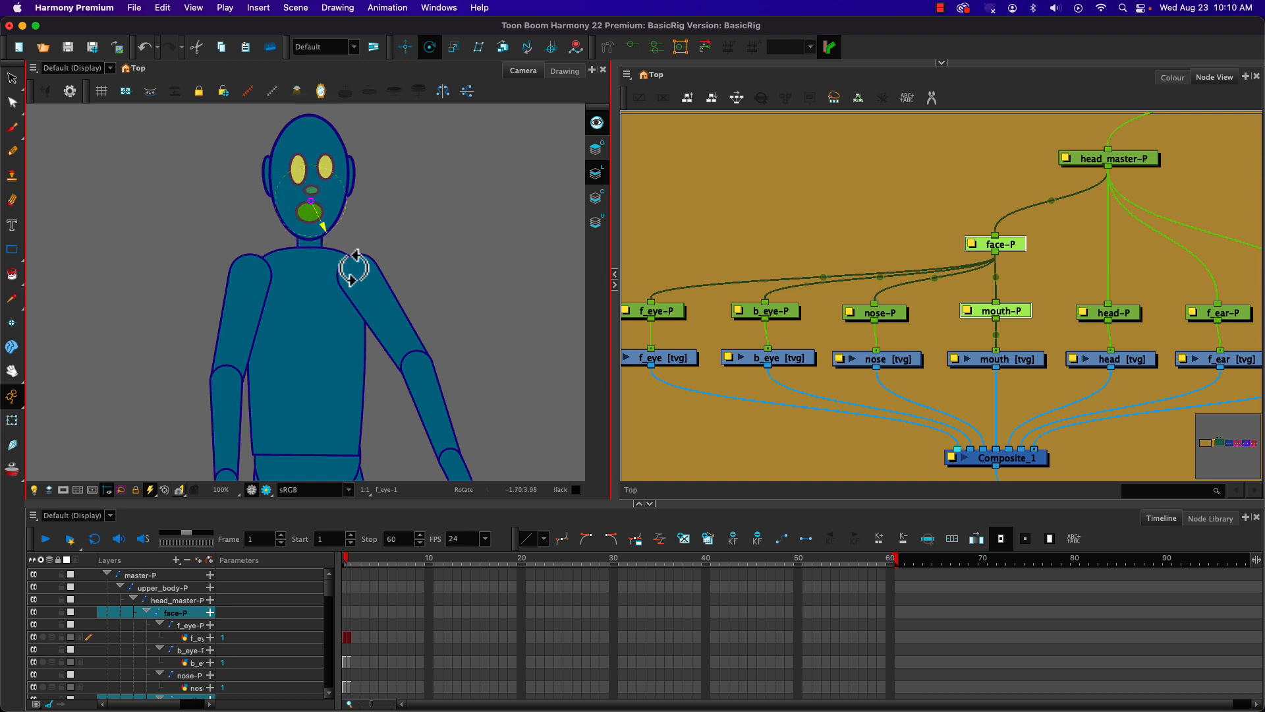
# Step: Inspect the pivots of face-P and mouth-P one at a time in the Camera view
pyautogui.click(860, 216)
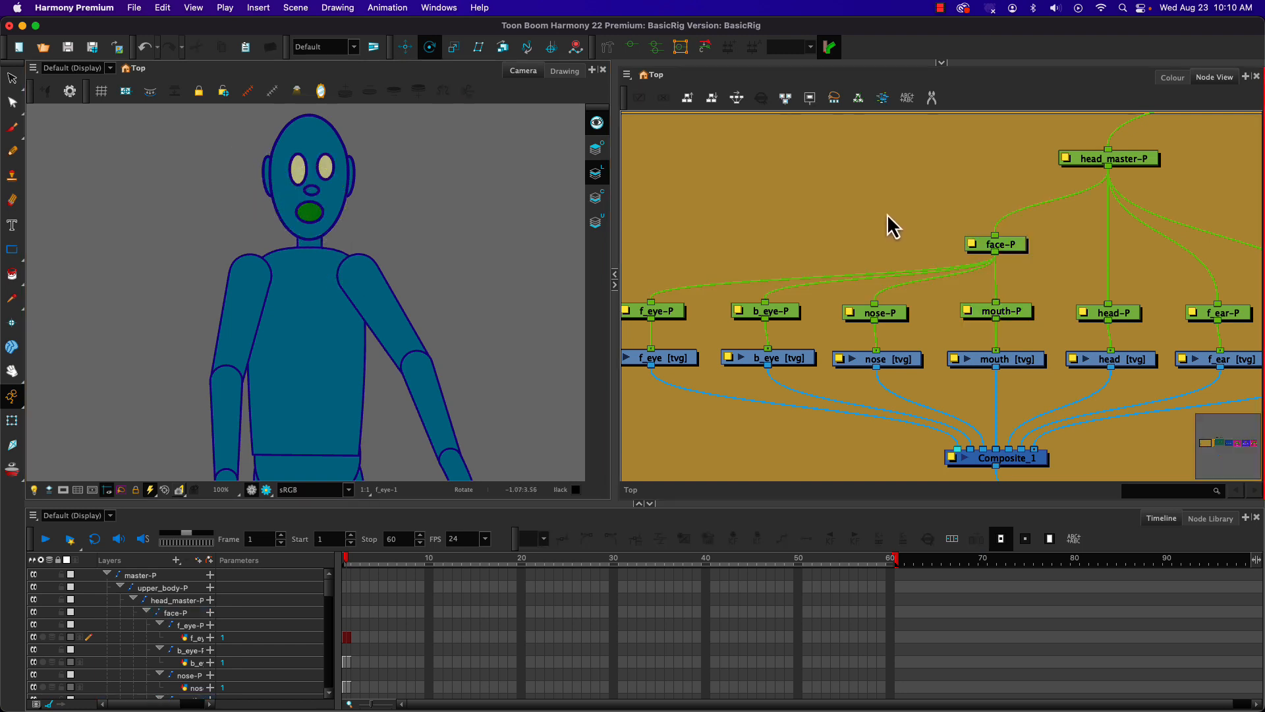
pyautogui.click(1001, 249)
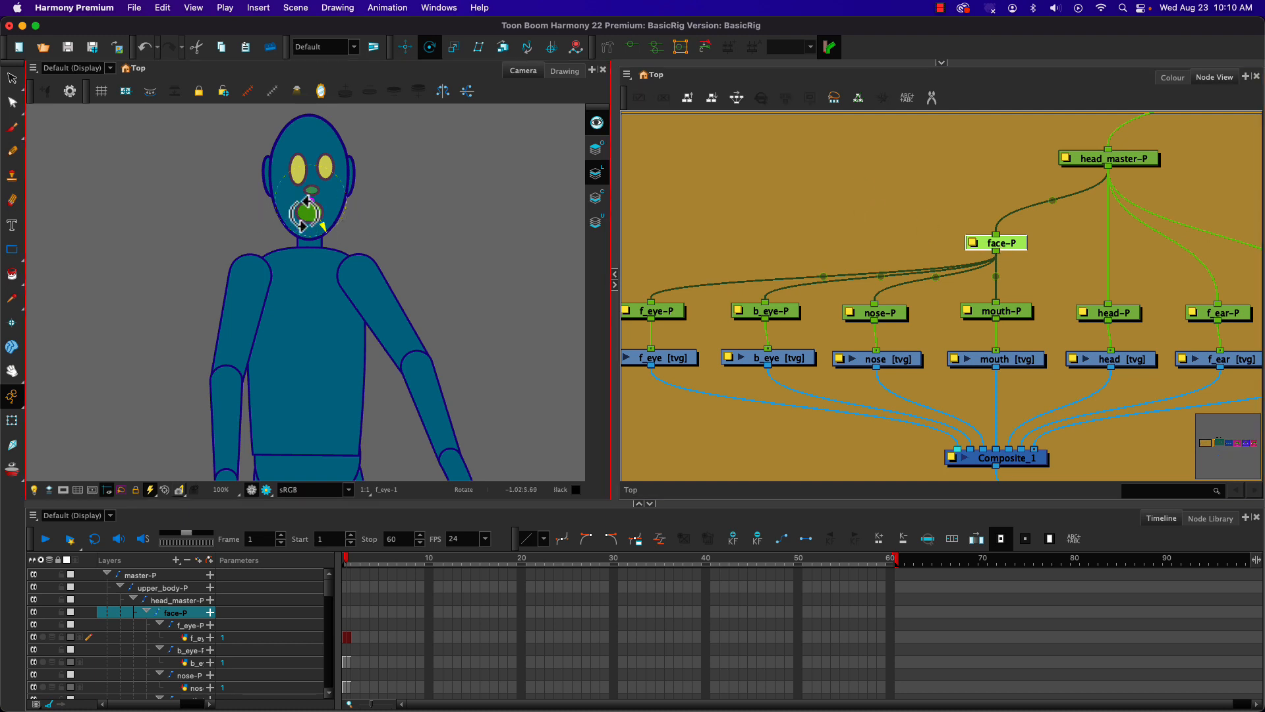
pyautogui.click(1008, 317)
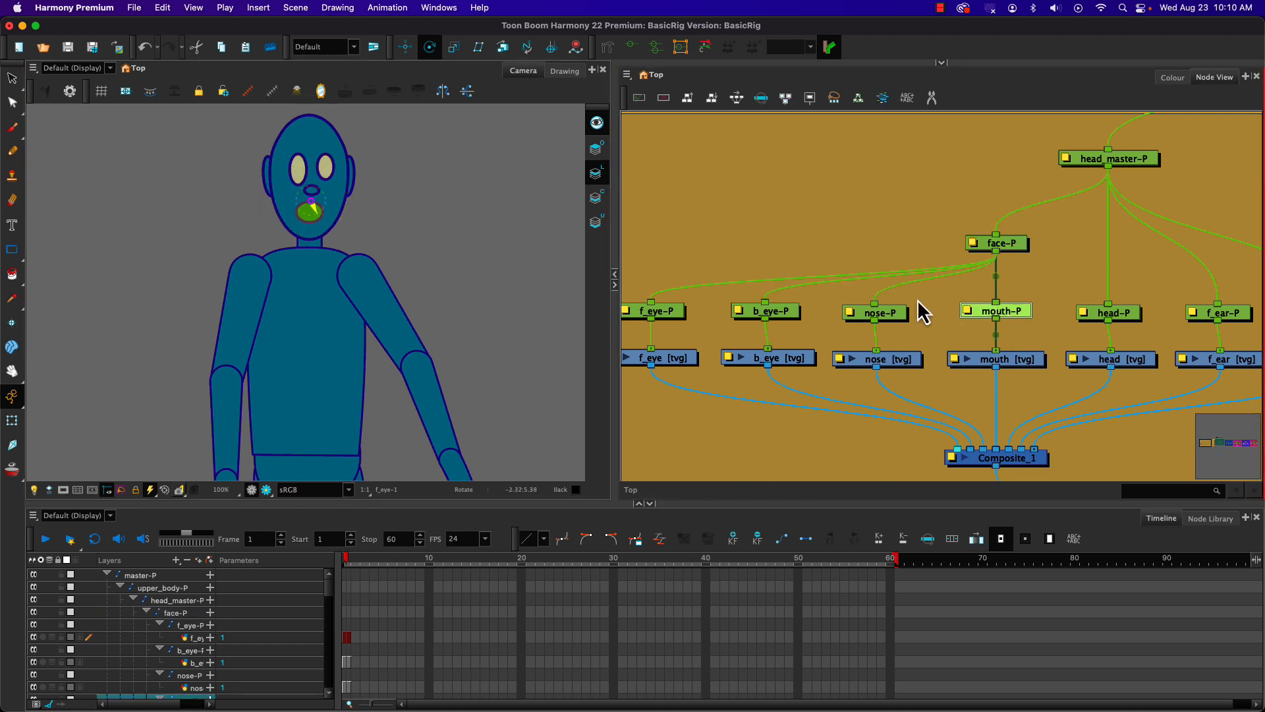
pyautogui.click(1009, 254)
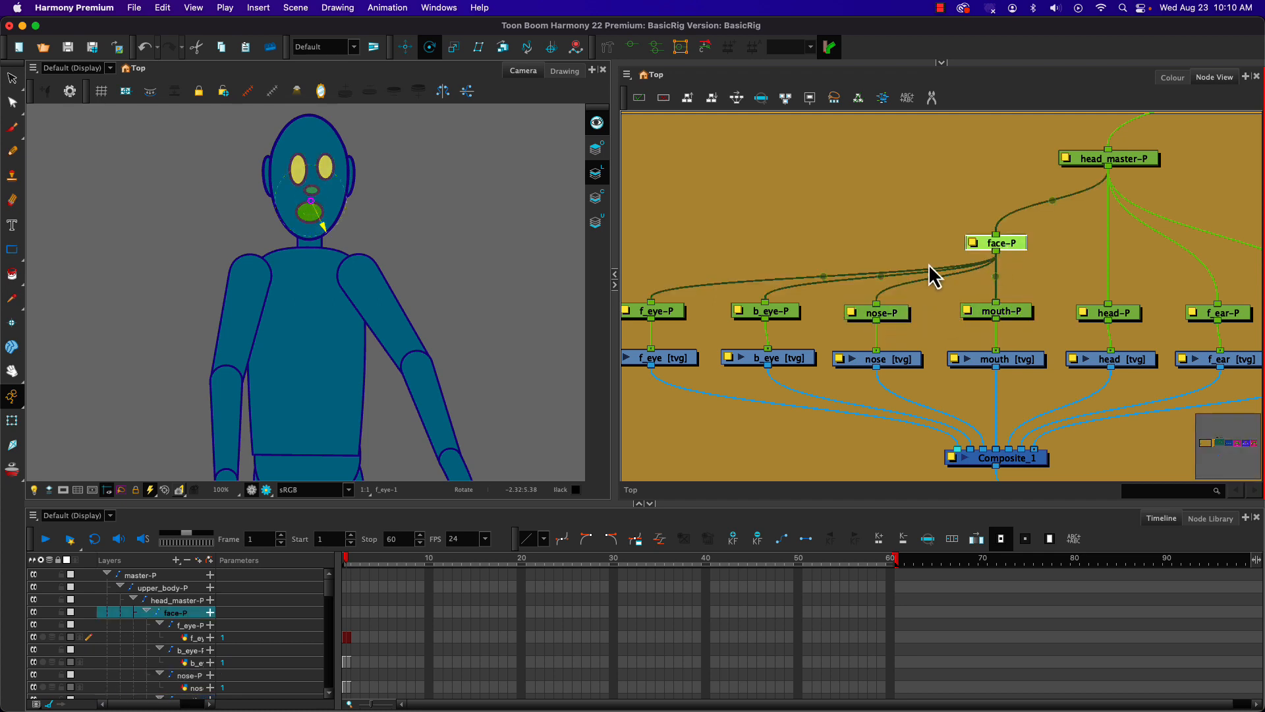
pyautogui.click(1068, 257)
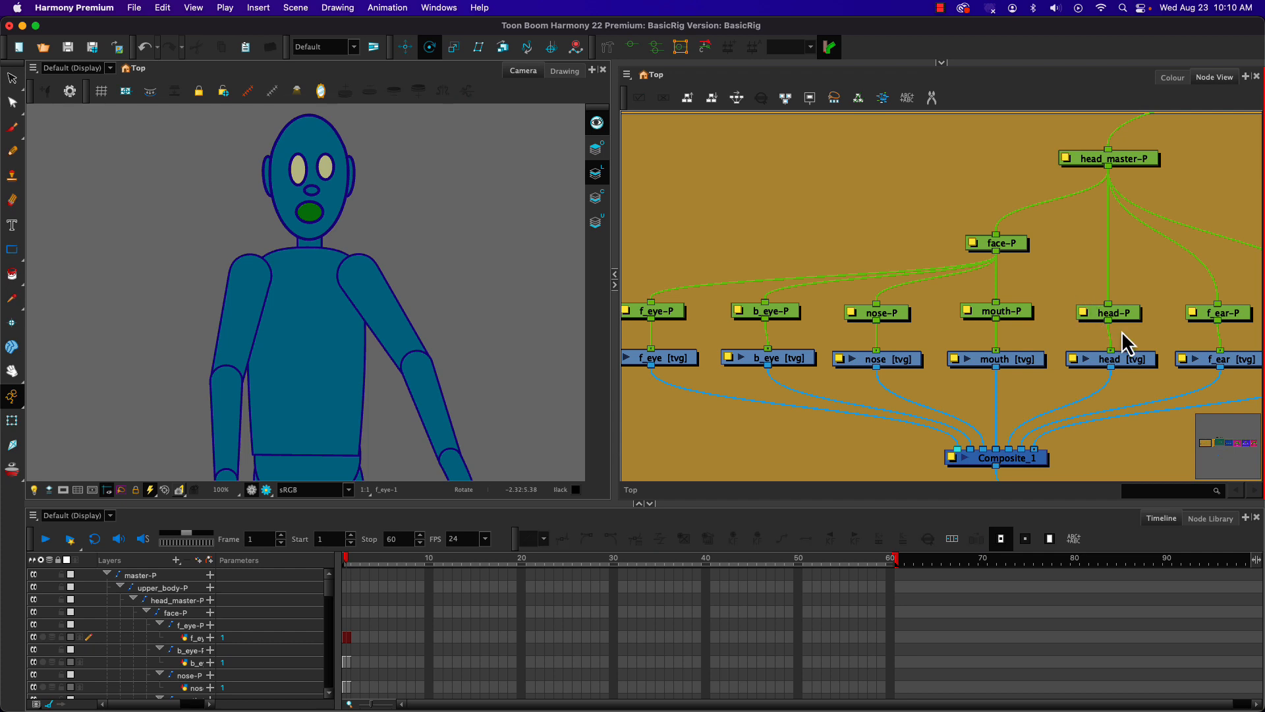
# Step: Place the head_master-P and head-P pivots at the head's base, and the f_ear-P and b_ear-P pivots where the ears meet the head
pyautogui.moveTo(1122, 331); pyautogui.dragTo(1125, 145)
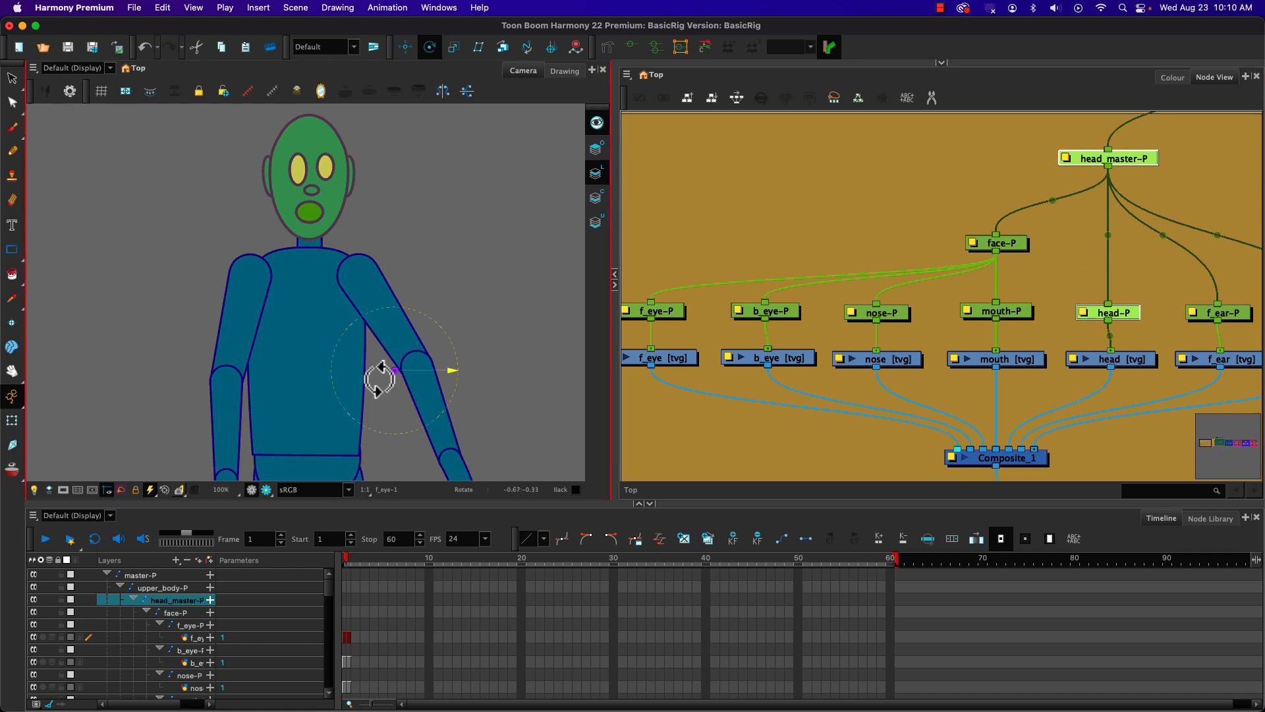
pyautogui.moveTo(394, 372); pyautogui.dragTo(307, 241)
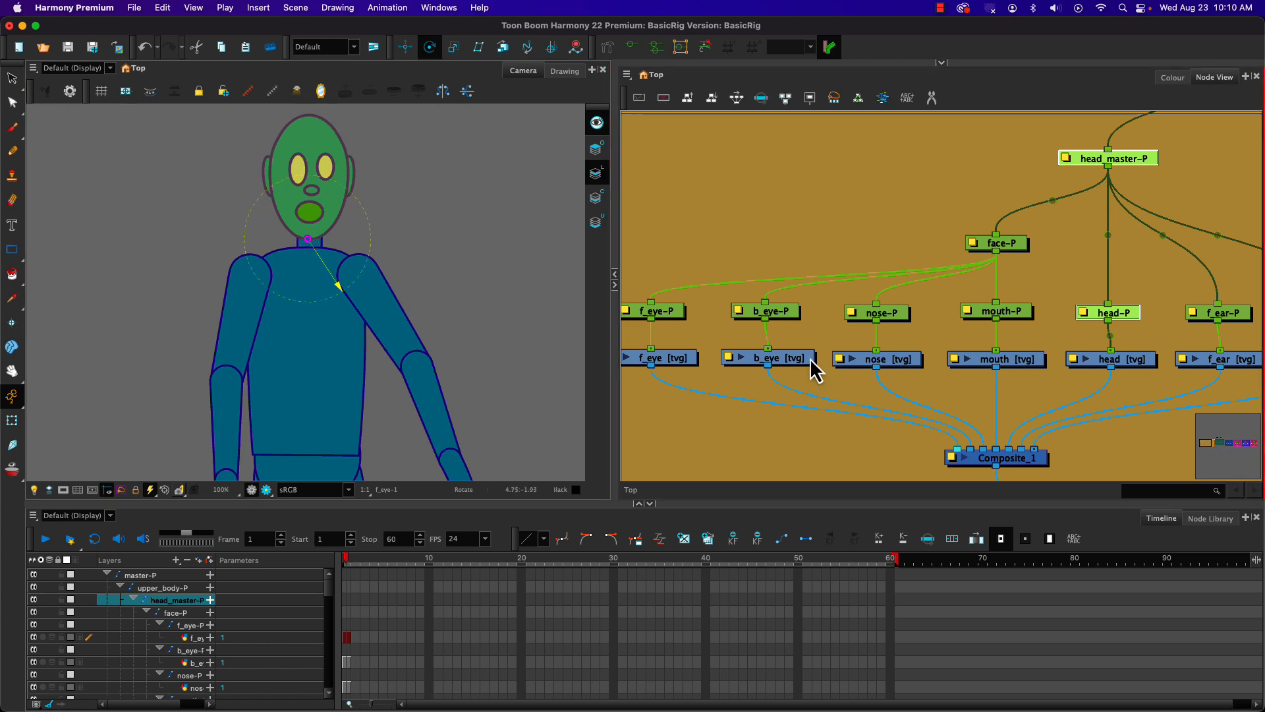
pyautogui.moveTo(1051, 271); pyautogui.dragTo(821, 256)
pyautogui.click(1001, 303)
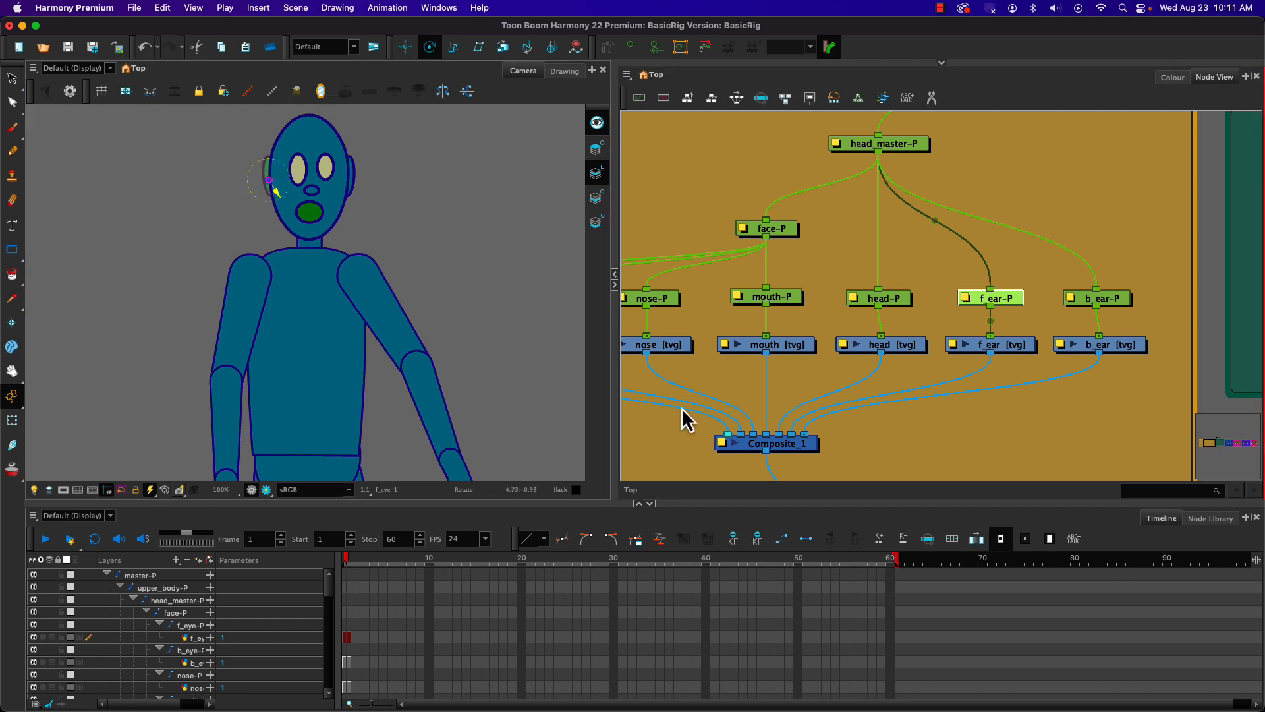
pyautogui.click(1109, 302)
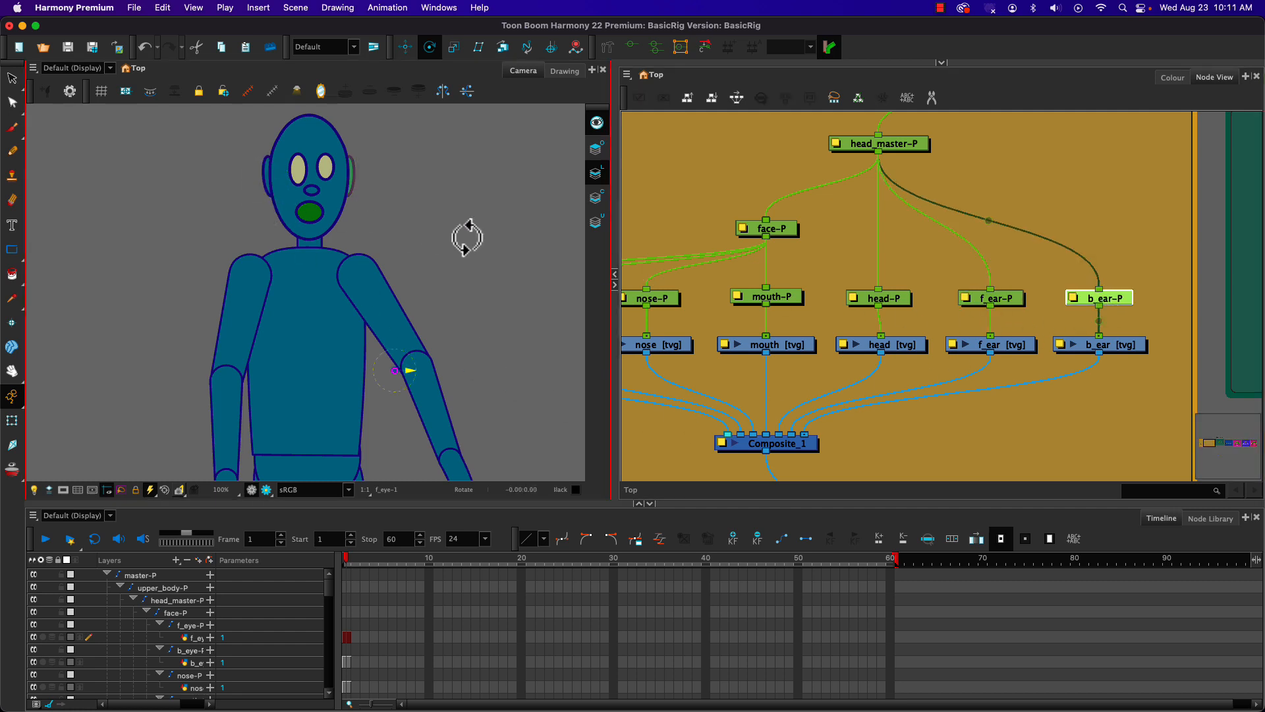
pyautogui.moveTo(396, 371); pyautogui.dragTo(347, 170)
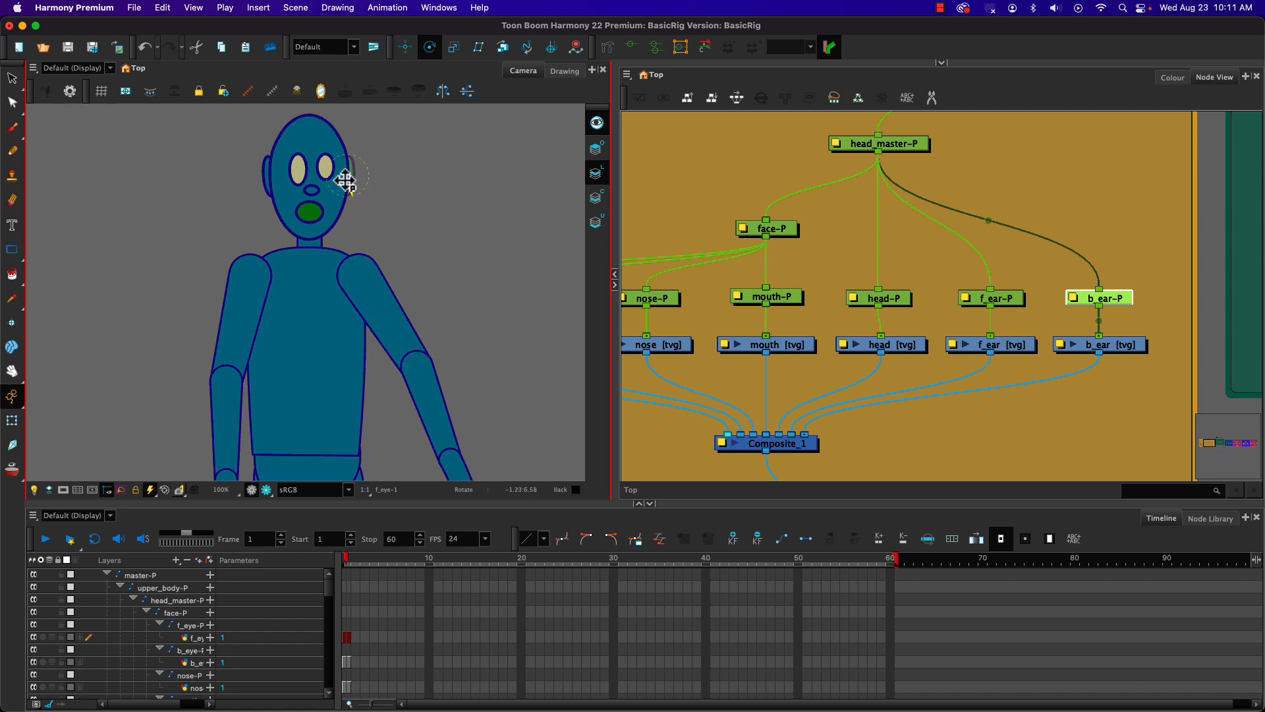
# Step: Select upper_body-P and torso-P together and move their pivots to the centre of the waistline
pyautogui.moveTo(995, 348); pyautogui.dragTo(633, 373)
pyautogui.moveTo(878, 228); pyautogui.dragTo(850, 348)
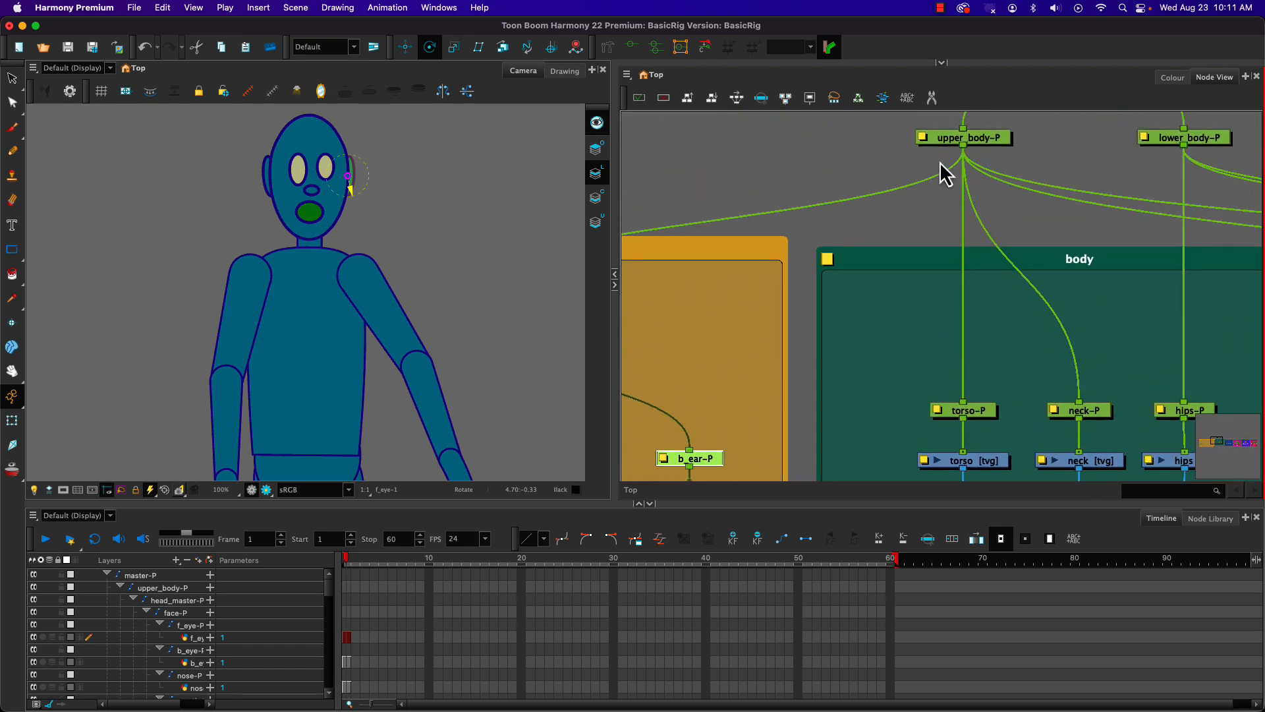
pyautogui.scroll(-2, 927, 192)
pyautogui.scroll(-2, 926, 198)
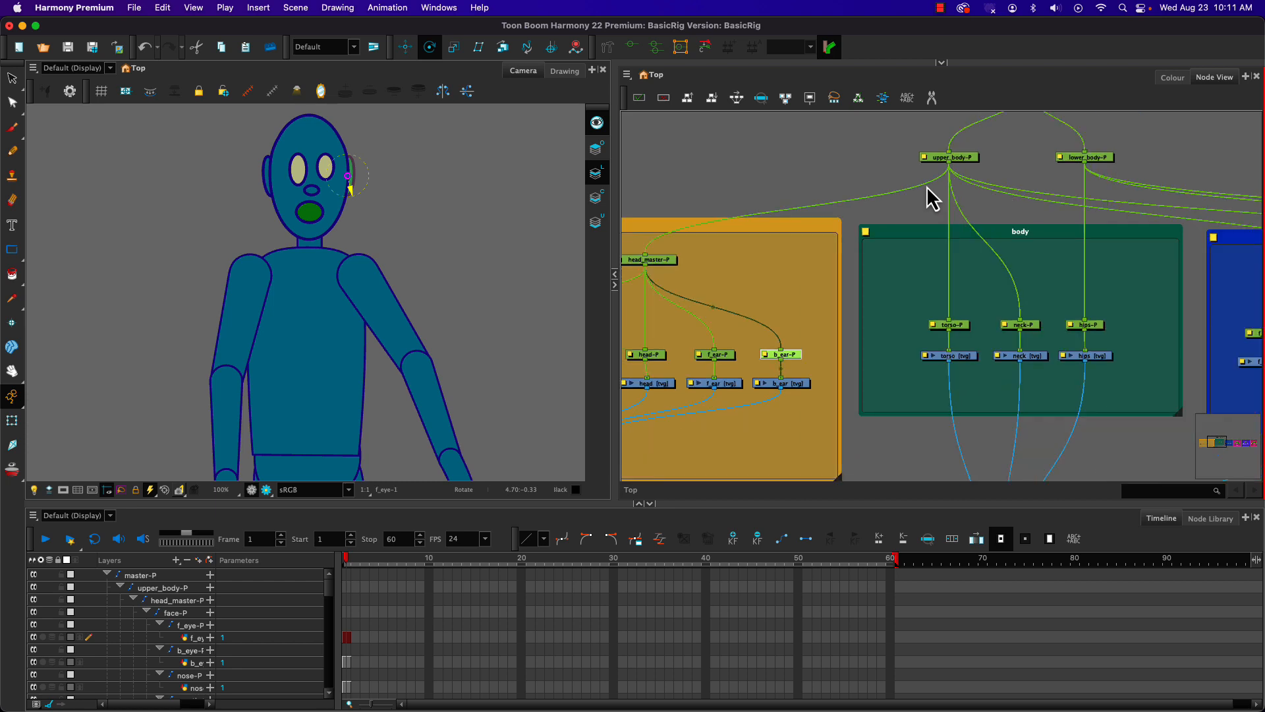
pyautogui.moveTo(962, 146); pyautogui.dragTo(963, 338)
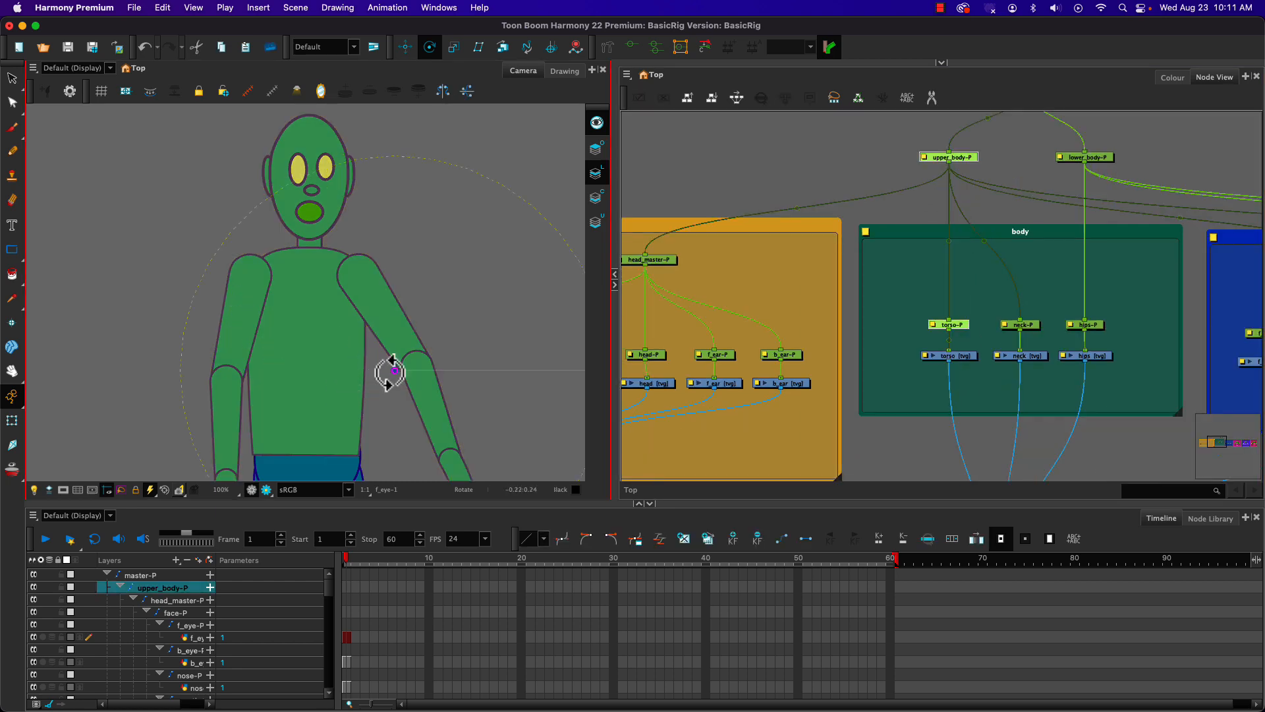
pyautogui.moveTo(396, 368); pyautogui.dragTo(307, 456)
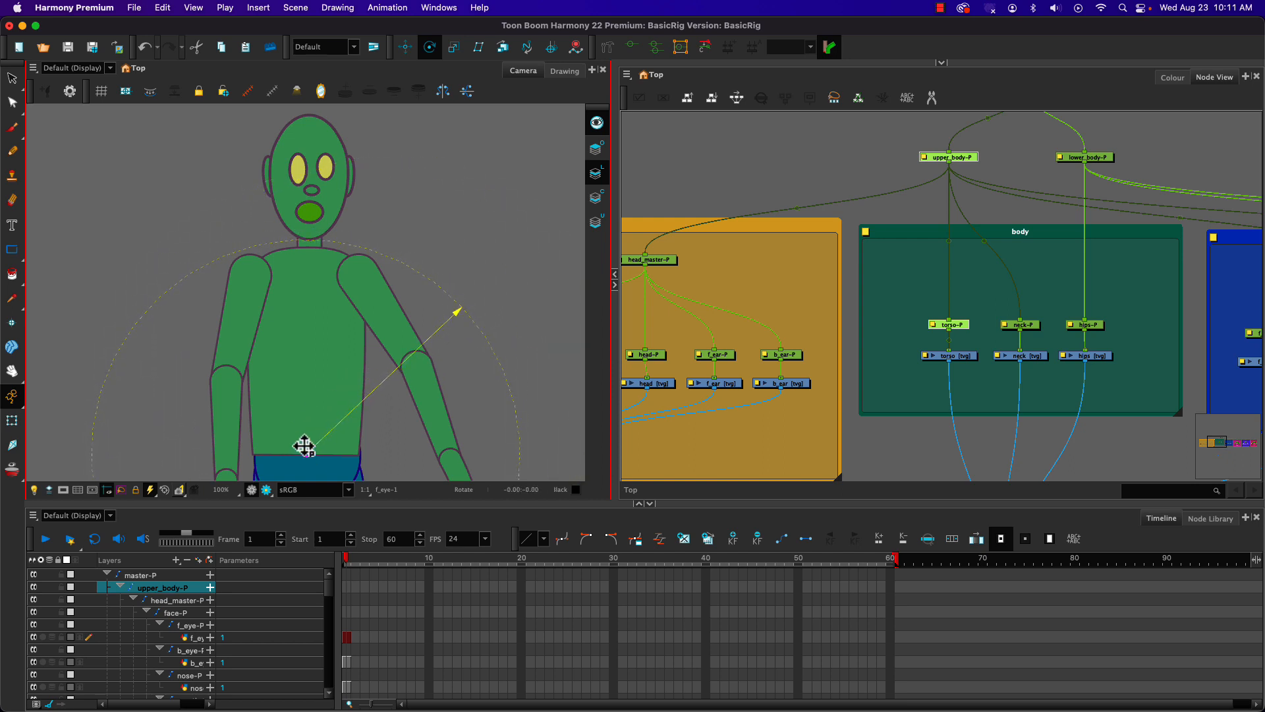
# Step: Place neck-P's pivot at the base of the neck and the lower_body-P and hips-P pivots at the centre of the waistline
pyautogui.click(1021, 323)
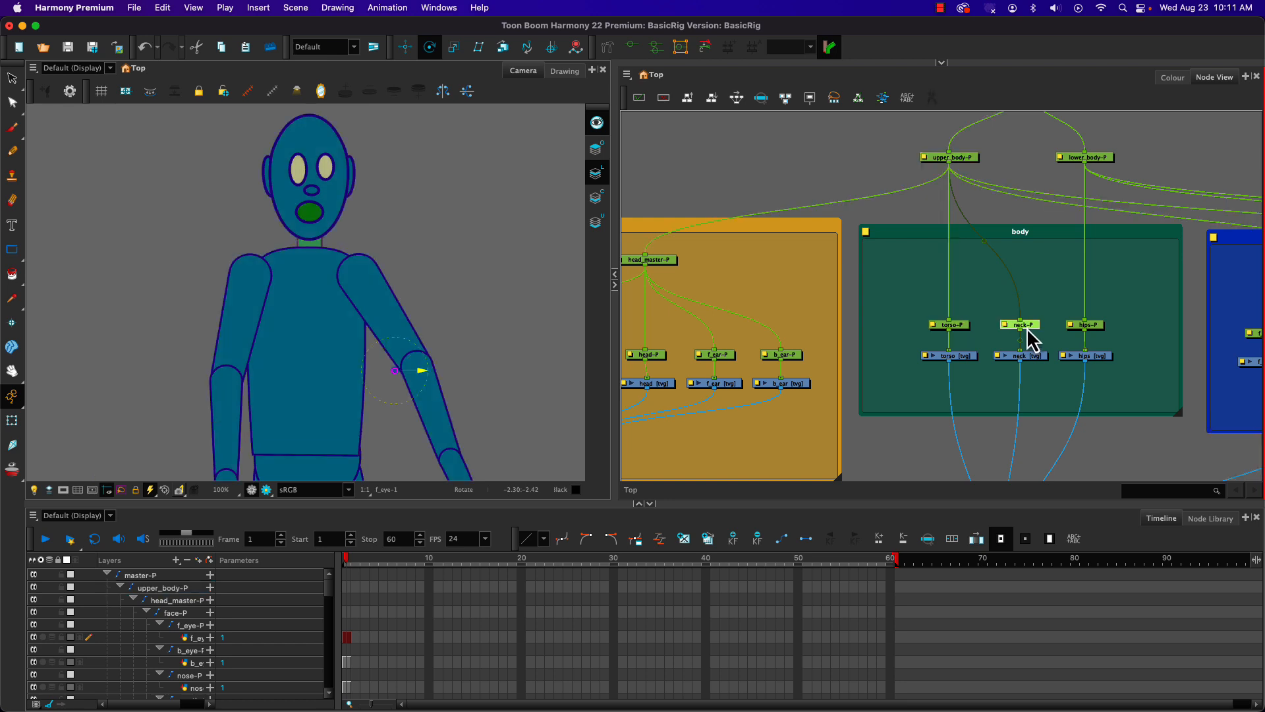
pyautogui.click(309, 251)
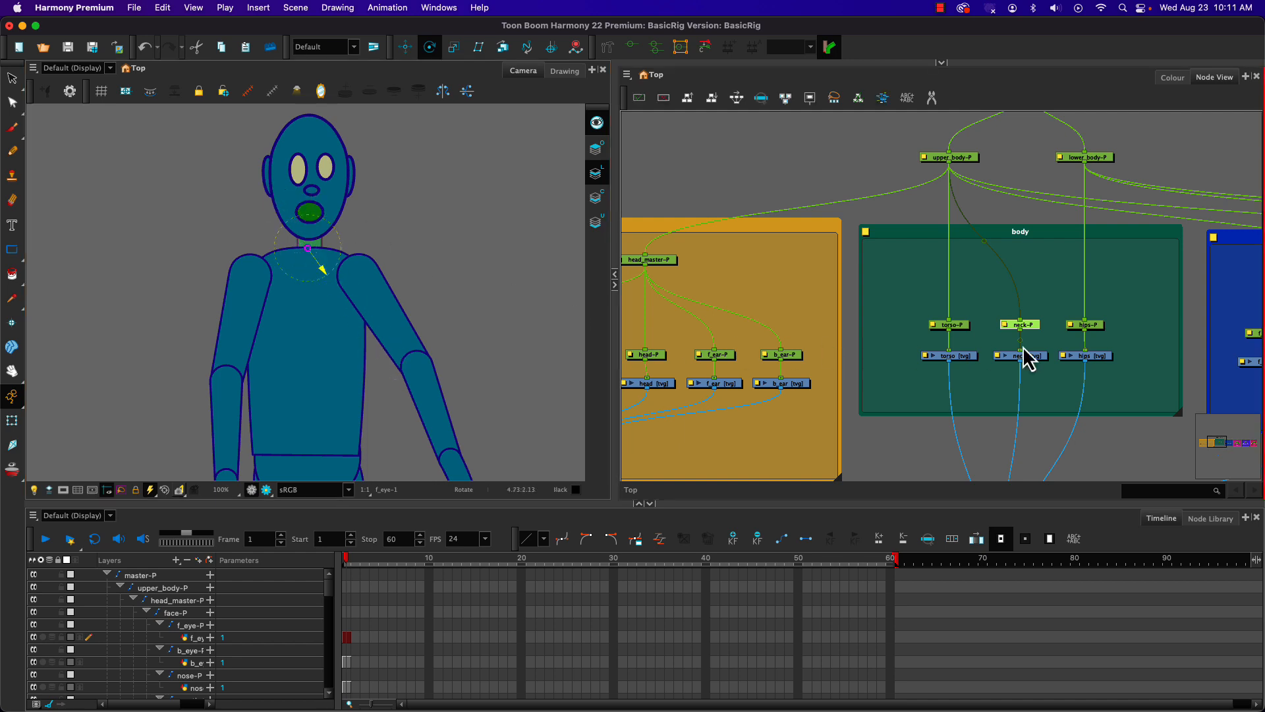
pyautogui.moveTo(1098, 135); pyautogui.dragTo(1091, 320)
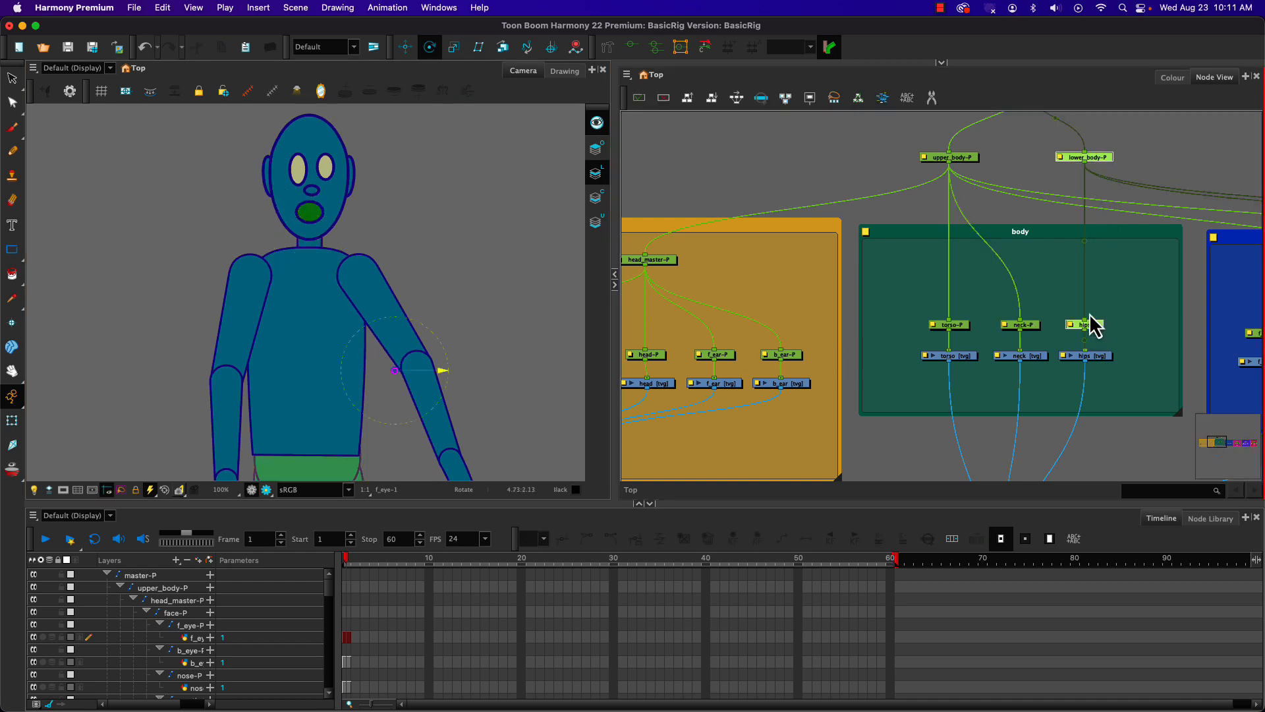
pyautogui.moveTo(273, 385); pyautogui.dragTo(277, 289)
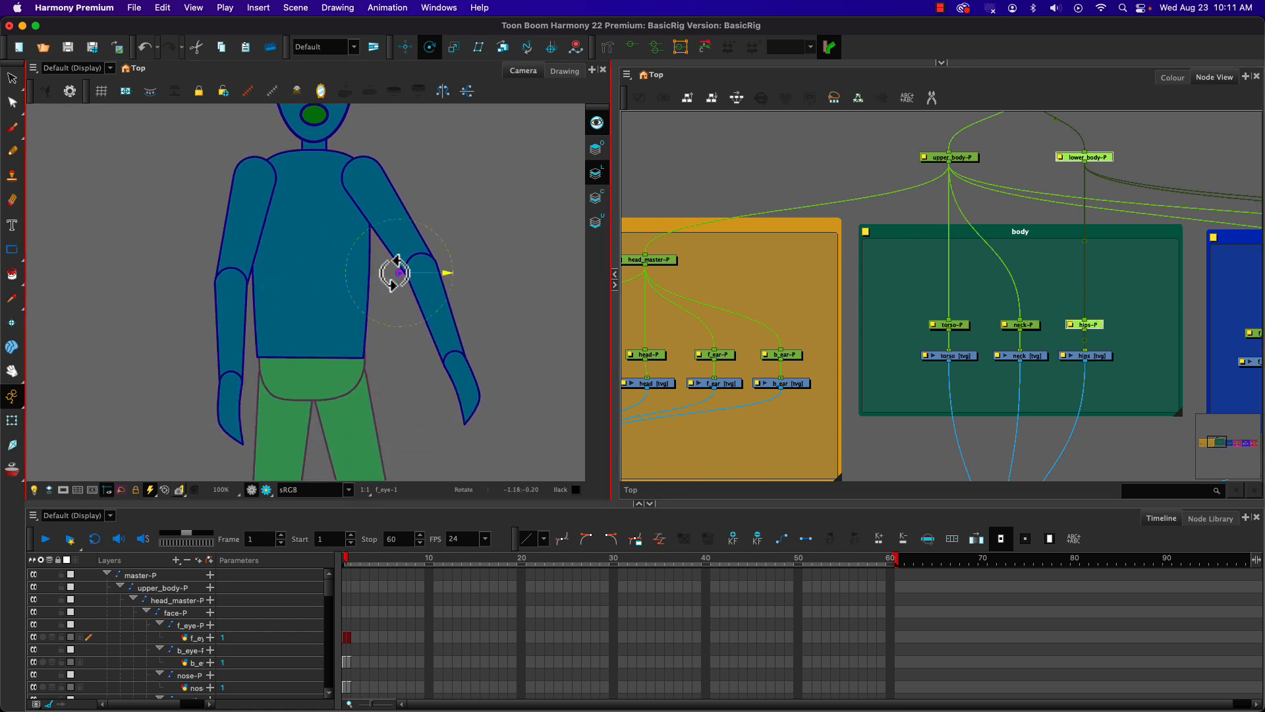
pyautogui.moveTo(398, 277); pyautogui.dragTo(310, 361)
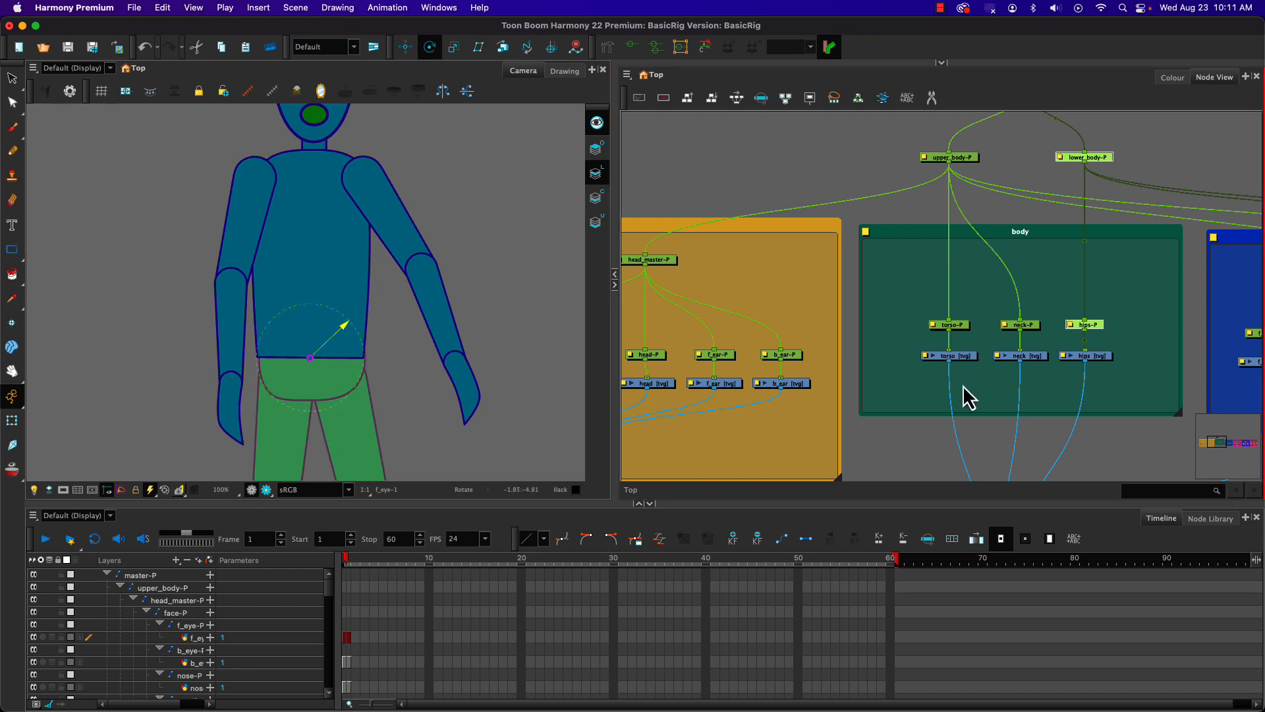
# Step: Move master-P's pivot to ground level between the feet, and check the lower_body-P and hips-P pivots
pyautogui.moveTo(953, 380); pyautogui.dragTo(781, 457)
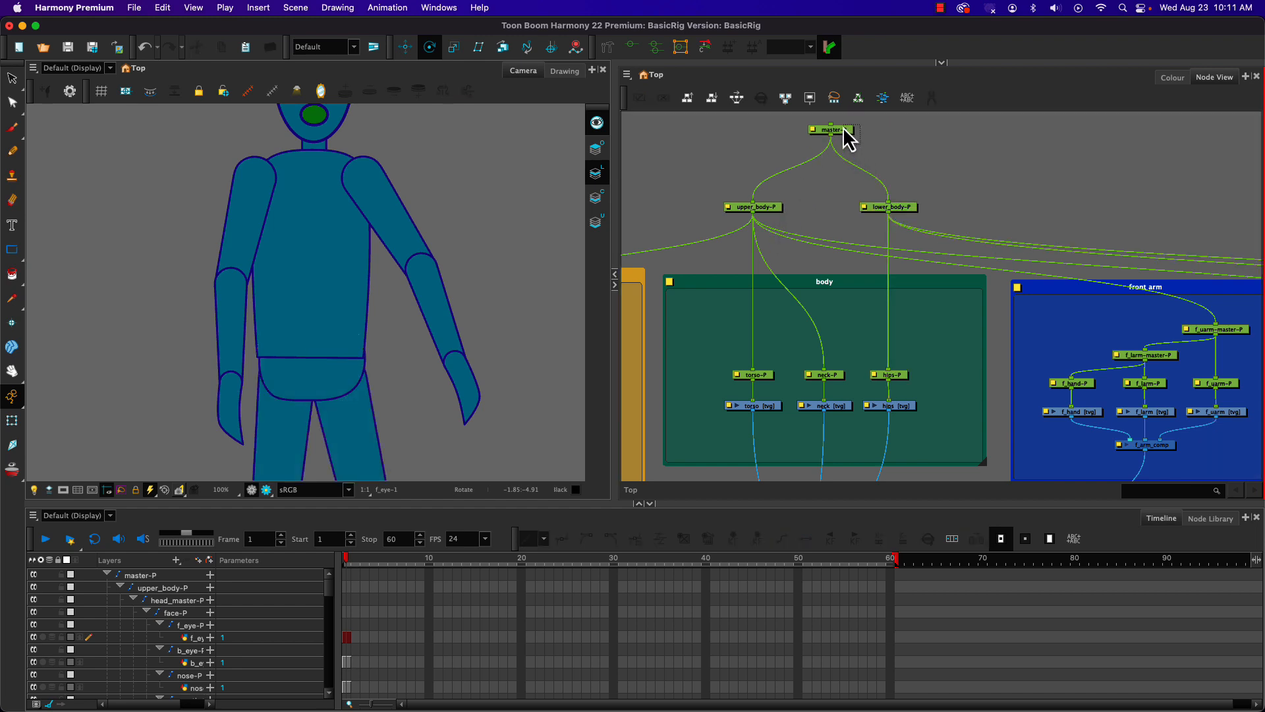
pyautogui.click(837, 128)
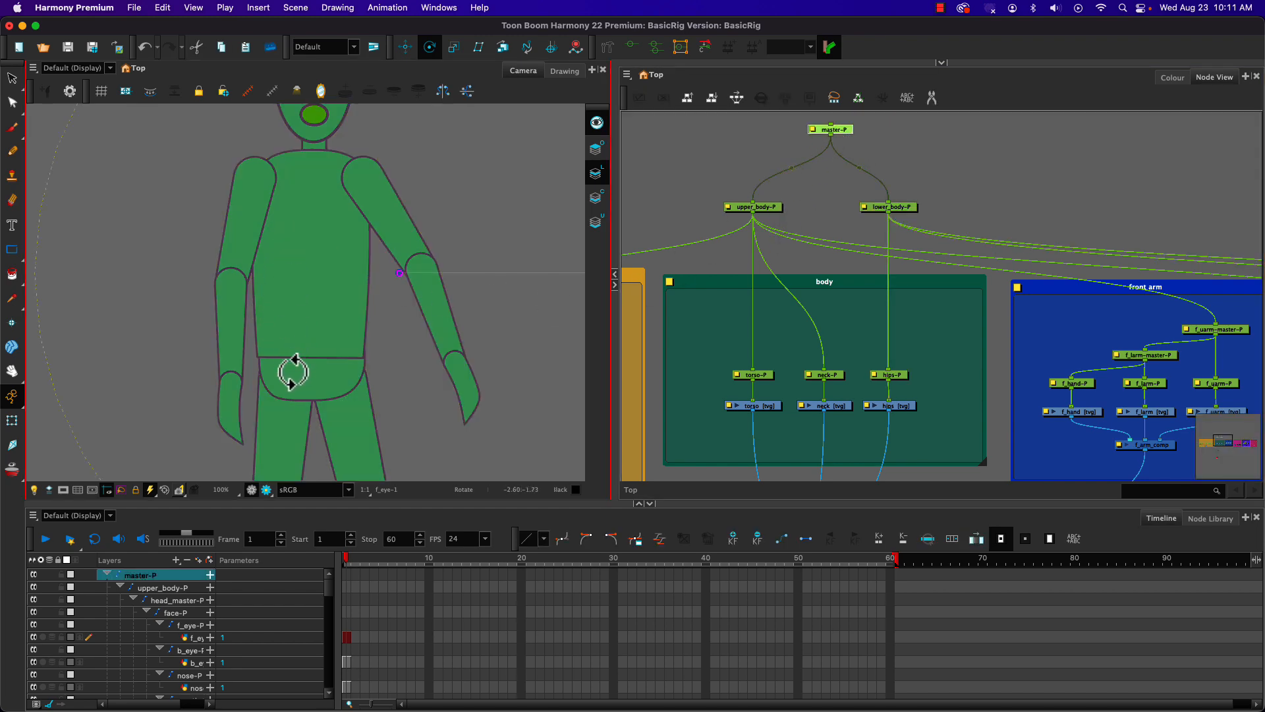
pyautogui.scroll(-3, 286, 359)
pyautogui.moveTo(263, 372); pyautogui.dragTo(274, 303)
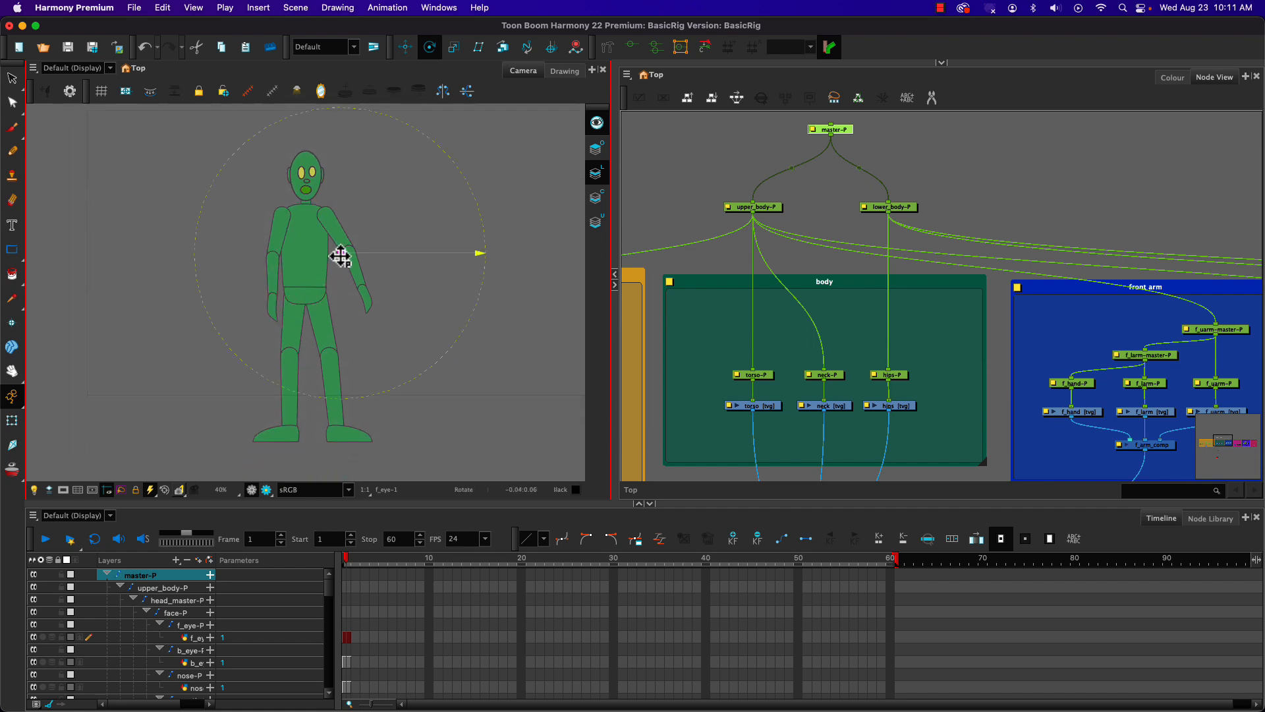
pyautogui.moveTo(340, 257); pyautogui.dragTo(309, 443)
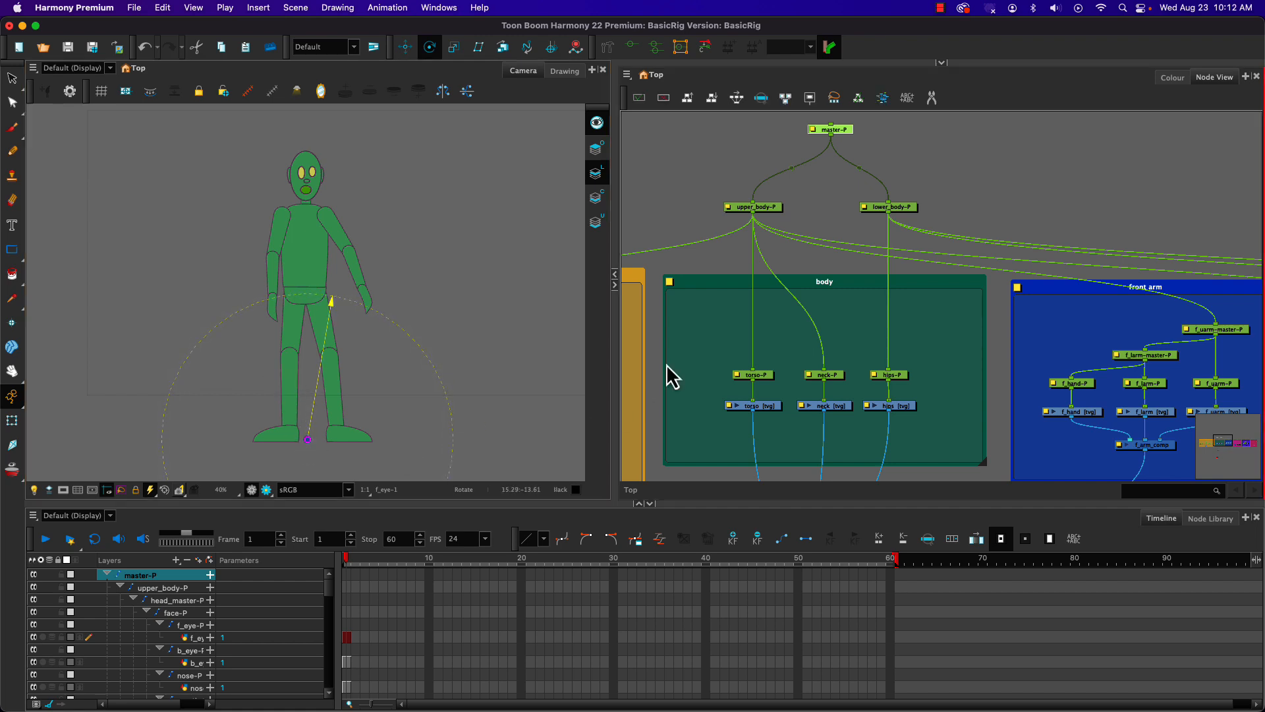
pyautogui.click(900, 209)
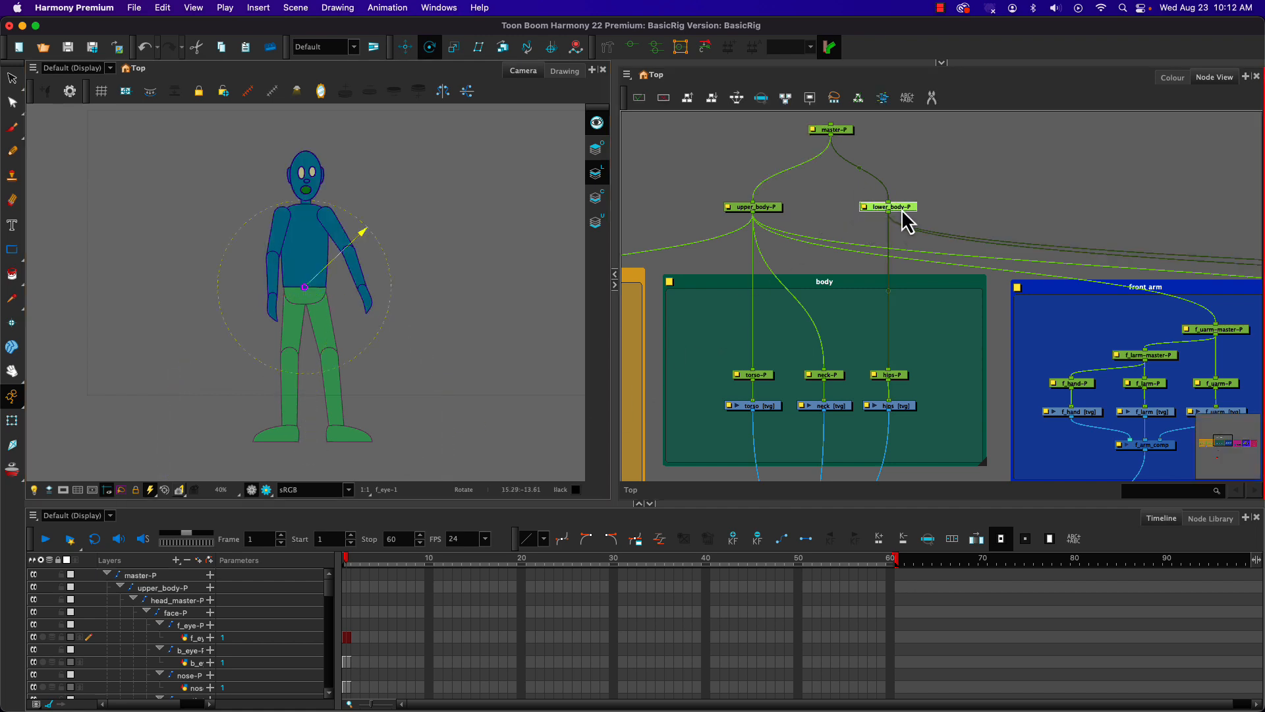
pyautogui.click(898, 375)
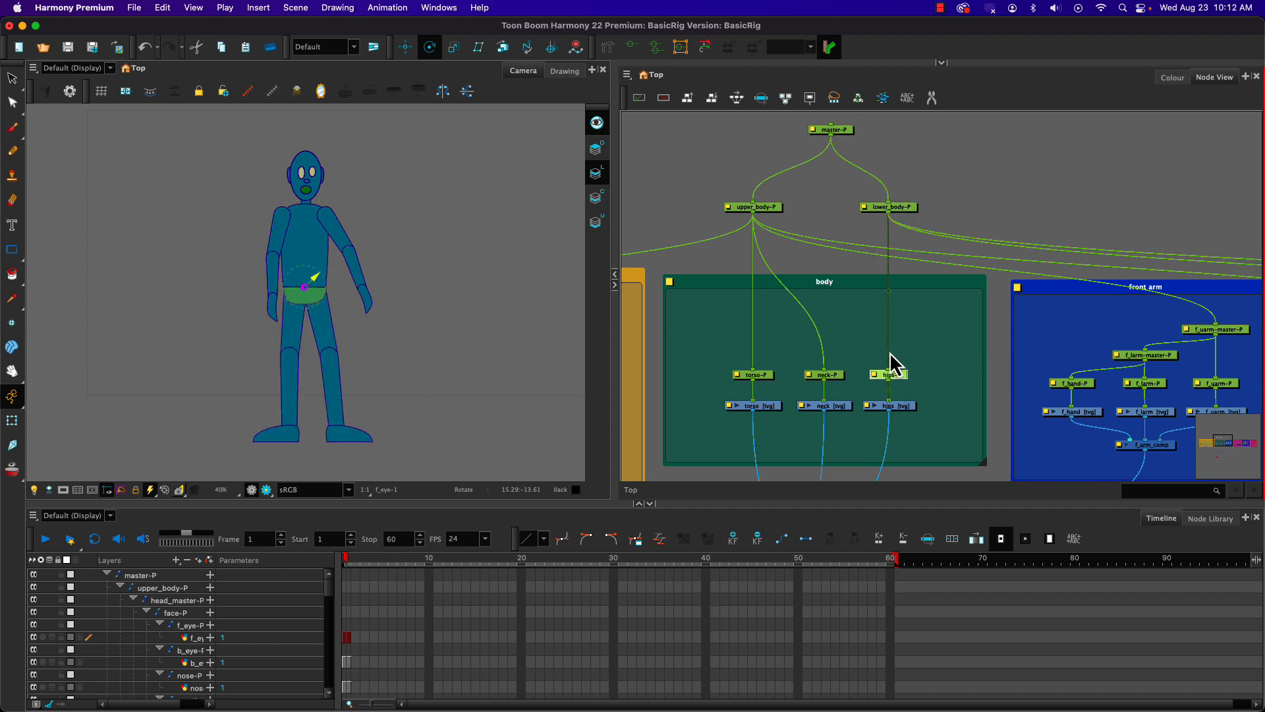
# Step: Place the front arm pivots: f_hand-P at the wrist, f_larm-master-P and f_larm-P at the elbow, f_uarm-master-P and f_uarm-P at the shoulder
pyautogui.moveTo(1022, 330); pyautogui.dragTo(816, 276)
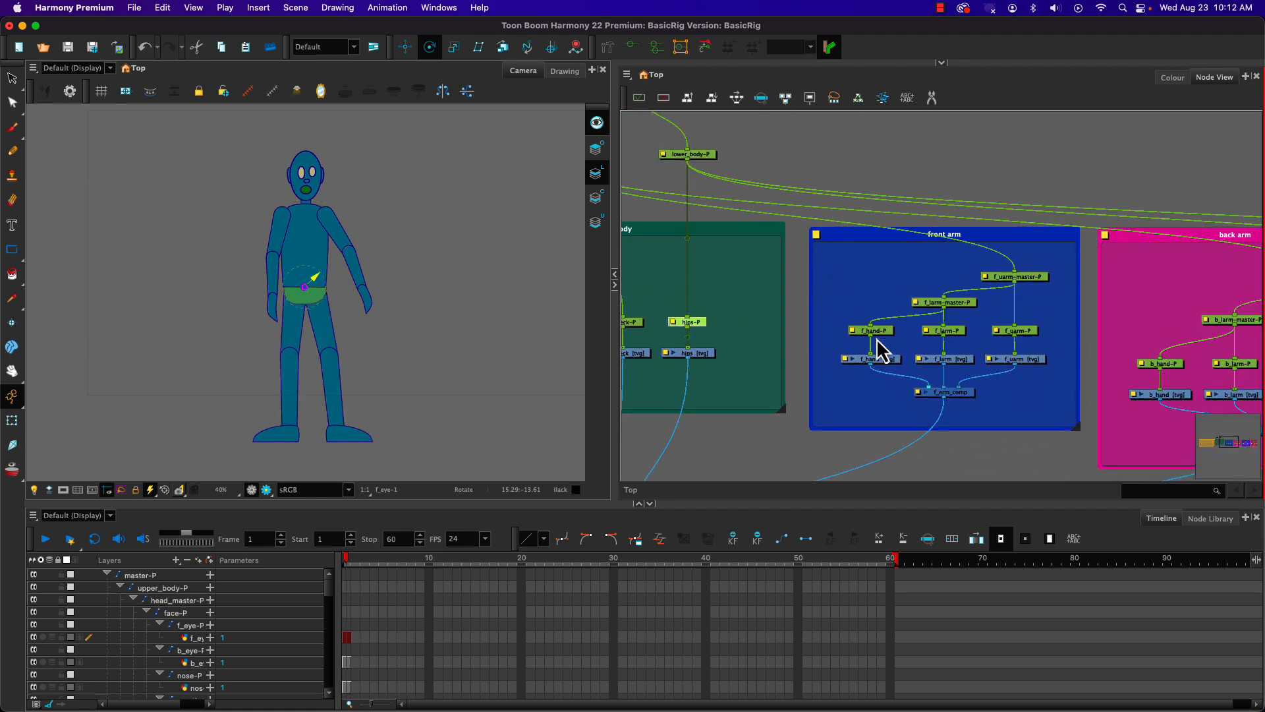
pyautogui.click(877, 332)
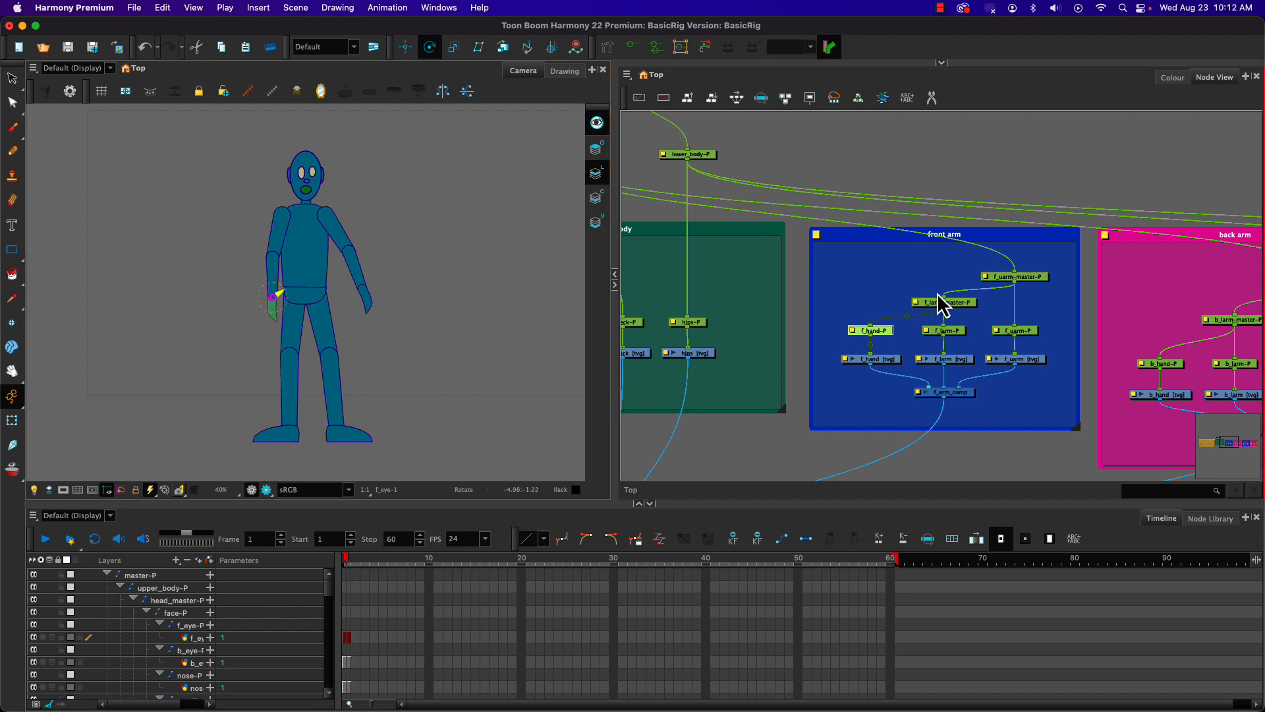
pyautogui.moveTo(928, 283); pyautogui.dragTo(935, 340)
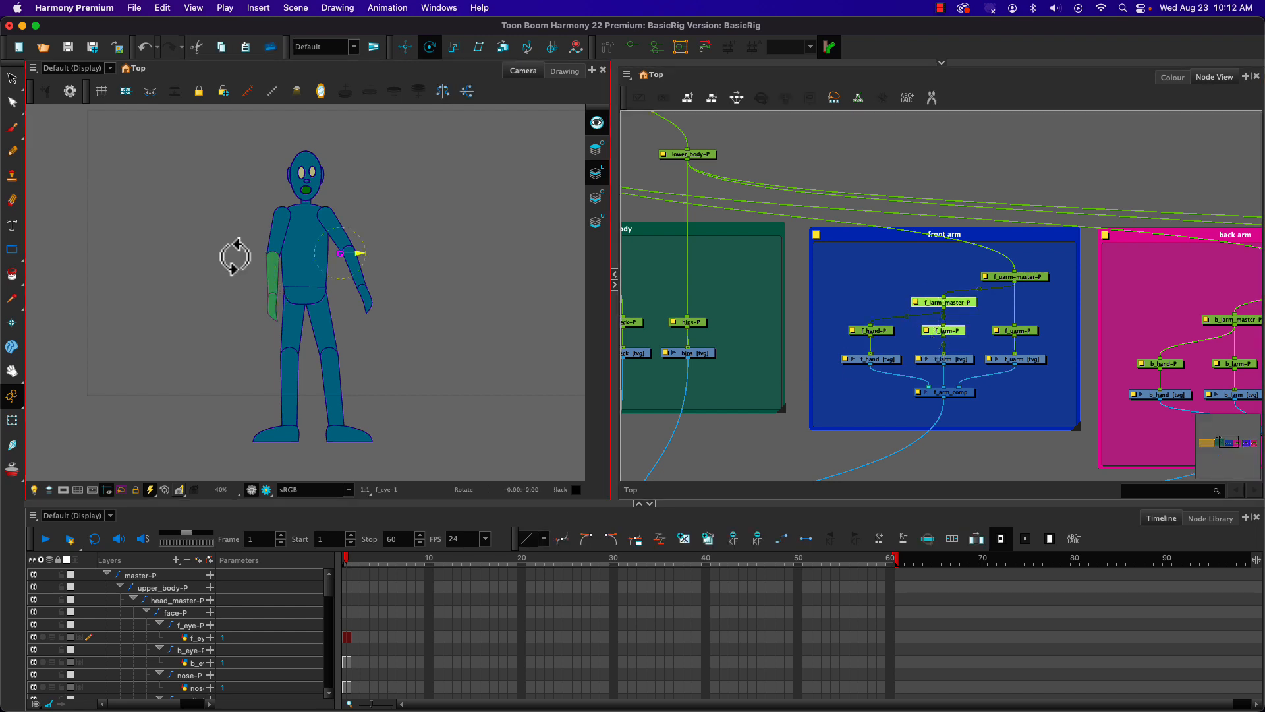
pyautogui.moveTo(261, 224); pyautogui.dragTo(272, 261)
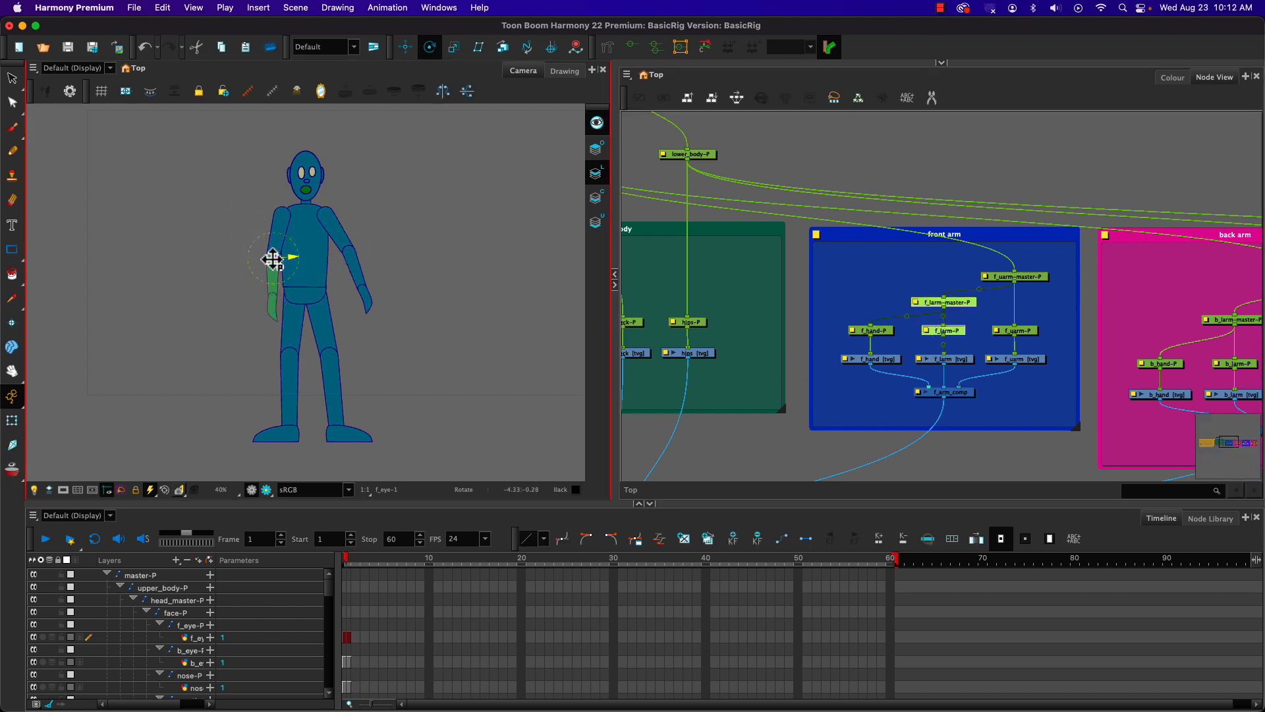
pyautogui.click(1021, 332)
pyautogui.moveTo(340, 255); pyautogui.dragTo(284, 217)
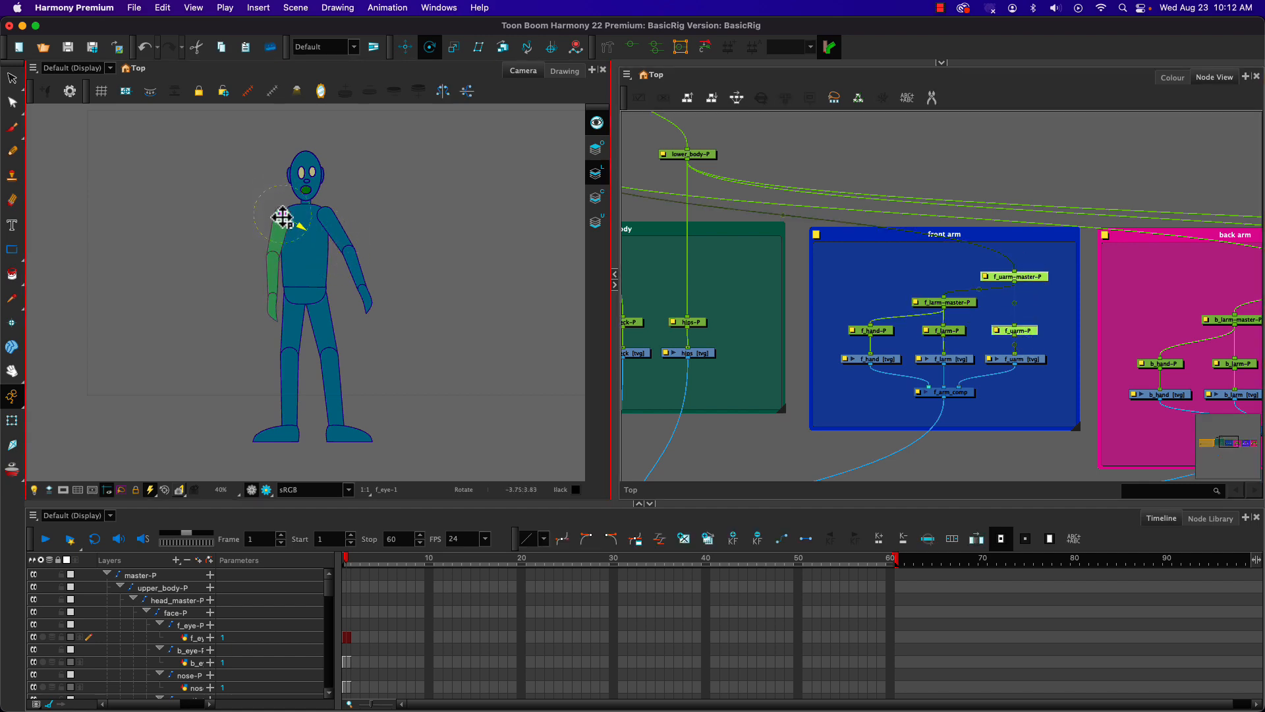
# Step: Place the back arm pivots: b_hand-P at the wrist, b_larm-master-P and b_larm-P at the elbow, b_uarm-master-P and b_uarm-P at the shoulder
pyautogui.hscroll(5, 824, 285)
pyautogui.scroll(-1, 824, 285)
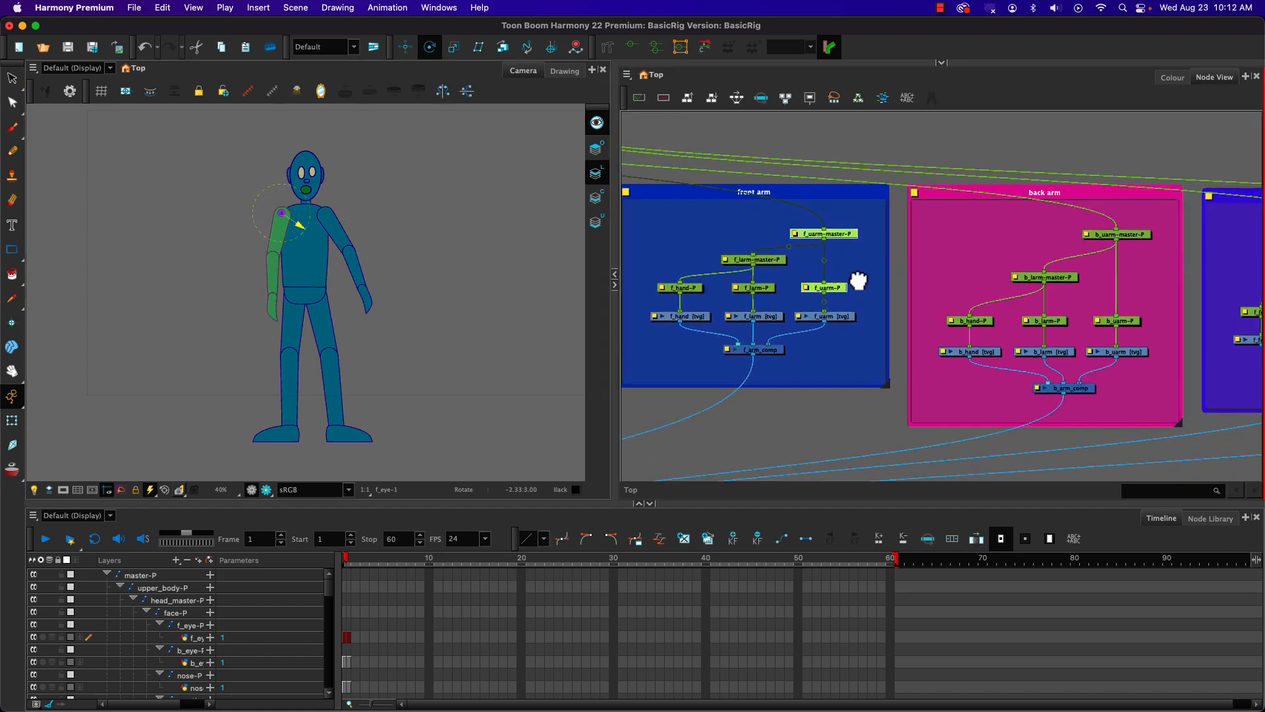
pyautogui.click(870, 313)
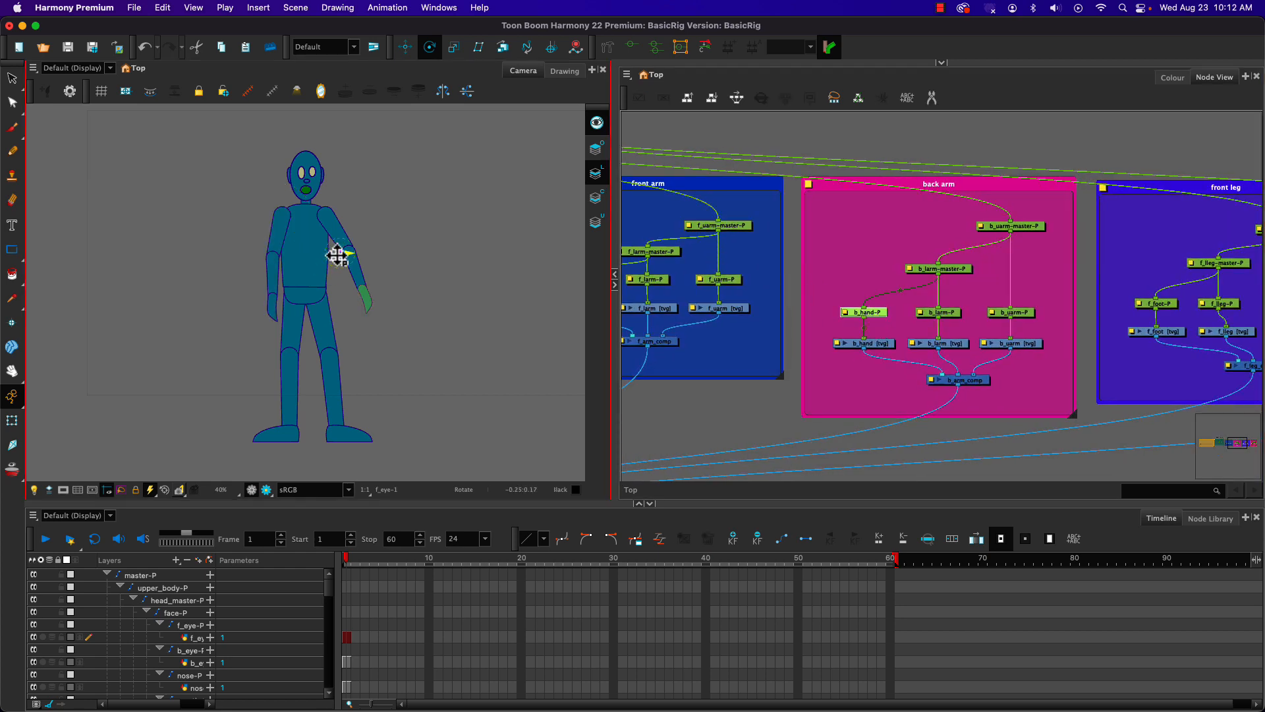
pyautogui.moveTo(355, 283); pyautogui.dragTo(362, 292)
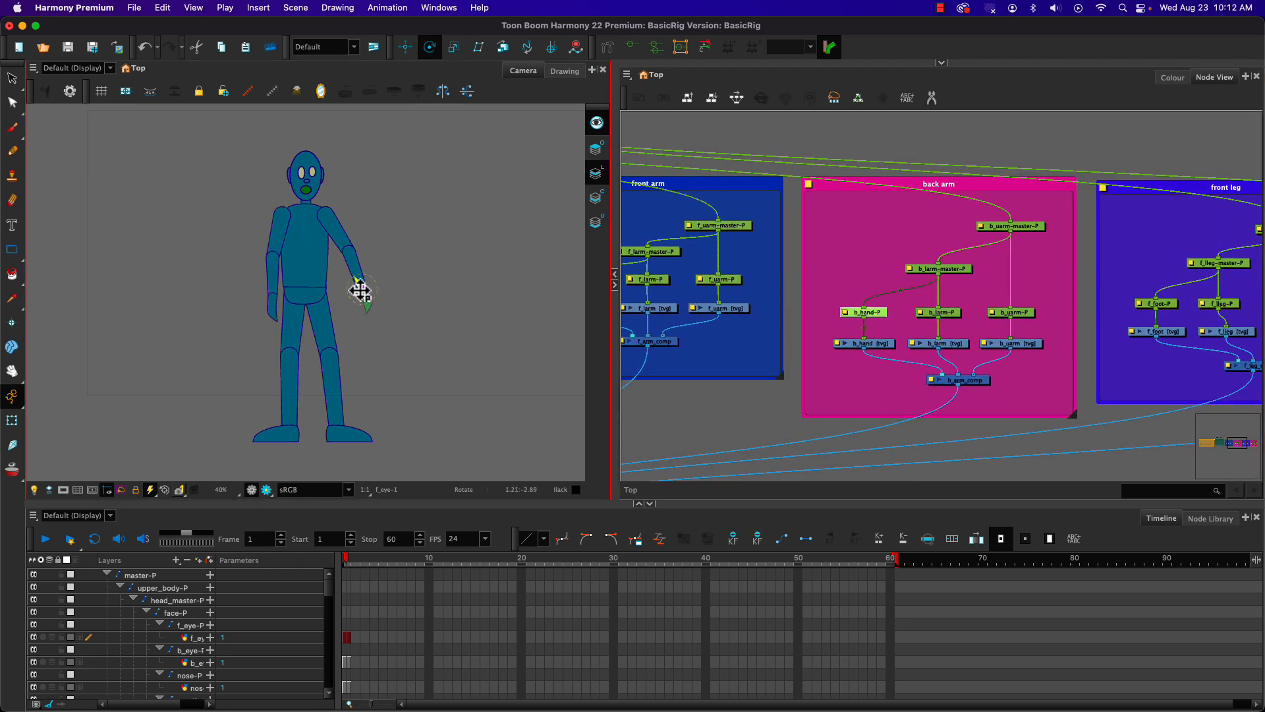
pyautogui.click(951, 313)
pyautogui.moveTo(340, 254); pyautogui.dragTo(348, 252)
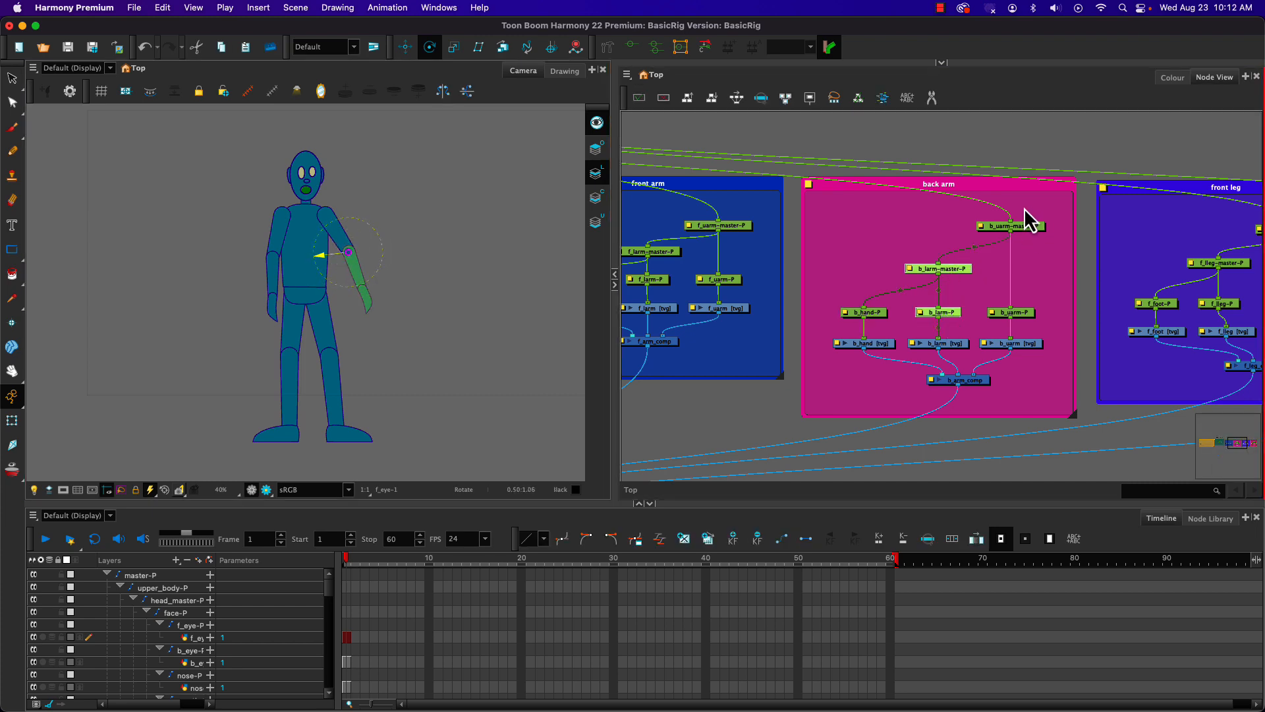
pyautogui.click(1020, 312)
pyautogui.moveTo(340, 254); pyautogui.dragTo(327, 218)
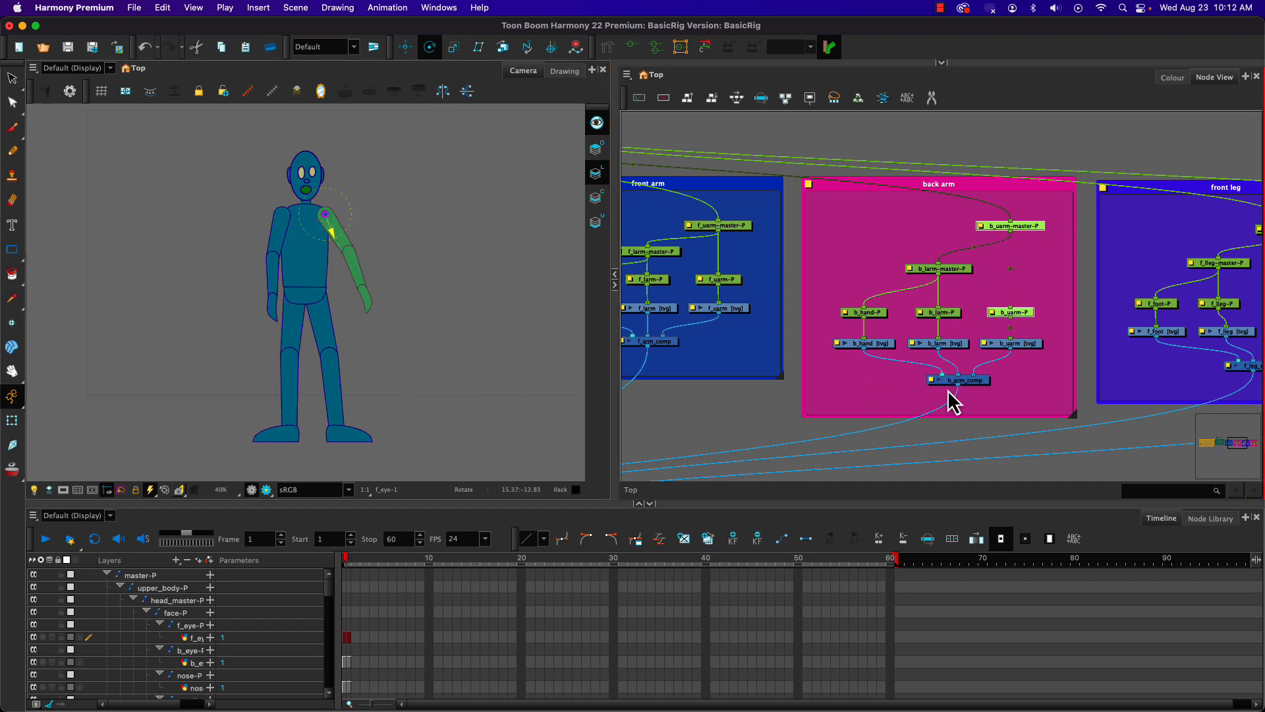
# Step: Place the front leg pivots: f_foot-P at the ankle, f_lleg-master-P and f_lleg-P at the knee, f_uleg-master-P and f_uleg-P at the hip
pyautogui.moveTo(1017, 404); pyautogui.dragTo(743, 389)
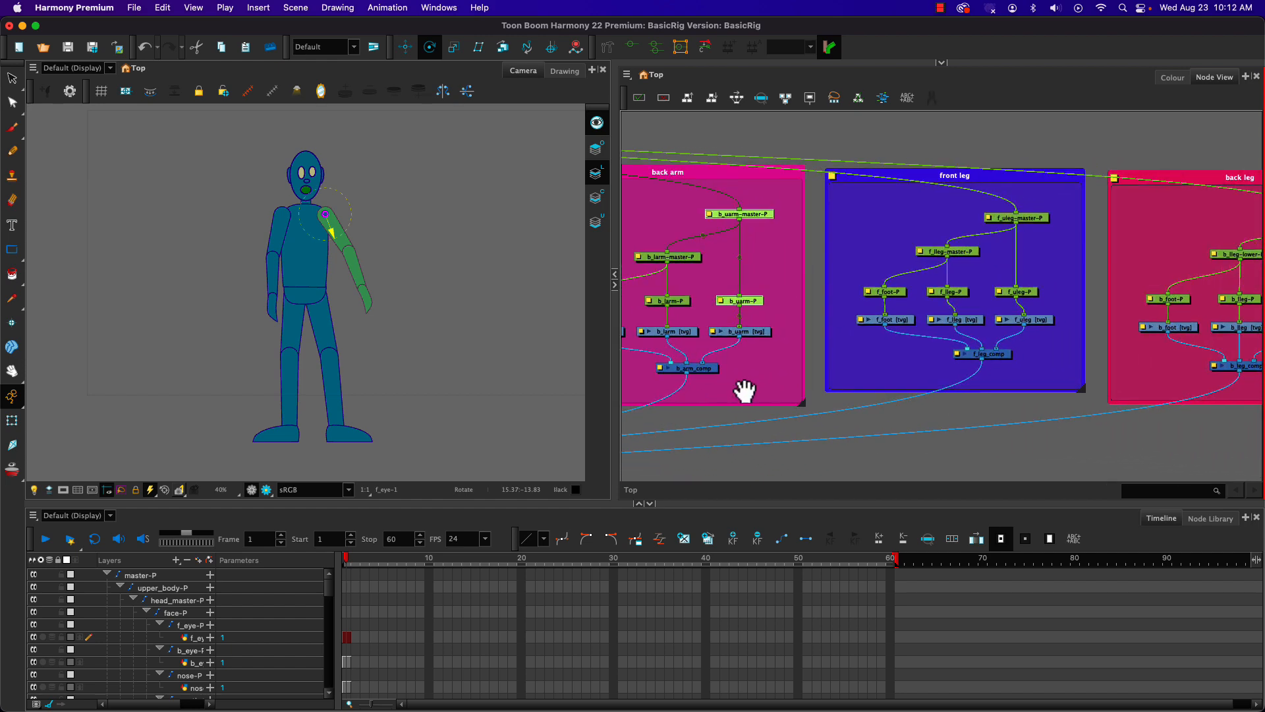
pyautogui.click(891, 290)
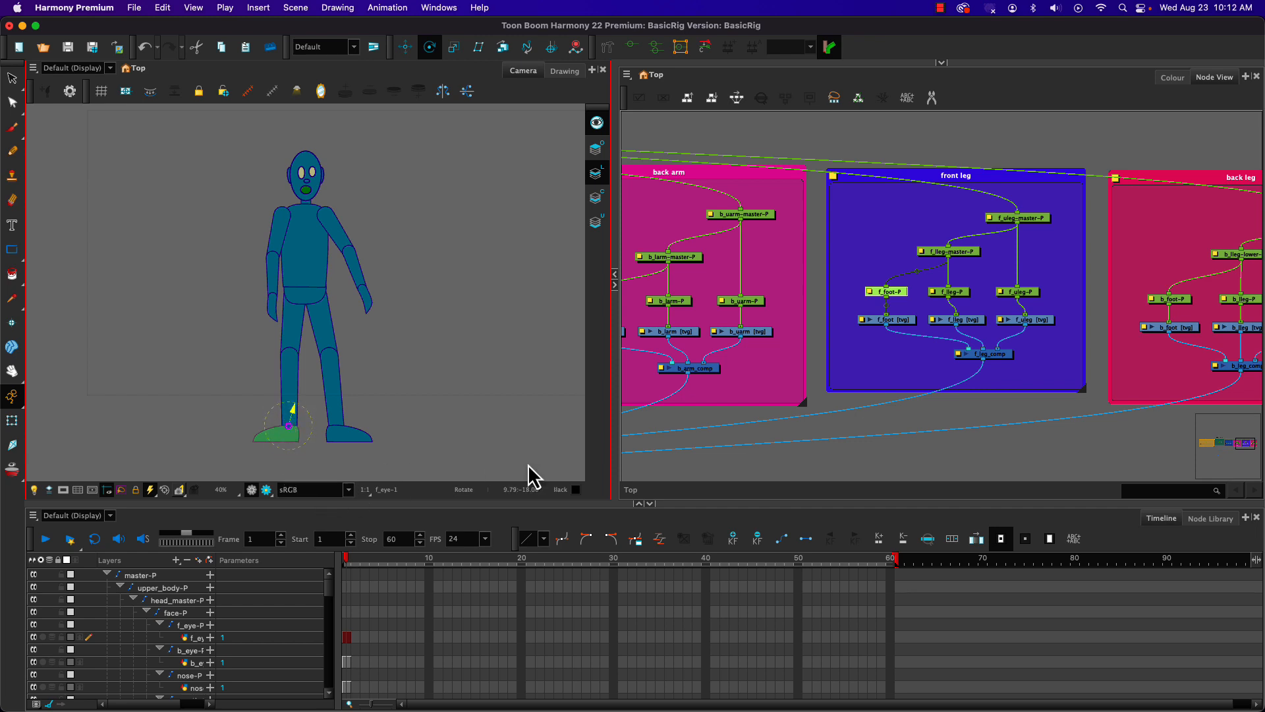
pyautogui.click(952, 292)
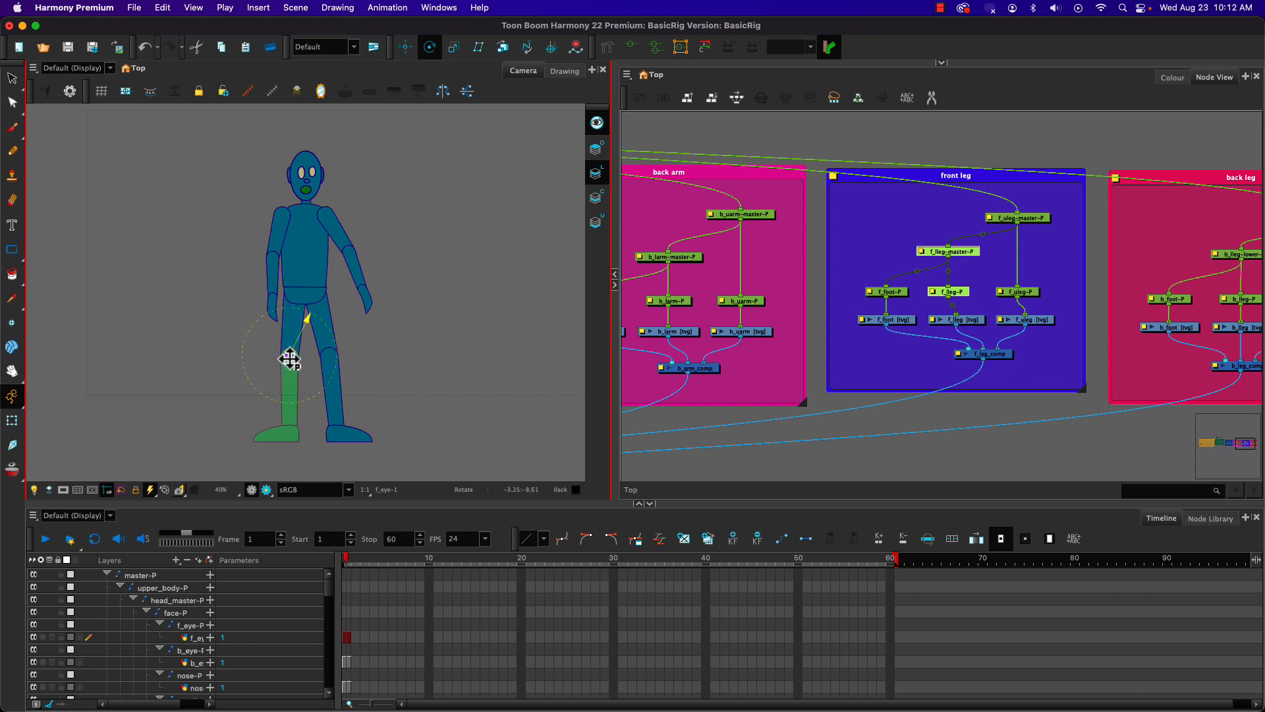
pyautogui.moveTo(1027, 200); pyautogui.dragTo(1028, 301)
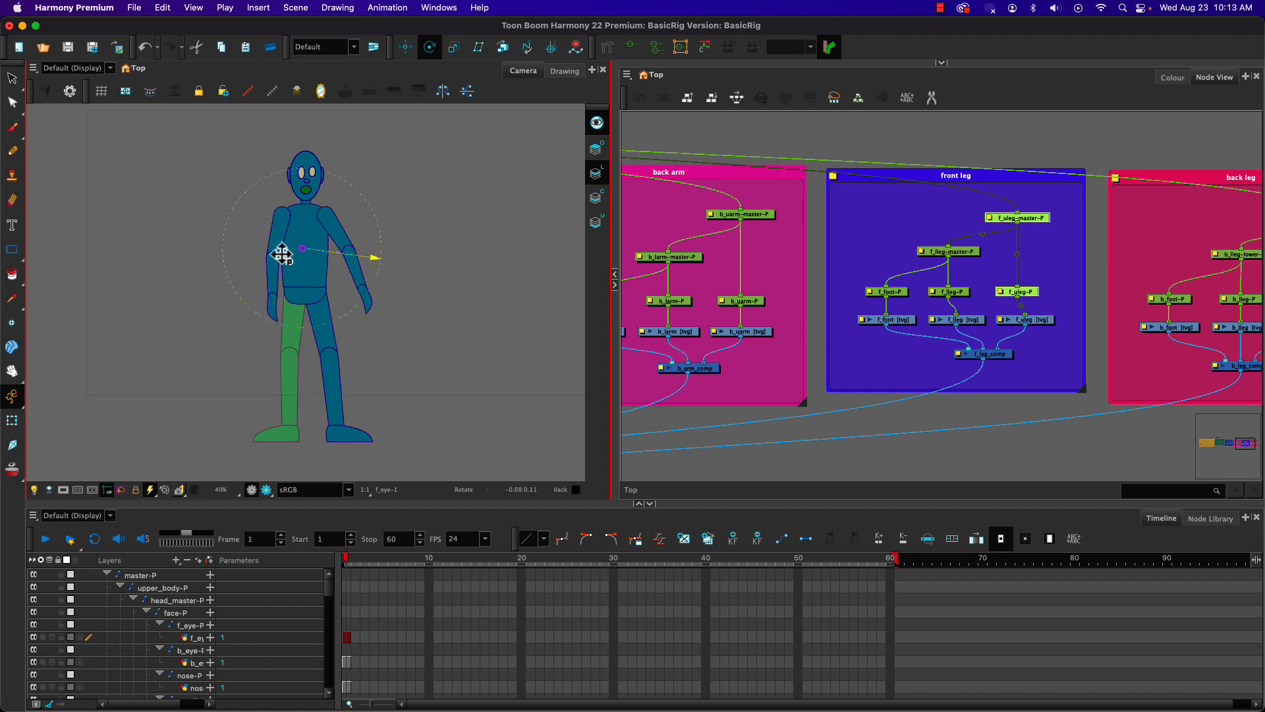
pyautogui.moveTo(282, 255); pyautogui.dragTo(293, 300)
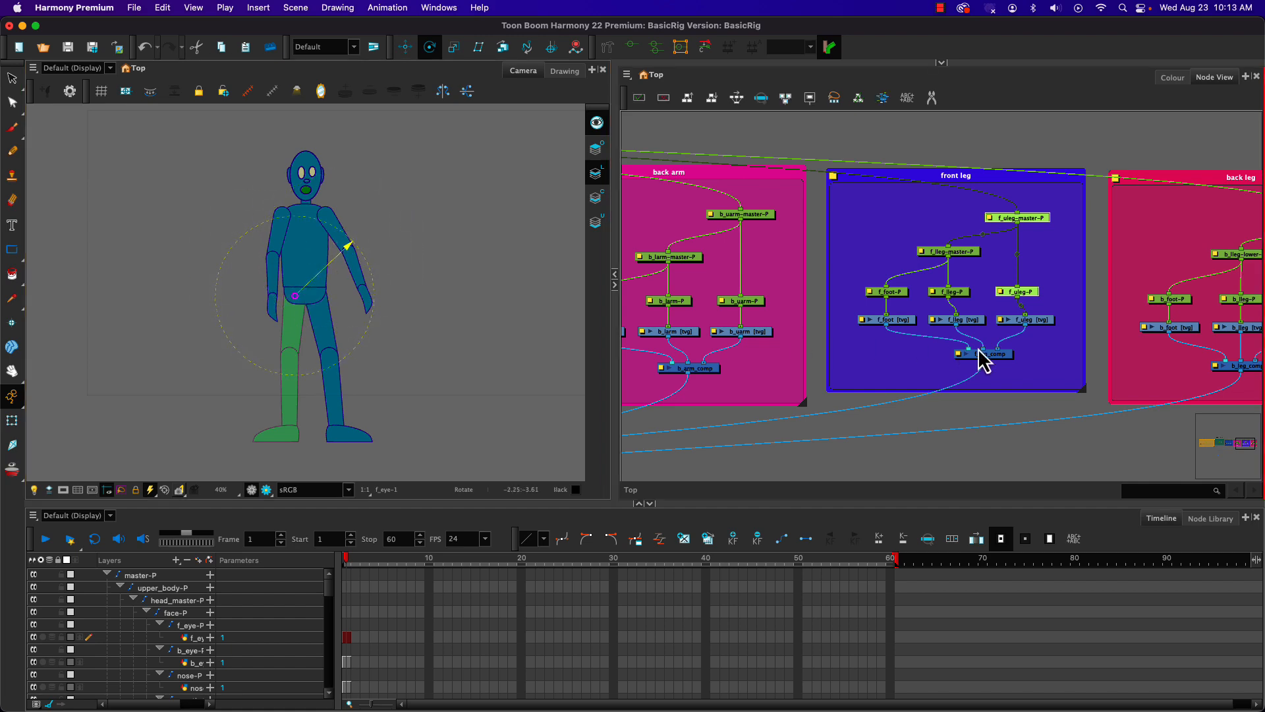
# Step: Place the back leg pivots: b_foot-P at the ankle, b_lleg-lower-P and b_lleg-P at the knee, b_uleg-master-P and b_uleg-P at the hip
pyautogui.moveTo(1000, 359); pyautogui.dragTo(685, 342)
pyautogui.click(868, 283)
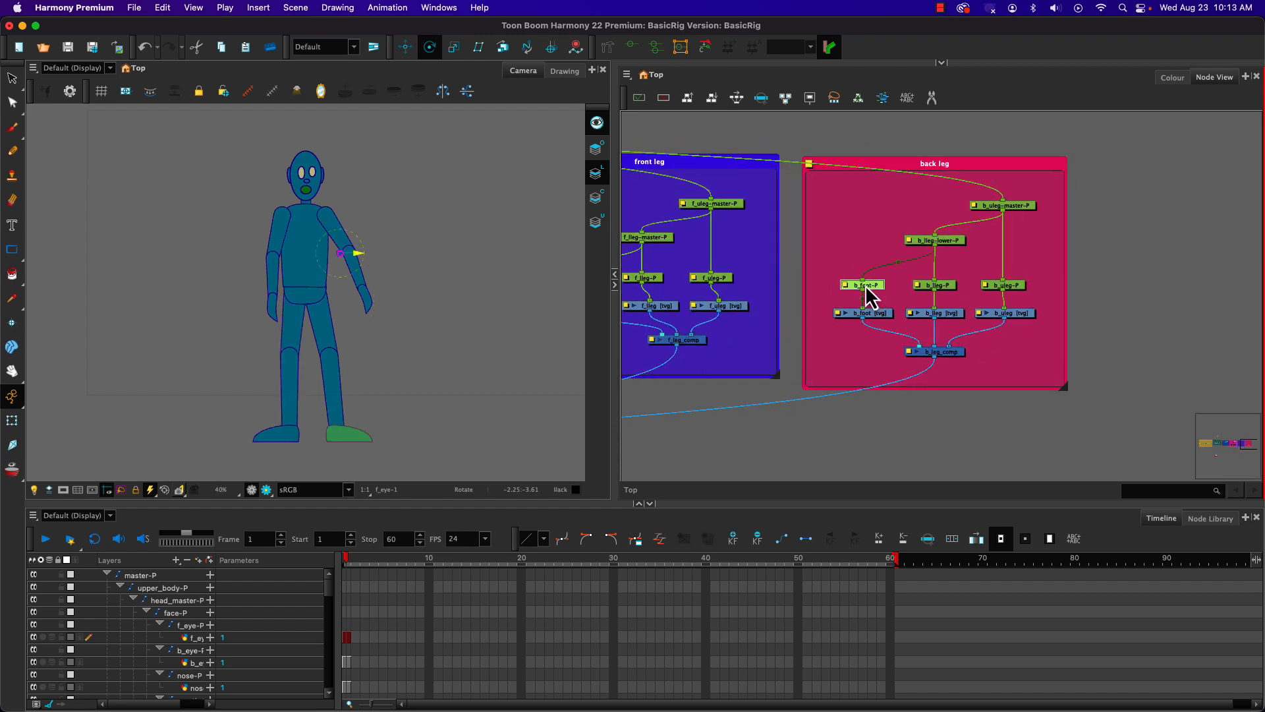
pyautogui.moveTo(338, 258); pyautogui.dragTo(338, 432)
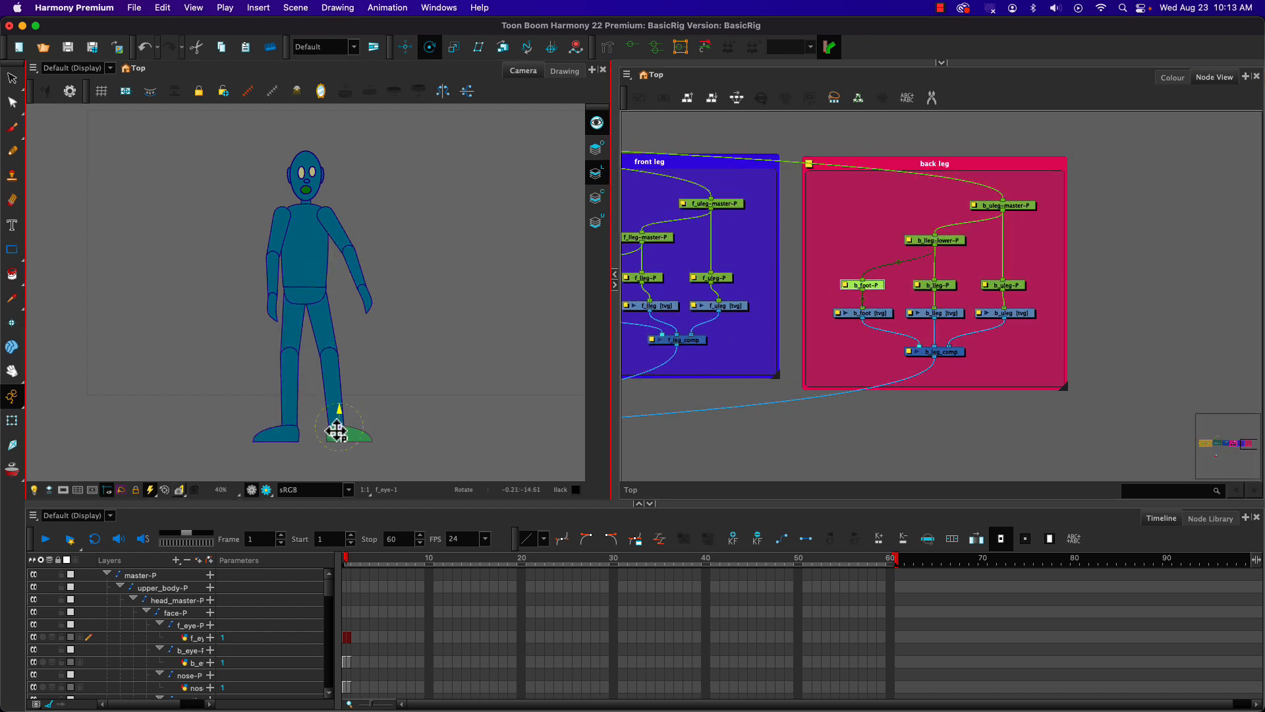
pyautogui.click(923, 225)
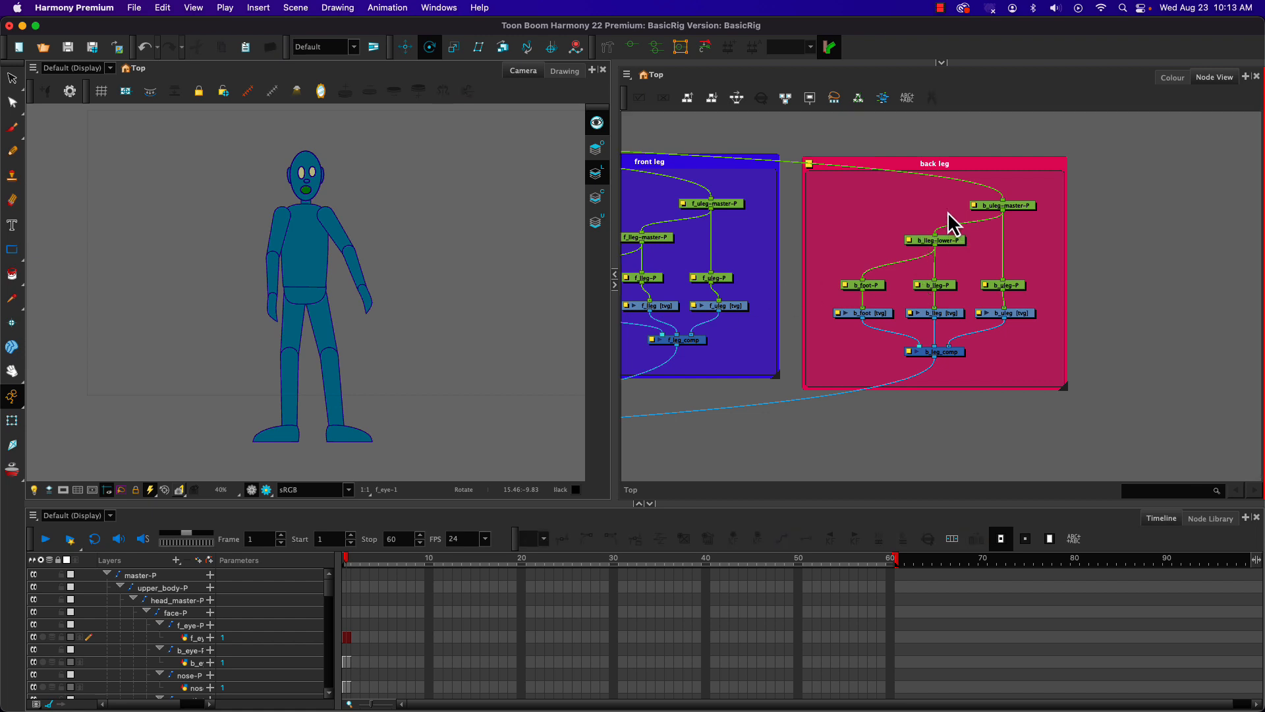
pyautogui.click(941, 290)
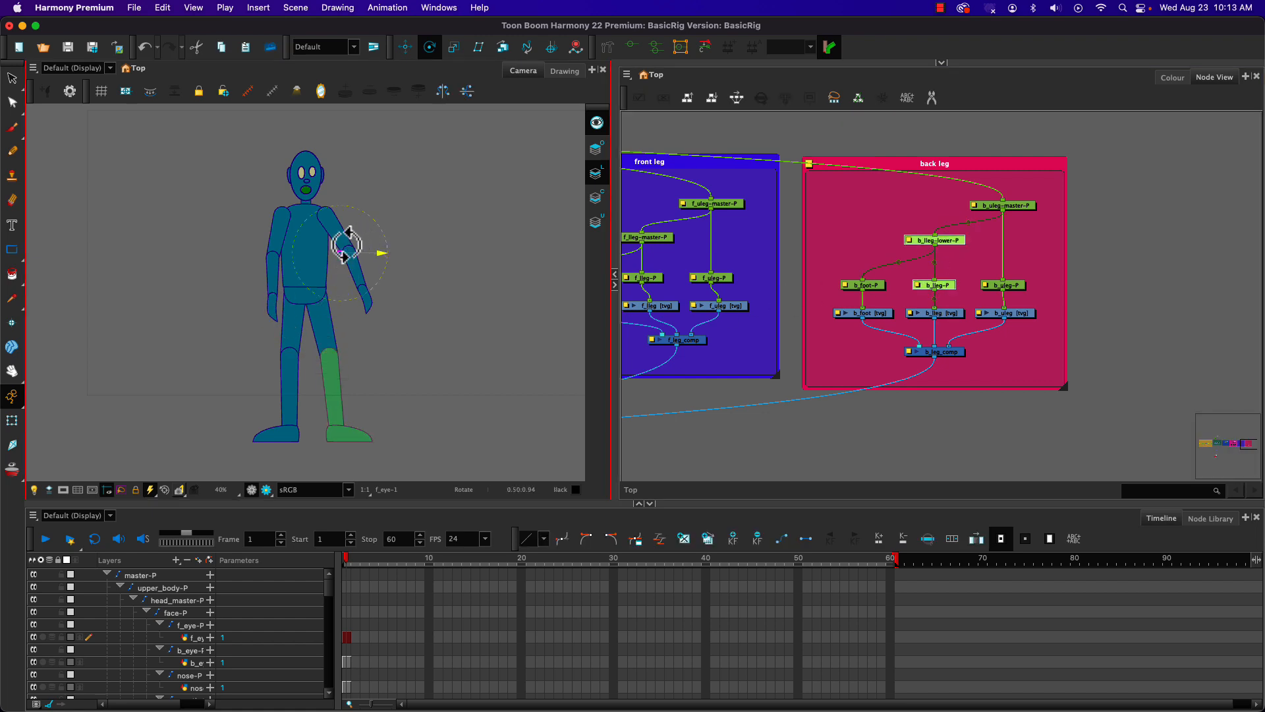
pyautogui.moveTo(340, 253); pyautogui.dragTo(328, 354)
pyautogui.moveTo(330, 358); pyautogui.dragTo(328, 356)
pyautogui.click(1012, 221)
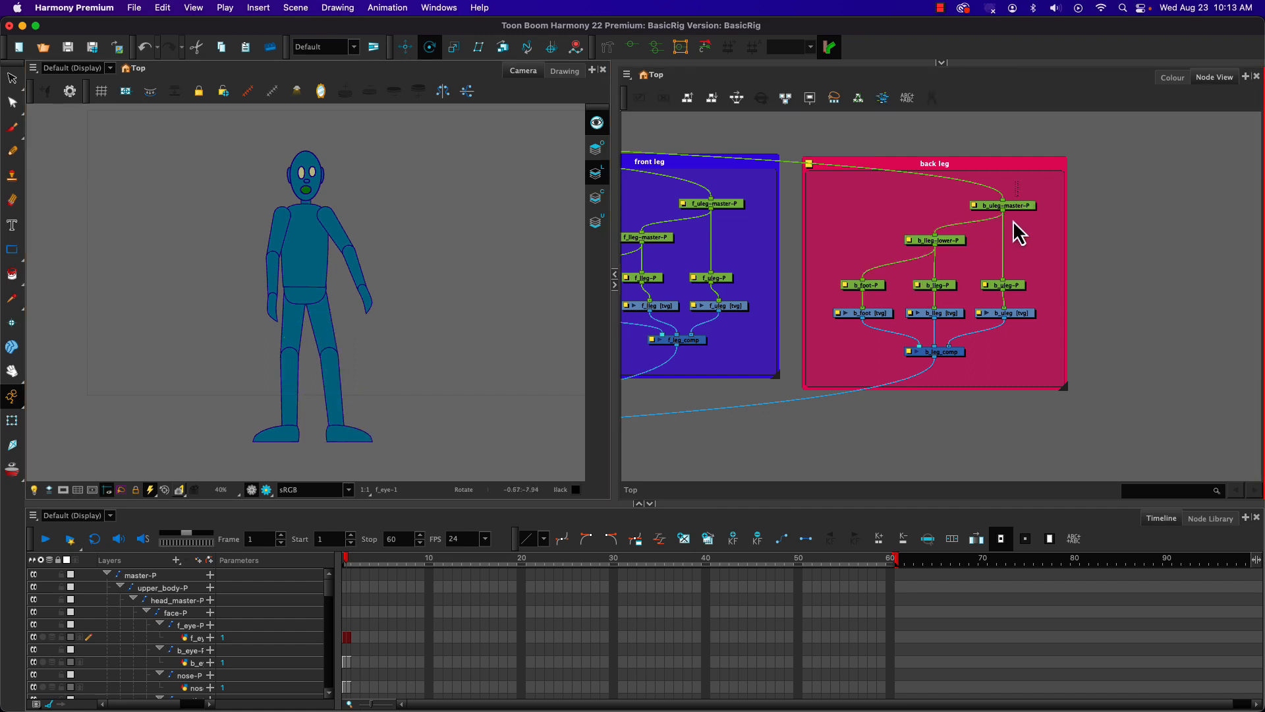
pyautogui.click(1012, 286)
pyautogui.moveTo(333, 260); pyautogui.dragTo(314, 298)
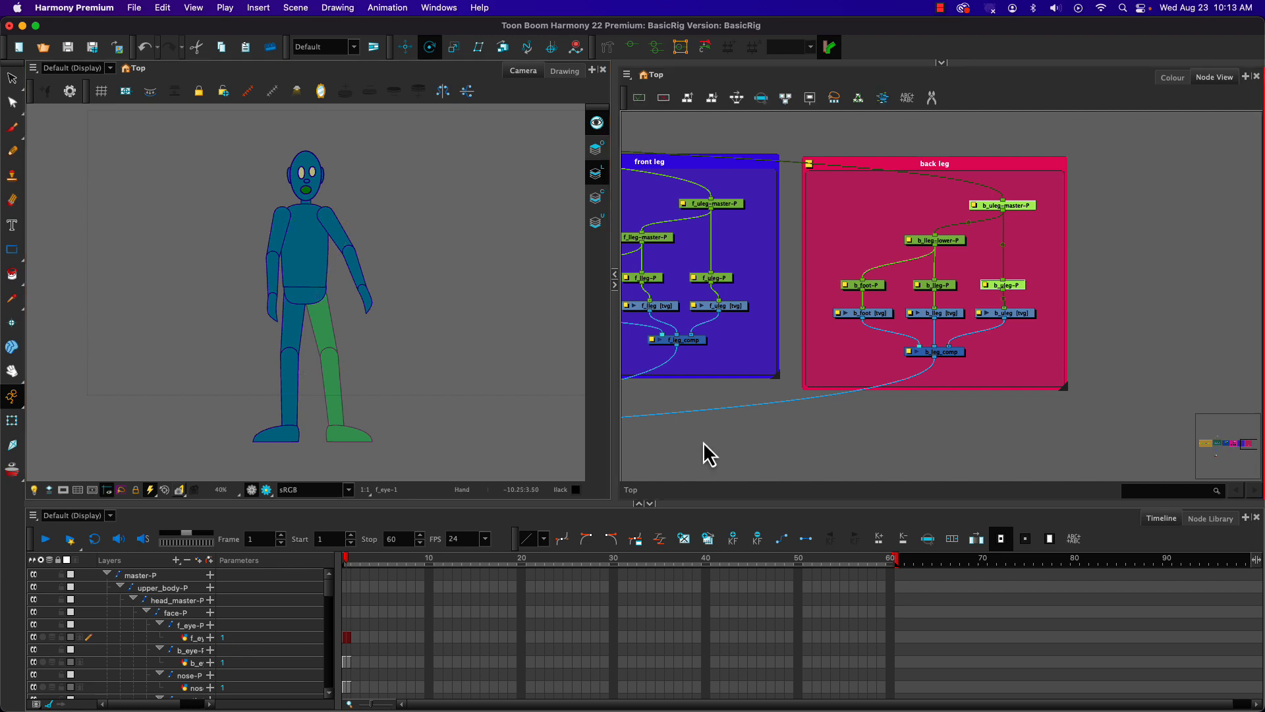
# Step: Move the Composite_2 node down in the node network, keeping it above the final Composite node
pyautogui.moveTo(703, 443); pyautogui.dragTo(1038, 365)
pyautogui.moveTo(725, 413); pyautogui.dragTo(981, 386)
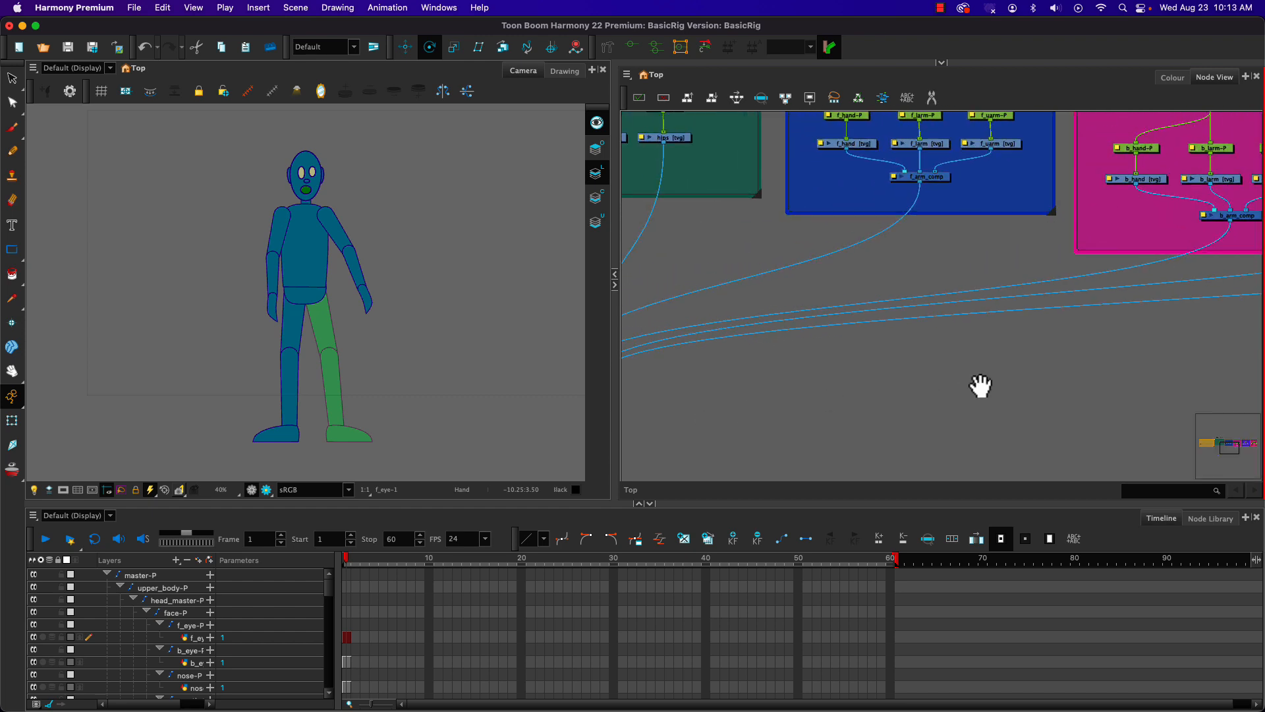
pyautogui.moveTo(715, 404); pyautogui.dragTo(1079, 375)
pyautogui.moveTo(839, 392); pyautogui.dragTo(763, 285)
pyautogui.moveTo(833, 255); pyautogui.dragTo(821, 292)
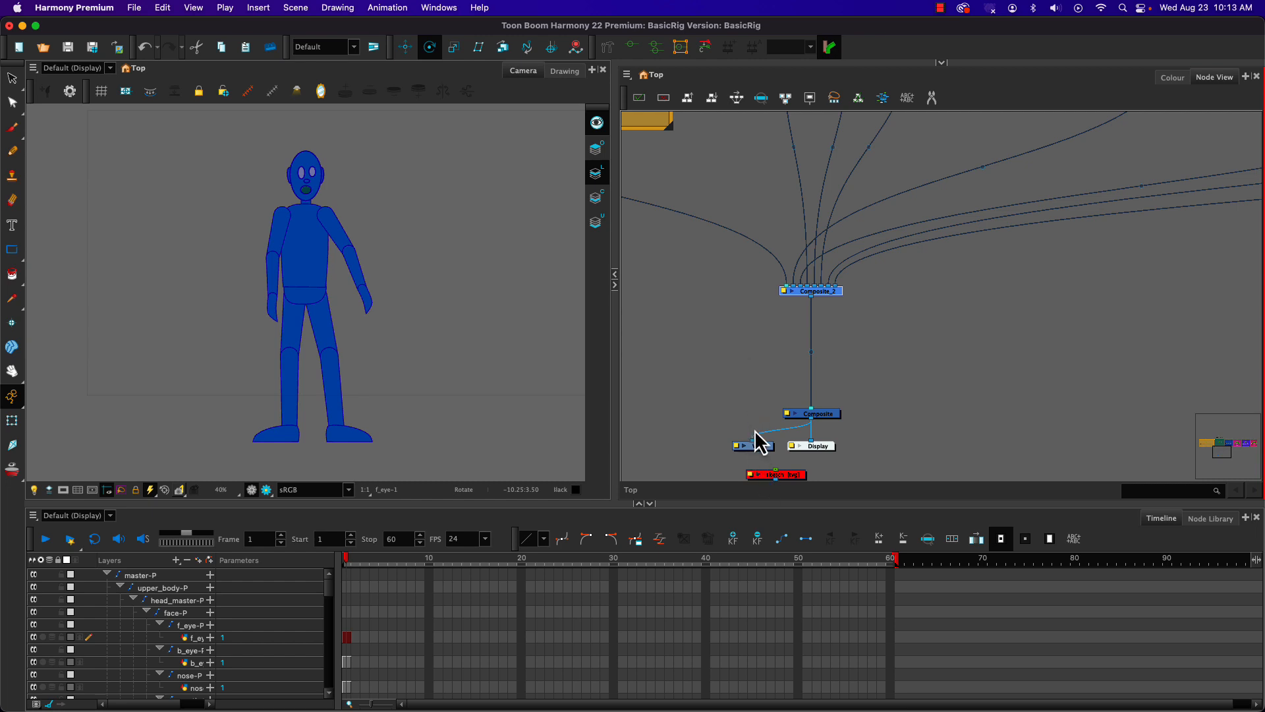
# Step: Move the Colour-Card node beside the cable between Composite_2 and Composite, and connect it to the Composite node as a background
pyautogui.moveTo(744, 404); pyautogui.dragTo(742, 357)
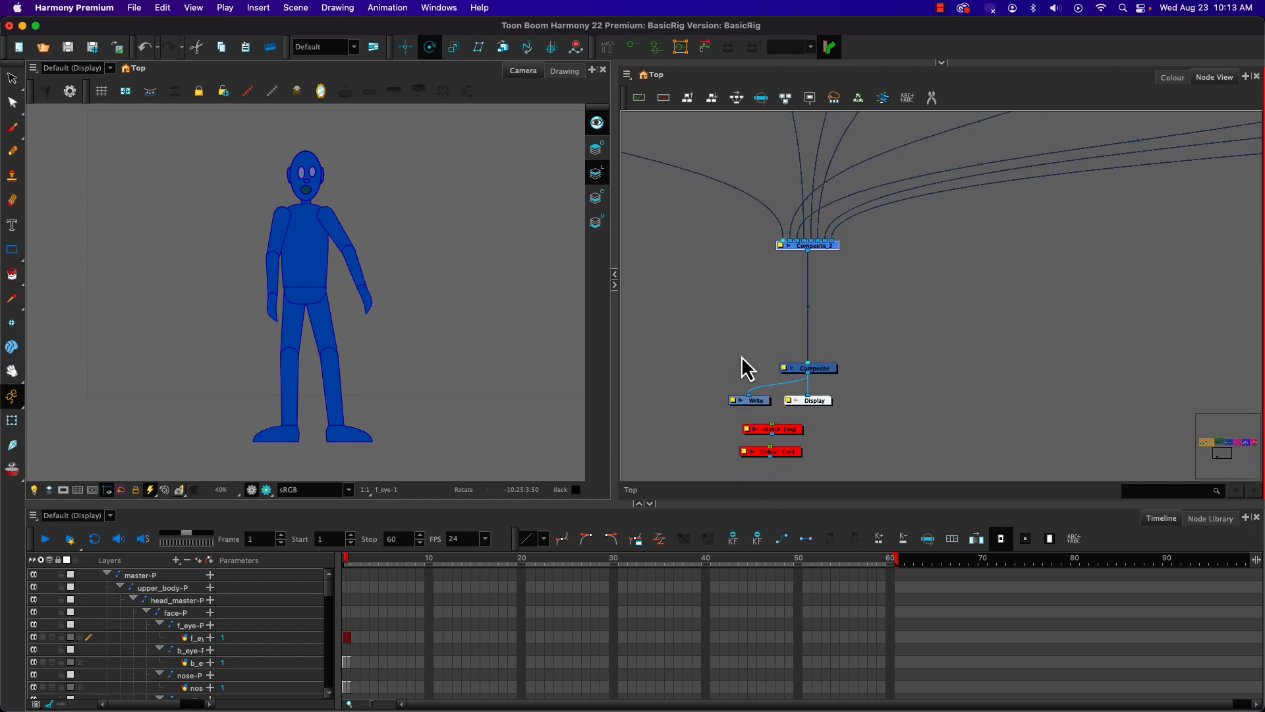
pyautogui.moveTo(778, 455)
pyautogui.mouseDown()
pyautogui.moveTo(876, 338)
pyautogui.moveTo(868, 293)
pyautogui.mouseUp()
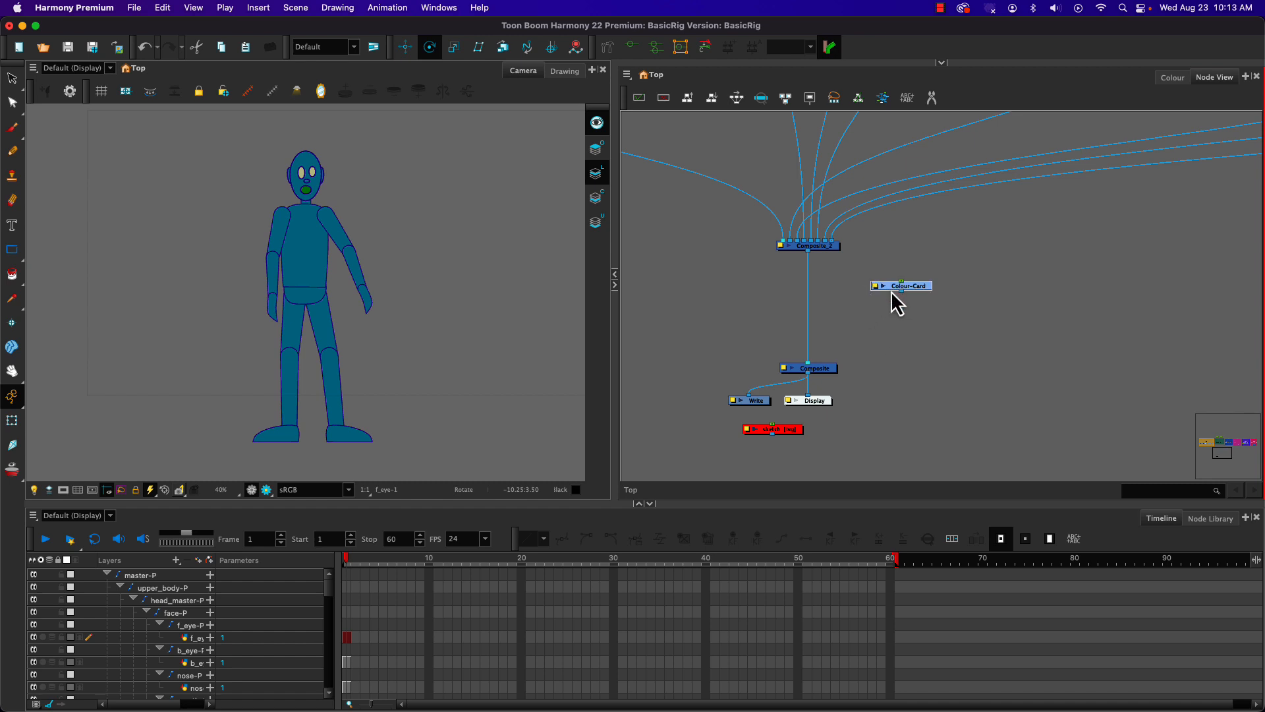
pyautogui.moveTo(901, 292); pyautogui.dragTo(822, 364)
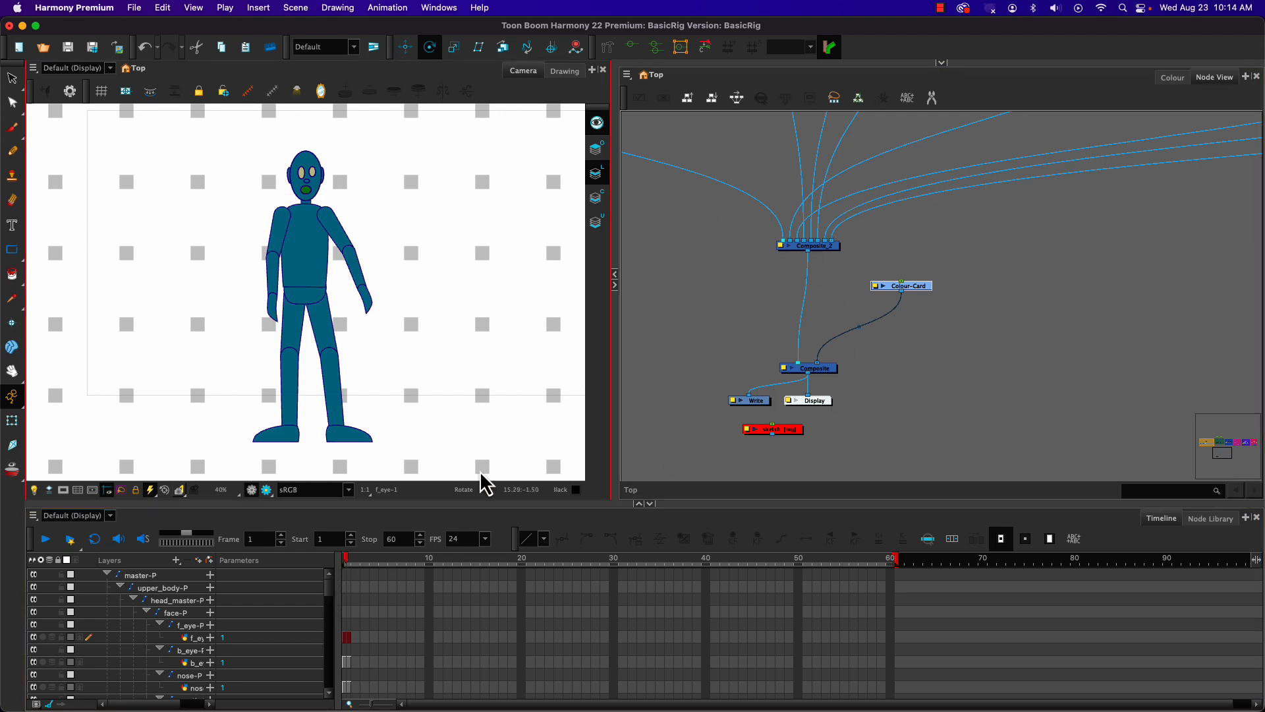
# Step: Collapse the master-P hierarchy in the Timeline and widen the Camera view with the Transform tool active
pyautogui.click(106, 575)
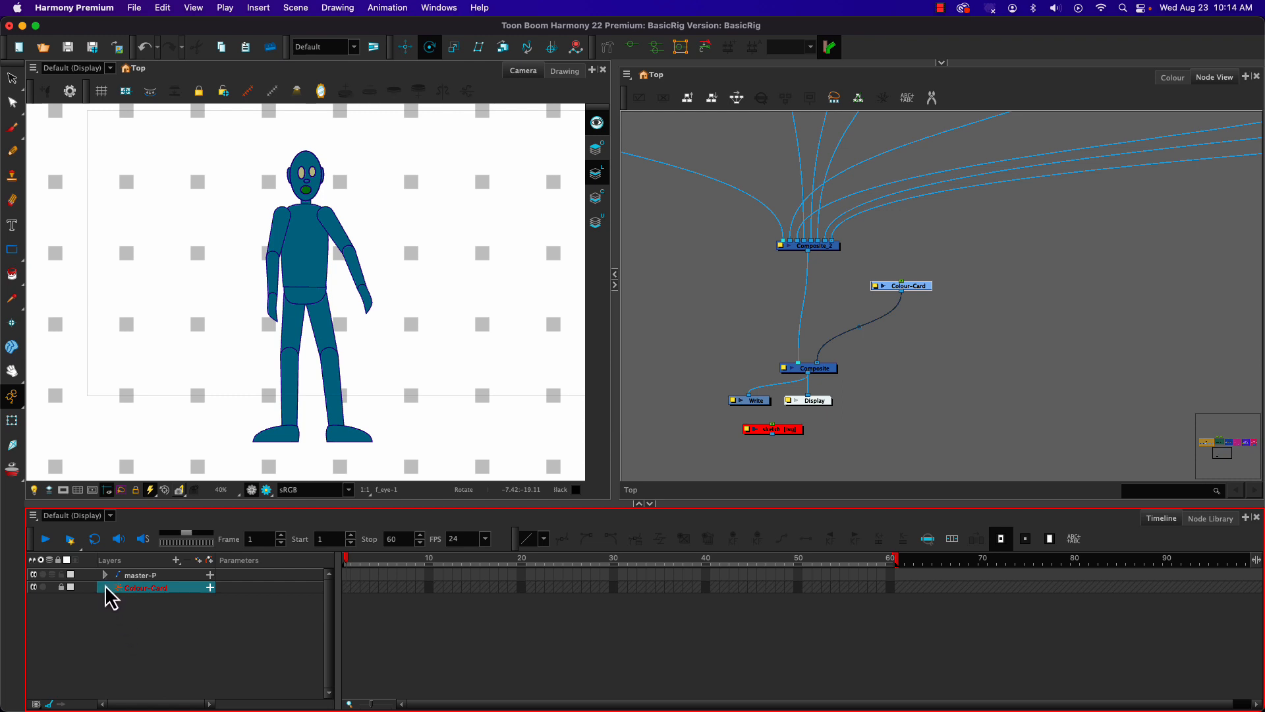
pyautogui.click(12, 421)
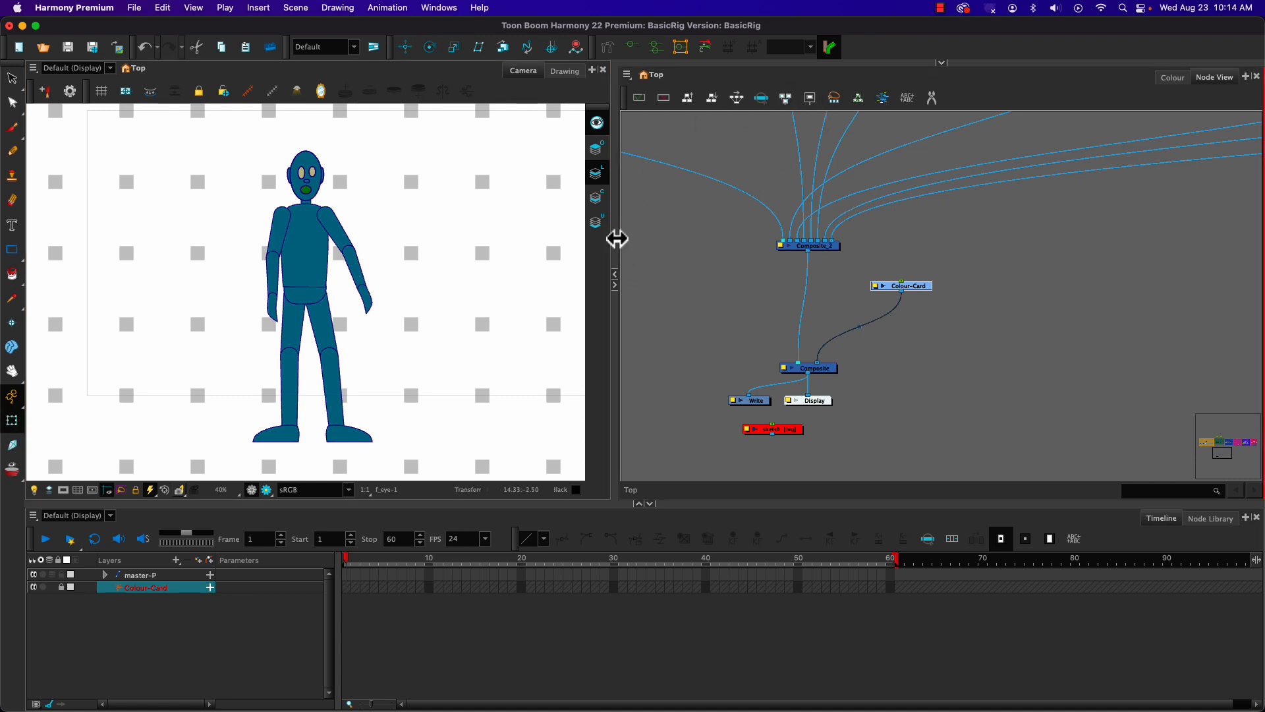
pyautogui.moveTo(617, 238)
pyautogui.mouseDown()
pyautogui.moveTo(960, 248)
pyautogui.moveTo(955, 263)
pyautogui.moveTo(870, 273)
pyautogui.moveTo(798, 303)
pyautogui.moveTo(841, 305)
pyautogui.mouseUp()
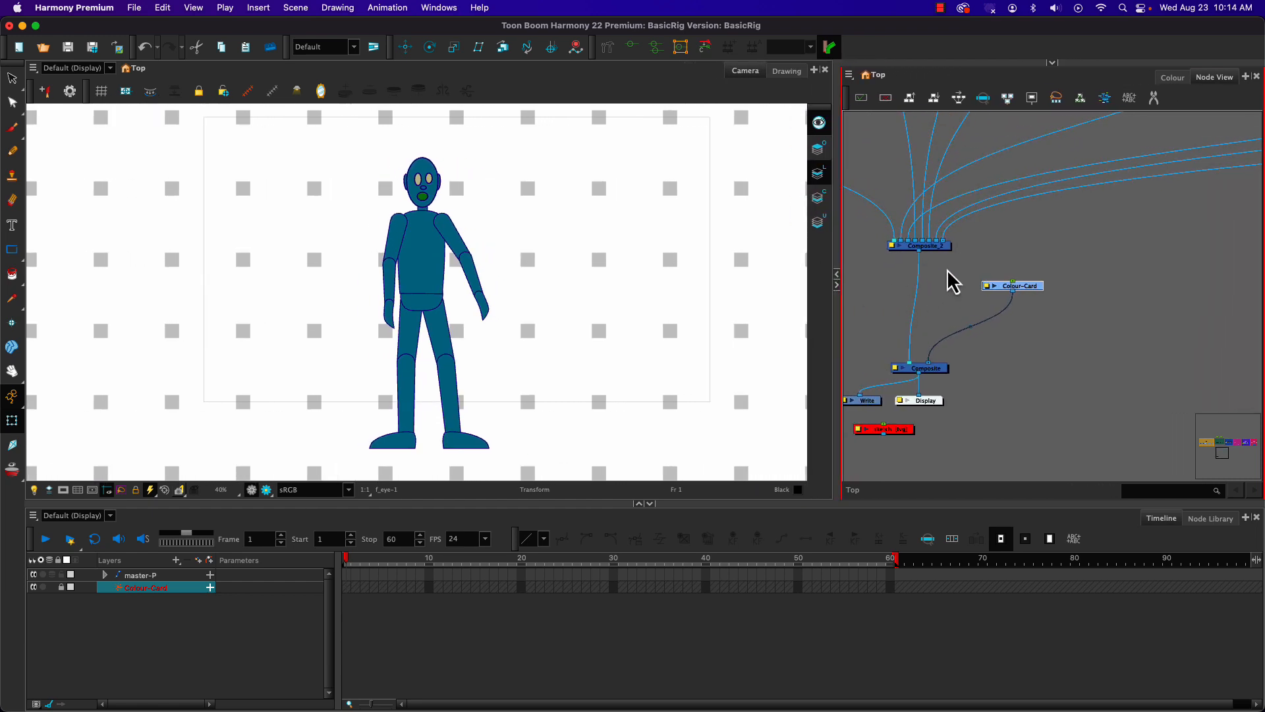
# Step: Bring the front arm group into view in the node network and reveal the Tool Properties above it
pyautogui.moveTo(951, 279); pyautogui.dragTo(1039, 543)
pyautogui.moveTo(946, 235); pyautogui.dragTo(636, 314)
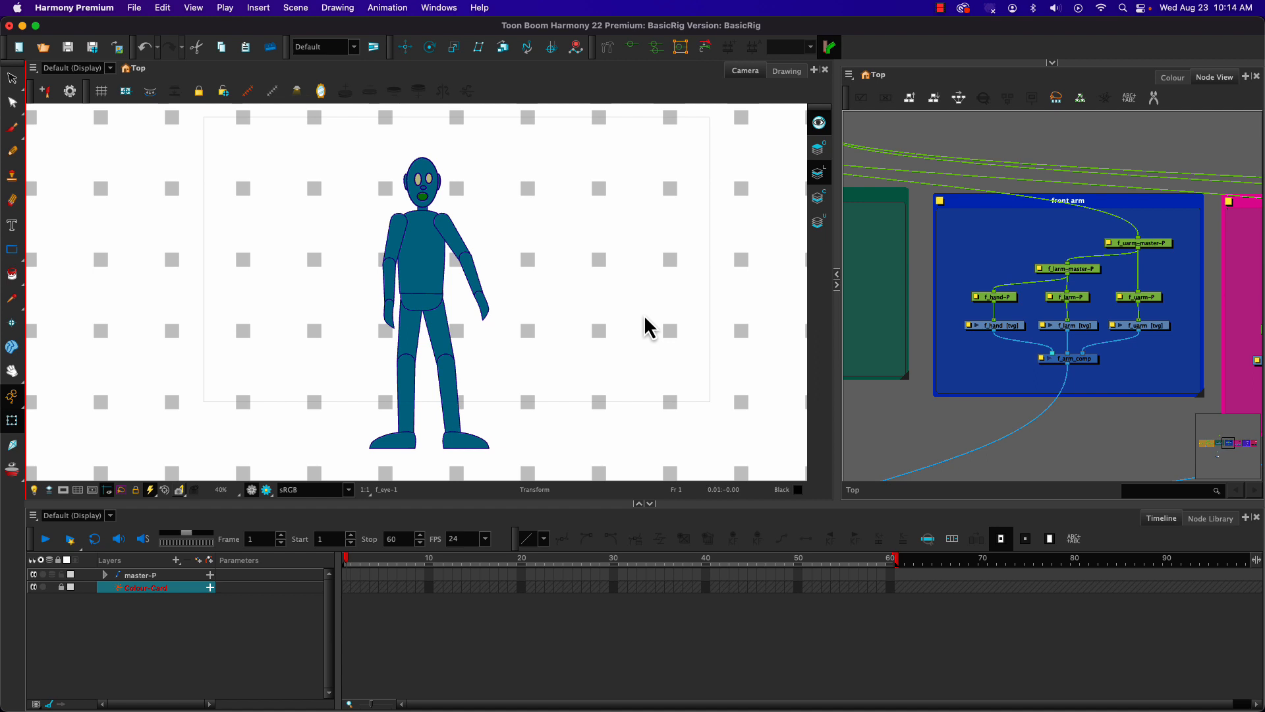
pyautogui.click(1053, 63)
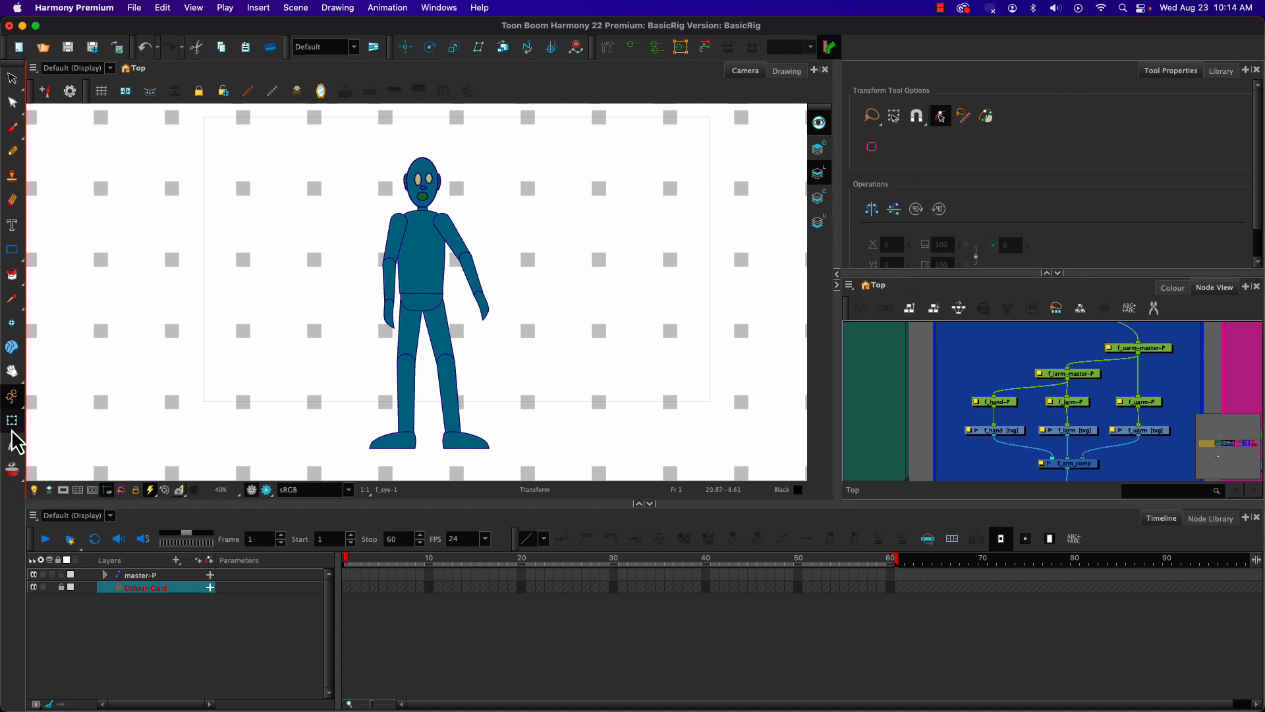
# Step: Step the selection from the front upper arm peg up to the upper-body peg, test-rotate the upper body, and undo the rotation
pyautogui.click(403, 240)
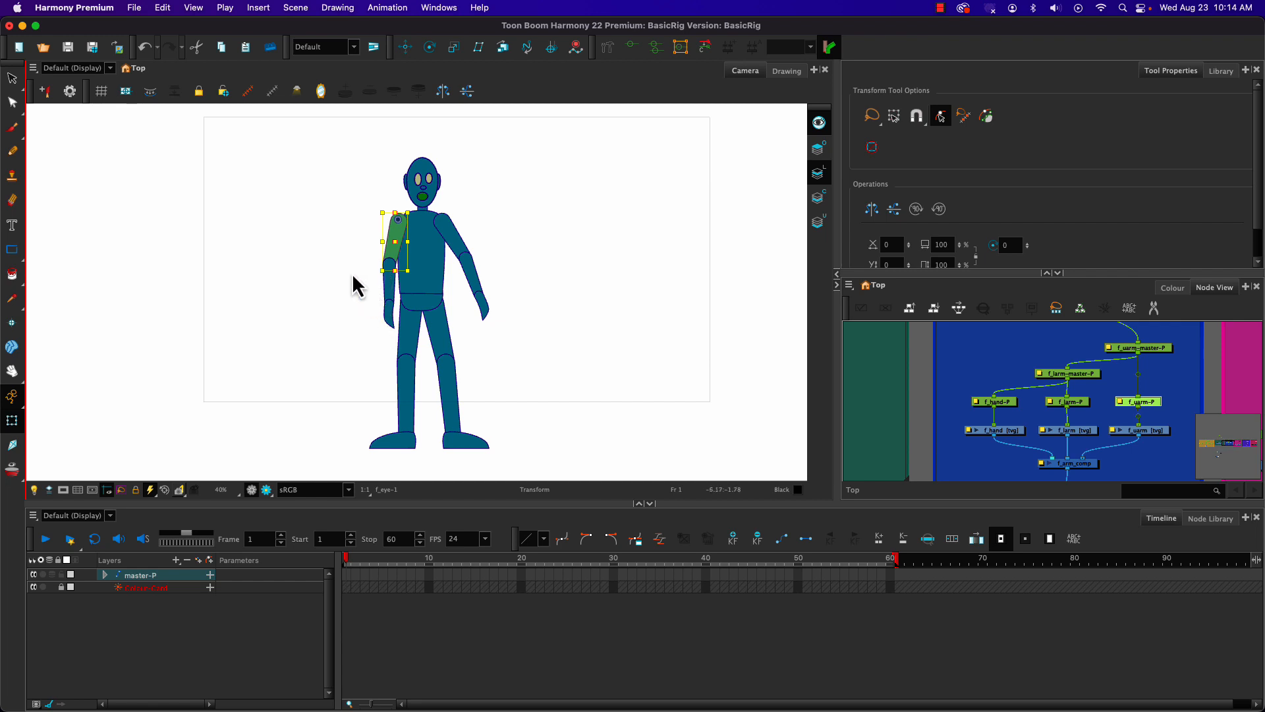
pyautogui.press('b')
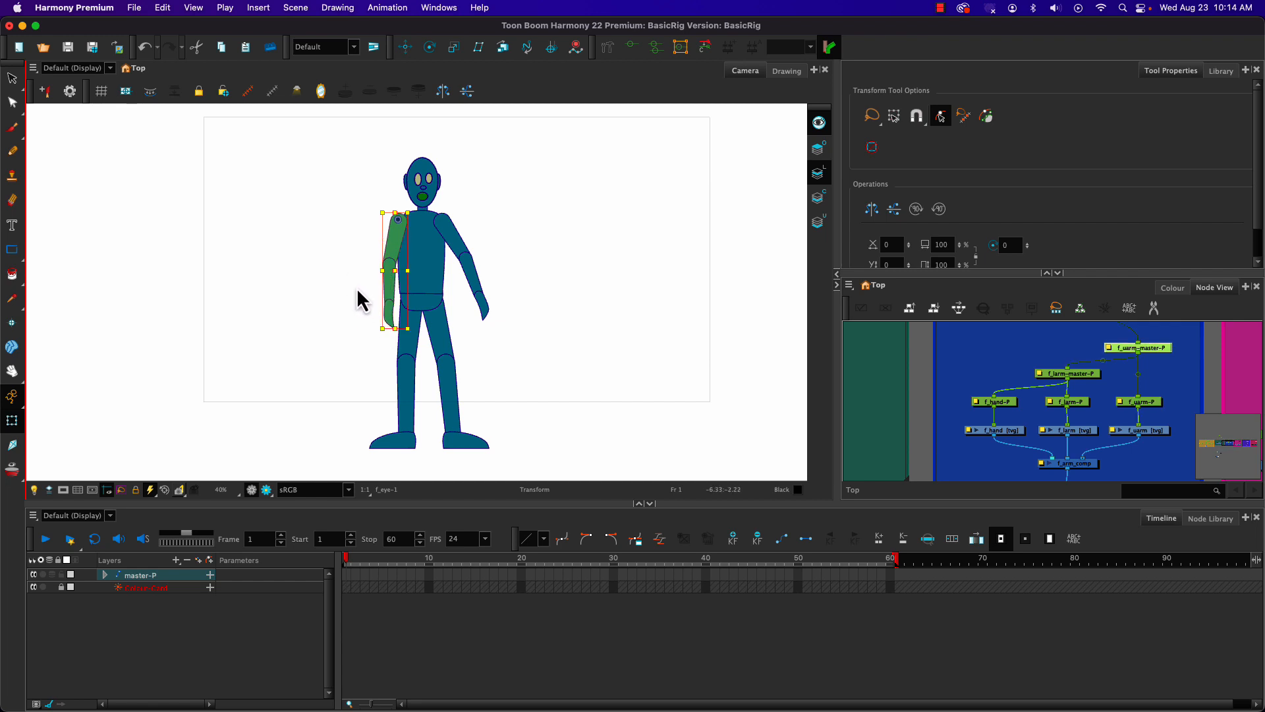
pyautogui.hotkey('shift', 'b')
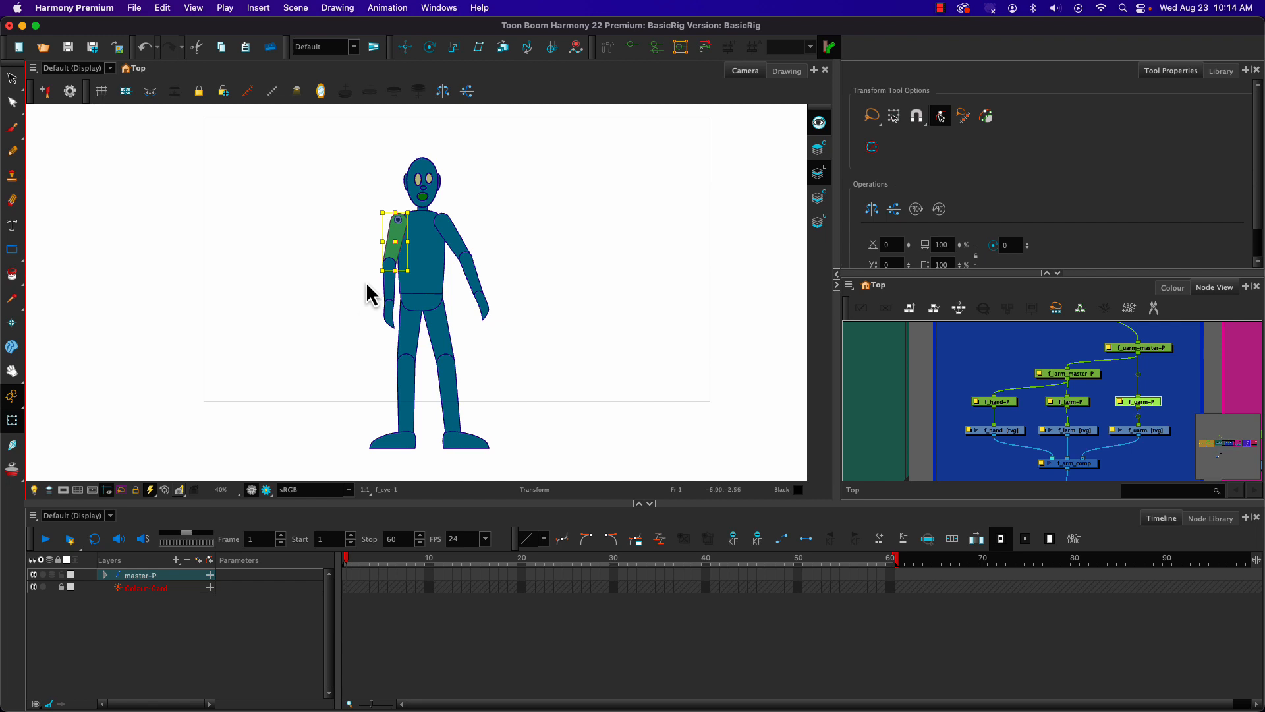
pyautogui.press('b')
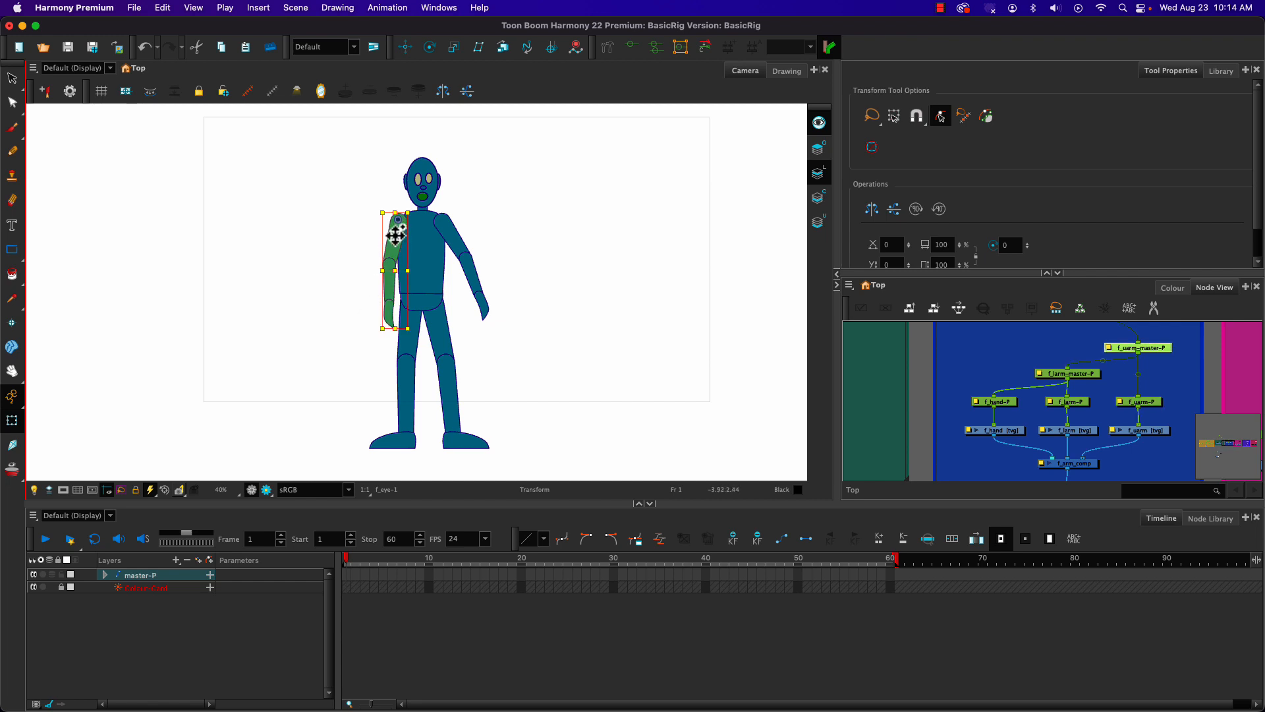
pyautogui.press('b')
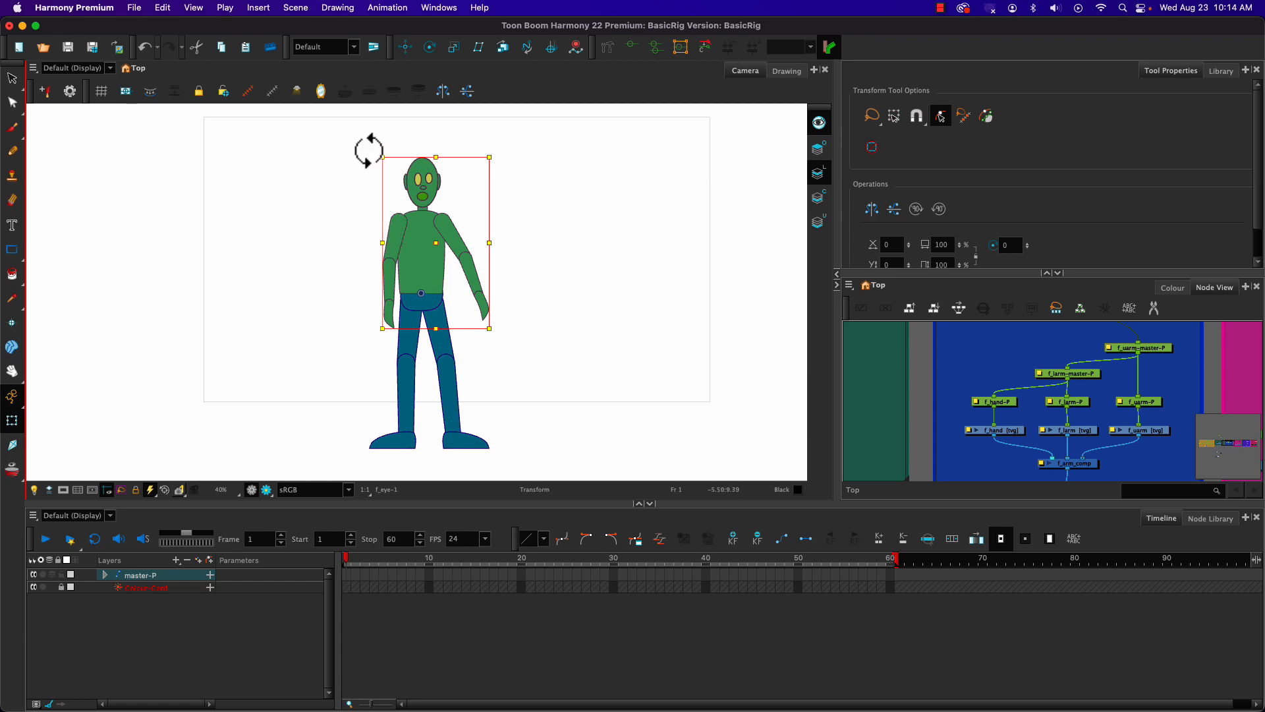
pyautogui.moveTo(370, 152); pyautogui.dragTo(348, 191)
pyautogui.press('super+z')
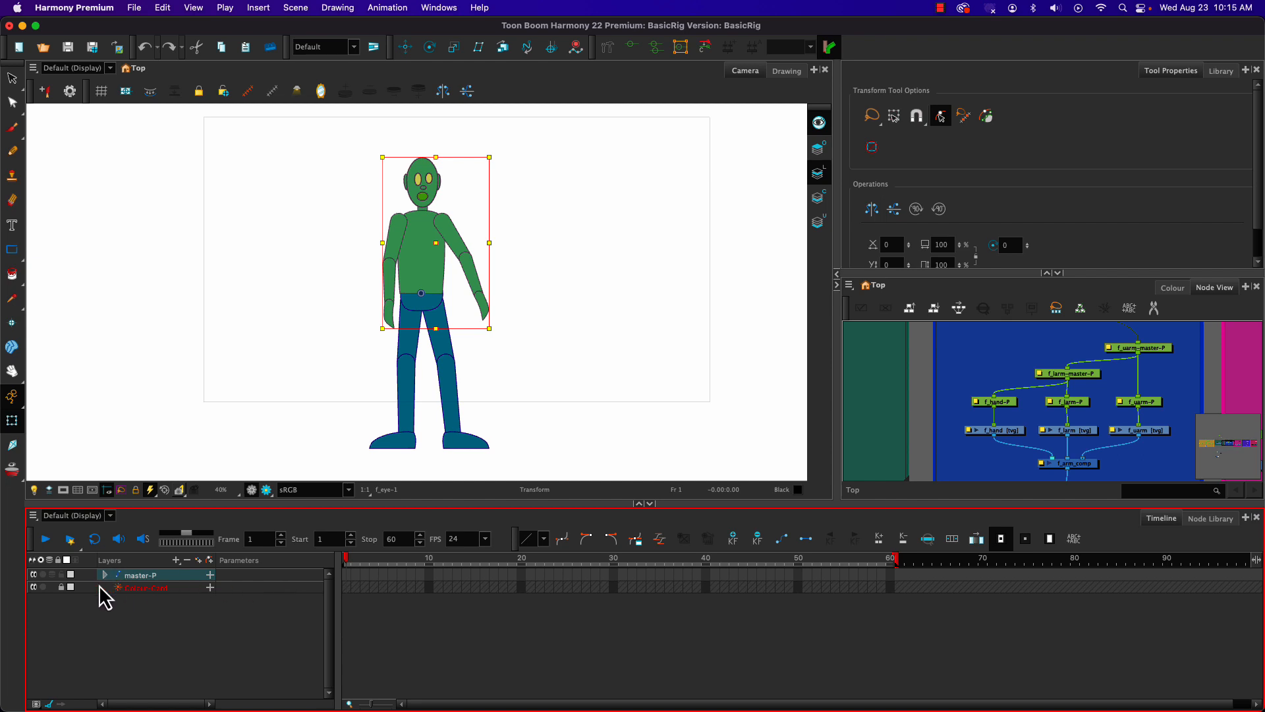
# Step: Keyframe the whole master-P rig at frame 1, then move it up and scale it down to fit inside the camera frame
pyautogui.click(345, 574)
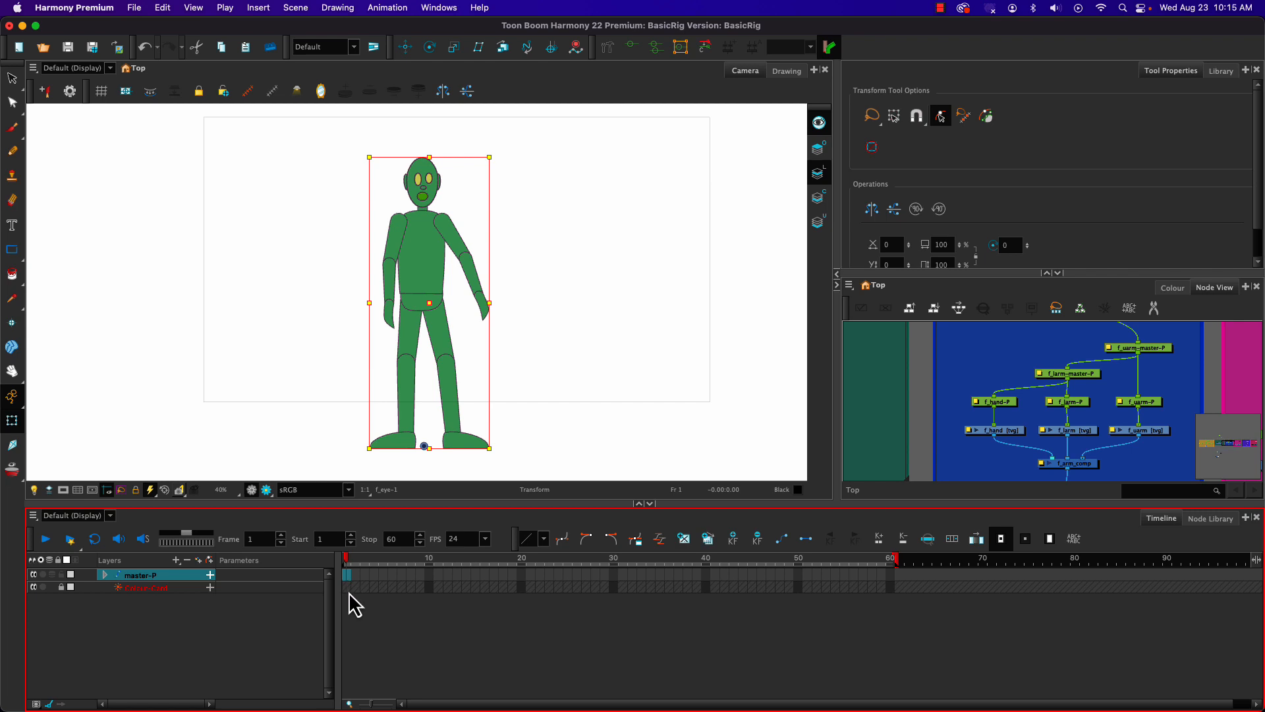
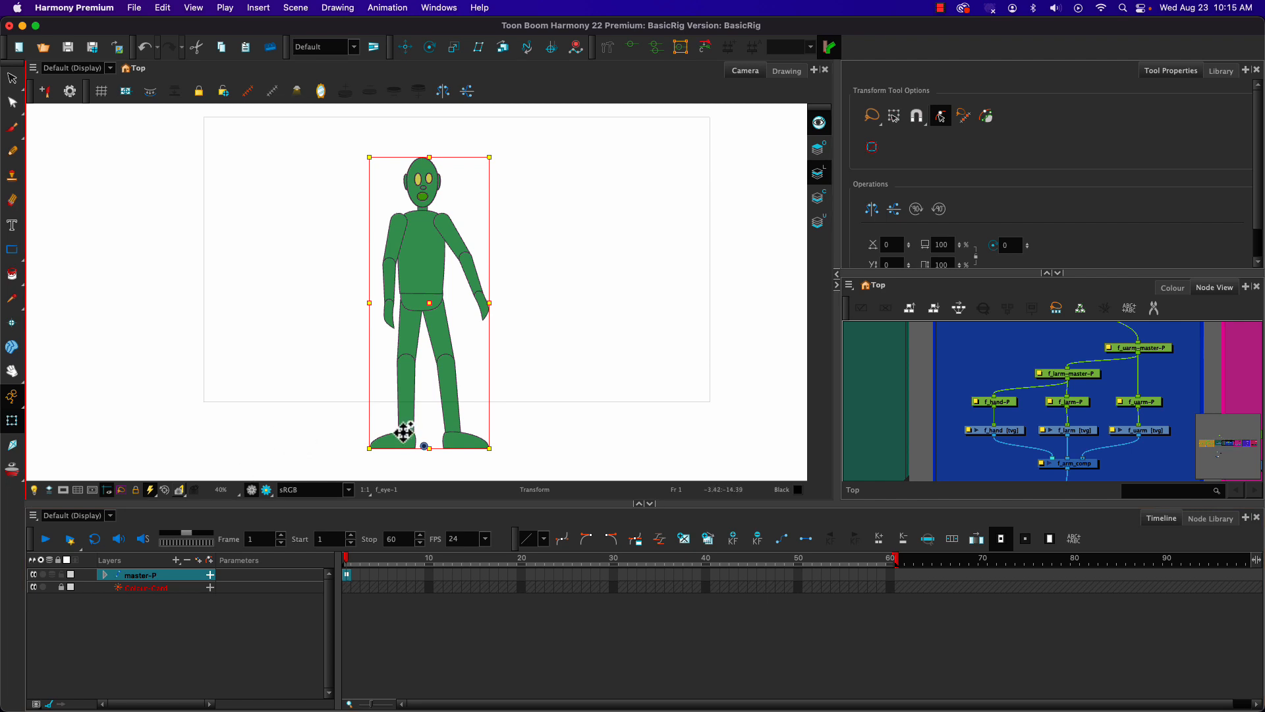
pyautogui.moveTo(403, 438); pyautogui.dragTo(402, 384)
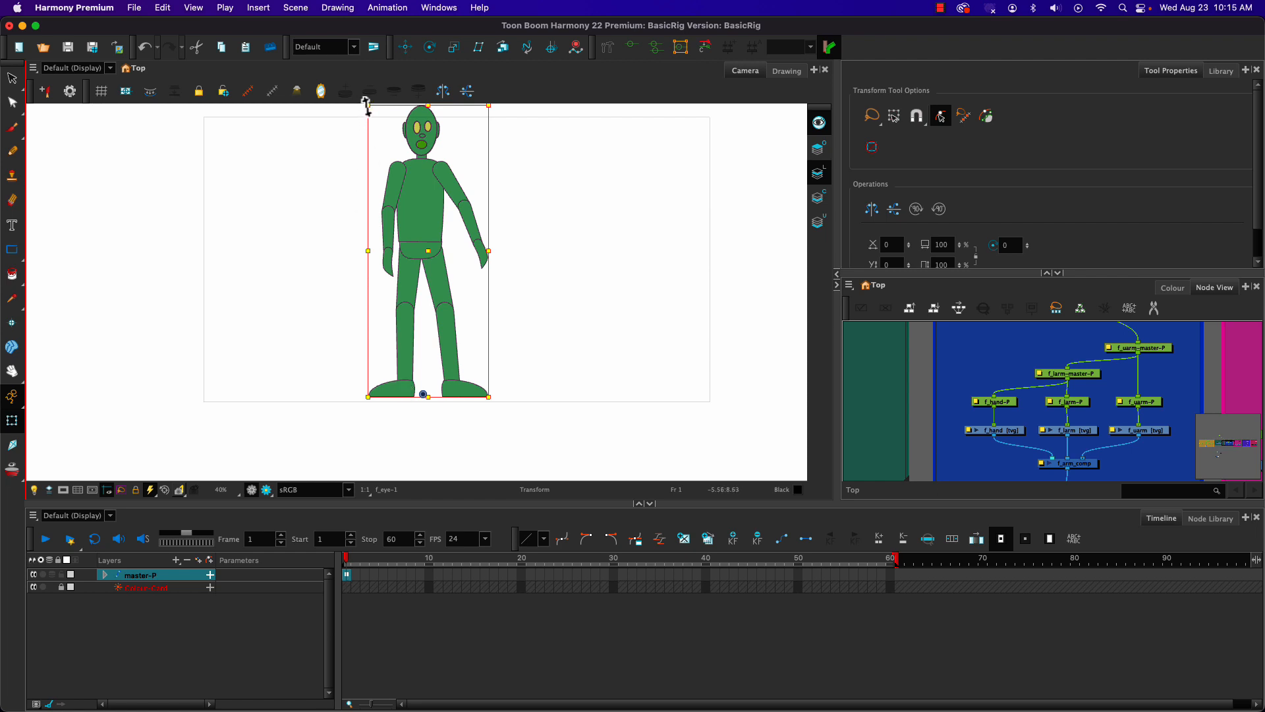
pyautogui.moveTo(367, 104); pyautogui.dragTo(388, 167)
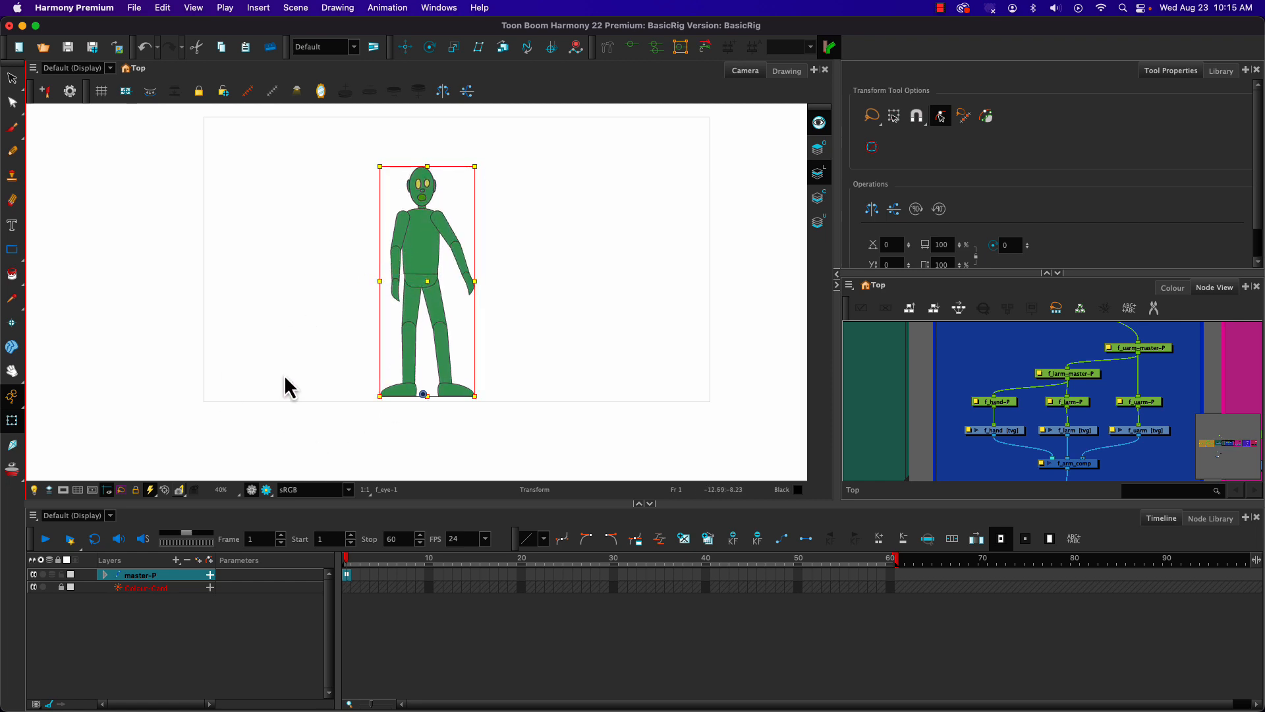
# Step: Turn on the camera mask and move the whole rig near the left edge of the camera frame, feet just above its lower edge
pyautogui.scroll(3, 279, 312)
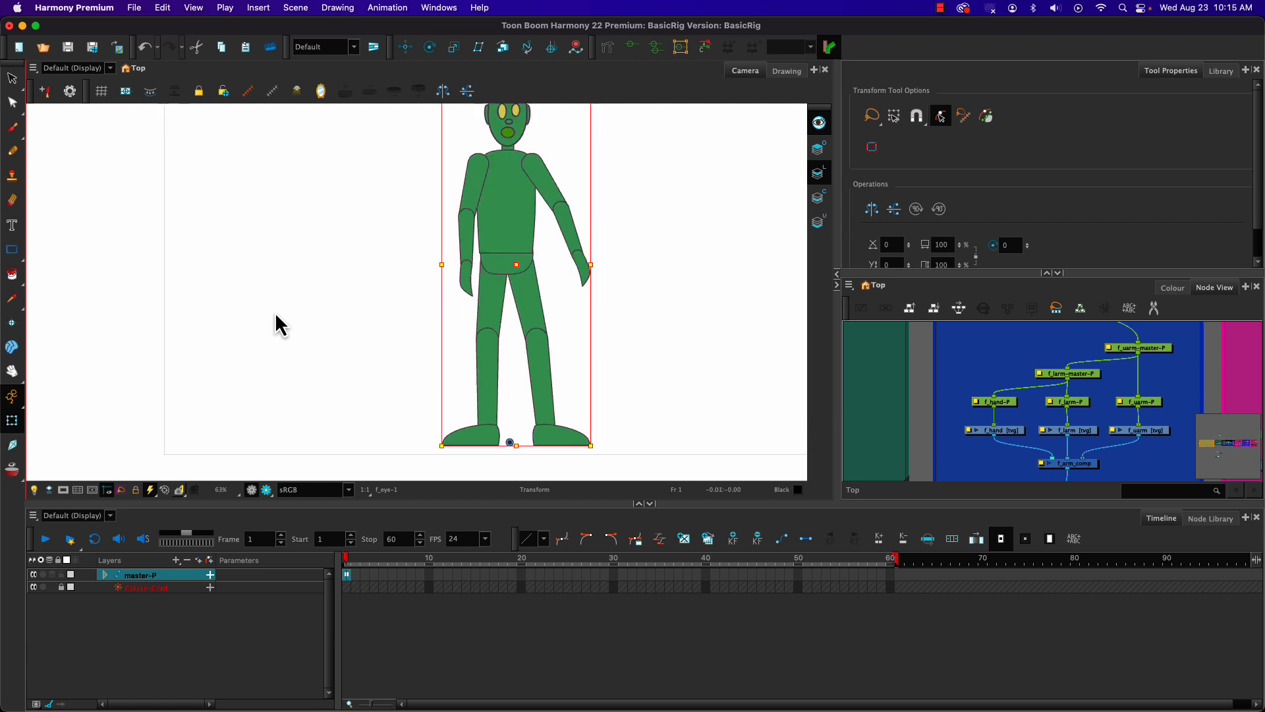
pyautogui.scroll(-1, 275, 311)
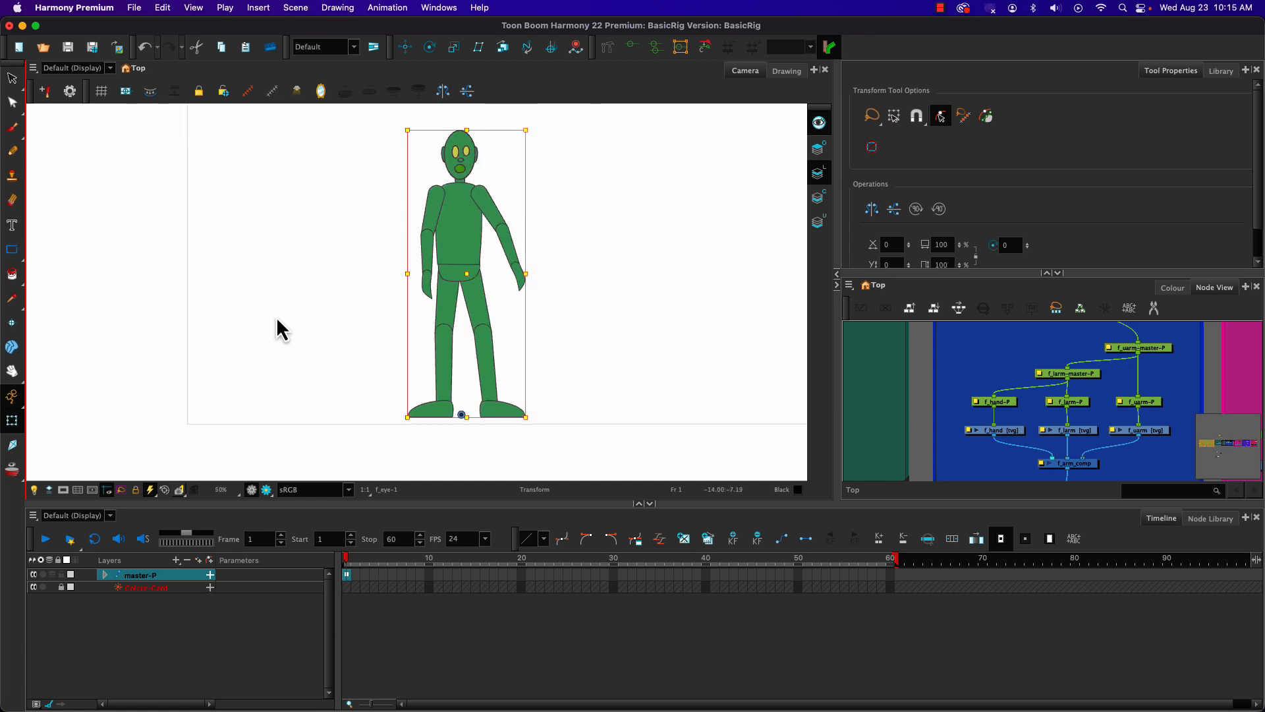
pyautogui.scroll(1, 277, 320)
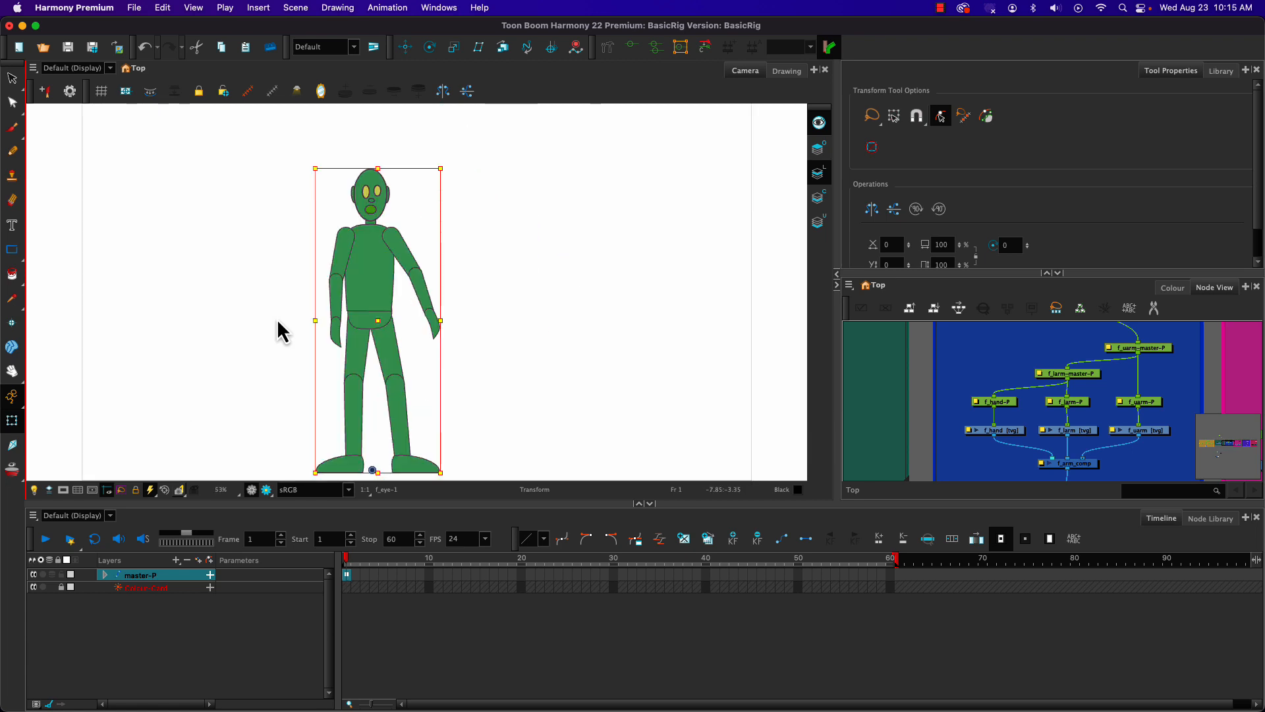
pyautogui.scroll(-1, 278, 321)
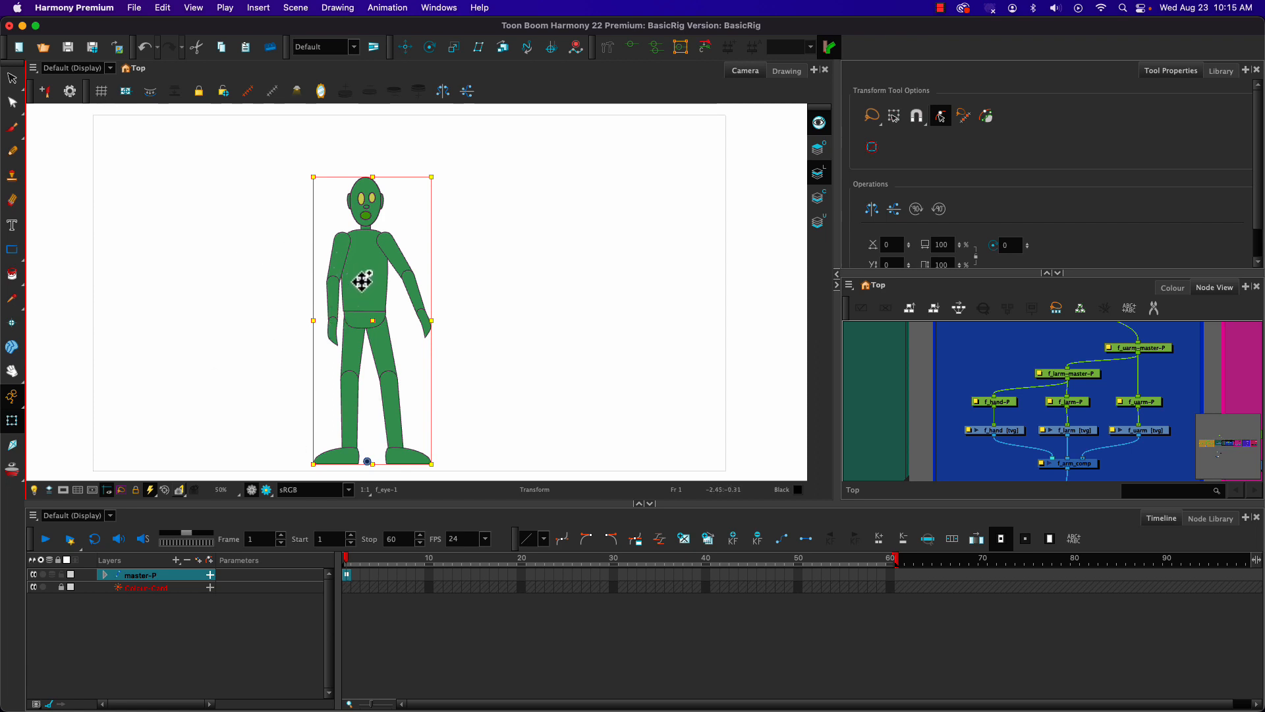
pyautogui.click(67, 492)
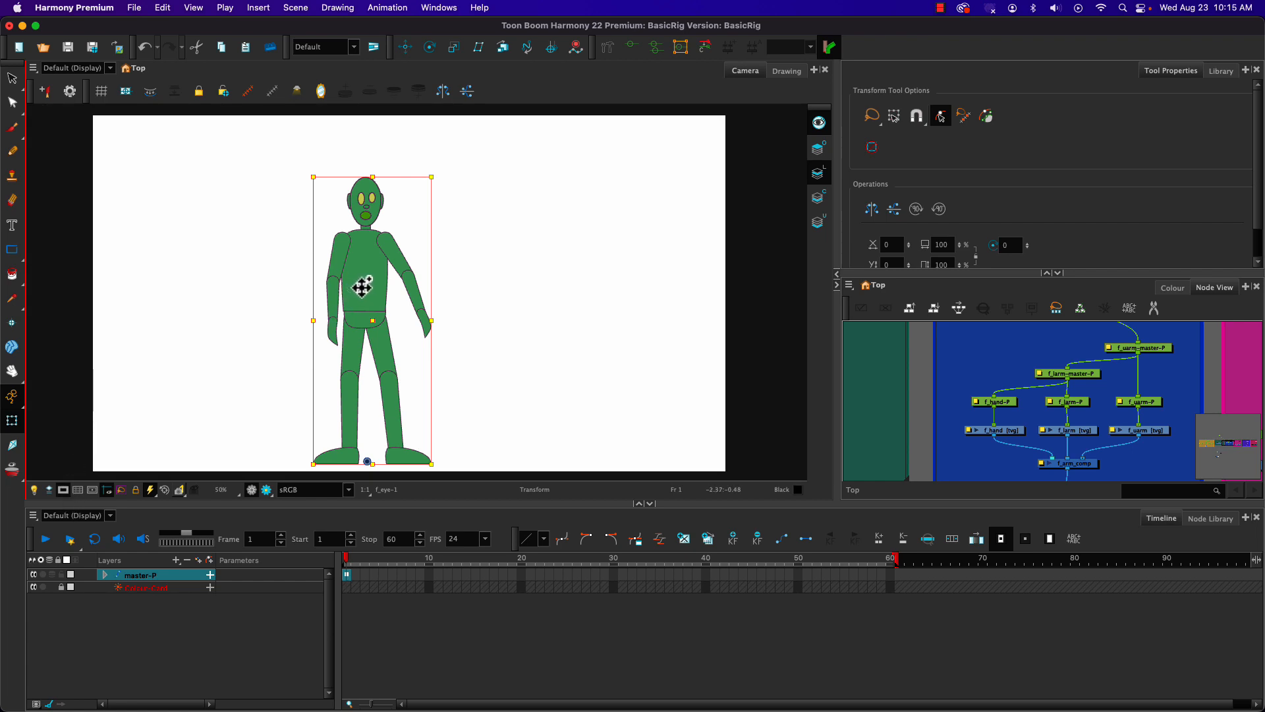
pyautogui.moveTo(356, 288); pyautogui.dragTo(174, 295)
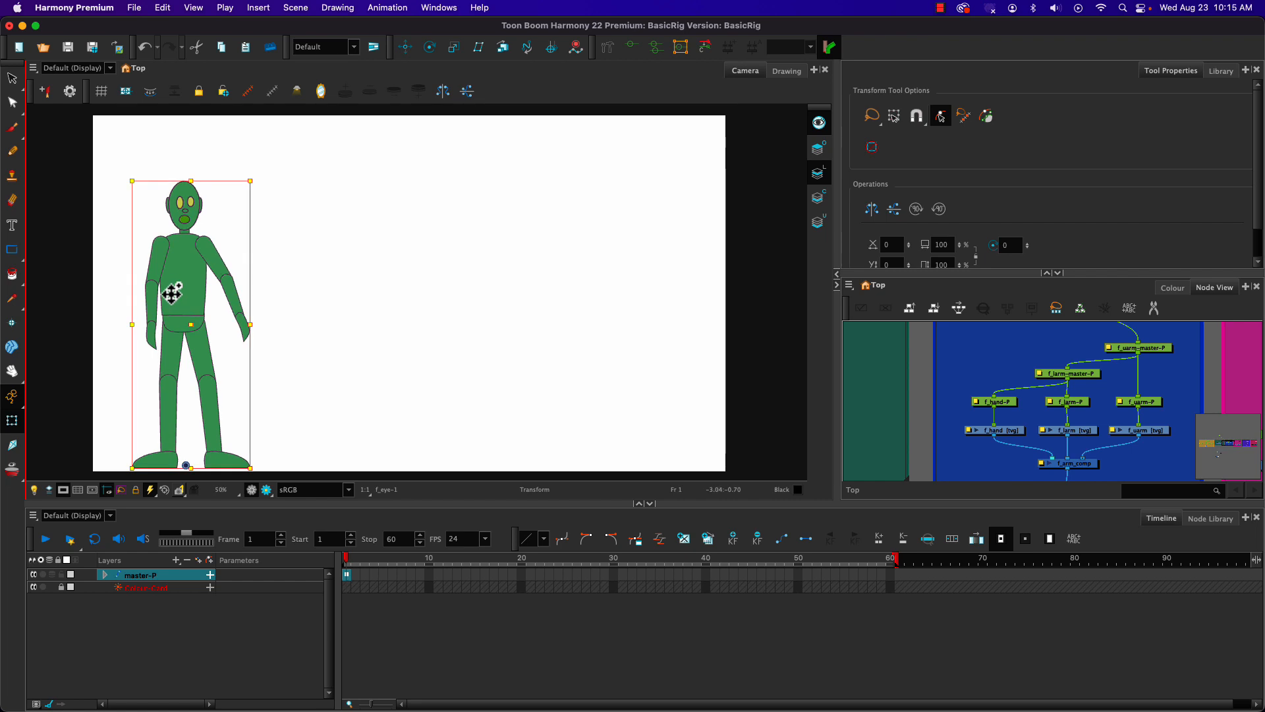
pyautogui.moveTo(175, 296); pyautogui.dragTo(206, 291)
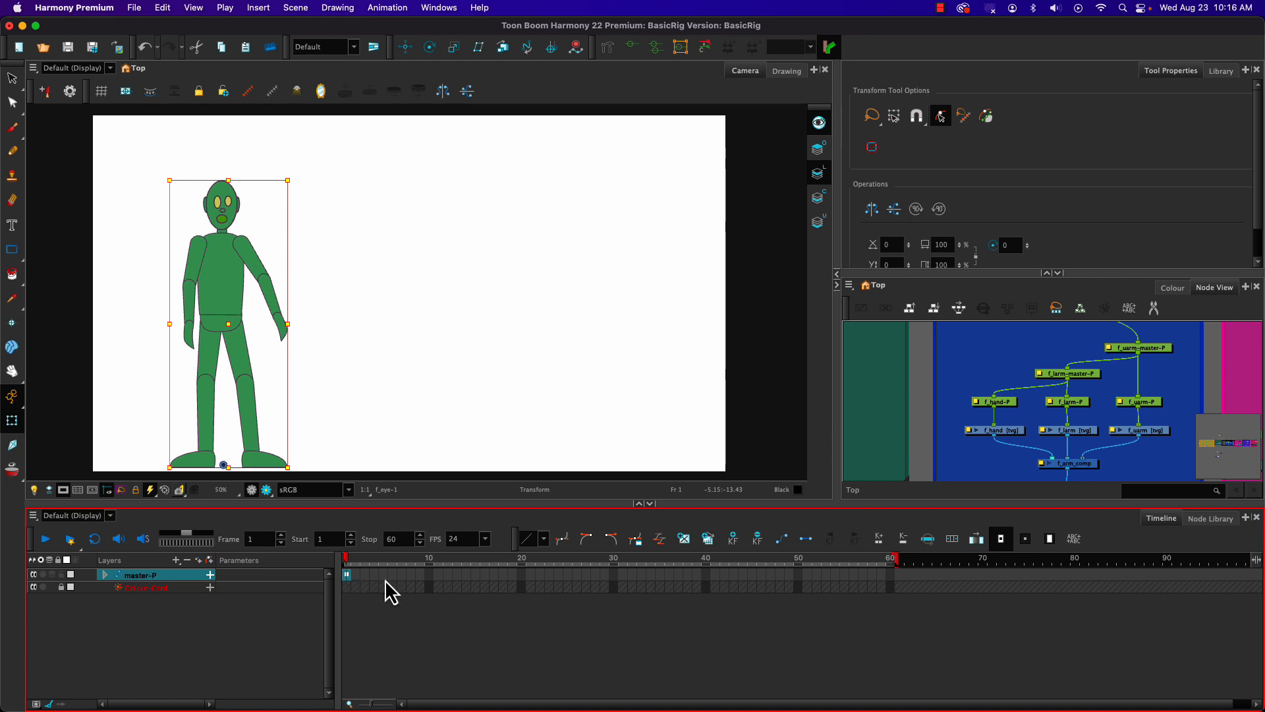
# Step: Extend the exposure of all the rig's drawings from frame 2 through frame 60
pyautogui.click(356, 575)
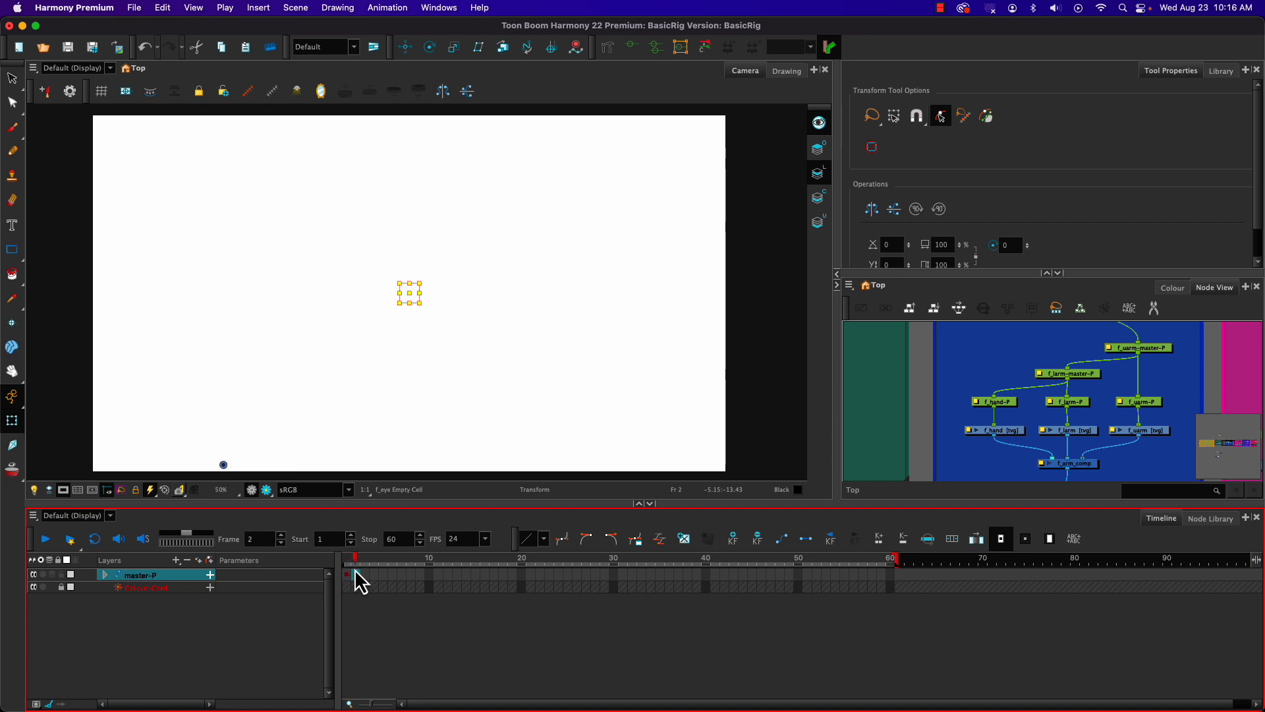
pyautogui.click(889, 575)
pyautogui.click(367, 563)
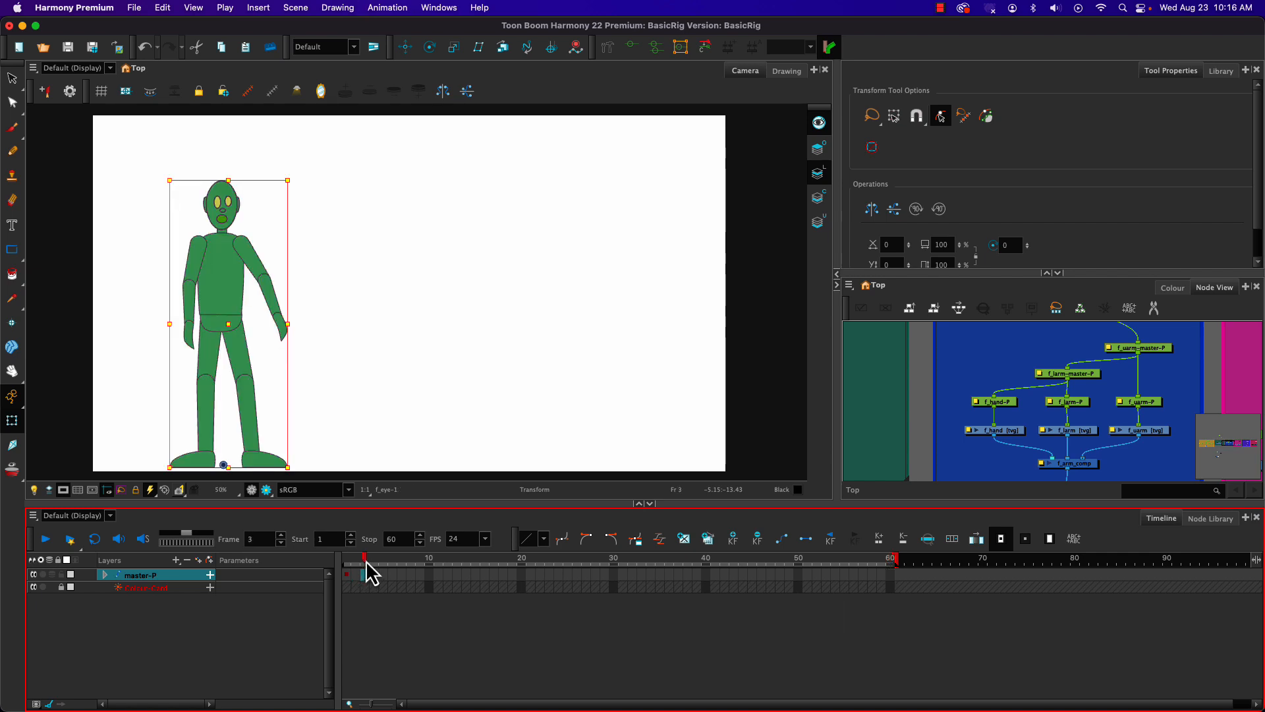
# Step: At frame 2, select the entire back arm through its upper-arm master peg and rotate it outward from the shoulder
pyautogui.click(357, 571)
pyautogui.click(120, 366)
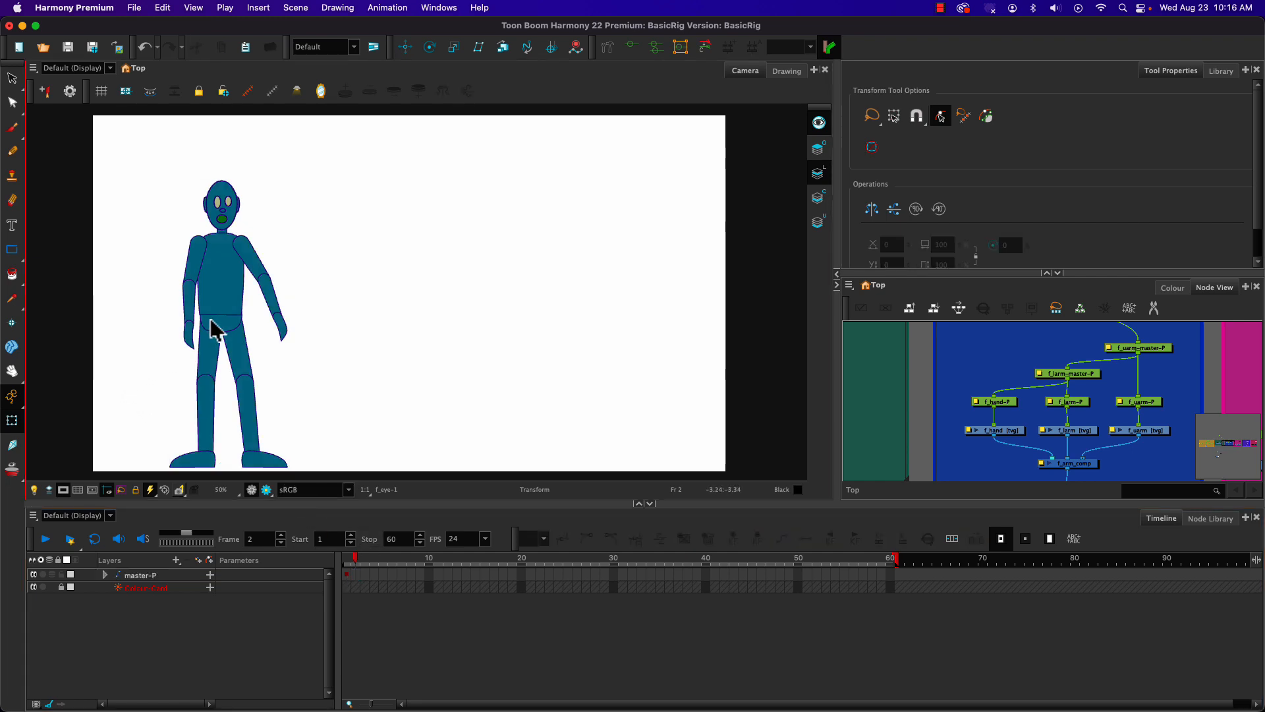
pyautogui.click(251, 262)
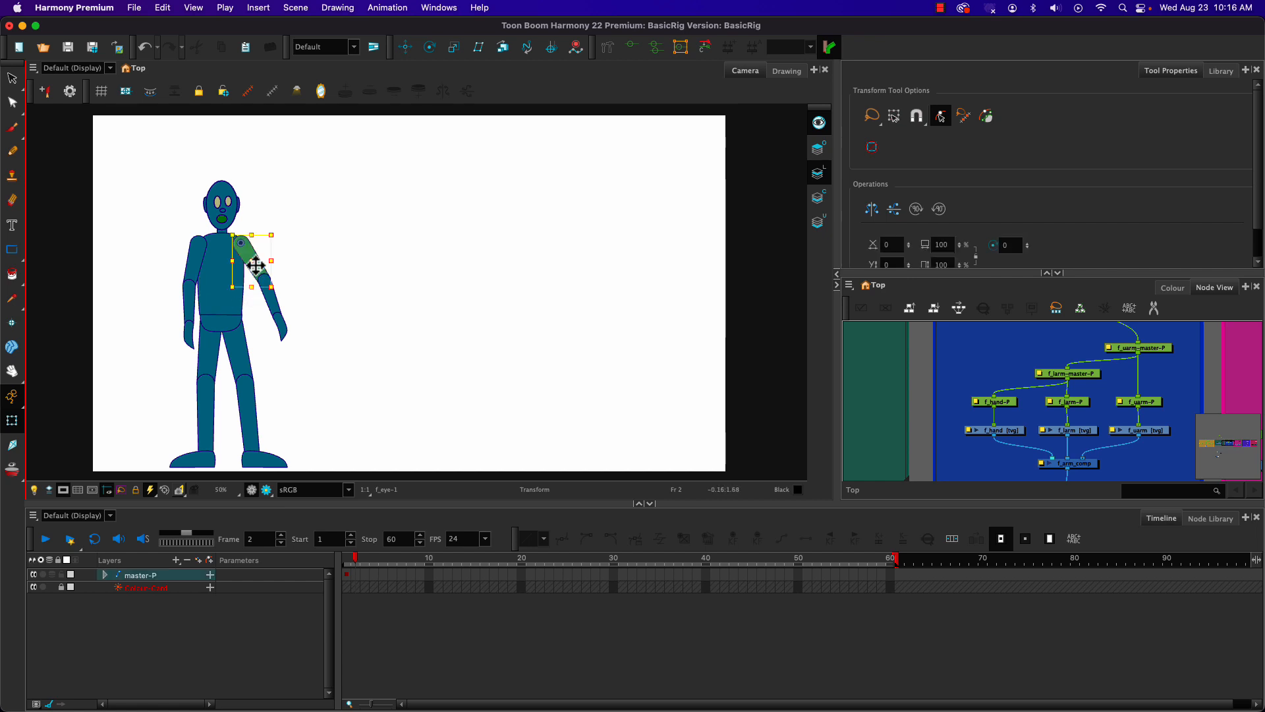
pyautogui.click(265, 323)
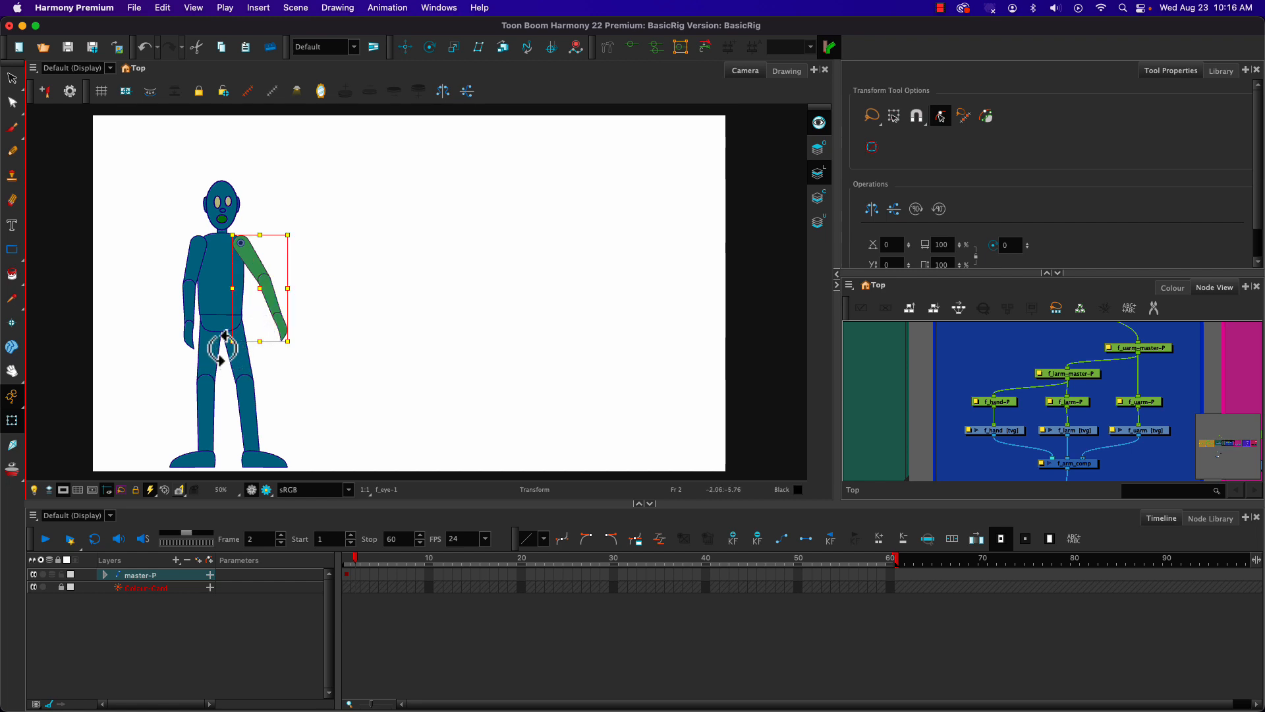
pyautogui.moveTo(224, 346); pyautogui.dragTo(271, 343)
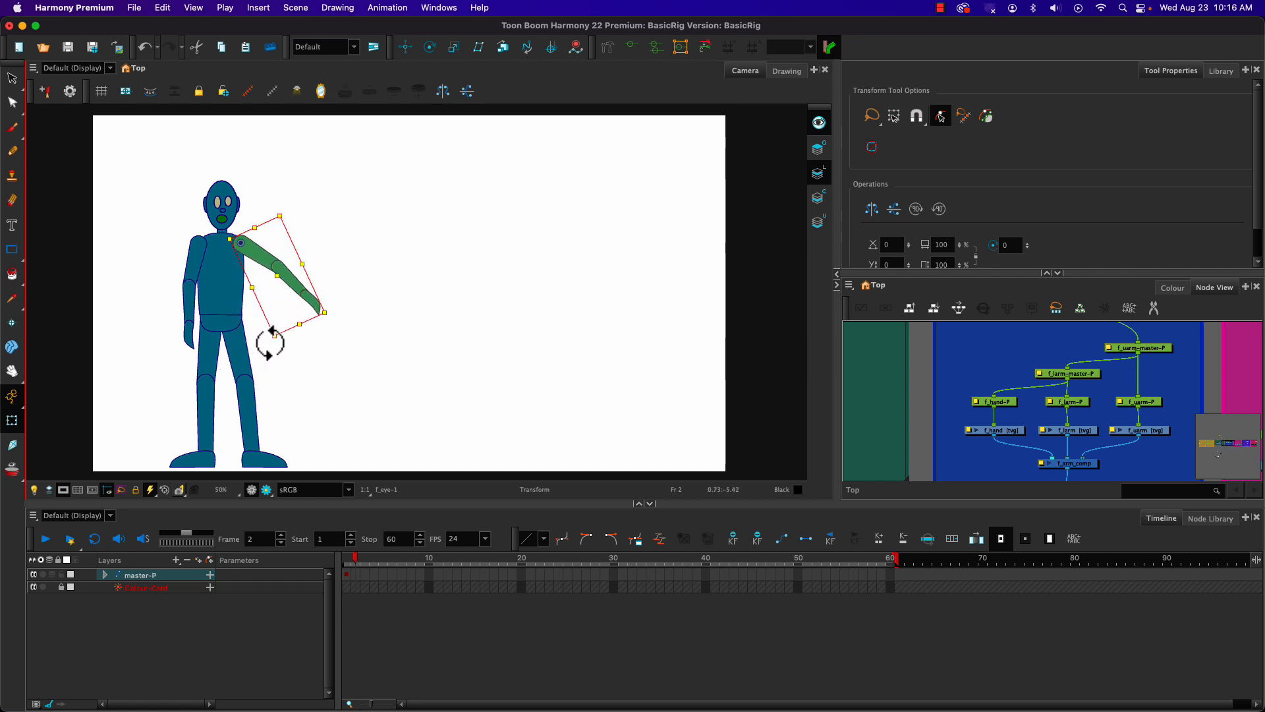
# Step: Bend the back forearm inward at the elbow and rotate the back hand inward at the wrist on frame 2
pyautogui.click(288, 281)
pyautogui.press('b')
pyautogui.moveTo(259, 328); pyautogui.dragTo(239, 283)
pyautogui.click(274, 315)
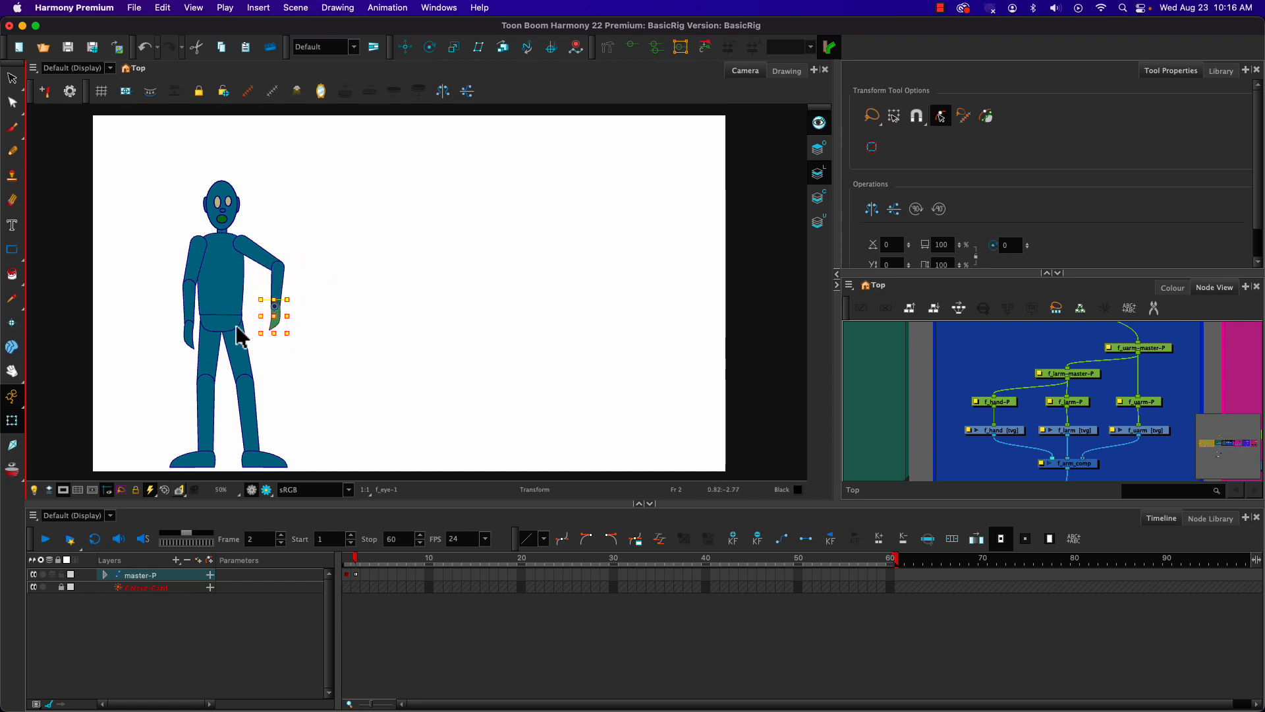
pyautogui.moveTo(254, 331); pyautogui.dragTo(227, 306)
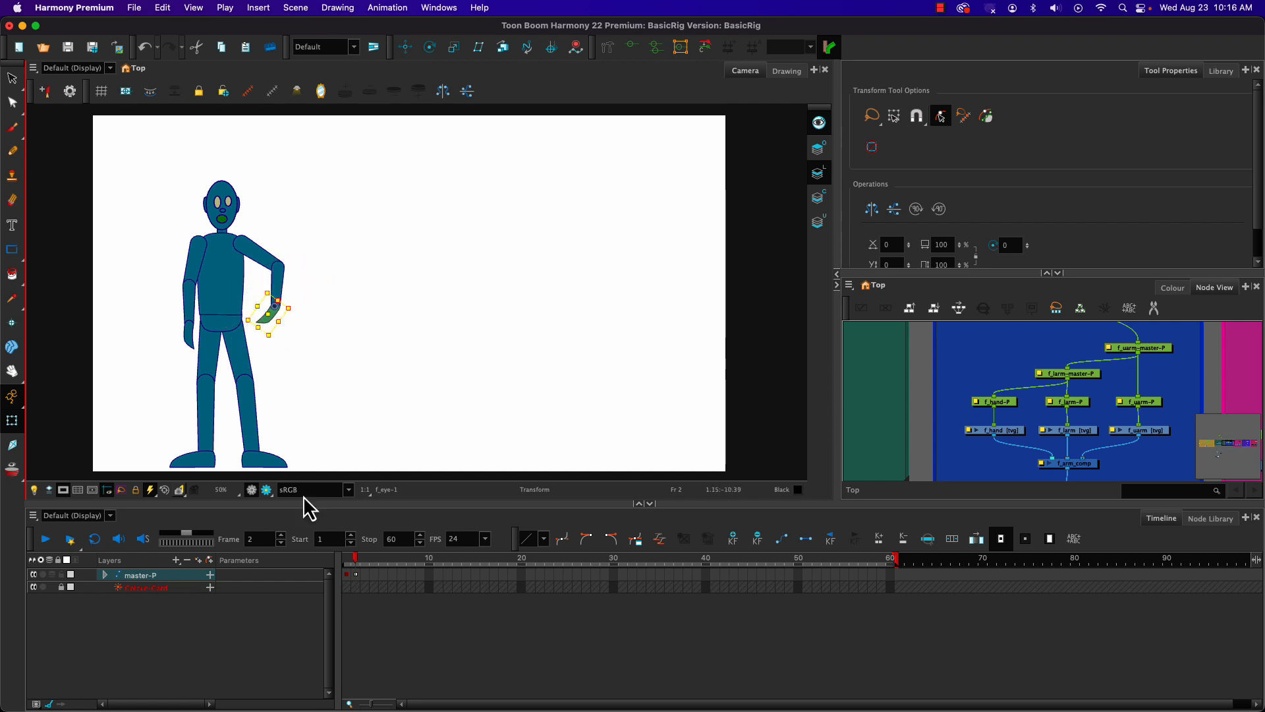
# Step: Compare the arm pose on frame 1 with the poses on the following frames, and check master-P's keyframe at frame 2
pyautogui.click(356, 573)
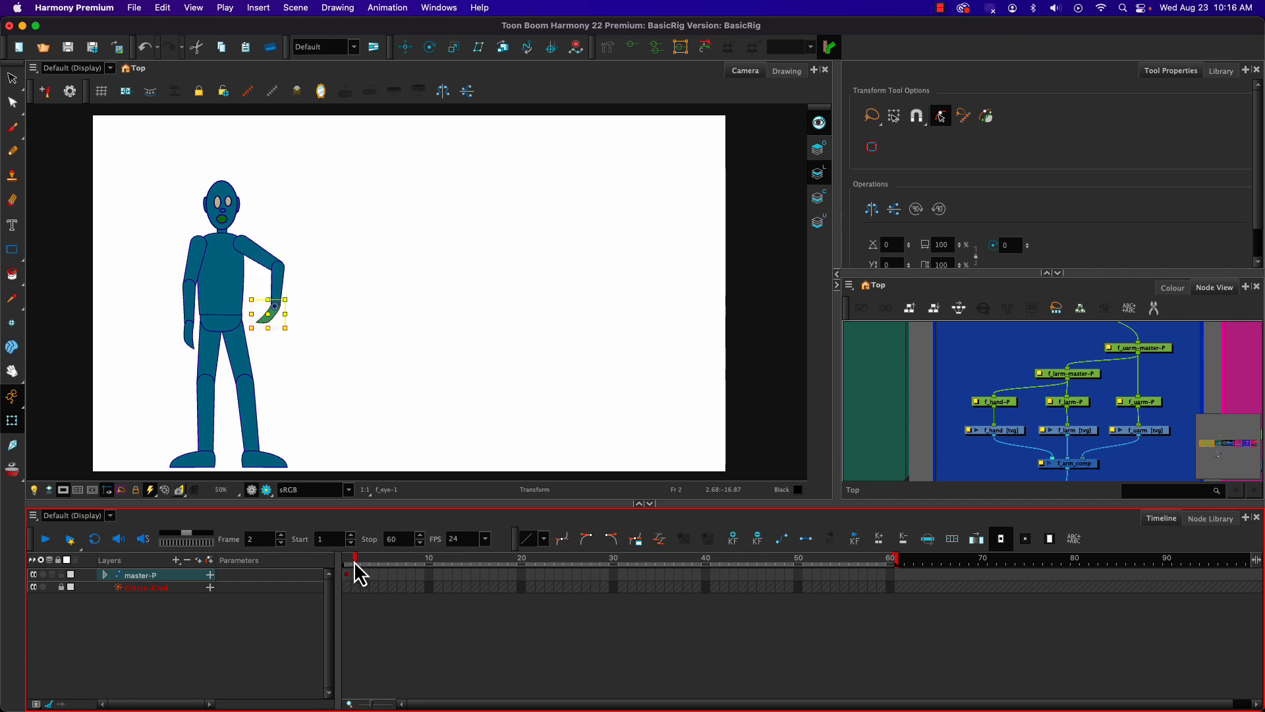
pyautogui.click(346, 572)
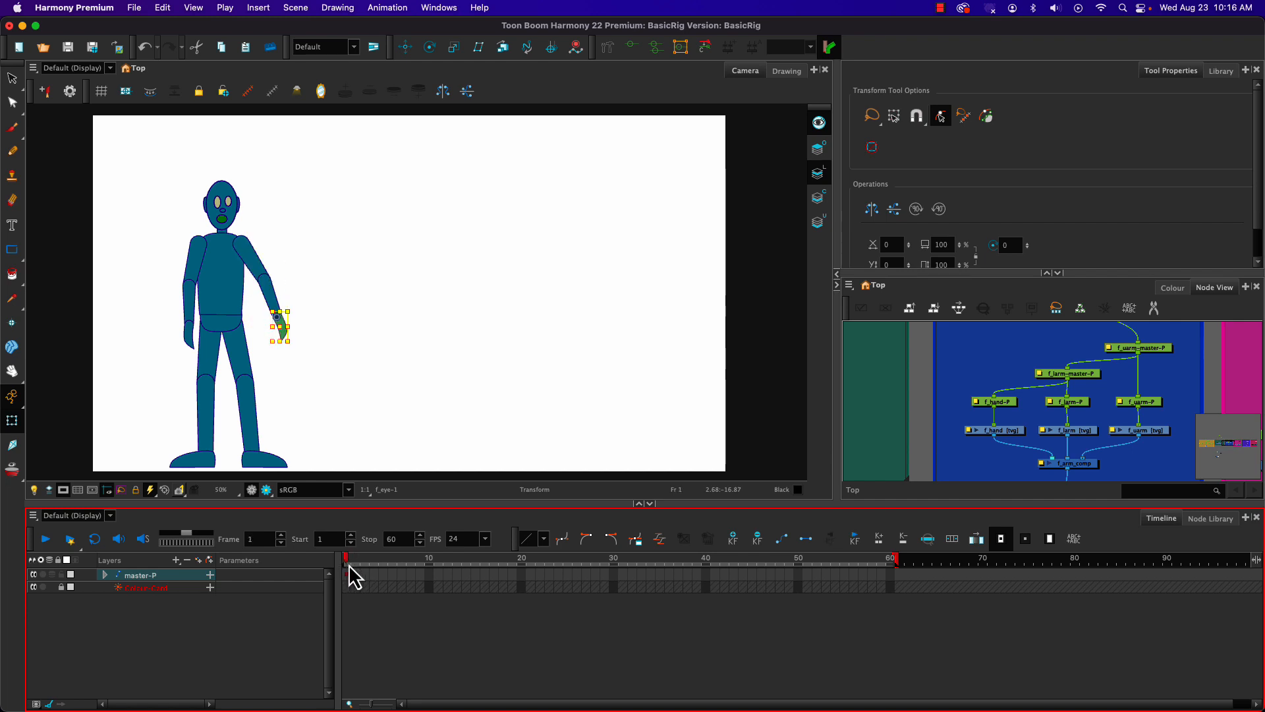
pyautogui.moveTo(349, 566); pyautogui.dragTo(373, 564)
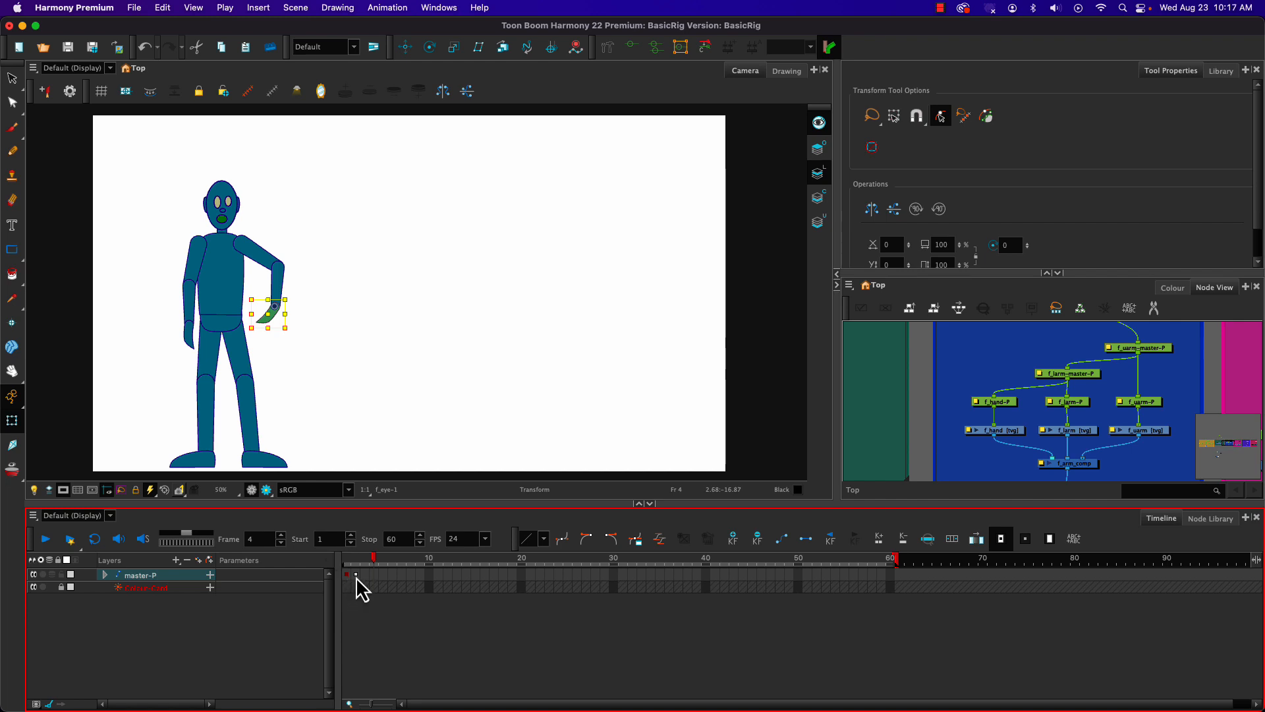
pyautogui.click(356, 575)
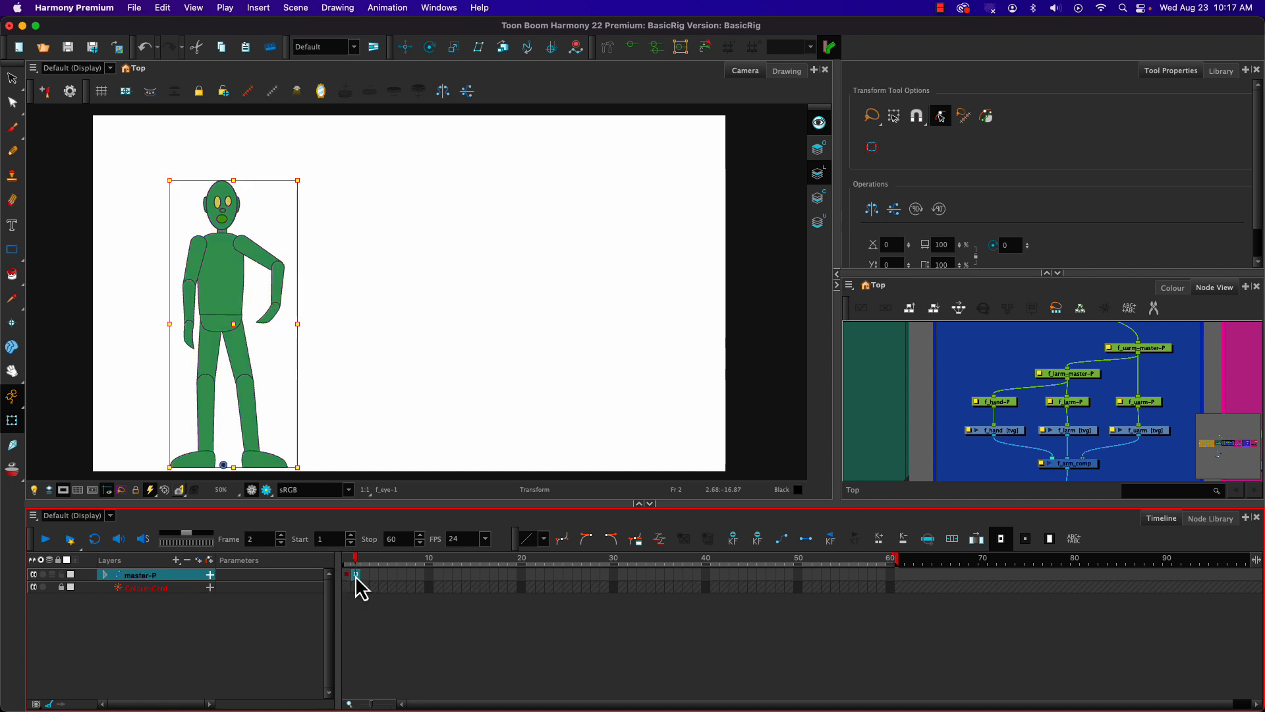
pyautogui.click(361, 623)
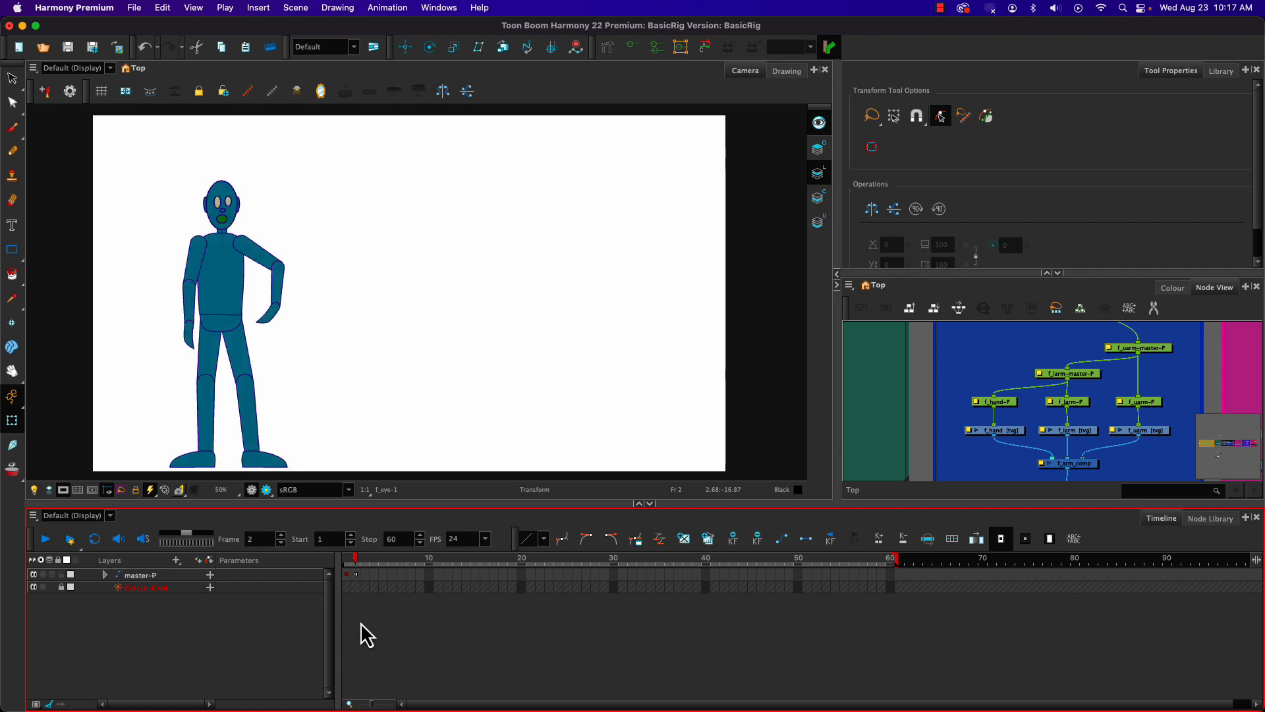
# Step: Try keyframing the whole master-P hierarchy at frame 2, expand its layers to check the keys, undo the keyframing, and collapse the hierarchy
pyautogui.click(356, 575)
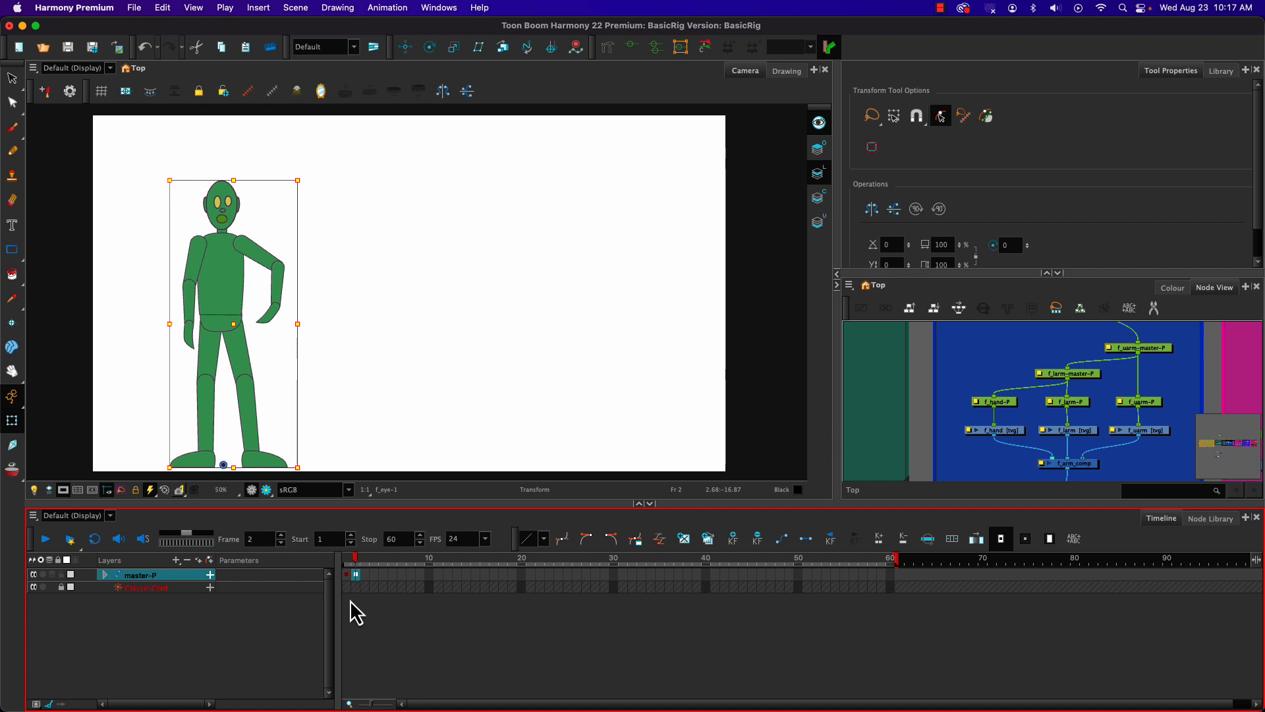
pyautogui.click(105, 575)
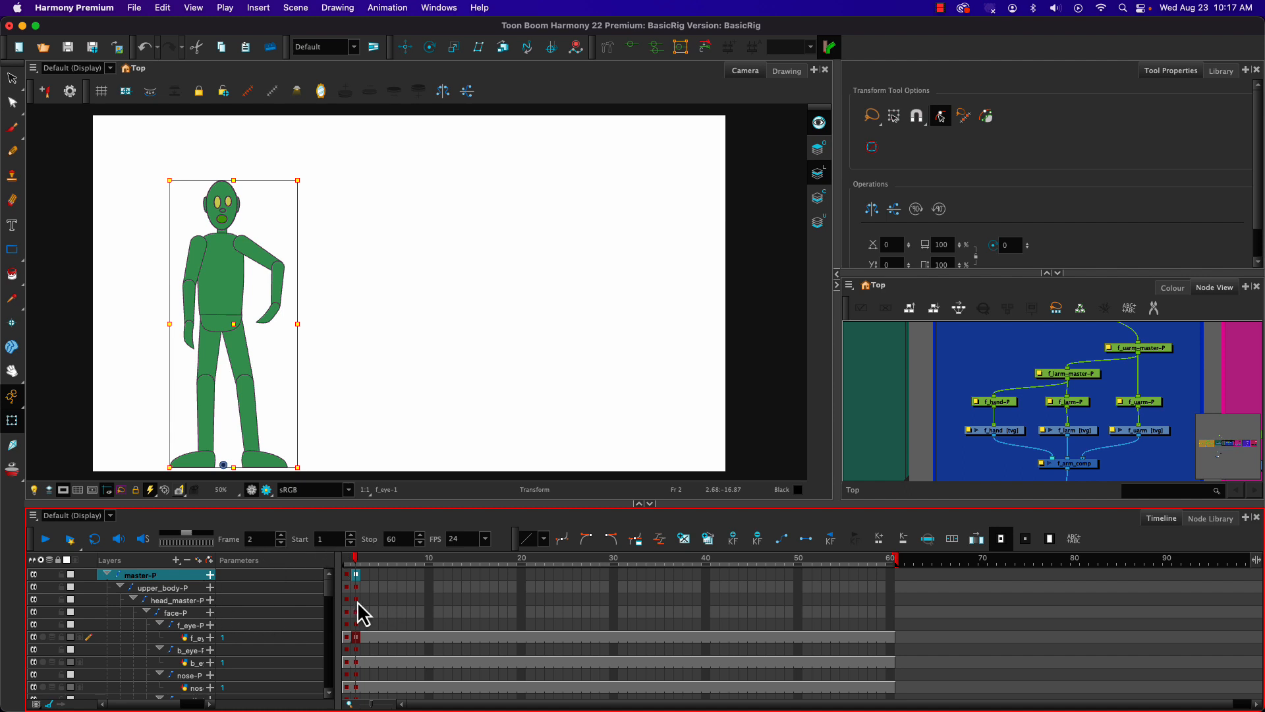
pyautogui.press('super+z')
pyautogui.click(106, 575)
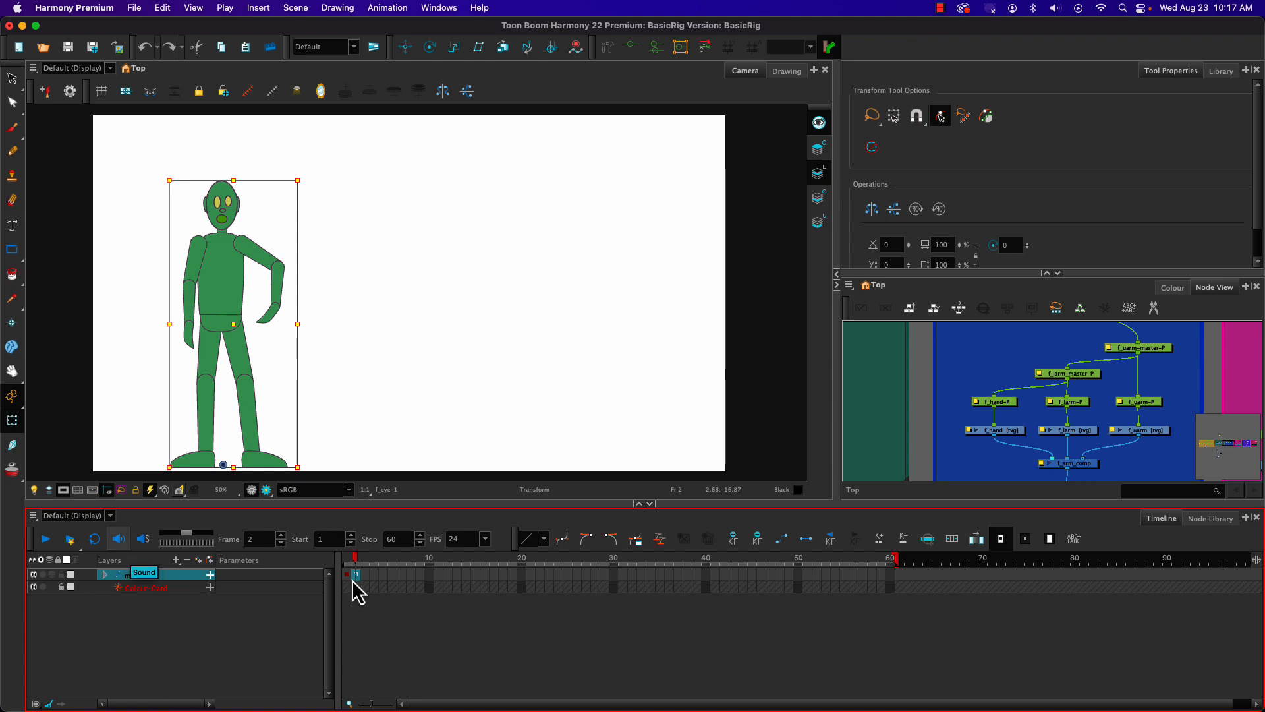
# Step: Expand the master-P hierarchy, examine the keyframes on the child layers around frame 2, and collapse the hierarchy
pyautogui.click(106, 577)
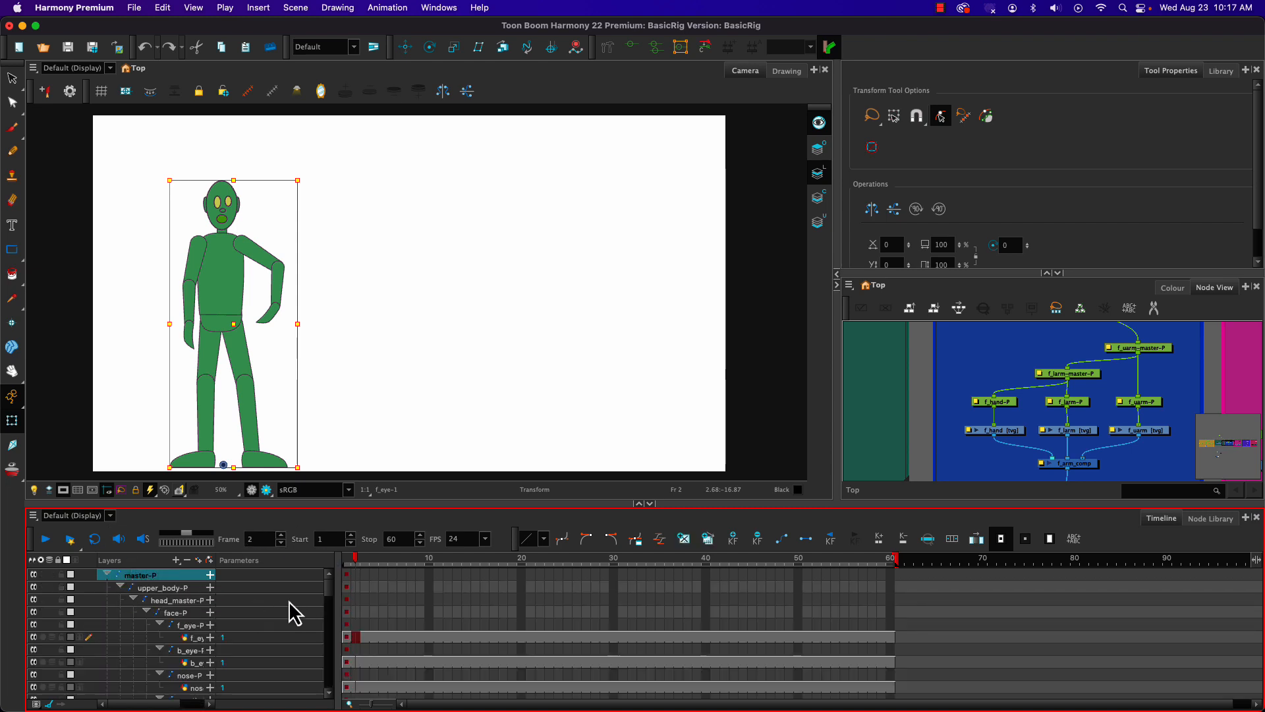
pyautogui.scroll(-2, 325, 596)
pyautogui.scroll(-10, 327, 607)
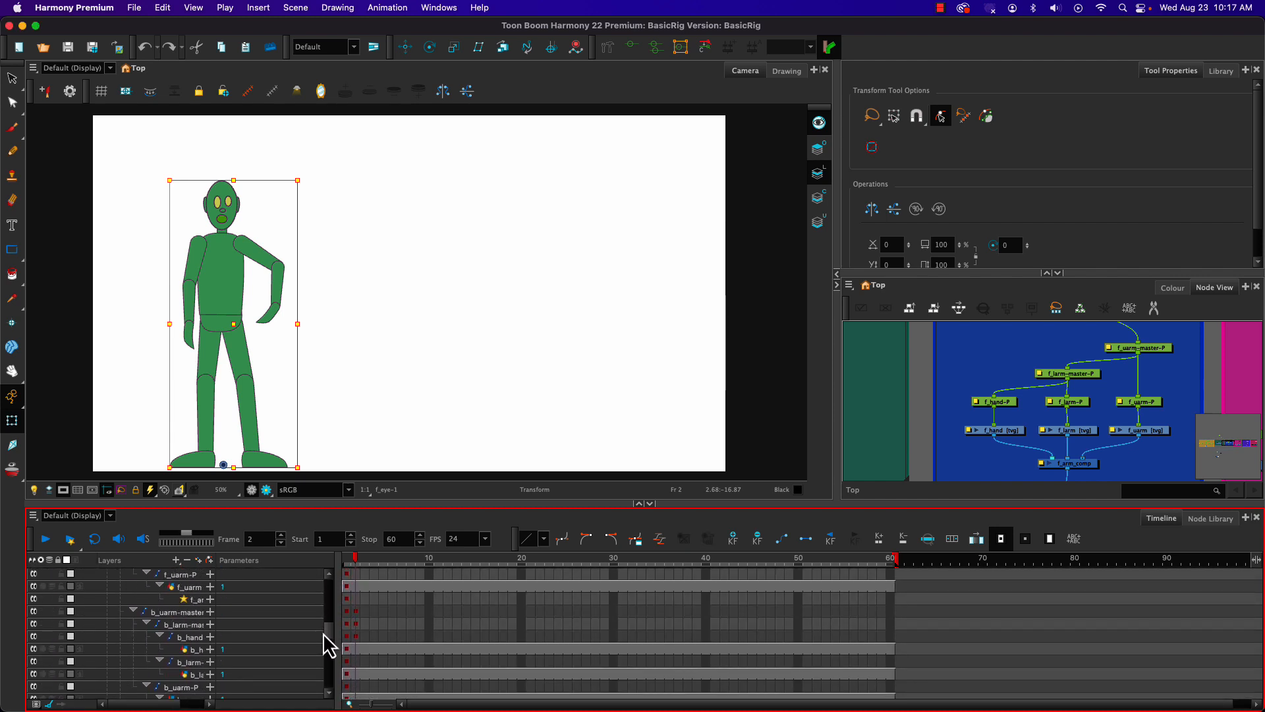
pyautogui.scroll(1, 323, 633)
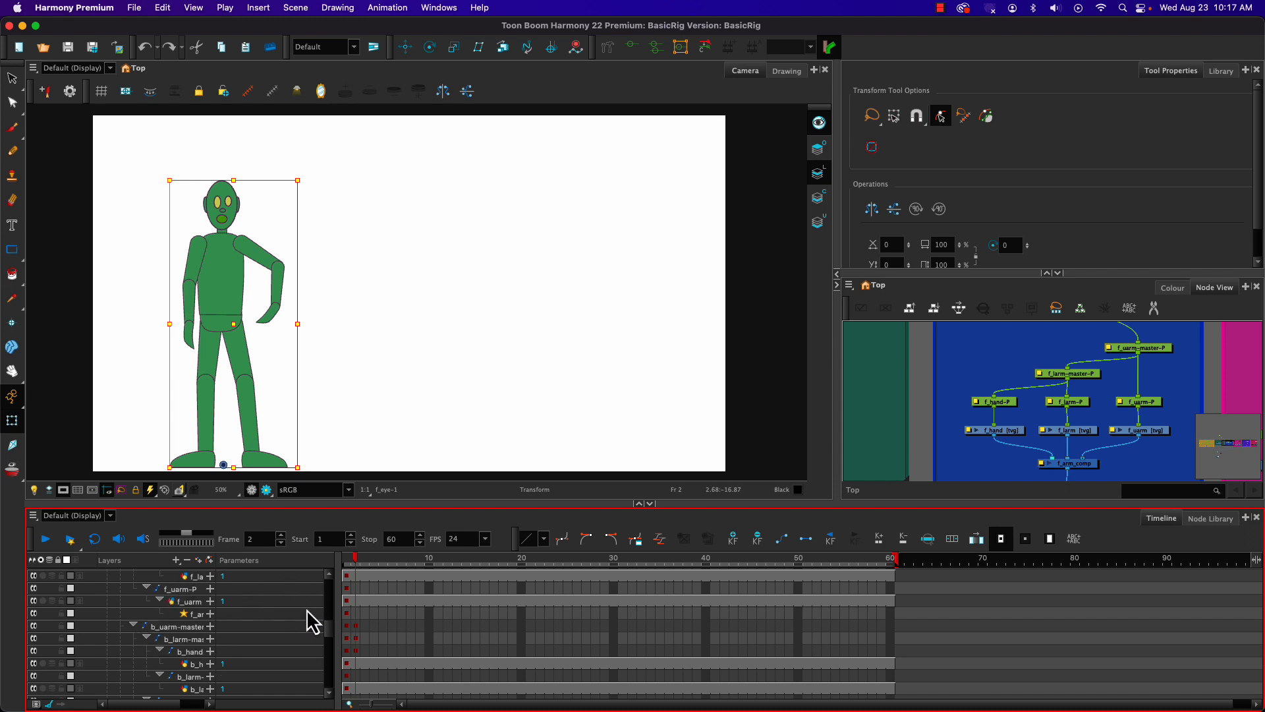
pyautogui.moveTo(329, 638); pyautogui.dragTo(329, 570)
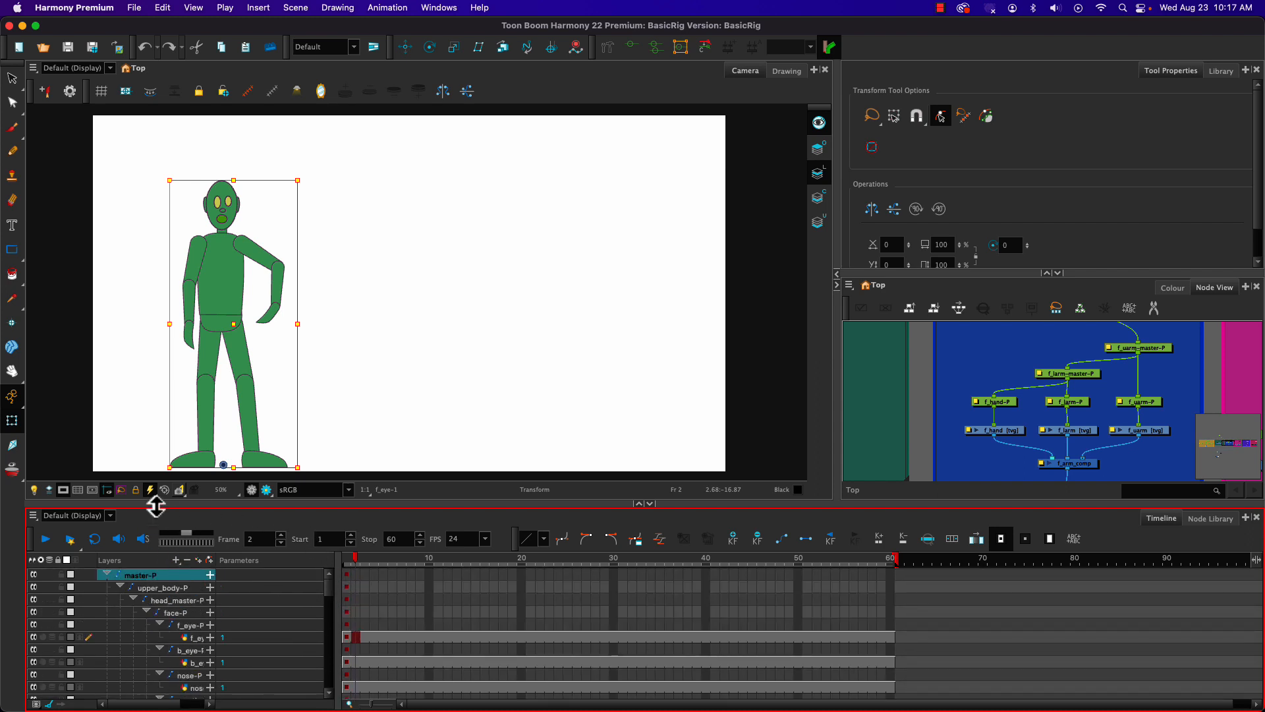
pyautogui.click(106, 575)
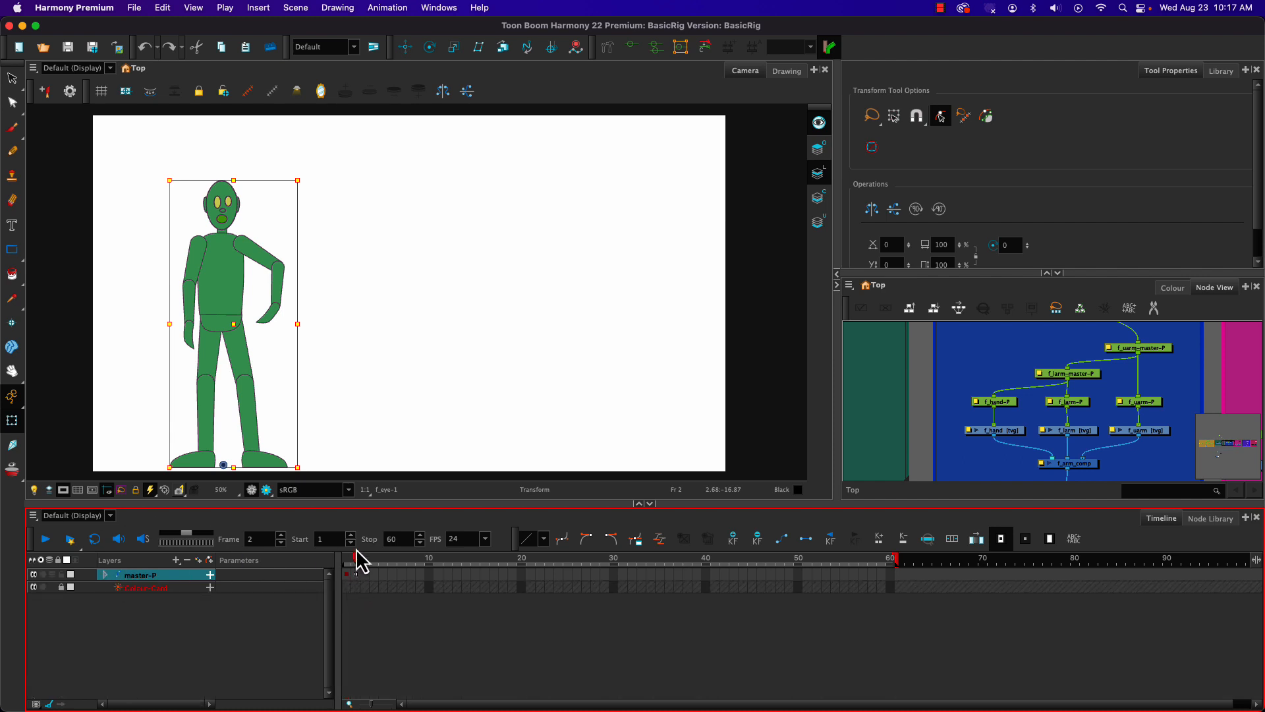
# Step: At frame 2, rotate the whole back leg outward from the hip, bend its lower leg at the knee, and level the foot
pyautogui.click(356, 574)
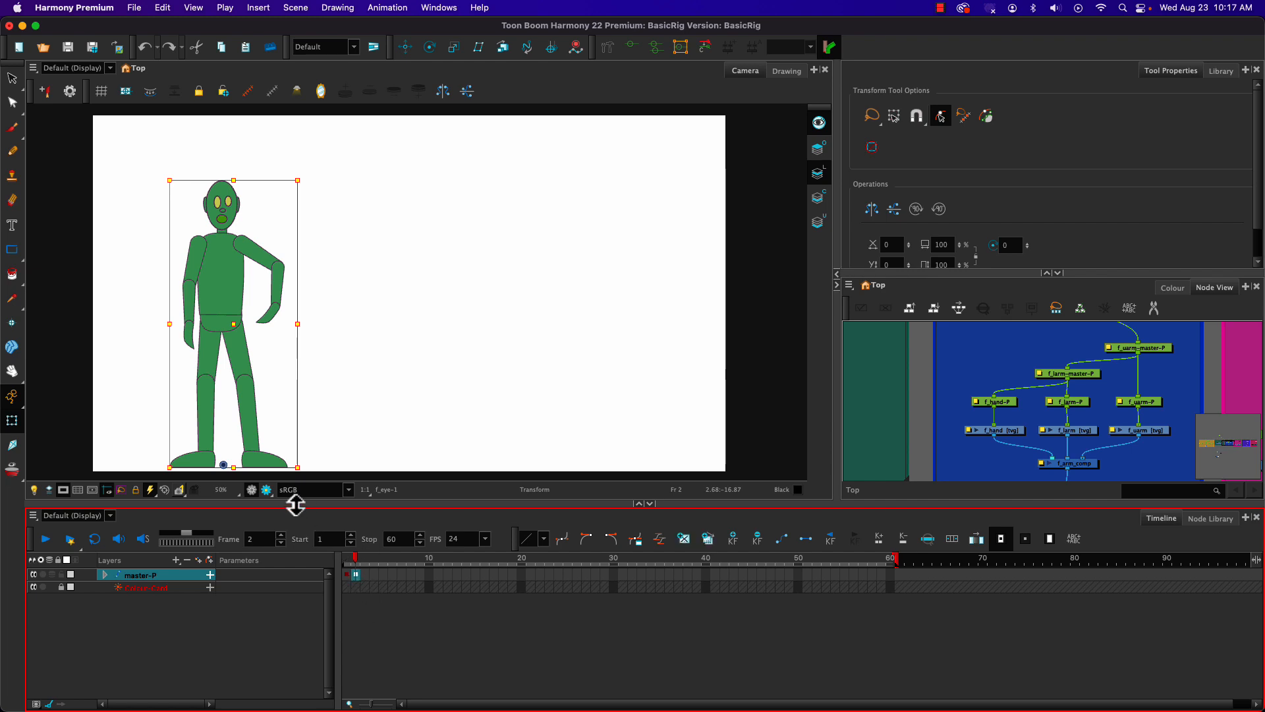
pyautogui.click(248, 378)
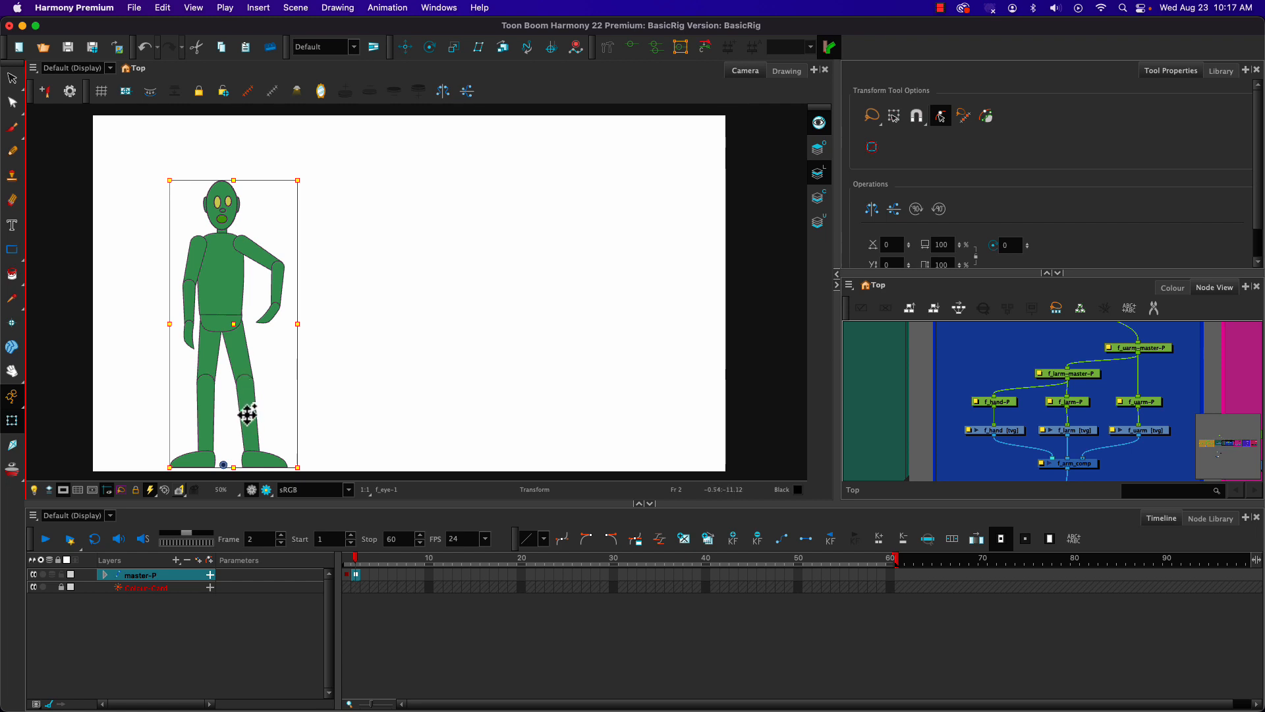
pyautogui.click(240, 356)
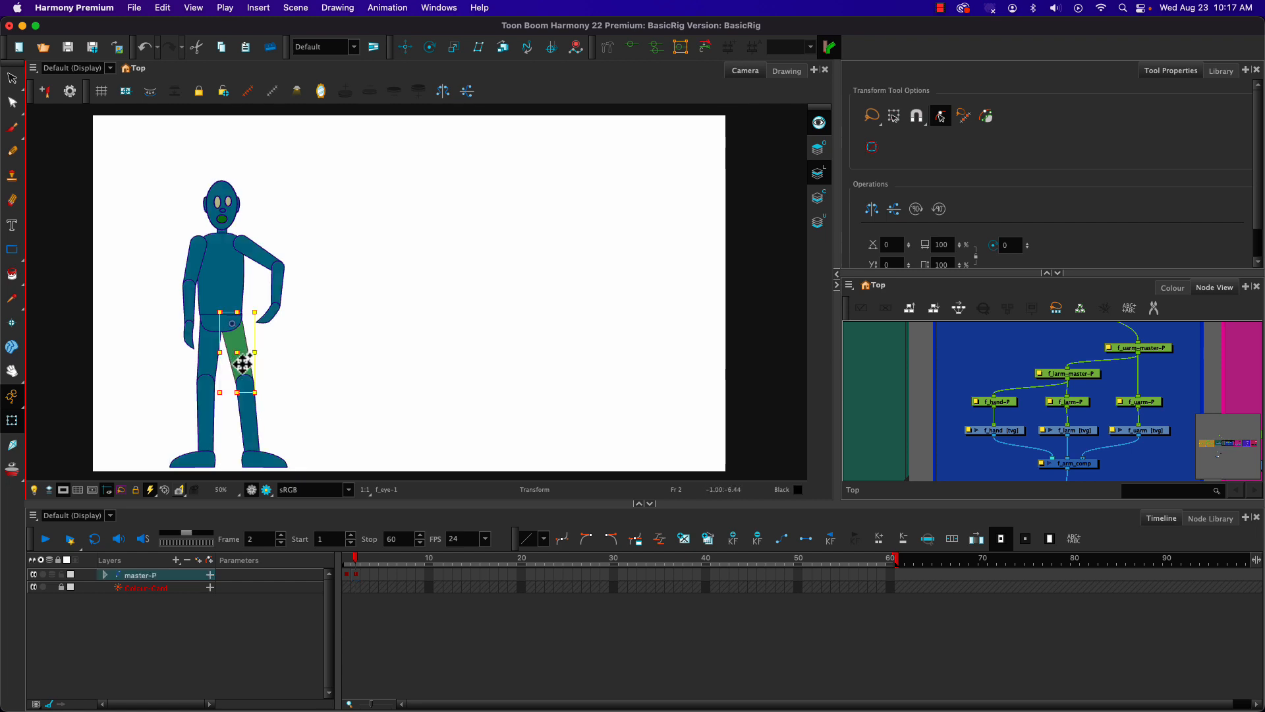
pyautogui.press('b')
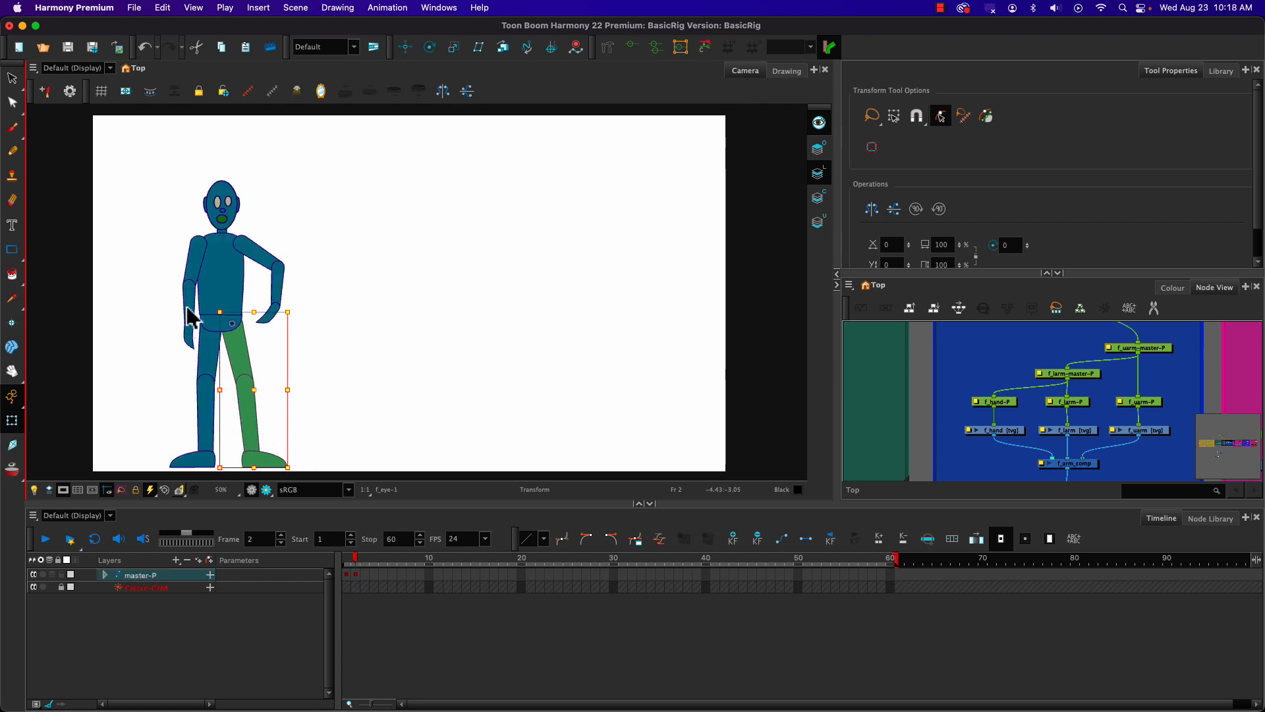
pyautogui.moveTo(209, 303); pyautogui.dragTo(271, 361)
pyautogui.click(286, 398)
pyautogui.click(267, 450)
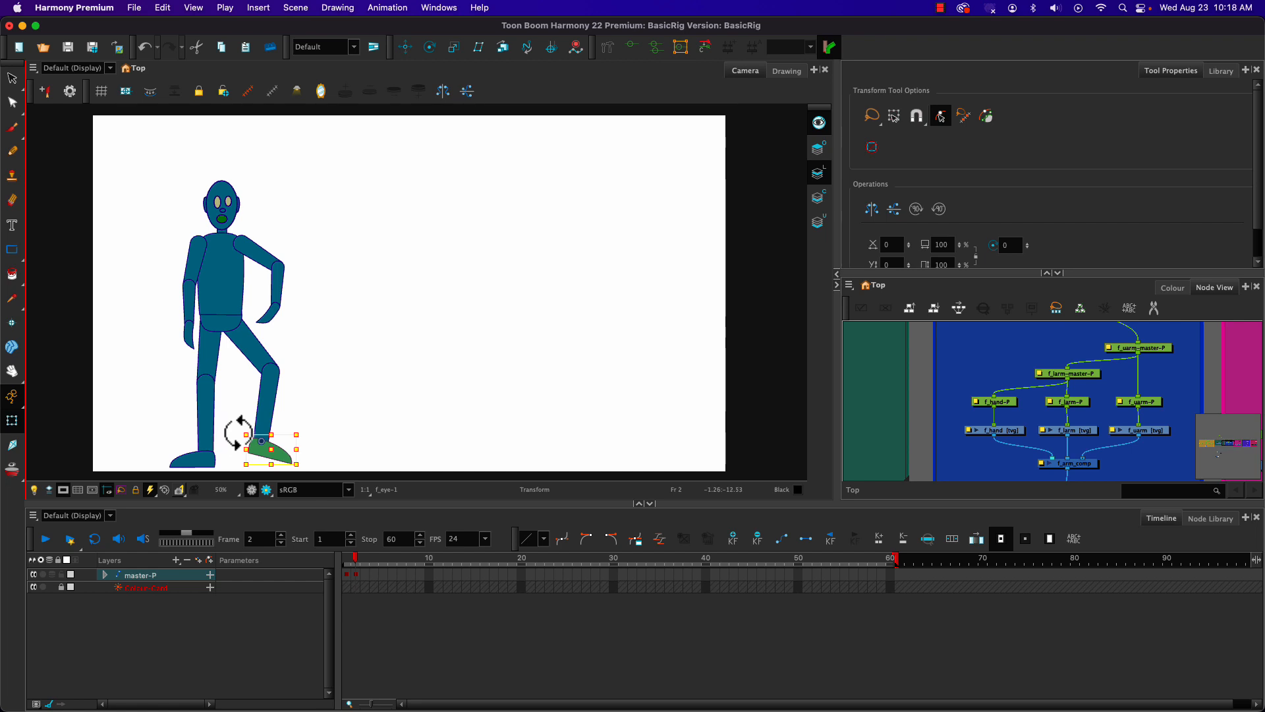
pyautogui.moveTo(232, 435); pyautogui.dragTo(235, 441)
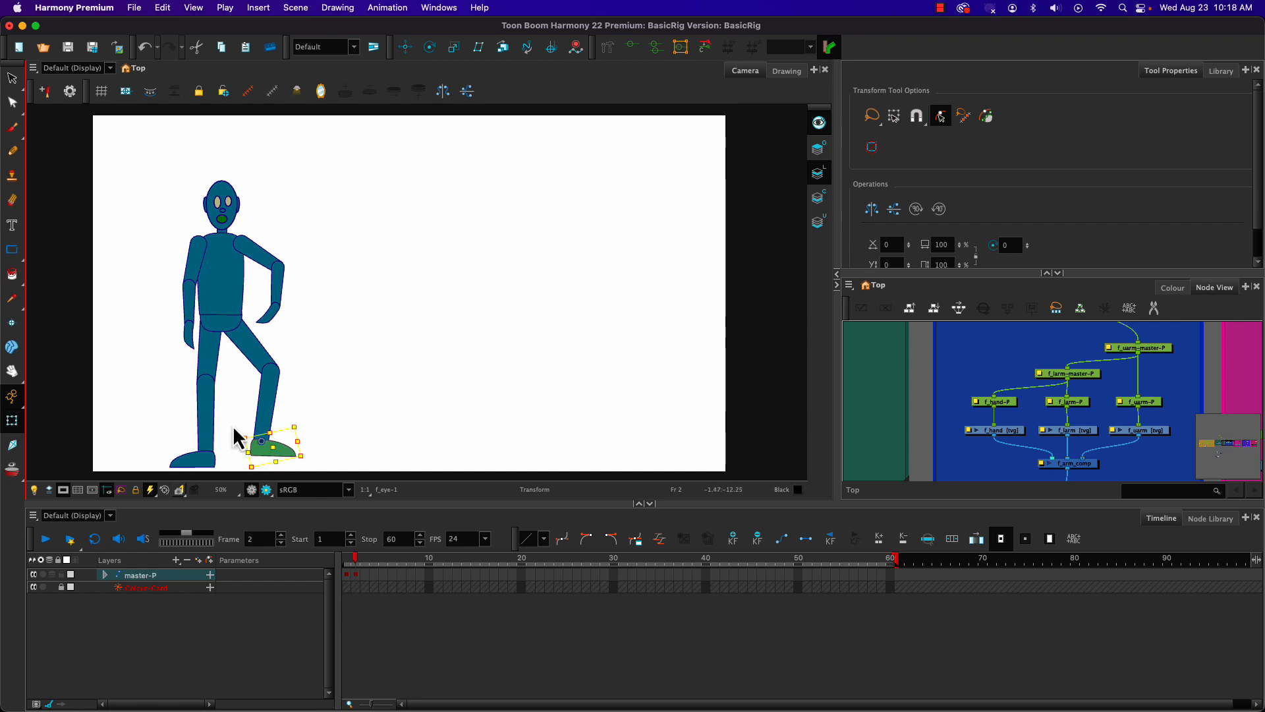
# Step: At frame 2, swing the whole front leg outward from the hip, bend its lower leg inward at the knee, and level the foot
pyautogui.click(206, 351)
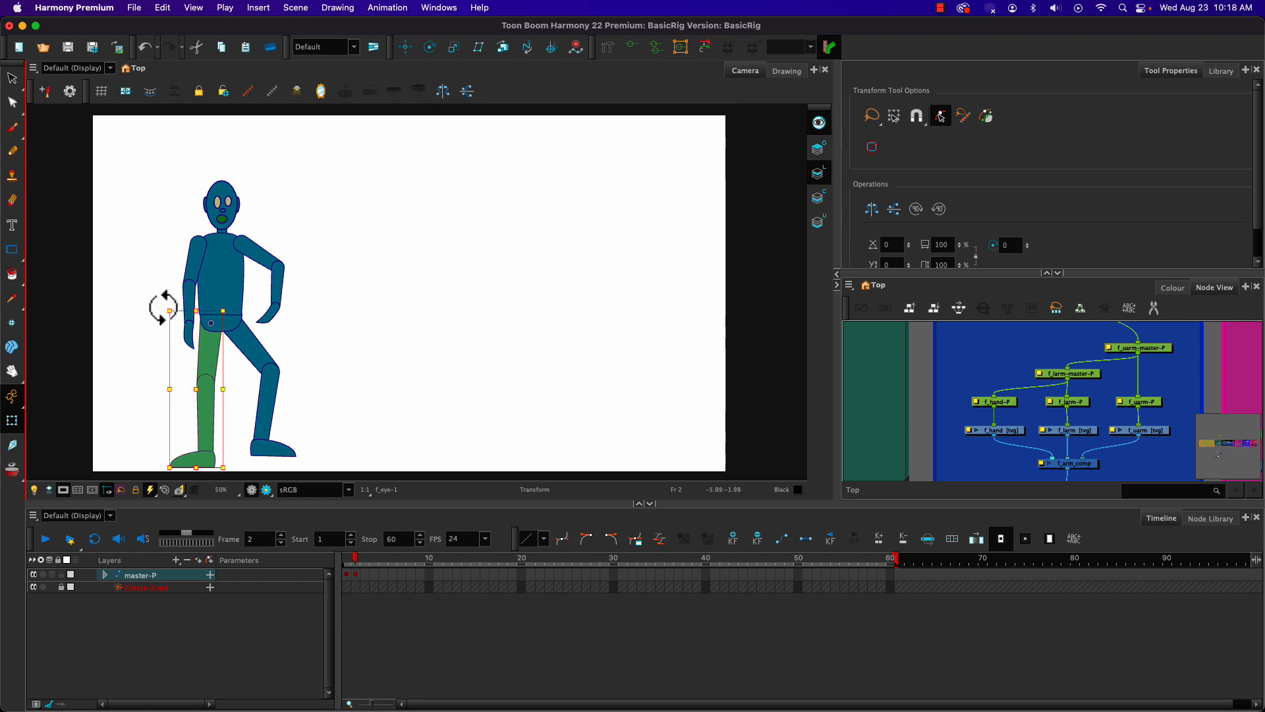
pyautogui.moveTo(161, 306); pyautogui.dragTo(167, 285)
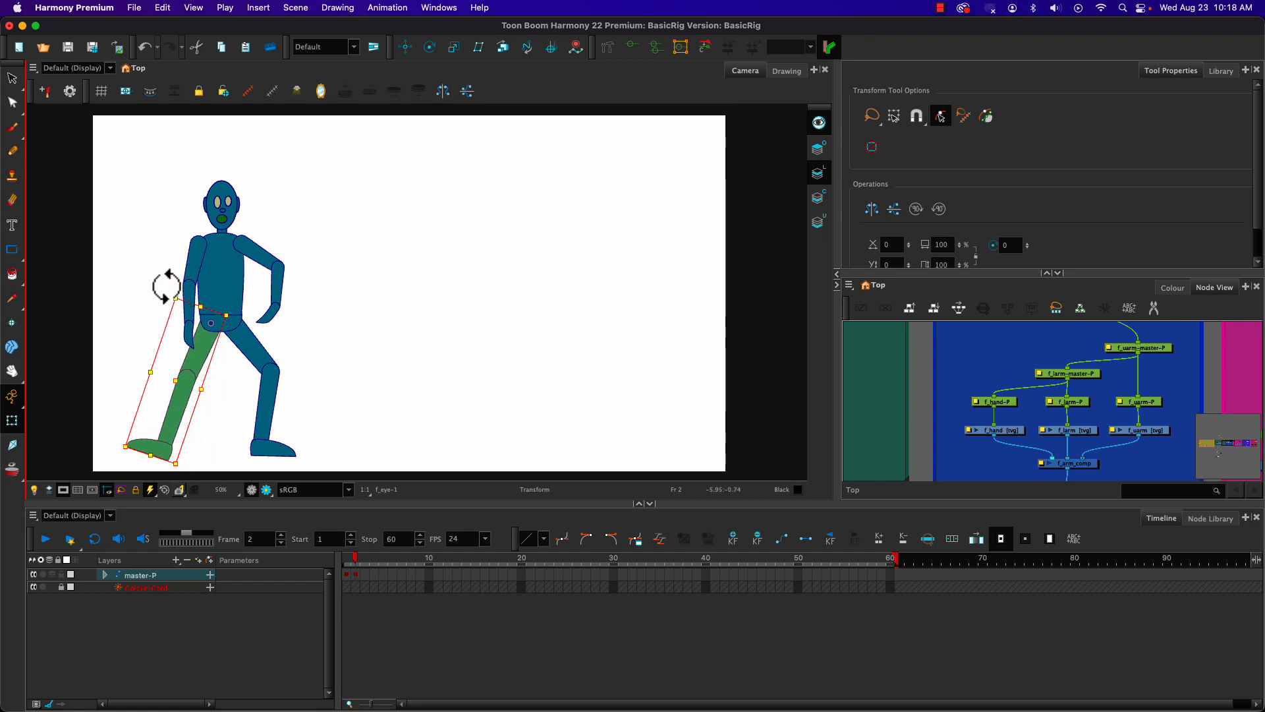
pyautogui.hotkey('ctrl', 'z')
pyautogui.click(176, 395)
pyautogui.moveTo(105, 360); pyautogui.dragTo(135, 404)
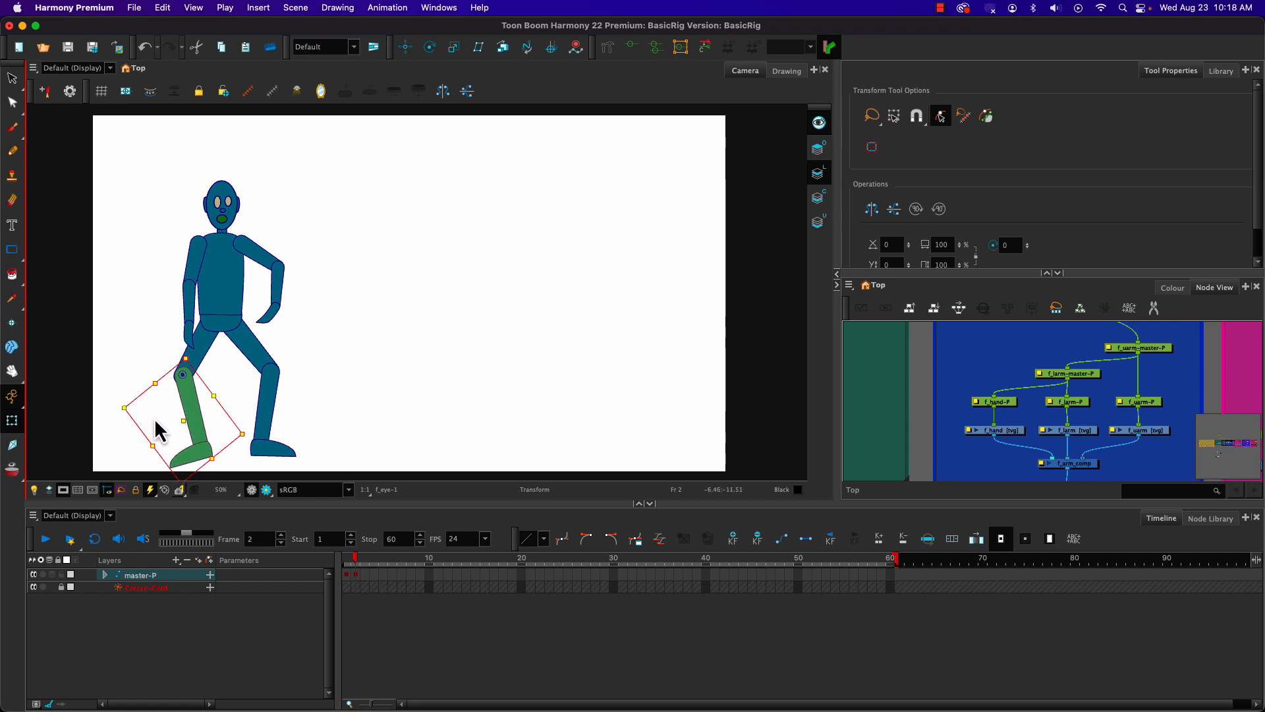
pyautogui.hotkey('ctrl', 'z')
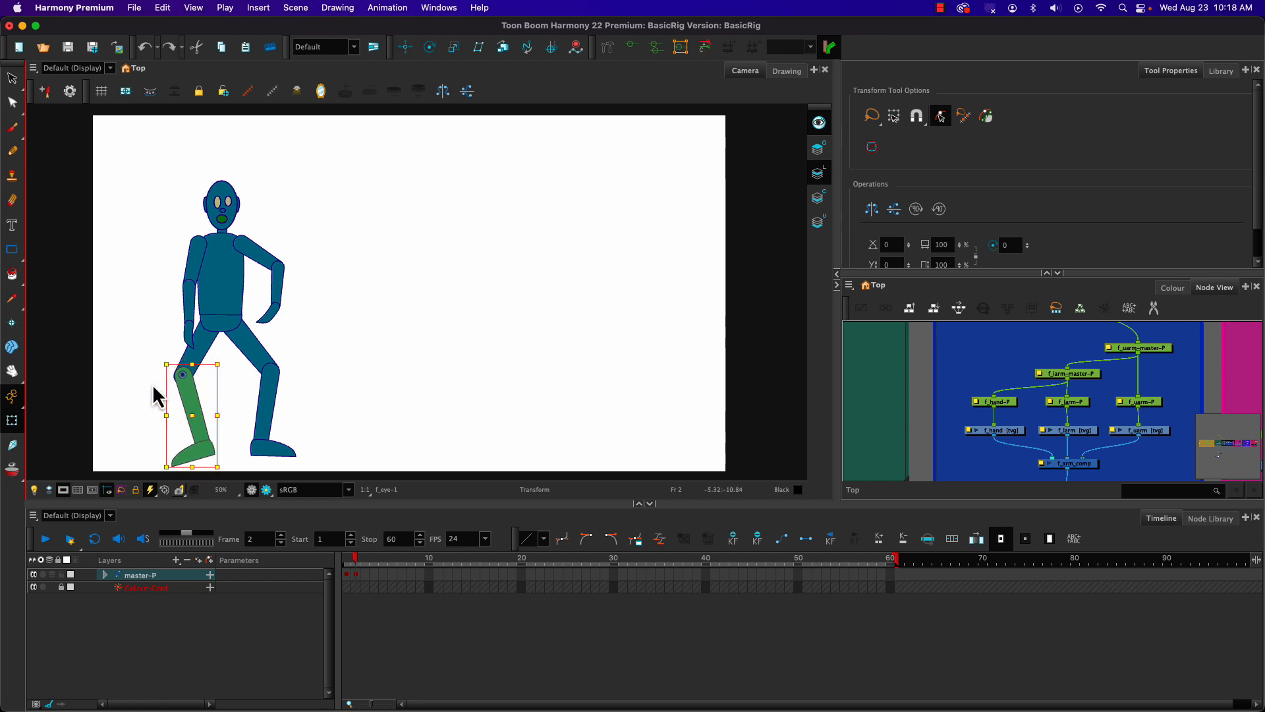
pyautogui.moveTo(158, 361); pyautogui.dragTo(155, 369)
pyautogui.click(191, 440)
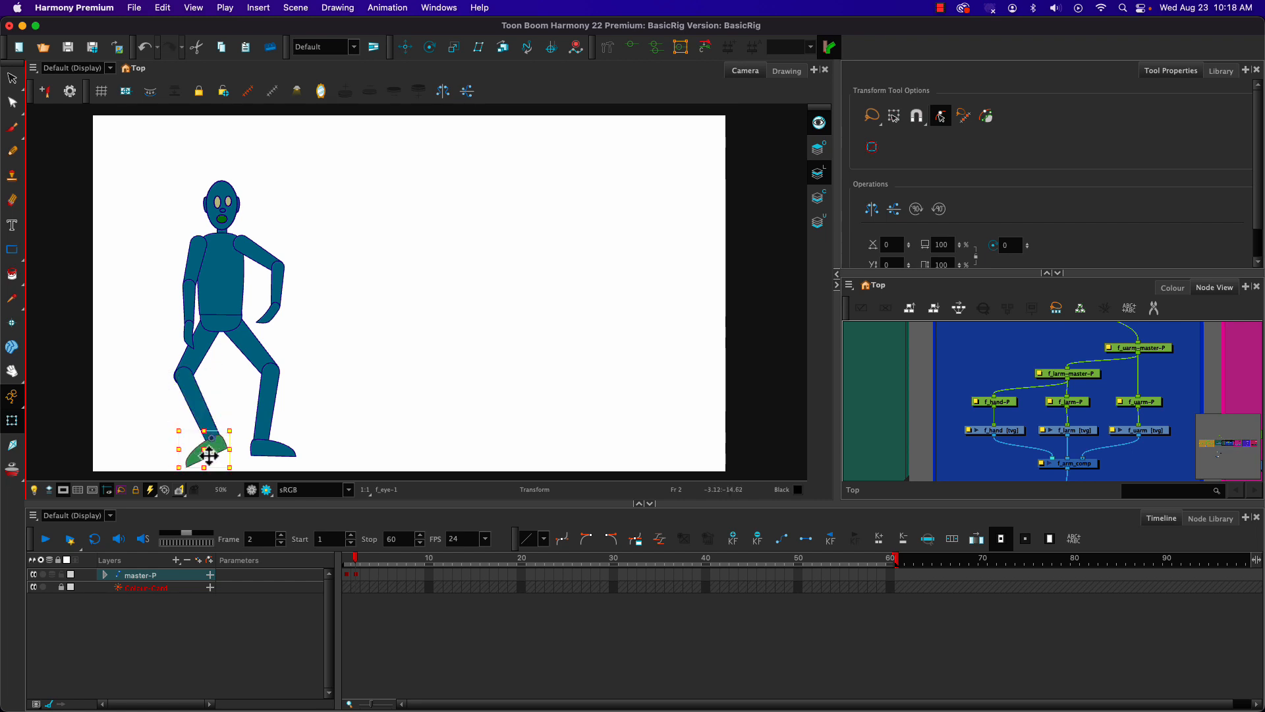
pyautogui.moveTo(169, 430); pyautogui.dragTo(183, 410)
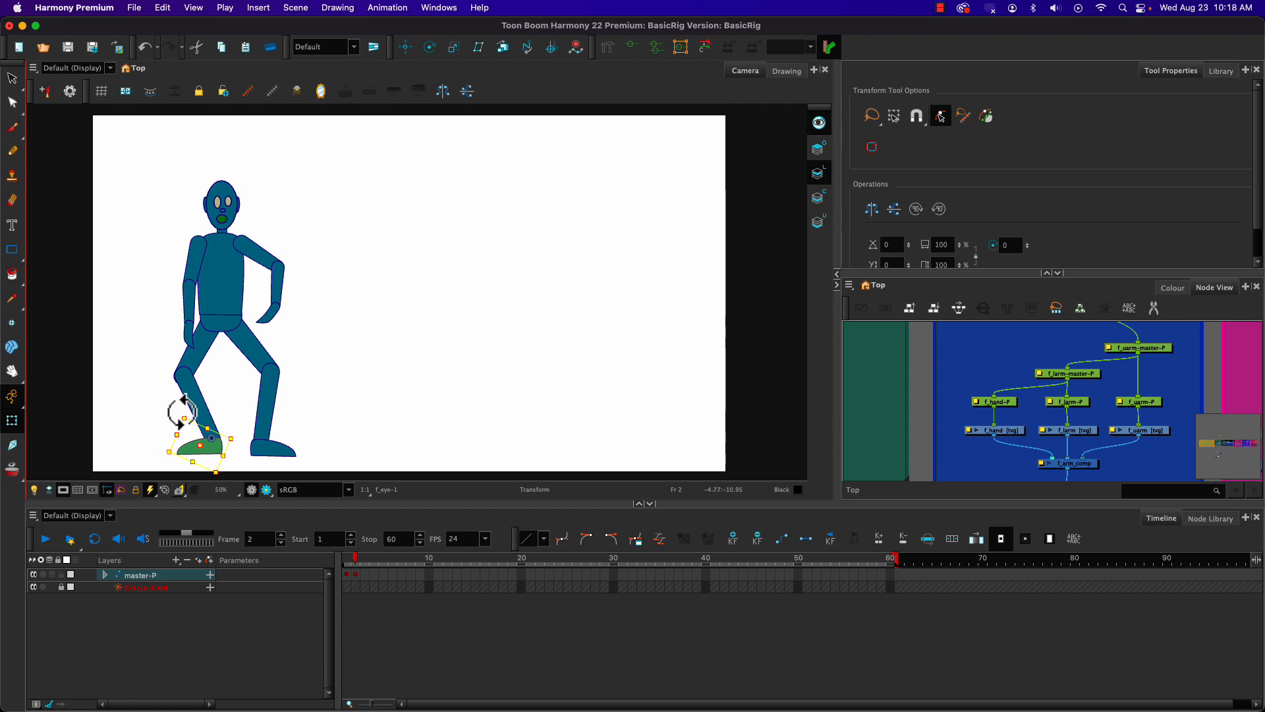
# Step: Turn on onion skin and lower the whole character through master-P at frame 2 so the feet align with frame 1
pyautogui.click(12, 469)
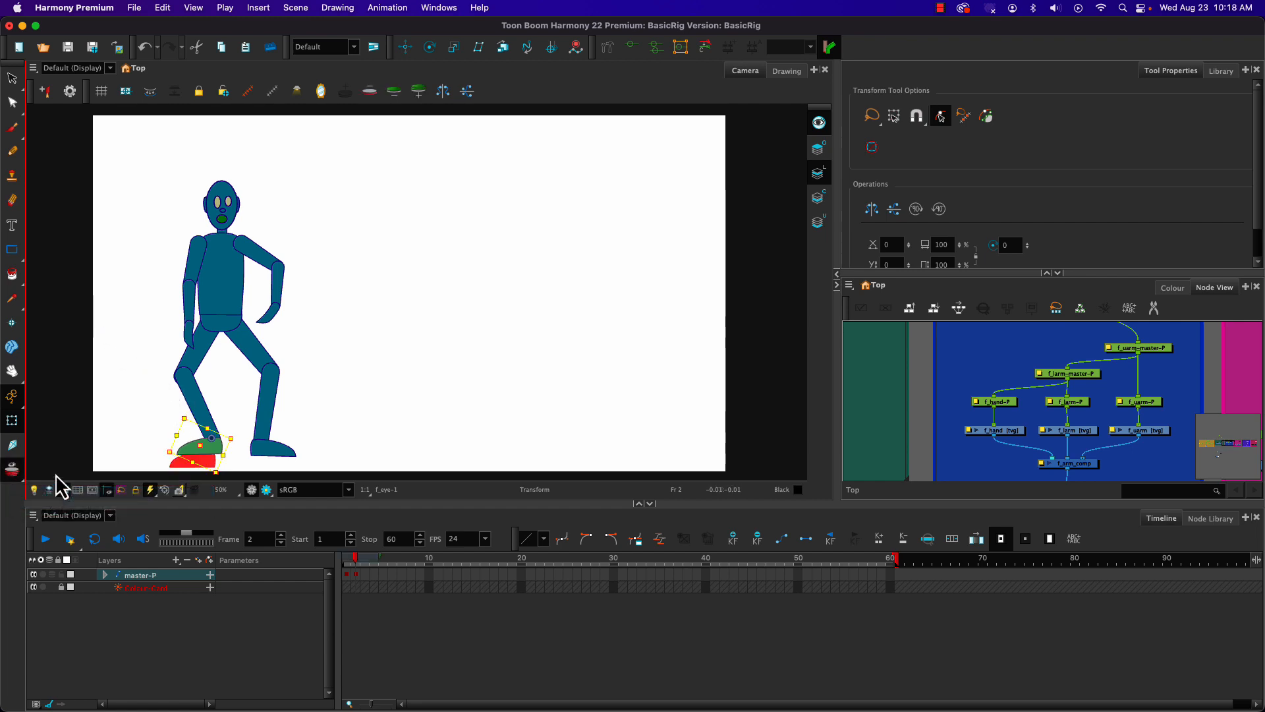
pyautogui.click(356, 574)
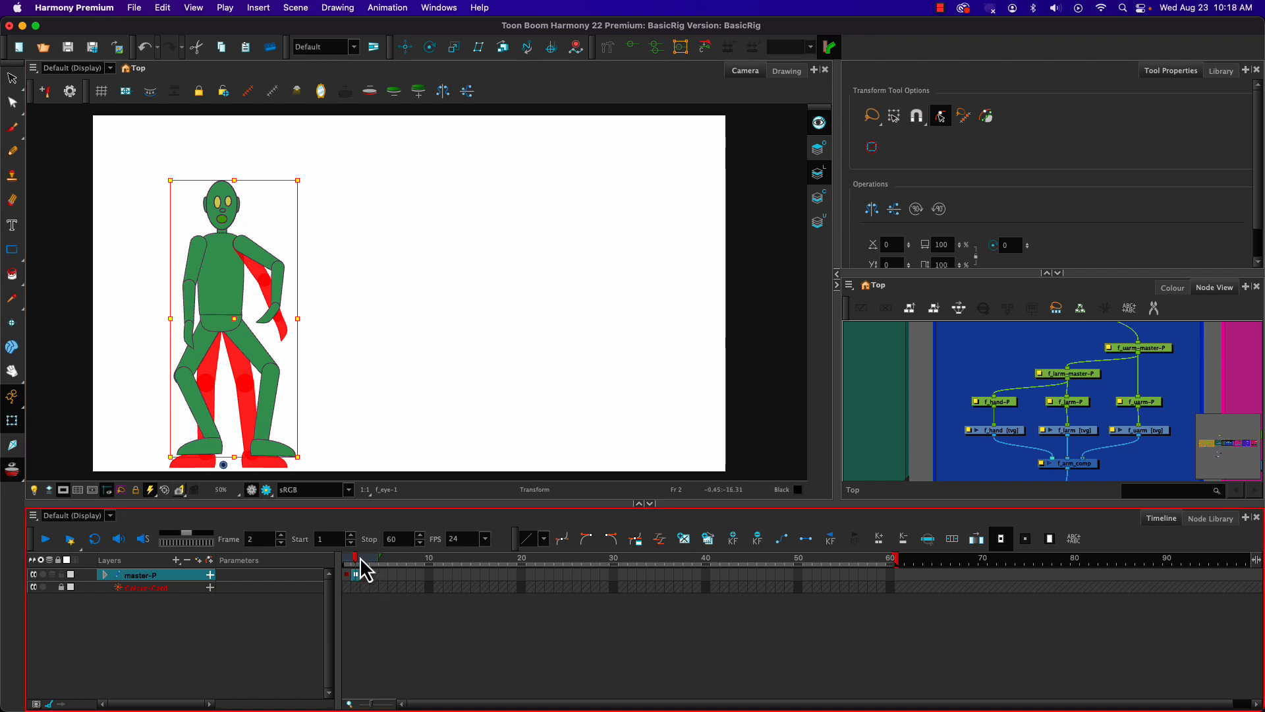
pyautogui.press('o')
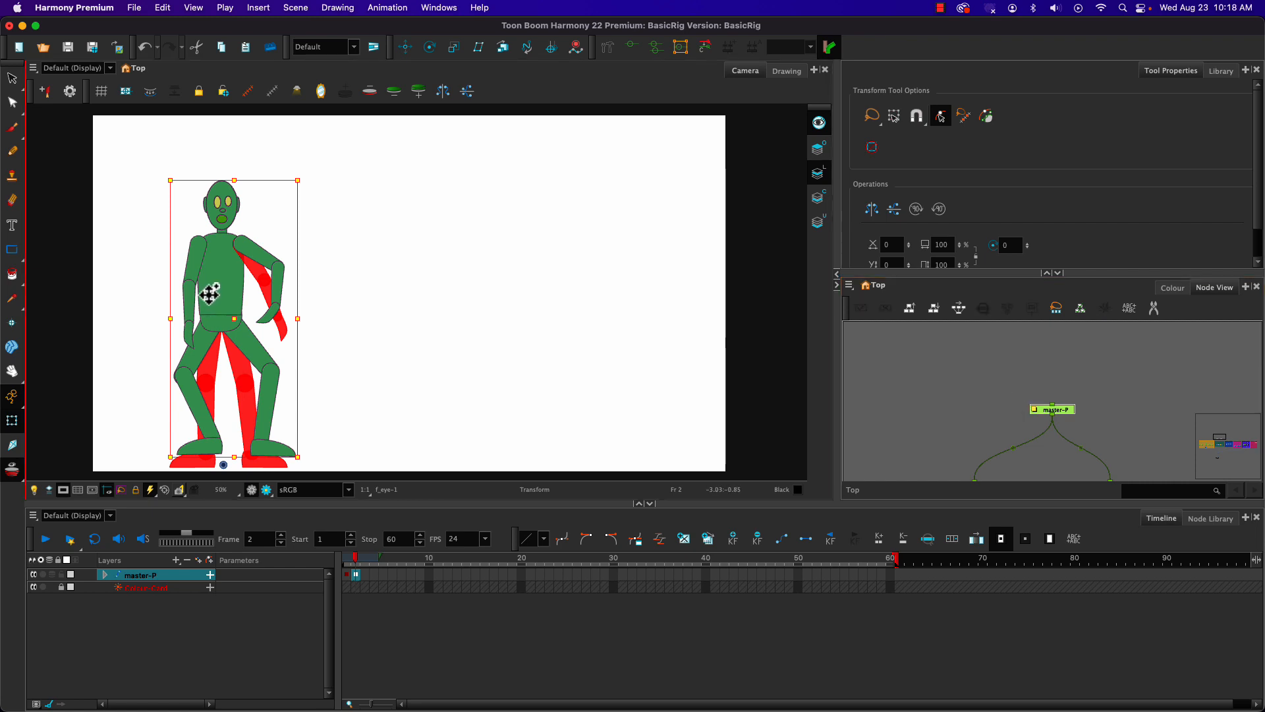
pyautogui.moveTo(212, 292); pyautogui.dragTo(205, 310)
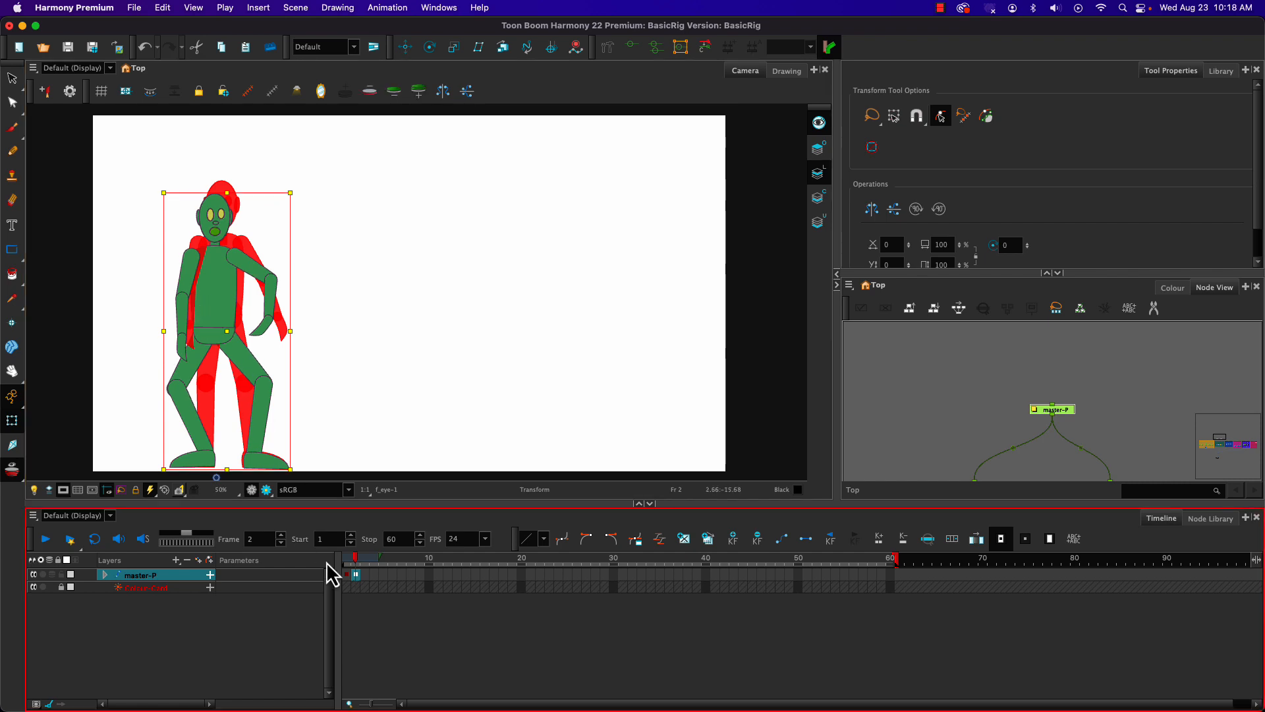
# Step: Compare the poses on frames 1 and 2, turn off onion skin, and scrub across the first frames
pyautogui.click(347, 561)
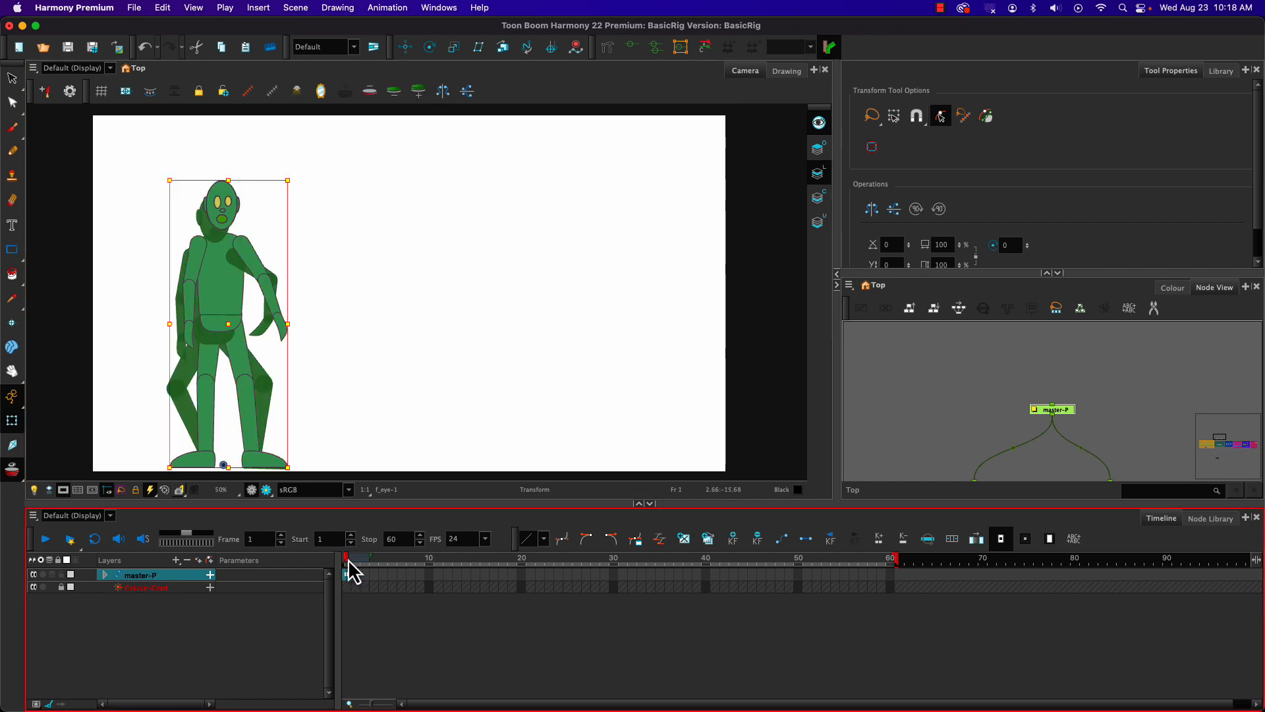
pyautogui.click(355, 562)
pyautogui.click(12, 470)
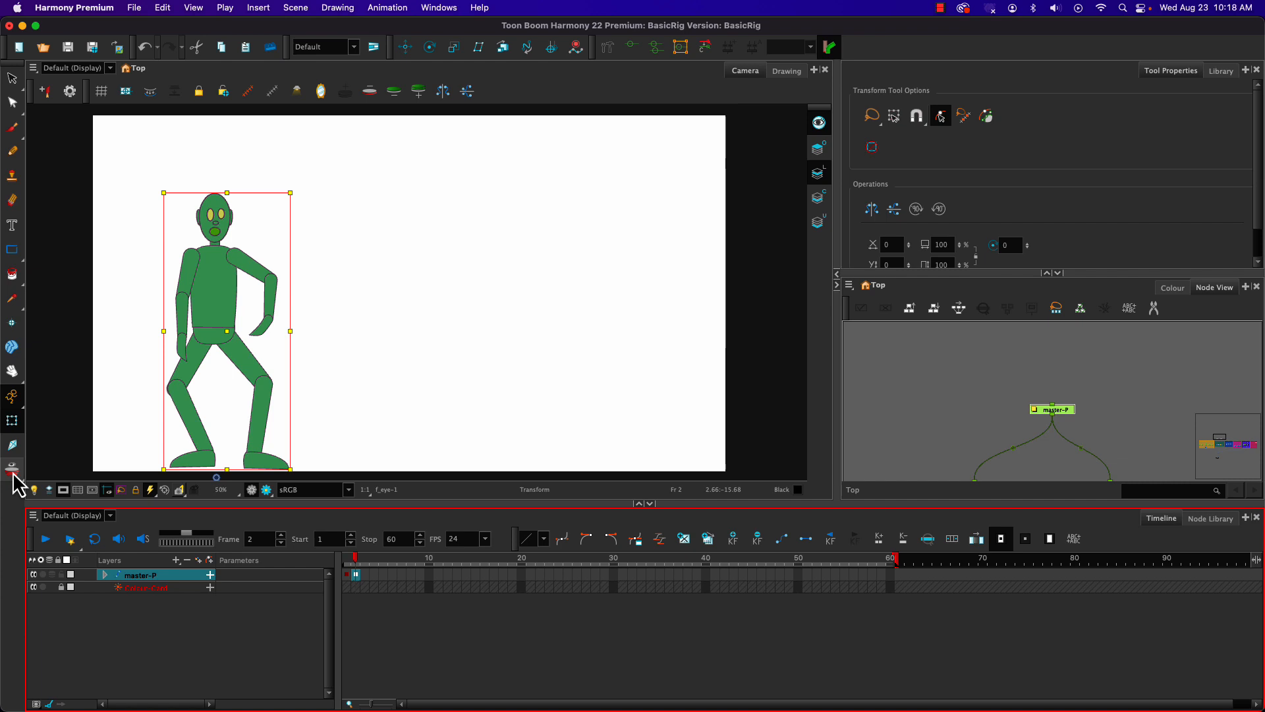
pyautogui.click(346, 560)
pyautogui.moveTo(353, 560); pyautogui.dragTo(385, 579)
# Step: Move master-P's keyframe from frame 2 to frame 5, check the timing by scrubbing, and go to frame 9
pyautogui.click(357, 575)
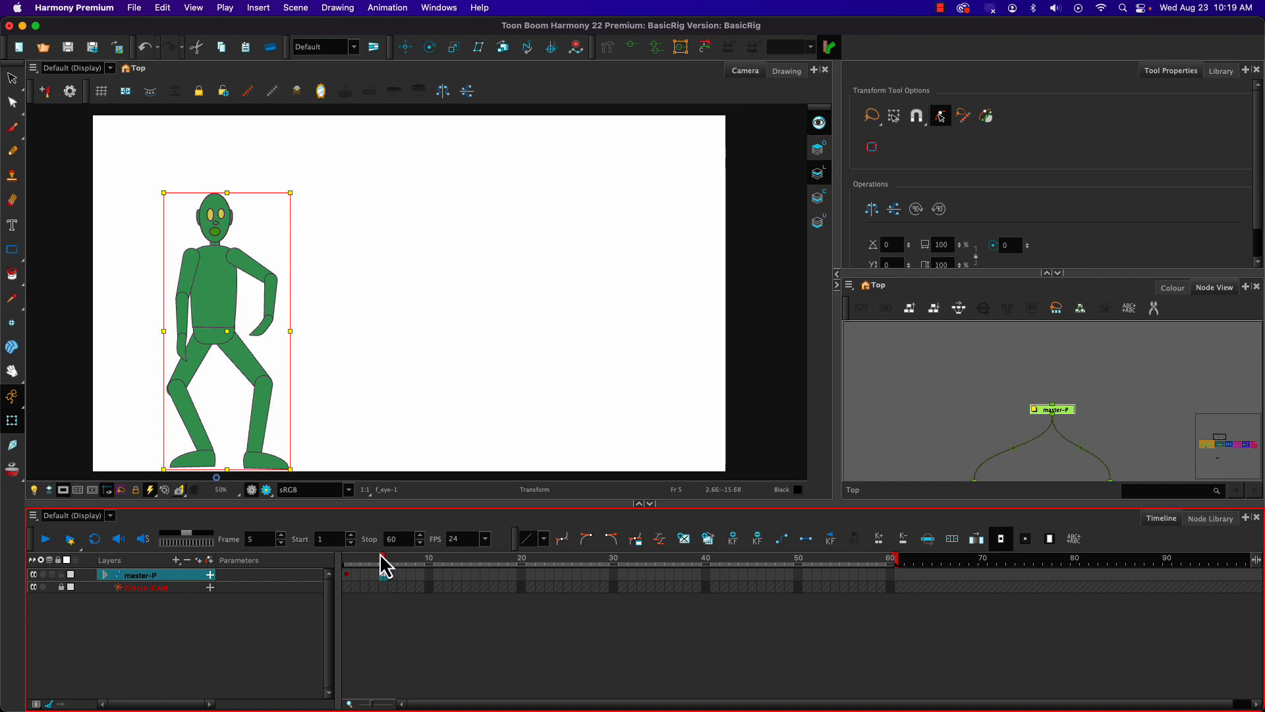
pyautogui.click(375, 564)
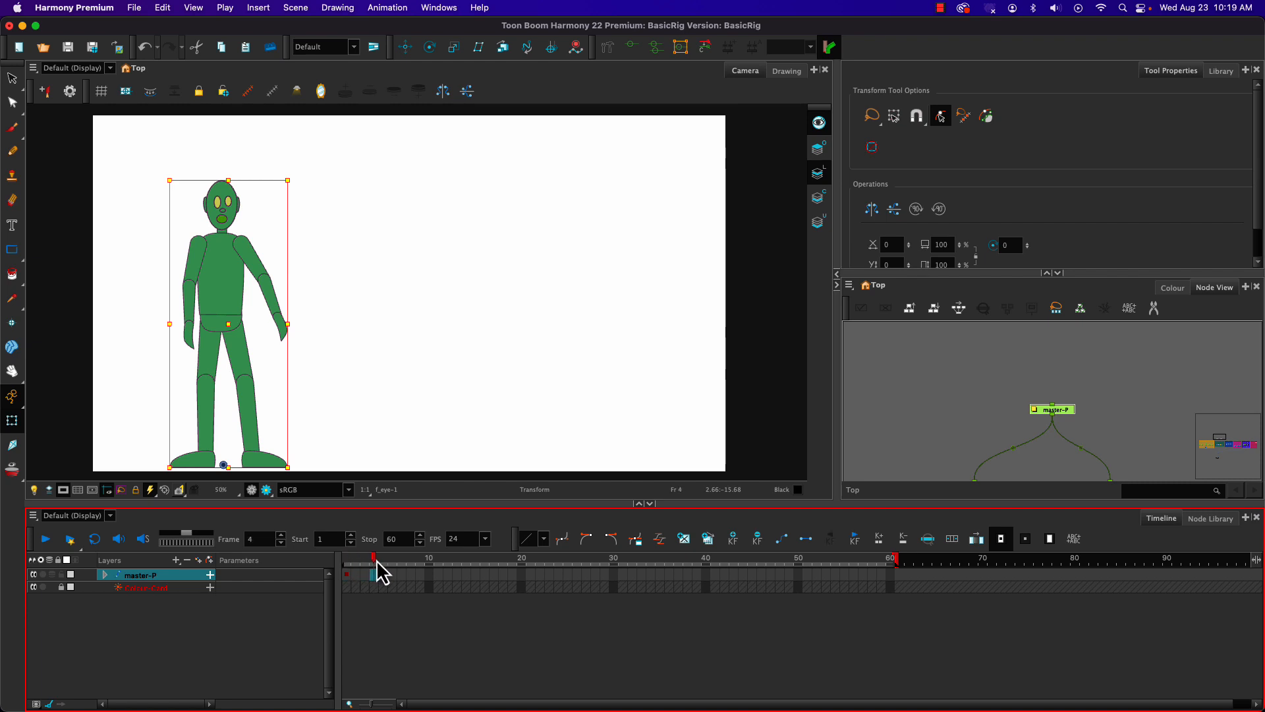
pyautogui.moveTo(376, 561)
pyautogui.mouseDown()
pyautogui.moveTo(419, 561)
pyautogui.moveTo(353, 564)
pyautogui.moveTo(387, 567)
pyautogui.mouseUp()
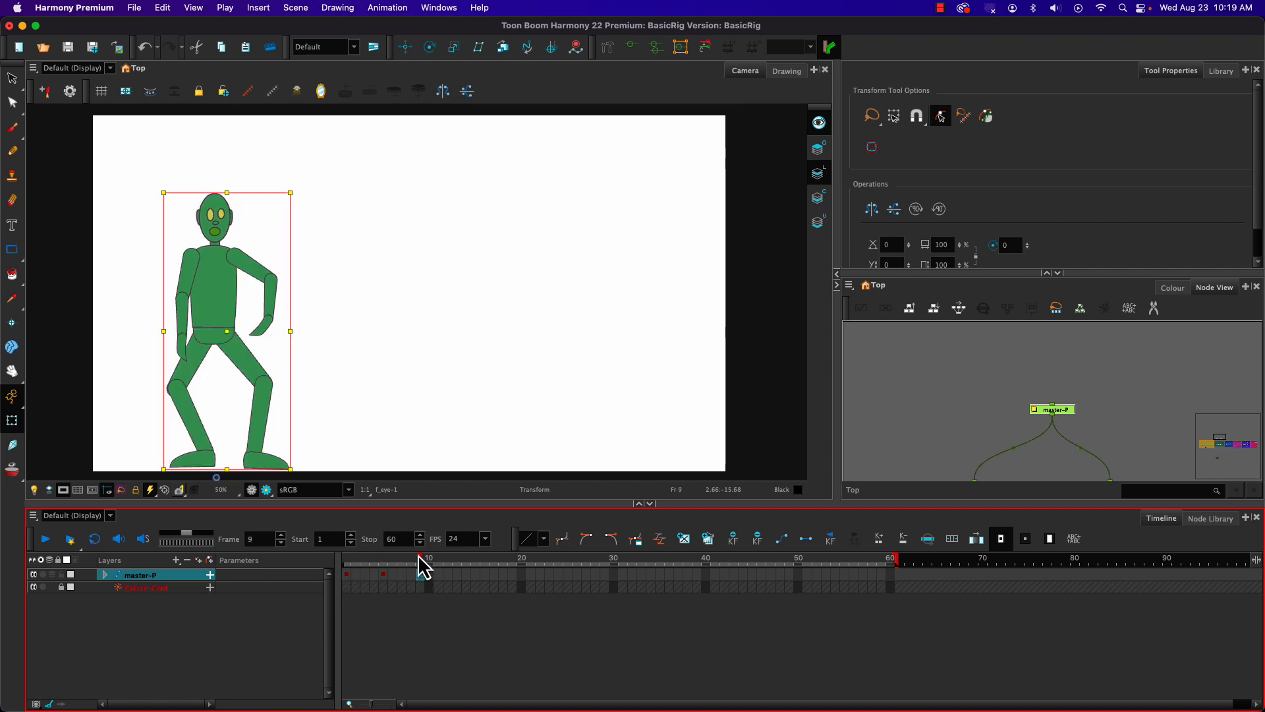
# Step: At frame 9, lean the upper body clockwise from the waist and raise the front arm outward with its forearm extended
pyautogui.click(210, 297)
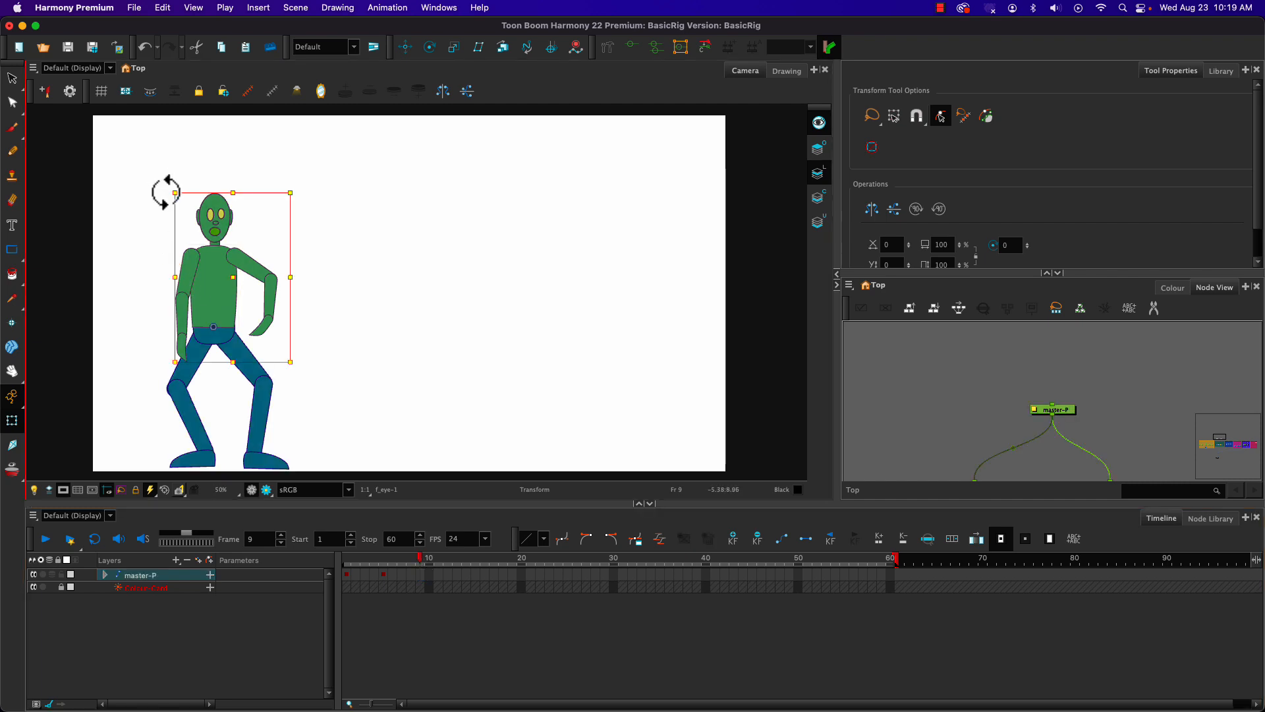
pyautogui.moveTo(165, 192); pyautogui.dragTo(210, 183)
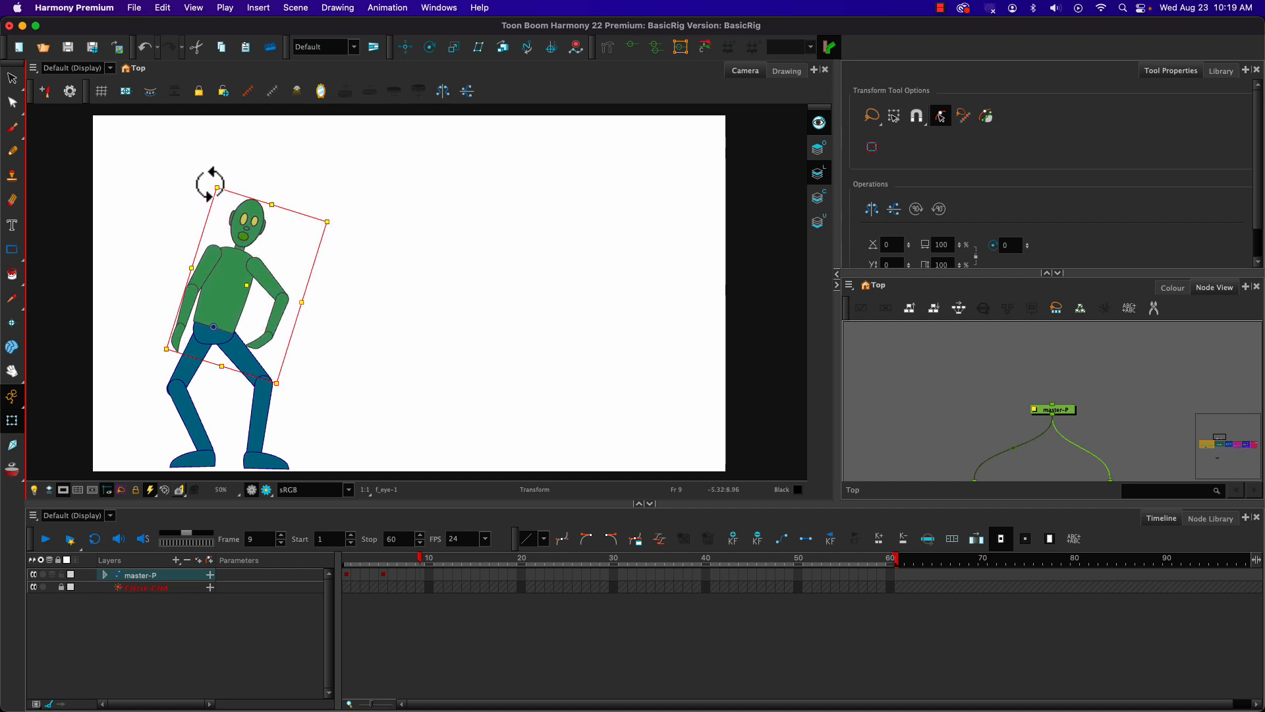
pyautogui.click(194, 277)
pyautogui.moveTo(158, 236); pyautogui.dragTo(116, 235)
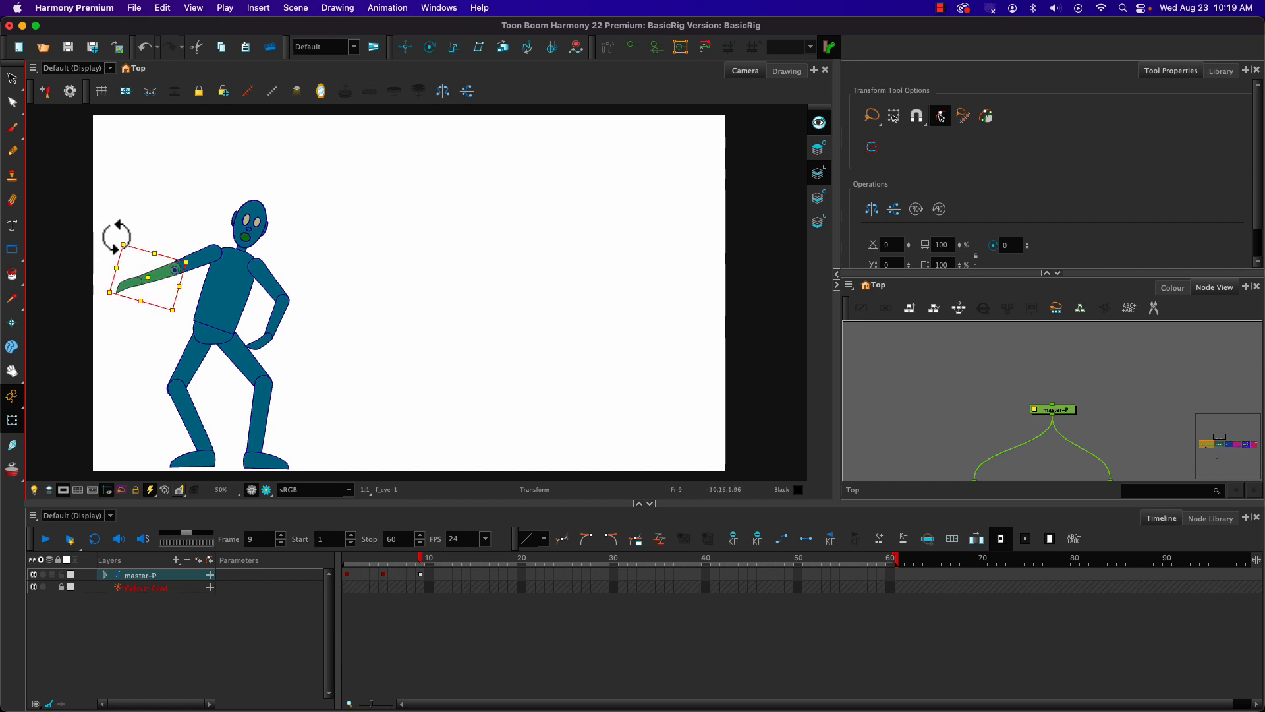
pyautogui.click(420, 575)
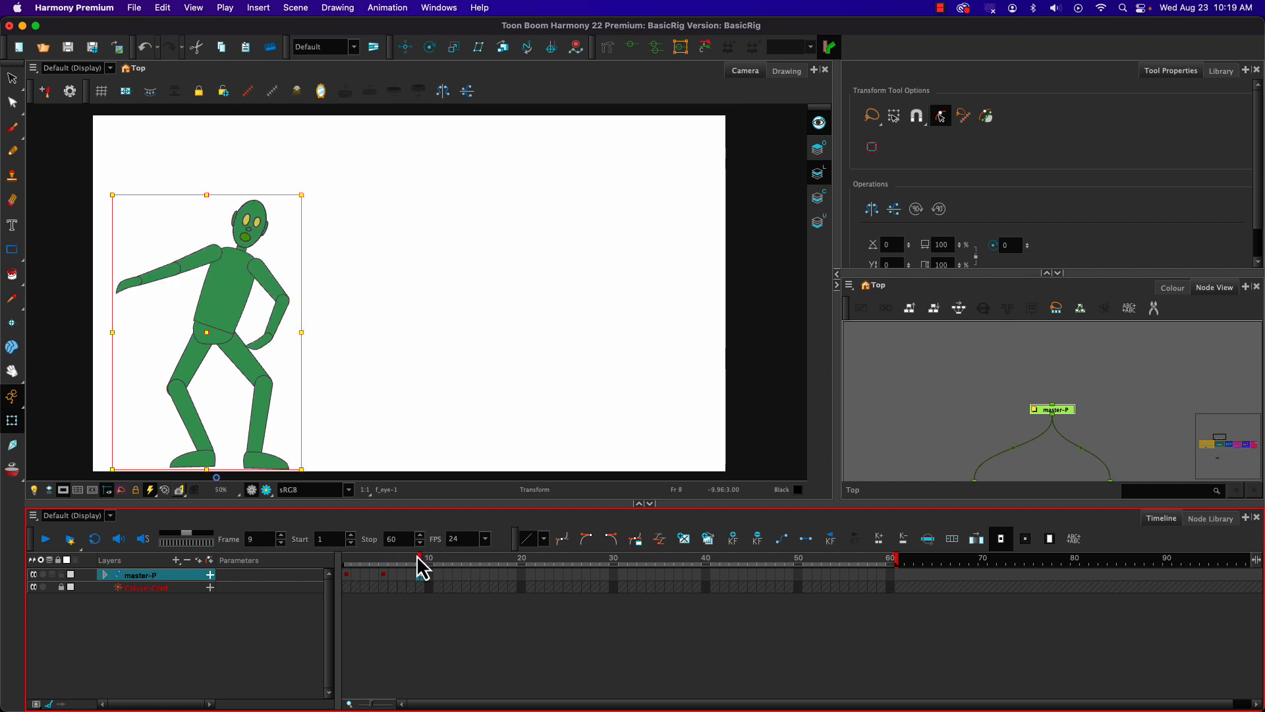
# Step: Compare the poses on frames 1, 5 and 9, and move master-P's middle keyframe to frame 7
pyautogui.click(383, 559)
pyautogui.click(347, 560)
pyautogui.click(422, 573)
pyautogui.click(383, 575)
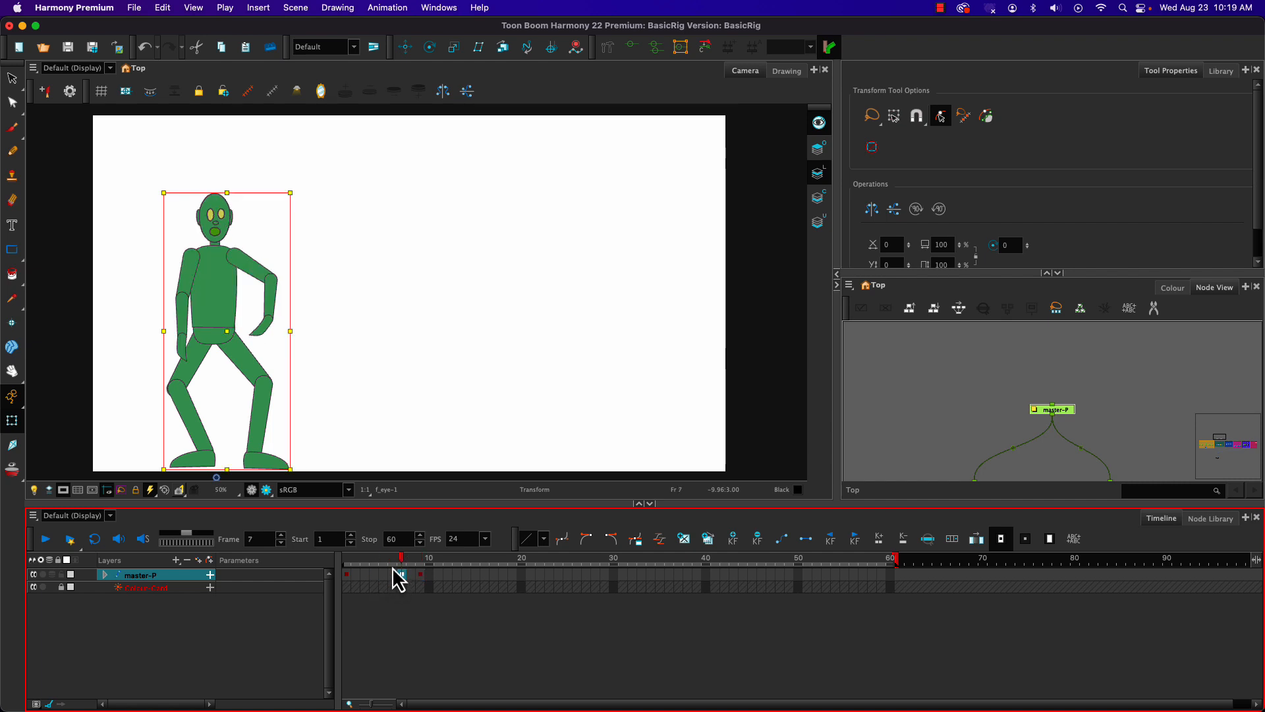
pyautogui.moveTo(401, 562)
pyautogui.mouseDown()
pyautogui.moveTo(345, 564)
pyautogui.moveTo(402, 565)
pyautogui.mouseUp()
pyautogui.click(421, 575)
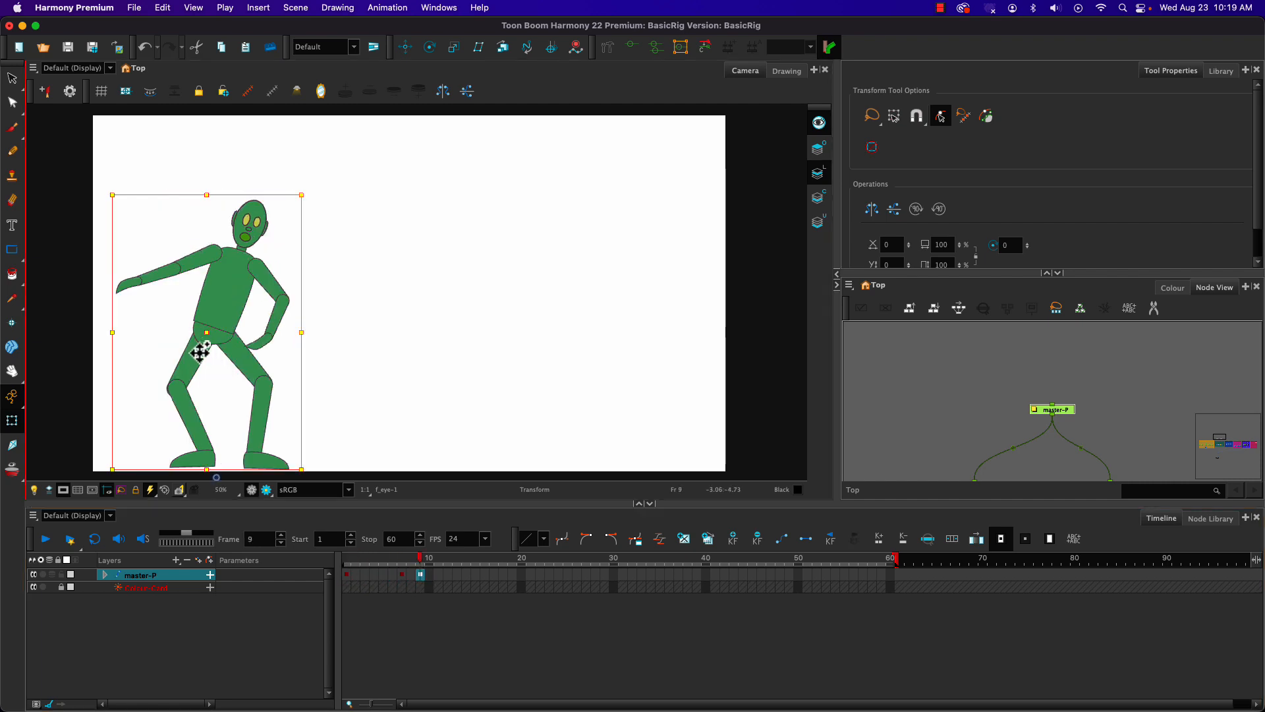
# Step: At frame 14, rotate the whole character clockwise through master-P and reposition its feet near the ground against the onion-skinned previous pose
pyautogui.click(467, 575)
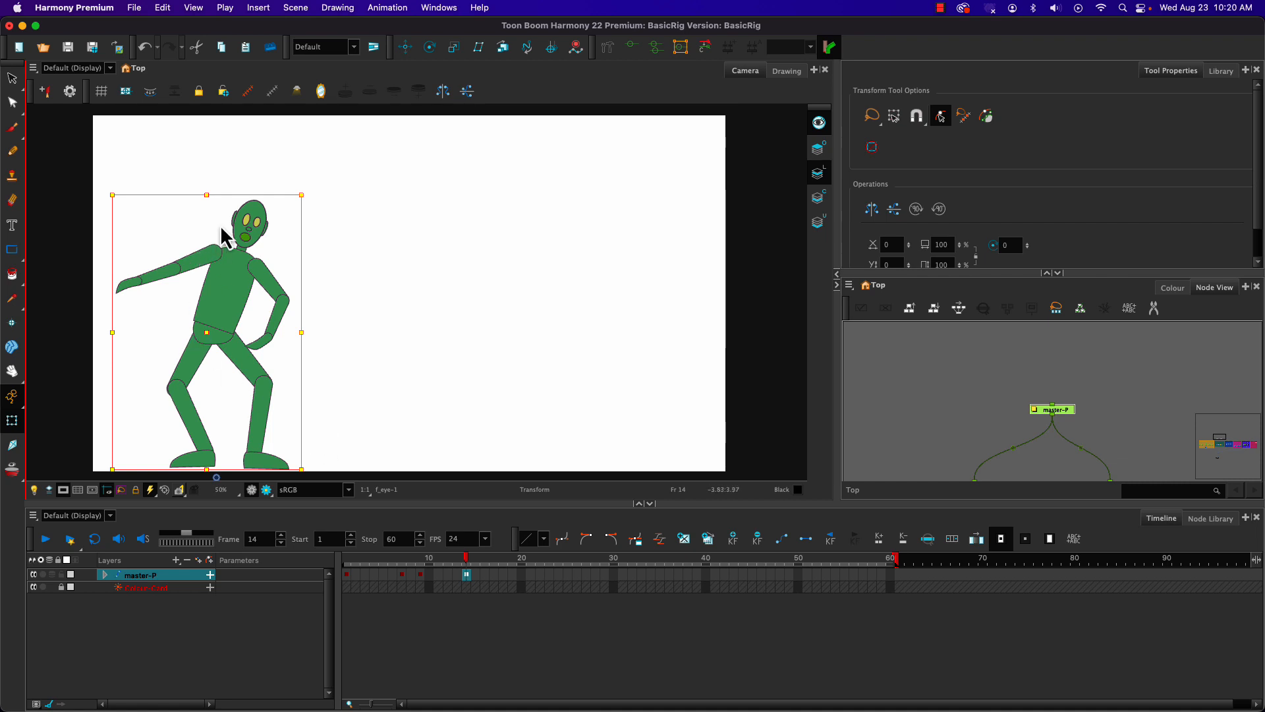
pyautogui.moveTo(302, 190); pyautogui.dragTo(396, 226)
pyautogui.moveTo(265, 365); pyautogui.dragTo(270, 331)
pyautogui.hotkey('alt', 'o')
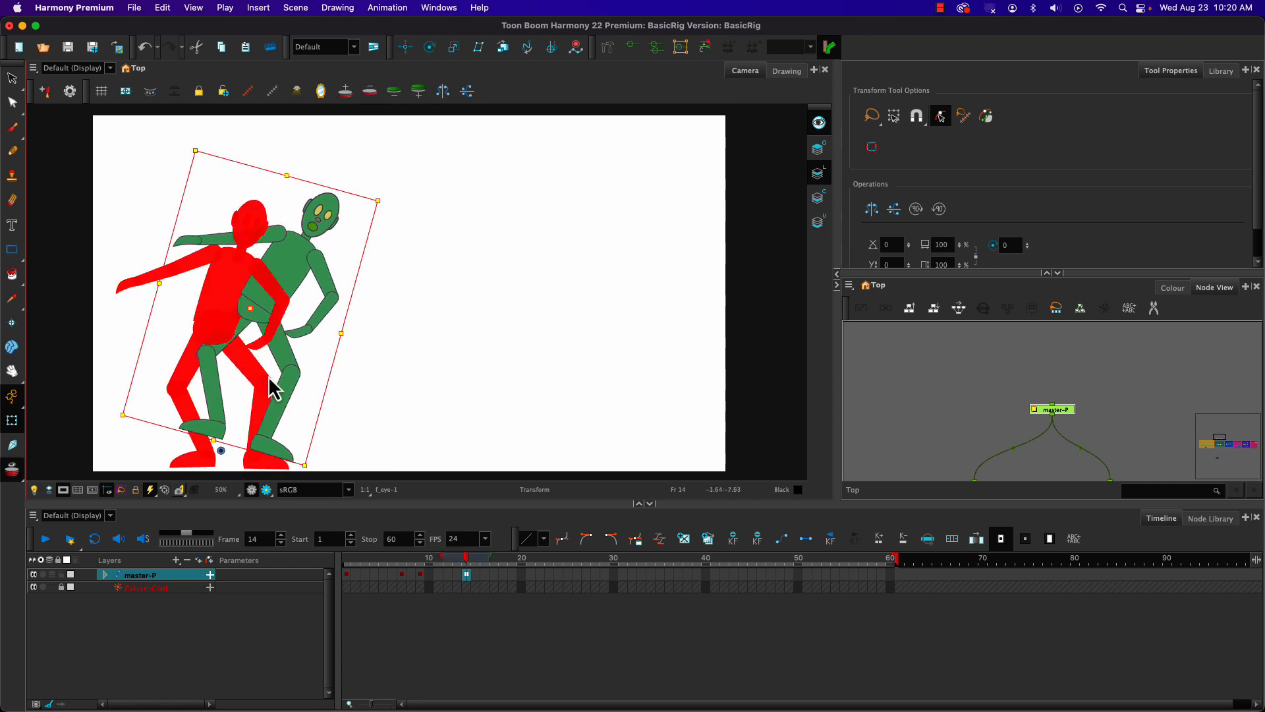
pyautogui.moveTo(279, 402); pyautogui.dragTo(273, 420)
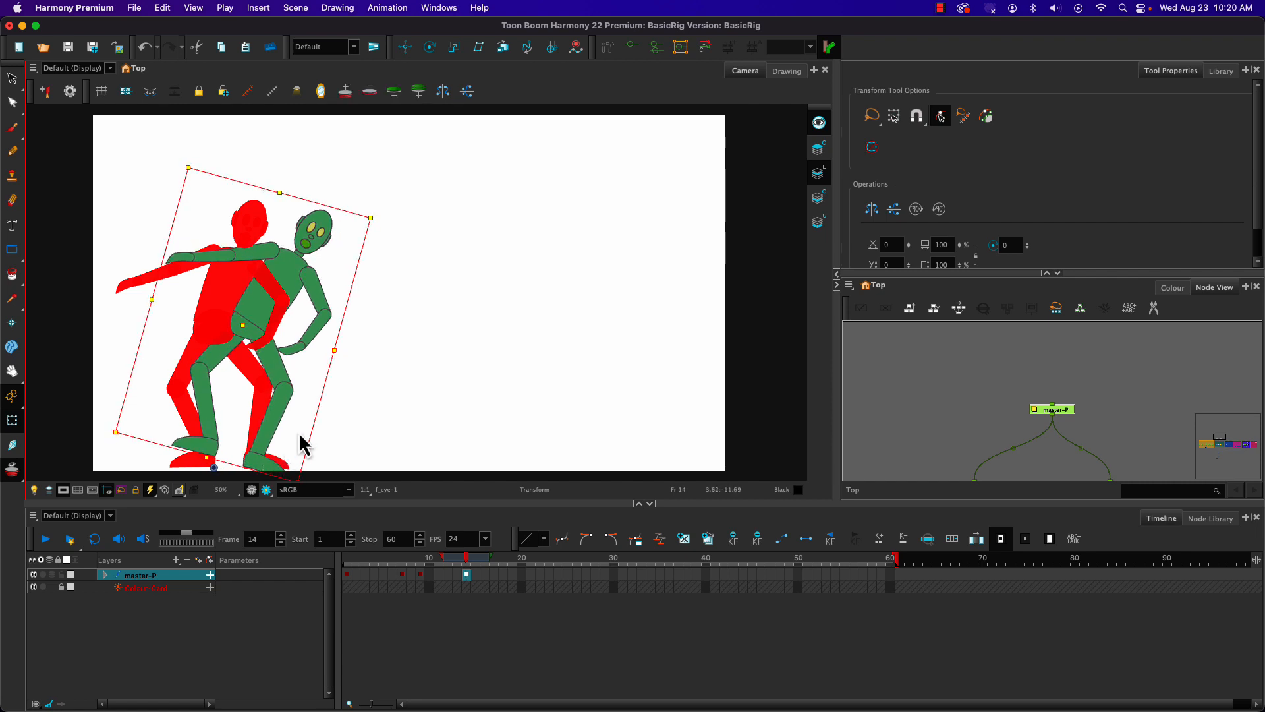
# Step: At frame 14, rotate the supporting foot flat to the ground and nudge the whole character slightly back through master-P
pyautogui.click(330, 449)
pyautogui.click(261, 464)
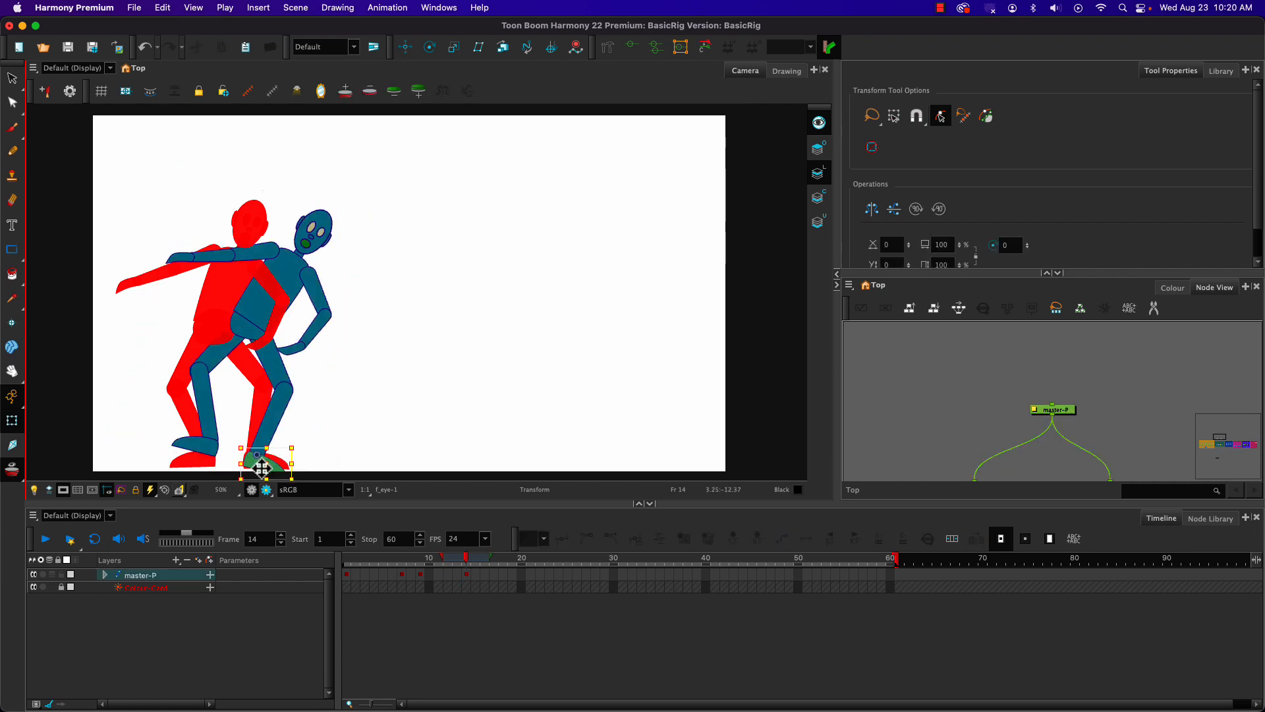
pyautogui.moveTo(235, 451); pyautogui.dragTo(229, 453)
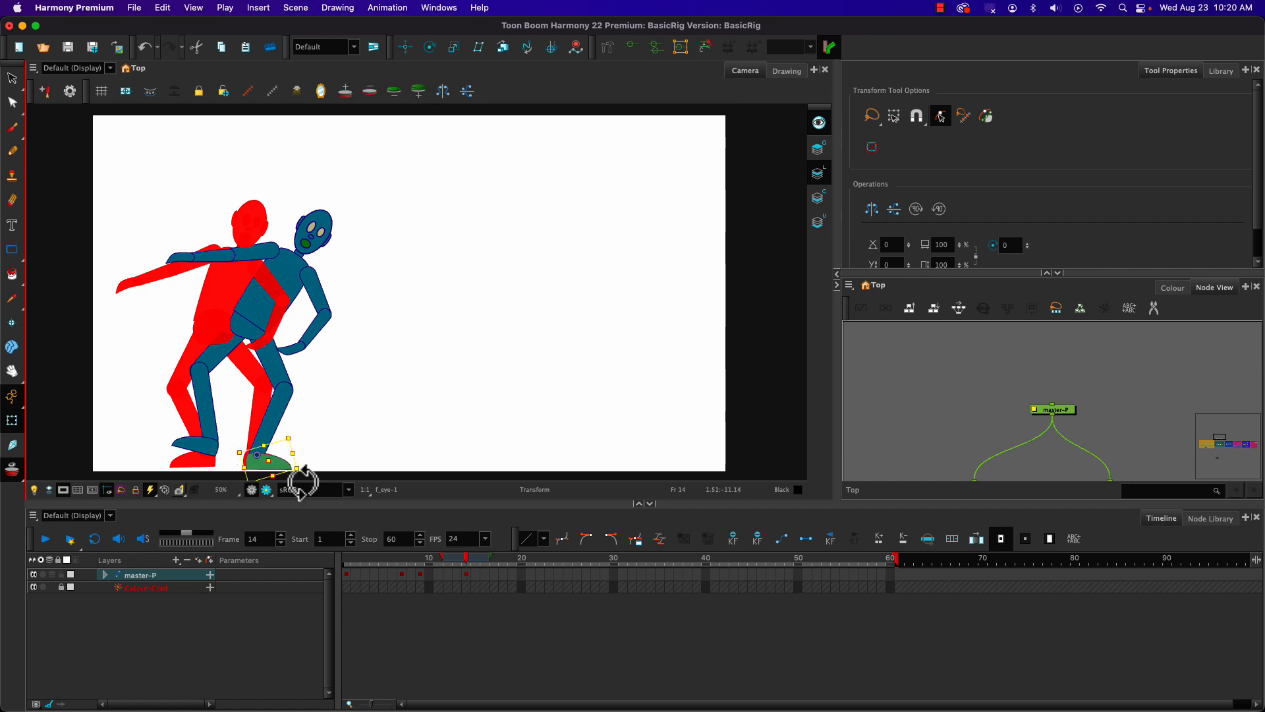
pyautogui.click(465, 575)
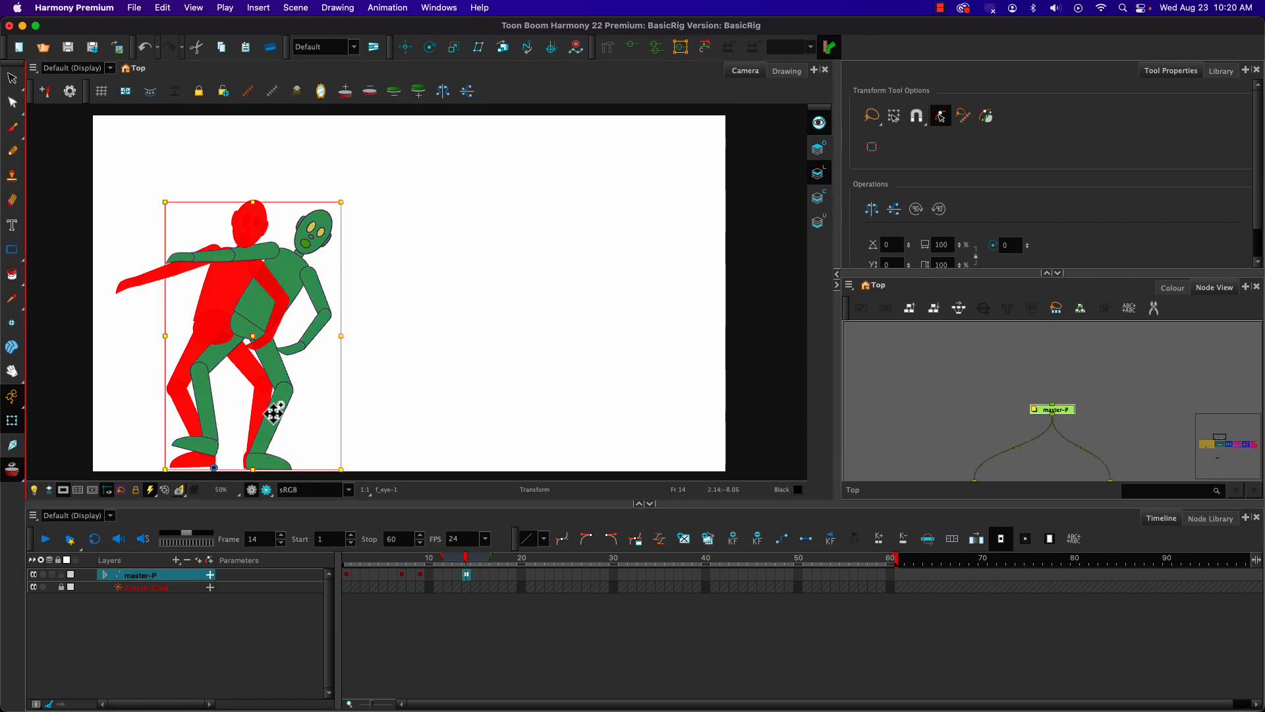
pyautogui.moveTo(273, 413); pyautogui.dragTo(271, 413)
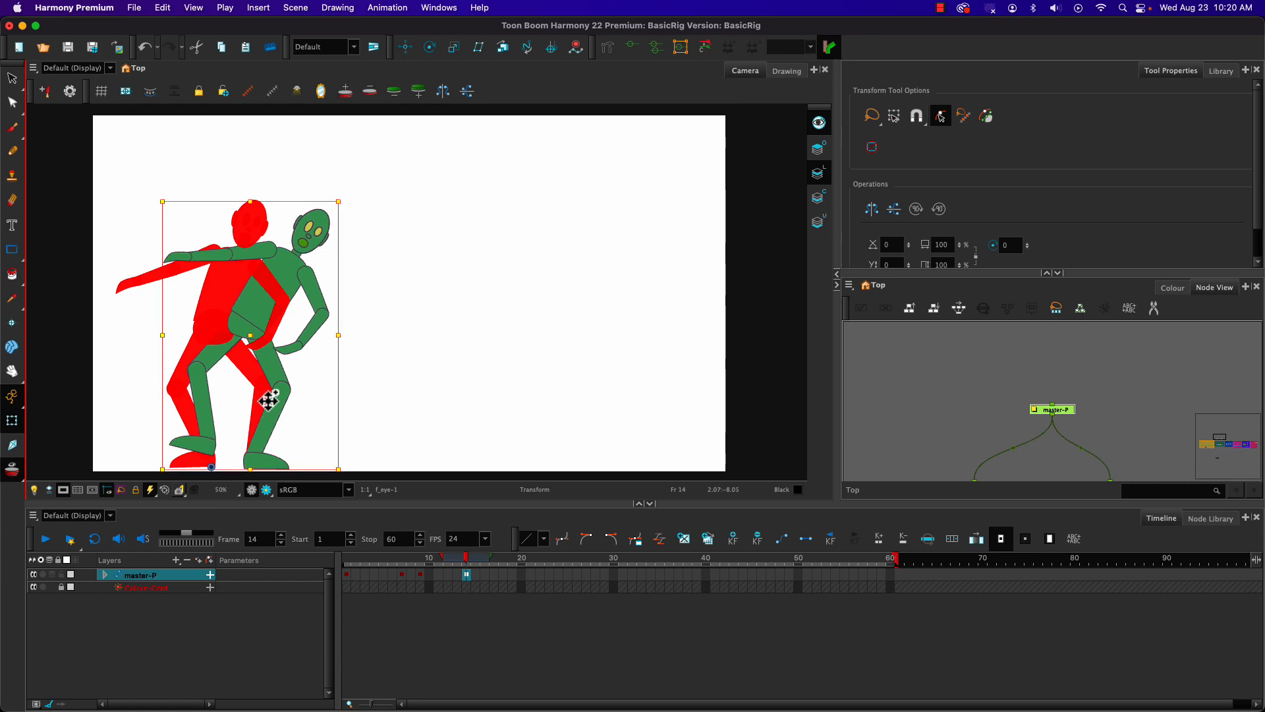
# Step: Turn off onion skinning and check the transition into the frame 14 pose by scrubbing
pyautogui.click(32, 489)
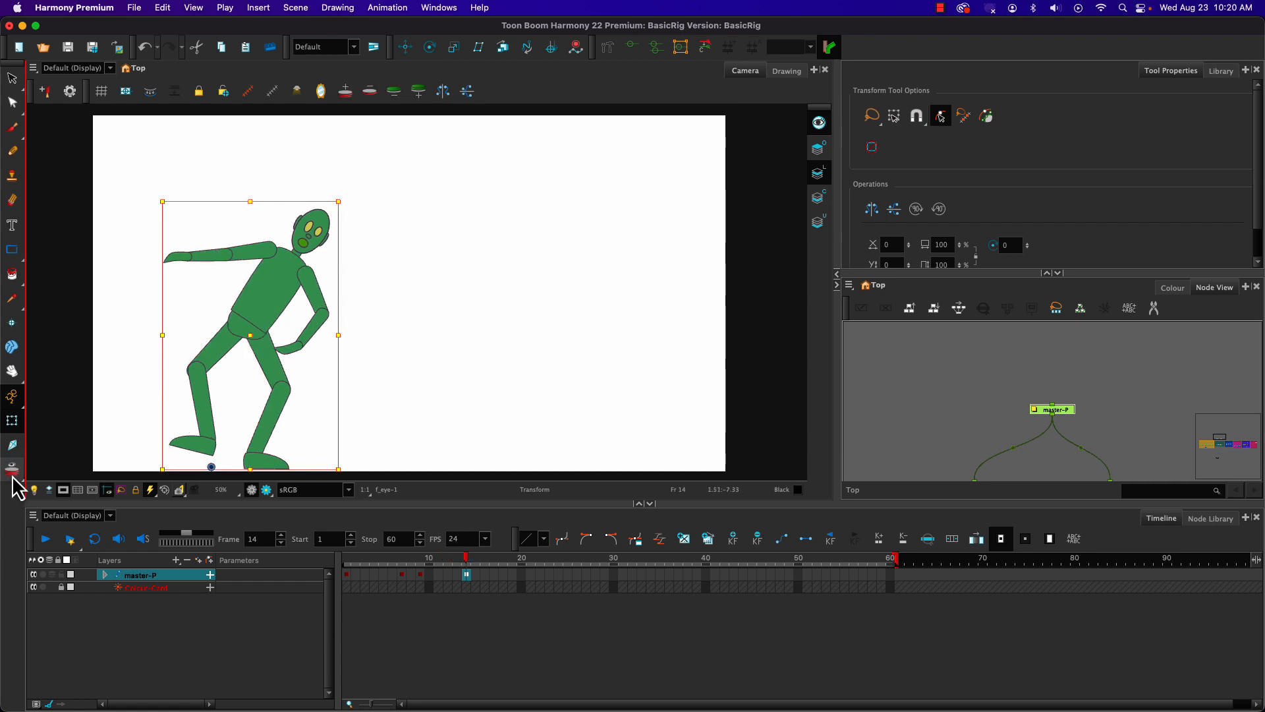
pyautogui.click(434, 561)
pyautogui.moveTo(432, 560); pyautogui.dragTo(472, 560)
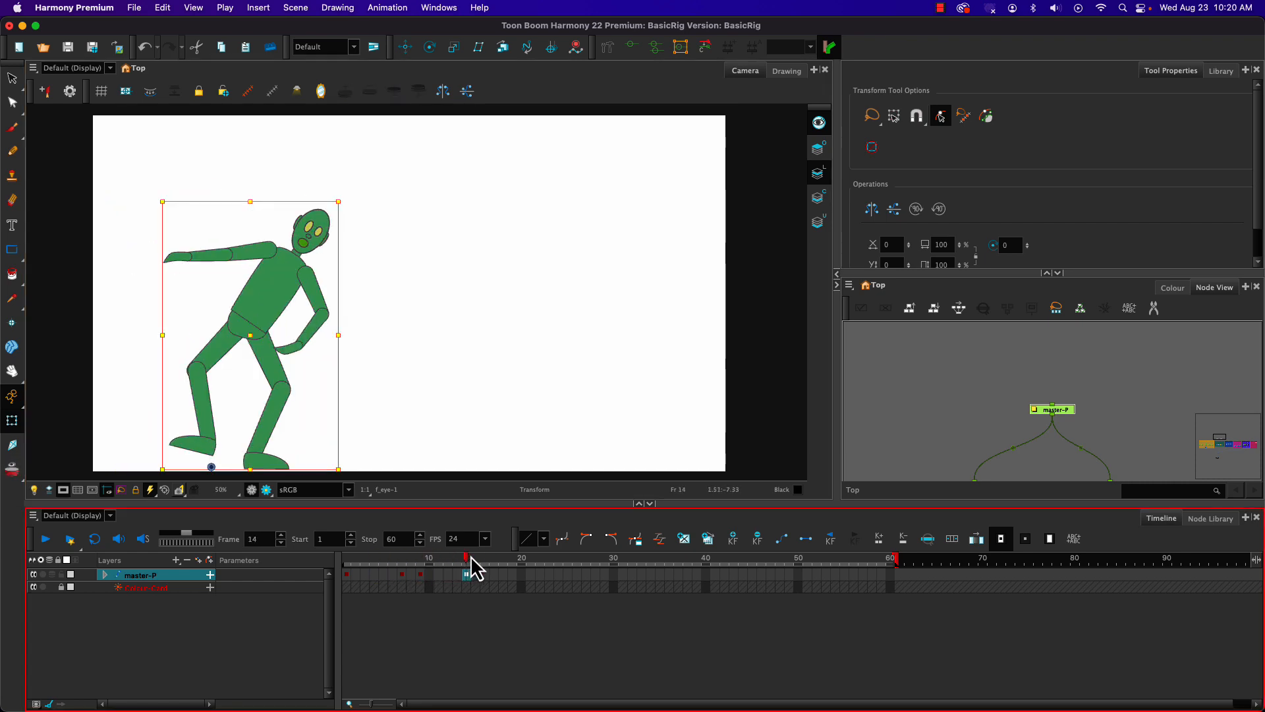
# Step: Raise the free leg outward at the hip on frame 14, adjust its lower leg at the knee, and level its foot
pyautogui.click(198, 365)
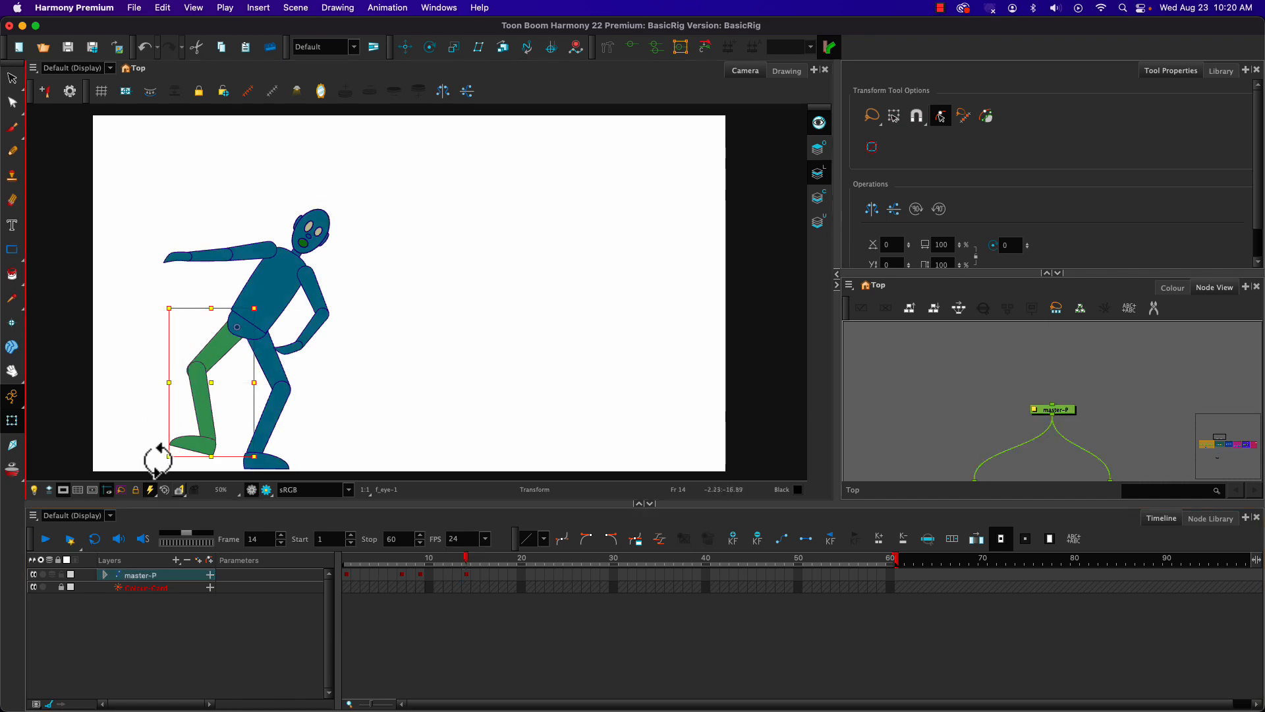
pyautogui.moveTo(152, 455); pyautogui.dragTo(113, 404)
pyautogui.click(172, 396)
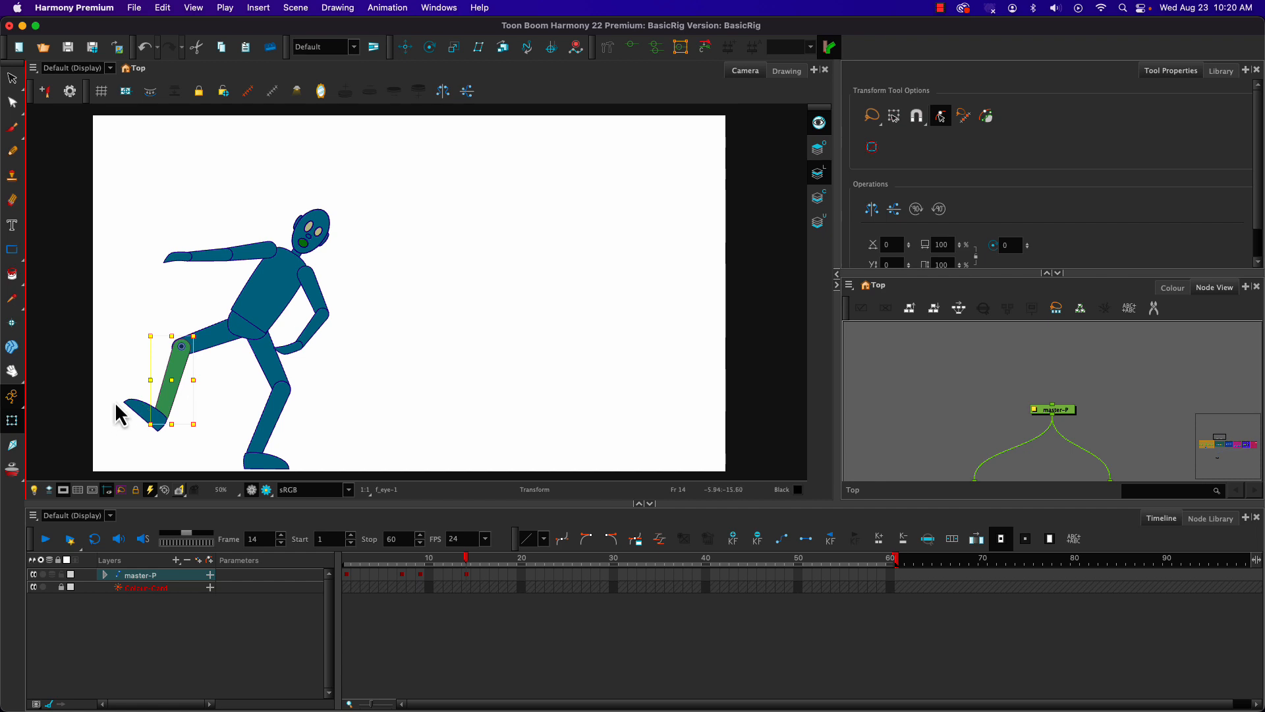
pyautogui.moveTo(110, 441); pyautogui.dragTo(144, 472)
pyautogui.click(132, 405)
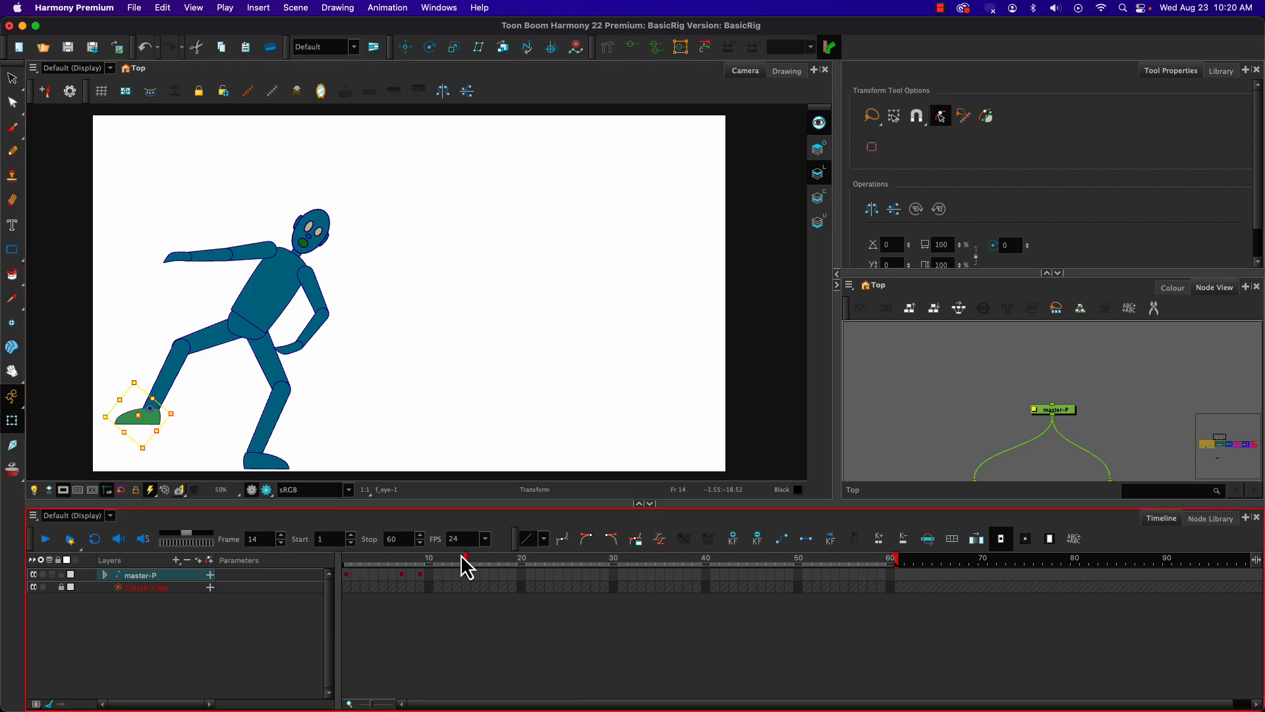
# Step: Scrub through frames 1 to 14 and play the animation to review the held poses
pyautogui.click(407, 559)
pyautogui.moveTo(406, 557); pyautogui.dragTo(463, 565)
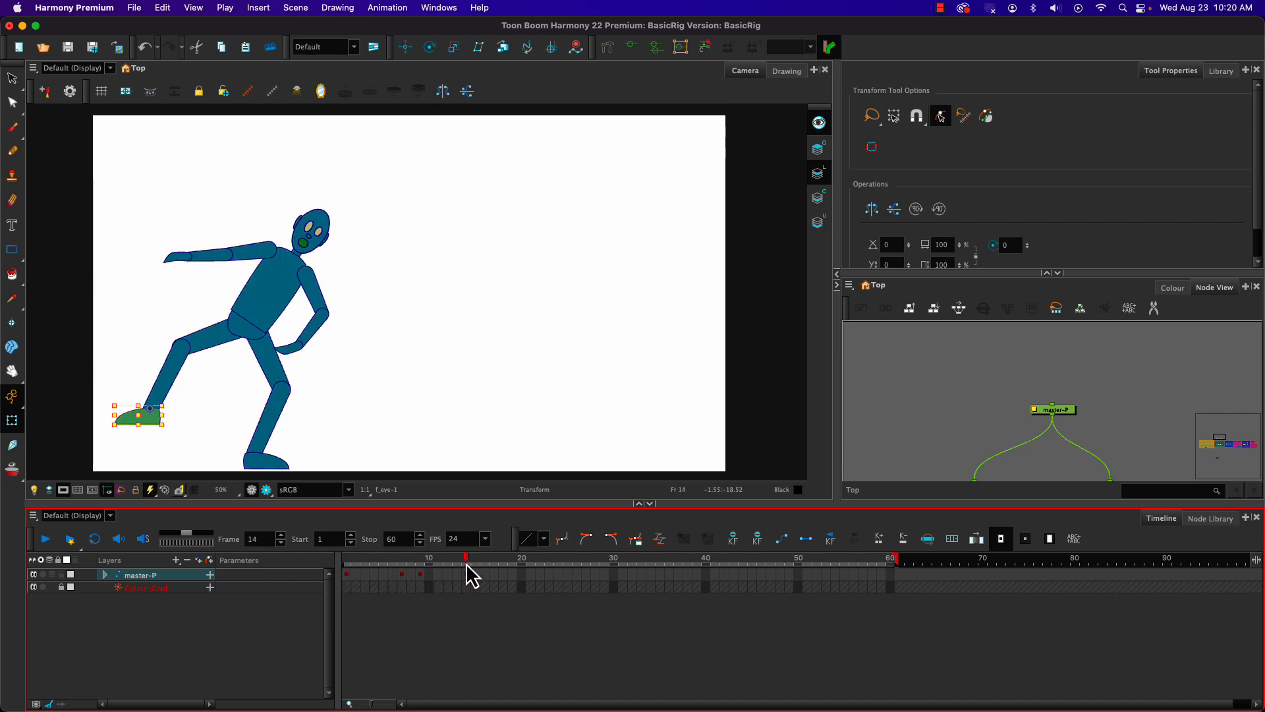
pyautogui.moveTo(465, 563)
pyautogui.mouseDown()
pyautogui.moveTo(374, 567)
pyautogui.moveTo(468, 562)
pyautogui.mouseUp()
pyautogui.moveTo(468, 562); pyautogui.dragTo(436, 567)
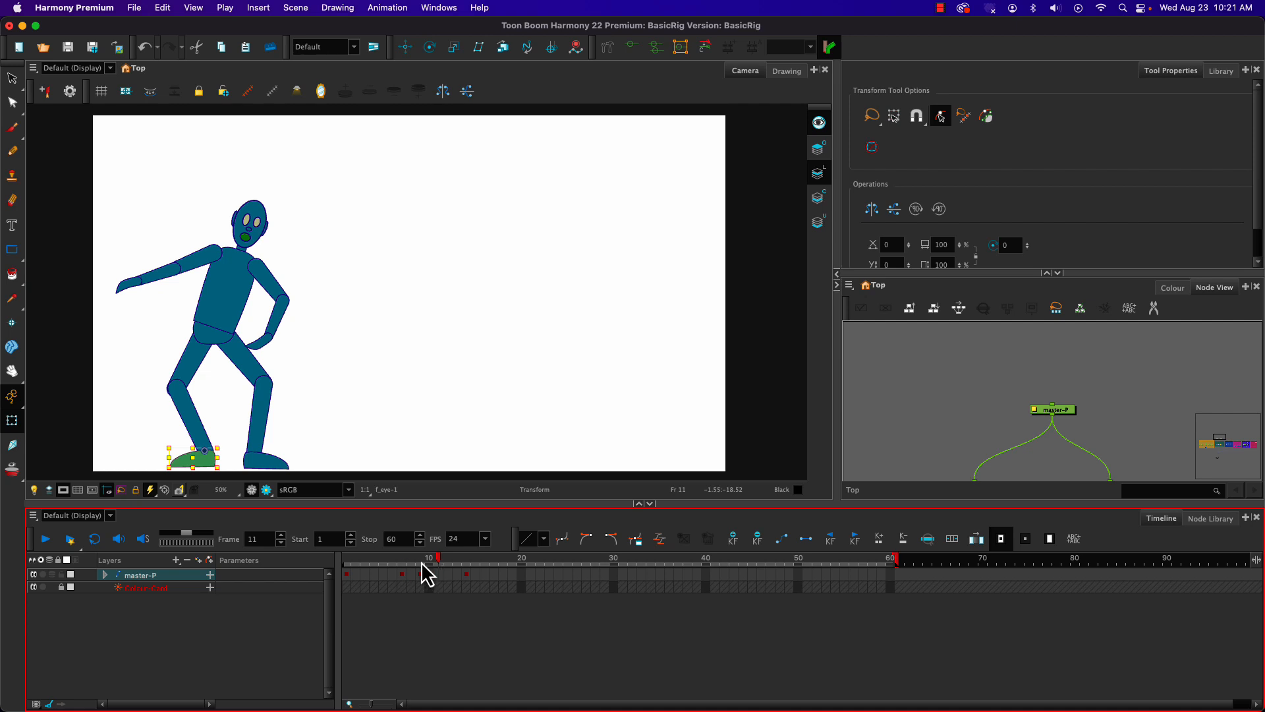
pyautogui.moveTo(410, 562); pyautogui.dragTo(339, 565)
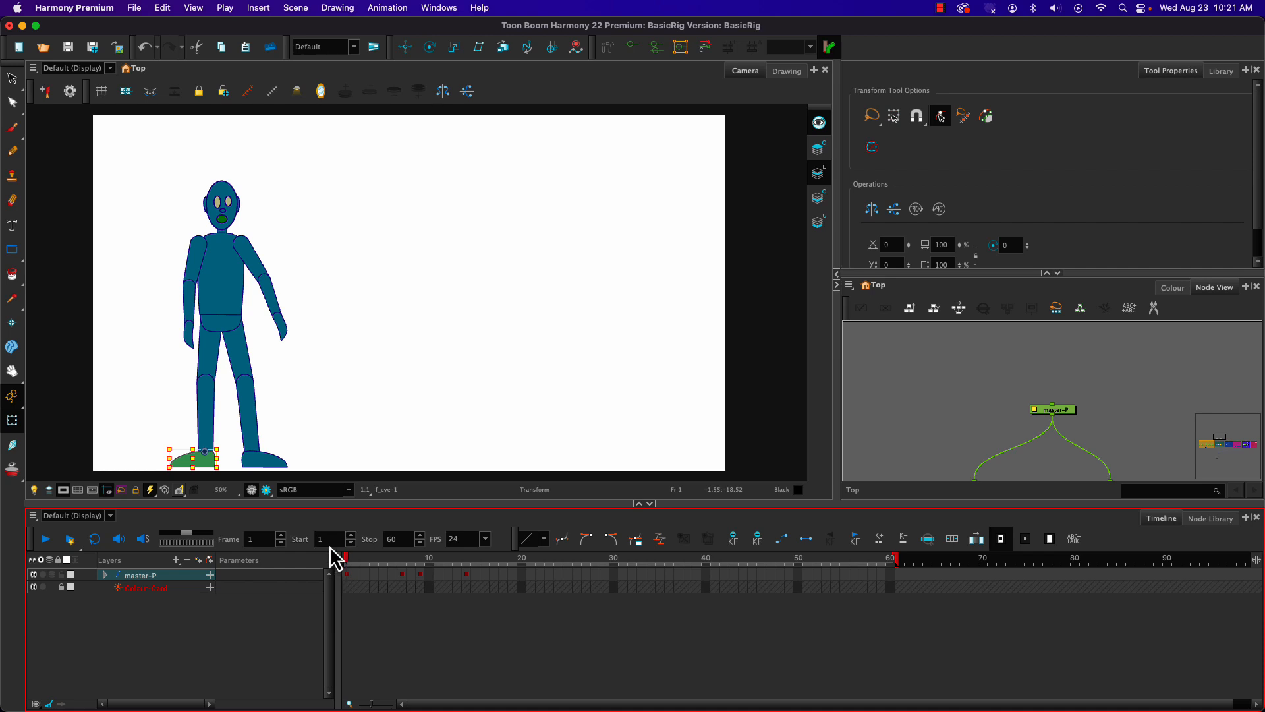
pyautogui.click(46, 539)
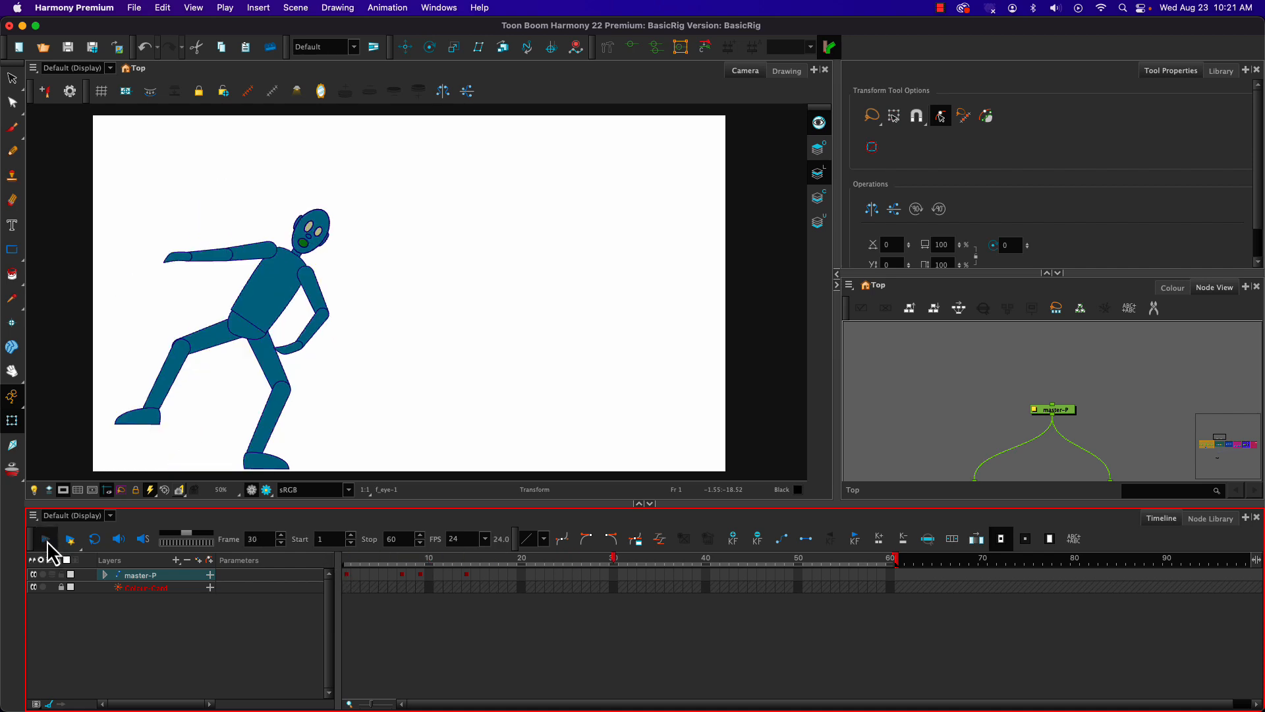
pyautogui.click(46, 539)
pyautogui.click(352, 564)
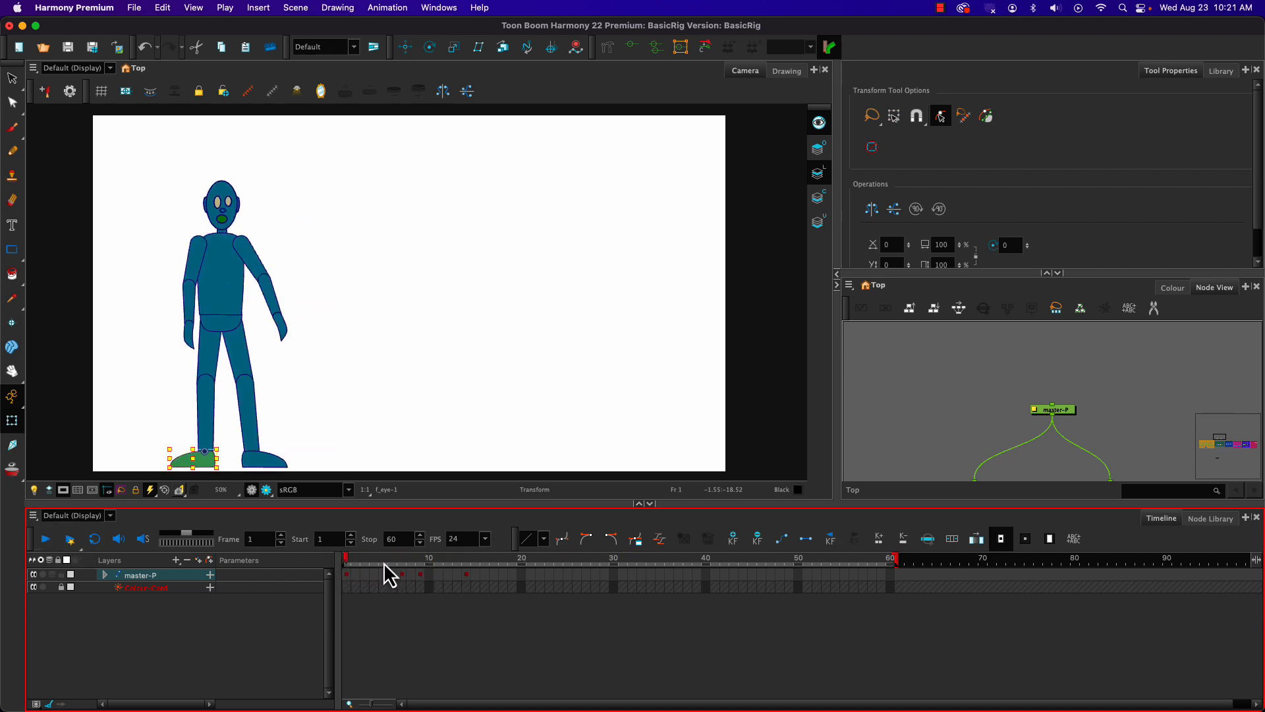
# Step: Convert master-P's keyframes on frames 1 to 14 to motion keyframes and play the interpolated movement
pyautogui.moveTo(478, 574); pyautogui.dragTo(334, 573)
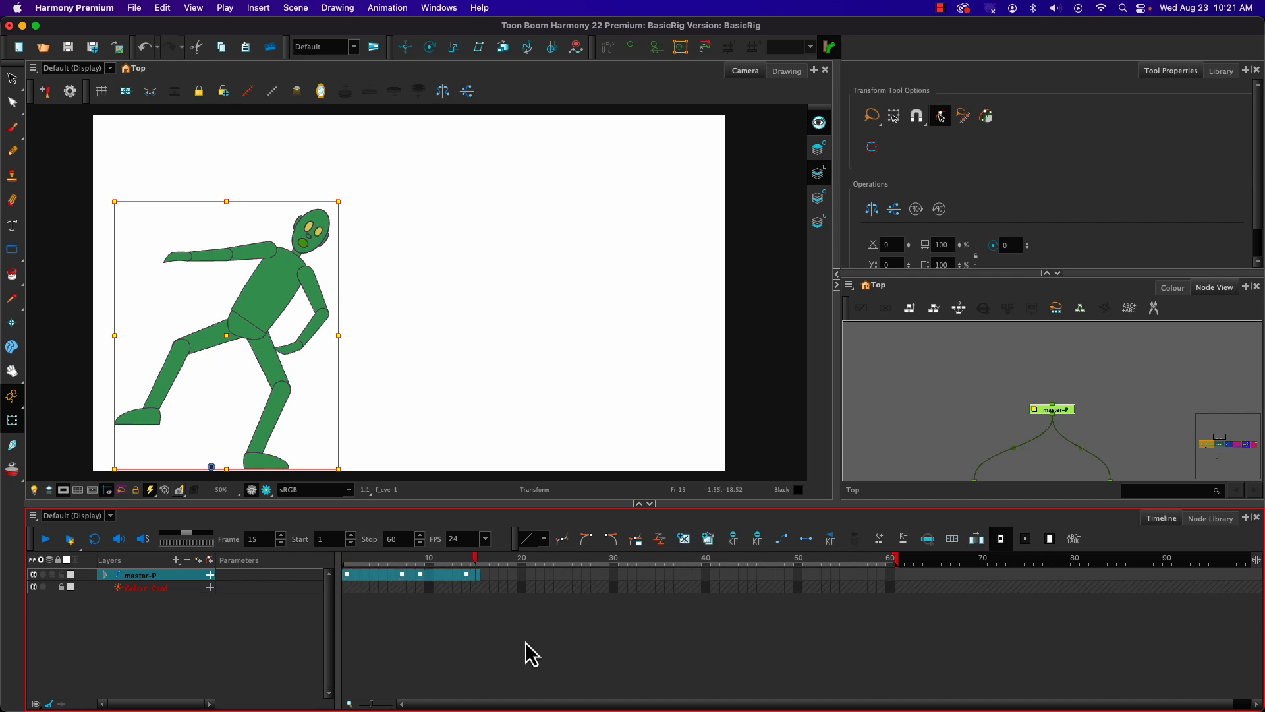
pyautogui.click(782, 539)
pyautogui.moveTo(349, 579)
pyautogui.mouseDown()
pyautogui.moveTo(442, 580)
pyautogui.moveTo(327, 576)
pyautogui.mouseUp()
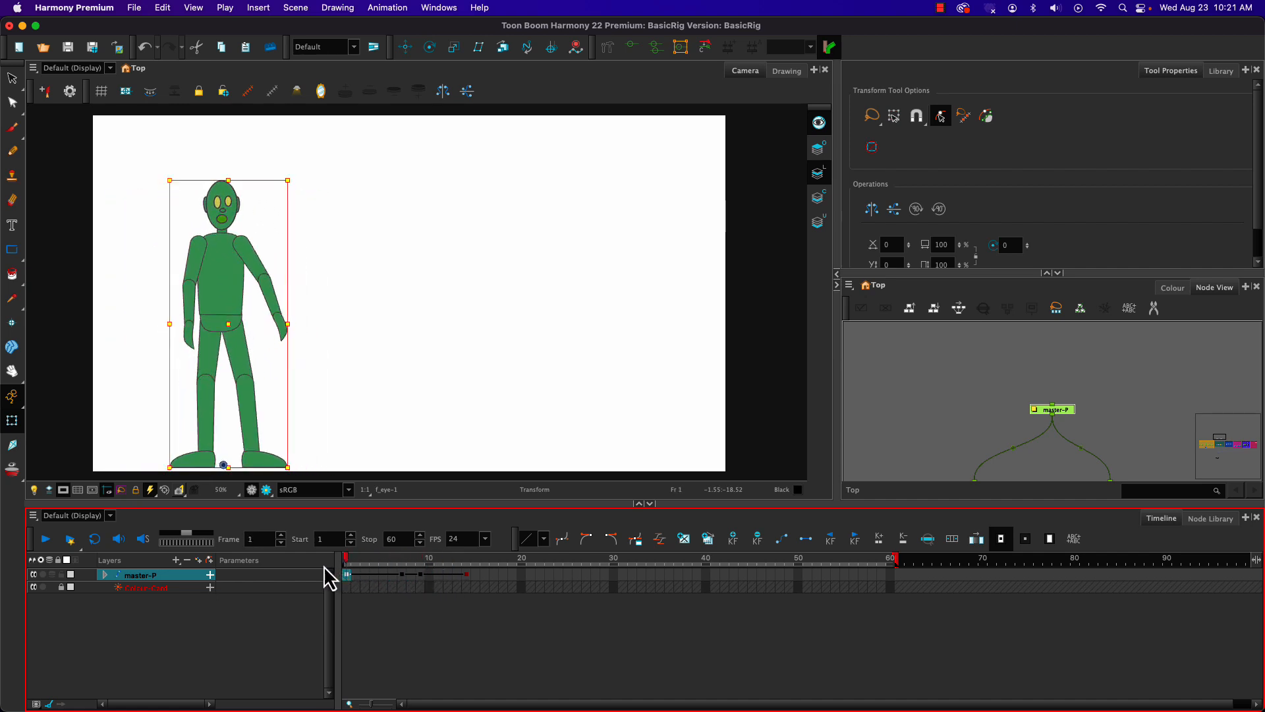
pyautogui.click(44, 539)
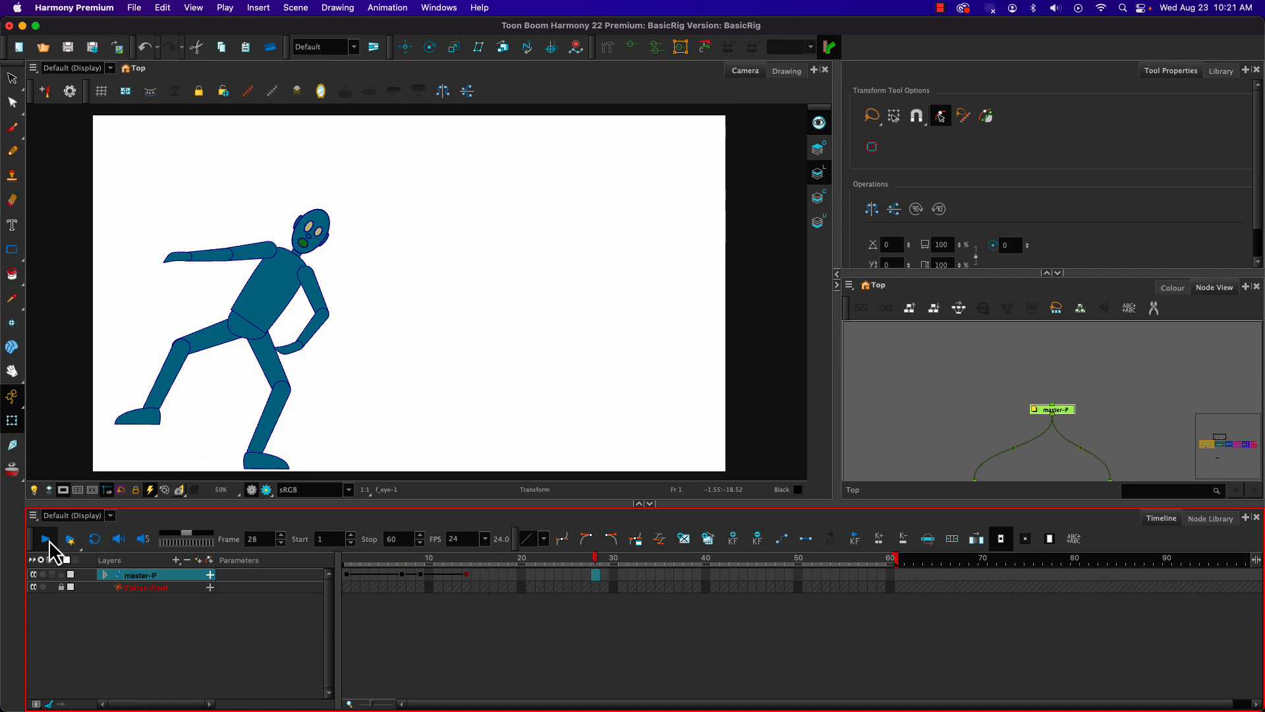
pyautogui.click(49, 540)
pyautogui.moveTo(356, 568)
pyautogui.mouseDown()
pyautogui.moveTo(343, 567)
pyautogui.moveTo(394, 578)
pyautogui.moveTo(334, 565)
pyautogui.mouseUp()
# Step: Move master-P's second keyframe to frame 6 and play the animation
pyautogui.click(403, 576)
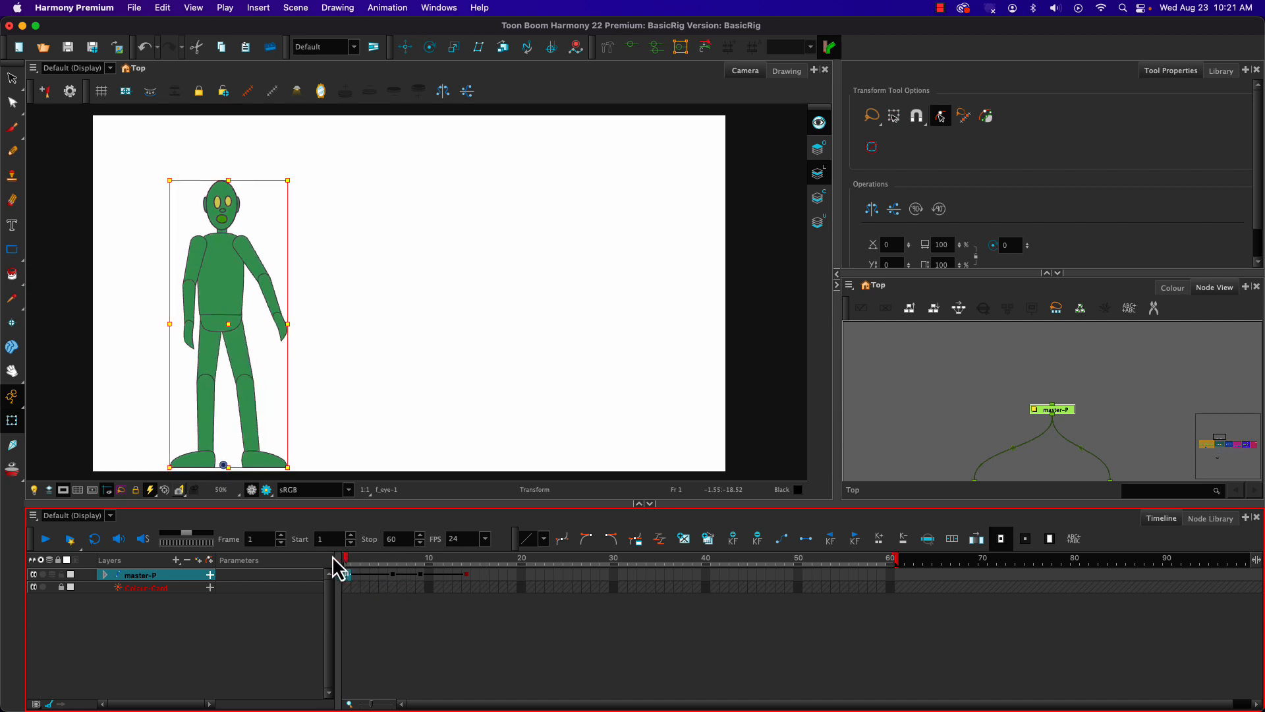
pyautogui.click(50, 544)
pyautogui.click(56, 541)
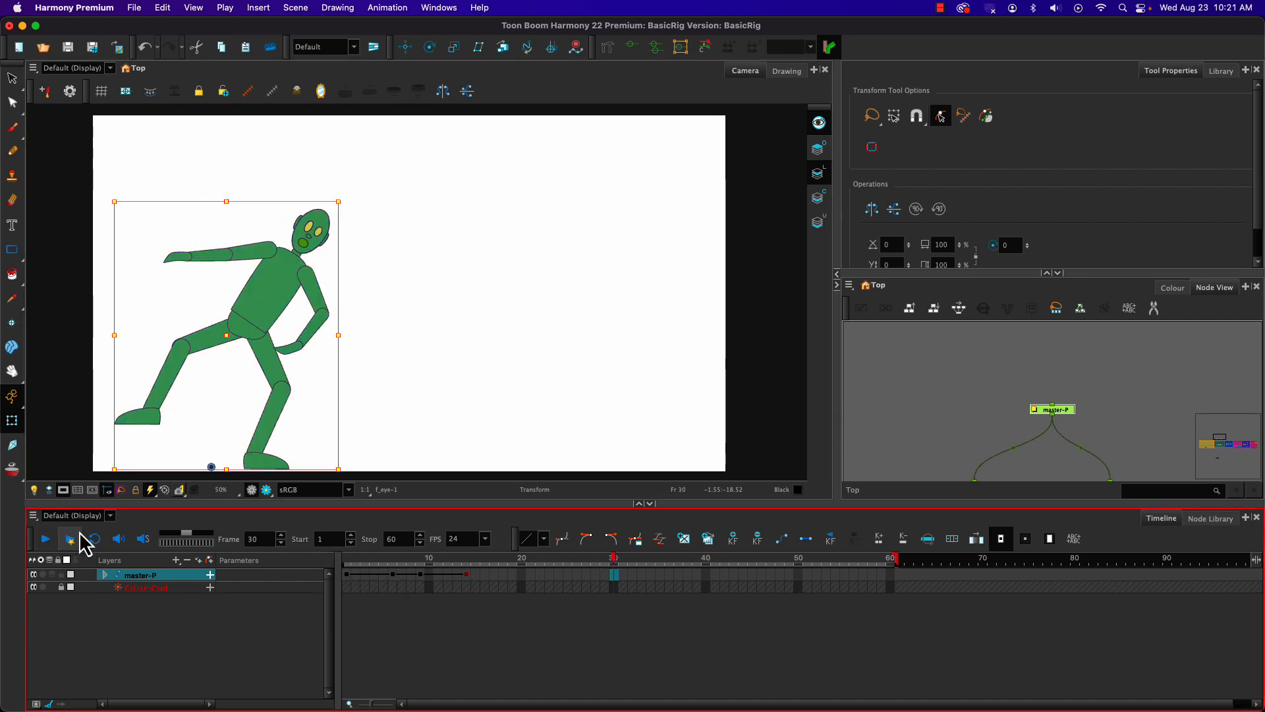
# Step: Move master-P's second keyframe to frame 3 and play the faster crouch
pyautogui.click(392, 574)
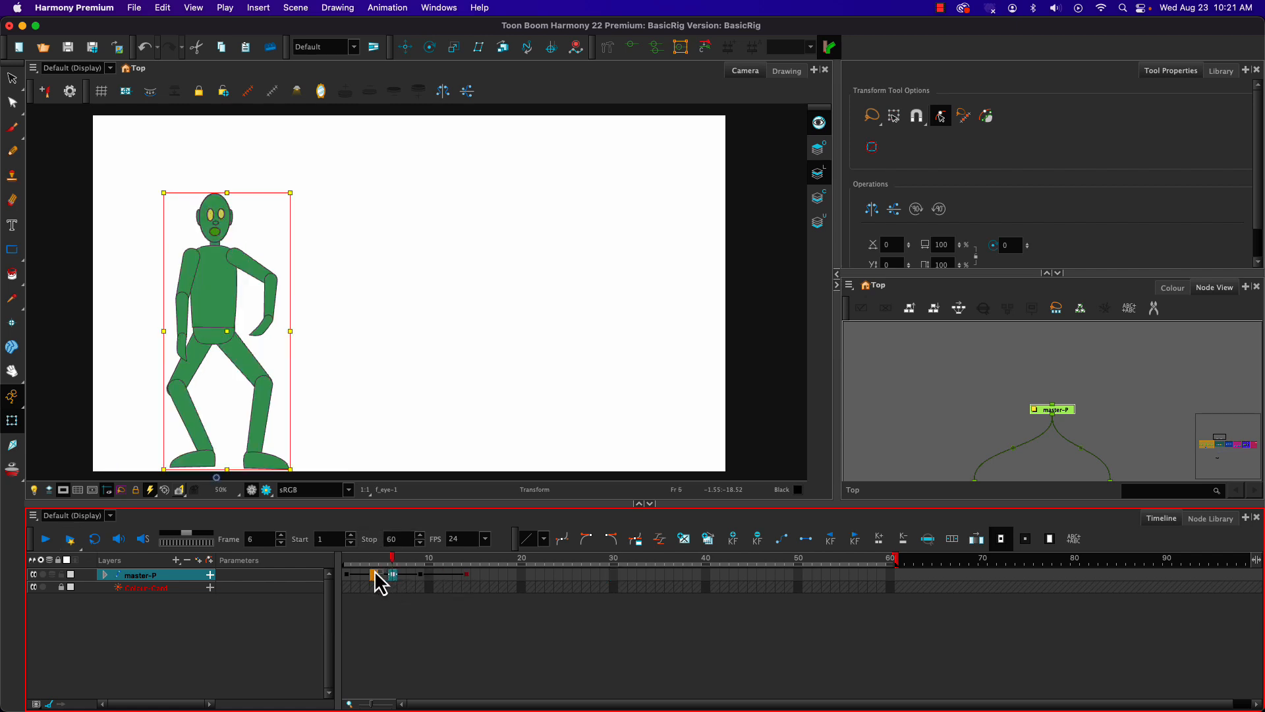
pyautogui.click(366, 575)
pyautogui.click(348, 574)
pyautogui.click(52, 541)
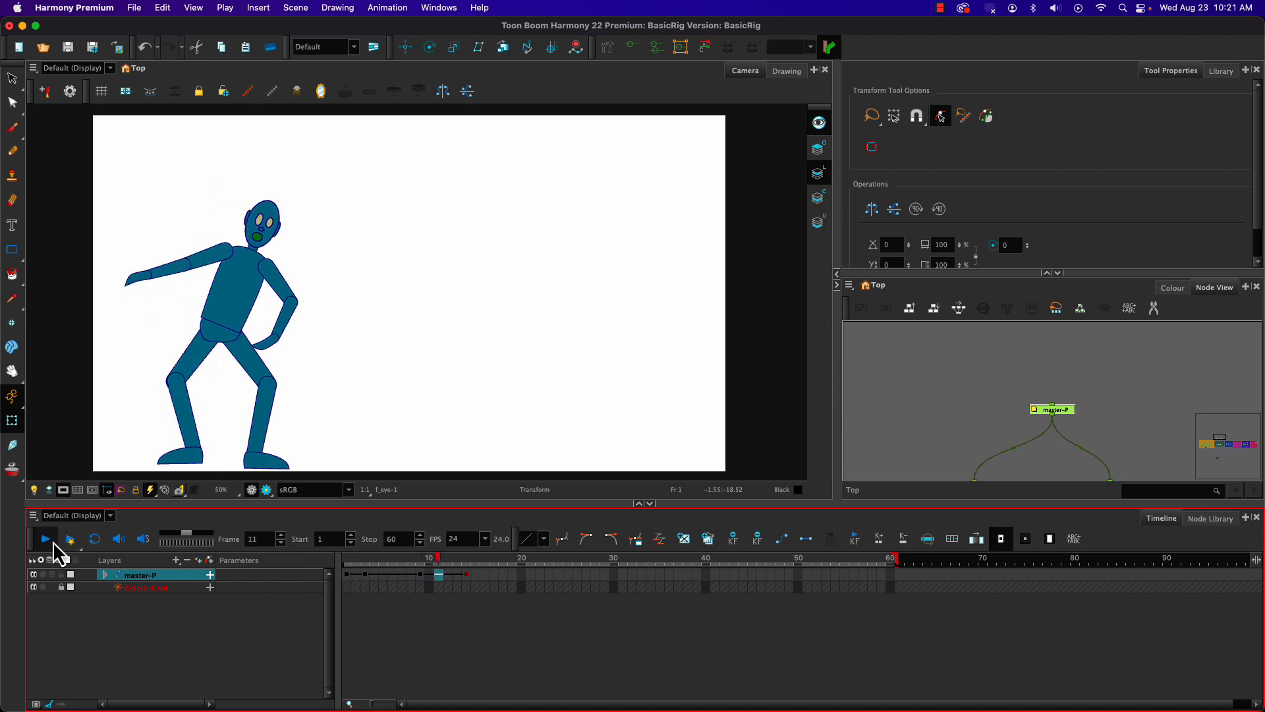
pyautogui.click(52, 542)
# Step: Move master-P's keyframe on frame 9 to frame 12 and its last keyframe to frame 18
pyautogui.moveTo(365, 564); pyautogui.dragTo(393, 573)
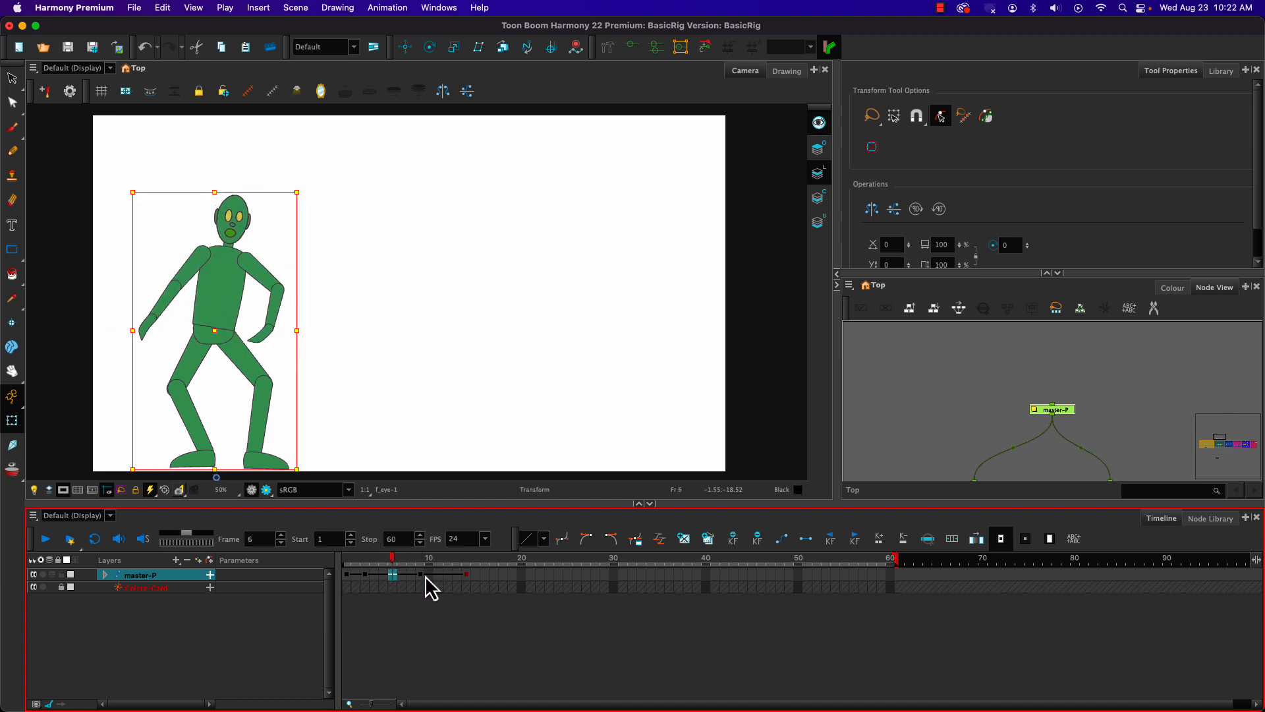
pyautogui.click(422, 578)
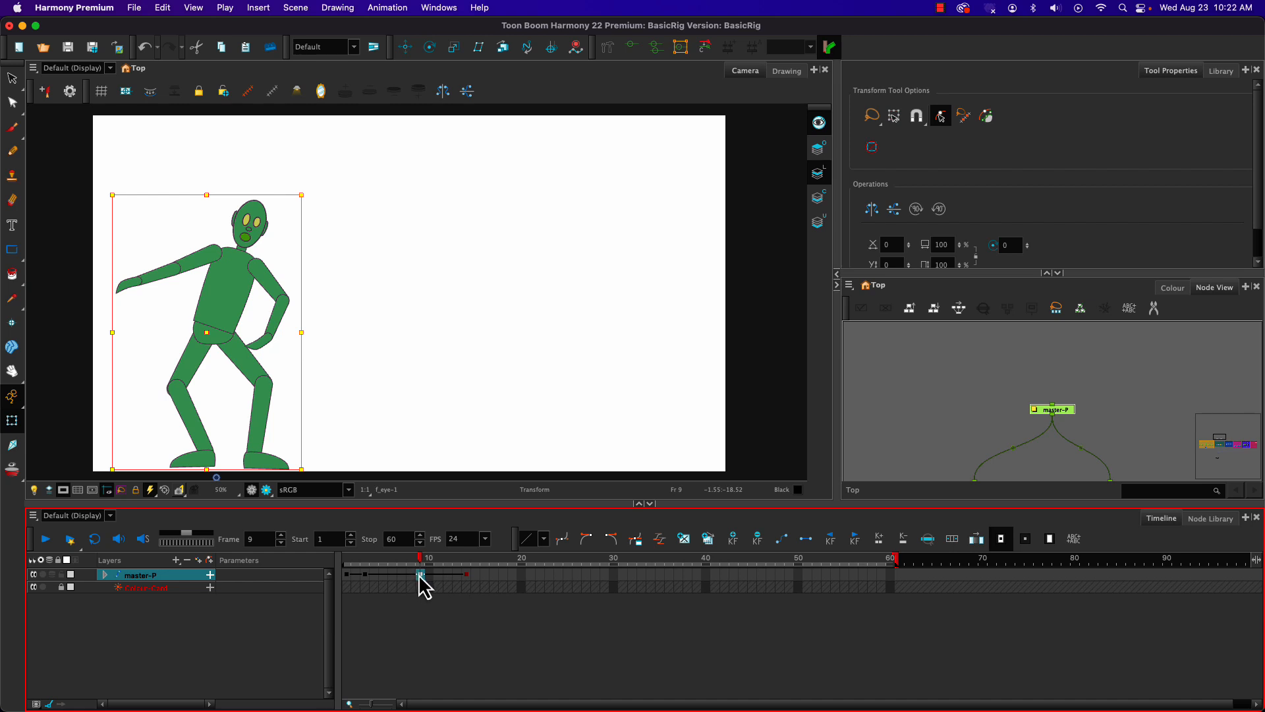
pyautogui.moveTo(419, 577); pyautogui.dragTo(454, 576)
pyautogui.click(466, 575)
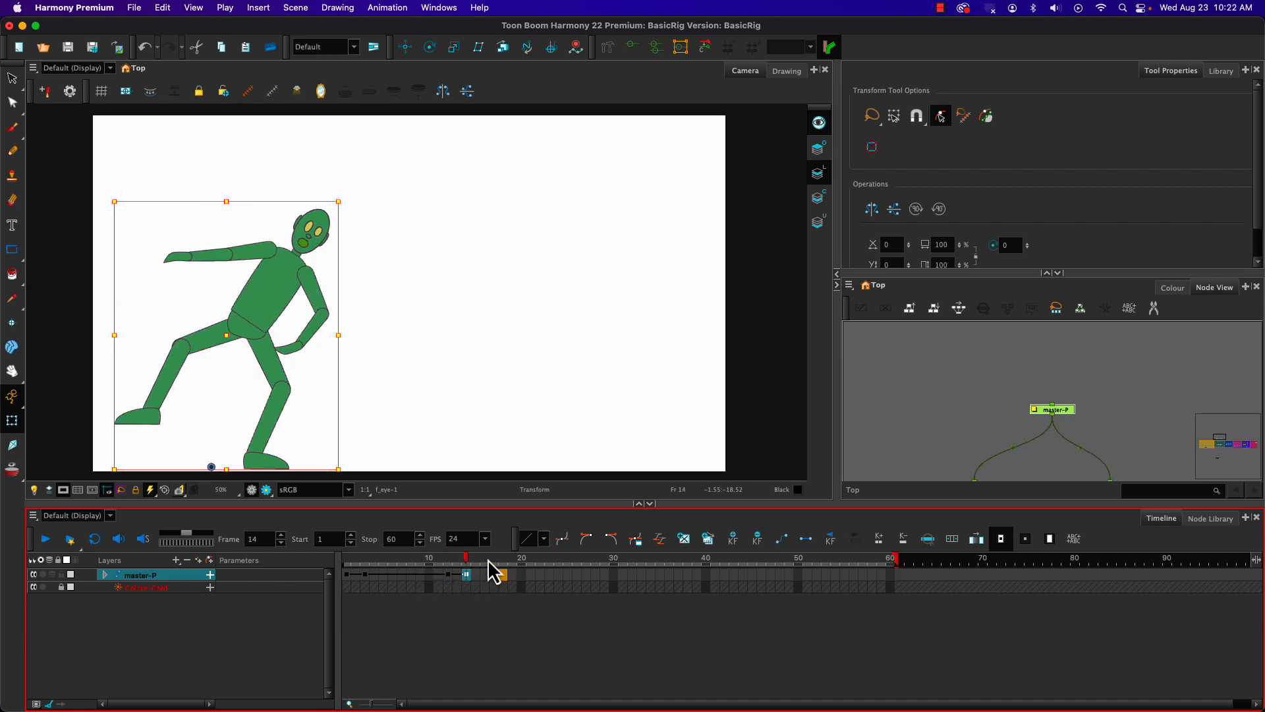
# Step: Add a motion keyframe for master-P at frame 7, move it to frame 10, and scrub to check the timing
pyautogui.moveTo(408, 561)
pyautogui.mouseDown()
pyautogui.moveTo(367, 570)
pyautogui.moveTo(319, 556)
pyautogui.moveTo(486, 579)
pyautogui.moveTo(367, 567)
pyautogui.moveTo(452, 576)
pyautogui.moveTo(396, 573)
pyautogui.moveTo(409, 572)
pyautogui.mouseUp()
pyautogui.click(400, 574)
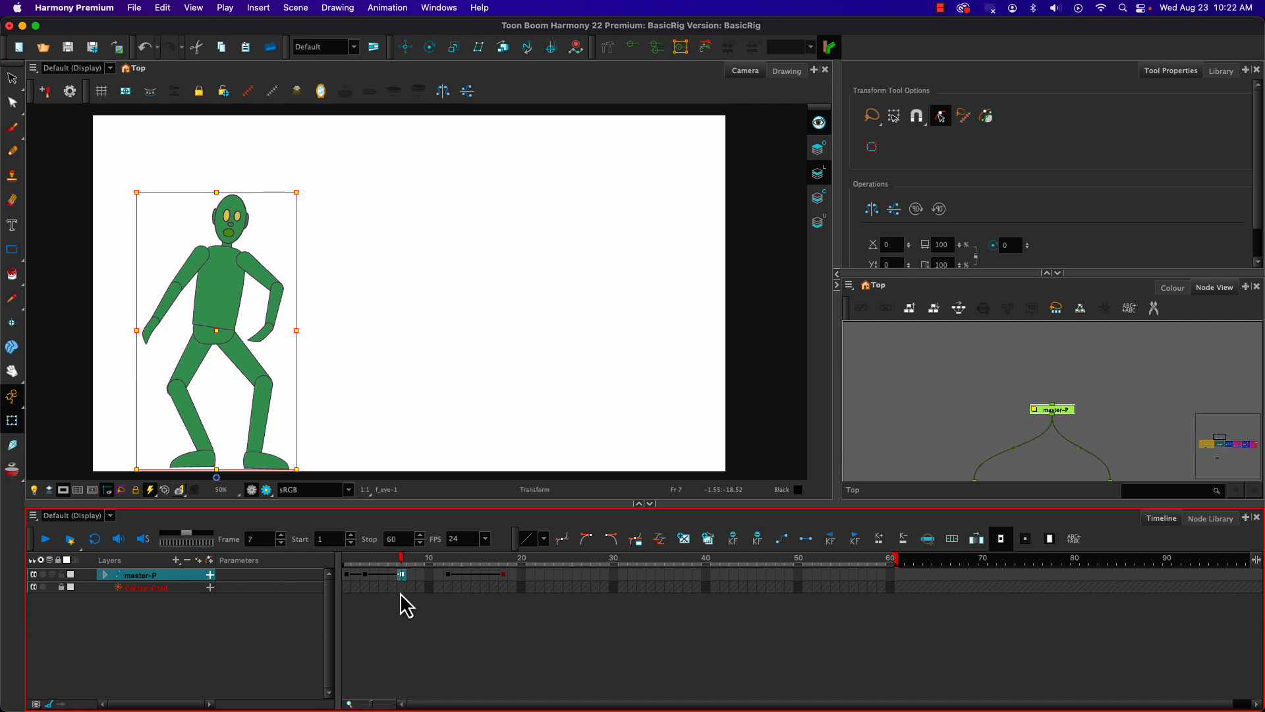
pyautogui.click(780, 539)
pyautogui.click(422, 576)
pyautogui.moveTo(426, 563)
pyautogui.mouseDown()
pyautogui.moveTo(363, 560)
pyautogui.moveTo(457, 575)
pyautogui.moveTo(404, 572)
pyautogui.moveTo(409, 561)
pyautogui.moveTo(426, 576)
pyautogui.moveTo(342, 576)
pyautogui.moveTo(452, 576)
pyautogui.moveTo(334, 573)
pyautogui.moveTo(483, 571)
pyautogui.moveTo(347, 561)
pyautogui.moveTo(432, 570)
pyautogui.moveTo(407, 576)
pyautogui.mouseUp()
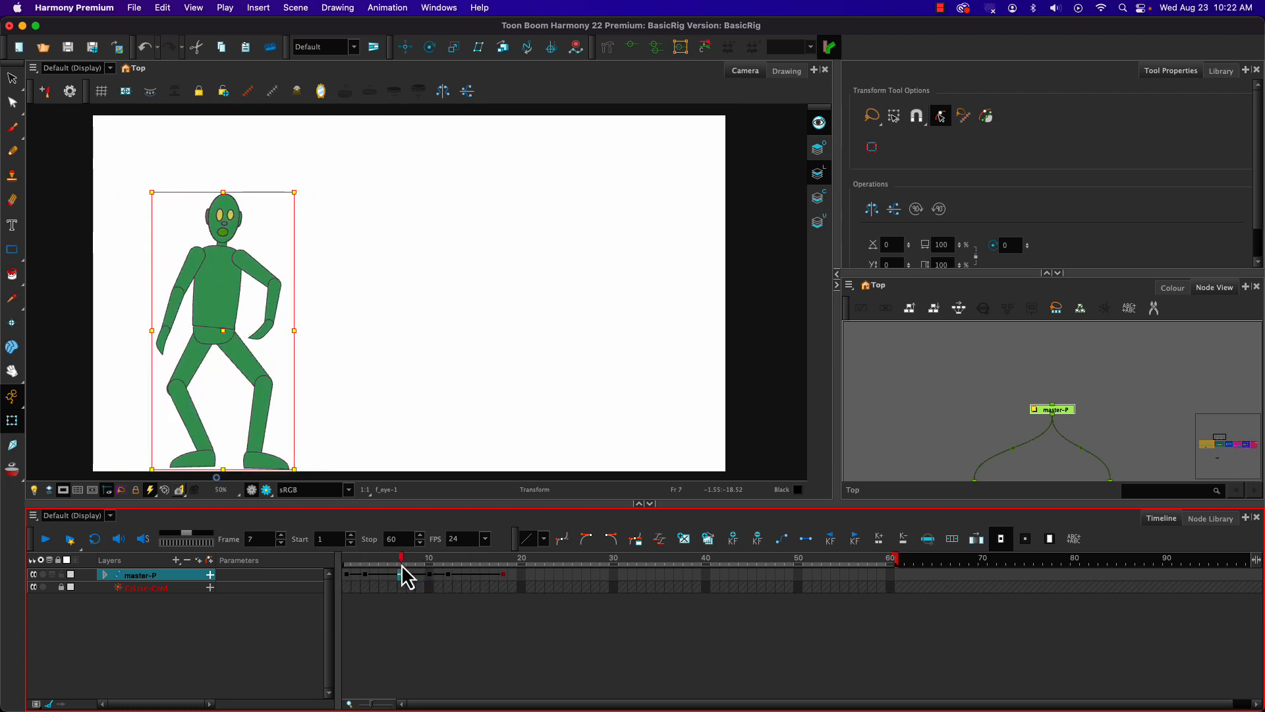
# Step: Scrub the movement to frame 15 and move master-P's last keyframe to frame 23
pyautogui.moveTo(405, 574); pyautogui.dragTo(476, 573)
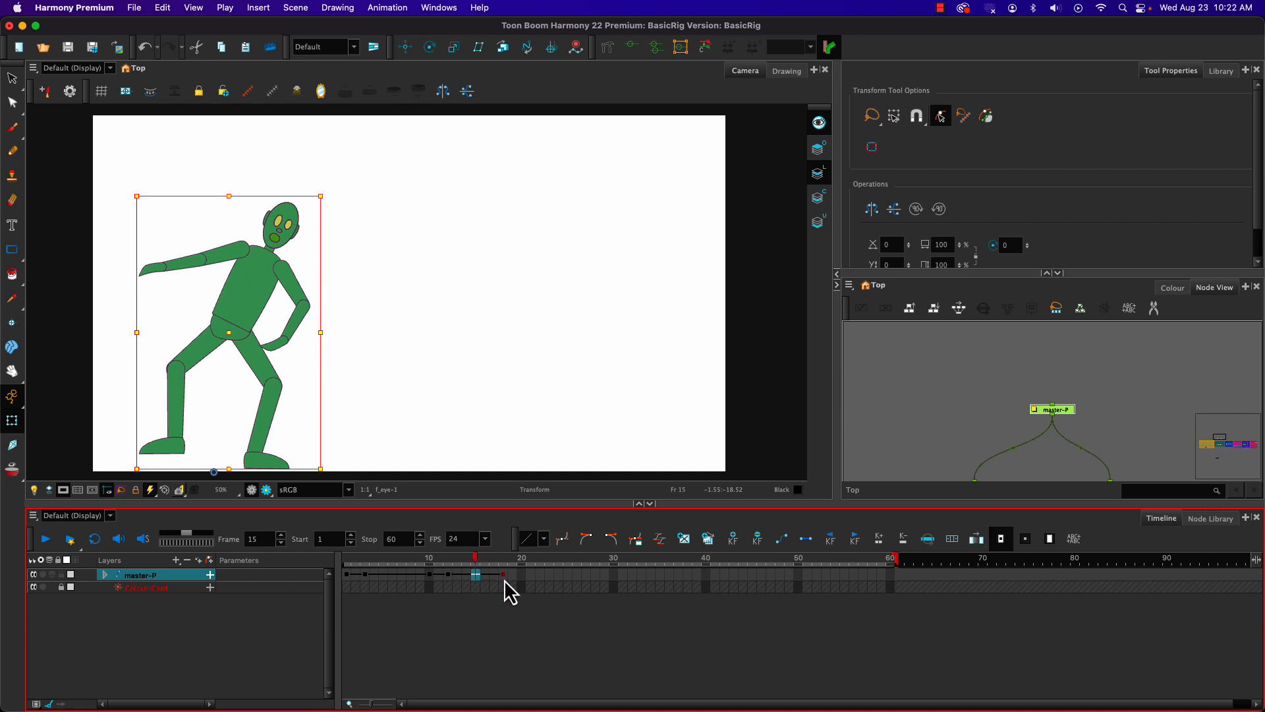
pyautogui.click(504, 576)
pyautogui.moveTo(504, 577); pyautogui.dragTo(554, 577)
# Step: Add a motion keyframe for master-P at frame 17, move it to frame 14, and scrub back to frame 11
pyautogui.click(494, 570)
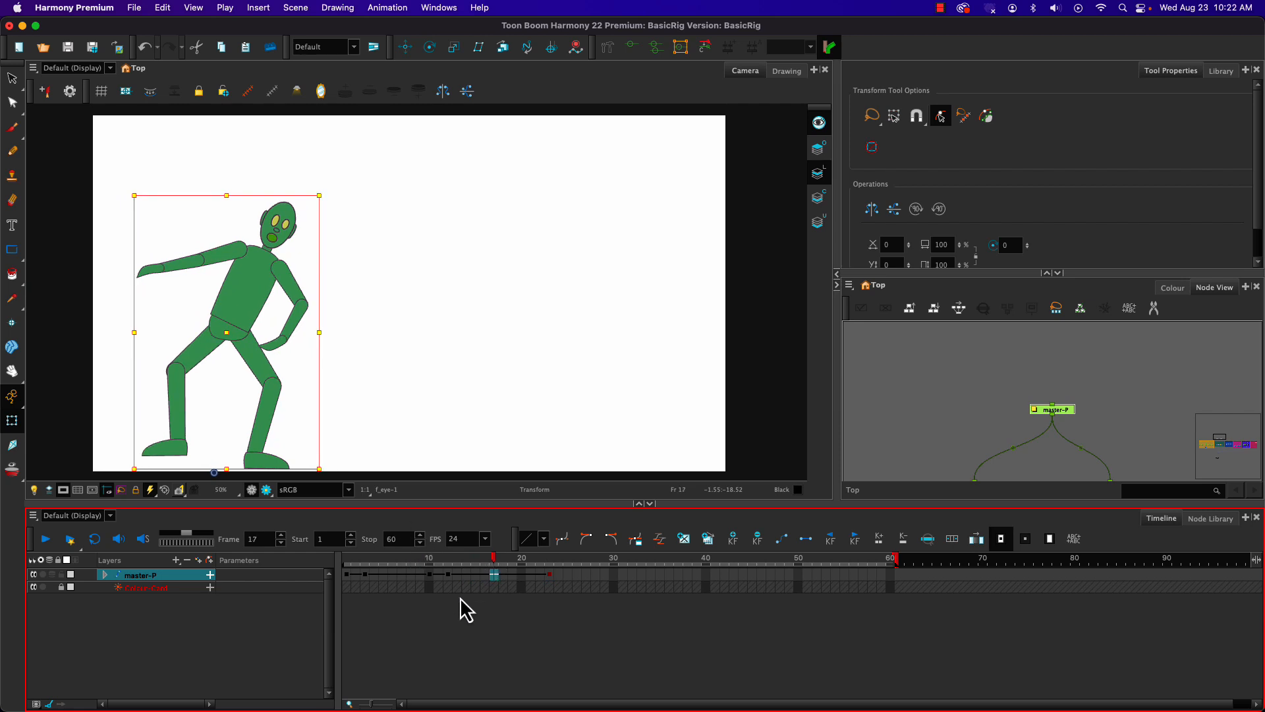
pyautogui.press('F6')
pyautogui.click(786, 542)
pyautogui.moveTo(468, 570); pyautogui.dragTo(440, 565)
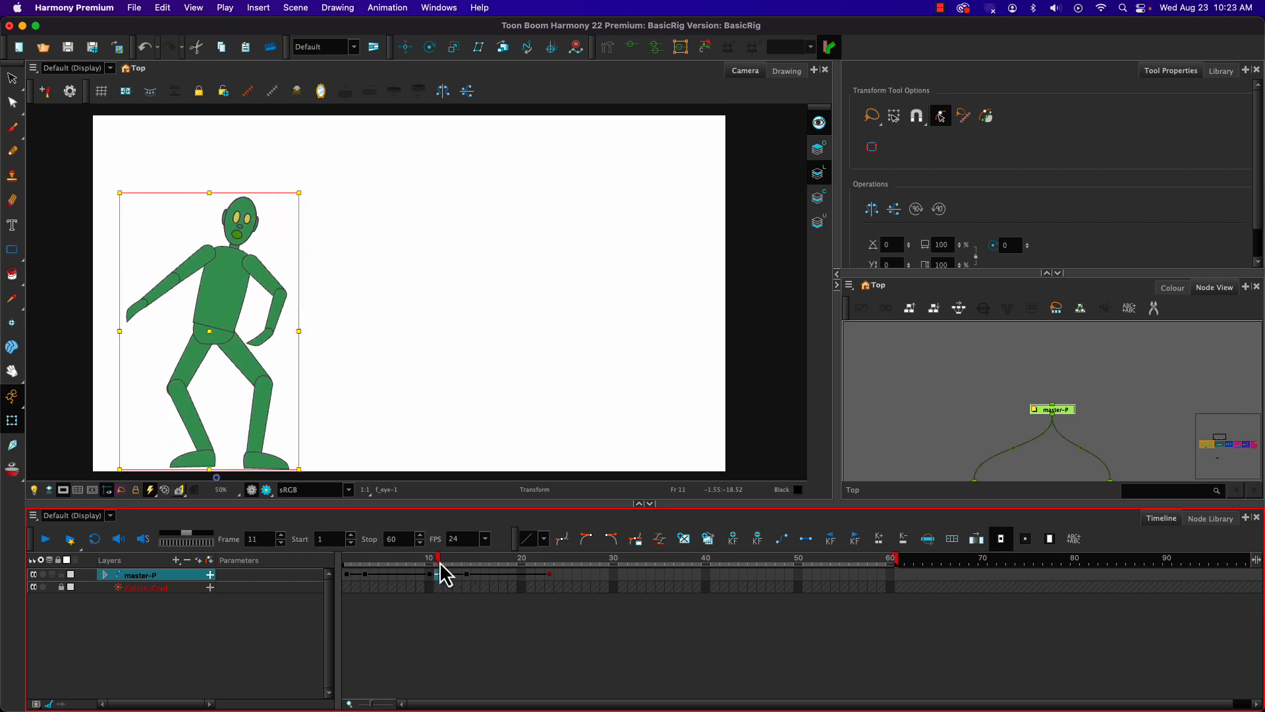
# Step: Move master-P's keyframe on frame 14 to frame 20 and scrub back to frame 1
pyautogui.click(466, 574)
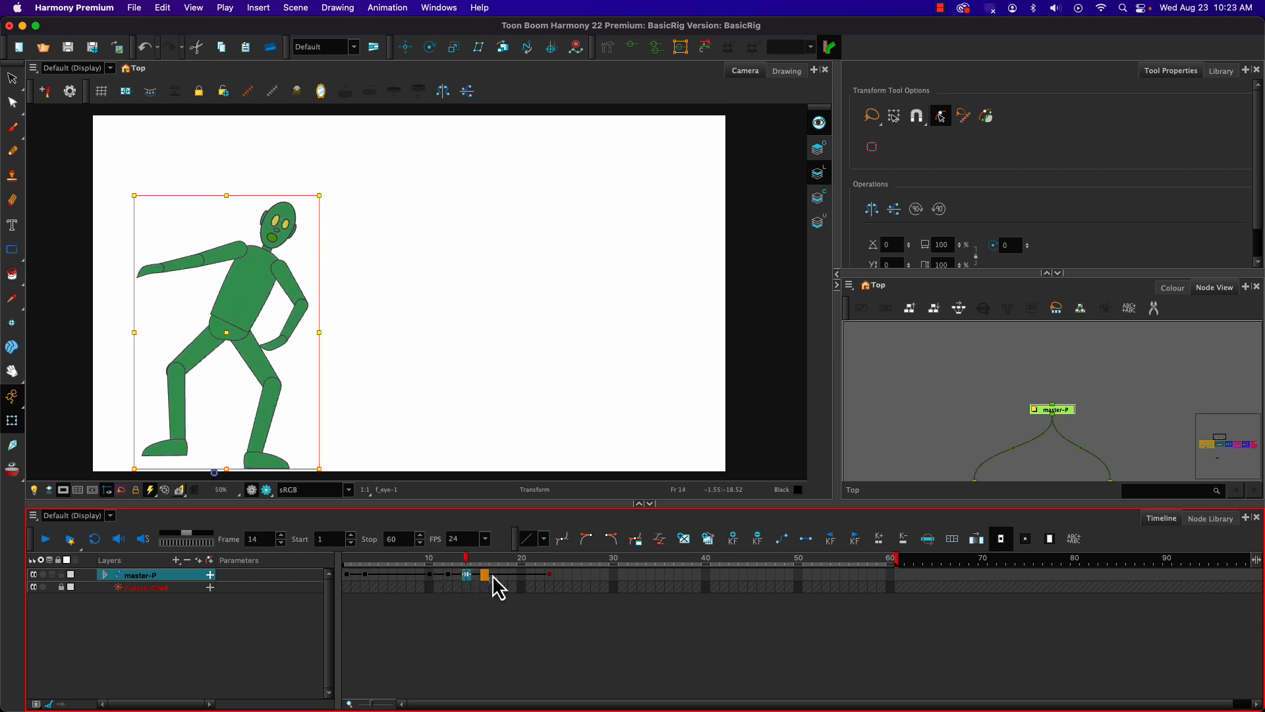
pyautogui.moveTo(522, 576)
pyautogui.mouseDown()
pyautogui.moveTo(448, 563)
pyautogui.moveTo(559, 563)
pyautogui.moveTo(488, 567)
pyautogui.moveTo(527, 565)
pyautogui.mouseUp()
pyautogui.moveTo(501, 562); pyautogui.dragTo(261, 572)
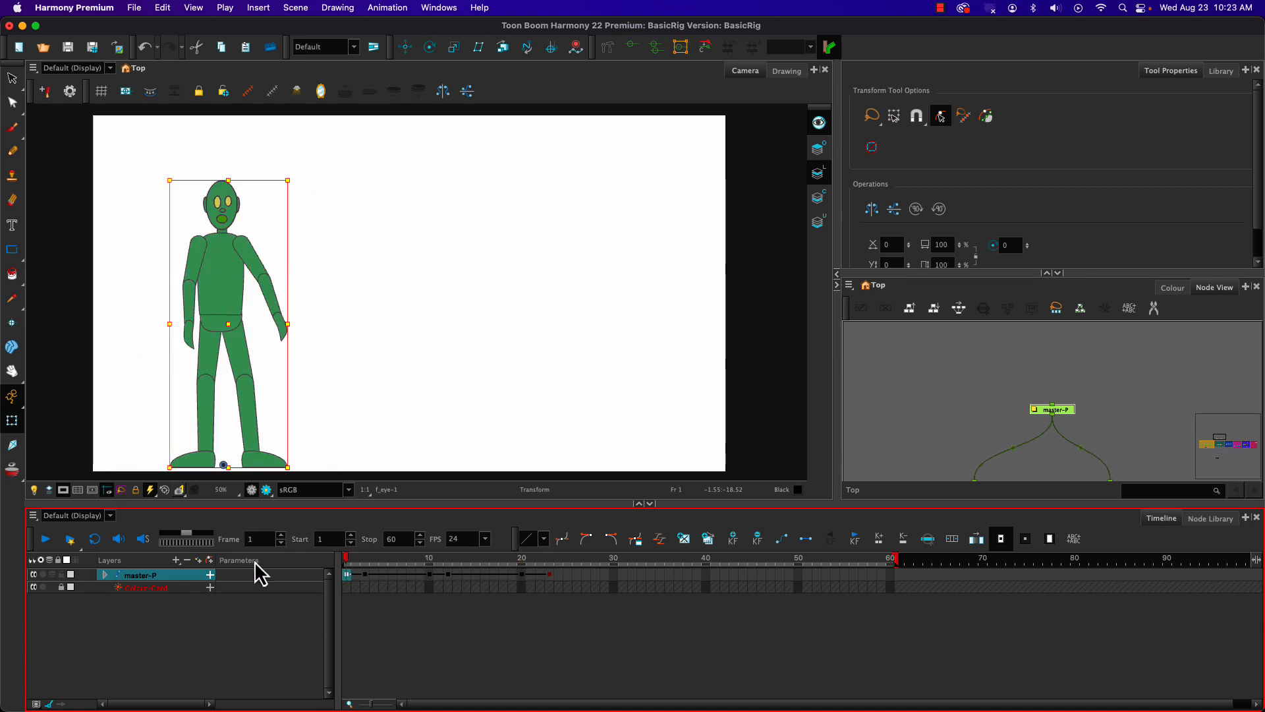